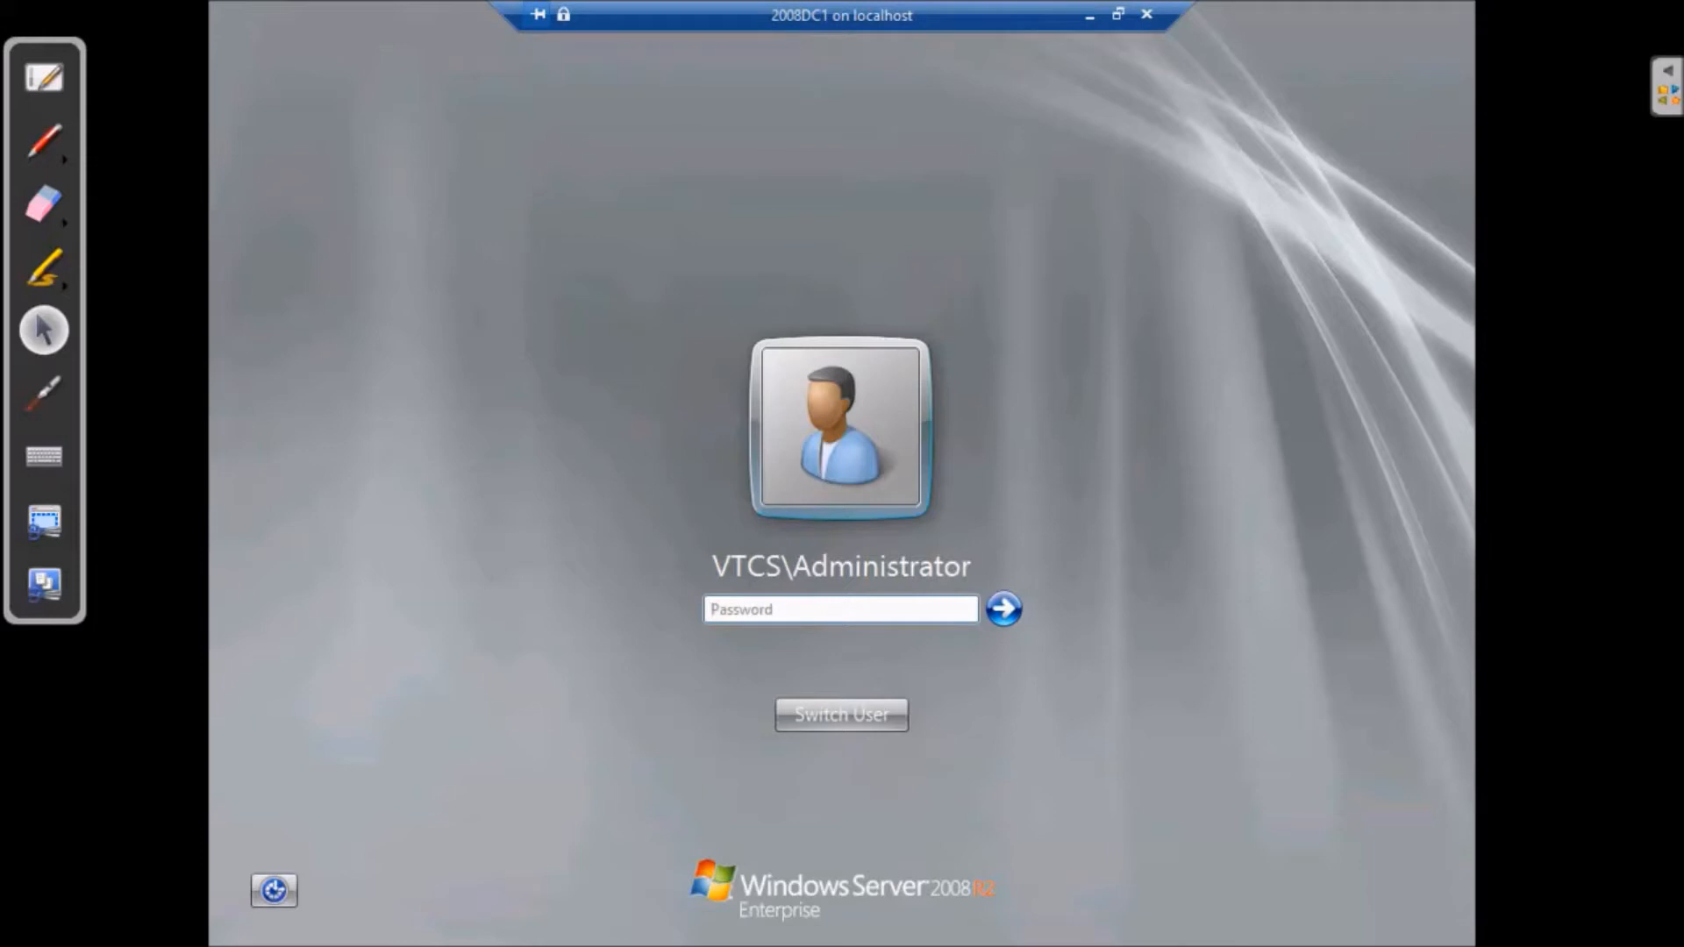
# - Log on to 2008DC1 with the administrator password and launch Active Directory Sites and Services
pyautogui.write('Pa$$w0rd')
pyautogui.click(1002, 609)
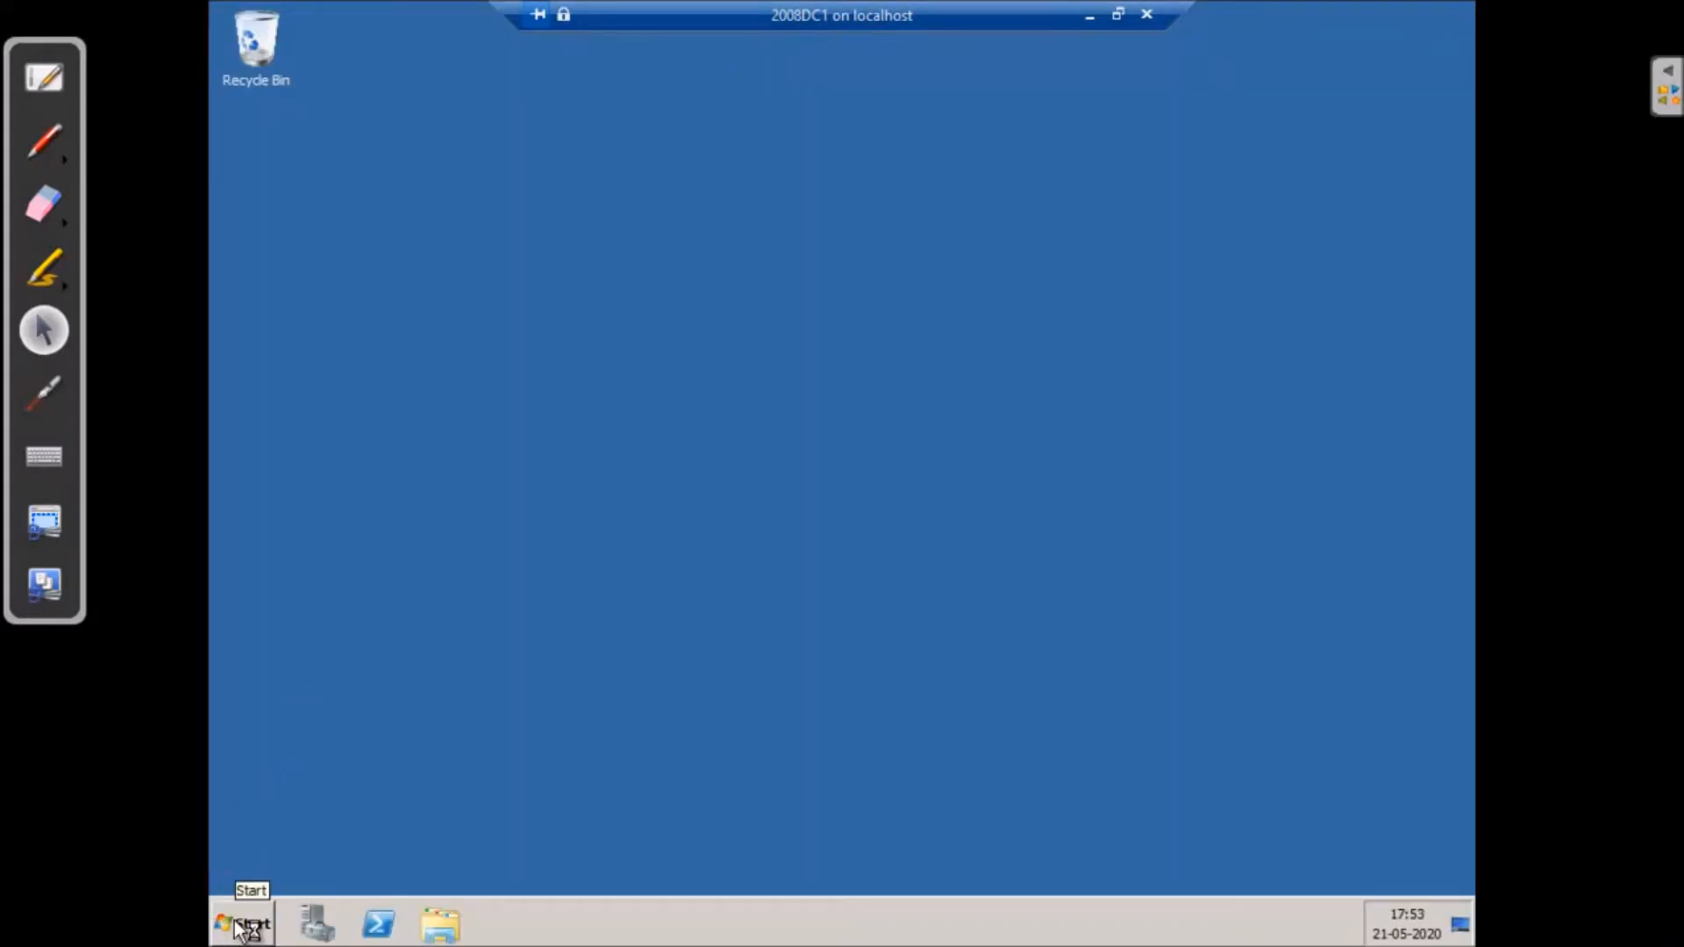
pyautogui.click(248, 921)
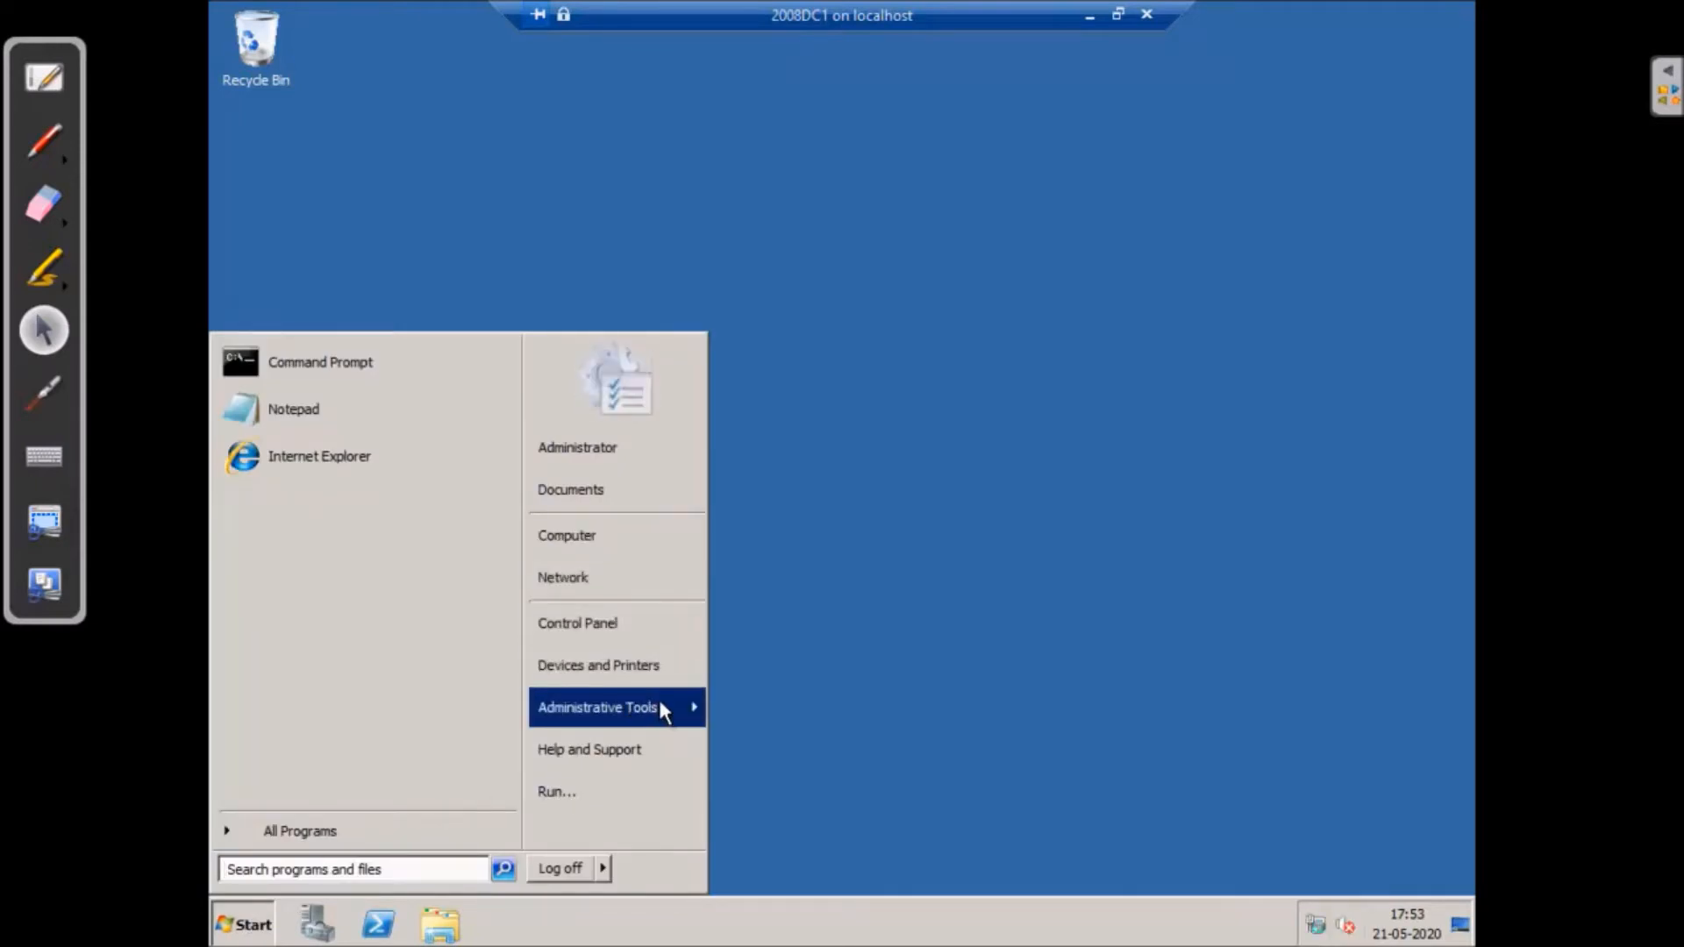
pyautogui.moveTo(659, 698)
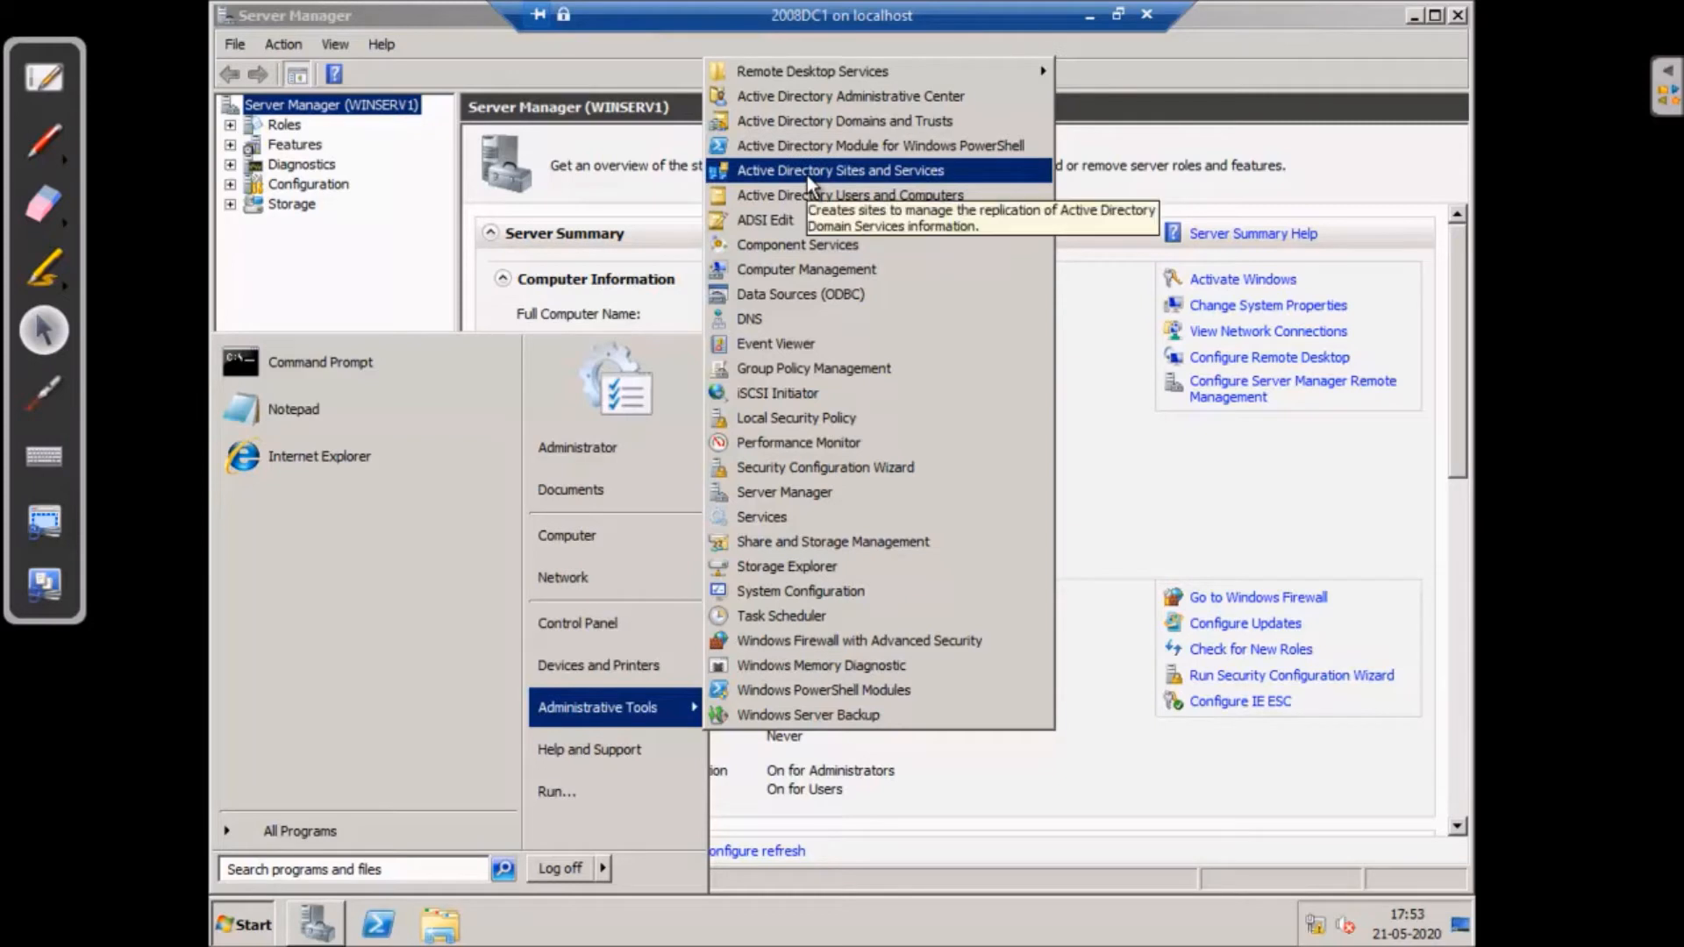
pyautogui.click(878, 178)
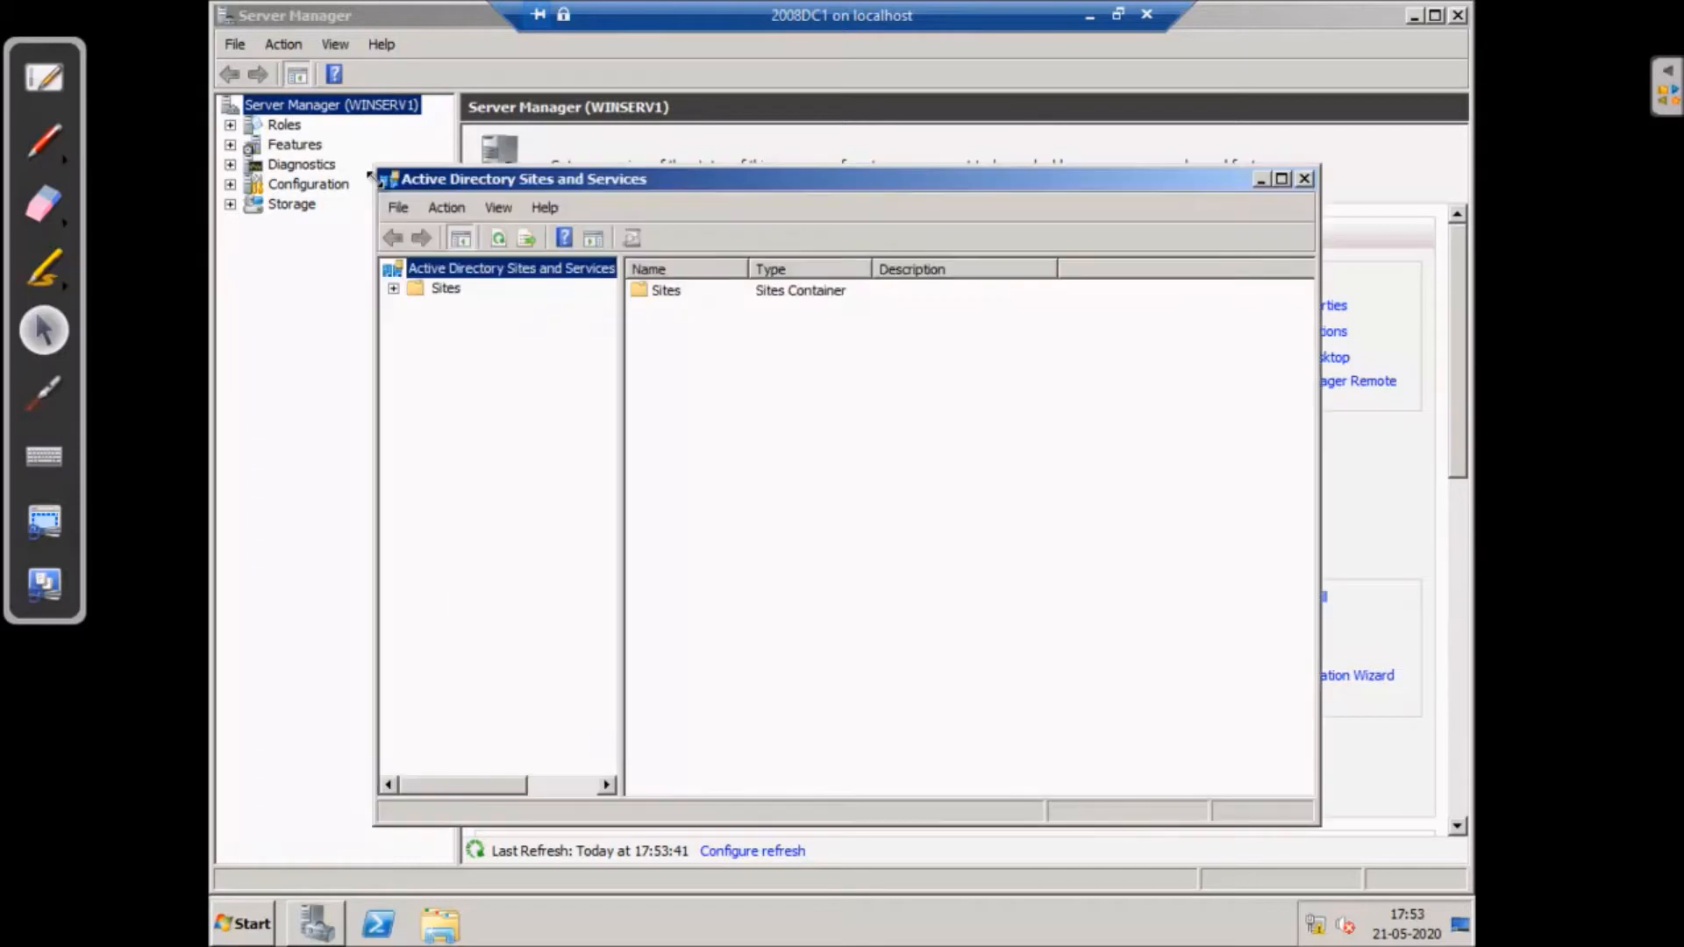
# - Rename the Default-First-Site-Name site to Chennai
pyautogui.click(395, 290)
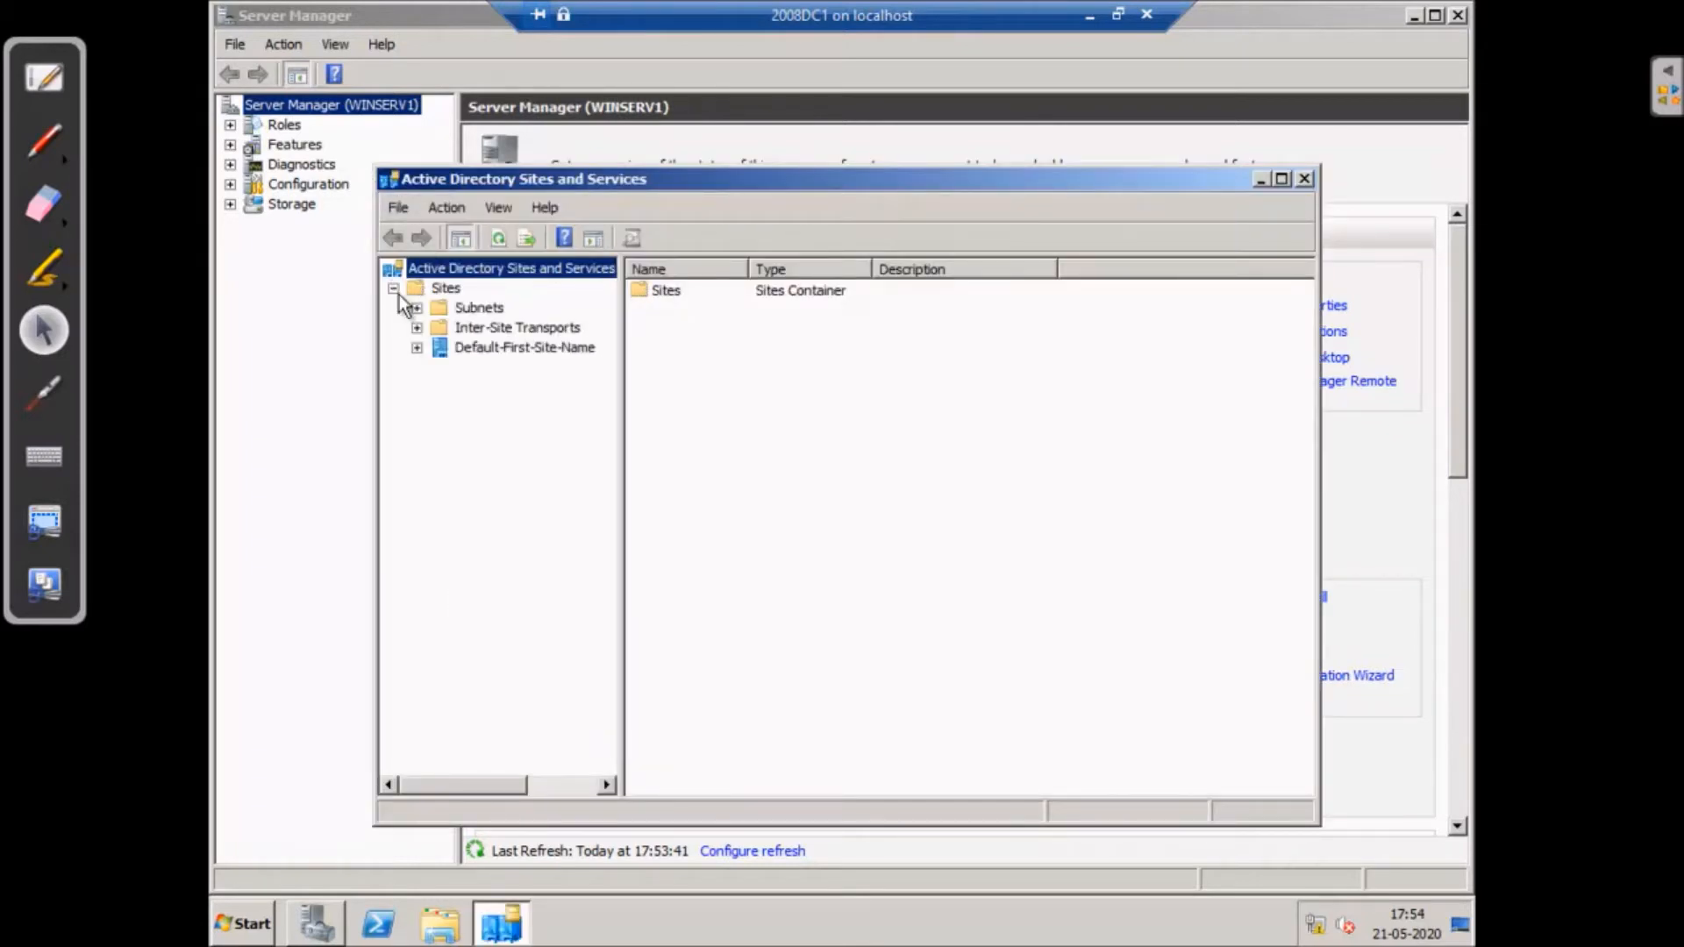
pyautogui.click(488, 349)
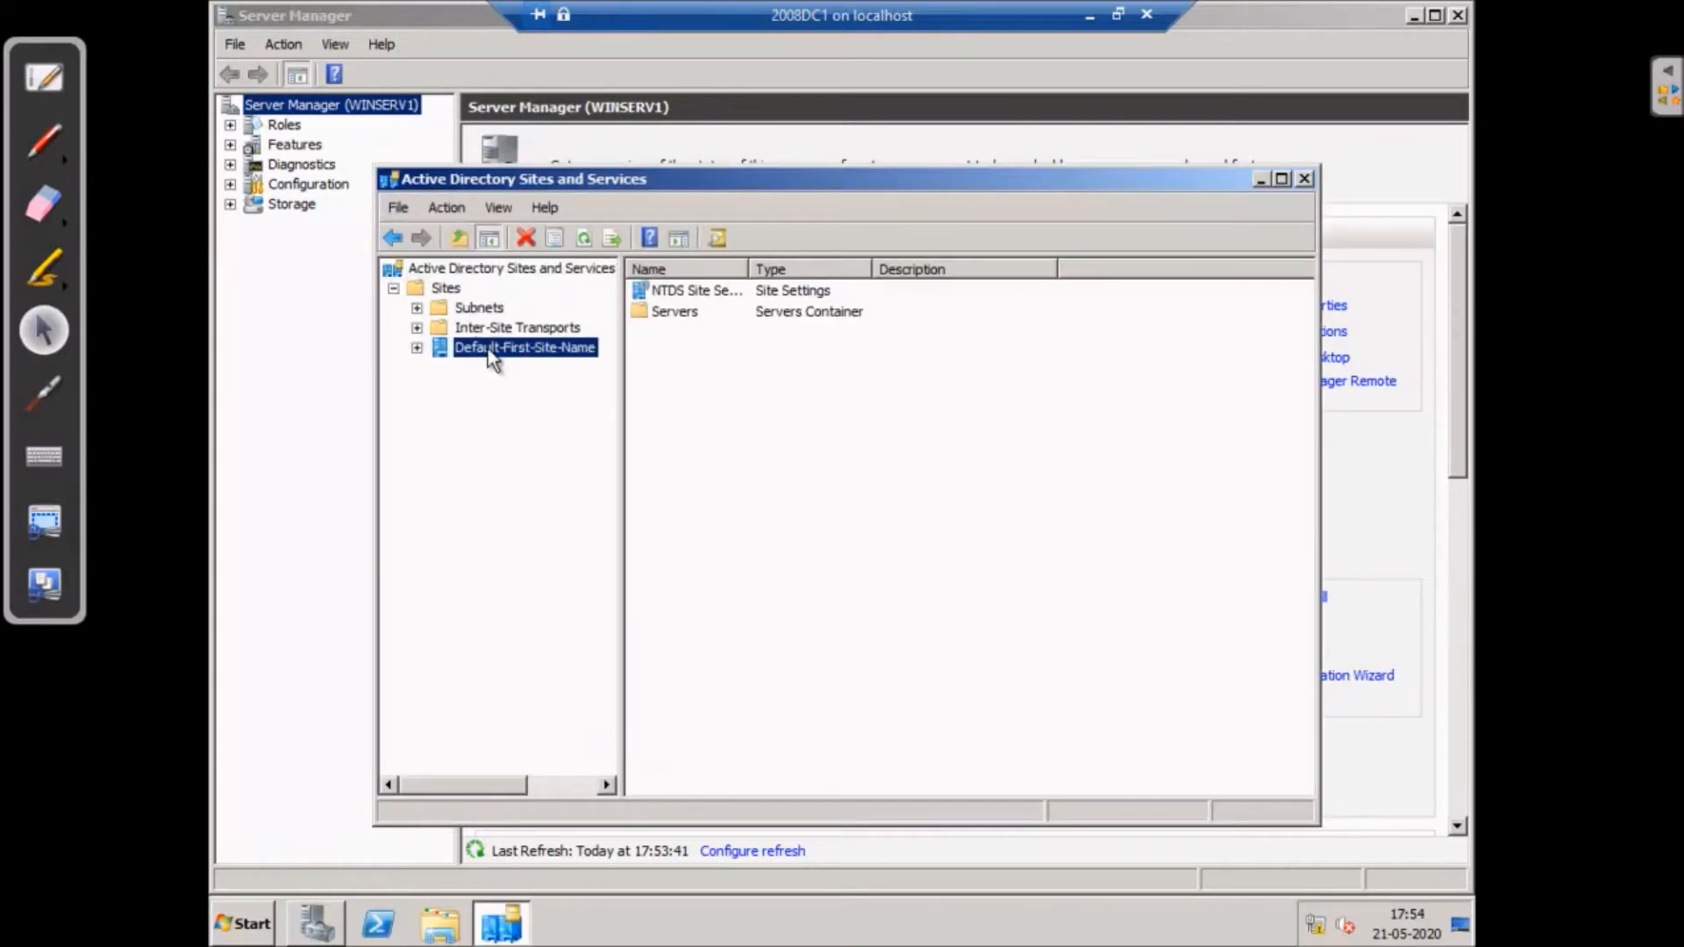
pyautogui.rightClick(488, 351)
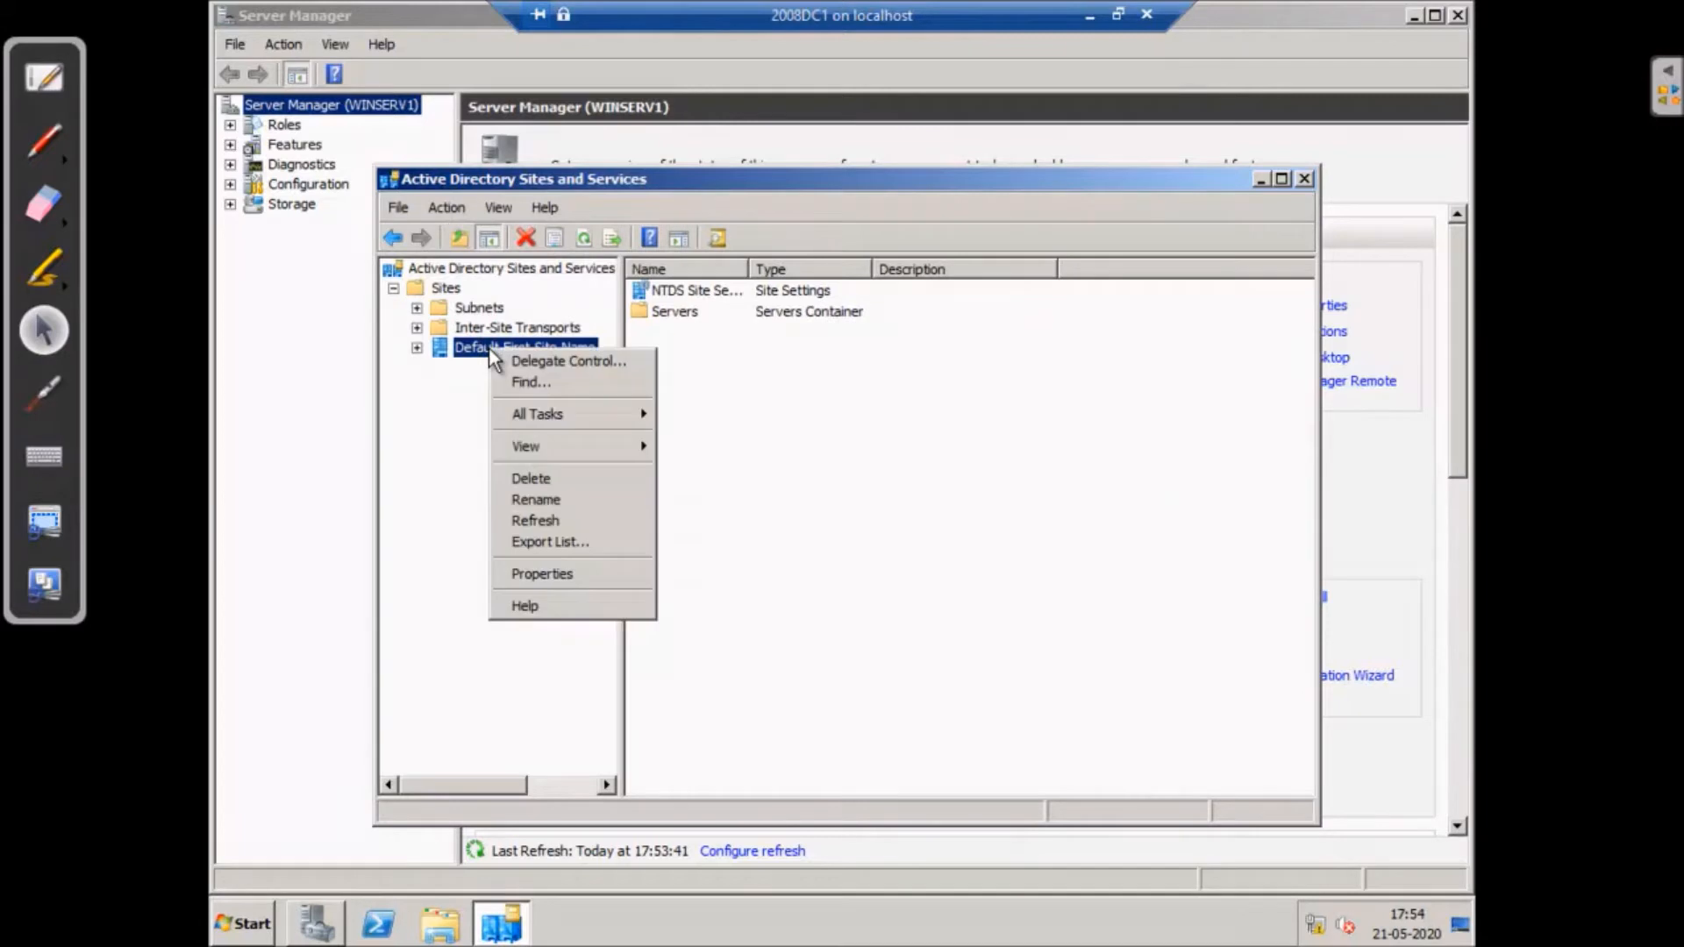
pyautogui.click(535, 500)
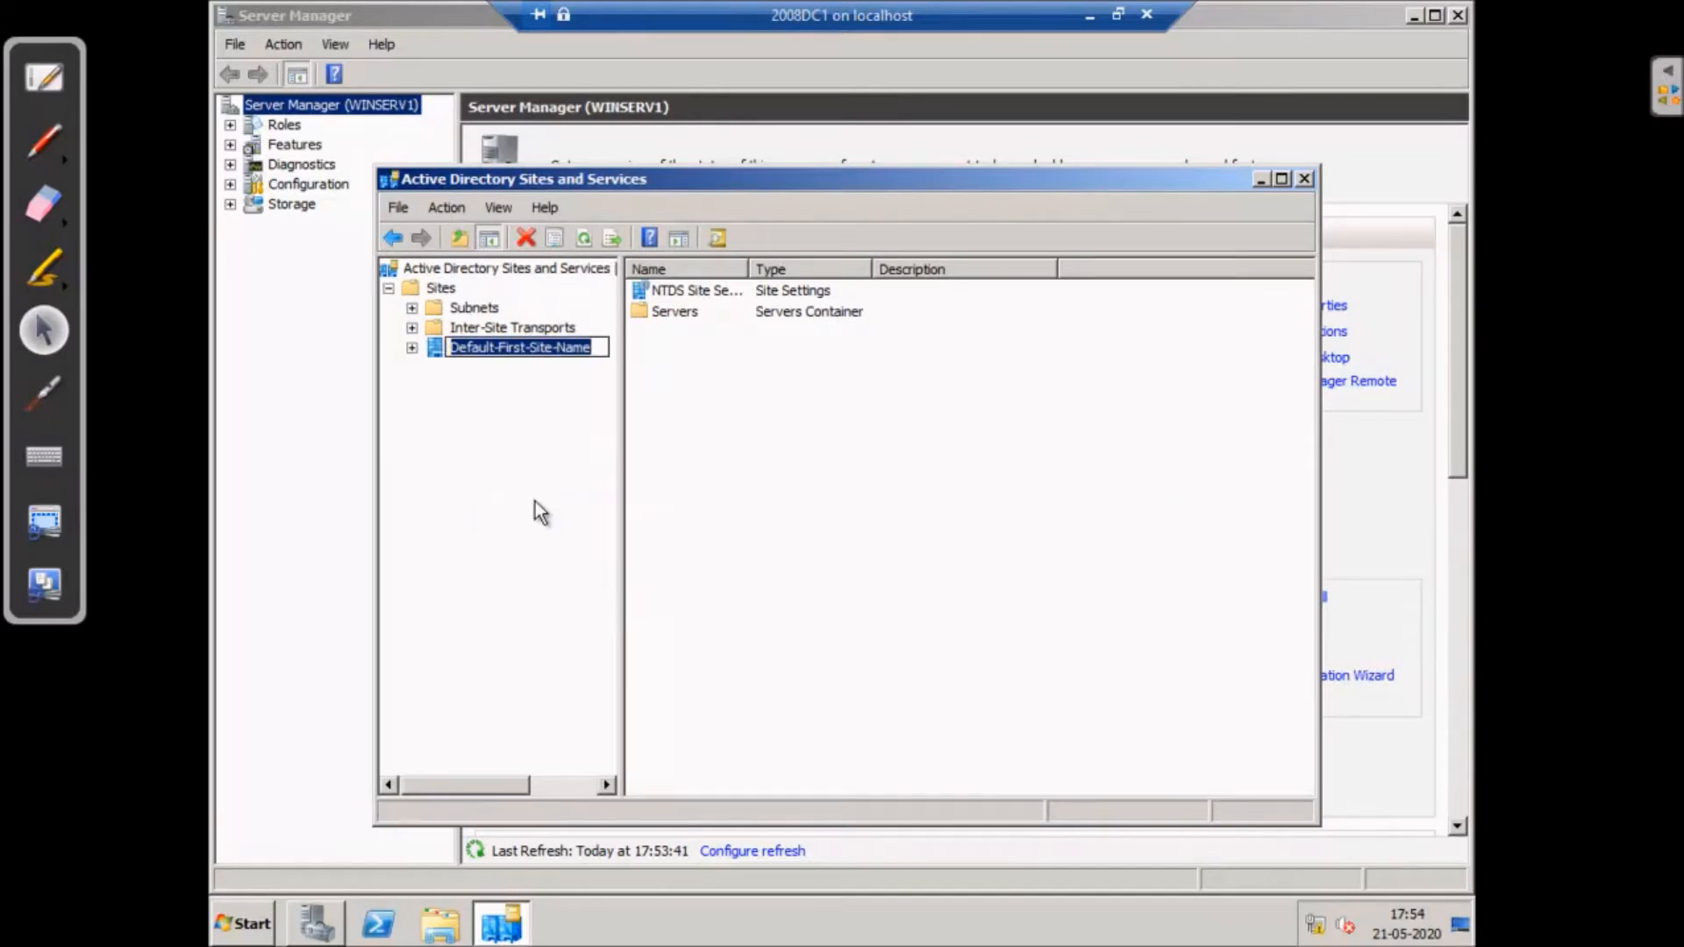
pyautogui.write('C')
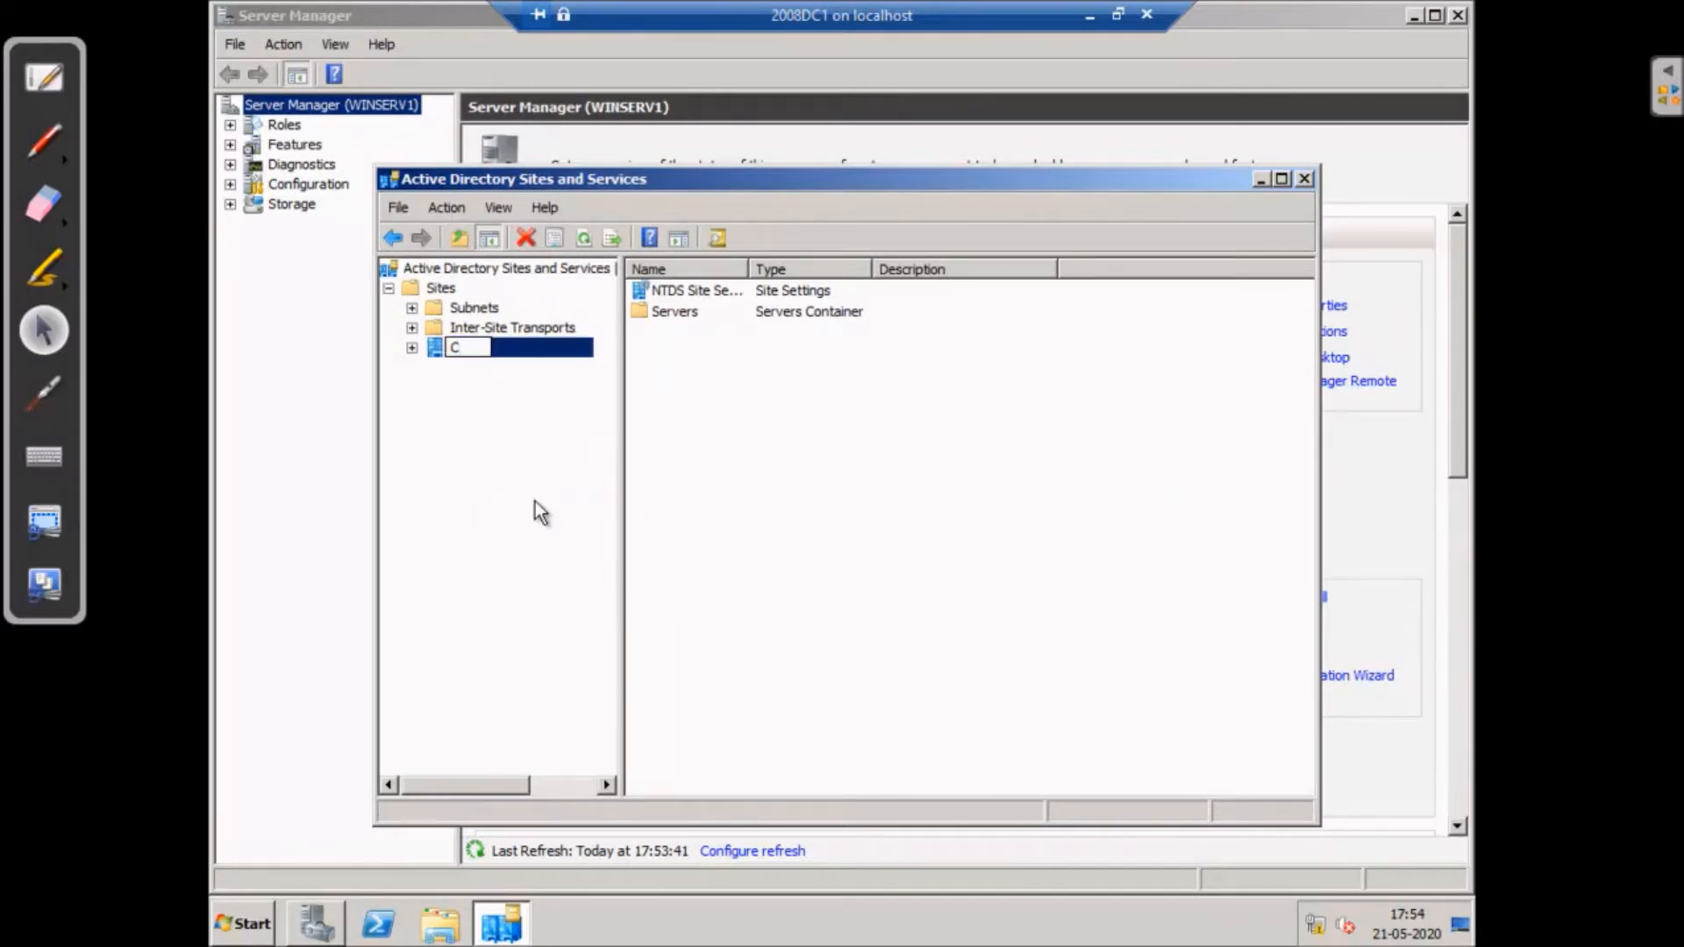
pyautogui.write('hennai')
pyautogui.press('Return')
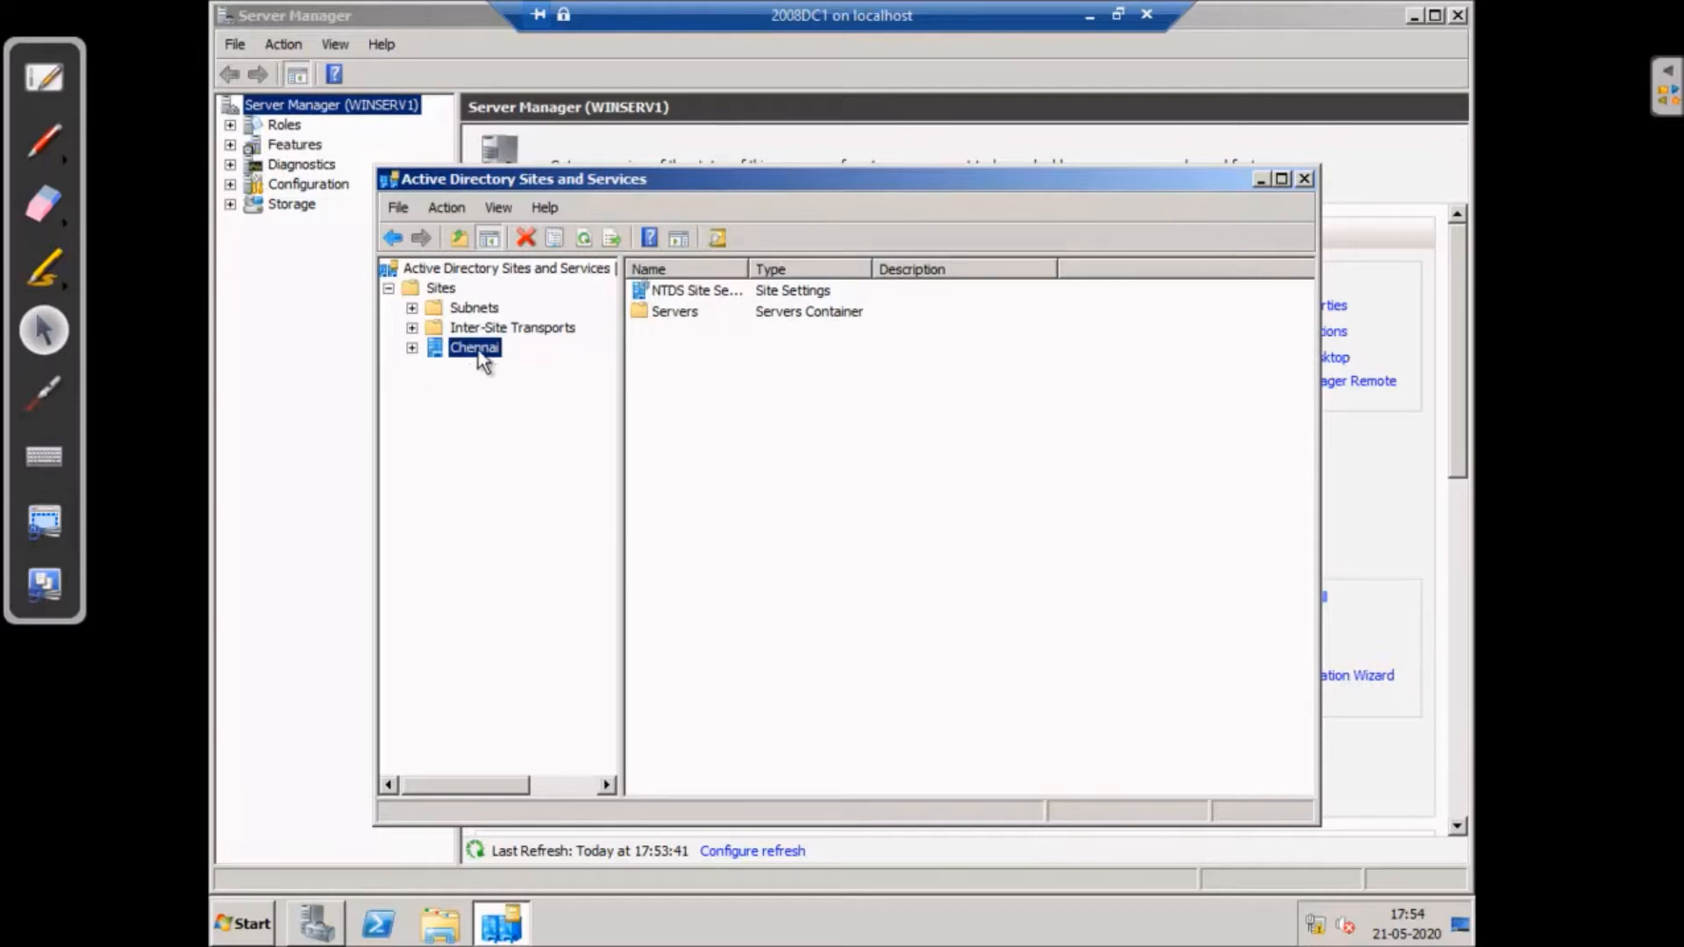
# - Expand Chennai's Servers to confirm WINSERV1, then close the console
pyautogui.doubleClick(431, 348)
pyautogui.click(436, 368)
pyautogui.click(523, 387)
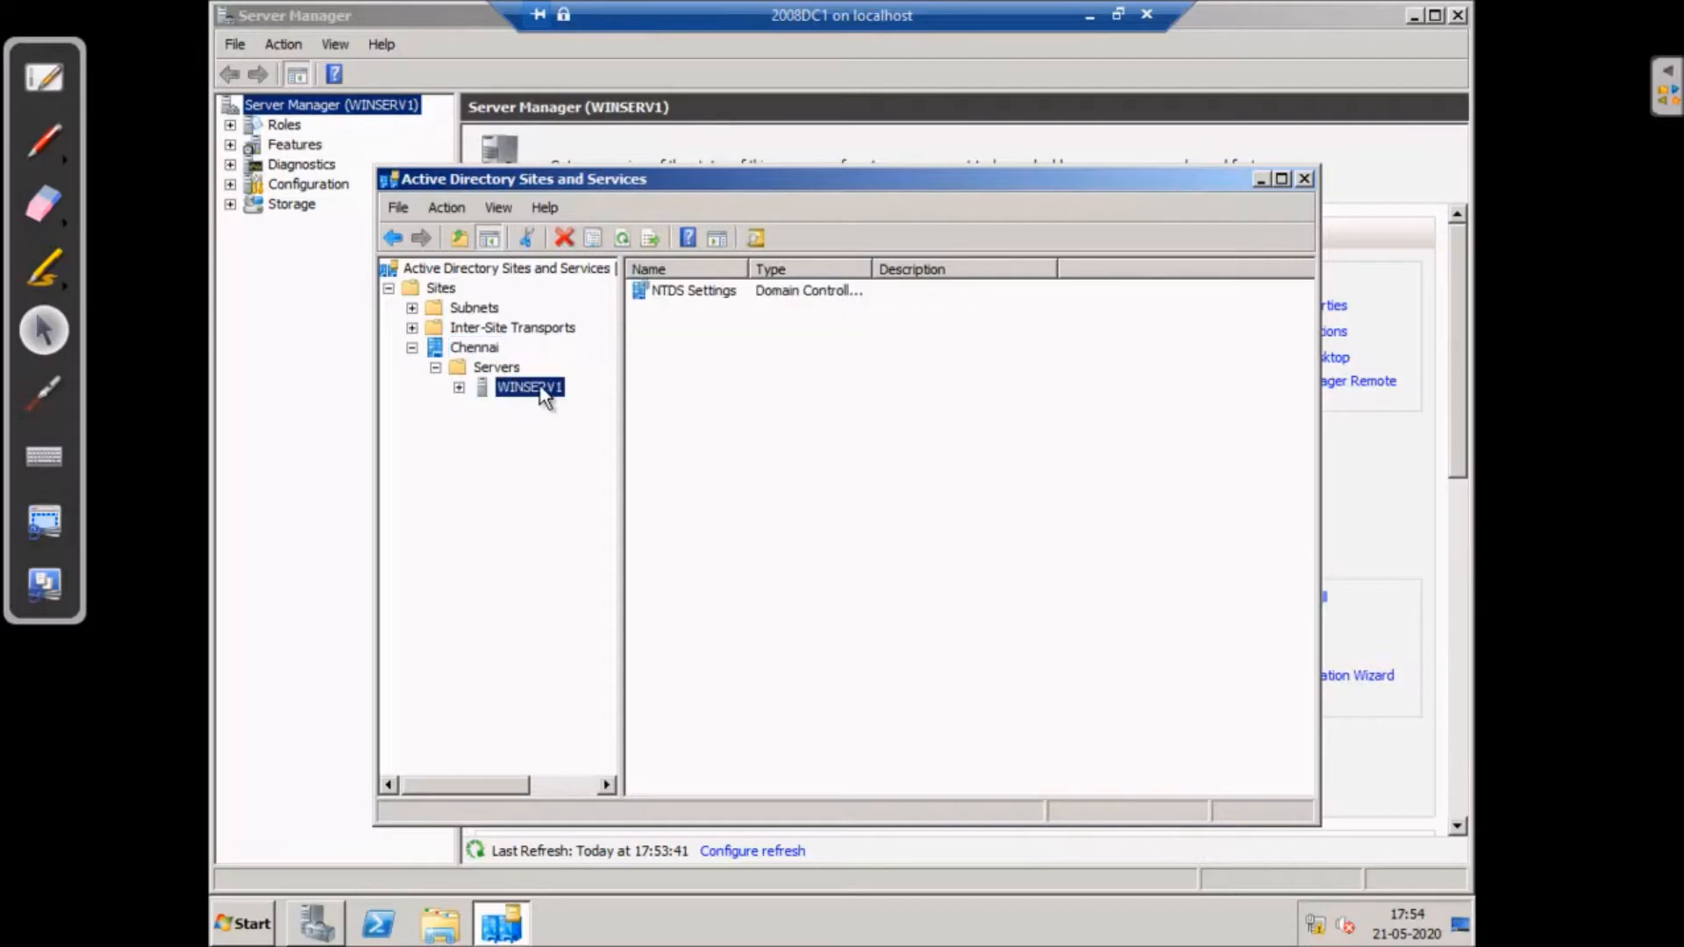
pyautogui.click(458, 387)
pyautogui.click(1306, 179)
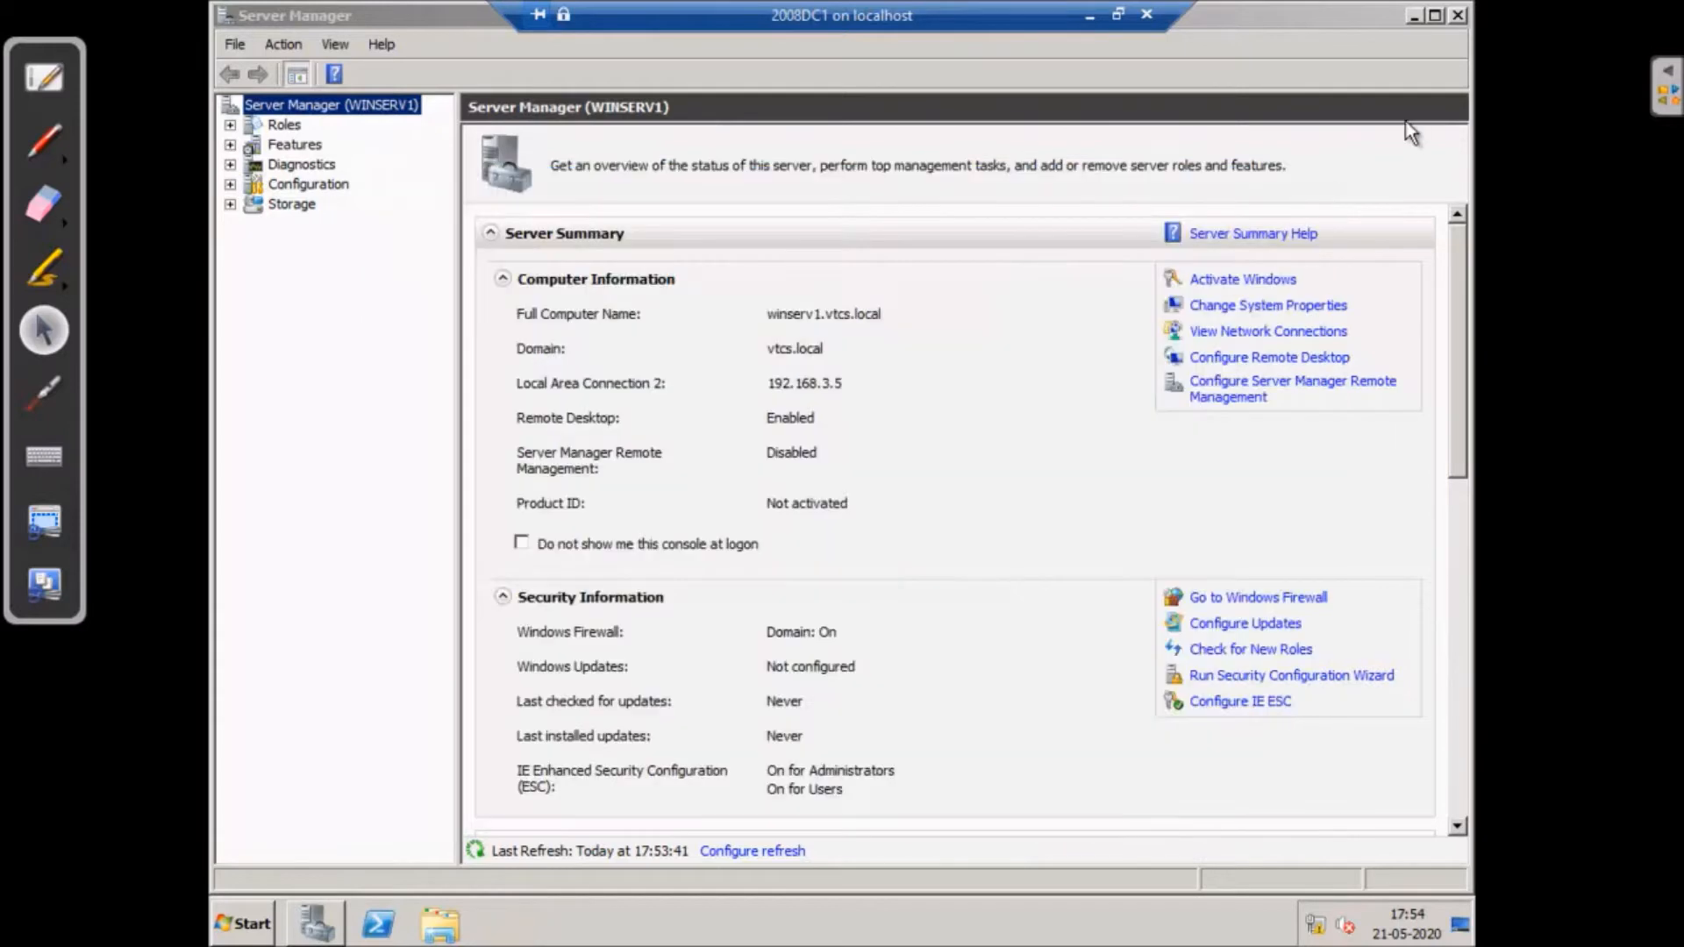
# - Check Local Area Connection 2's details (IPv4 and DNS 192.168.3.5), then minimize the DC1 VM
pyautogui.click(1458, 16)
pyautogui.rightClick(1315, 925)
pyautogui.click(1315, 906)
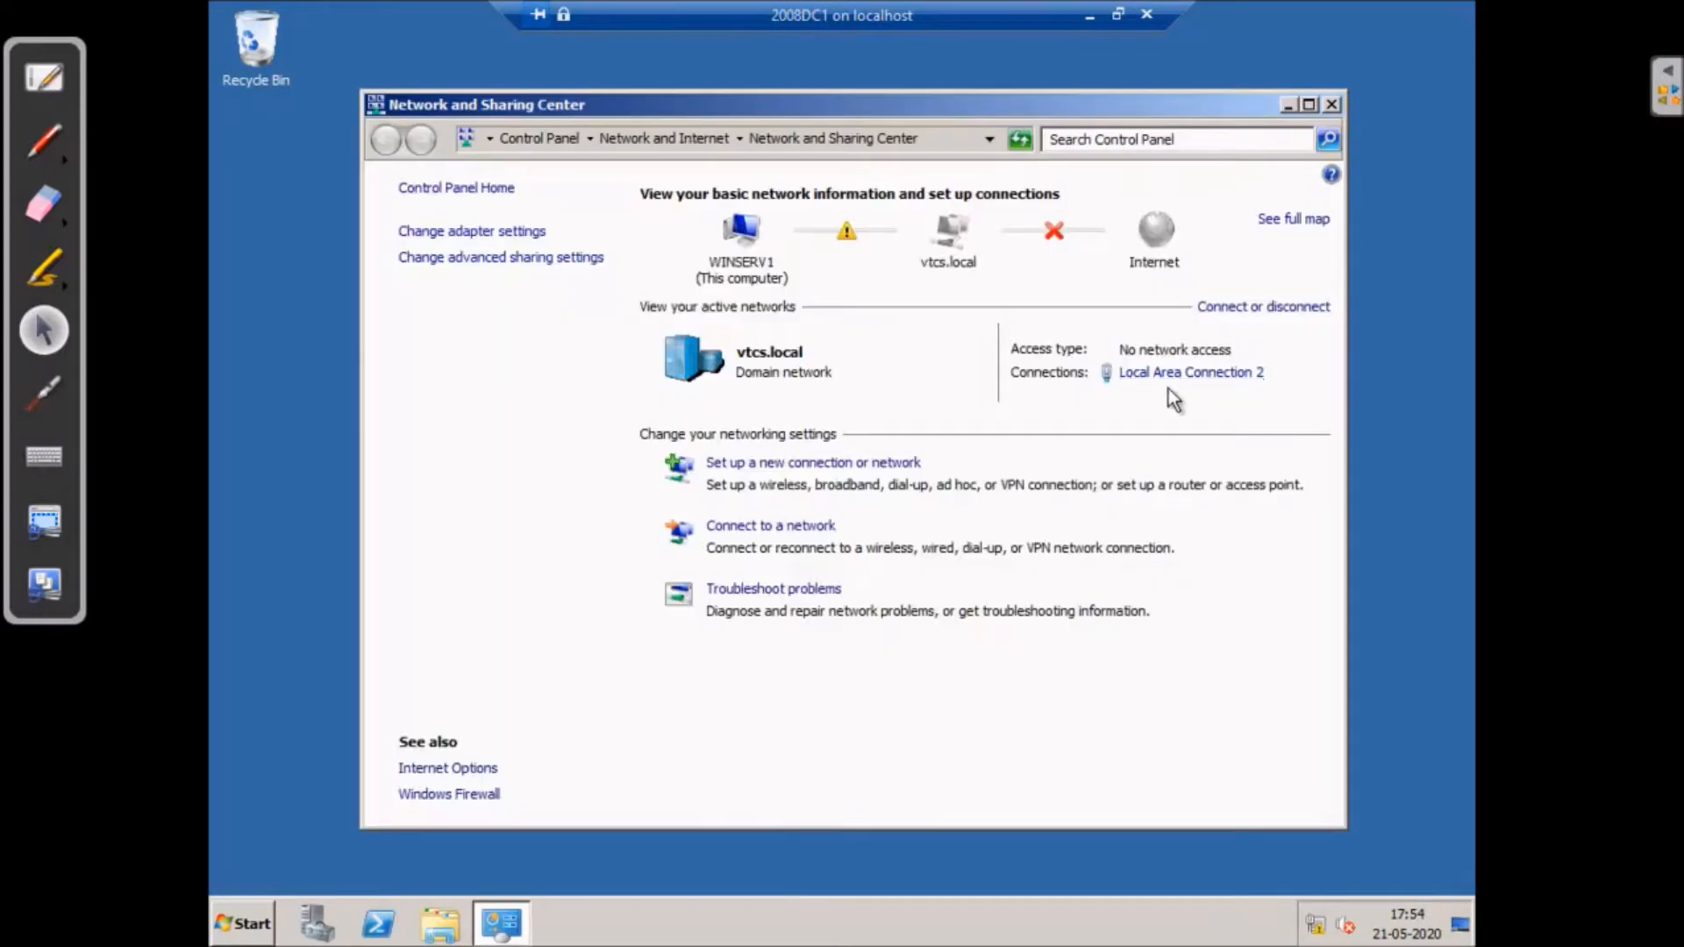
pyautogui.click(1175, 374)
pyautogui.click(708, 444)
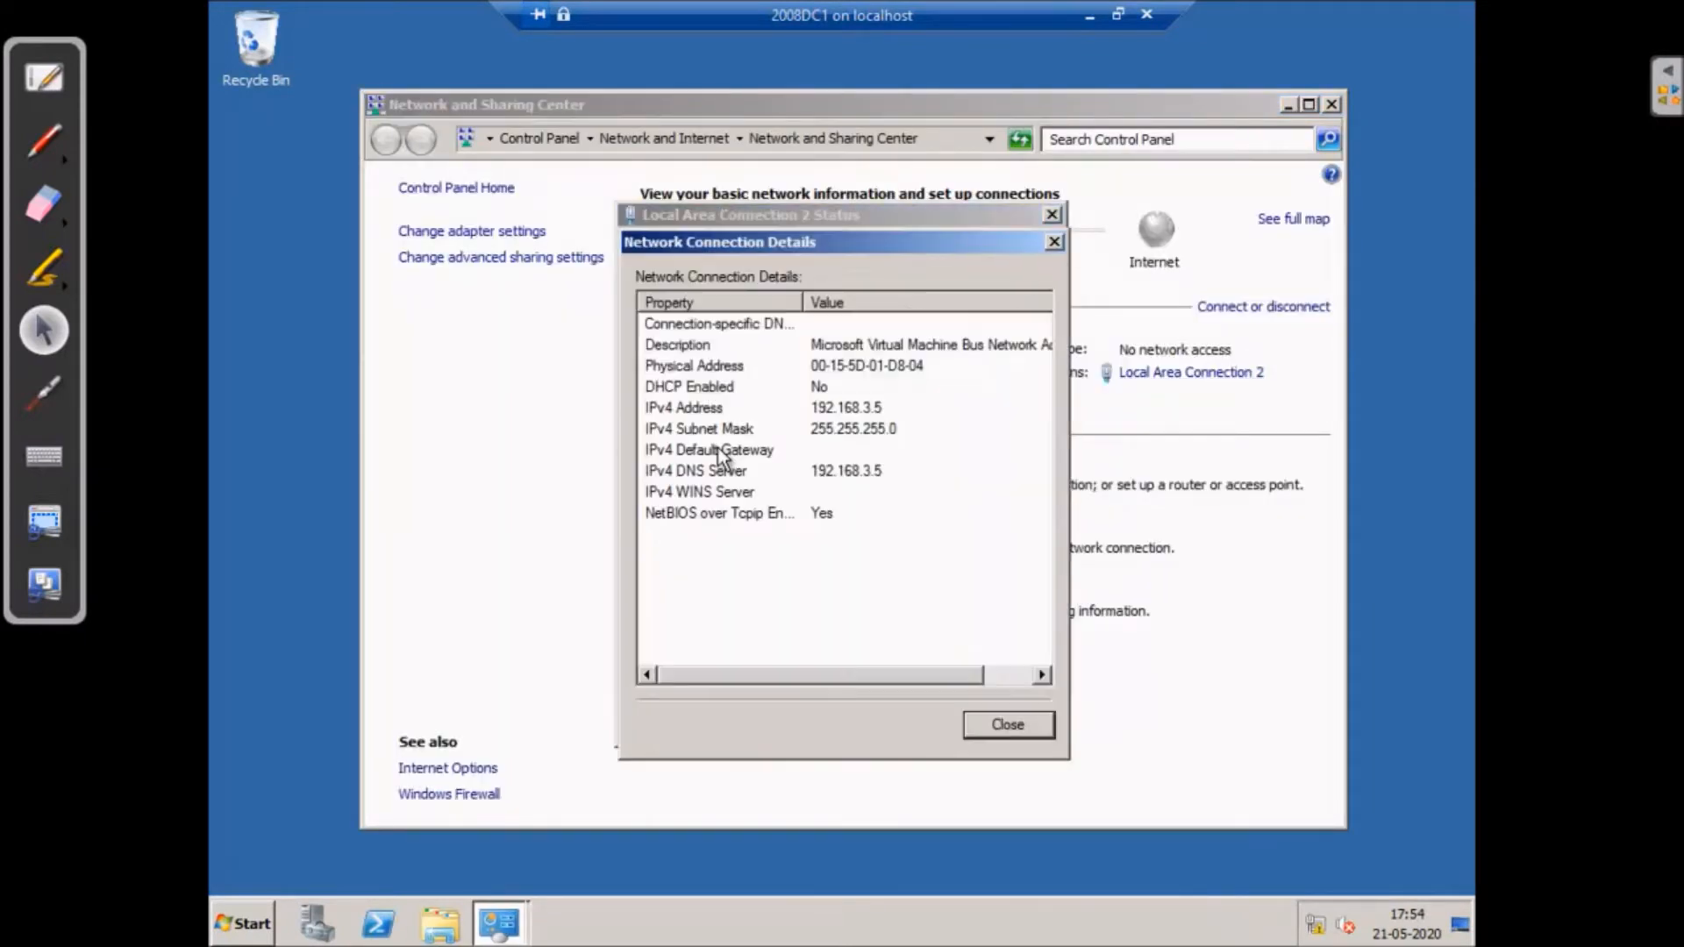
pyautogui.click(1017, 721)
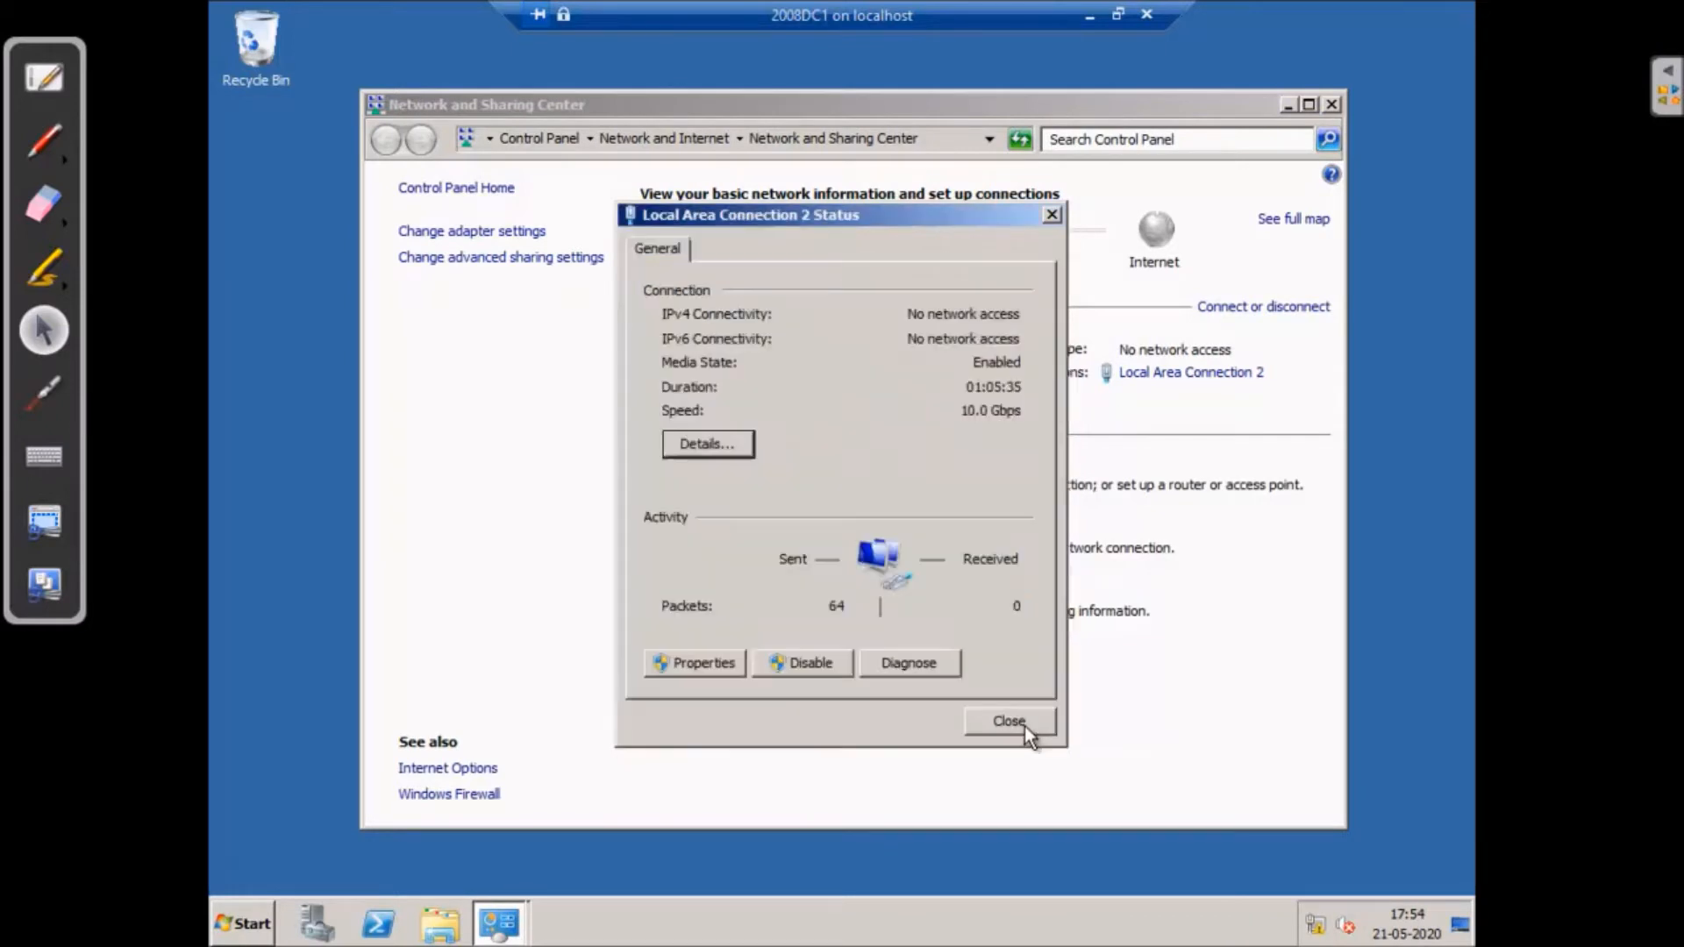
pyautogui.click(1014, 719)
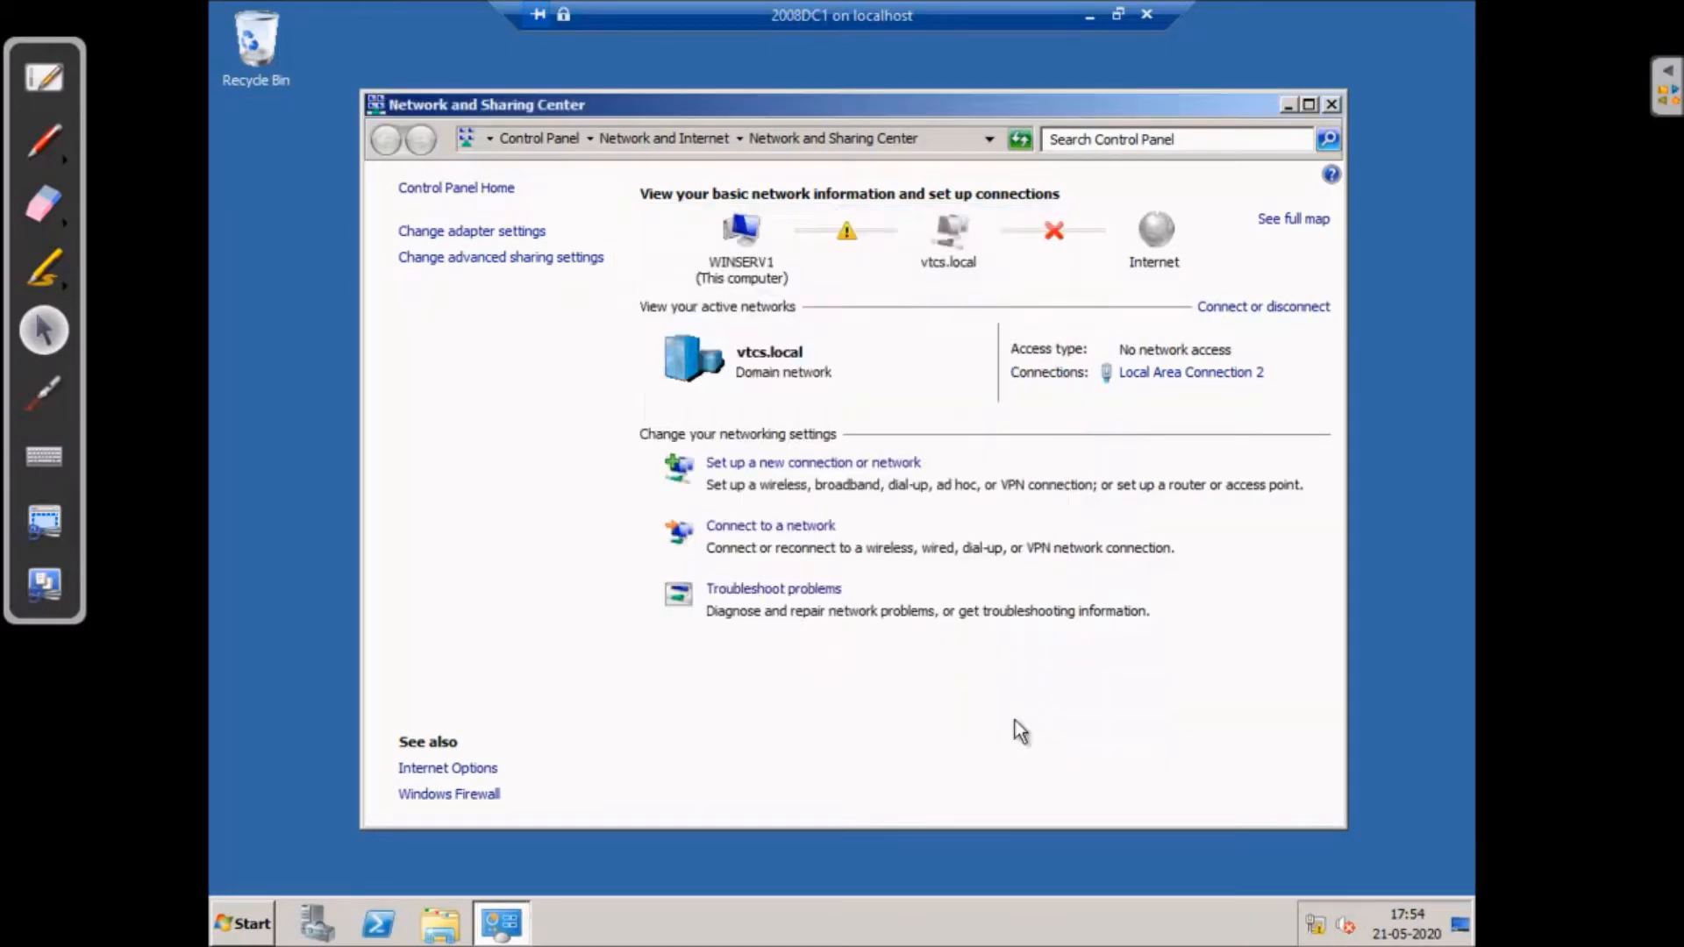
pyautogui.click(1090, 15)
# - Switch to the 2008DC2 VM and log on with the administrator password
pyautogui.moveTo(1166, 923)
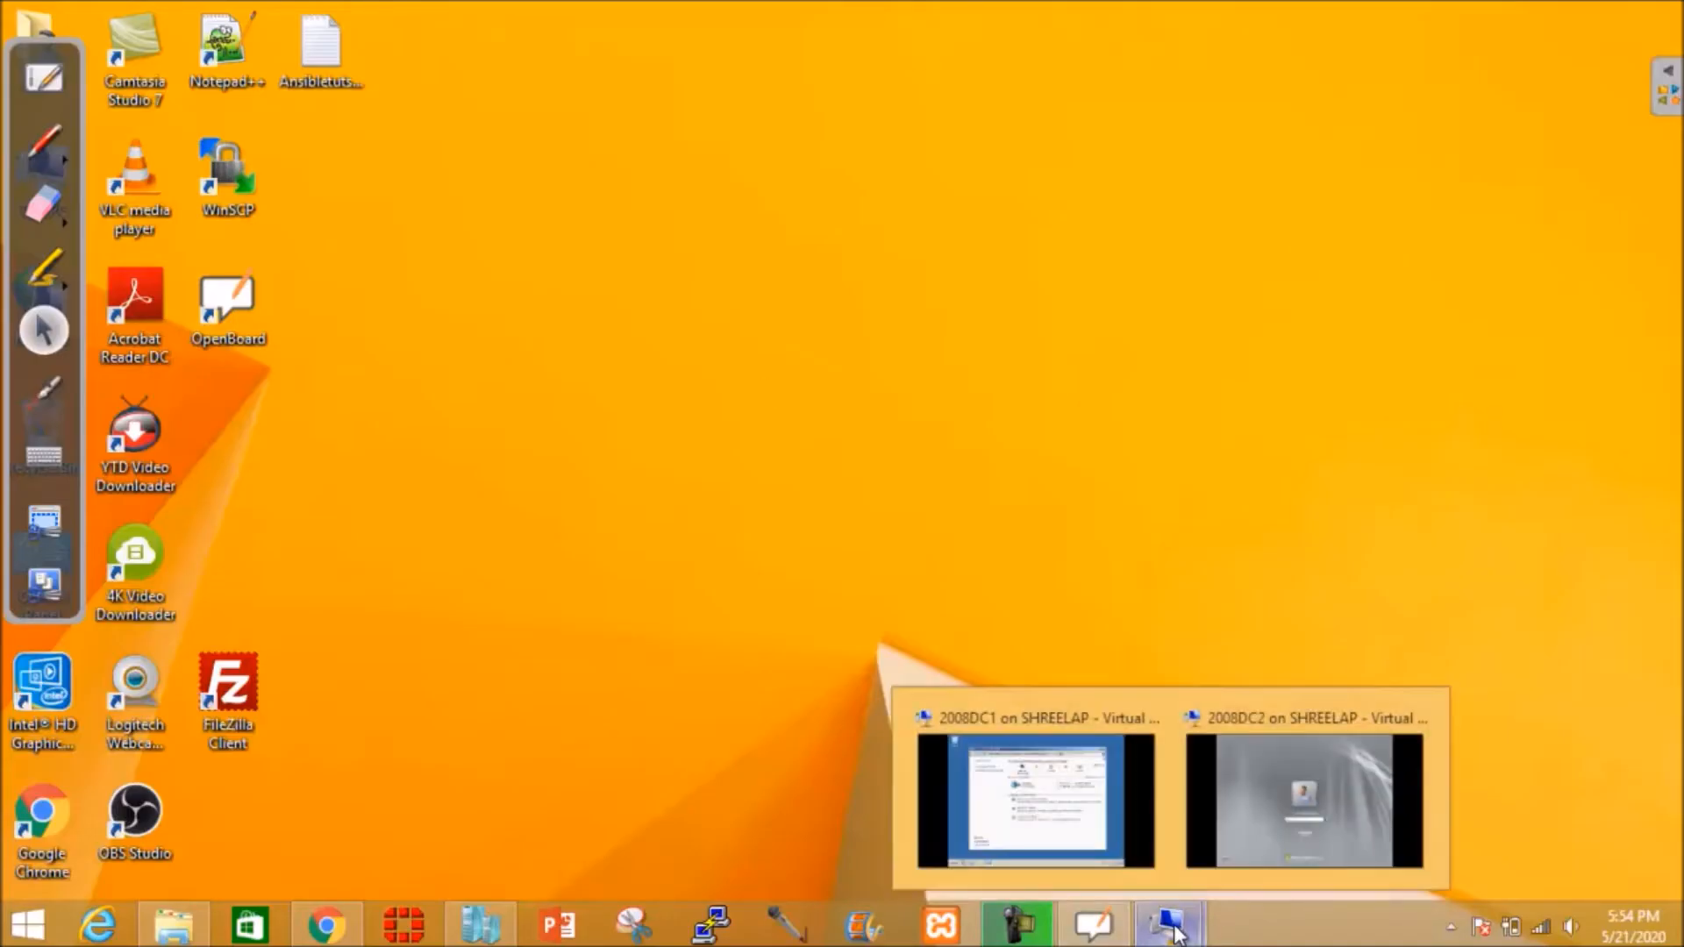
pyautogui.click(1270, 817)
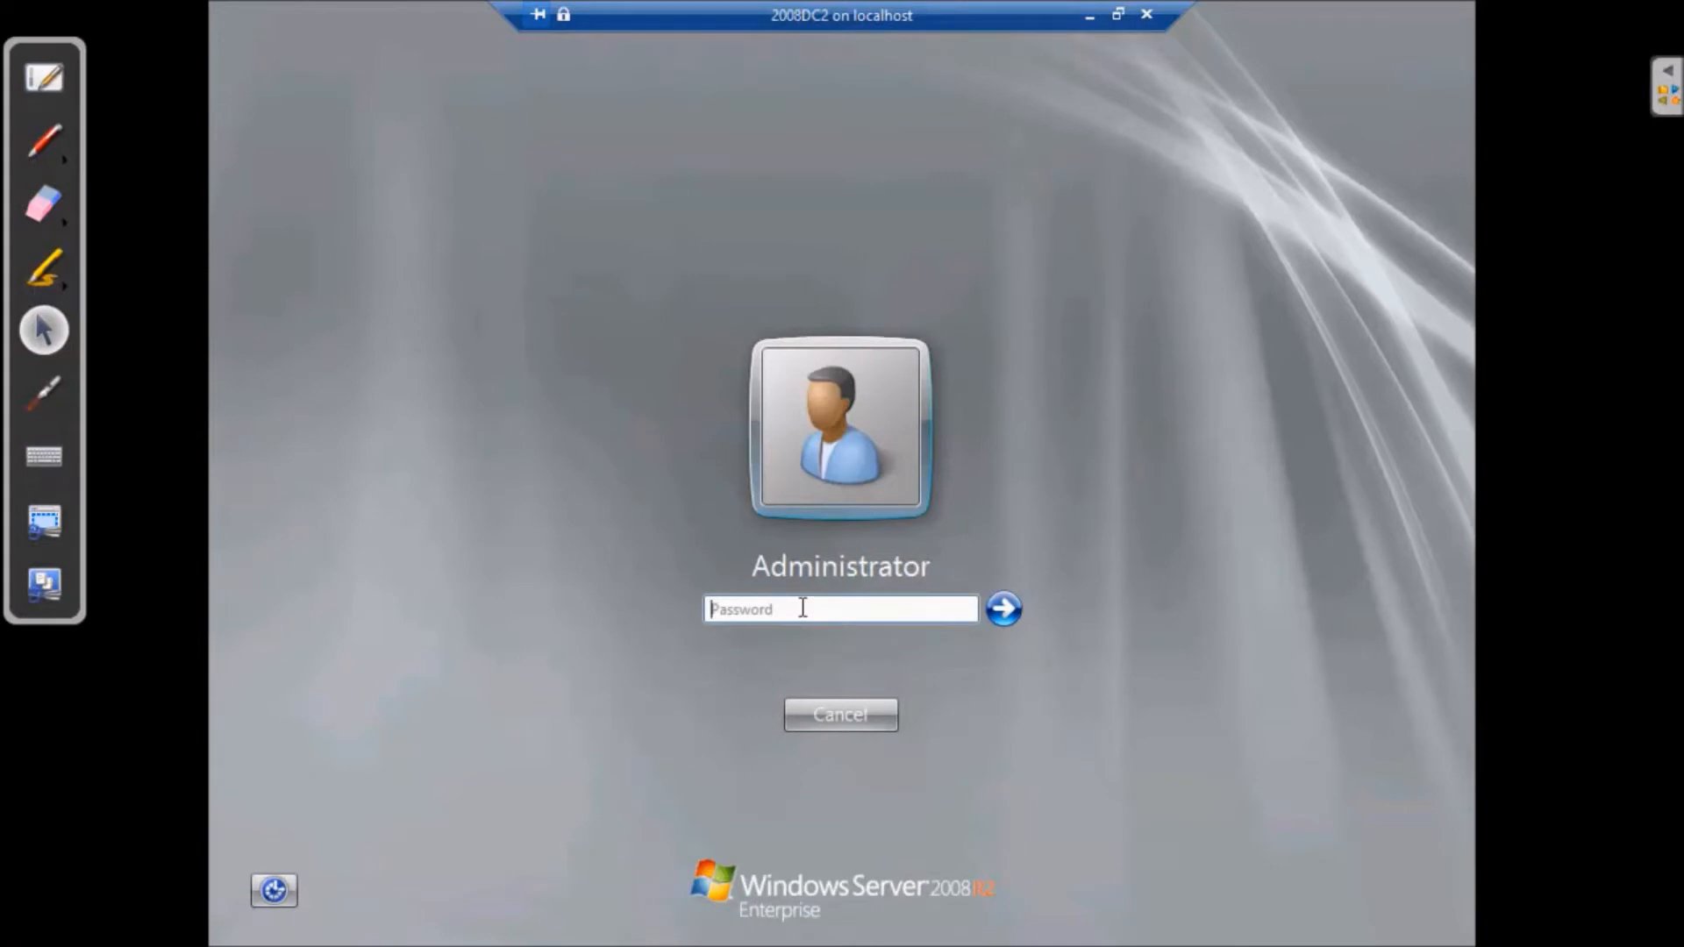
pyautogui.write('•••••••••')
pyautogui.click(1016, 614)
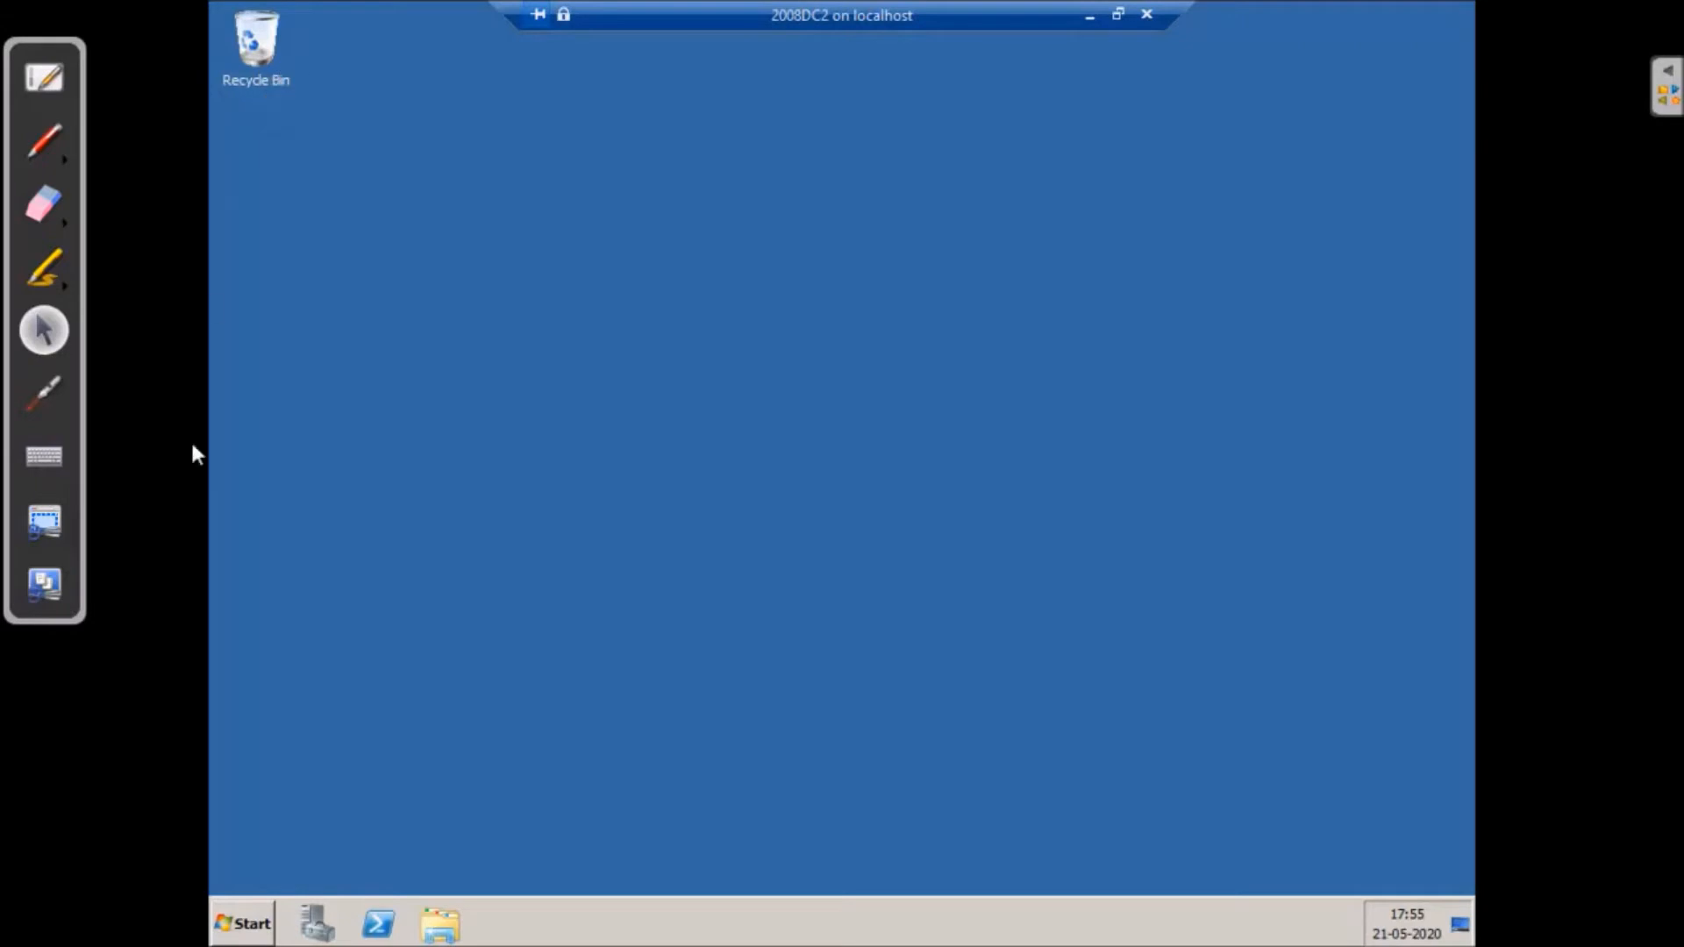
# - Dismiss the Start menu and close Server Manager to reach WINSERV2's desktop
pyautogui.click(254, 927)
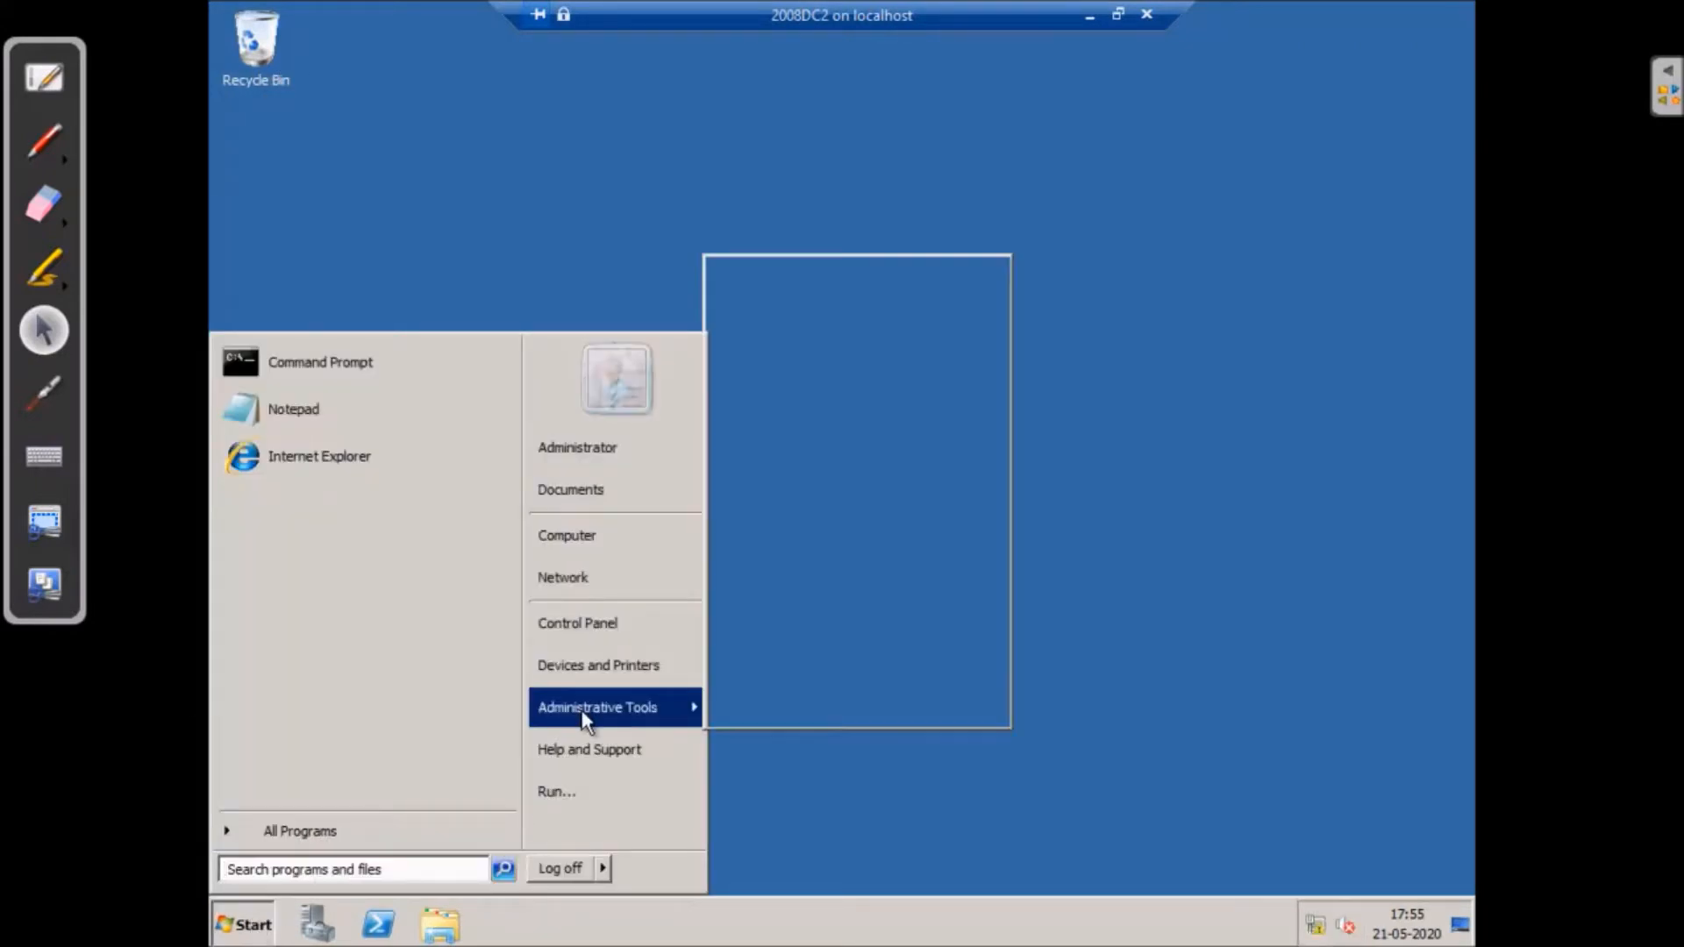
pyautogui.moveTo(586, 719)
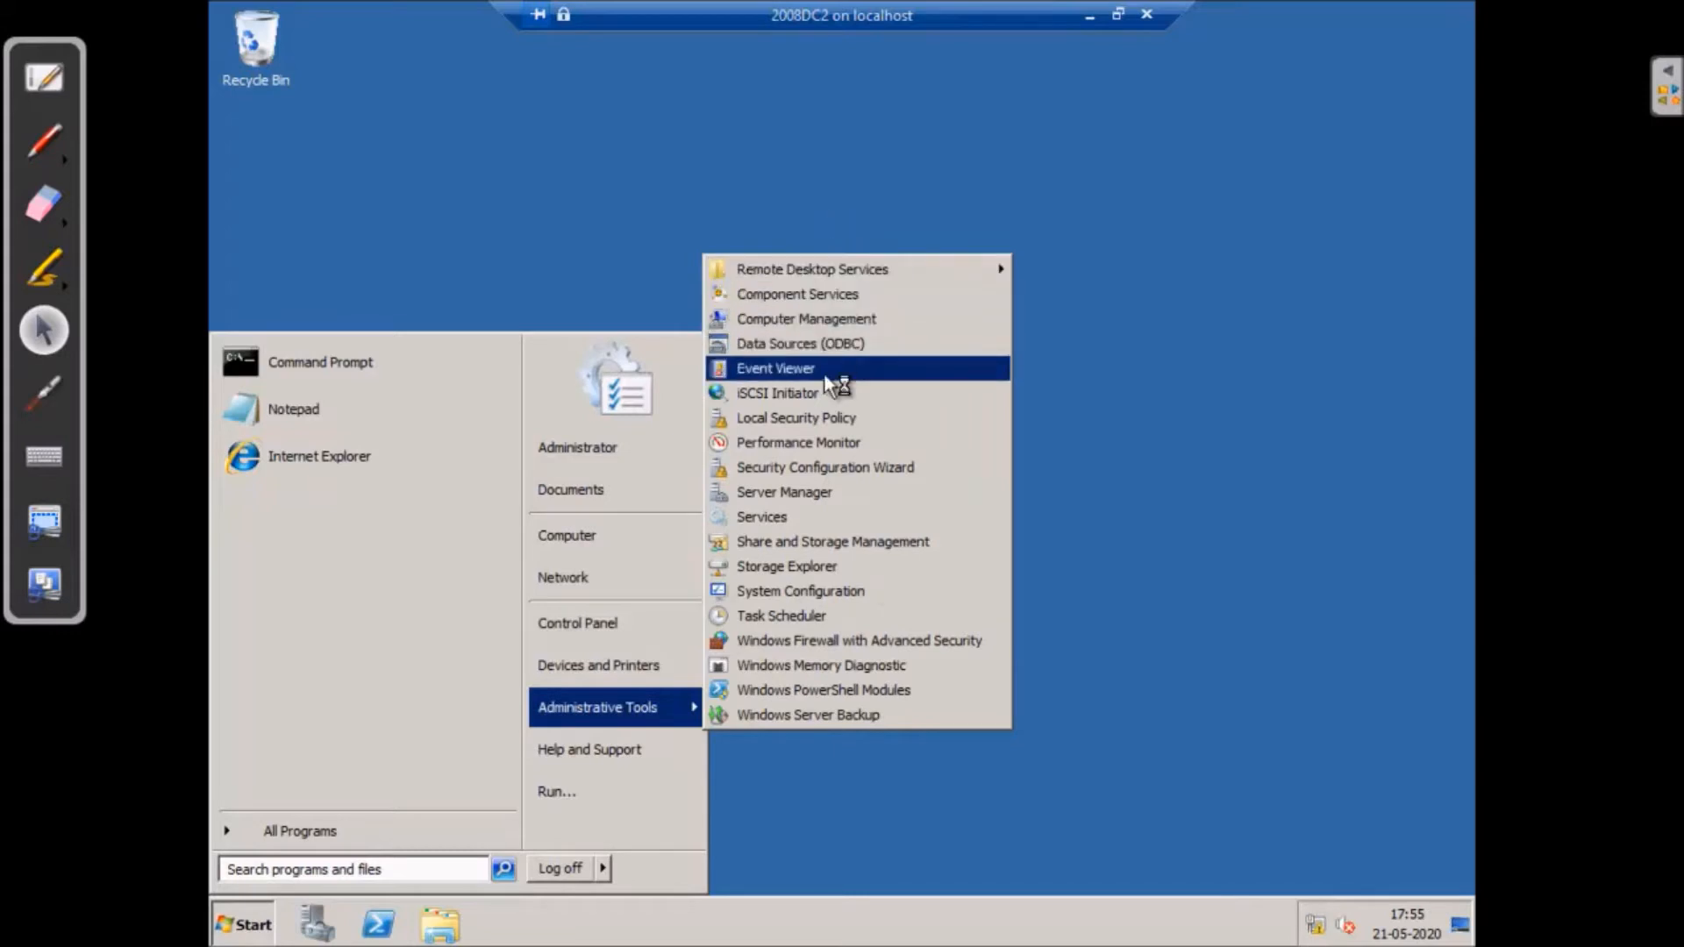
pyautogui.click(1146, 526)
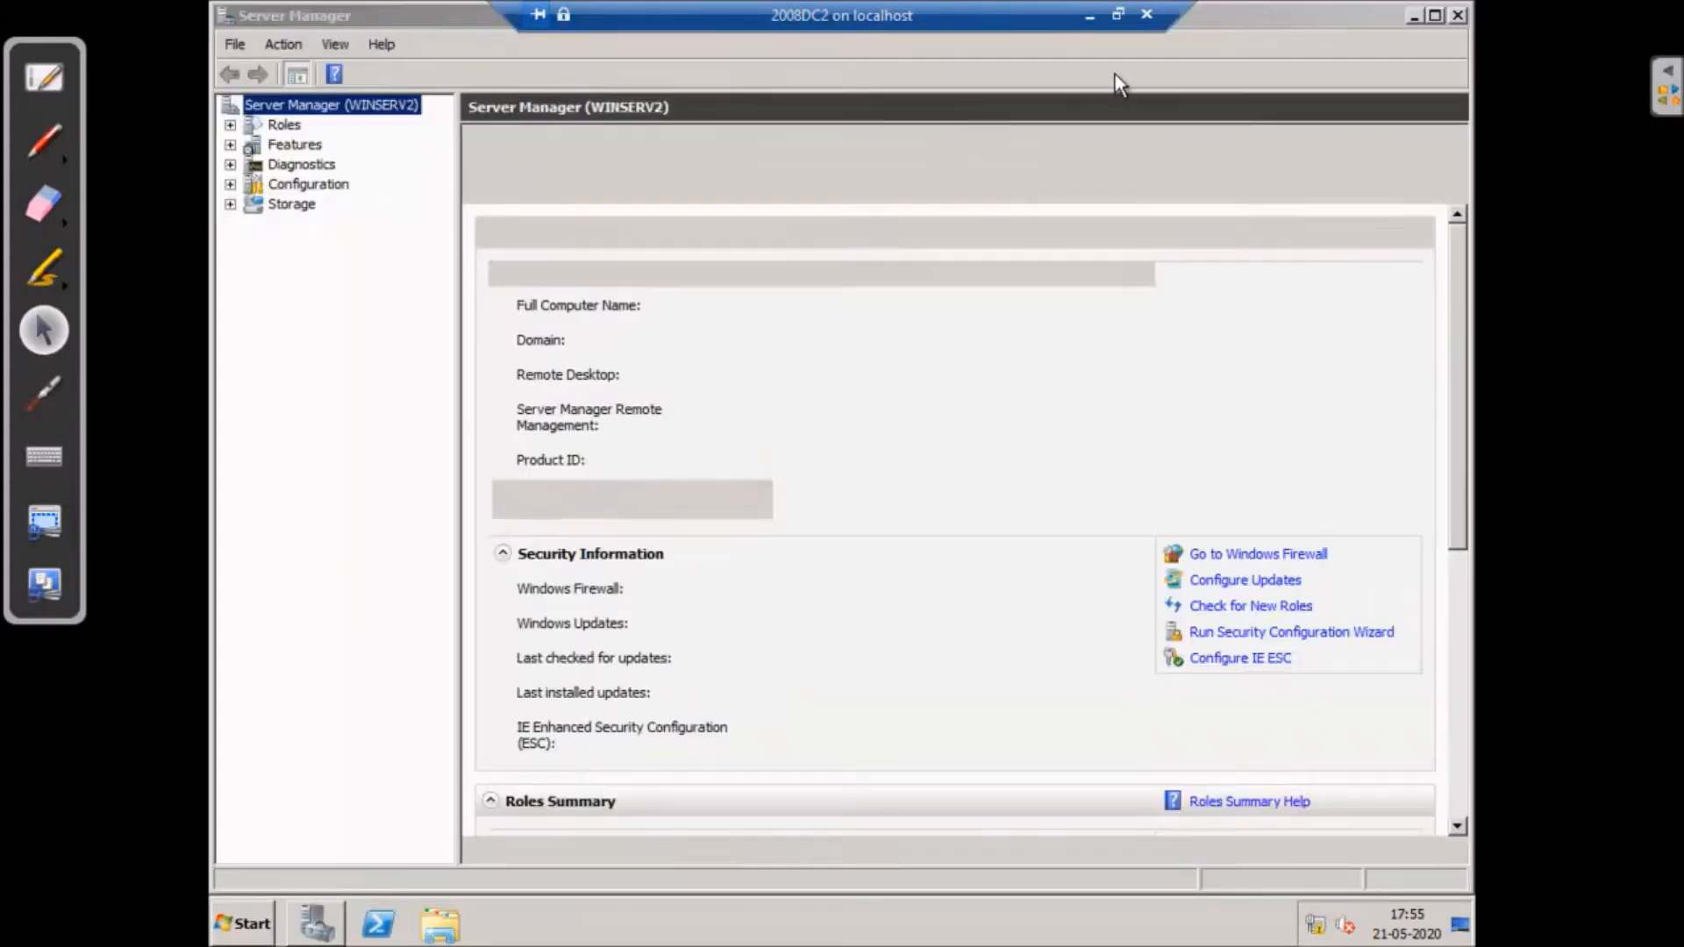
pyautogui.click(1459, 15)
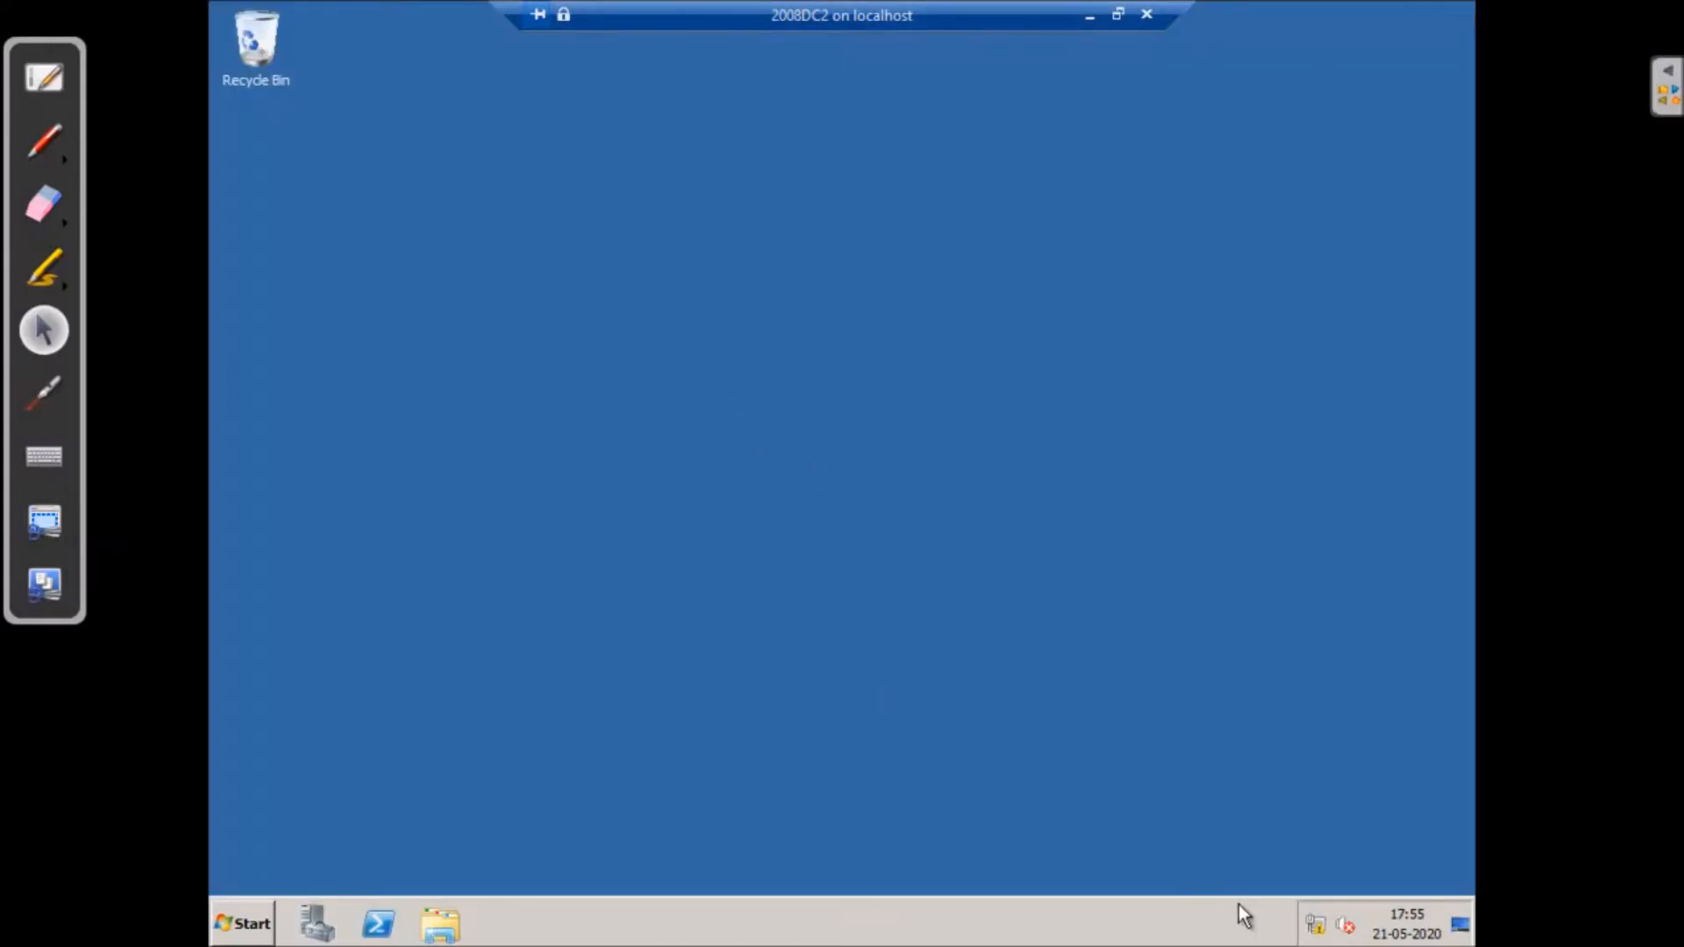
pyautogui.rightClick(1317, 928)
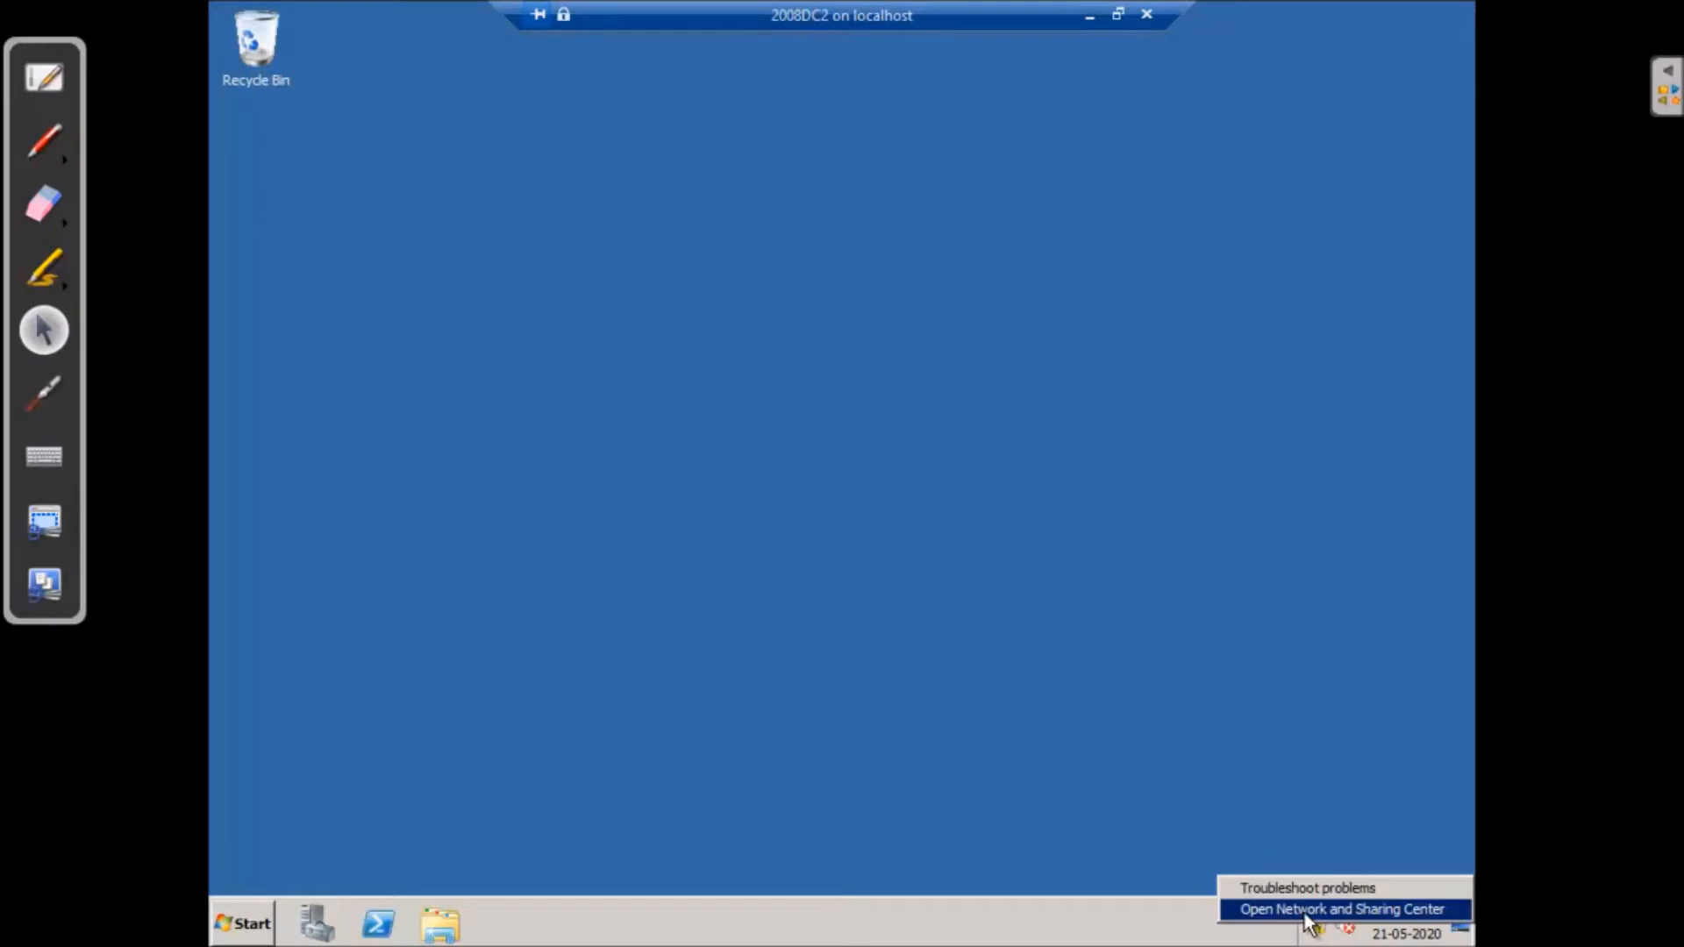
# - Disable IPv6 on Local Area Connection 2 and switch IPv4 to a manual address
pyautogui.click(1310, 909)
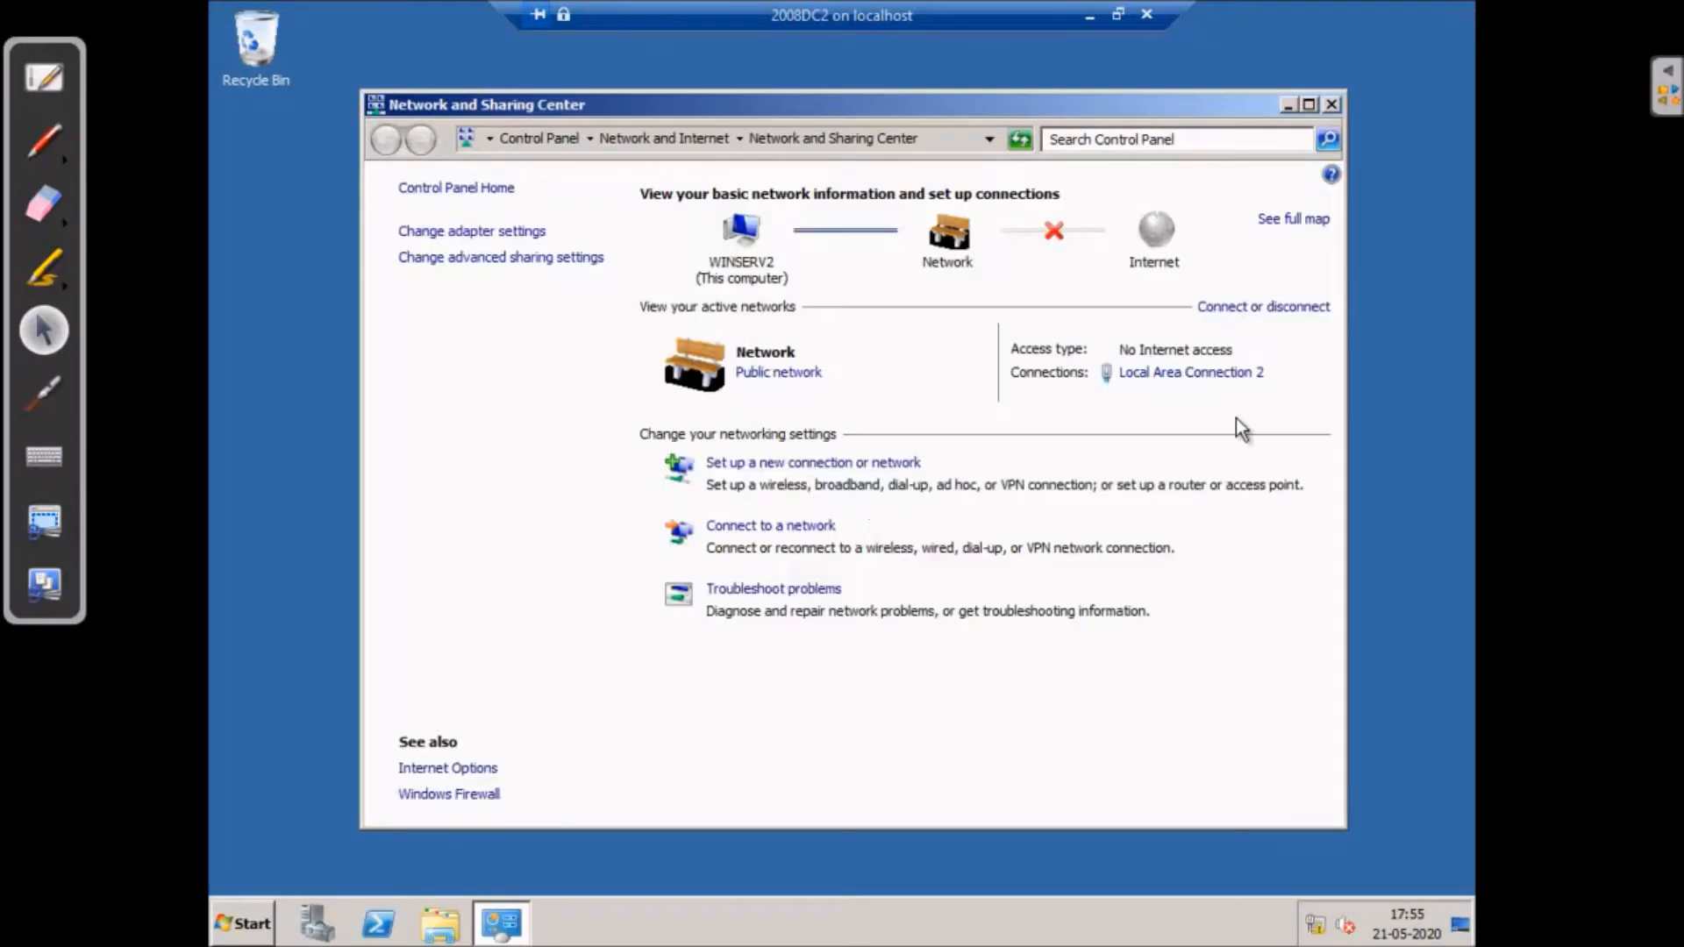
pyautogui.click(1175, 376)
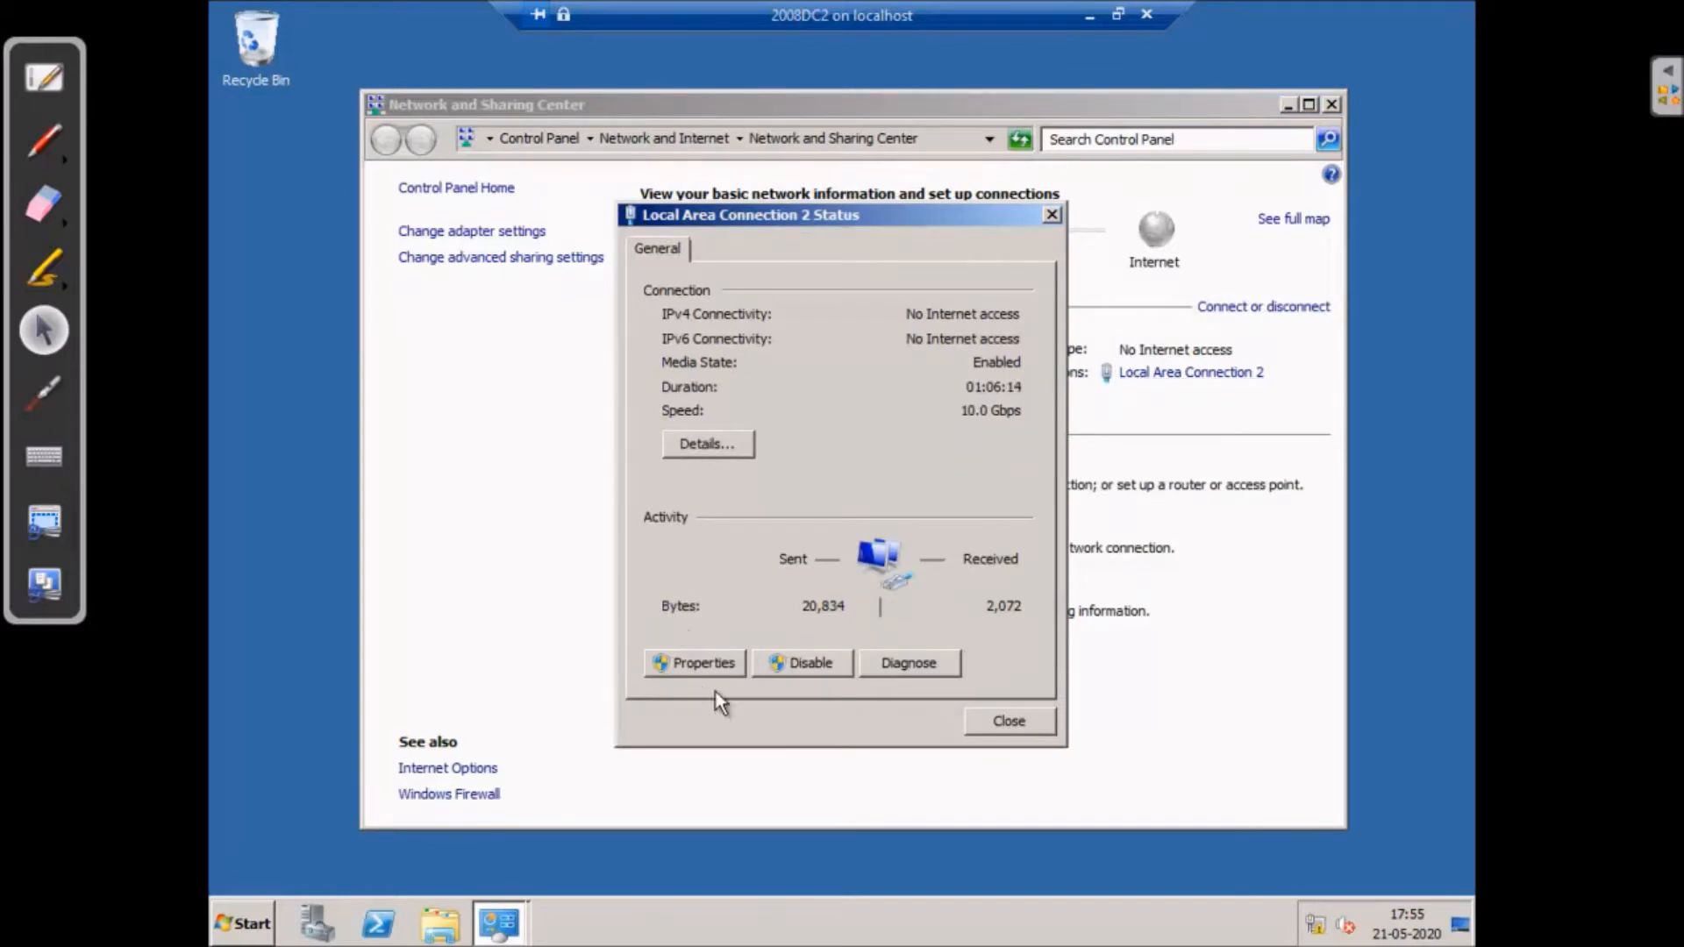
pyautogui.click(702, 663)
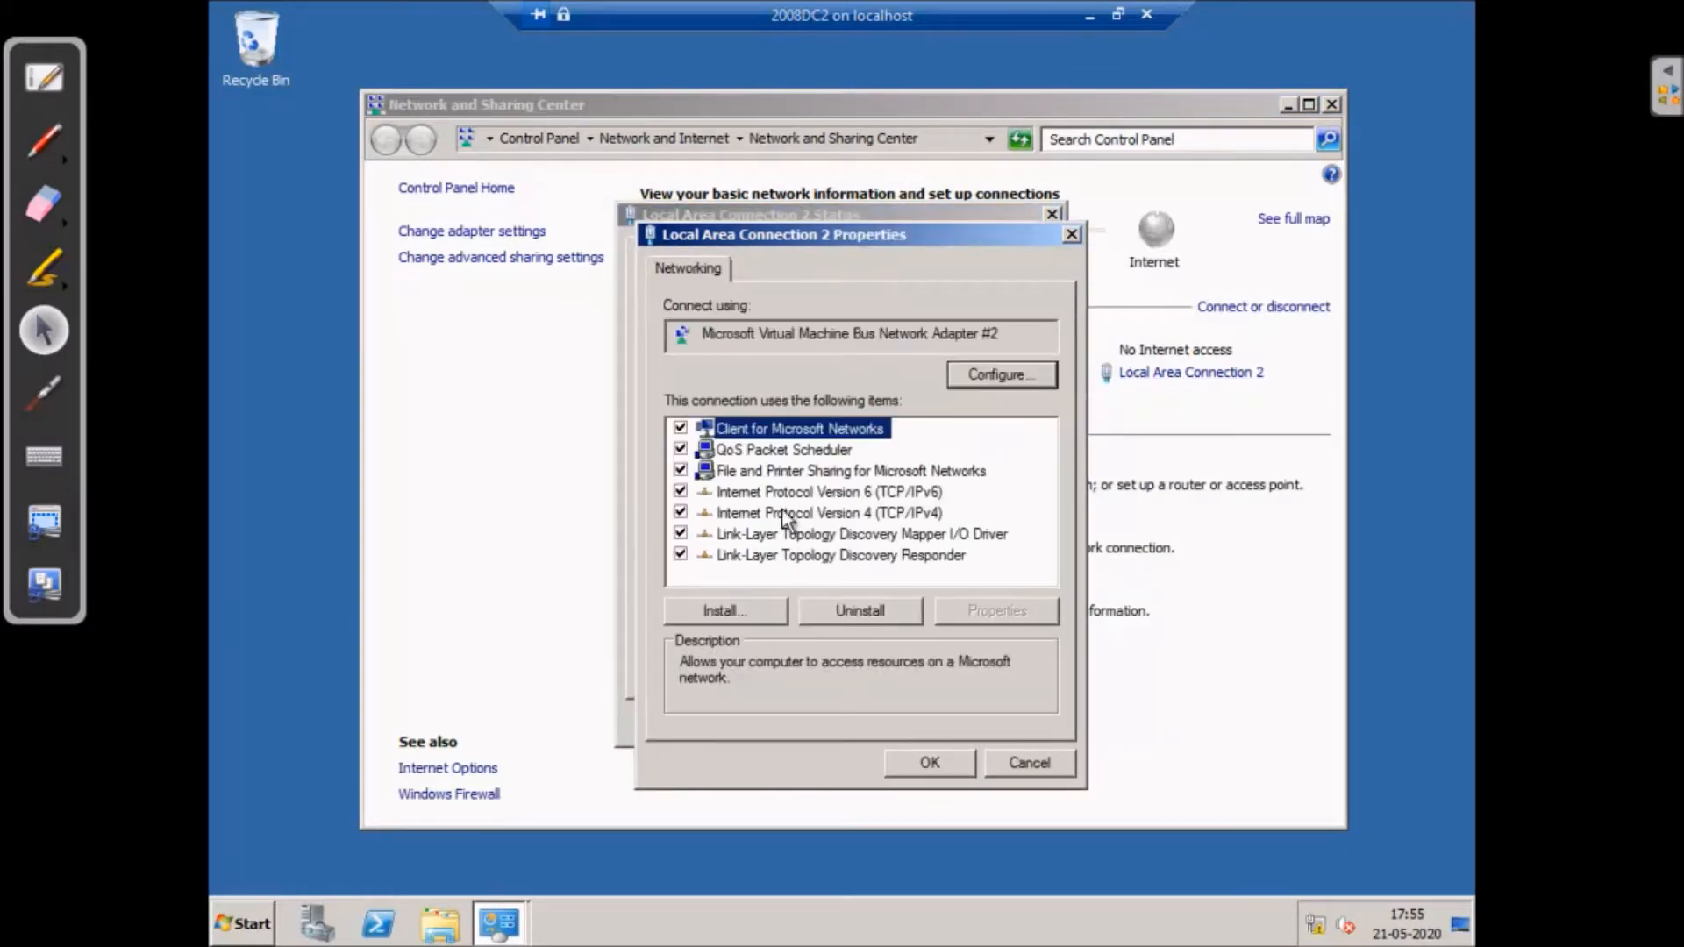
pyautogui.click(681, 491)
pyautogui.click(814, 515)
pyautogui.click(1014, 614)
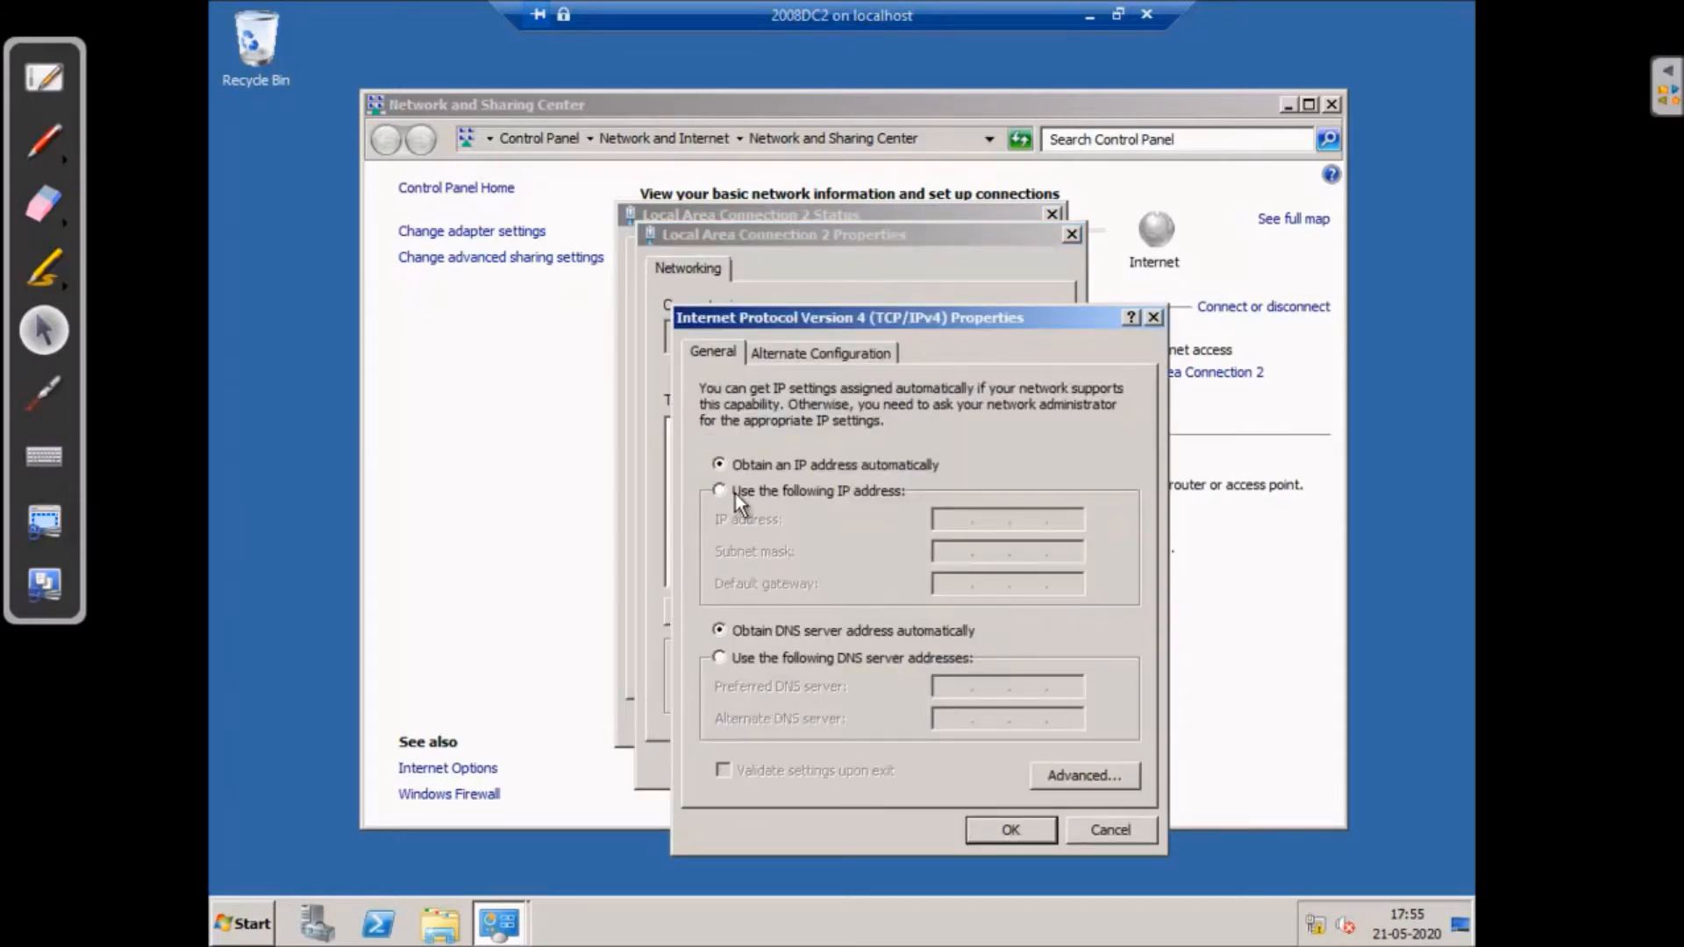
pyautogui.click(730, 492)
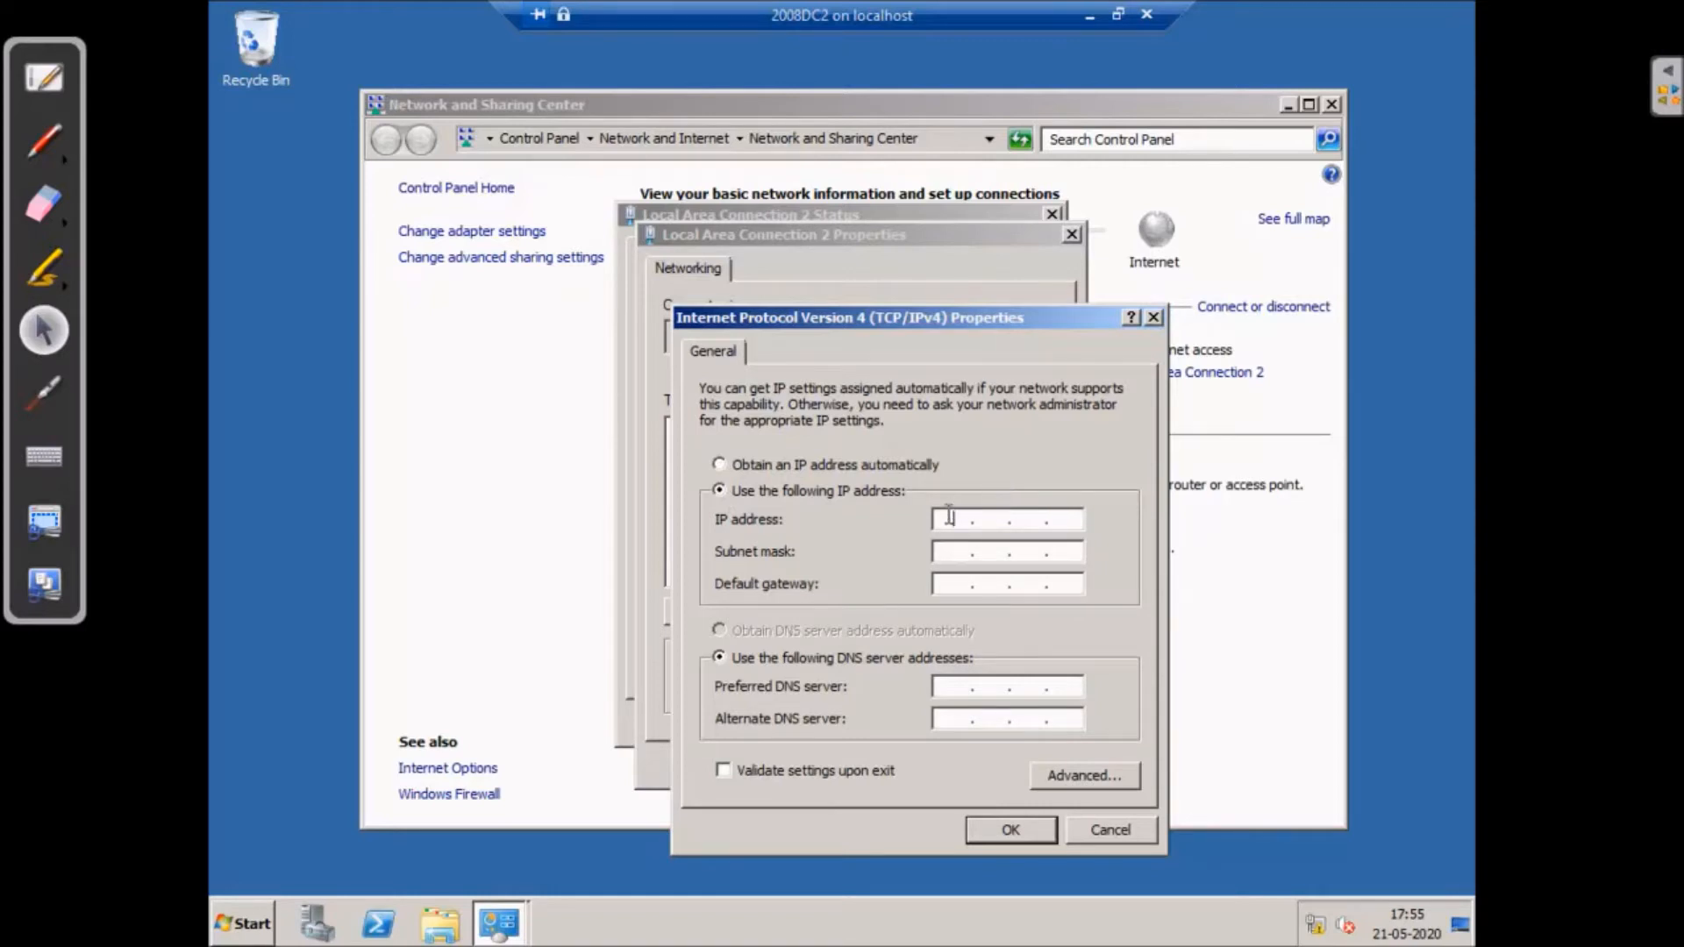
# - Enter IP 192.168.3.6, mask 255.255.255.0 and preferred DNS 192.168.3.5, and apply
pyautogui.write('192 . 168 . 3 . 6')
pyautogui.click(959, 544)
pyautogui.click(954, 583)
pyautogui.click(937, 686)
pyautogui.write('192 . 1')
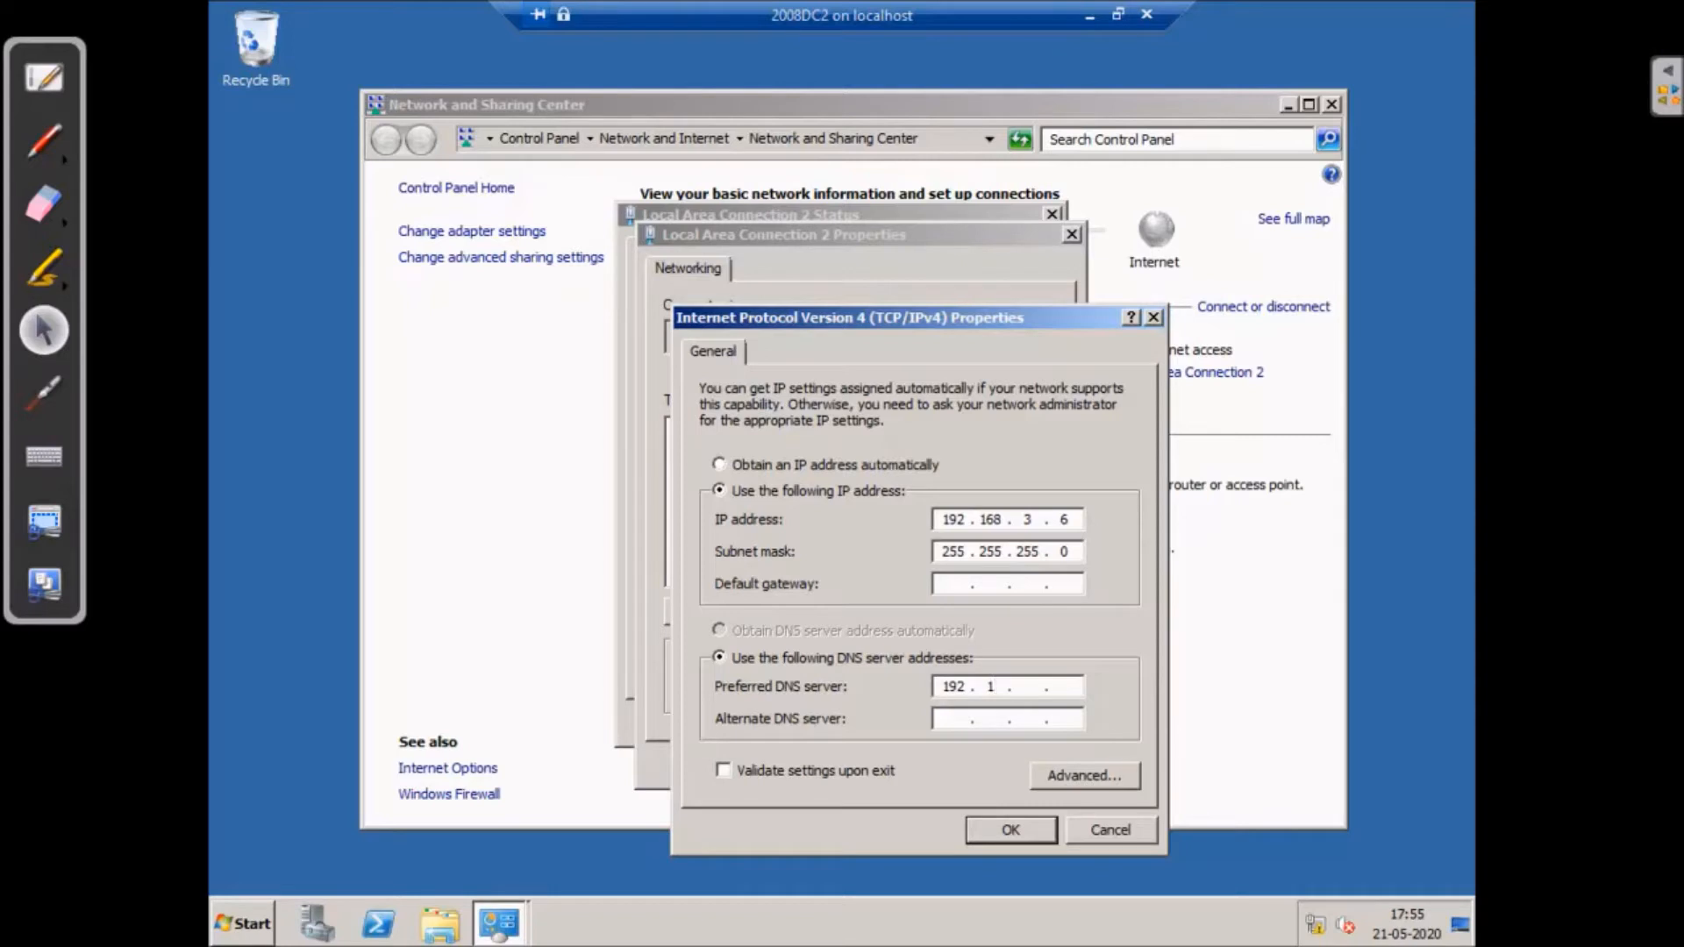
pyautogui.write('68 . 3 . 5')
pyautogui.click(1013, 830)
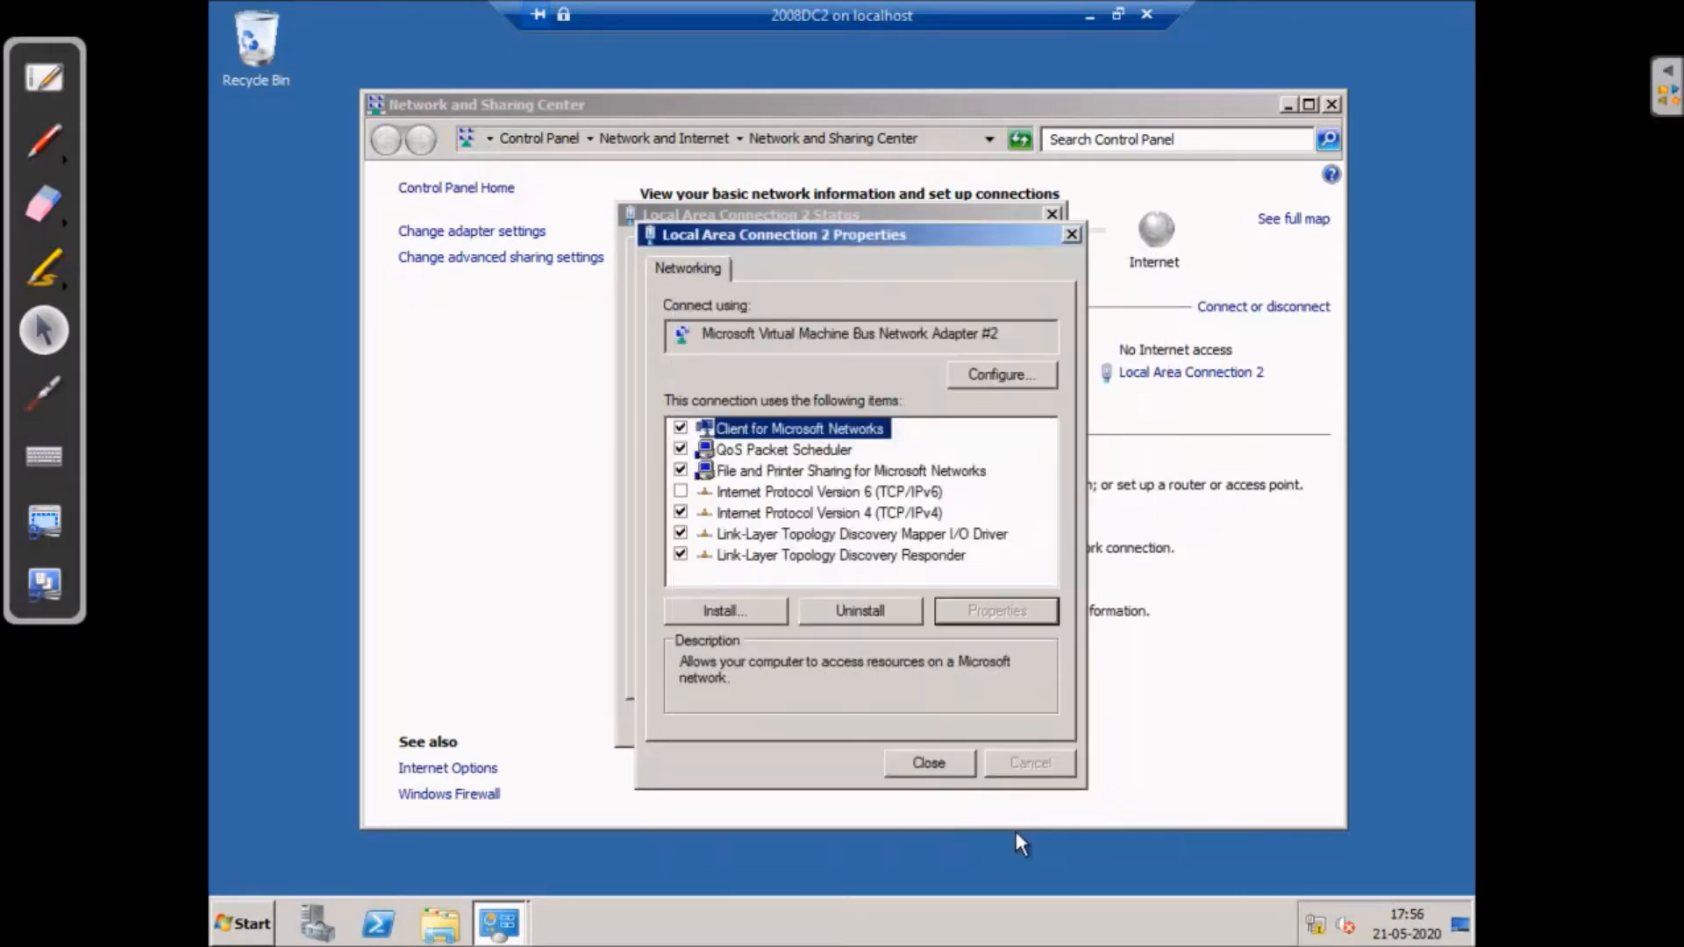
# - Recheck the IPv4 settings, then close the connection windows and Network and Sharing Center
pyautogui.click(908, 516)
pyautogui.click(1005, 609)
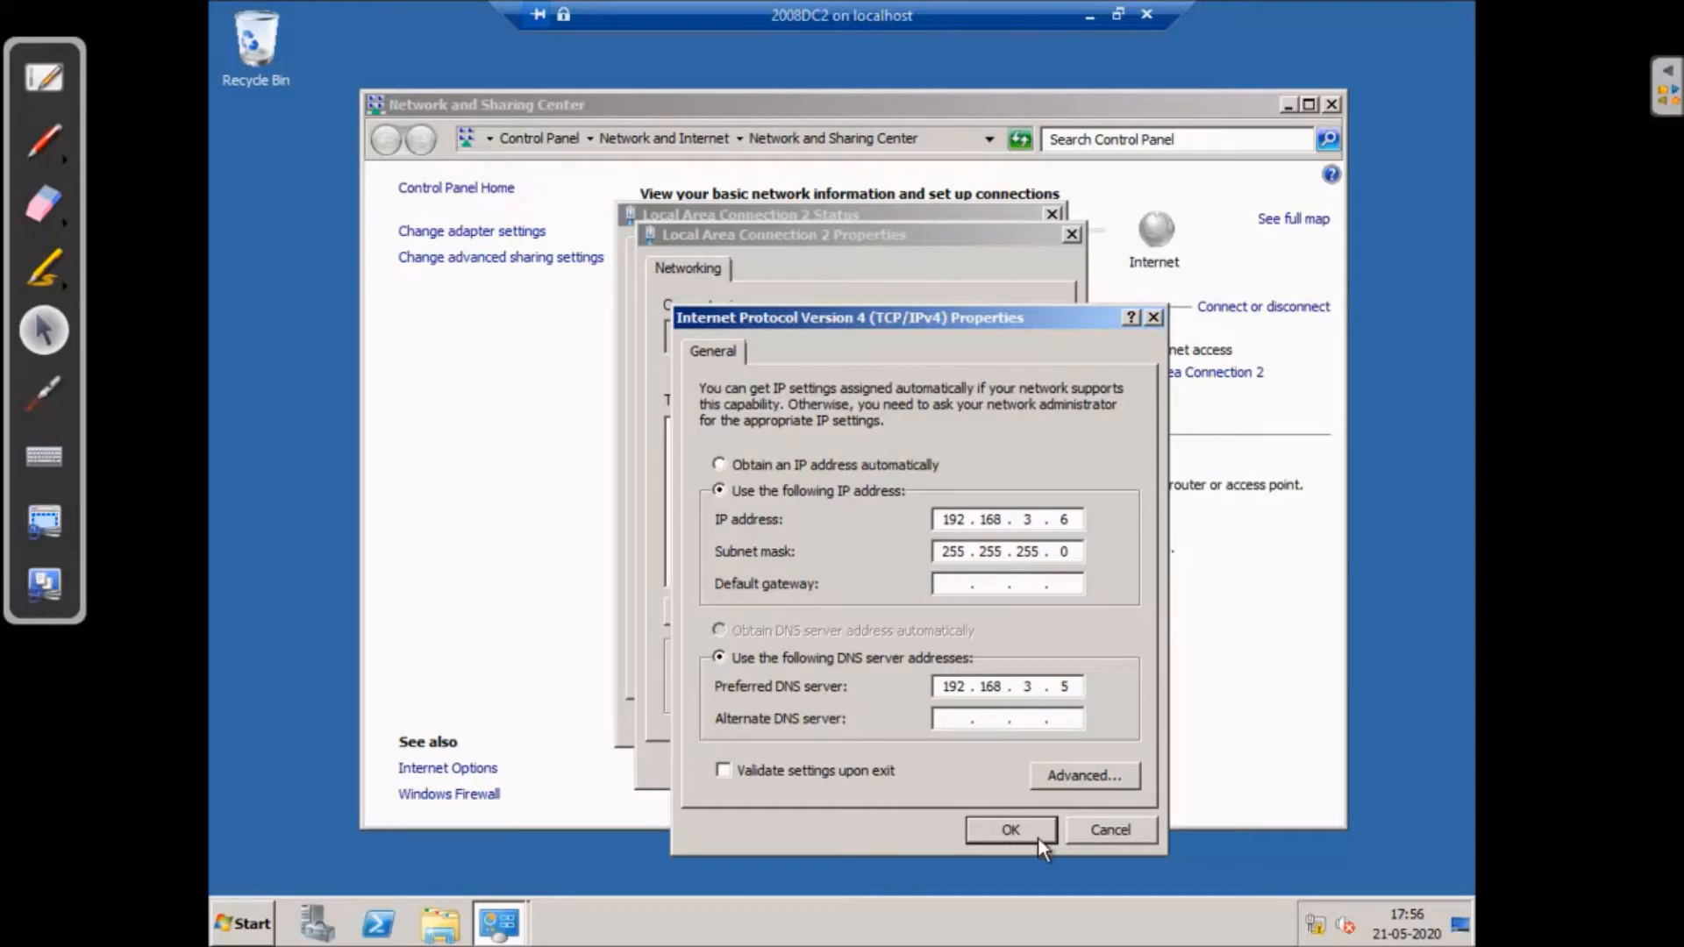
pyautogui.click(1011, 829)
pyautogui.click(932, 762)
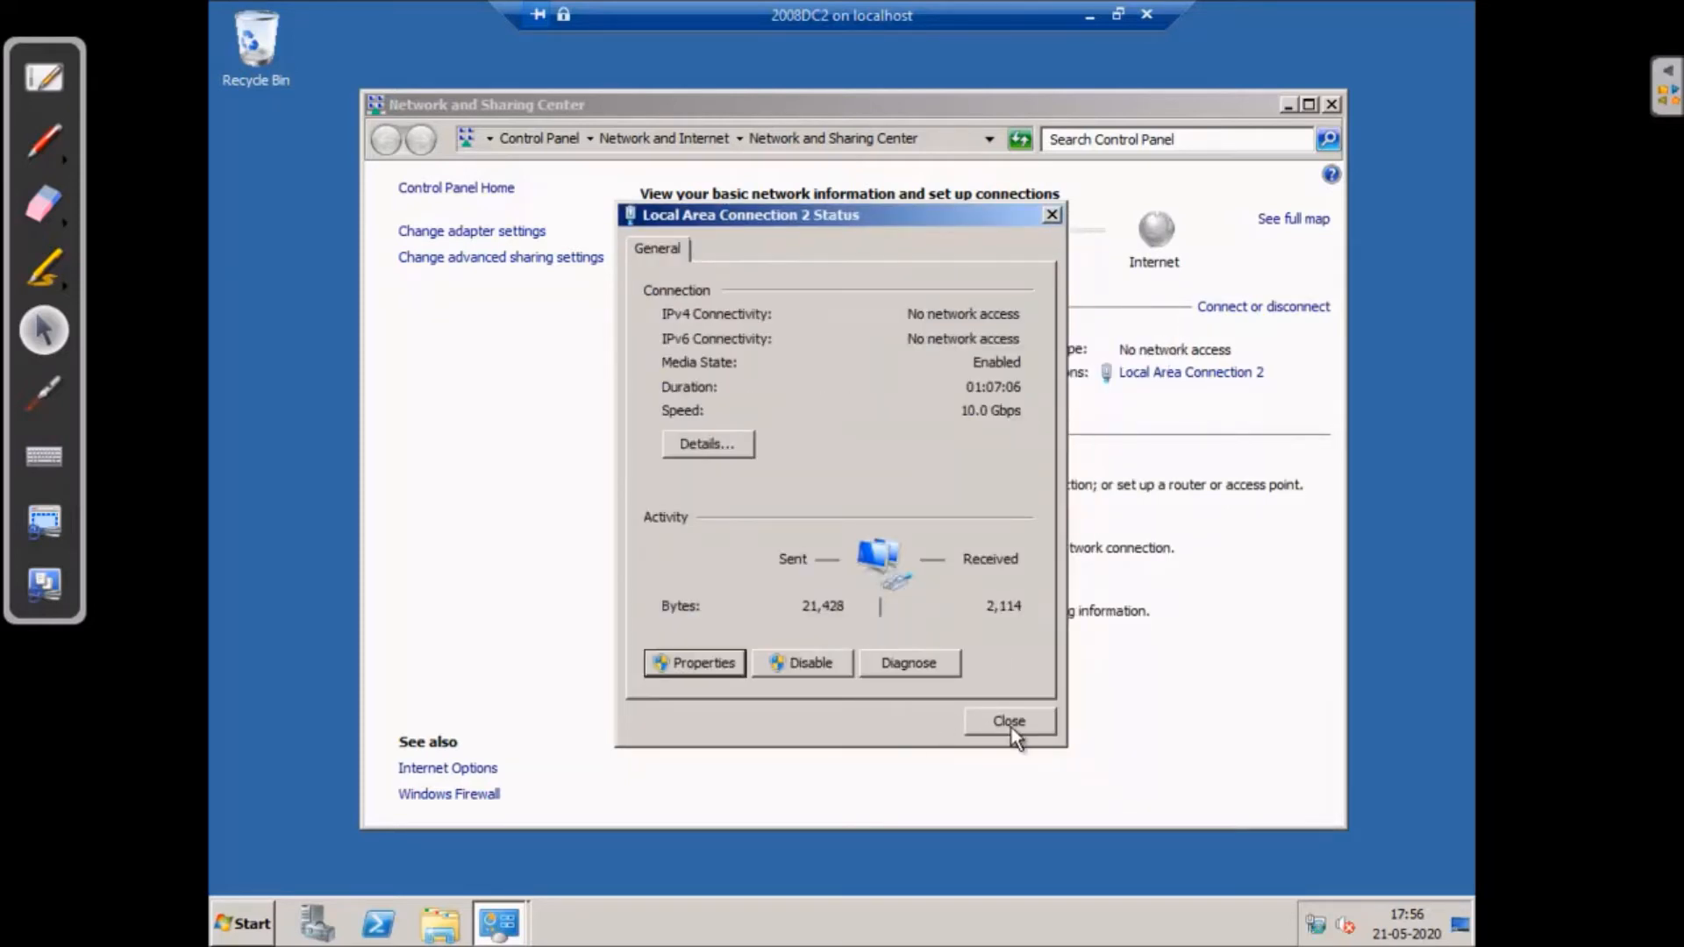
pyautogui.click(1010, 726)
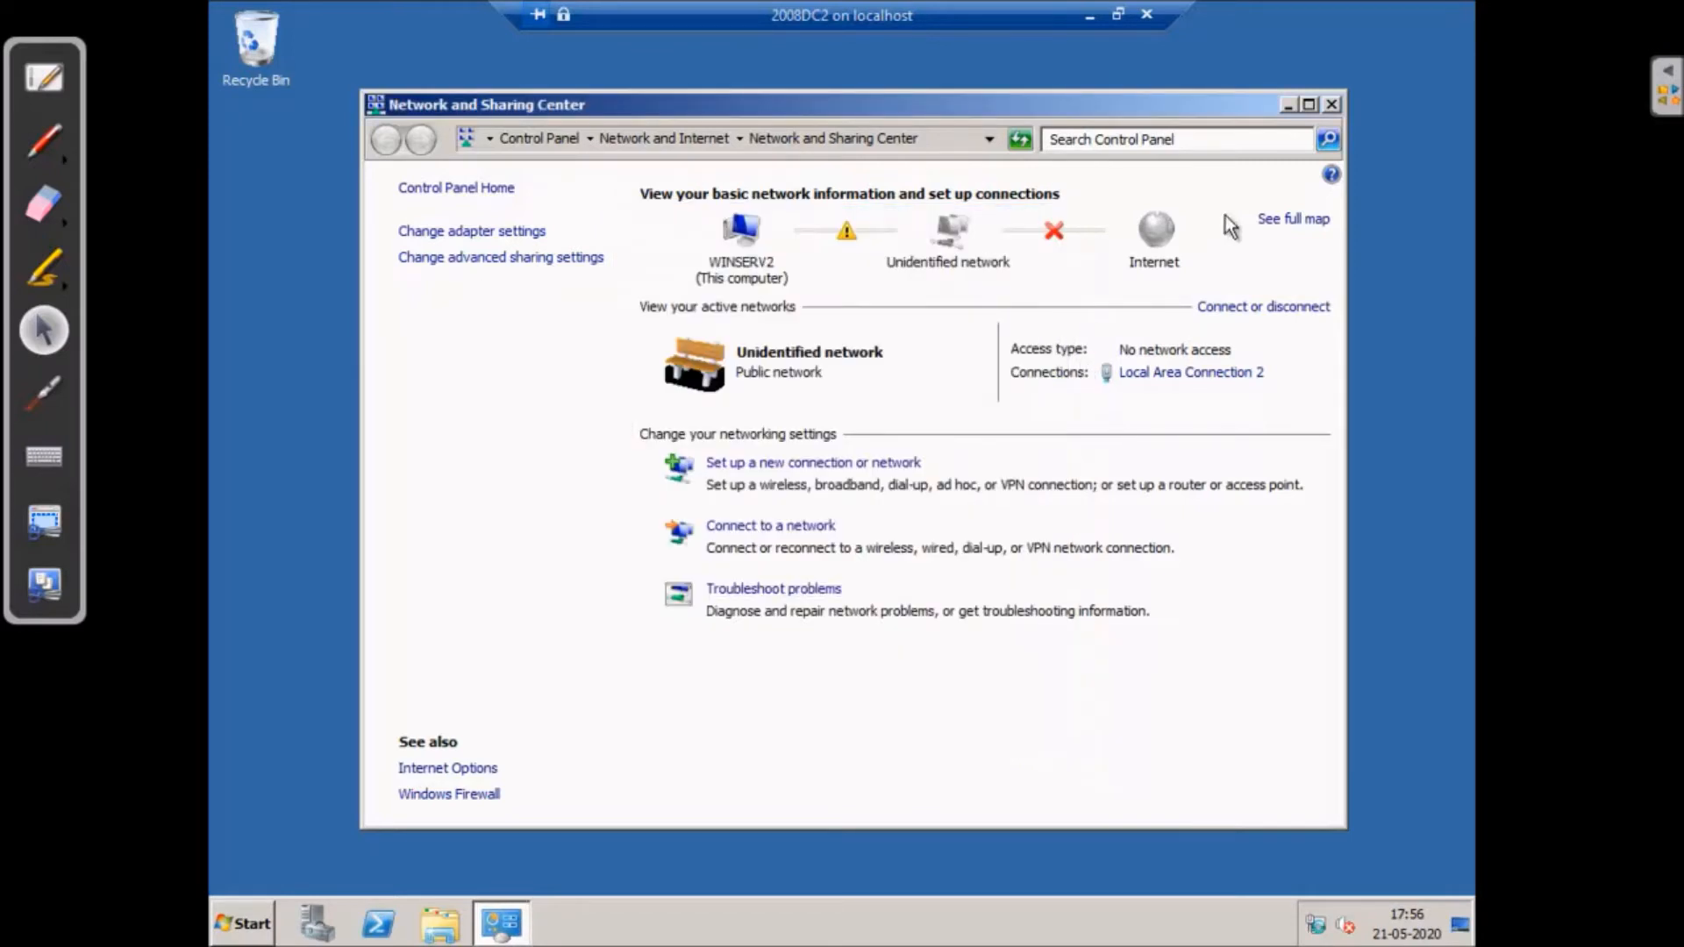
pyautogui.click(1287, 104)
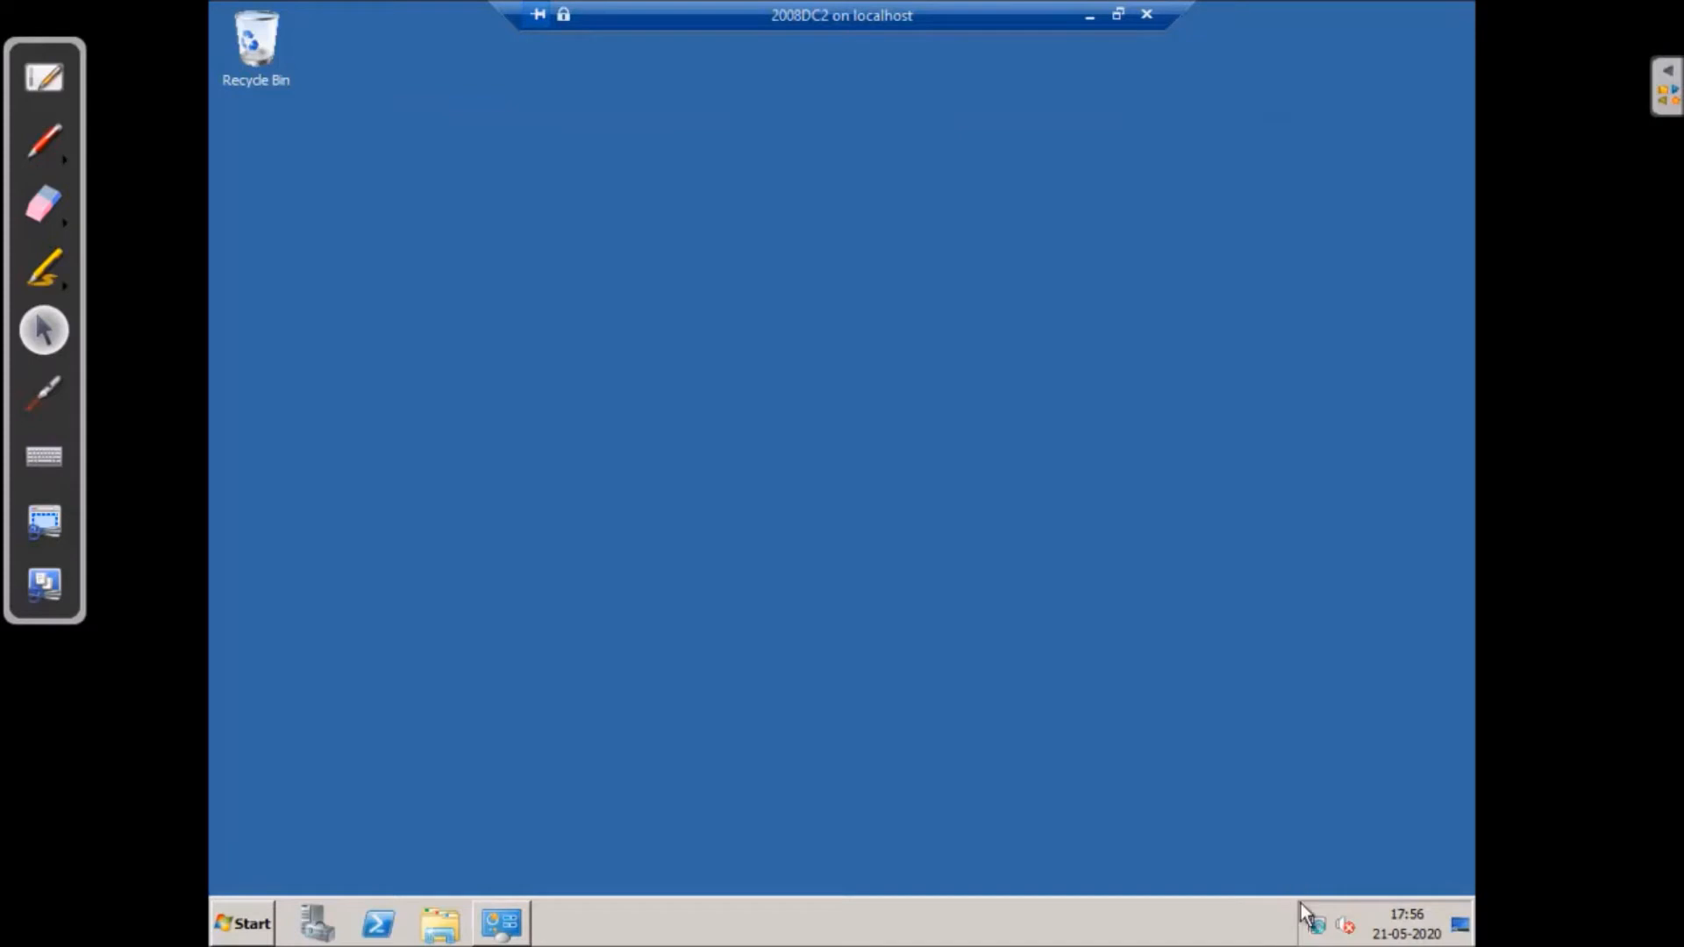
# - Open the System page from the Computer entry's Properties
pyautogui.moveTo(1319, 926)
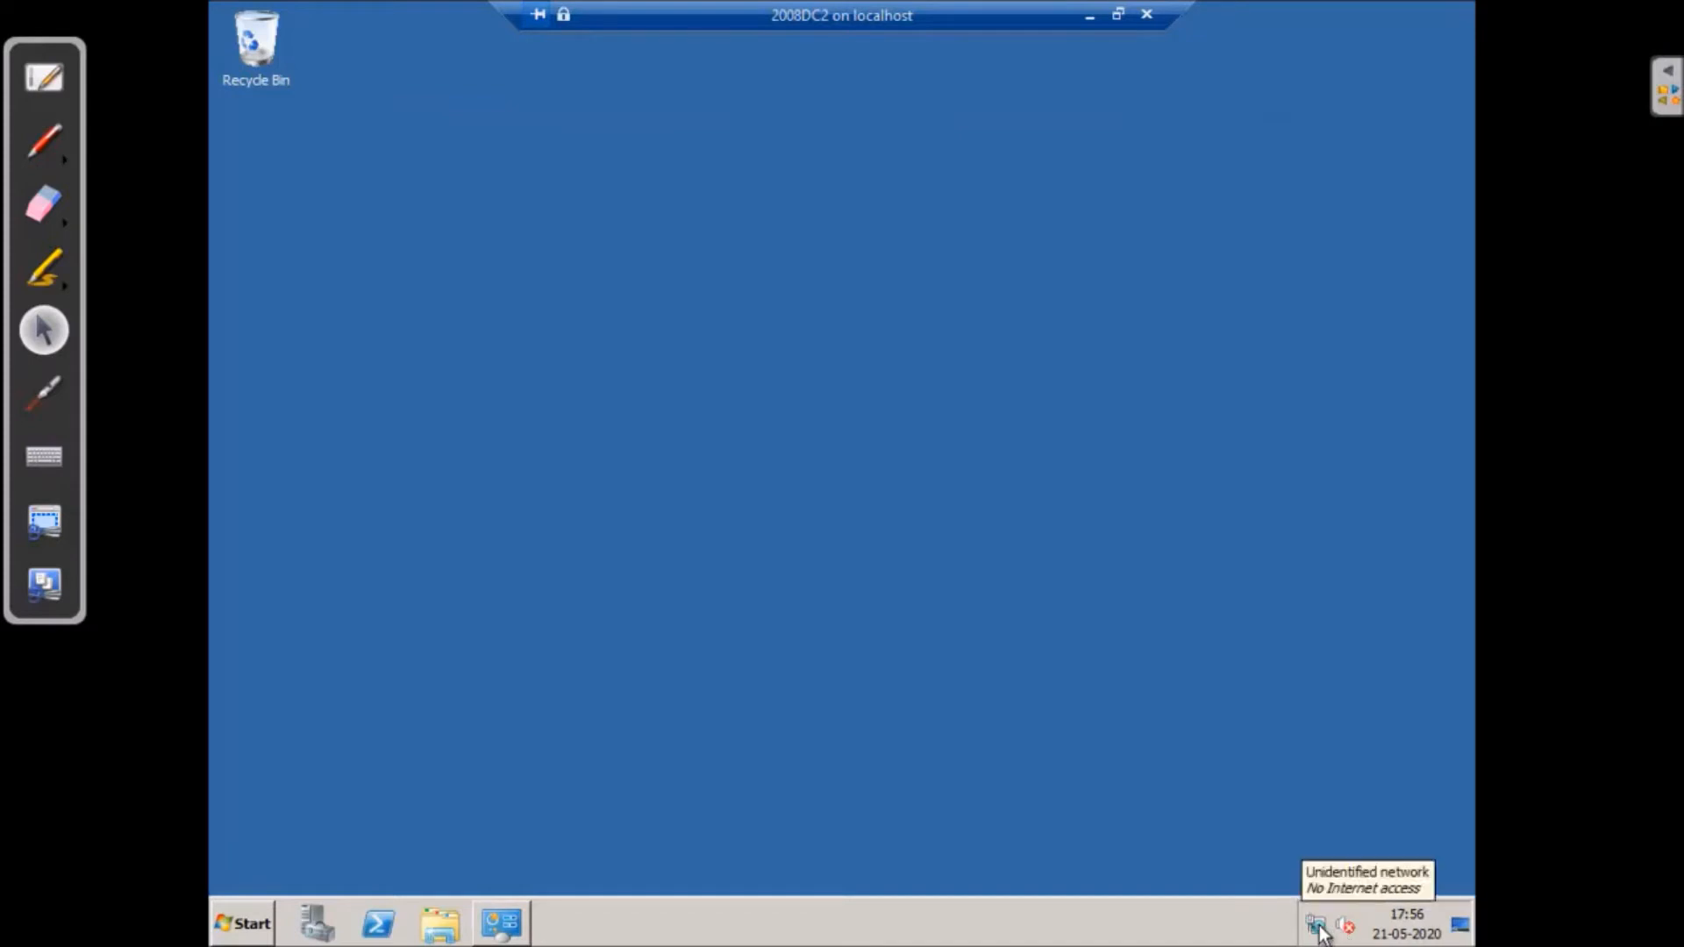
pyautogui.click(267, 920)
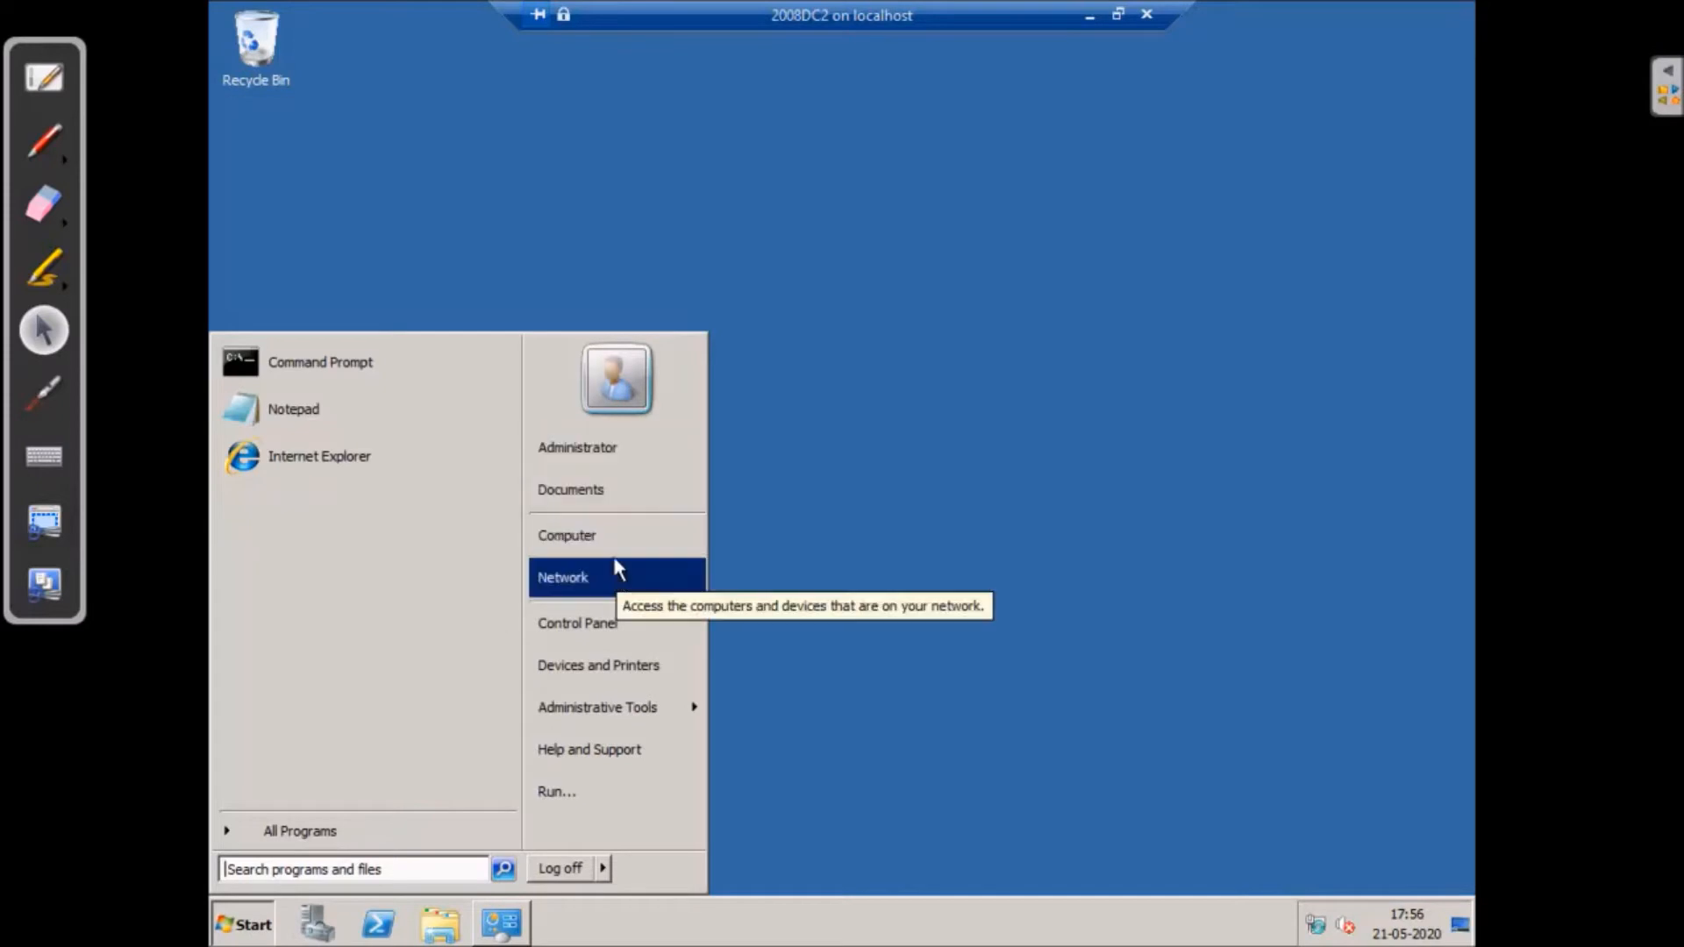
pyautogui.rightClick(616, 544)
pyautogui.click(721, 717)
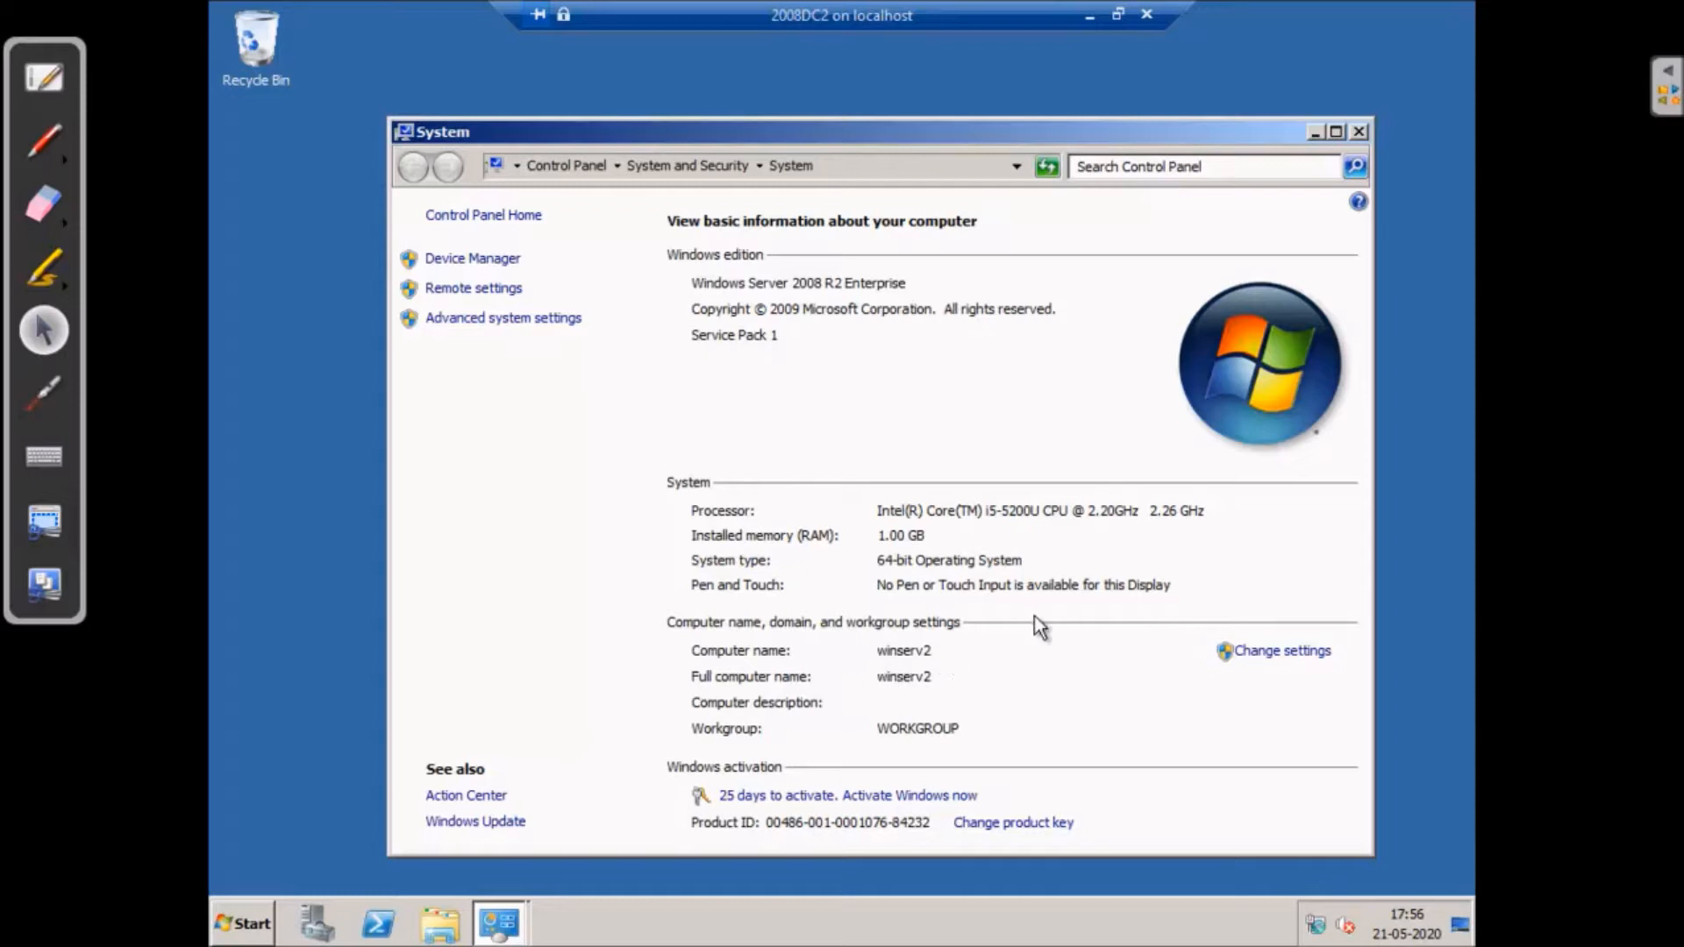
# - Review the winserv2 / WORKGROUP name settings without changes, then enter oobe in Run
pyautogui.click(1281, 654)
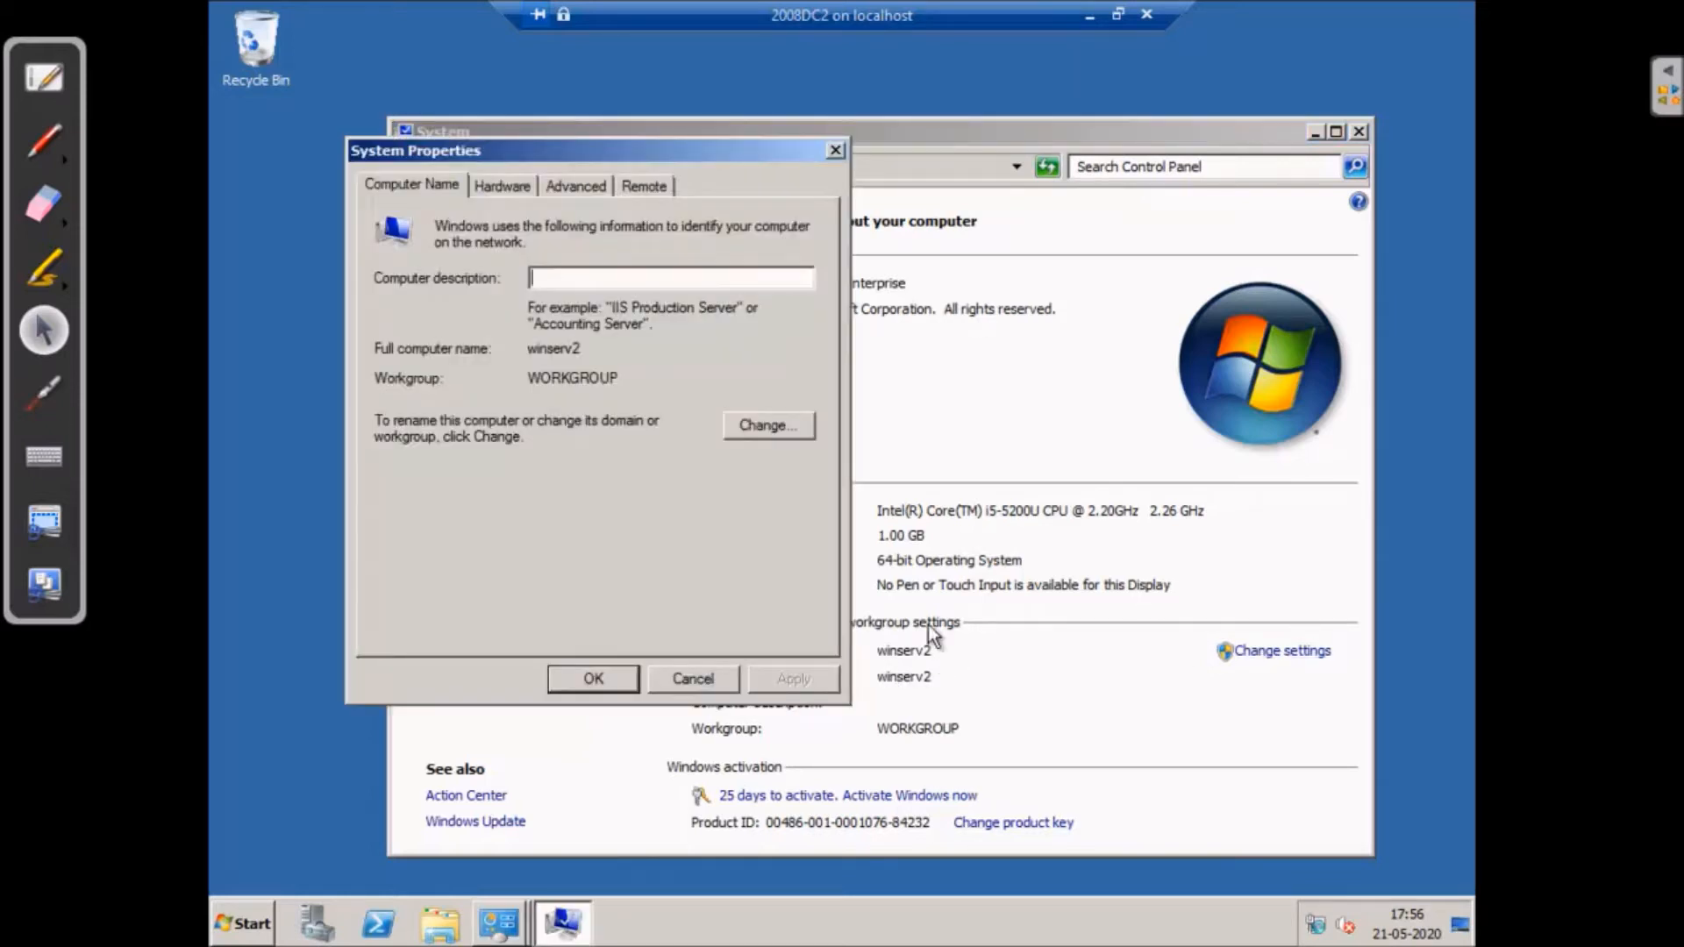
pyautogui.click(773, 428)
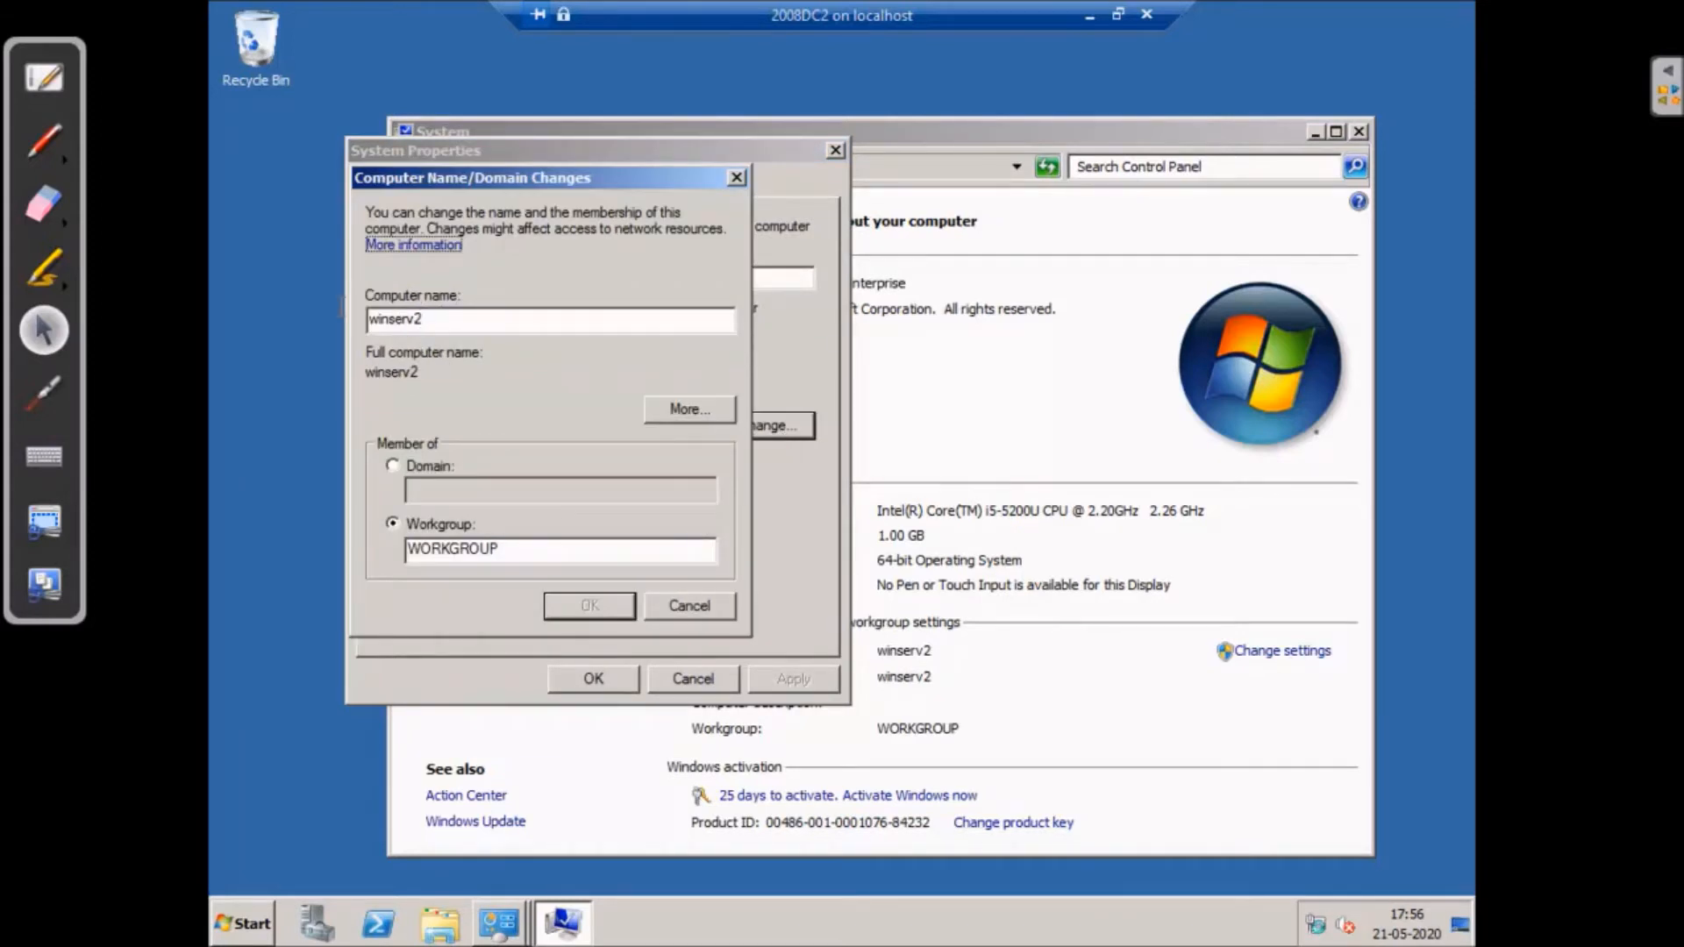
pyautogui.click(702, 603)
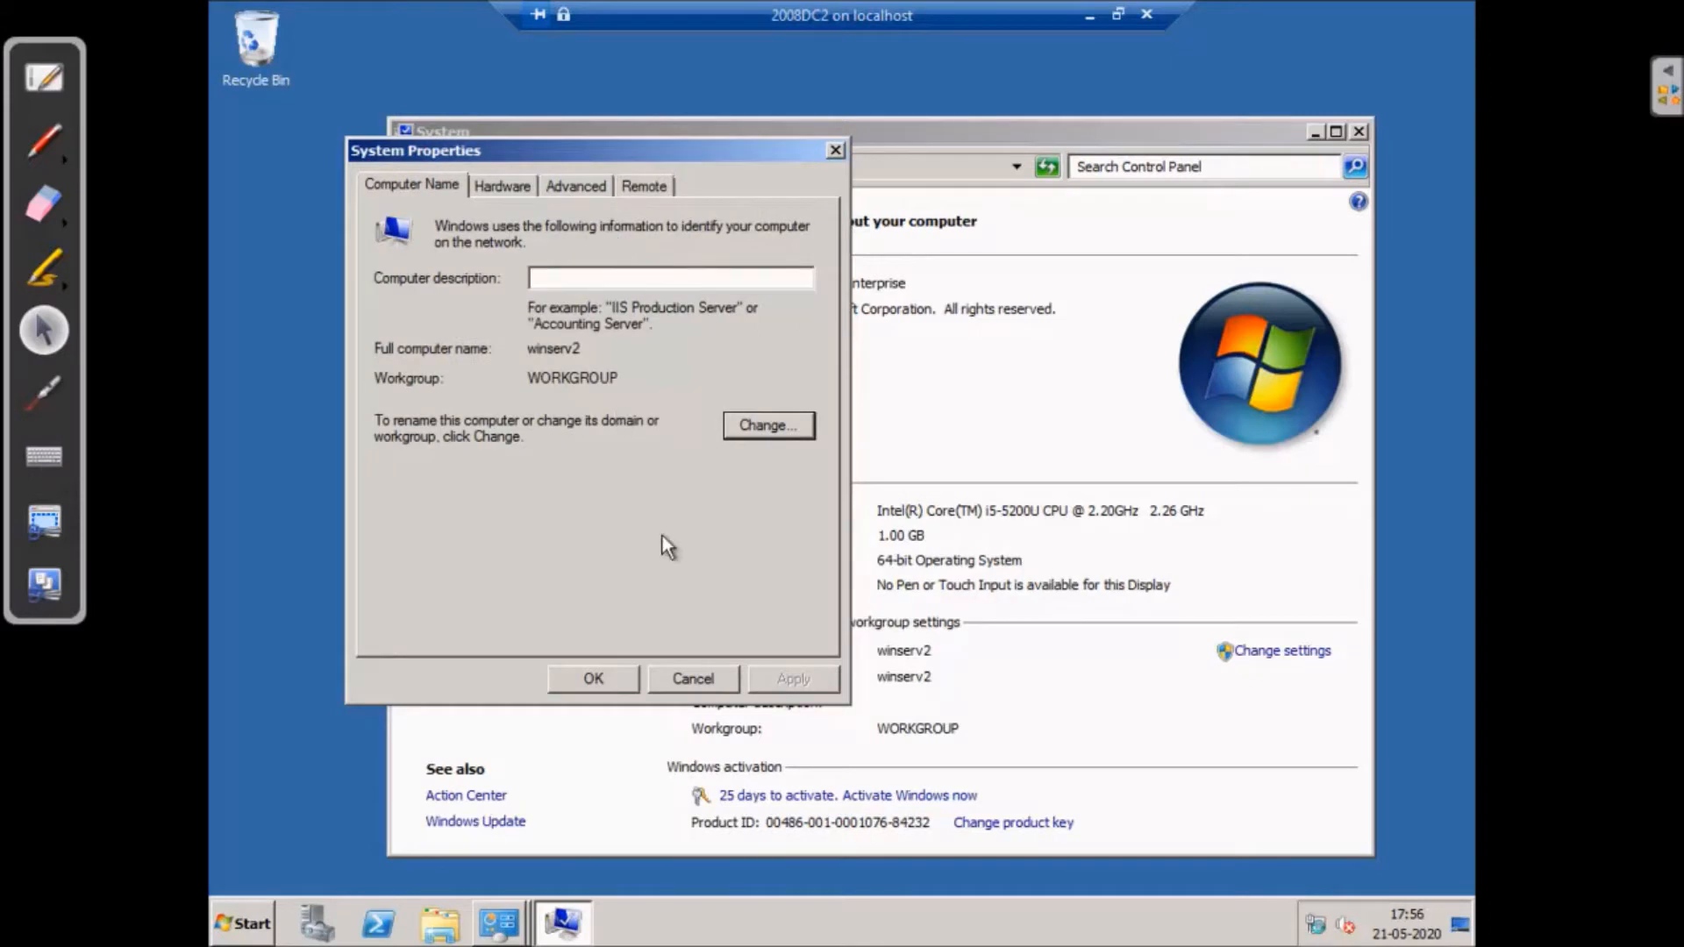
pyautogui.click(694, 675)
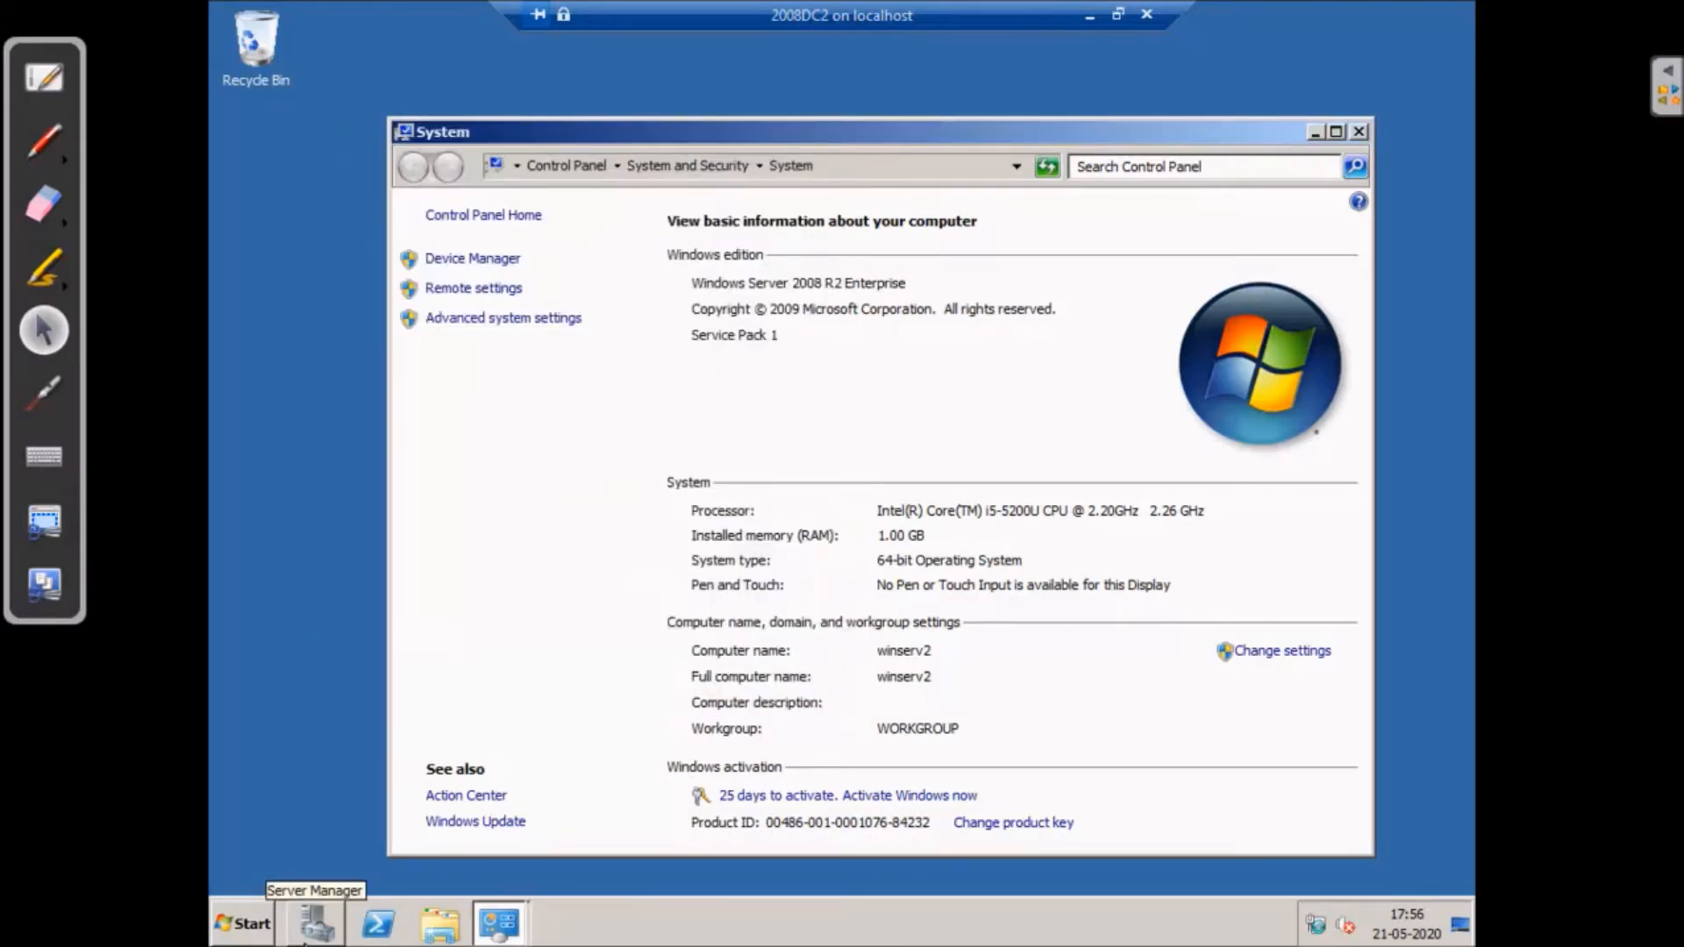
pyautogui.press('super+r')
pyautogui.write('oobe')
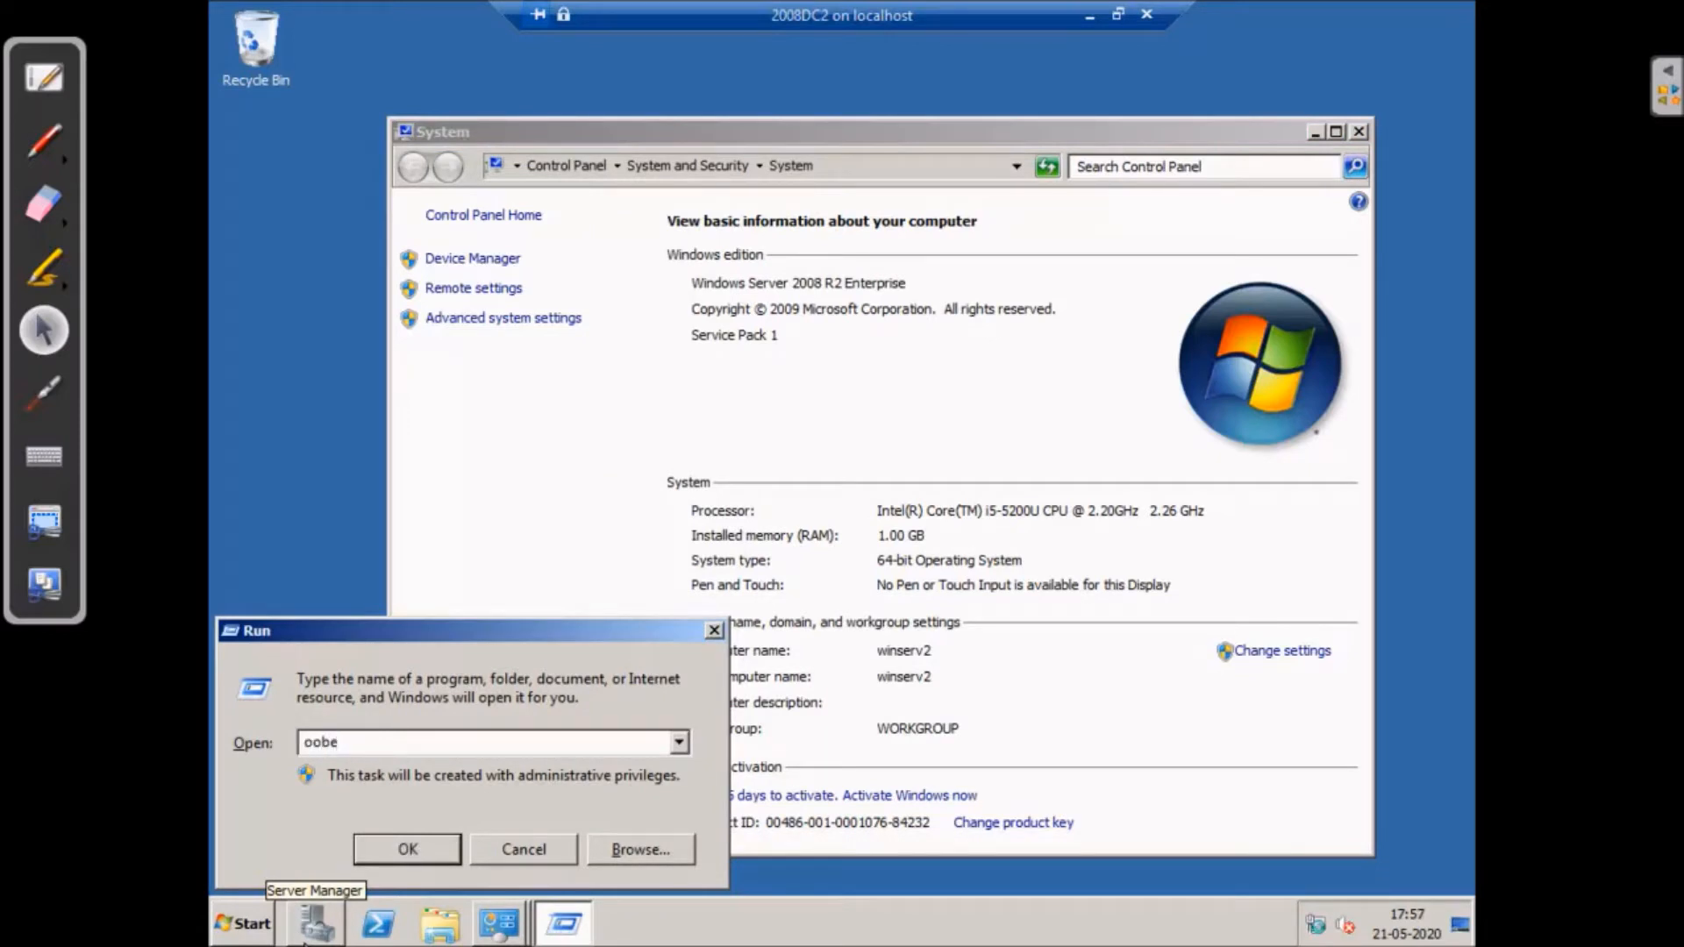
# - Set the time zone to (UTC+05:30) Chennai, Kolkata, Mumbai, New Delhi
pyautogui.press('Return')
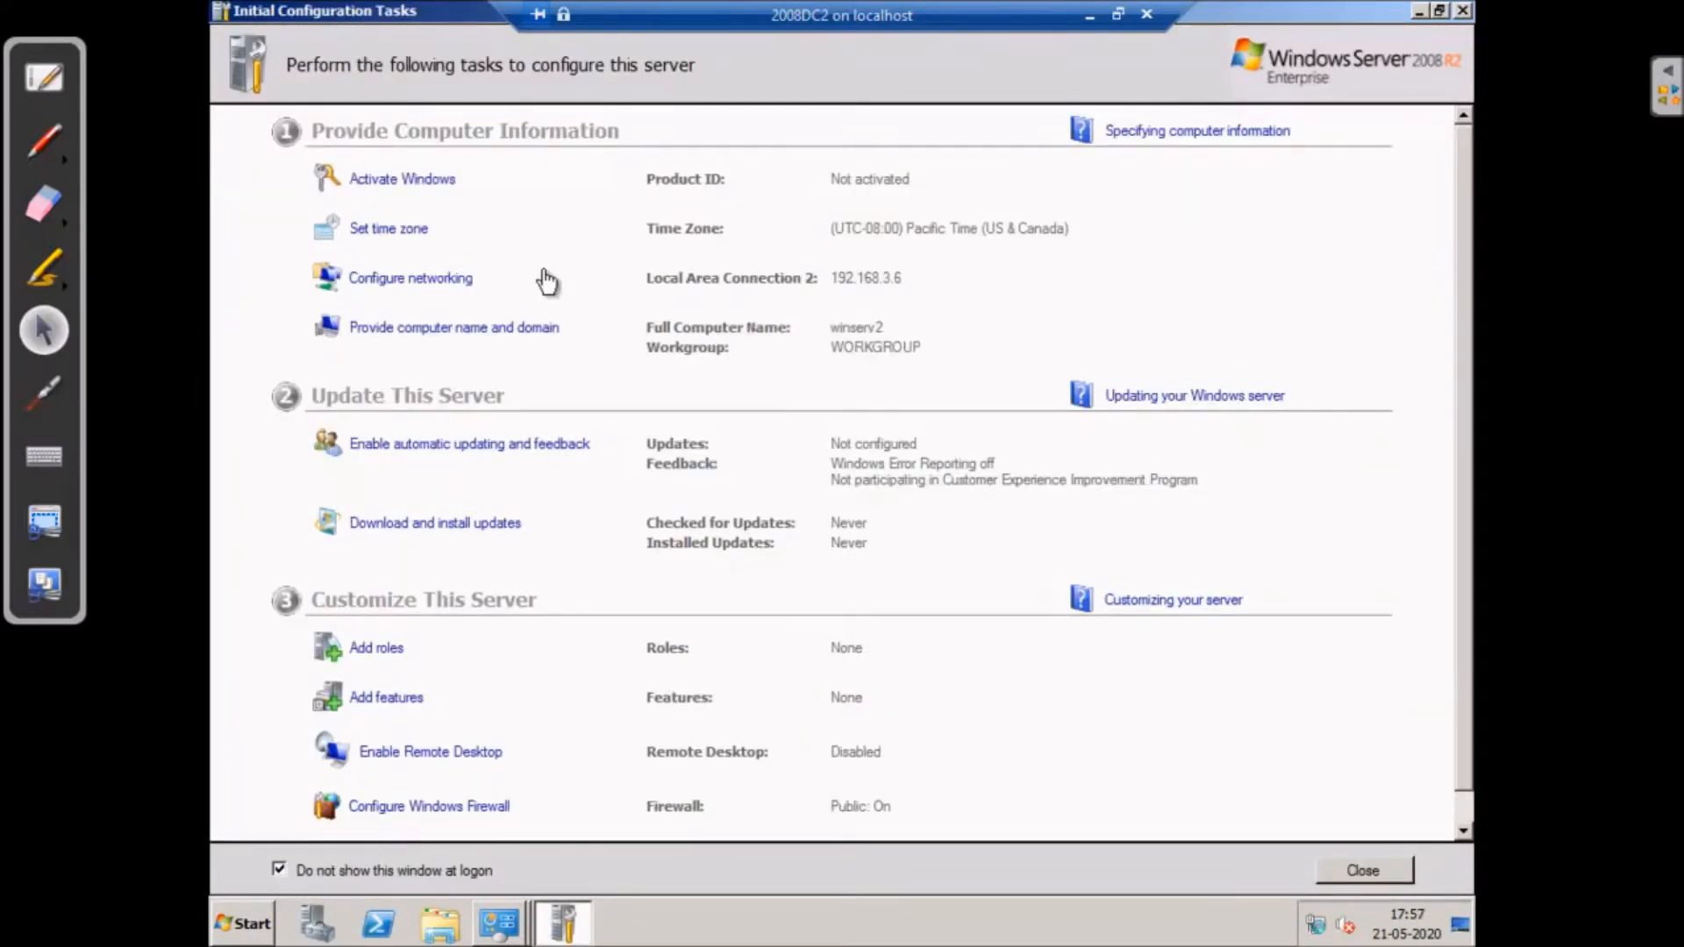
pyautogui.click(388, 229)
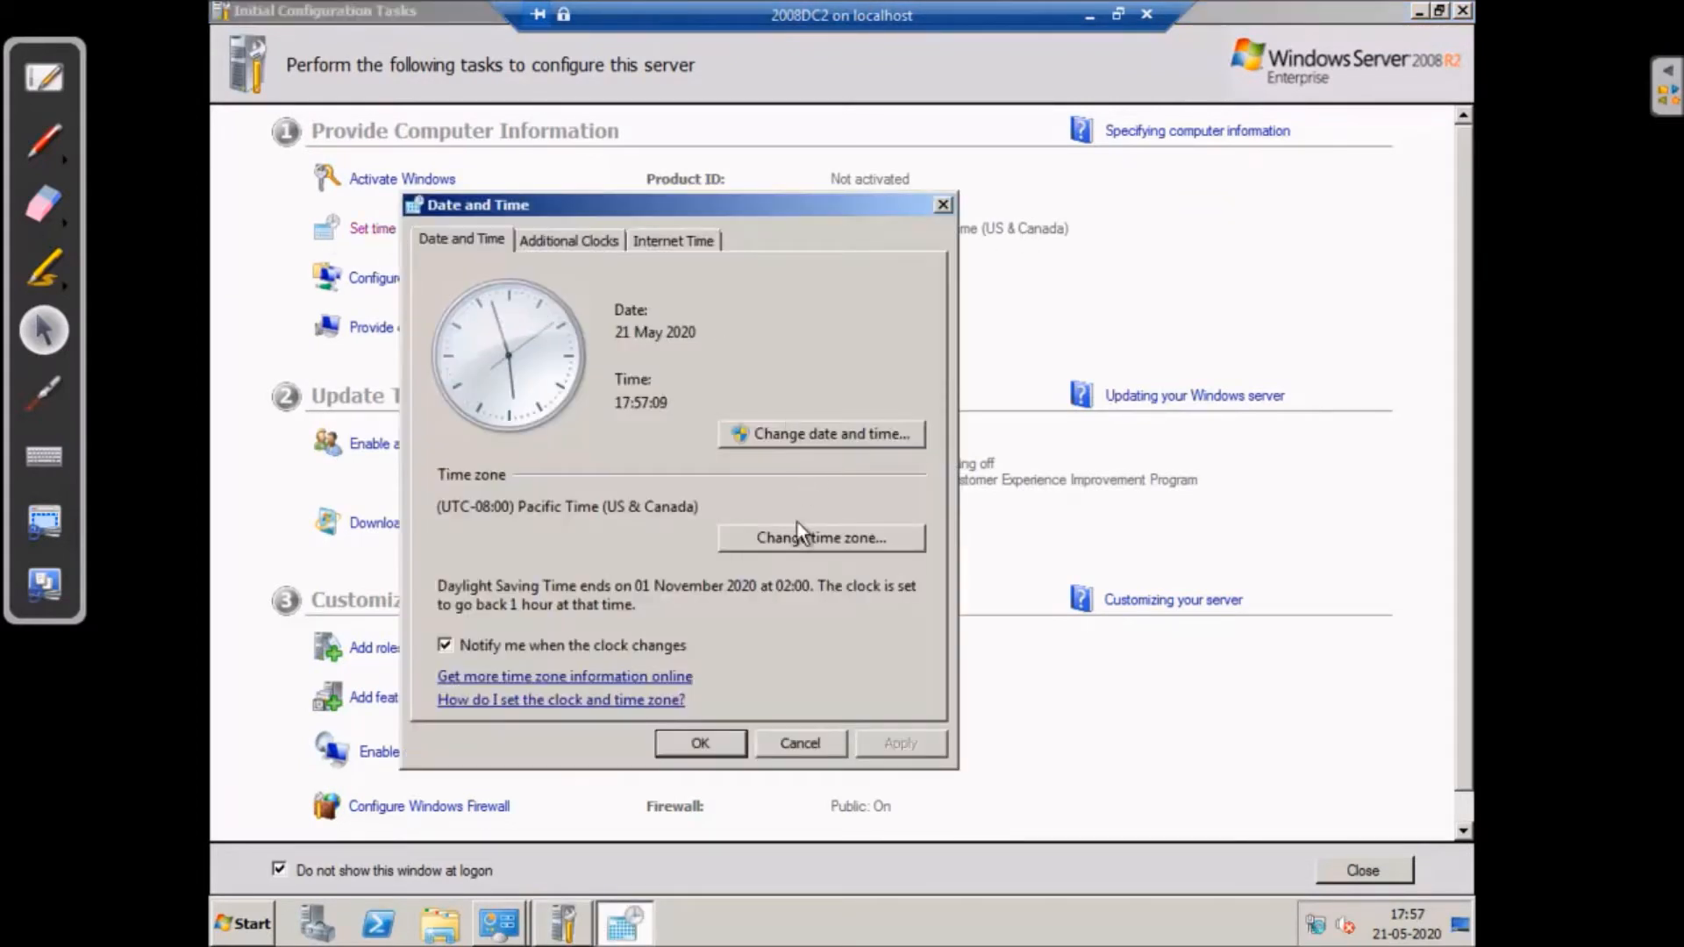
pyautogui.click(819, 544)
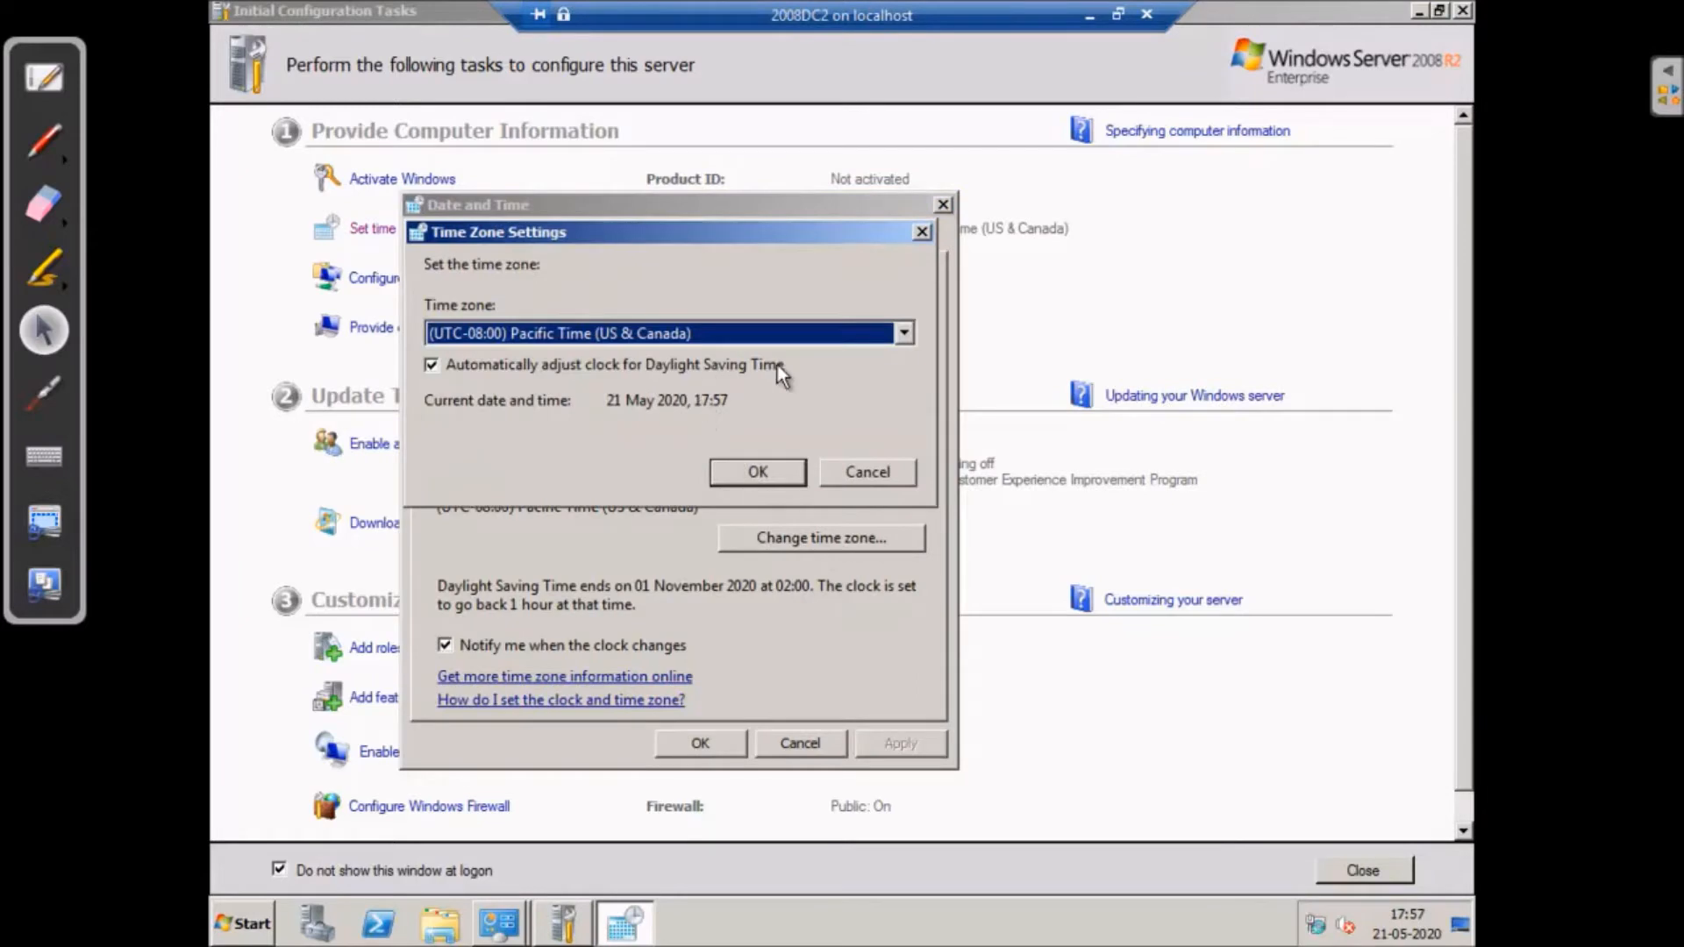
pyautogui.click(903, 334)
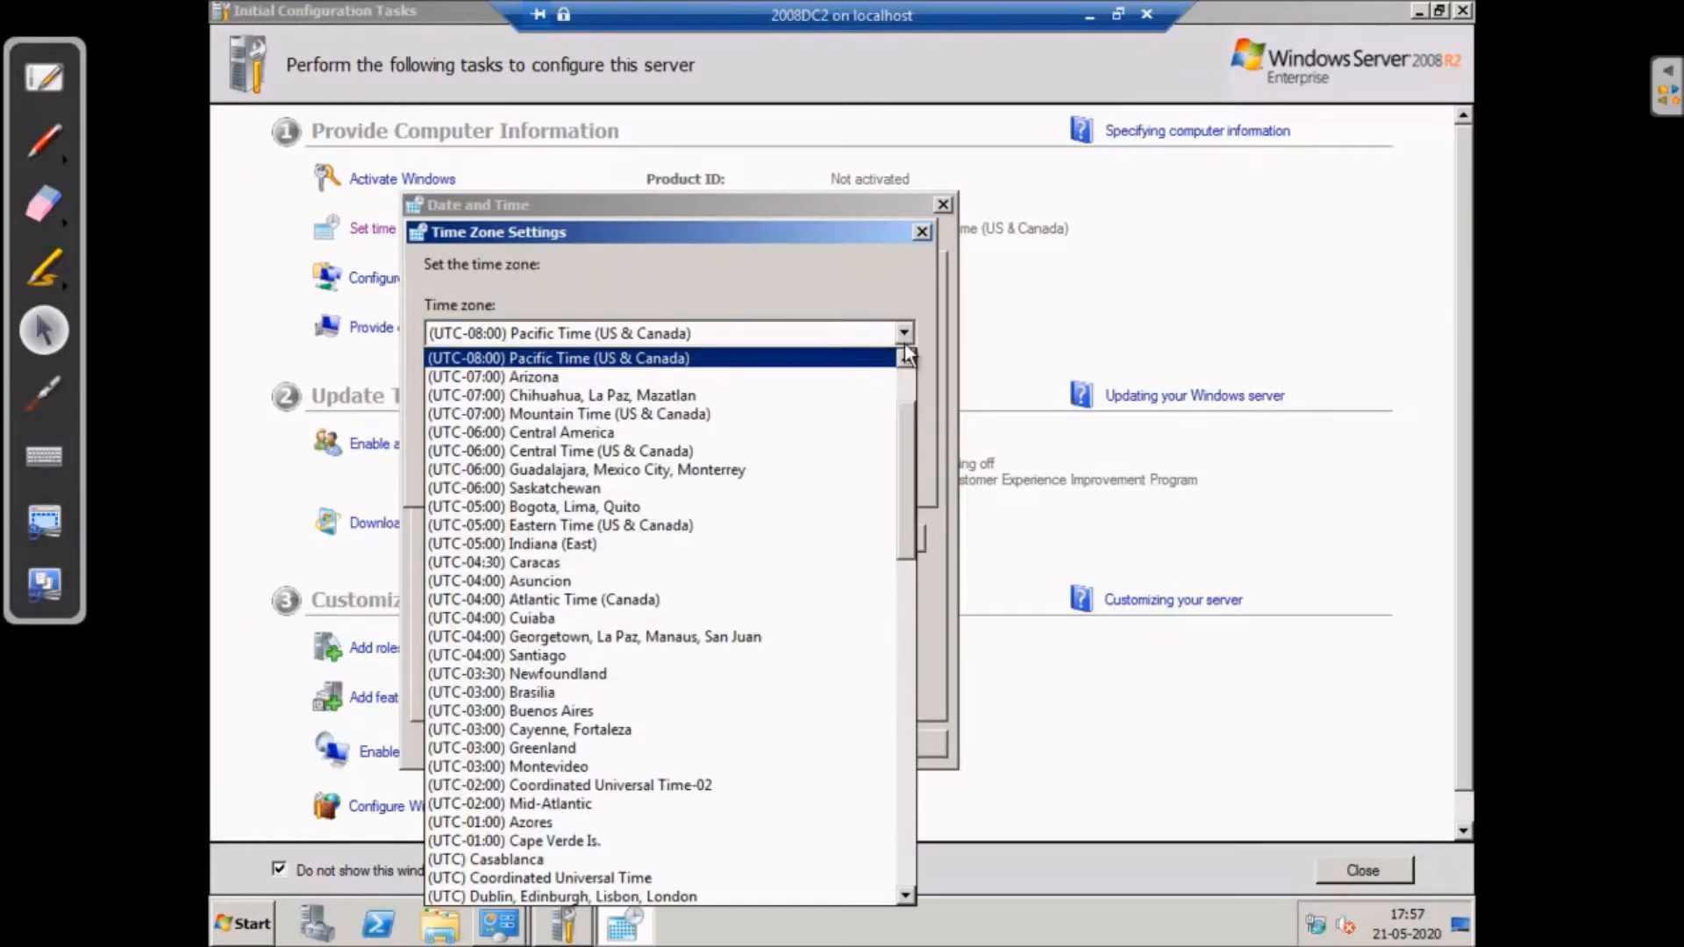
pyautogui.moveTo(900, 420); pyautogui.dragTo(907, 649)
pyautogui.click(756, 693)
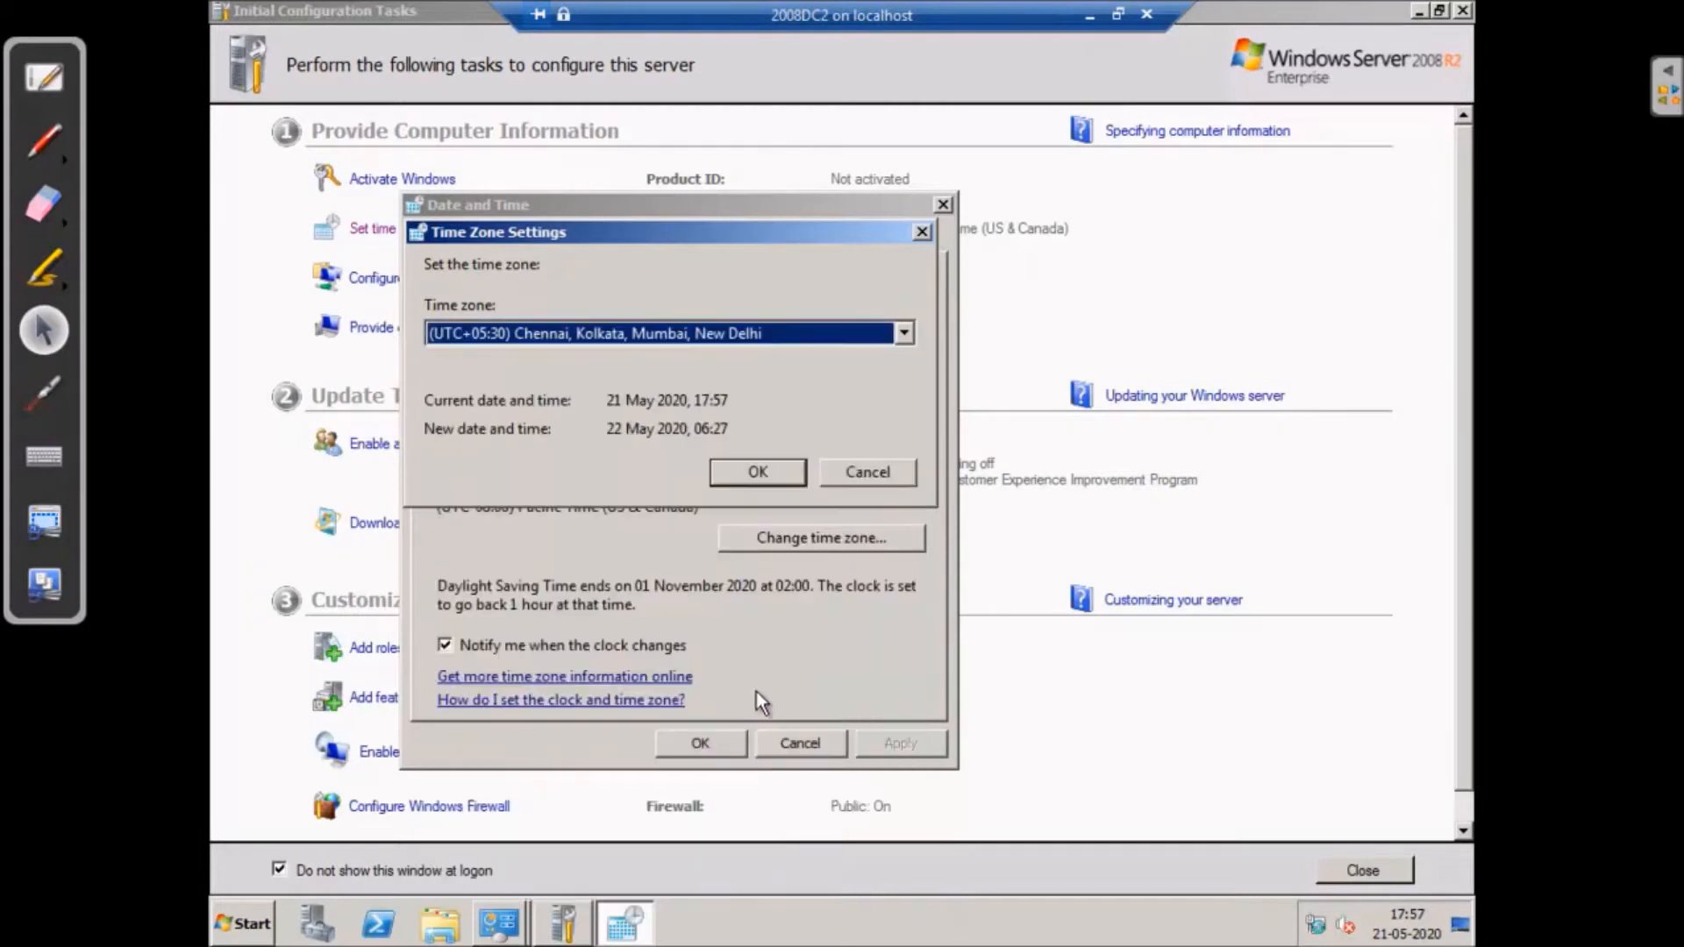
pyautogui.click(761, 473)
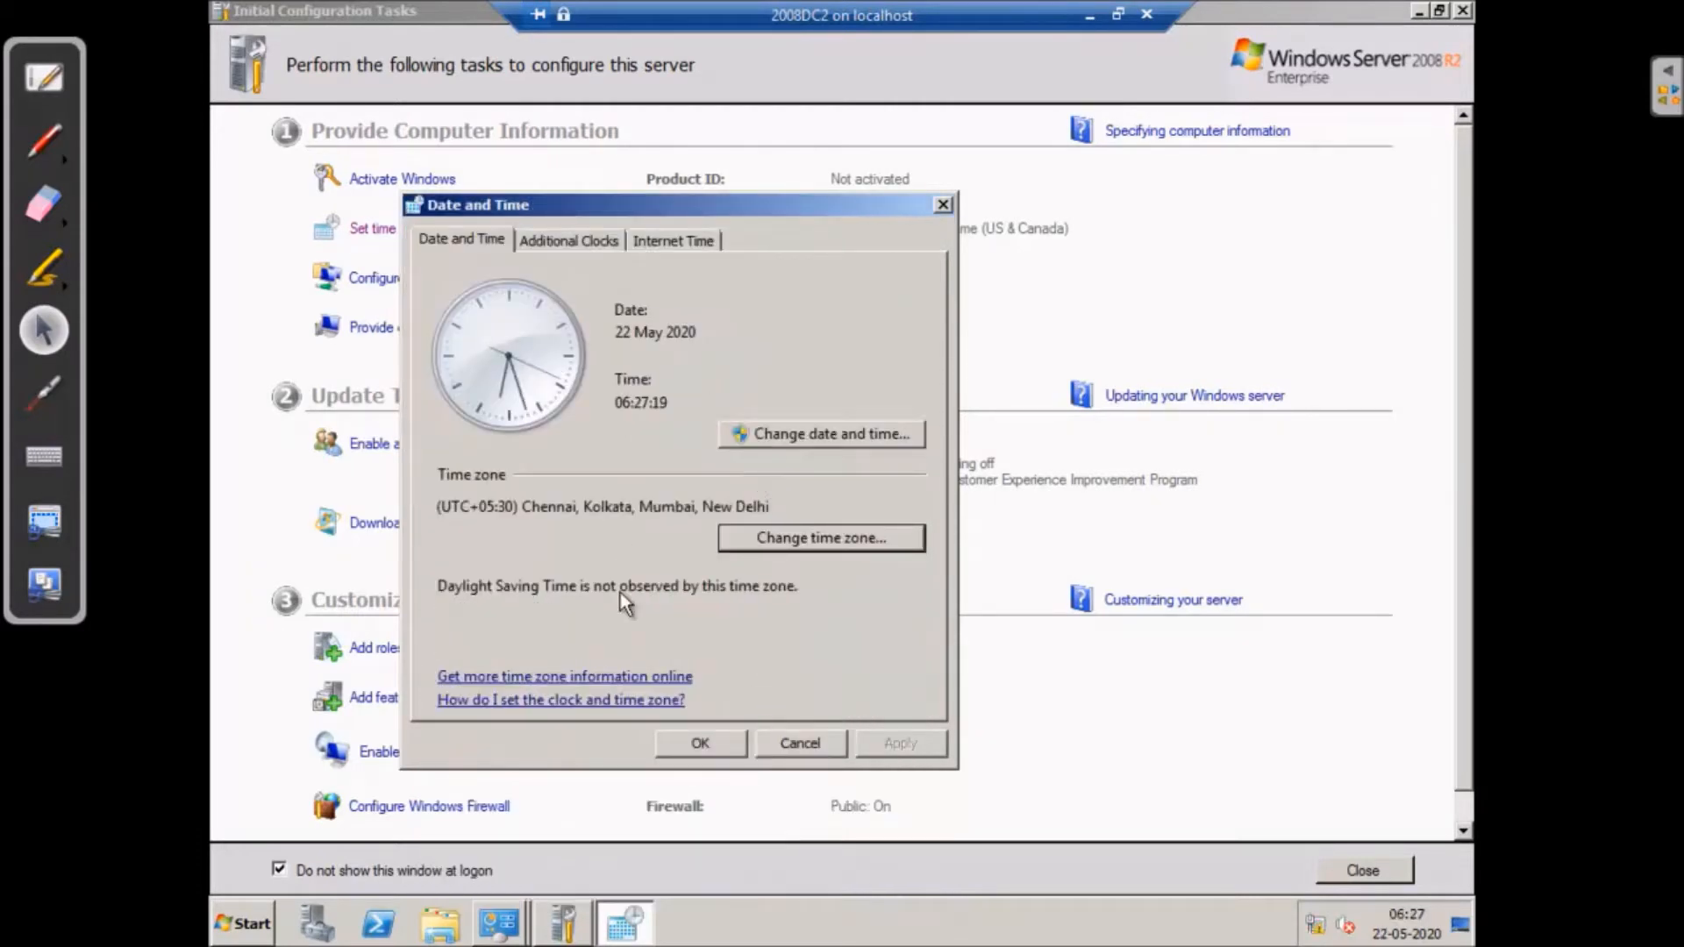
# - Toggle an additional clock on and back off, leaving no extra clocks enabled
pyautogui.click(579, 240)
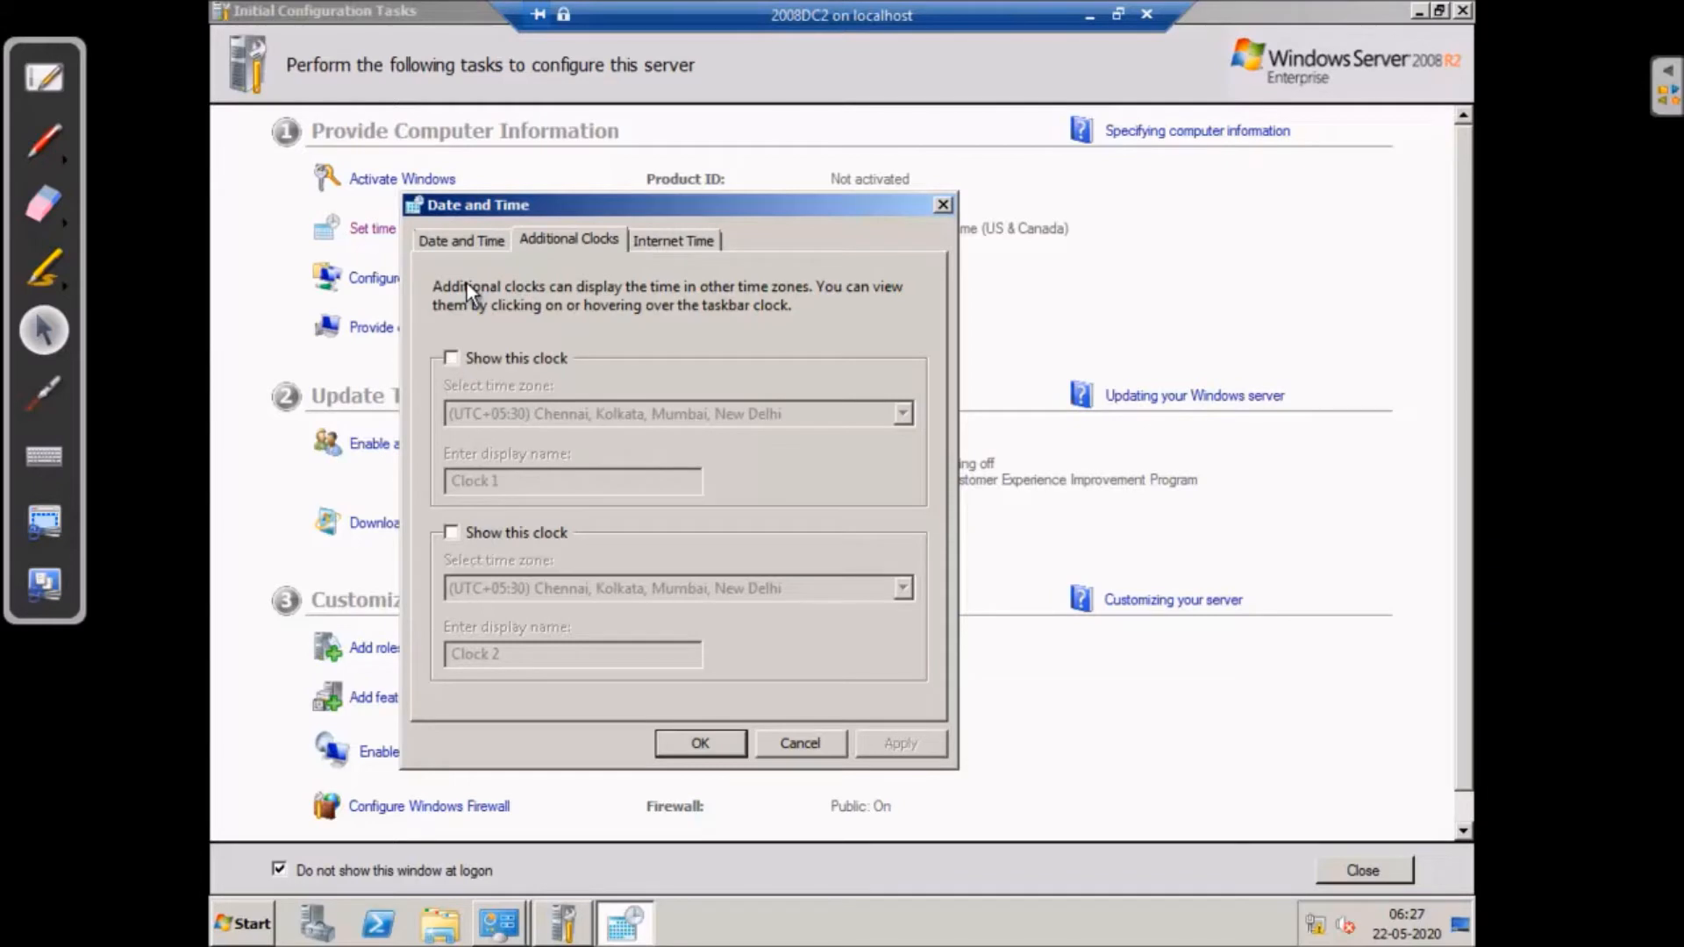
pyautogui.click(451, 359)
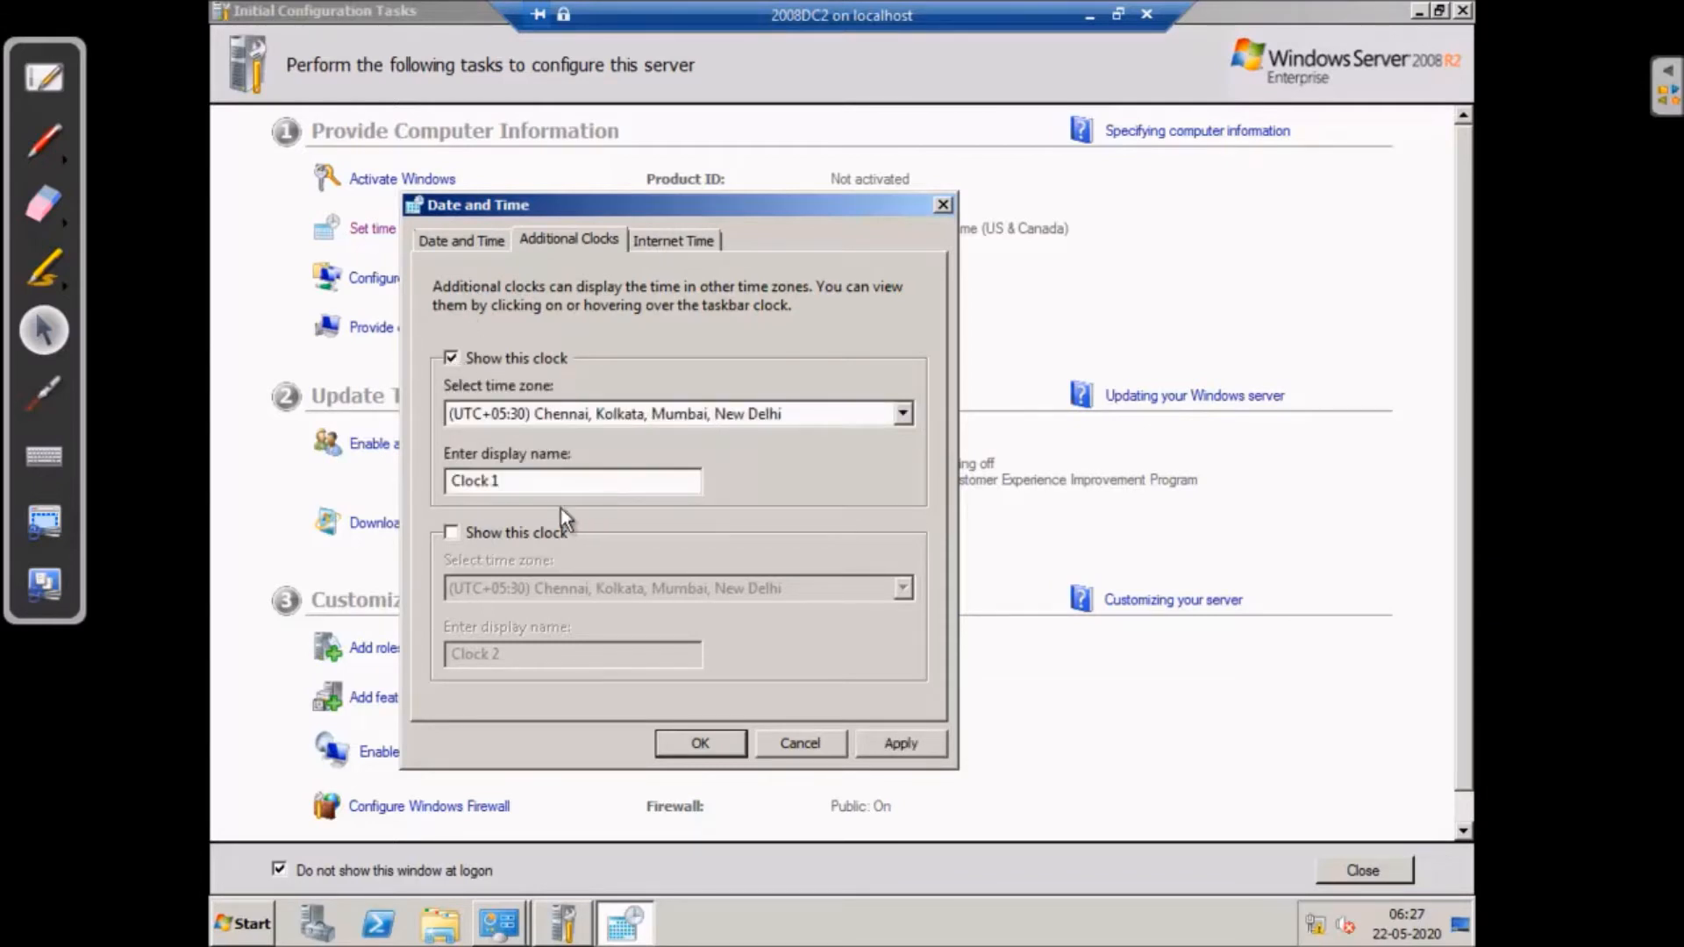
pyautogui.click(570, 417)
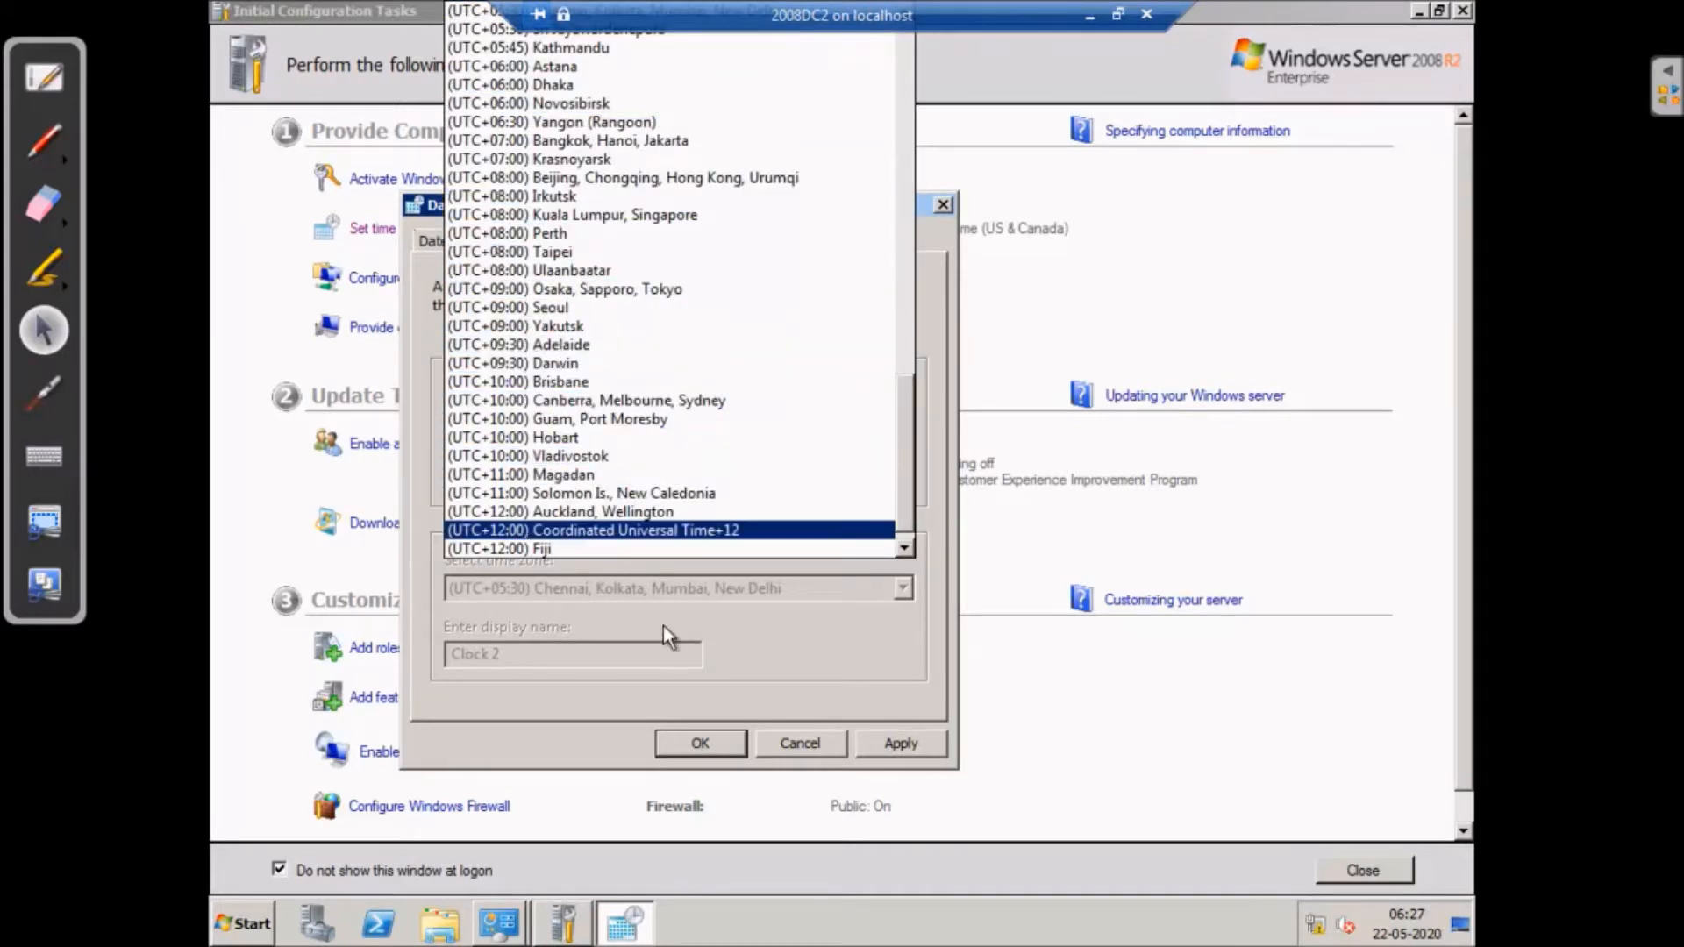
pyautogui.click(800, 739)
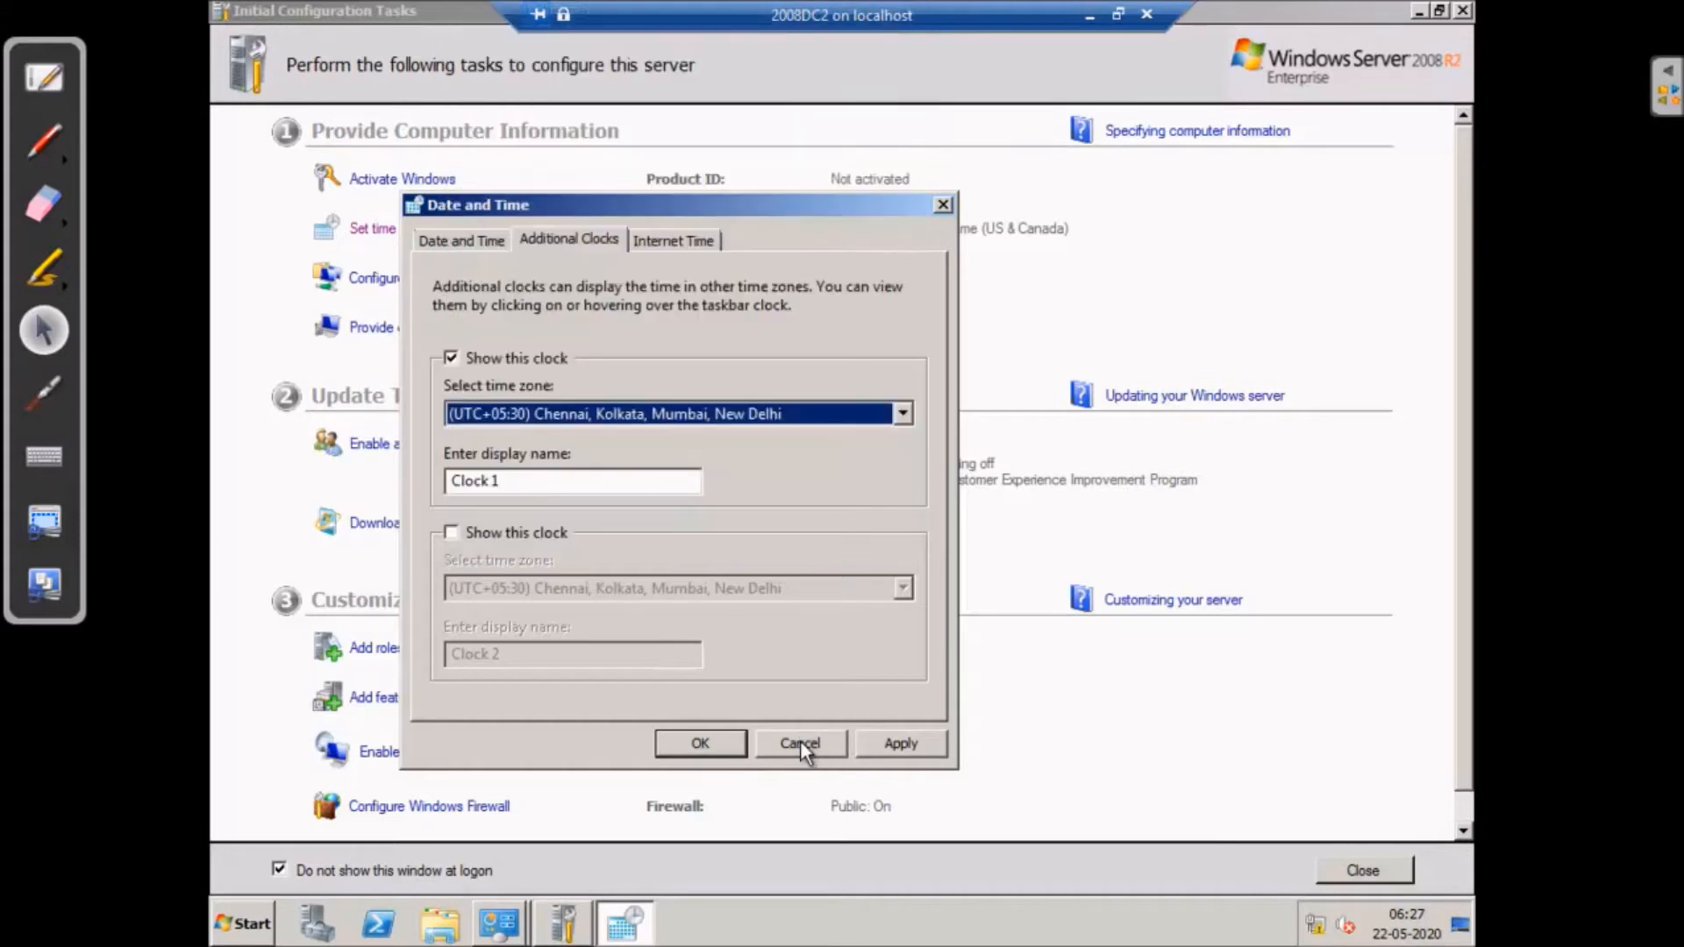
pyautogui.click(452, 359)
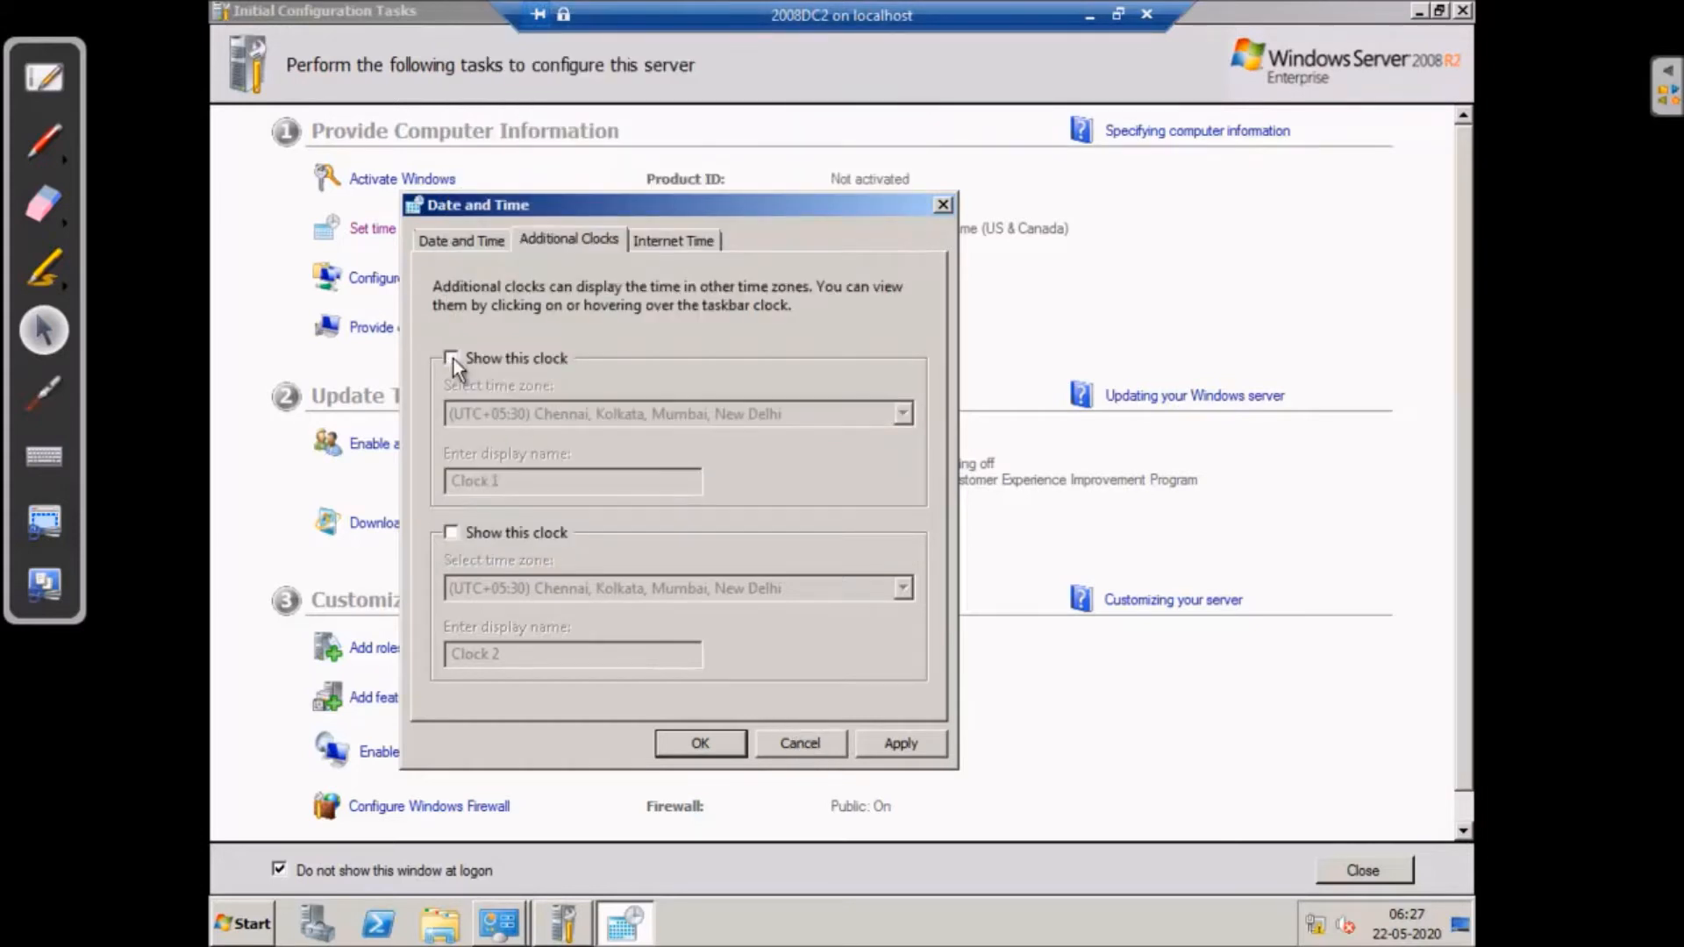
pyautogui.click(697, 233)
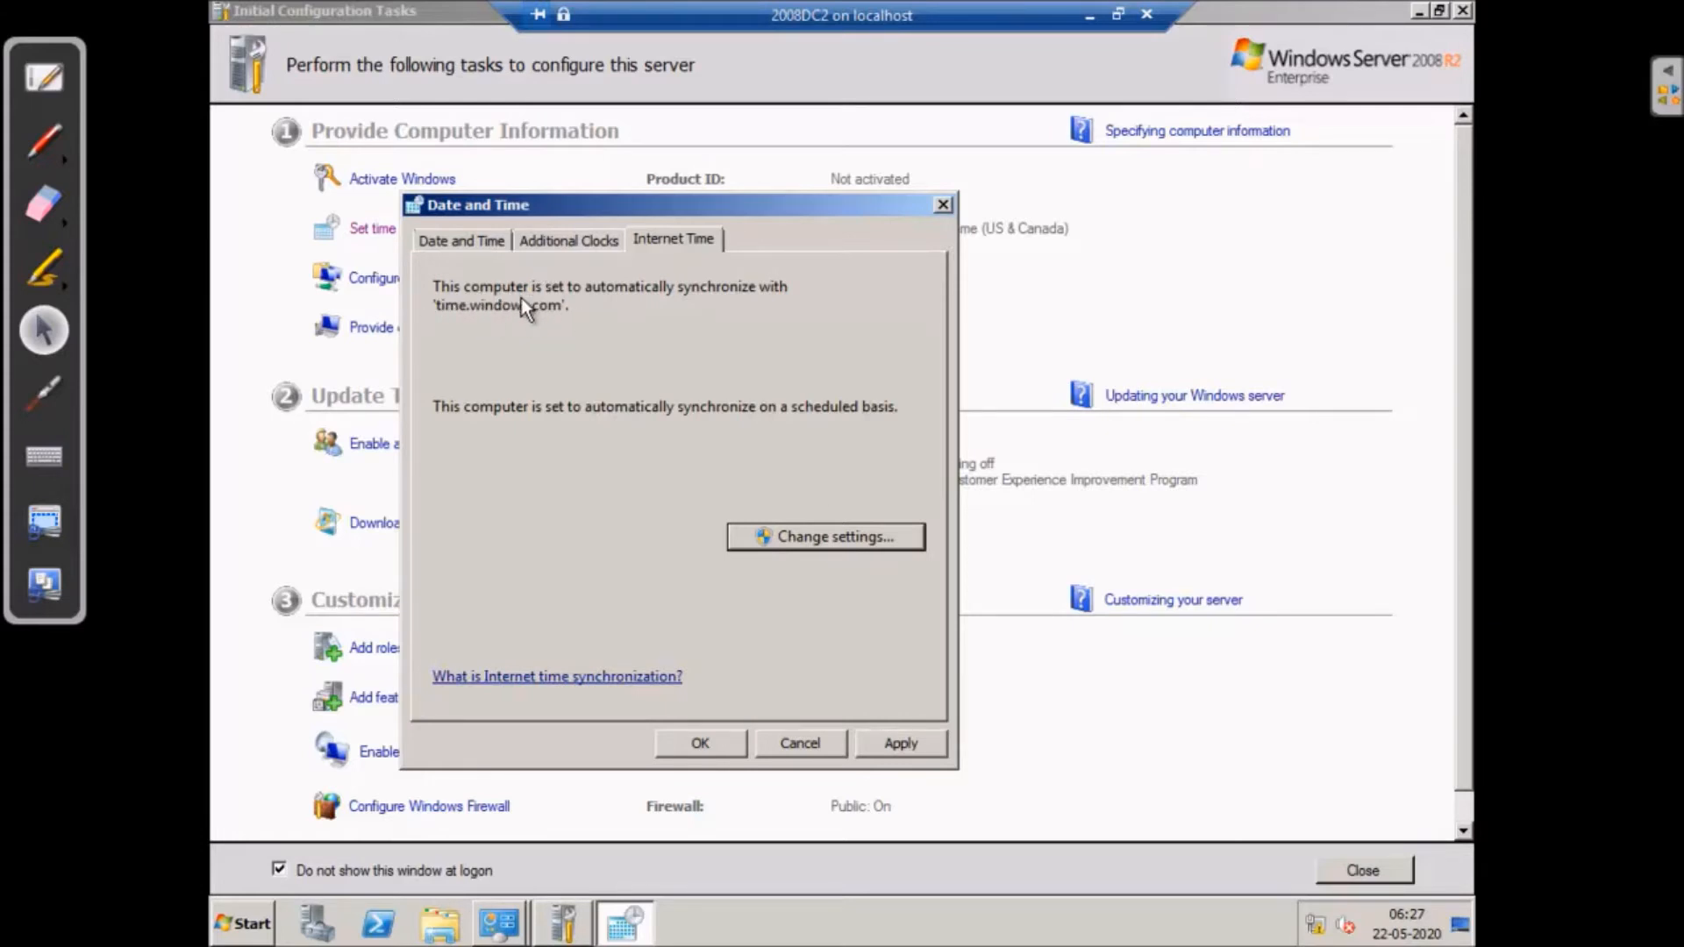
# - Keep time.windows.com as the time server, try Update now, and close Date and Time
pyautogui.click(829, 540)
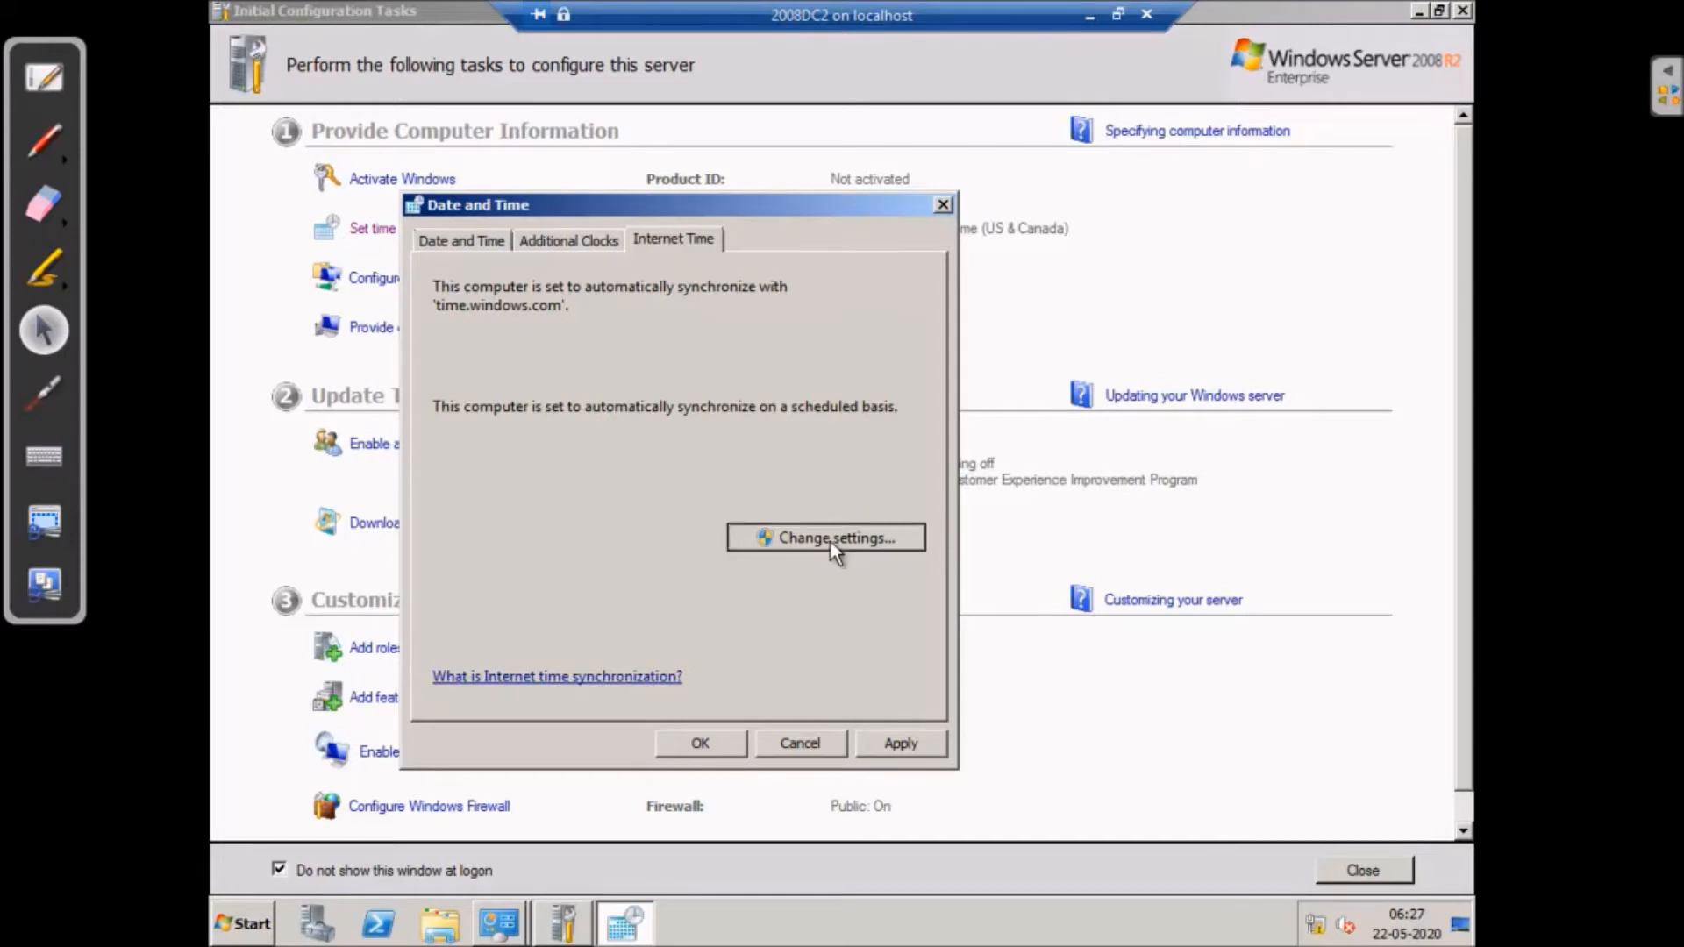
pyautogui.click(750, 332)
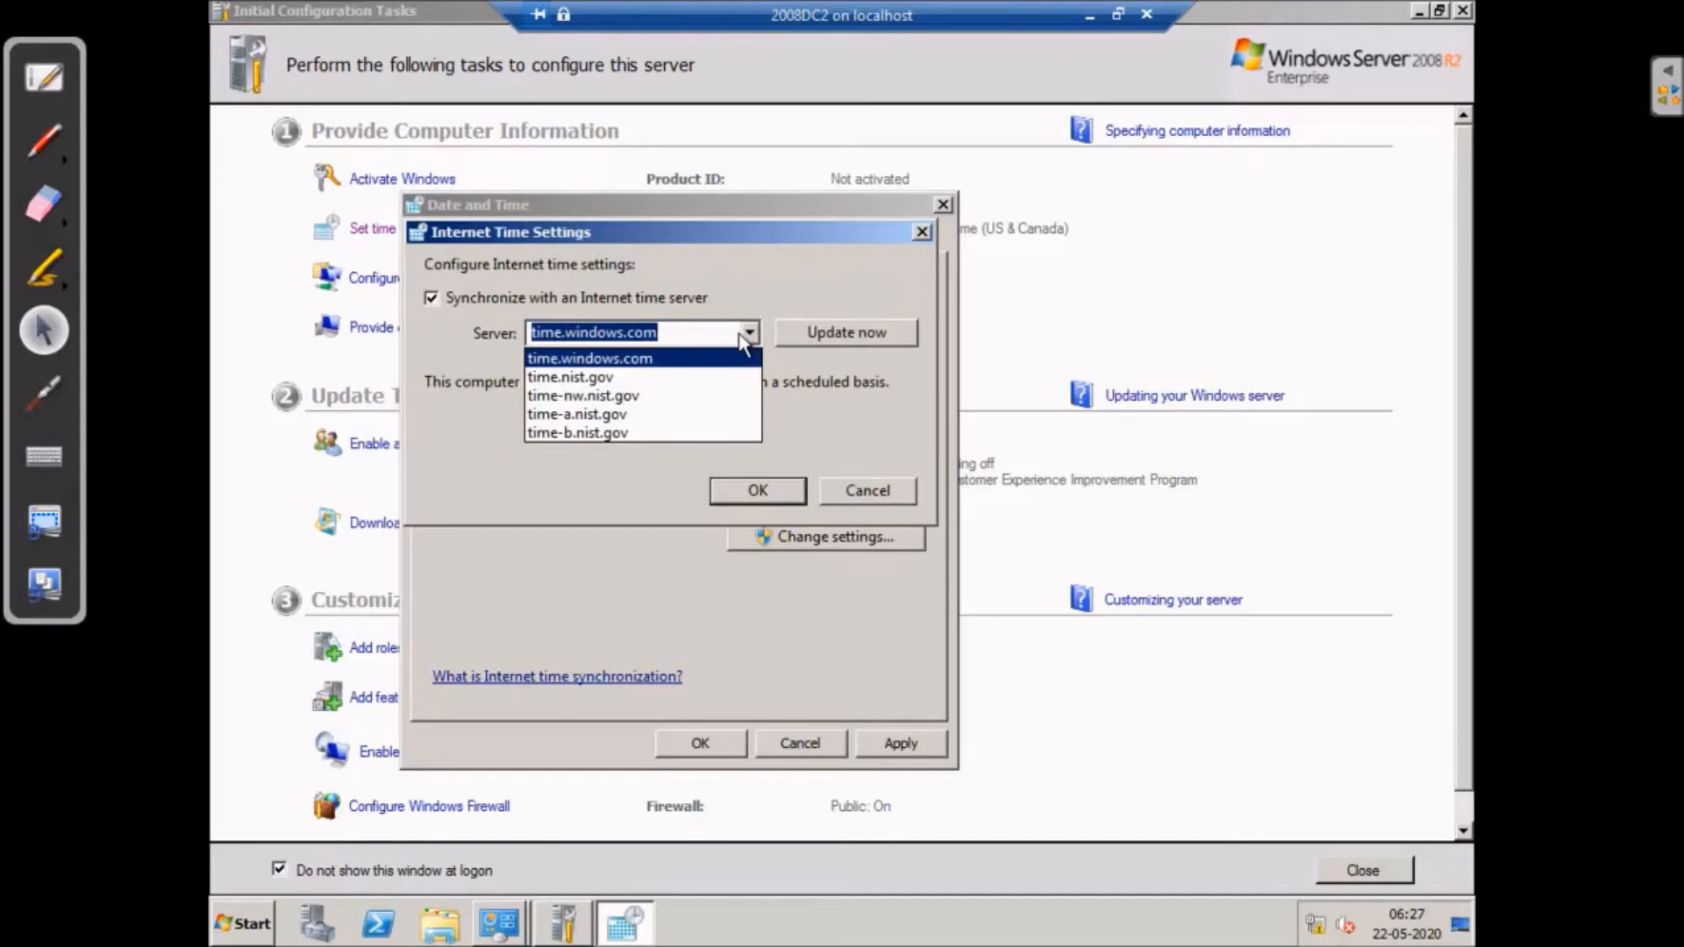
pyautogui.click(747, 333)
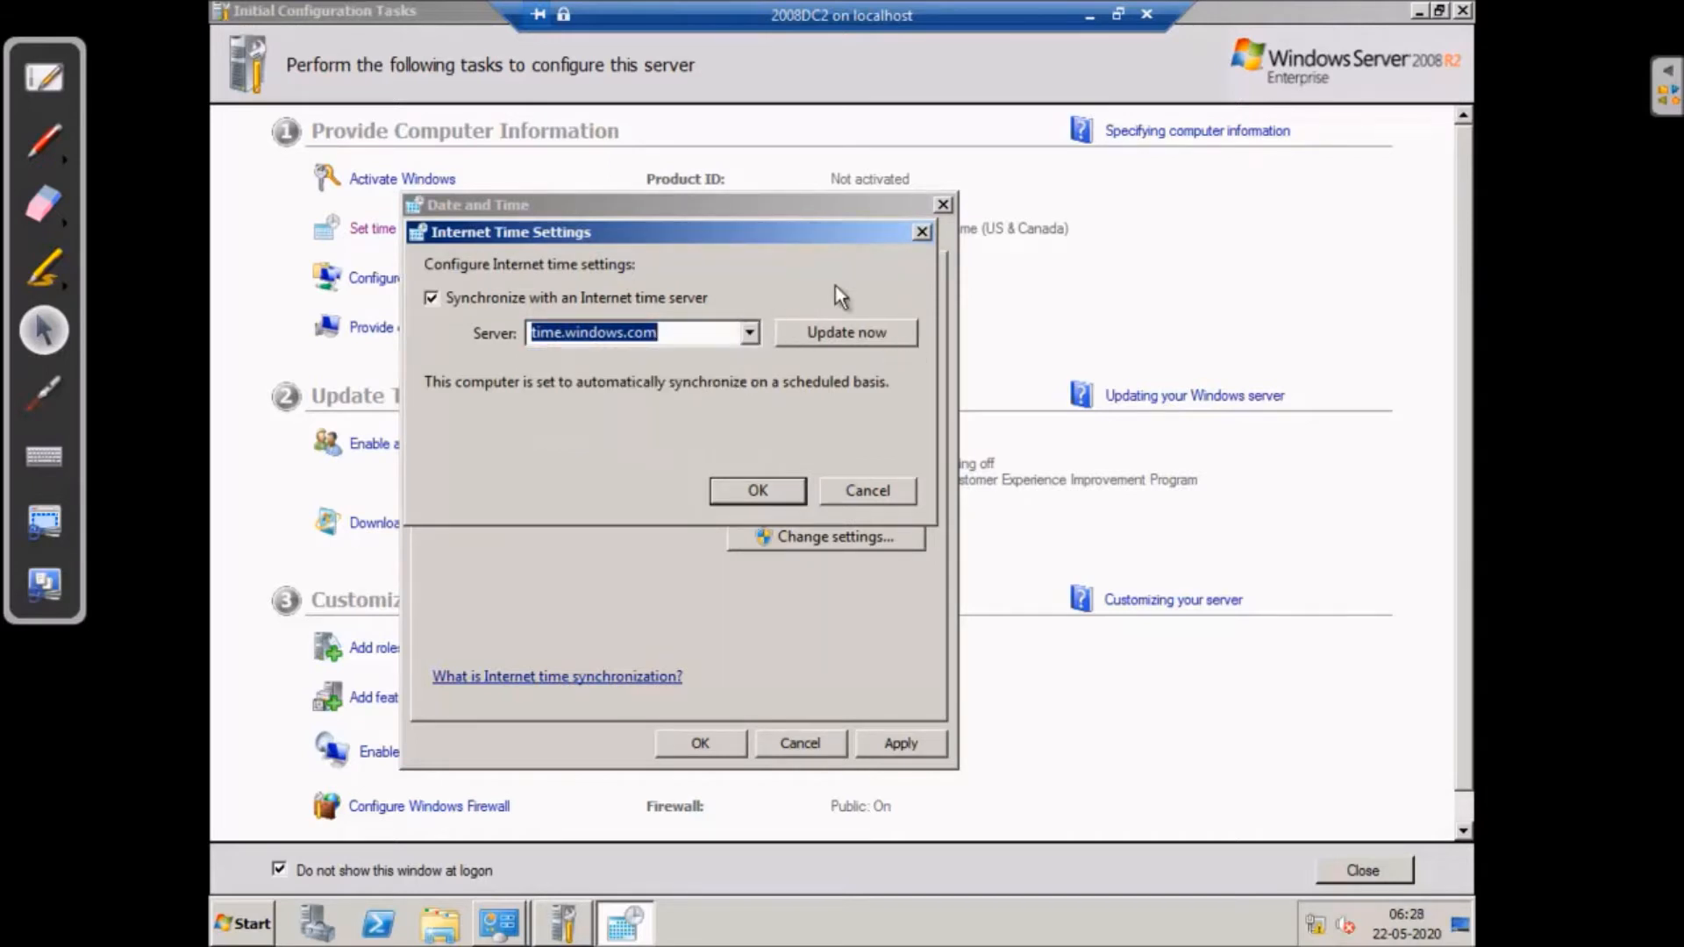
pyautogui.click(863, 334)
pyautogui.click(760, 493)
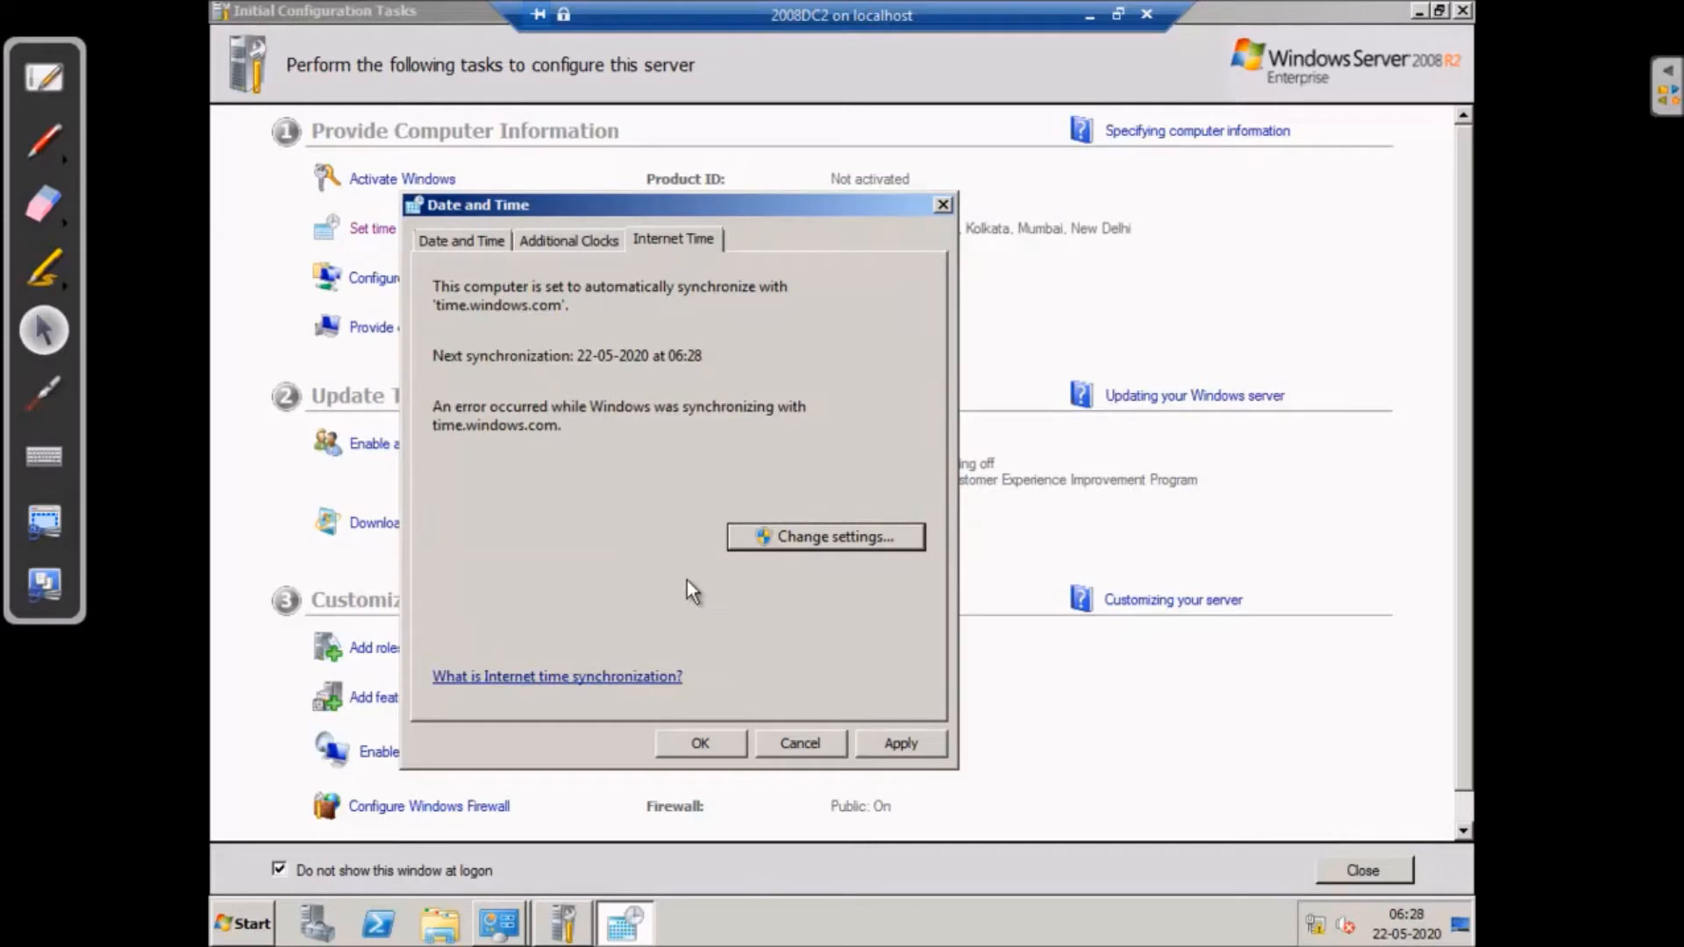
pyautogui.click(702, 743)
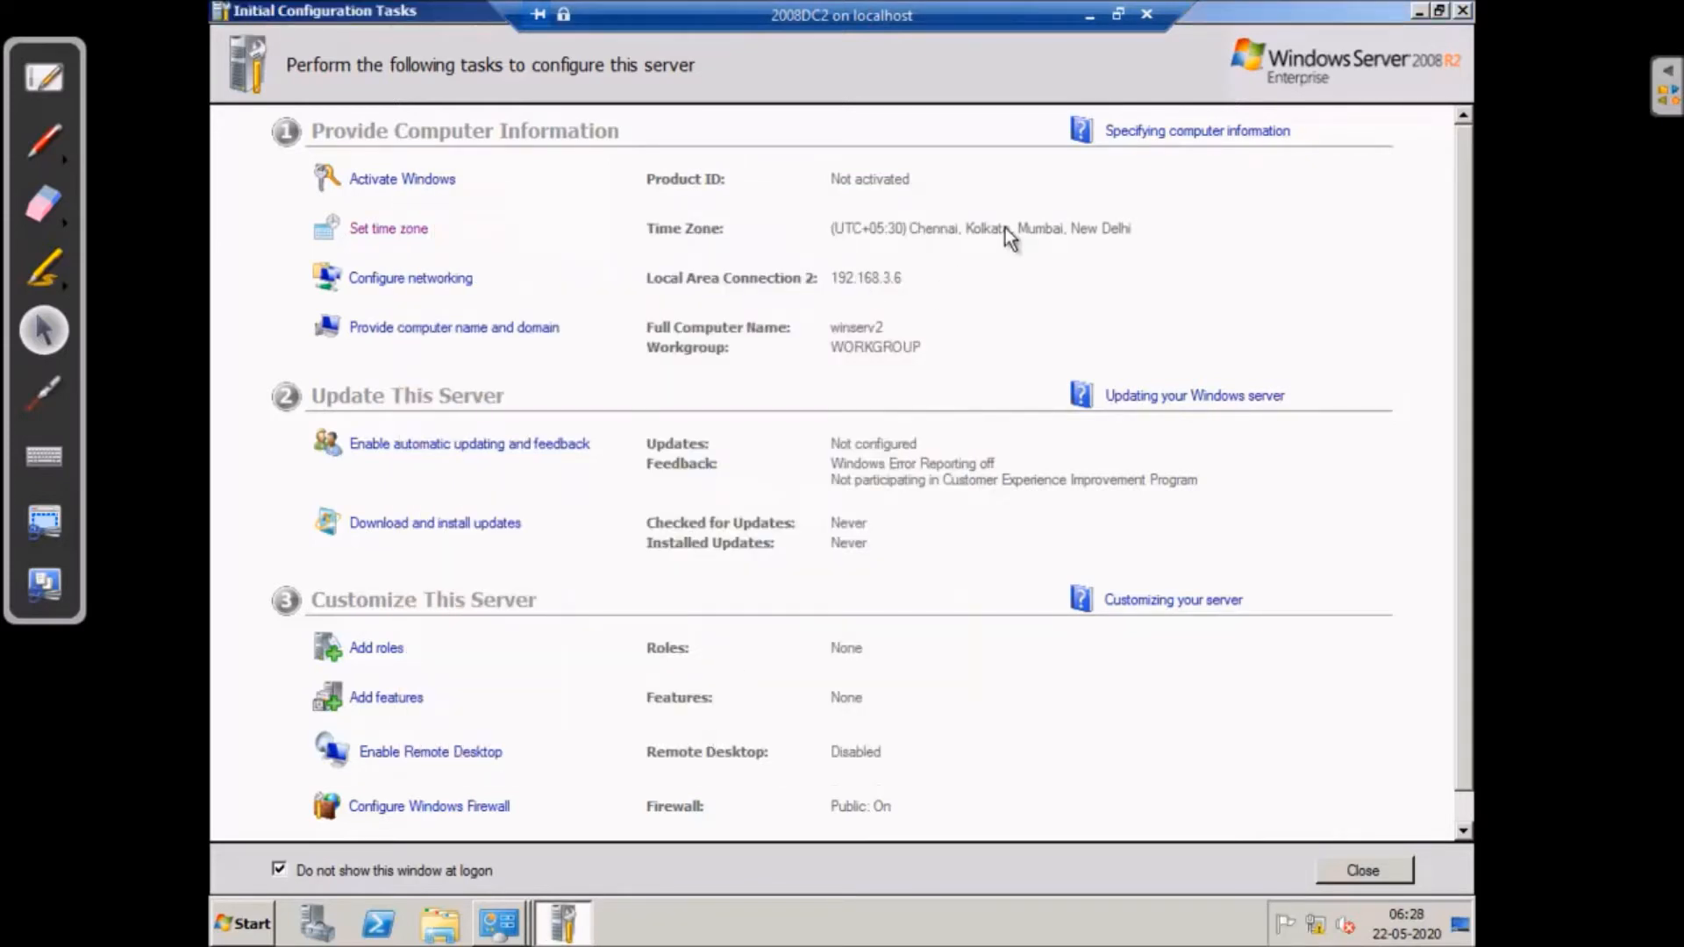
# - Confirm Local Area Connection 2 shows 192.168.3.6 with DNS 192.168.3.5 in Network Connections
pyautogui.click(445, 282)
pyautogui.click(536, 266)
pyautogui.doubleClick(537, 267)
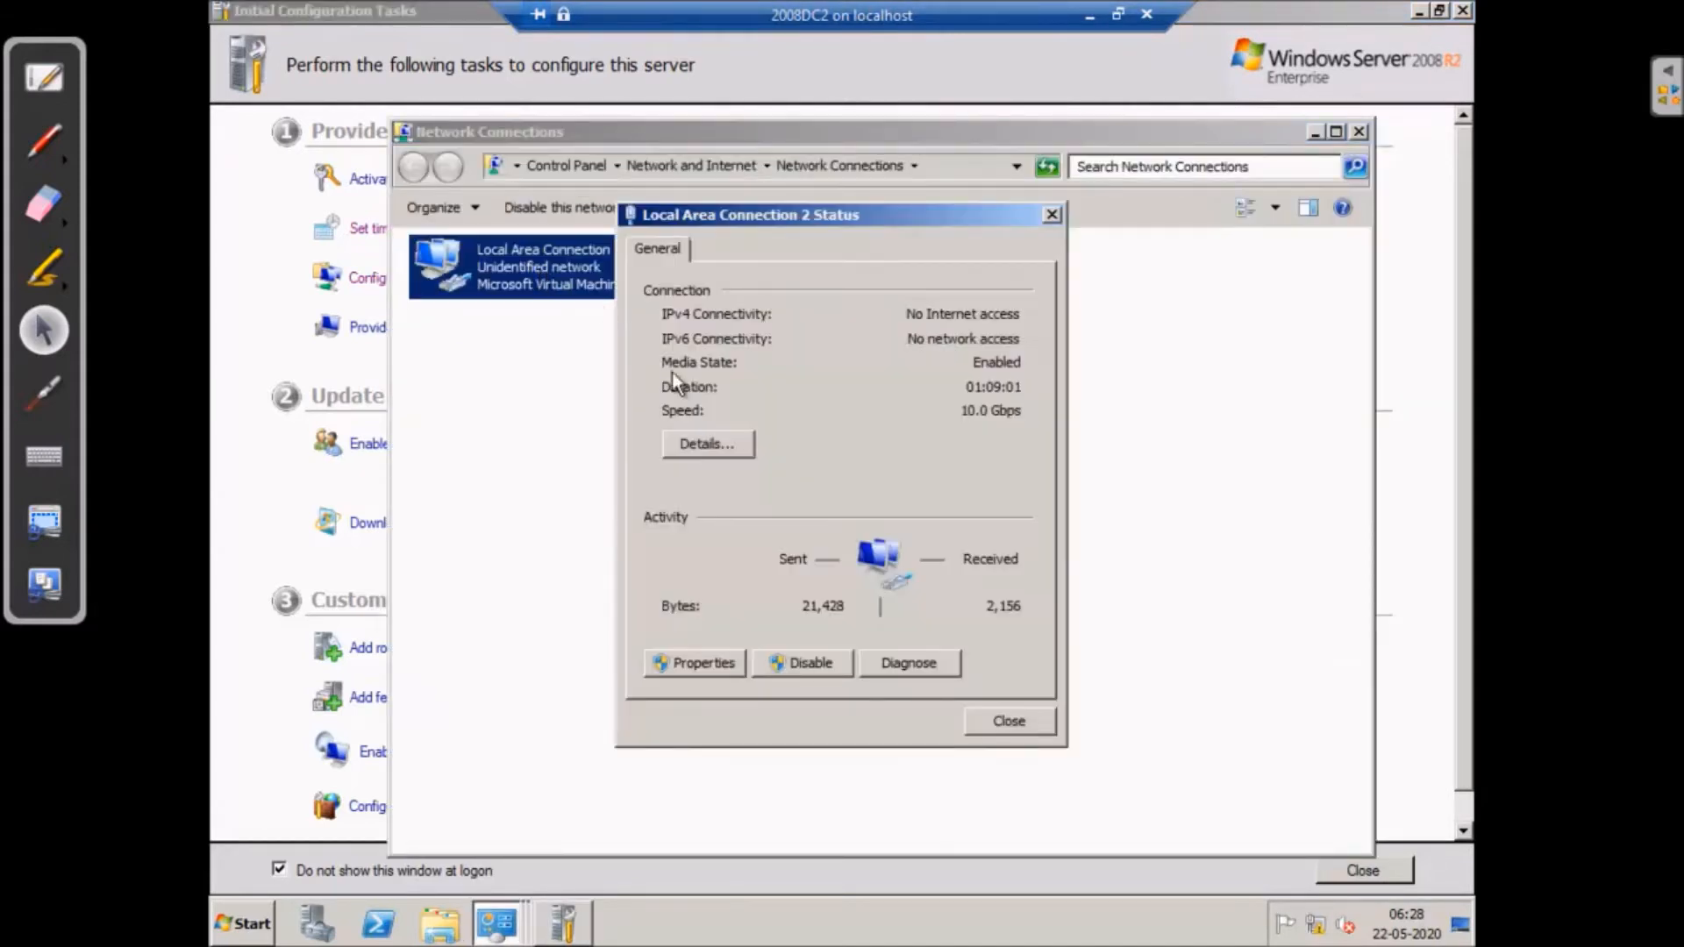
pyautogui.click(712, 444)
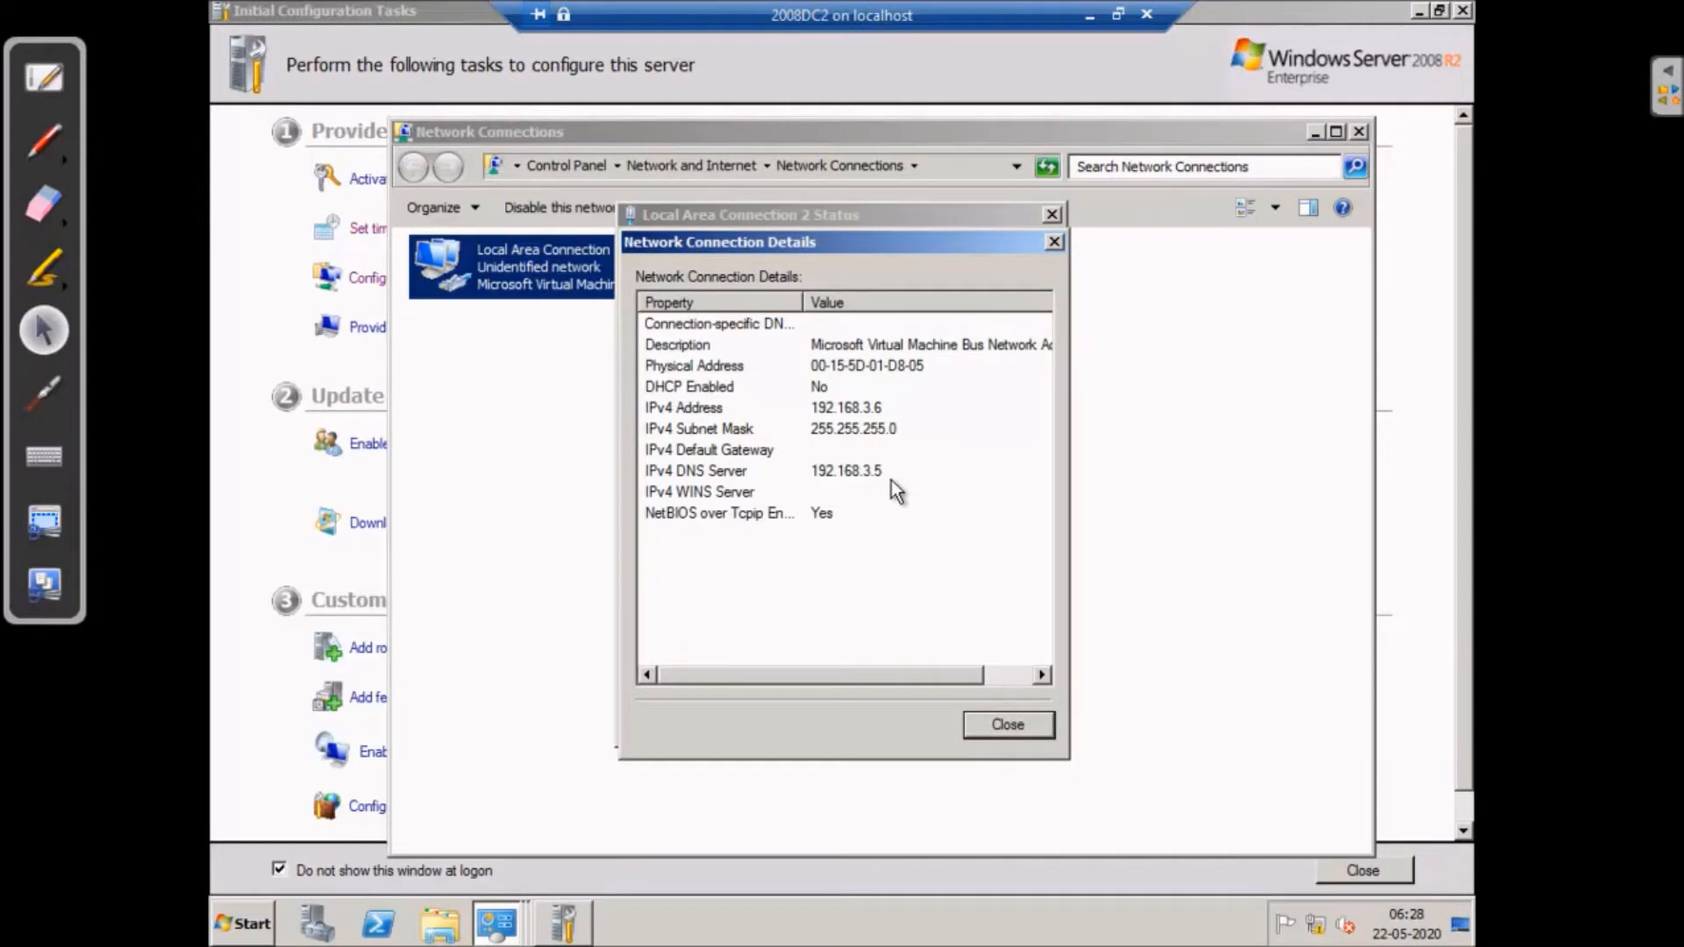
pyautogui.click(1008, 725)
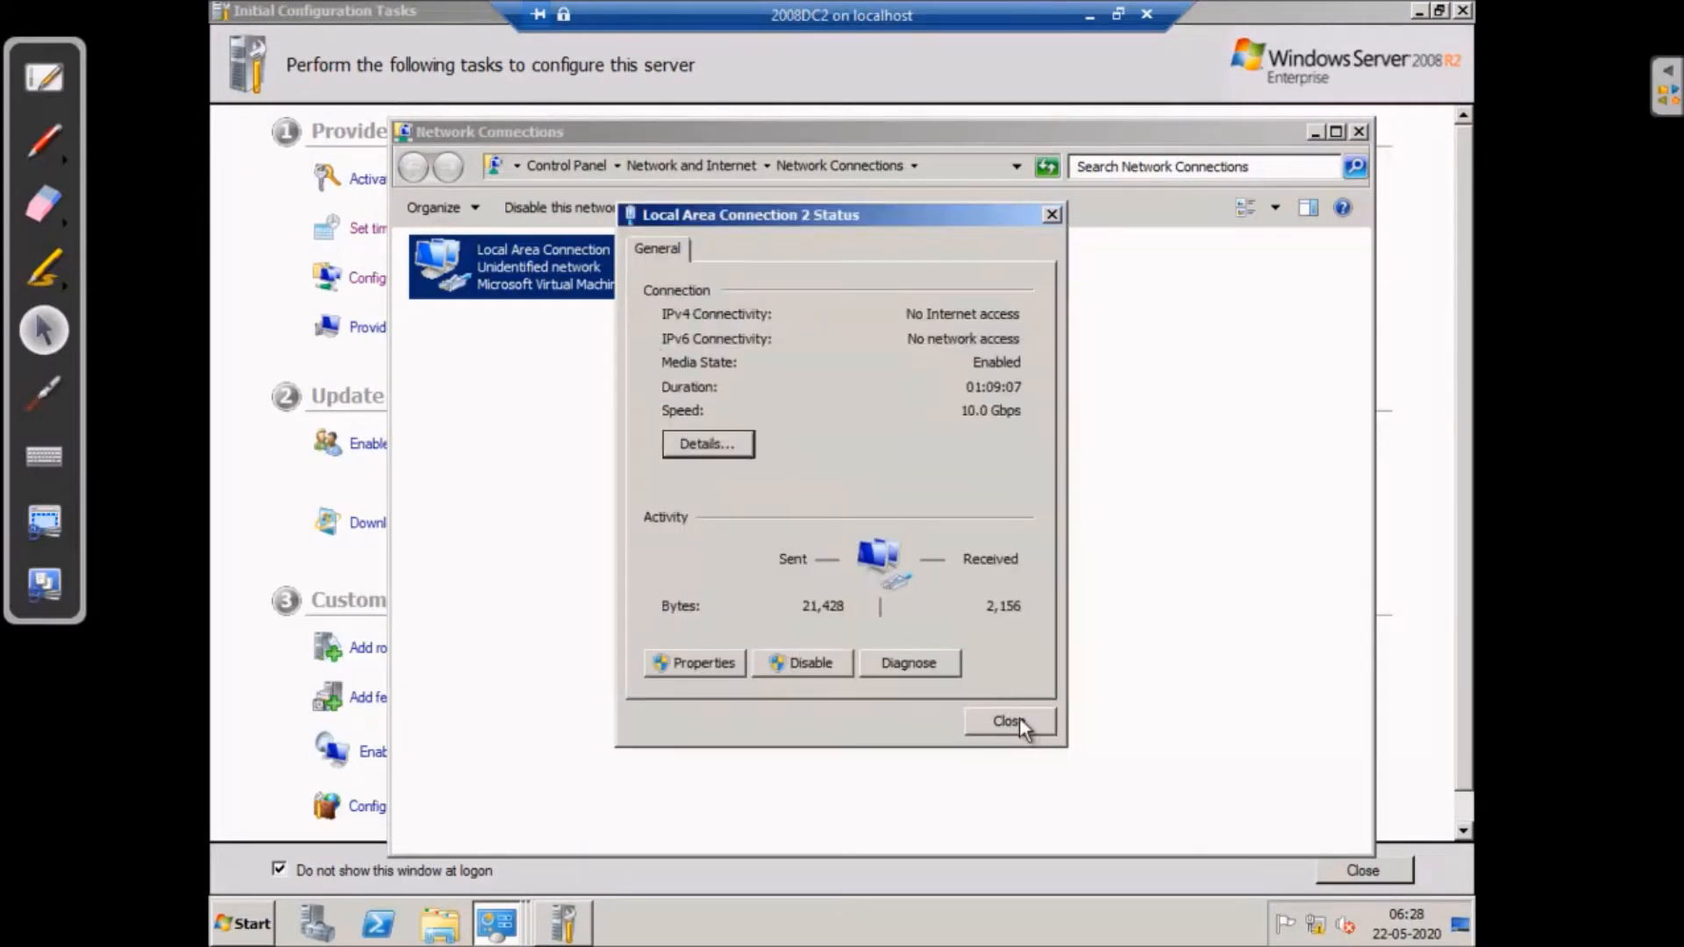
pyautogui.click(1009, 720)
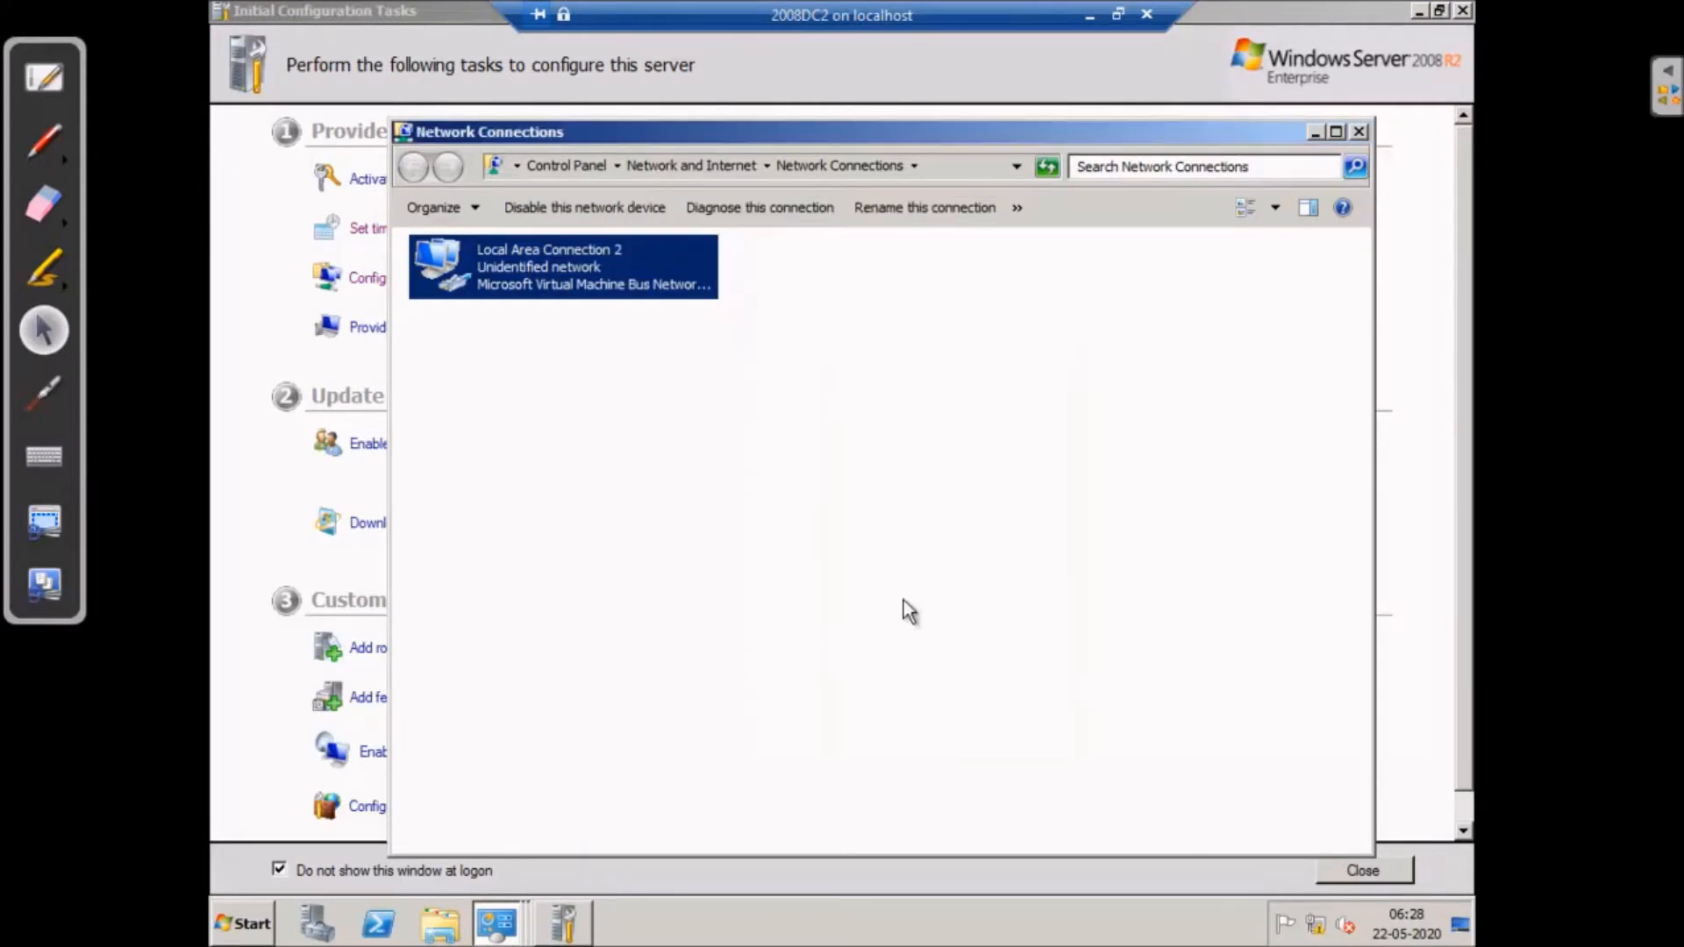
pyautogui.click(1360, 132)
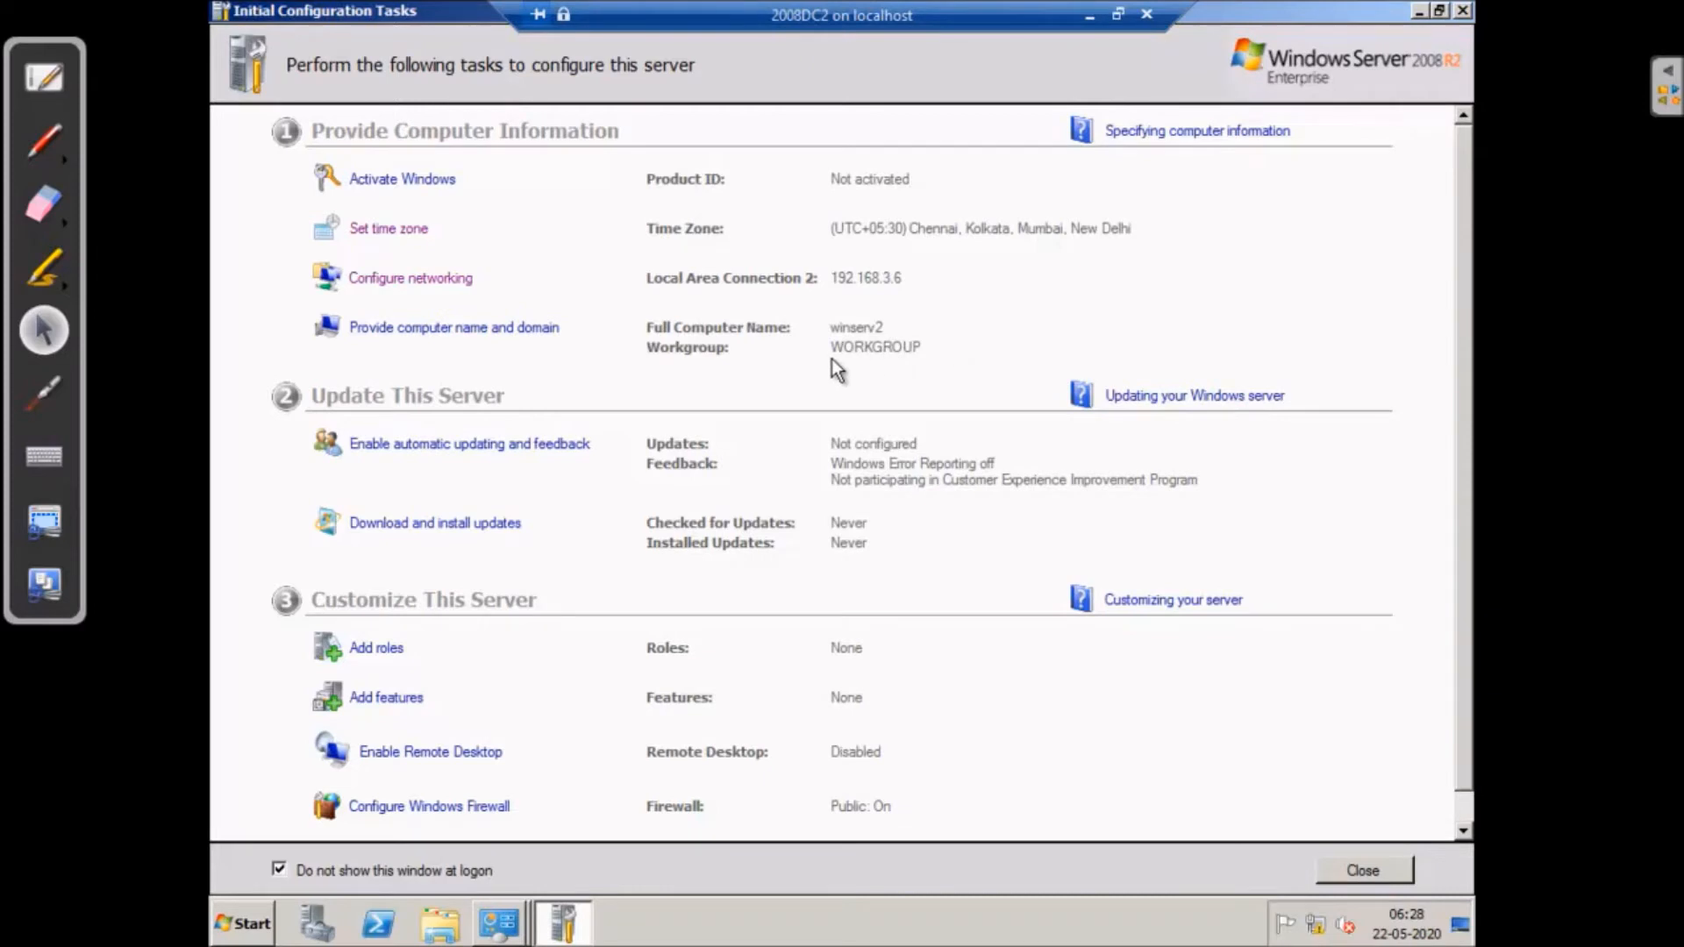
# - Close Initial Configuration Tasks and ping 192.168.3.5 from a Command Prompt
pyautogui.click(1463, 12)
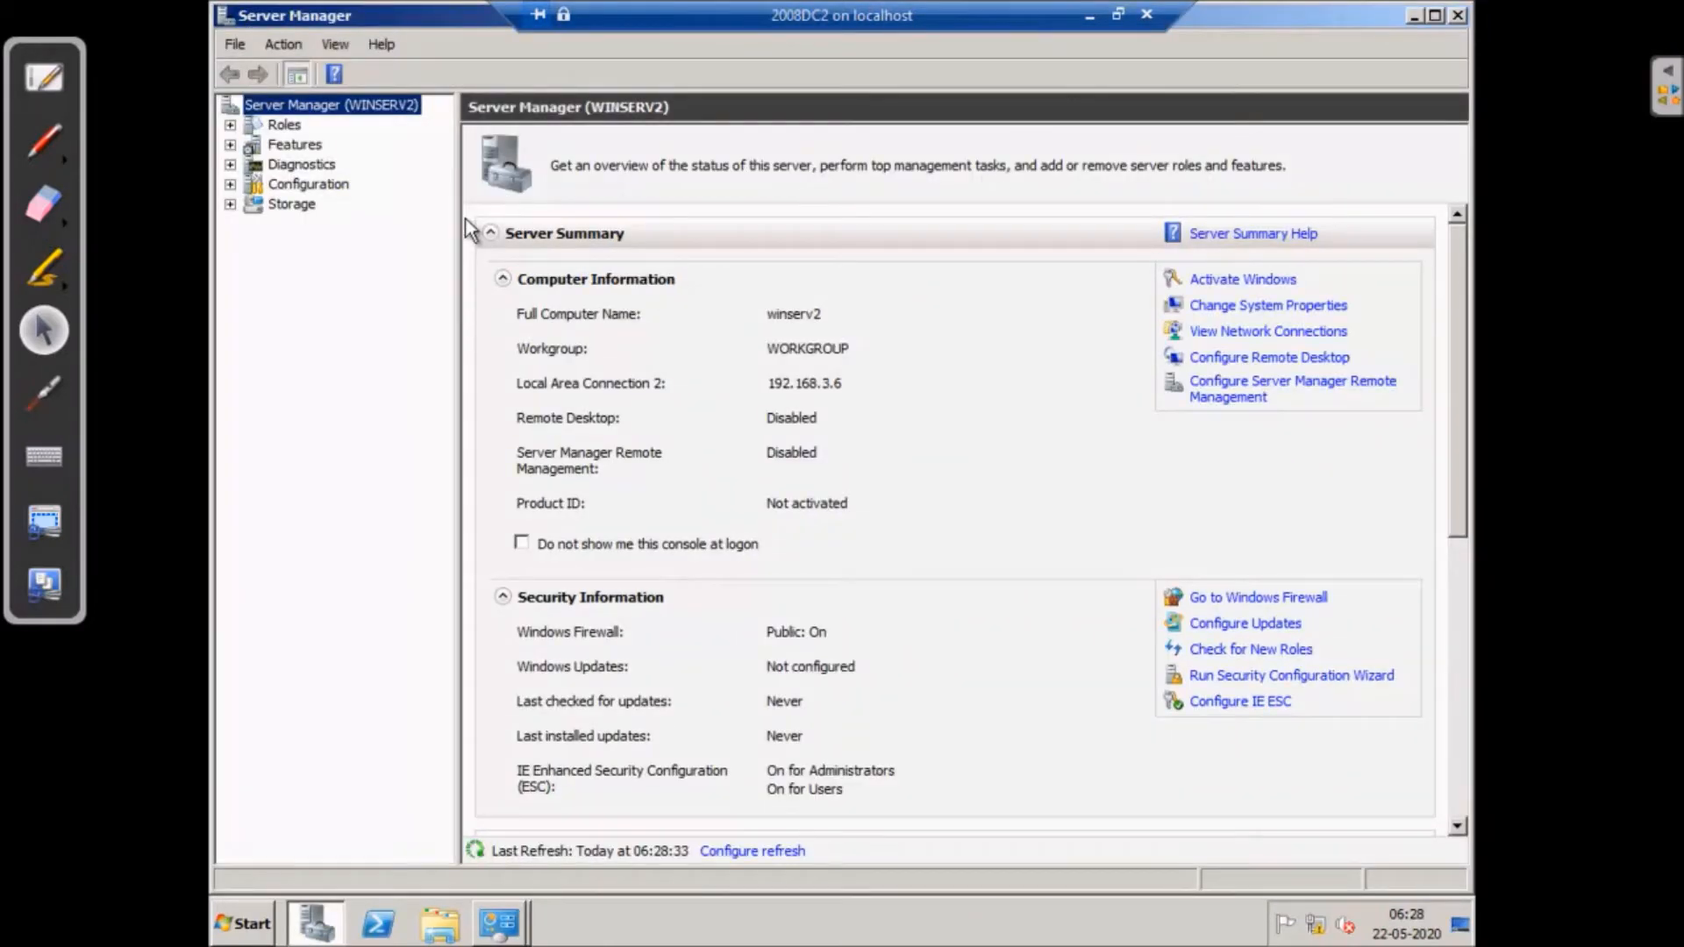
pyautogui.click(248, 923)
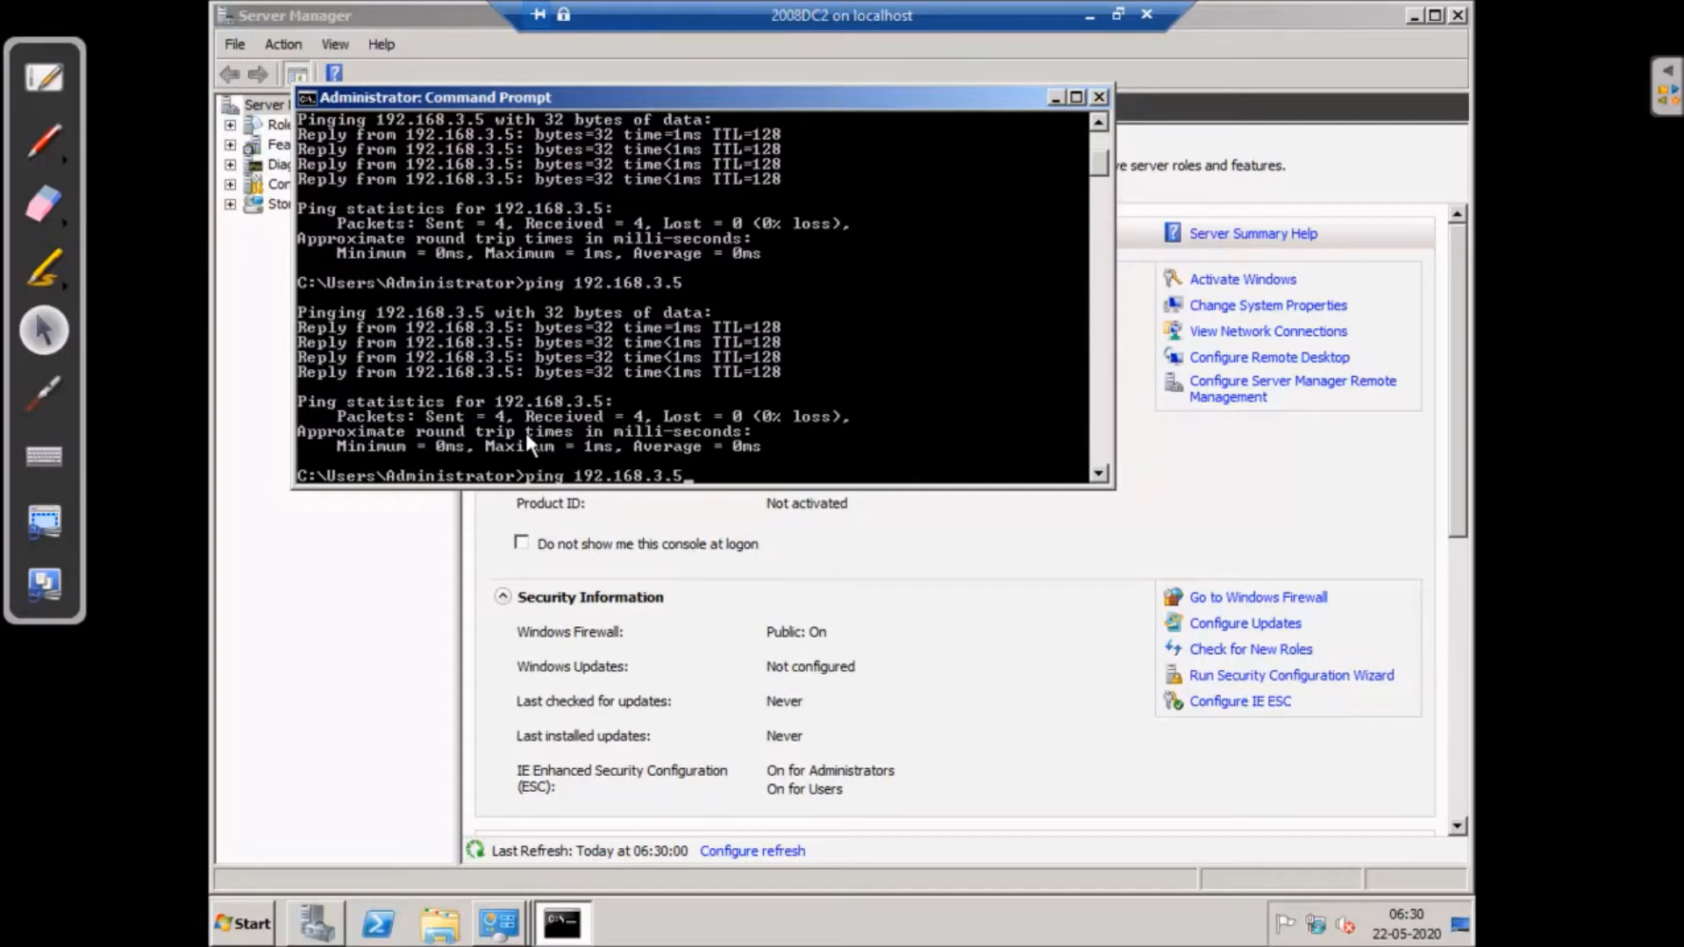
pyautogui.press('Return')
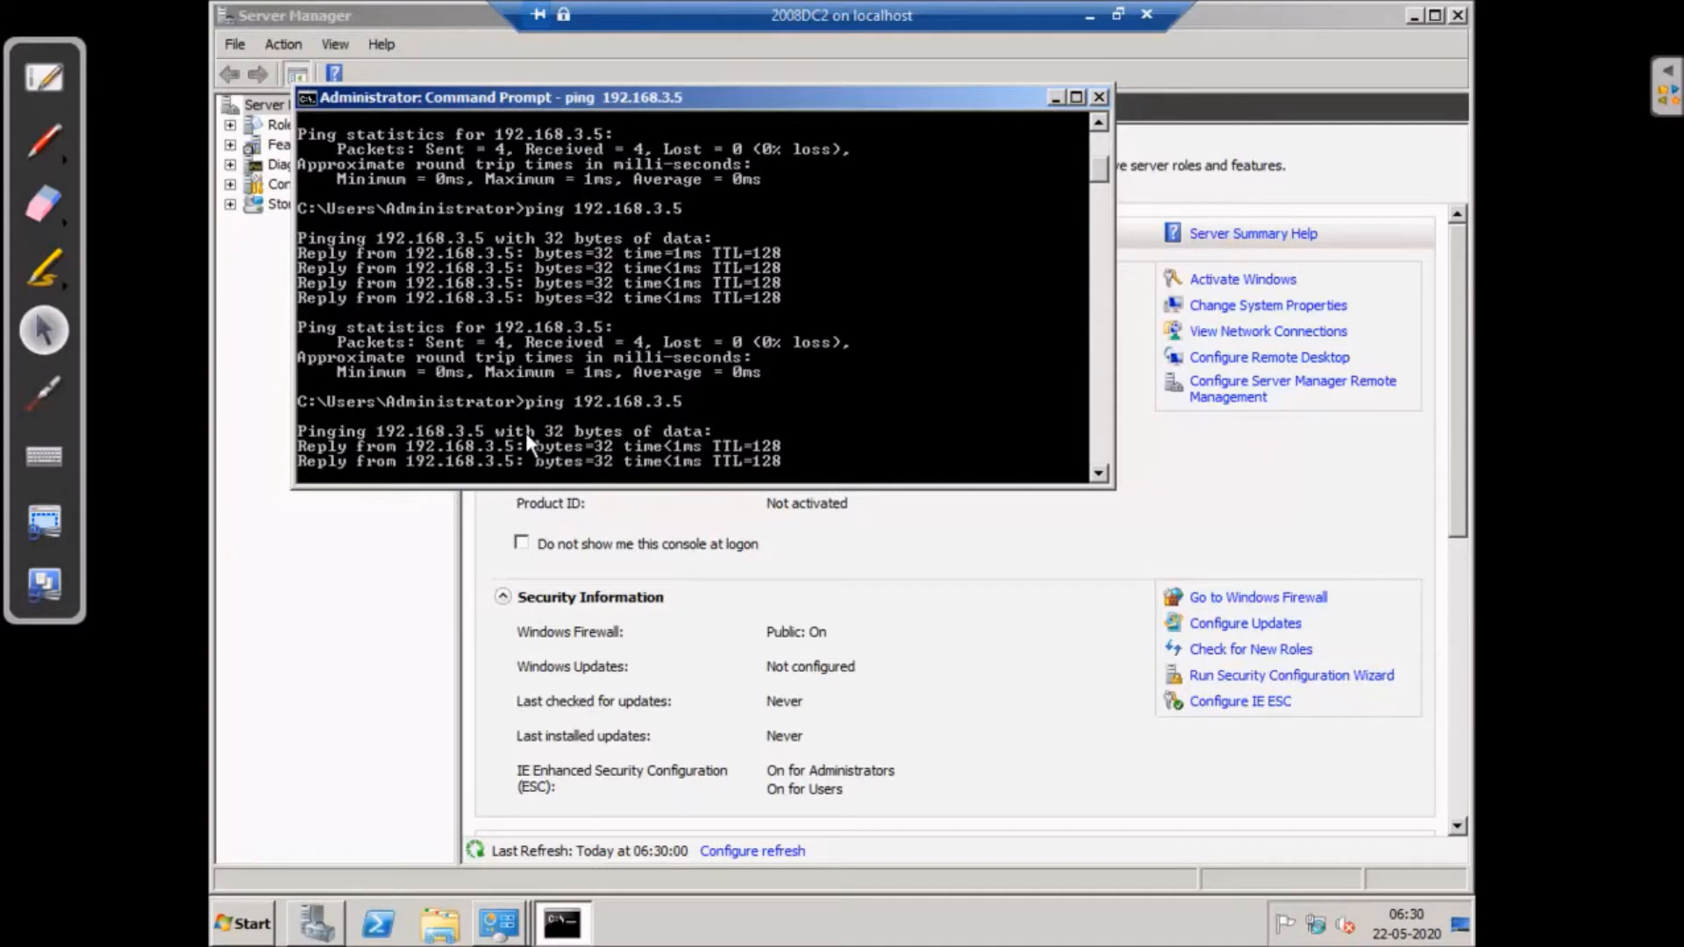
# - Minimise the DC2 session and open an administrator Command Prompt on 2008DC1
pyautogui.click(1089, 15)
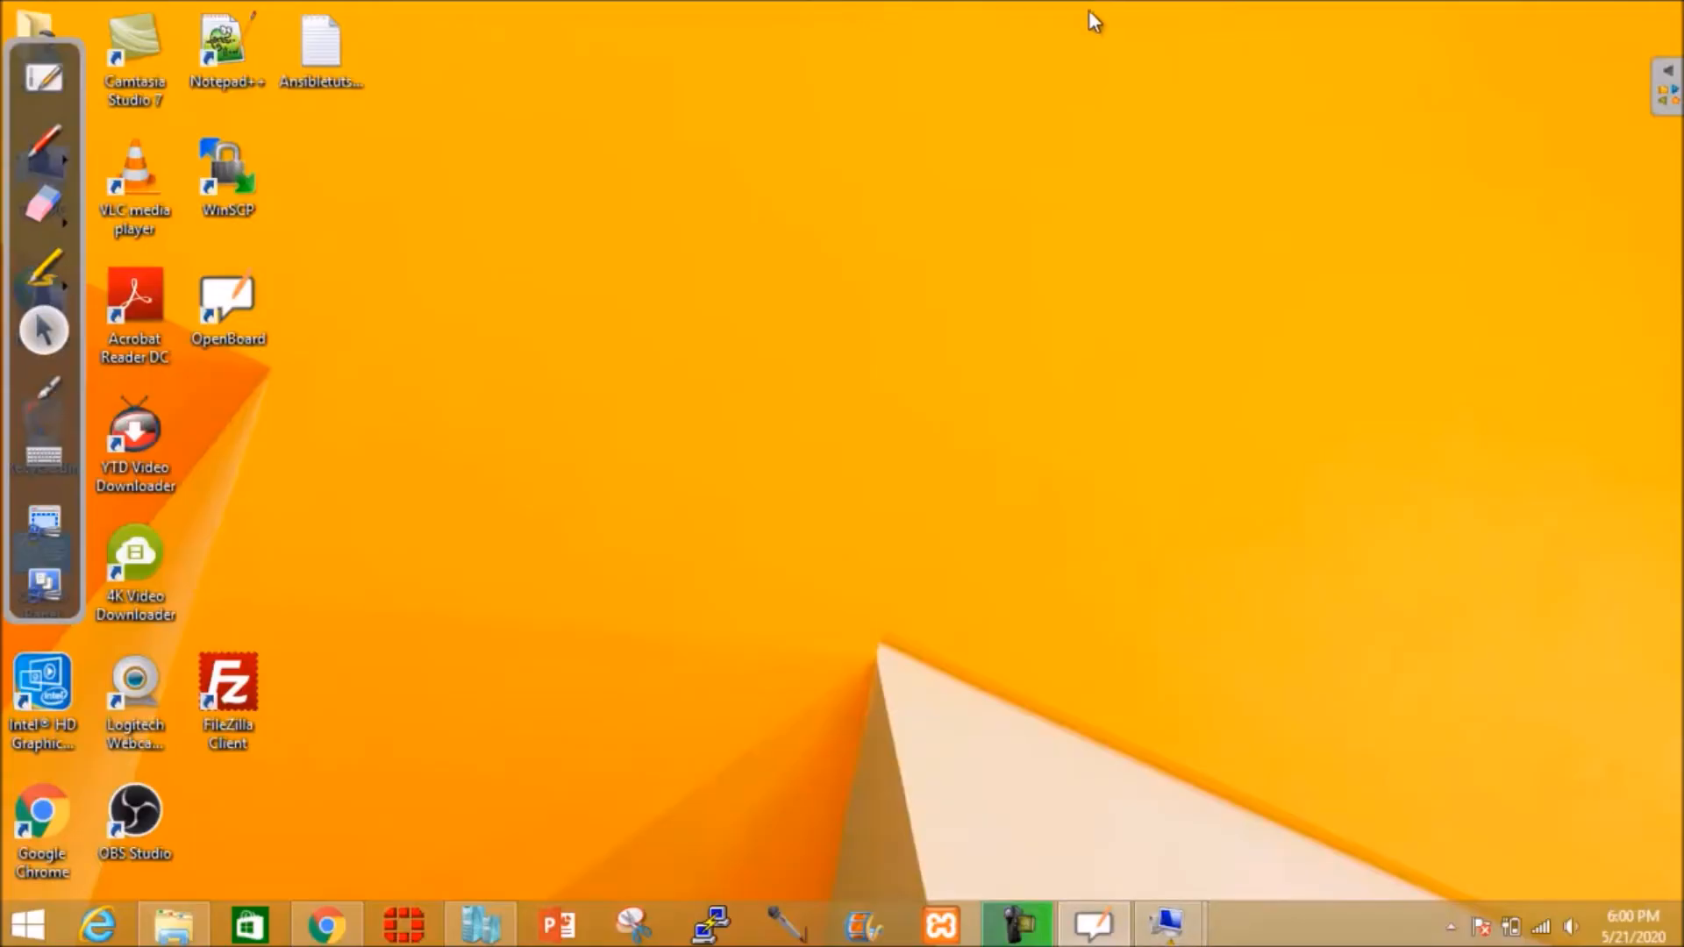
pyautogui.moveTo(1165, 935)
pyautogui.click(1077, 860)
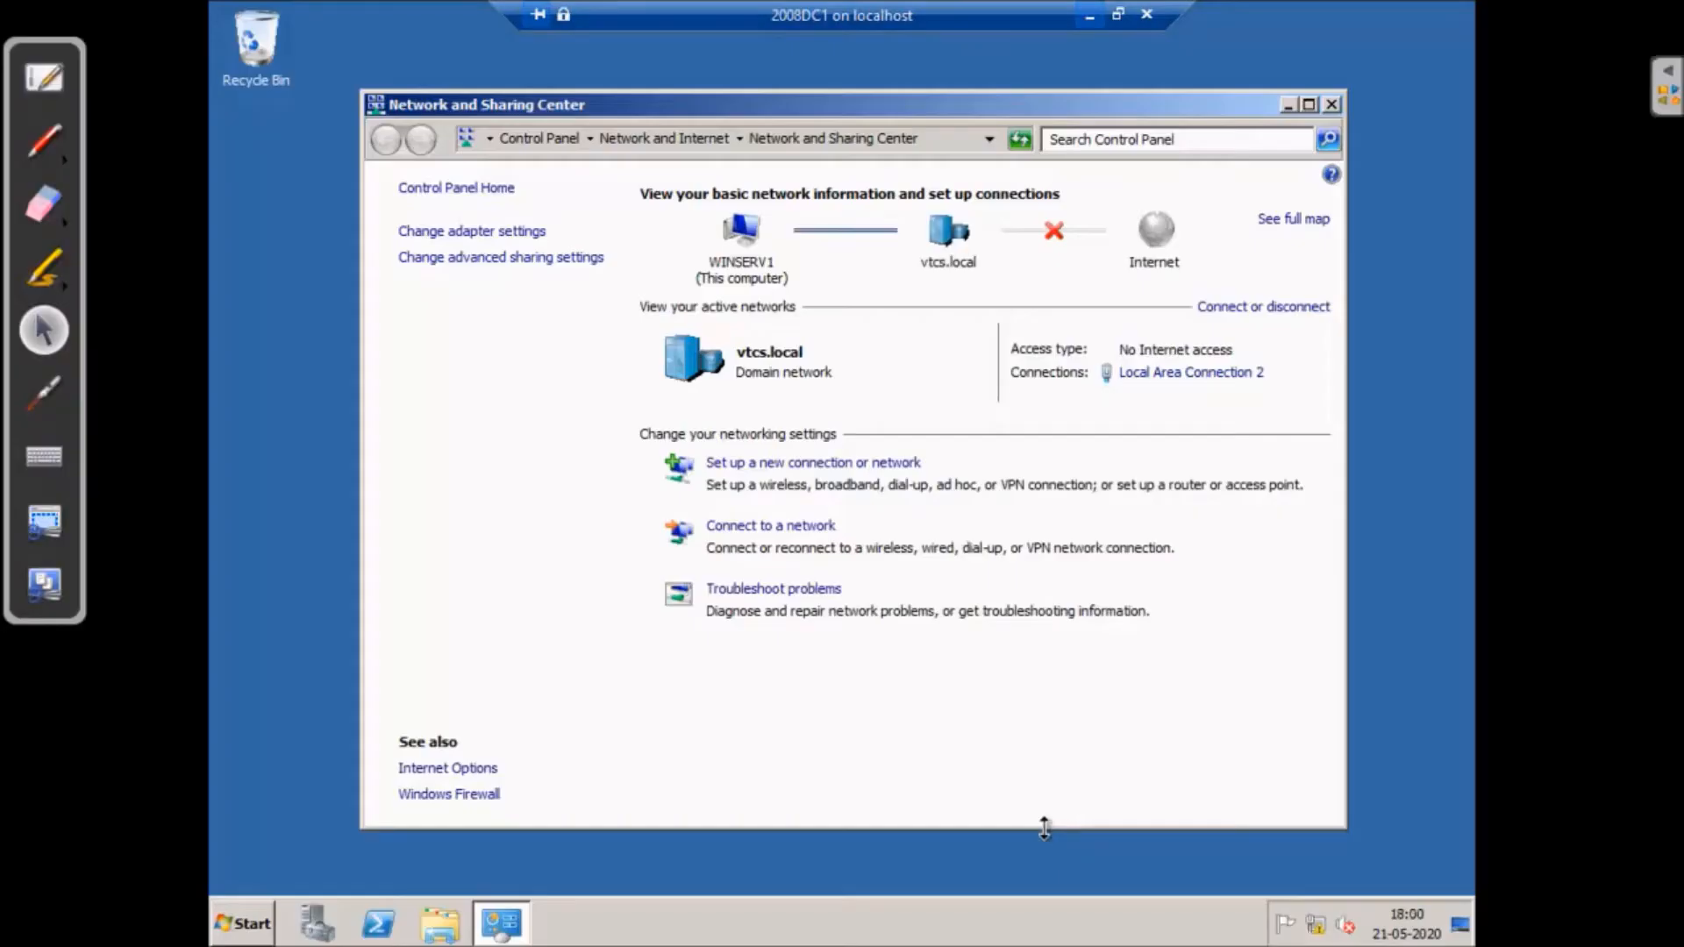
pyautogui.rightClick(247, 924)
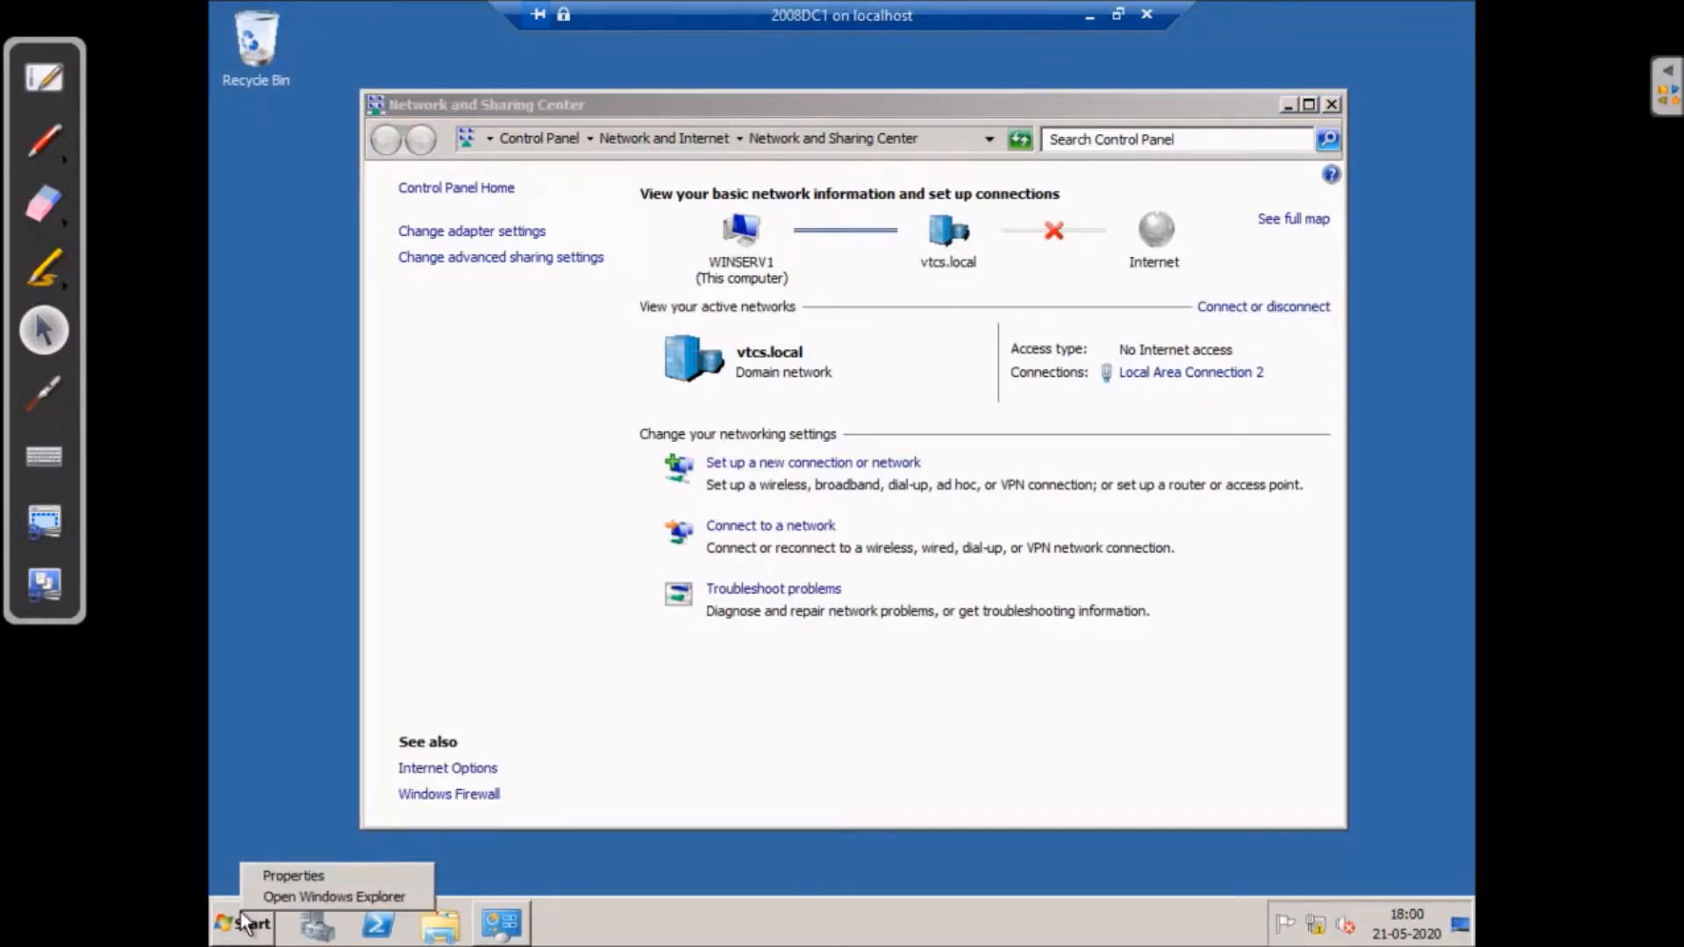
pyautogui.click(242, 917)
pyautogui.click(344, 365)
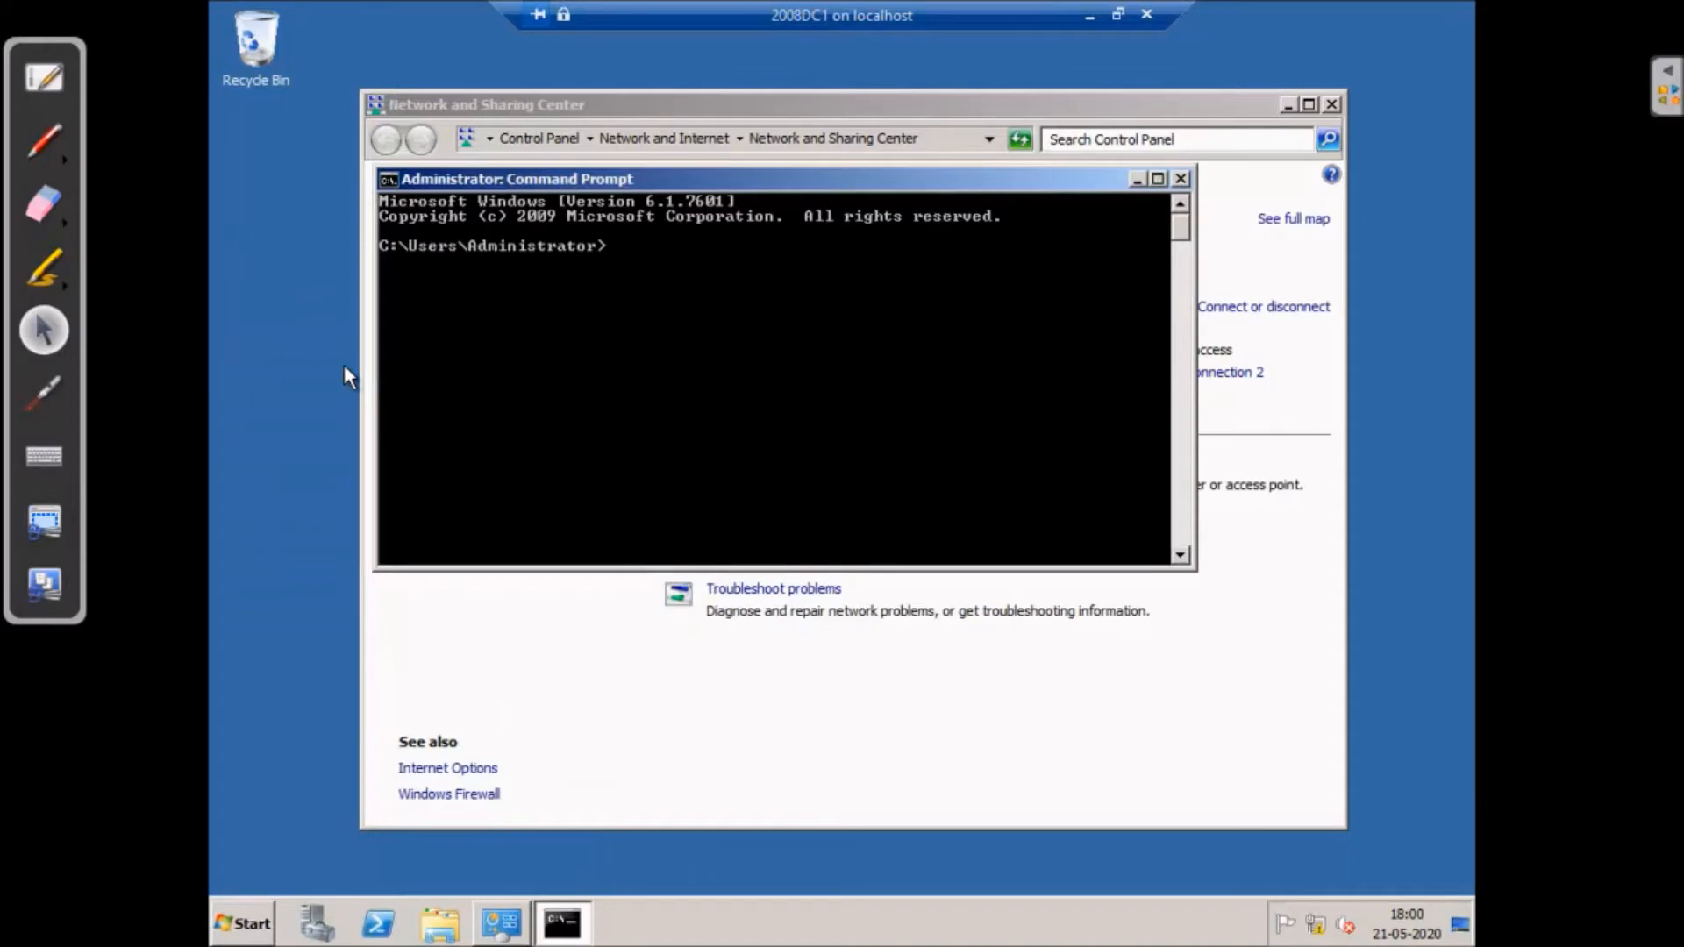
# - Ping 192.168.3.6 from DC1 to confirm 0% loss, then minimise the VM window
pyautogui.write('pin')
pyautogui.write('g')
pyautogui.press('BackSpace')
pyautogui.write('g 192.168.3.6')
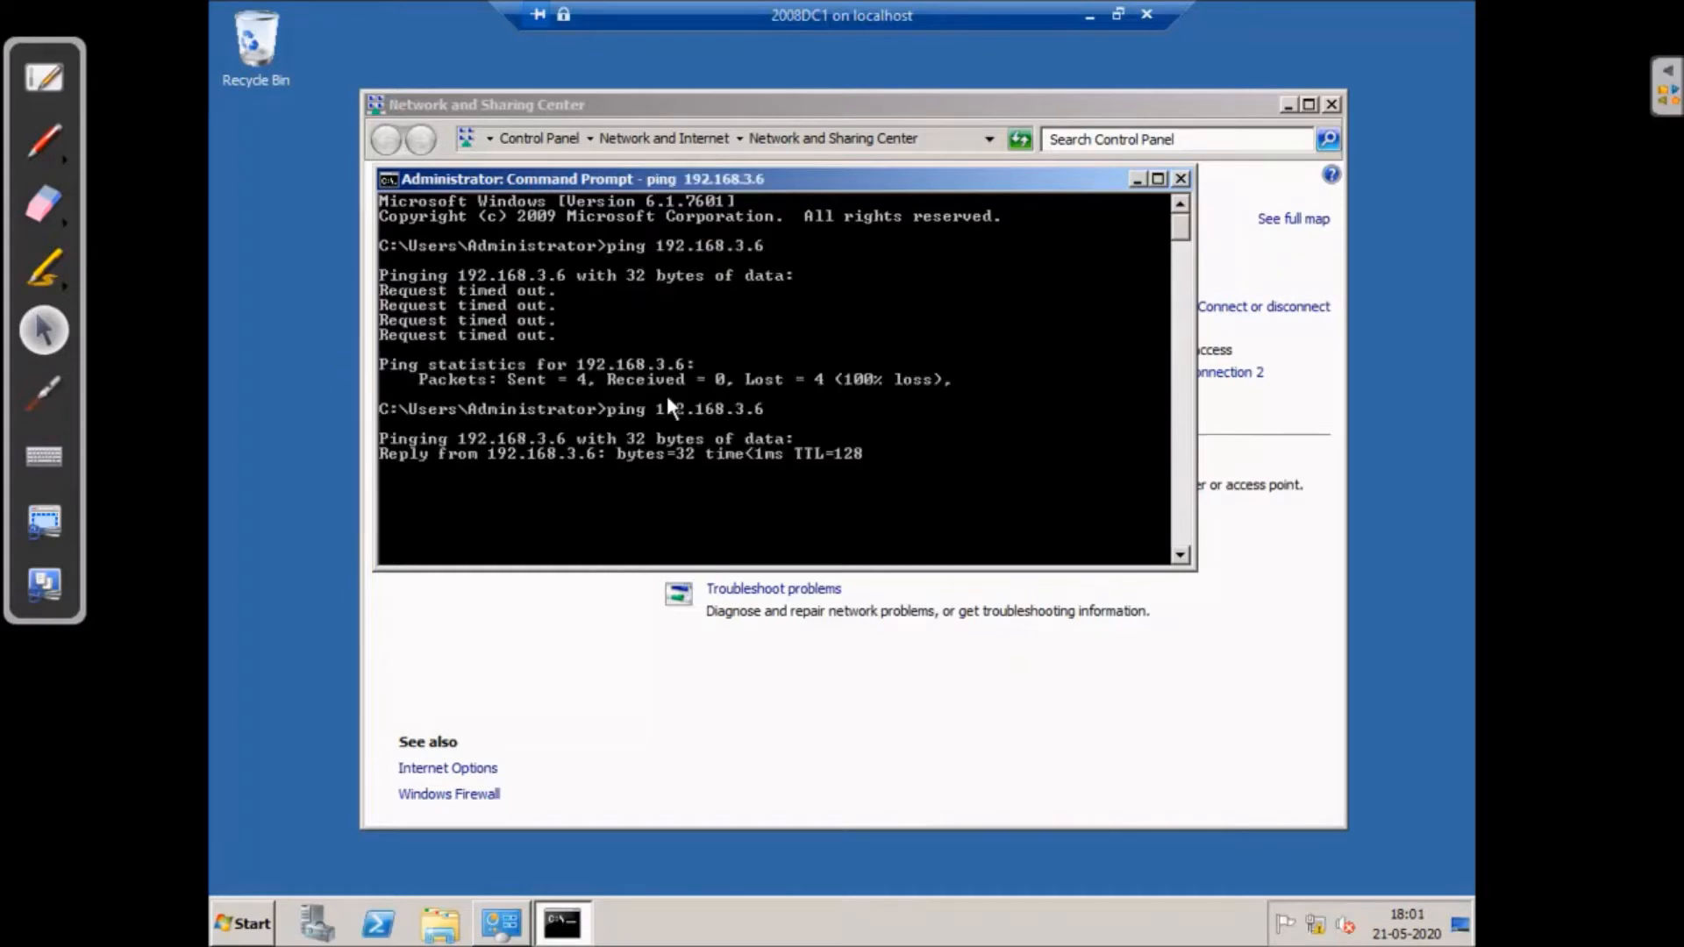
pyautogui.click(1090, 18)
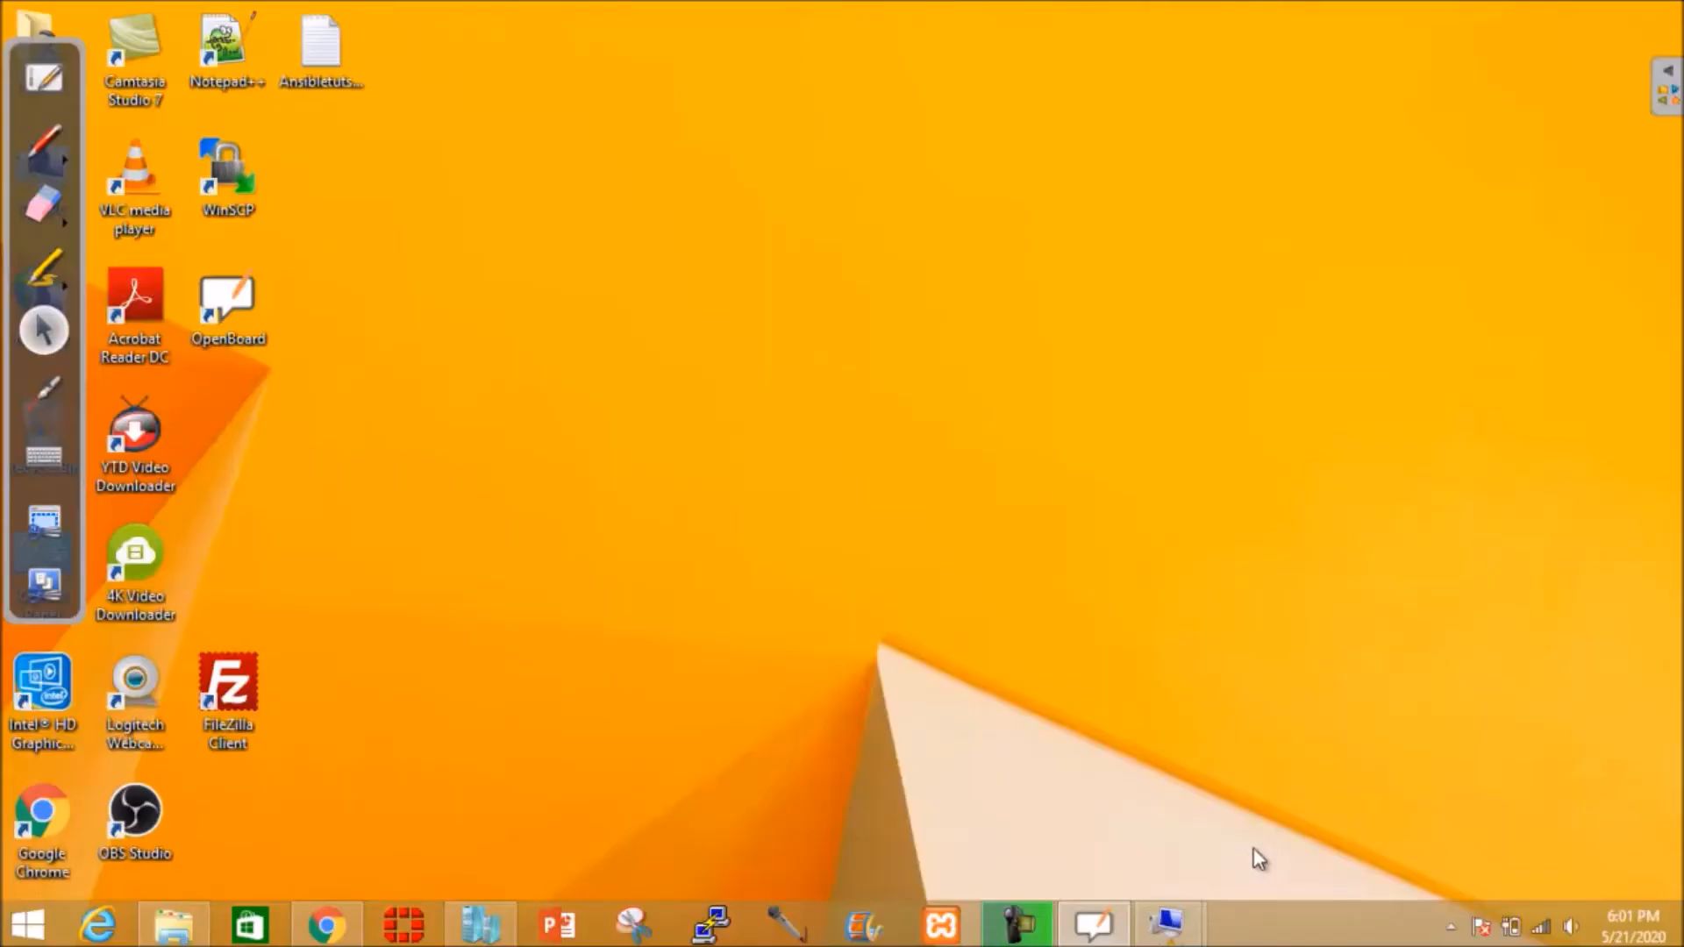
# - Back on 2008DC2, open Server Manager's Roles view
pyautogui.moveTo(1171, 922)
pyautogui.click(1220, 855)
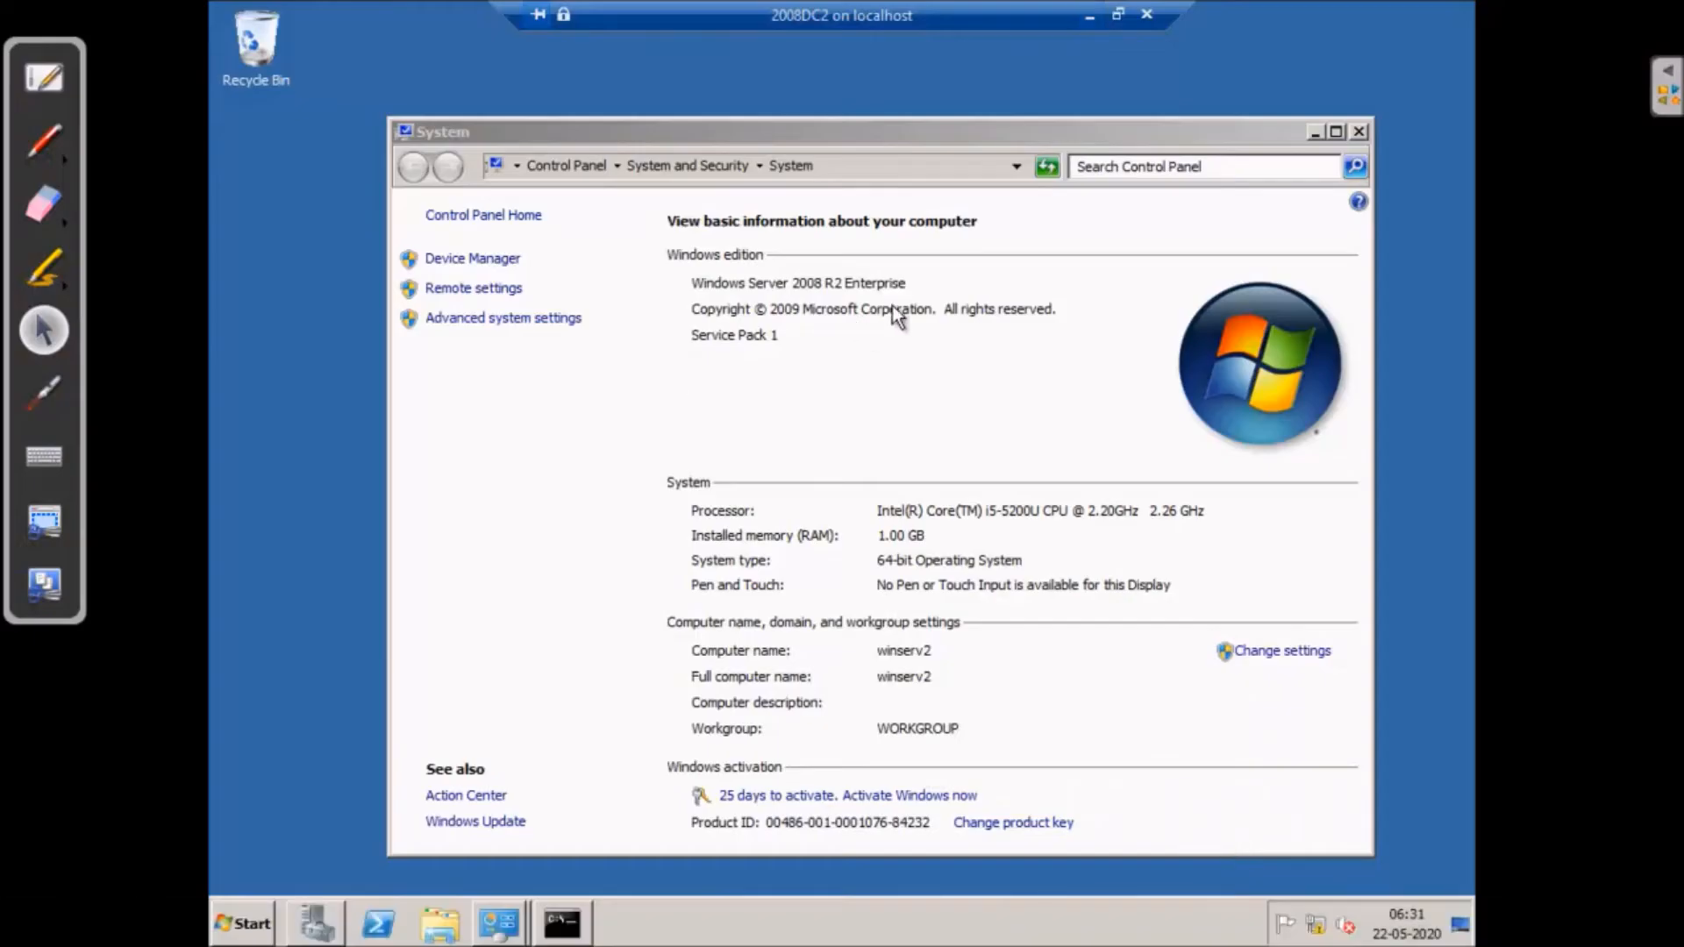
pyautogui.click(1360, 131)
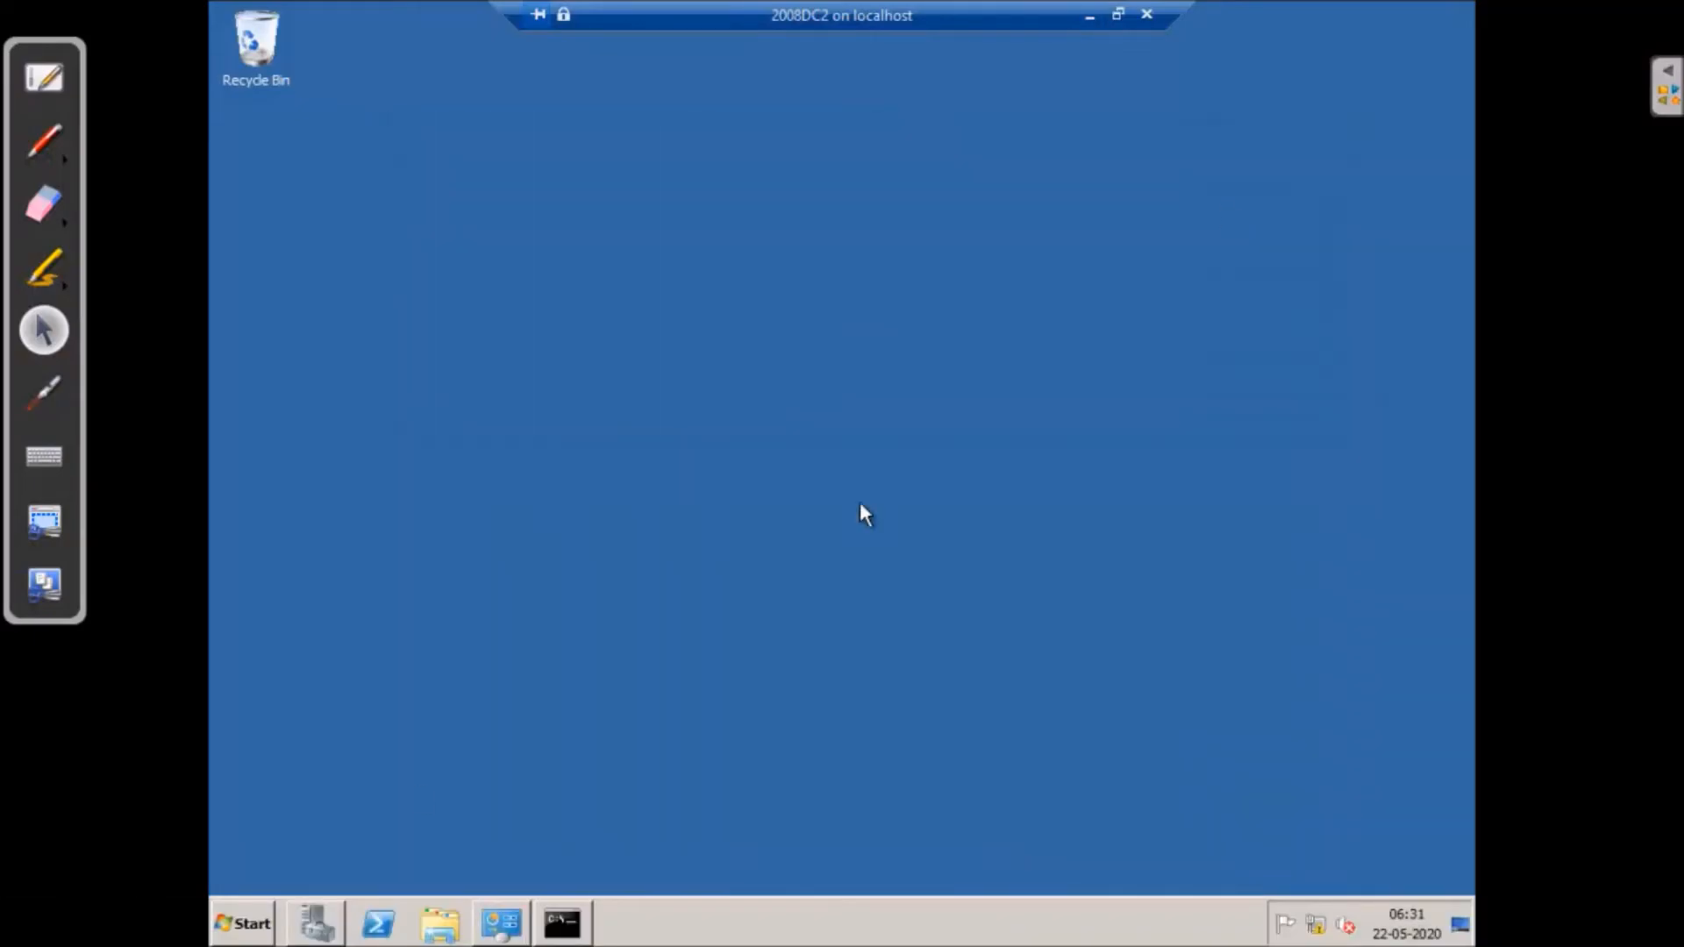
pyautogui.click(314, 925)
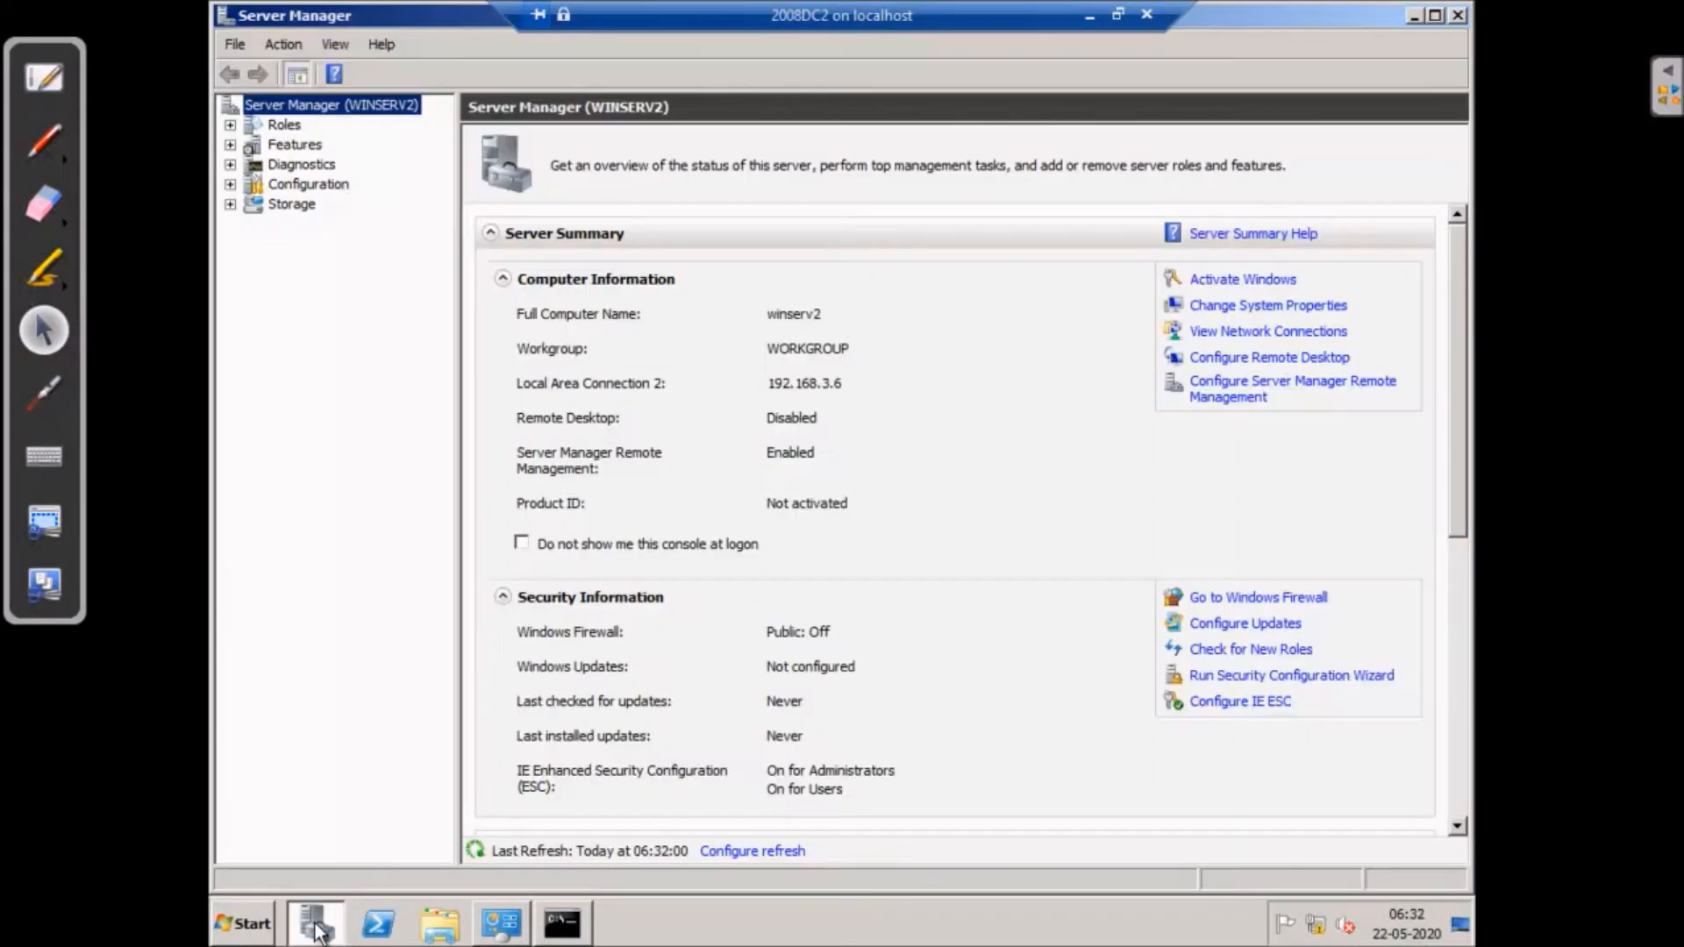
pyautogui.click(283, 127)
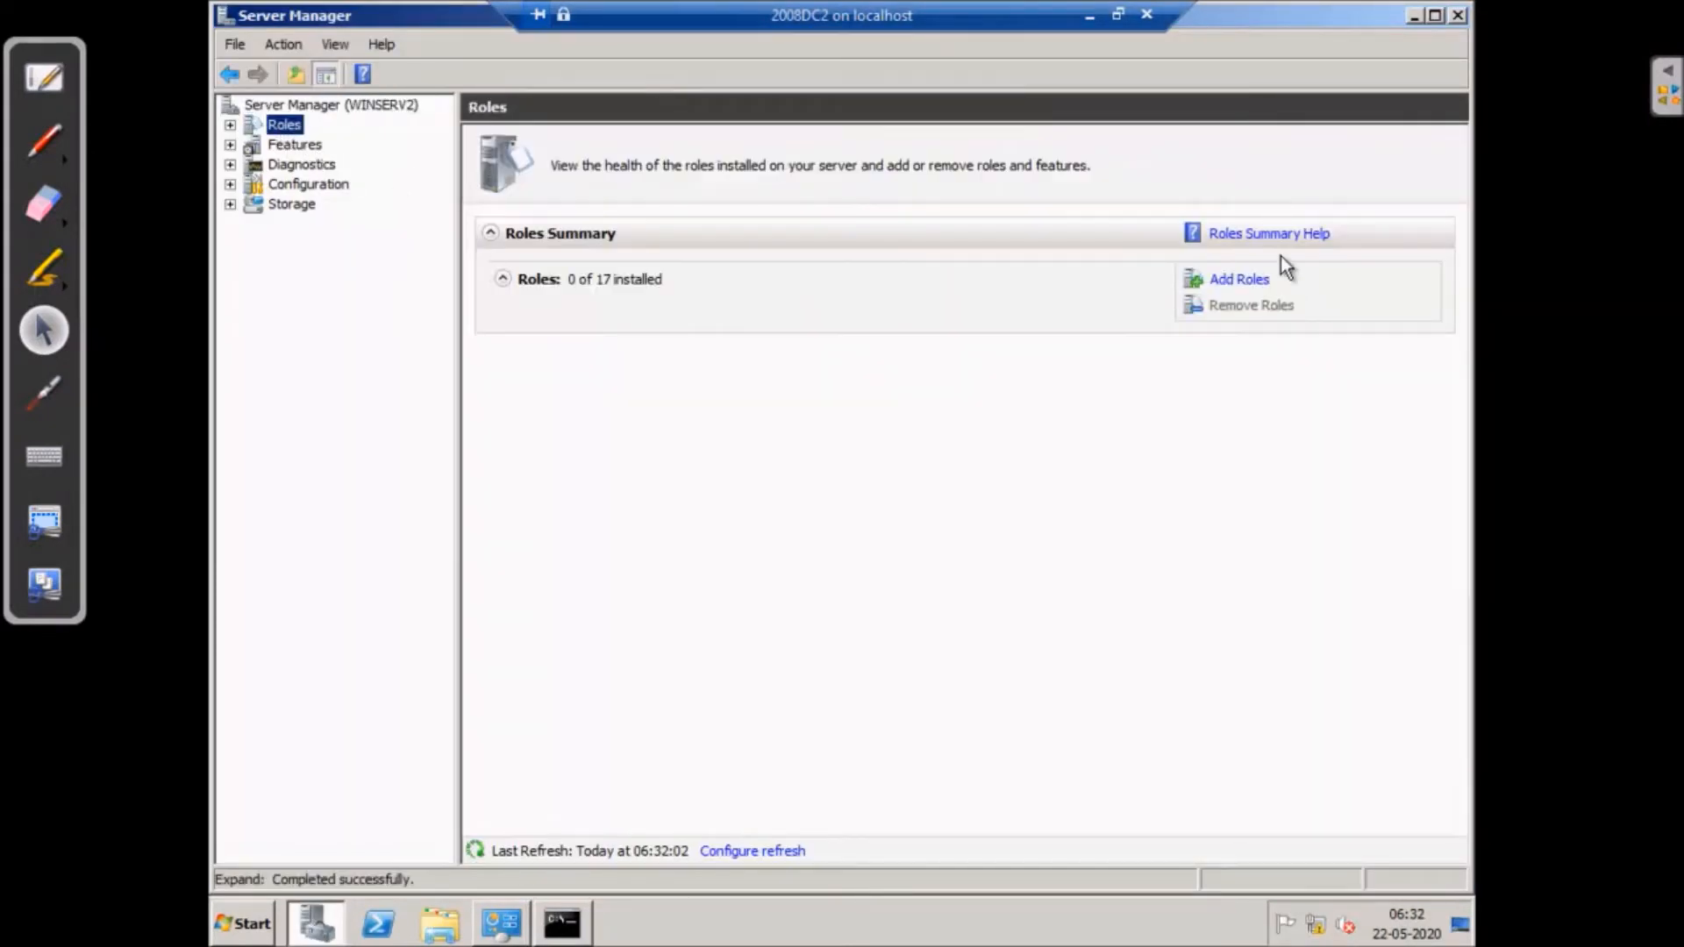
# - Install Active Directory Domain Services with .NET Framework 3.5.1 features, then launch dcpromo.exe
pyautogui.click(1228, 278)
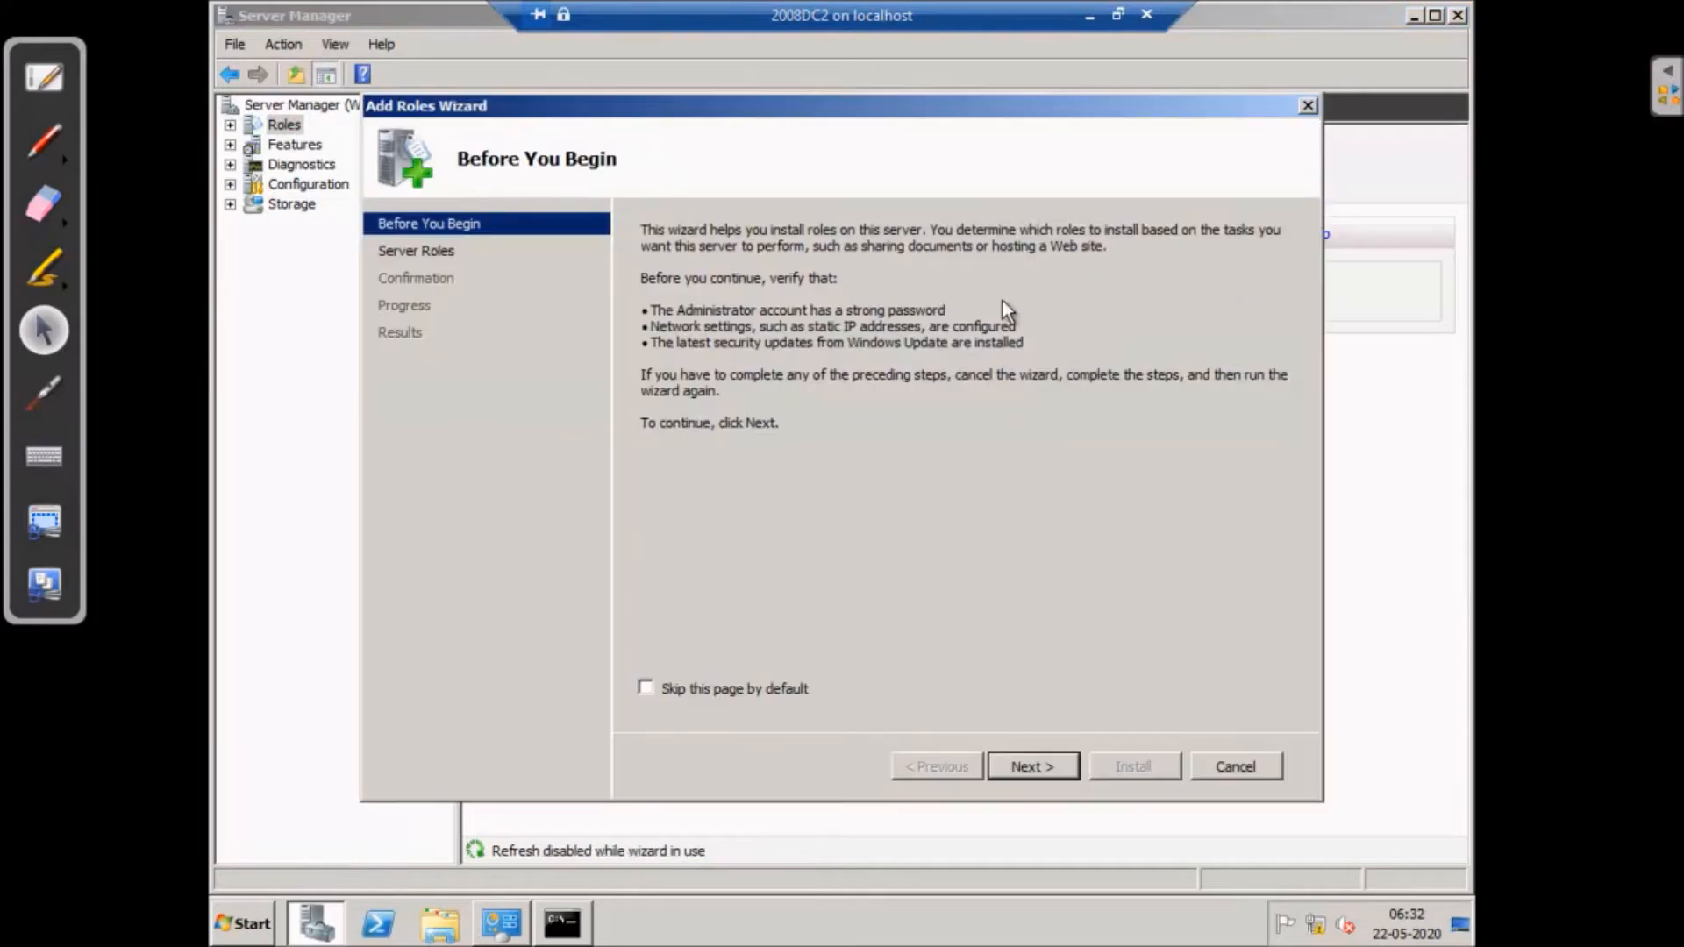
pyautogui.click(1033, 766)
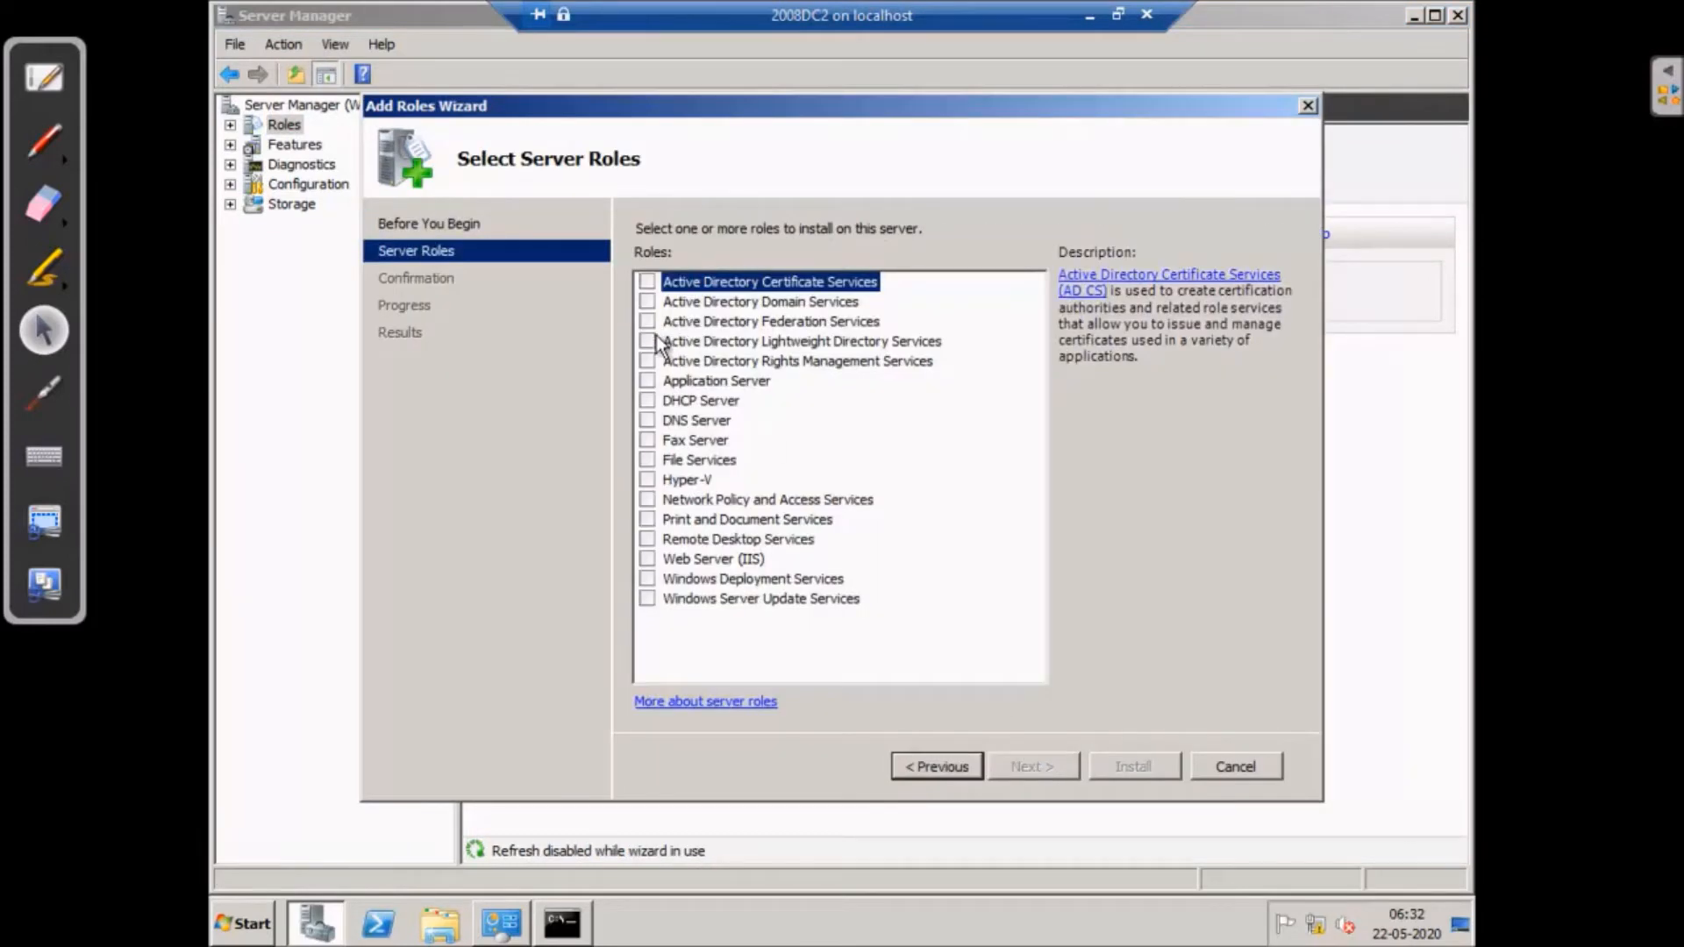
pyautogui.click(647, 302)
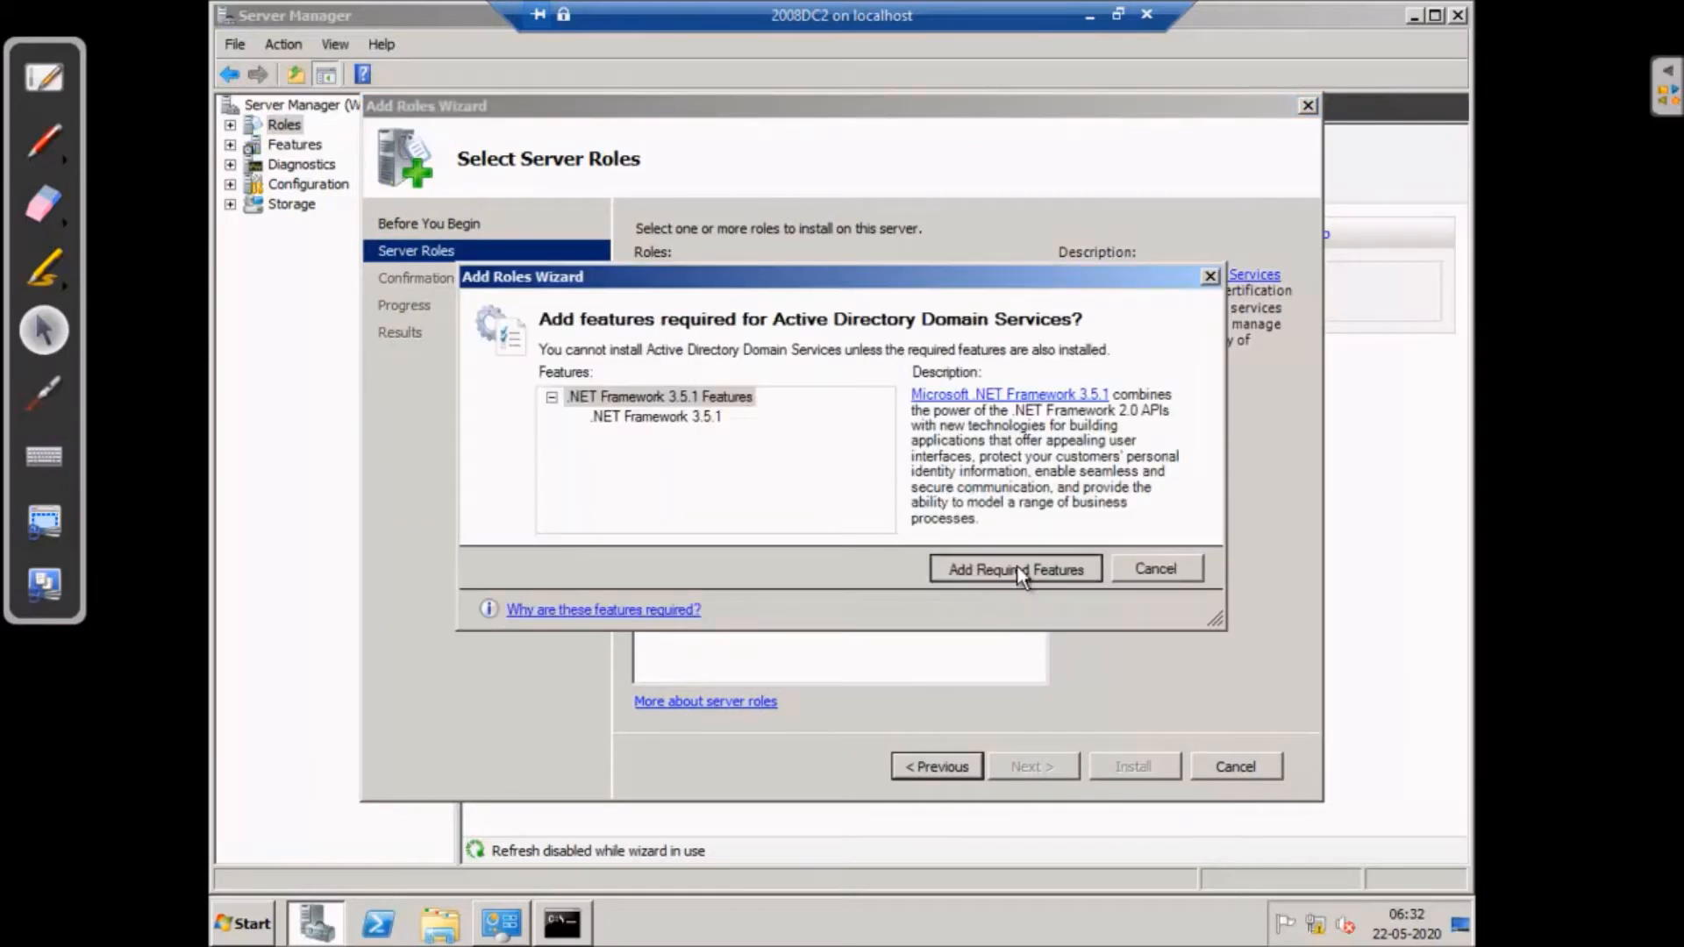
pyautogui.click(1017, 570)
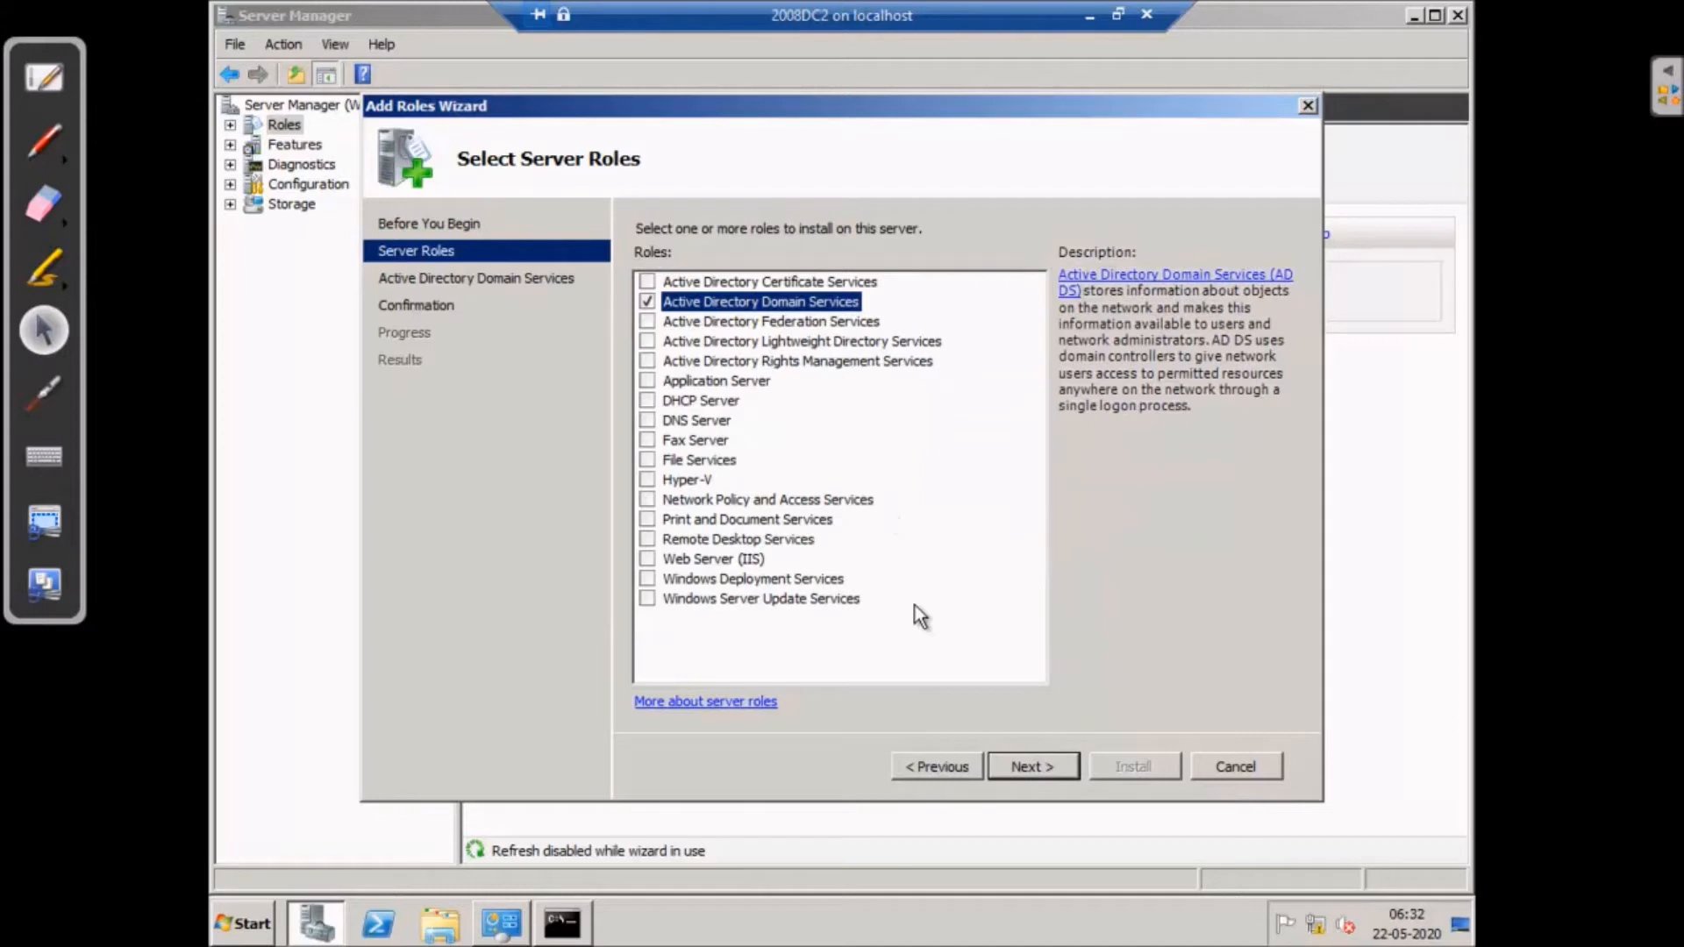
pyautogui.click(1052, 775)
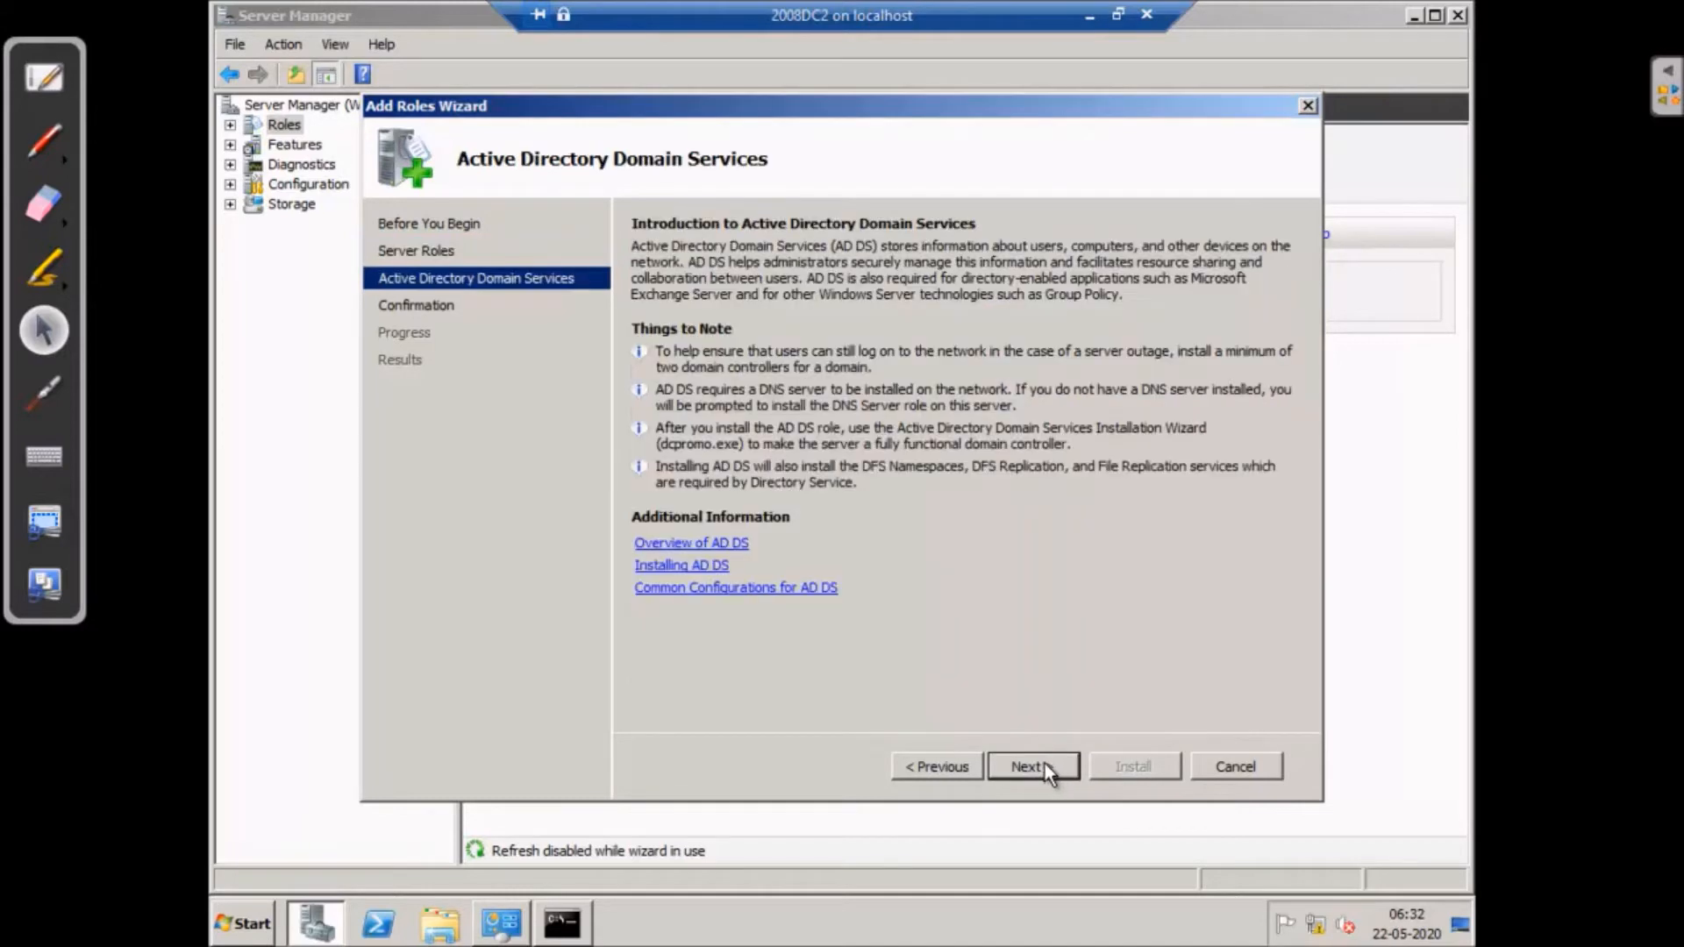
pyautogui.click(1039, 768)
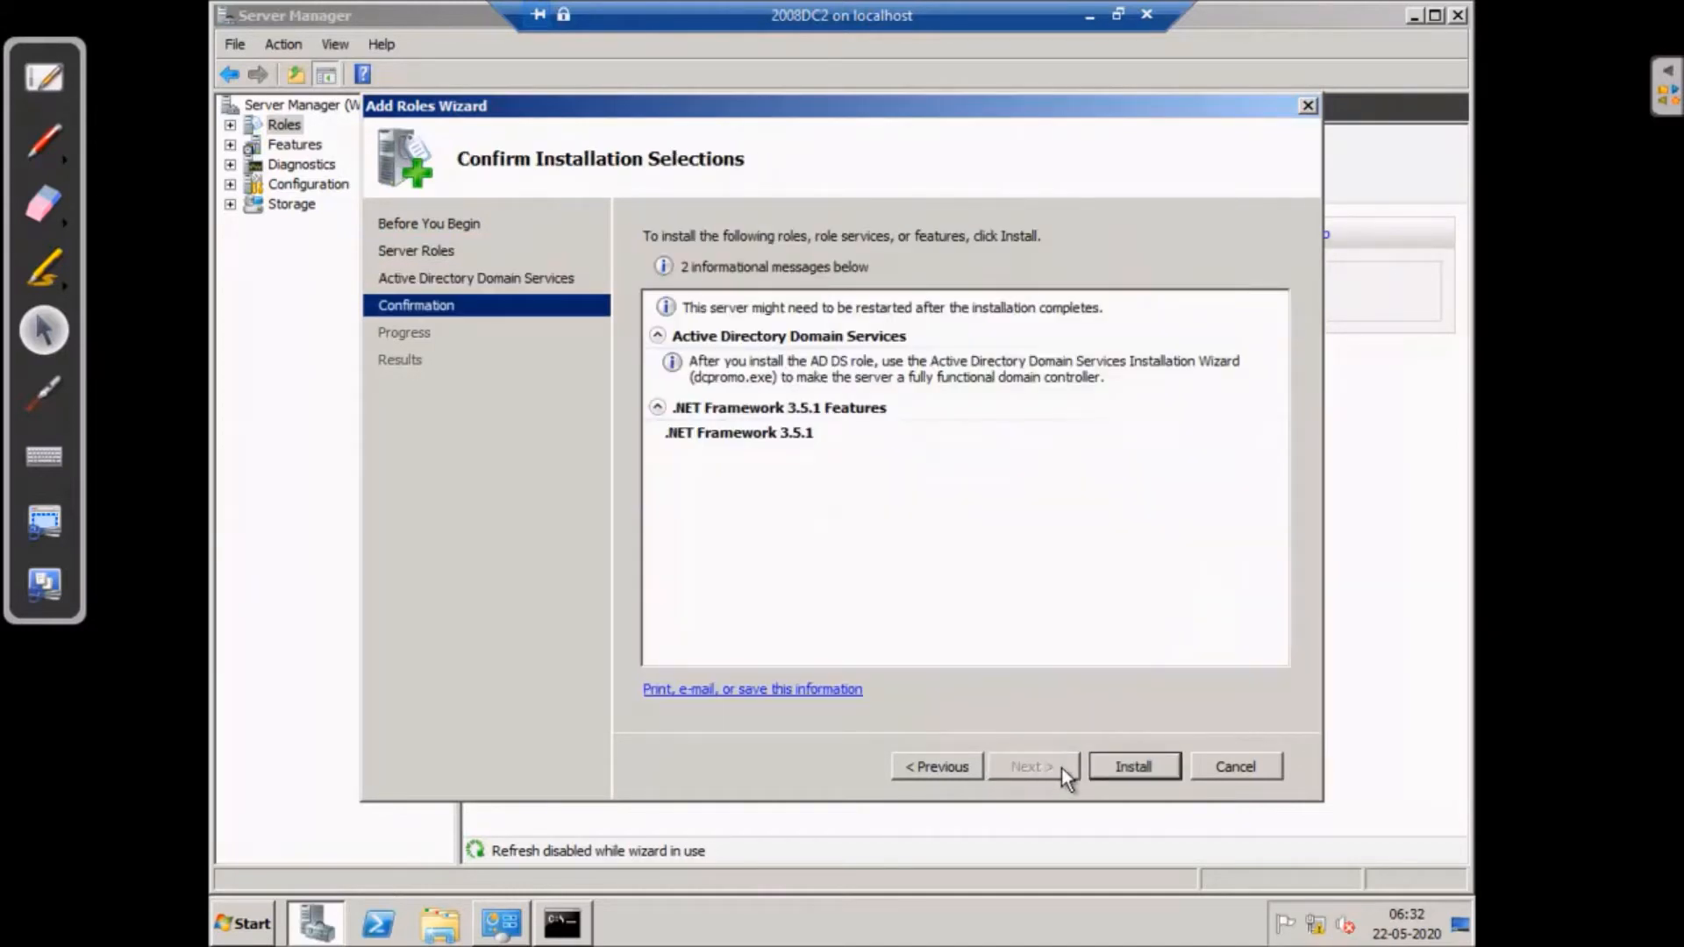
pyautogui.click(1129, 766)
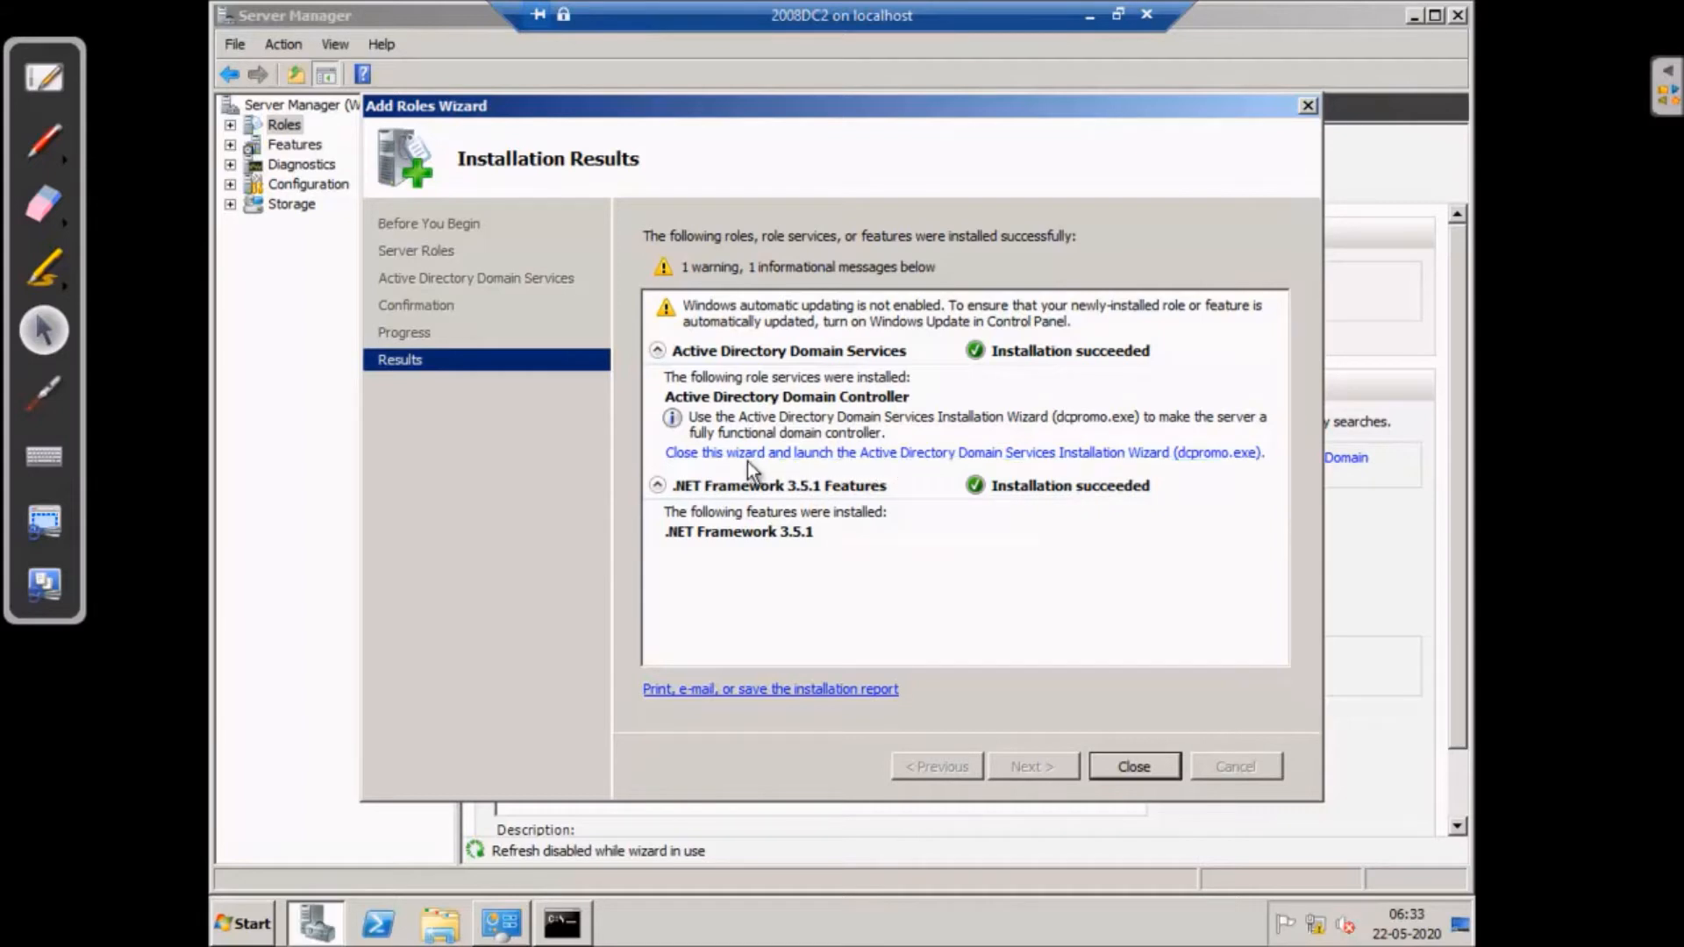
pyautogui.click(905, 454)
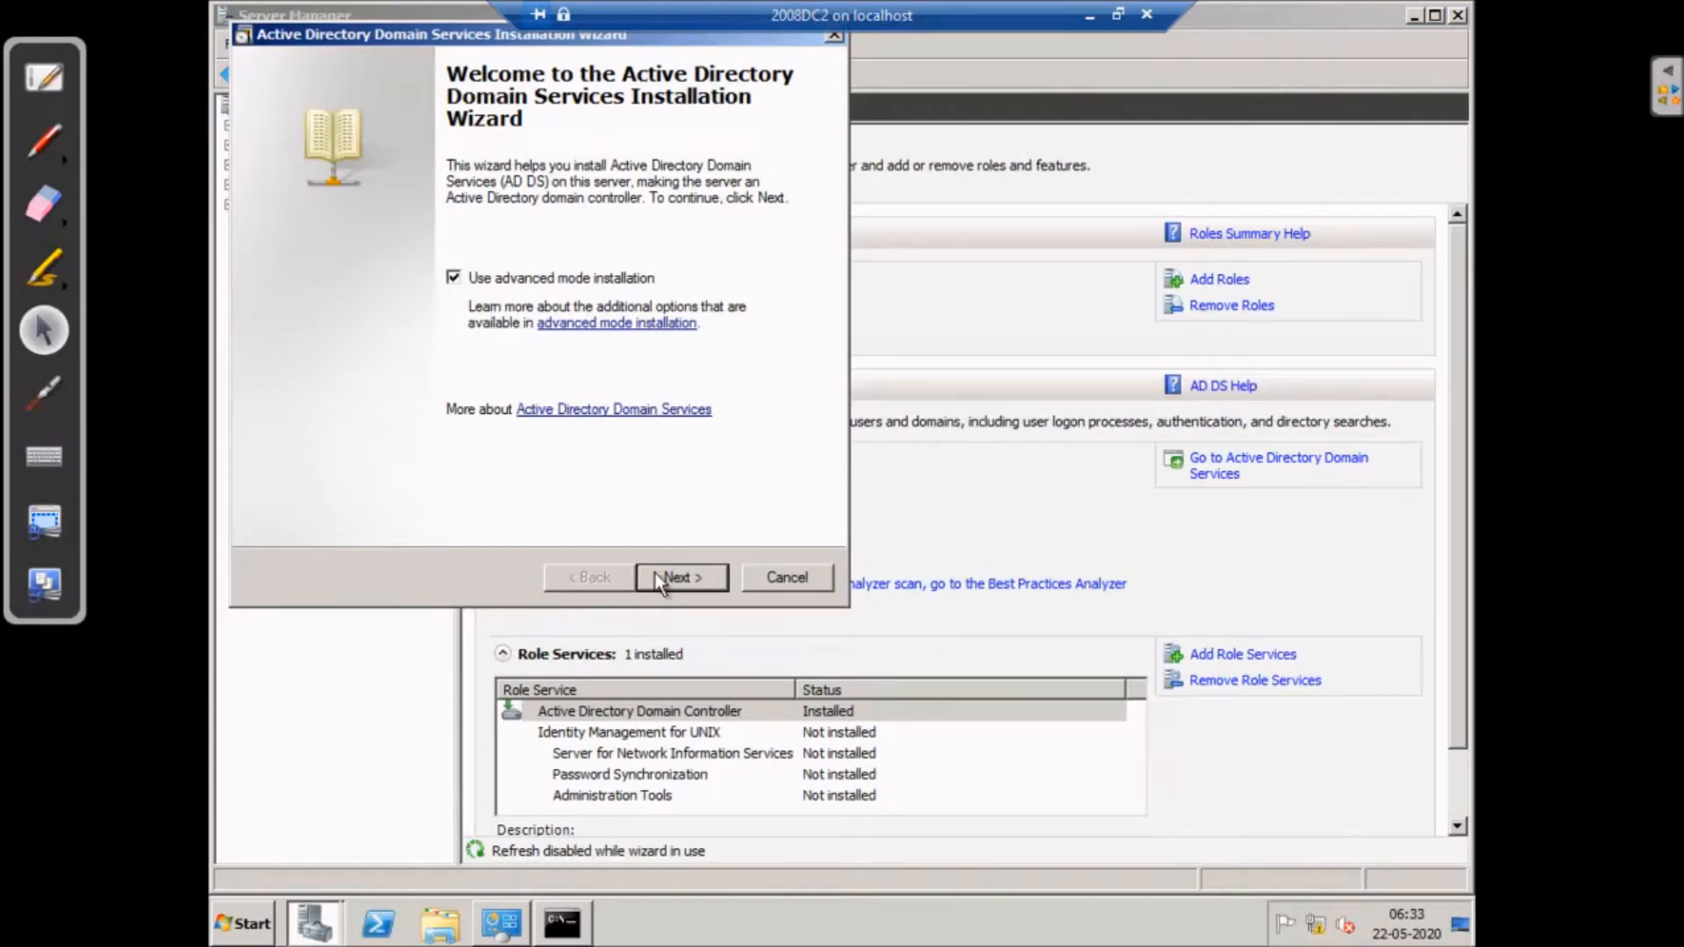
# - Advance to the deployment configuration page and compare the Existing forest and new forest options
pyautogui.click(698, 578)
pyautogui.click(699, 577)
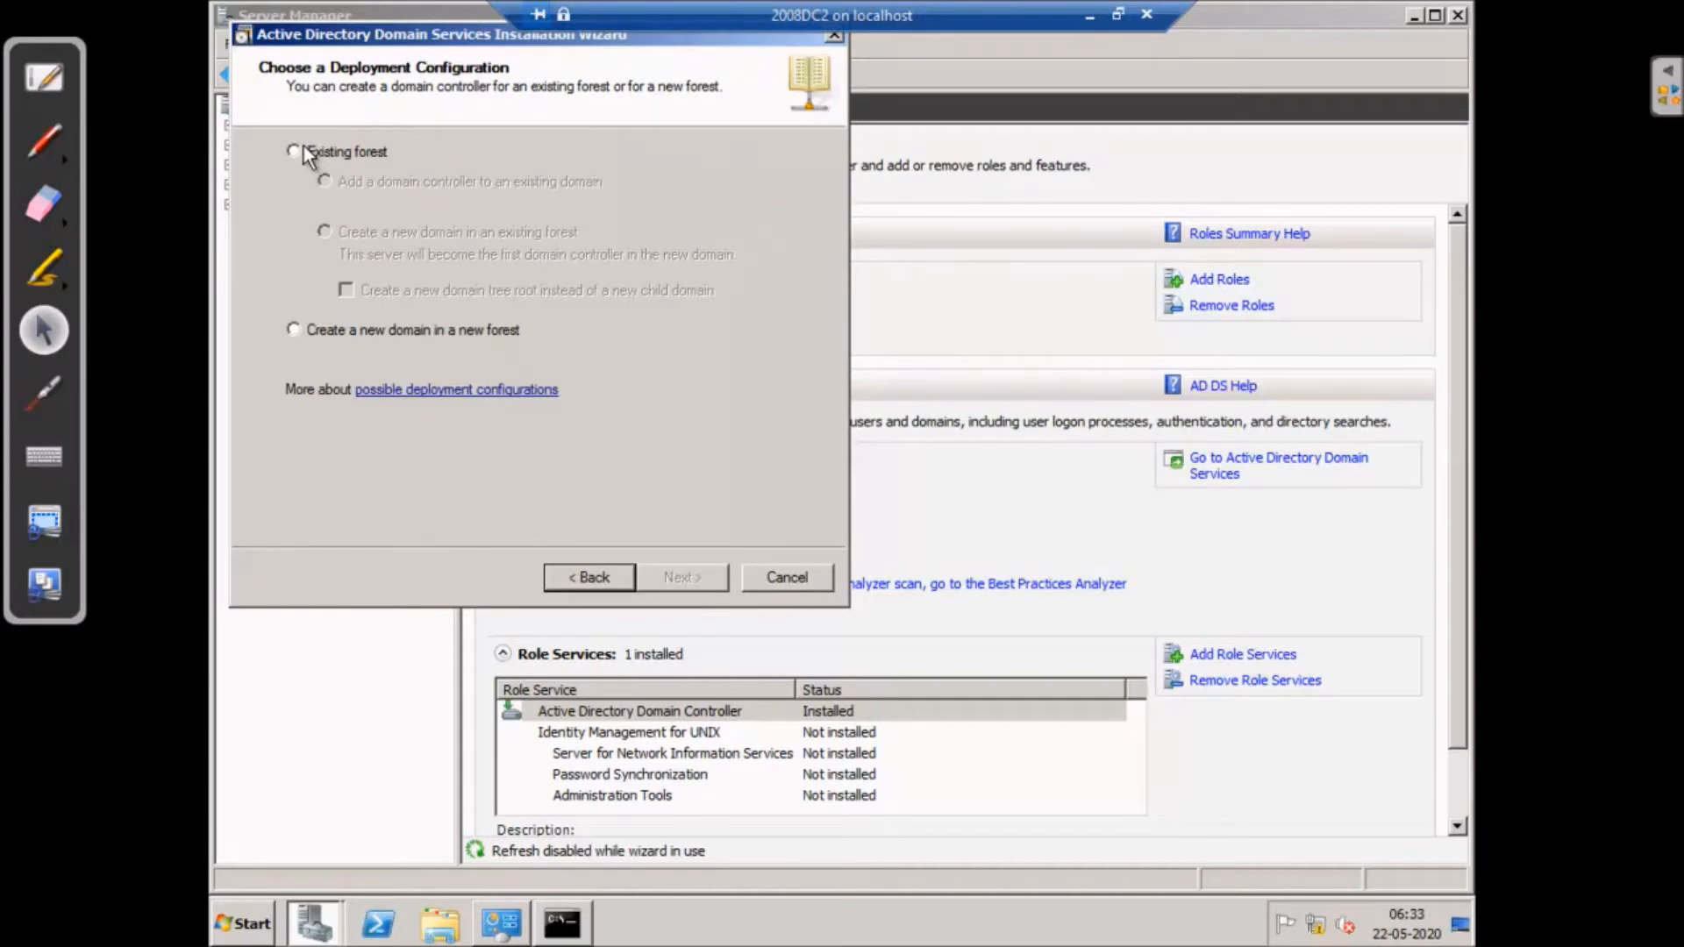
pyautogui.click(302, 146)
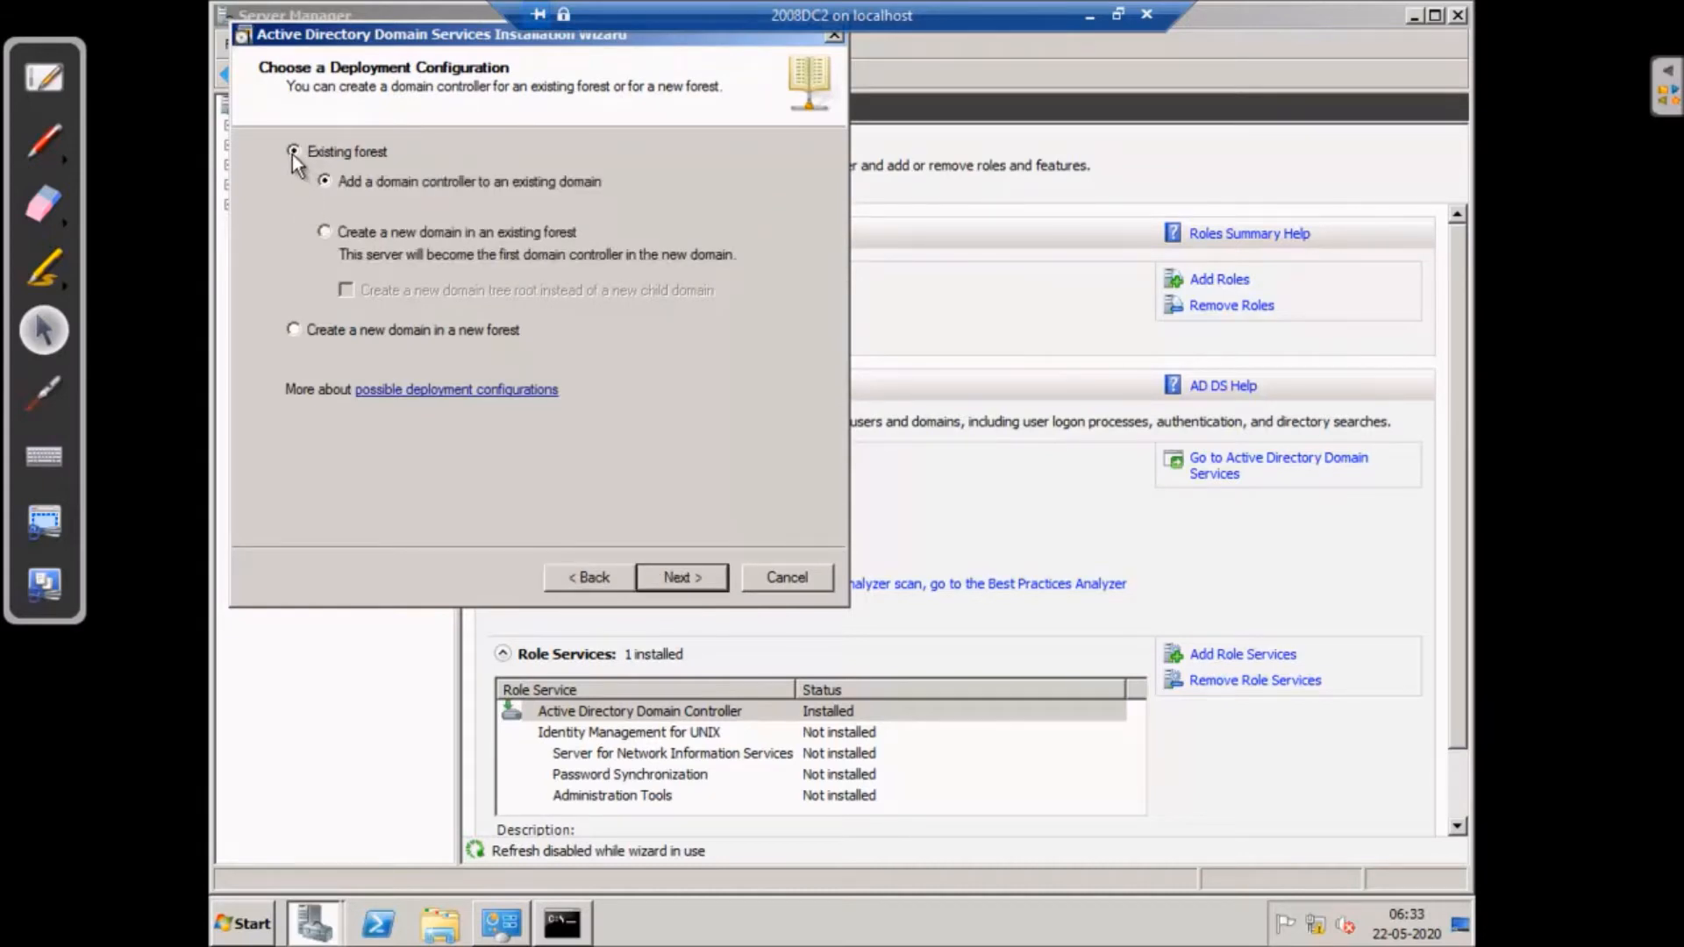
pyautogui.click(292, 330)
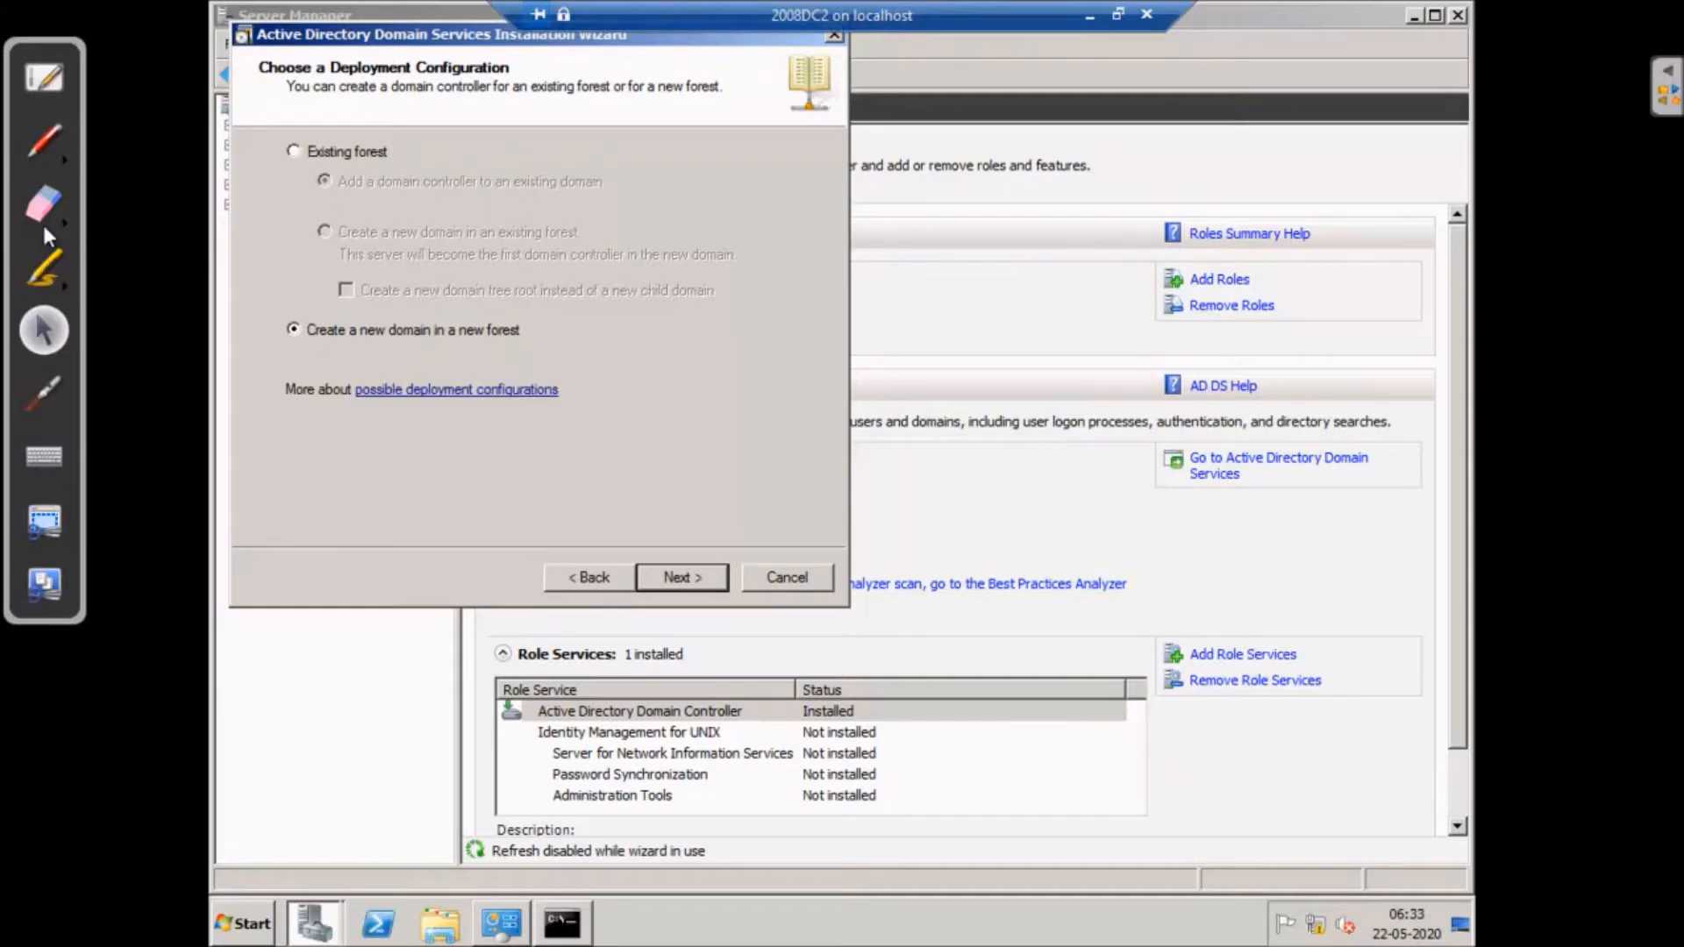
# - Sketch a diagram of domain triangles labelled DC and DC2 over the screen
pyautogui.click(42, 161)
pyautogui.moveTo(577, 270); pyautogui.dragTo(604, 421)
pyautogui.moveTo(578, 272)
pyautogui.mouseDown()
pyautogui.moveTo(731, 384)
pyautogui.moveTo(590, 419)
pyautogui.mouseUp()
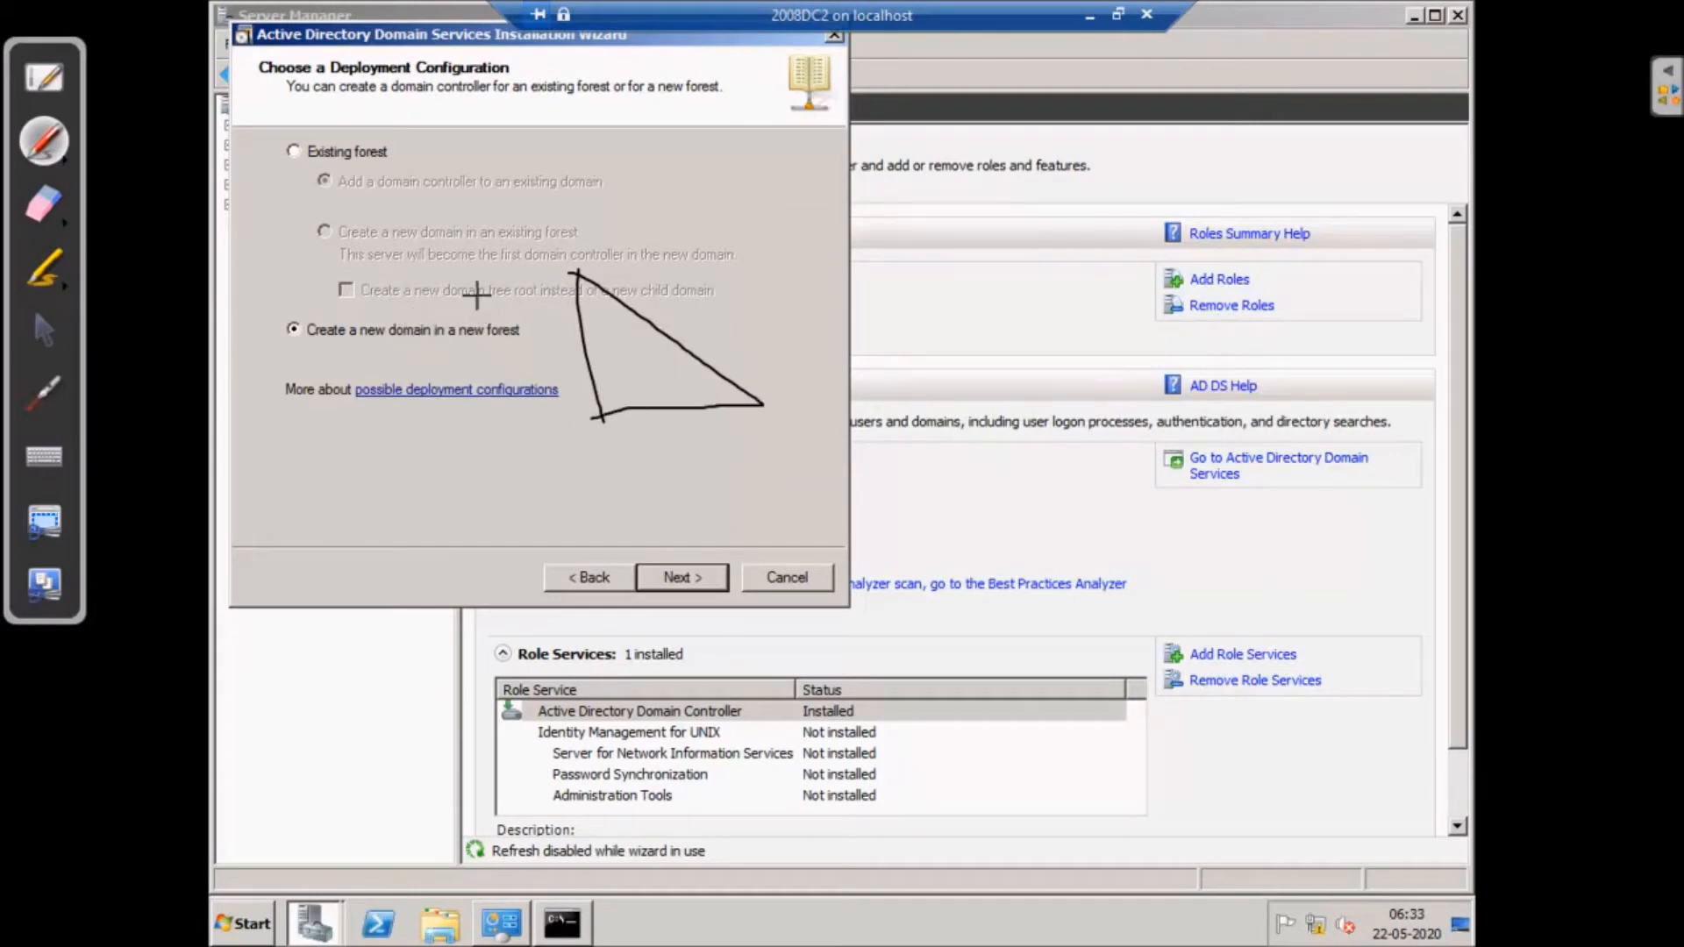
pyautogui.moveTo(481, 133); pyautogui.dragTo(488, 254)
pyautogui.moveTo(484, 133)
pyautogui.mouseDown()
pyautogui.moveTo(598, 213)
pyautogui.moveTo(488, 254)
pyautogui.mouseUp()
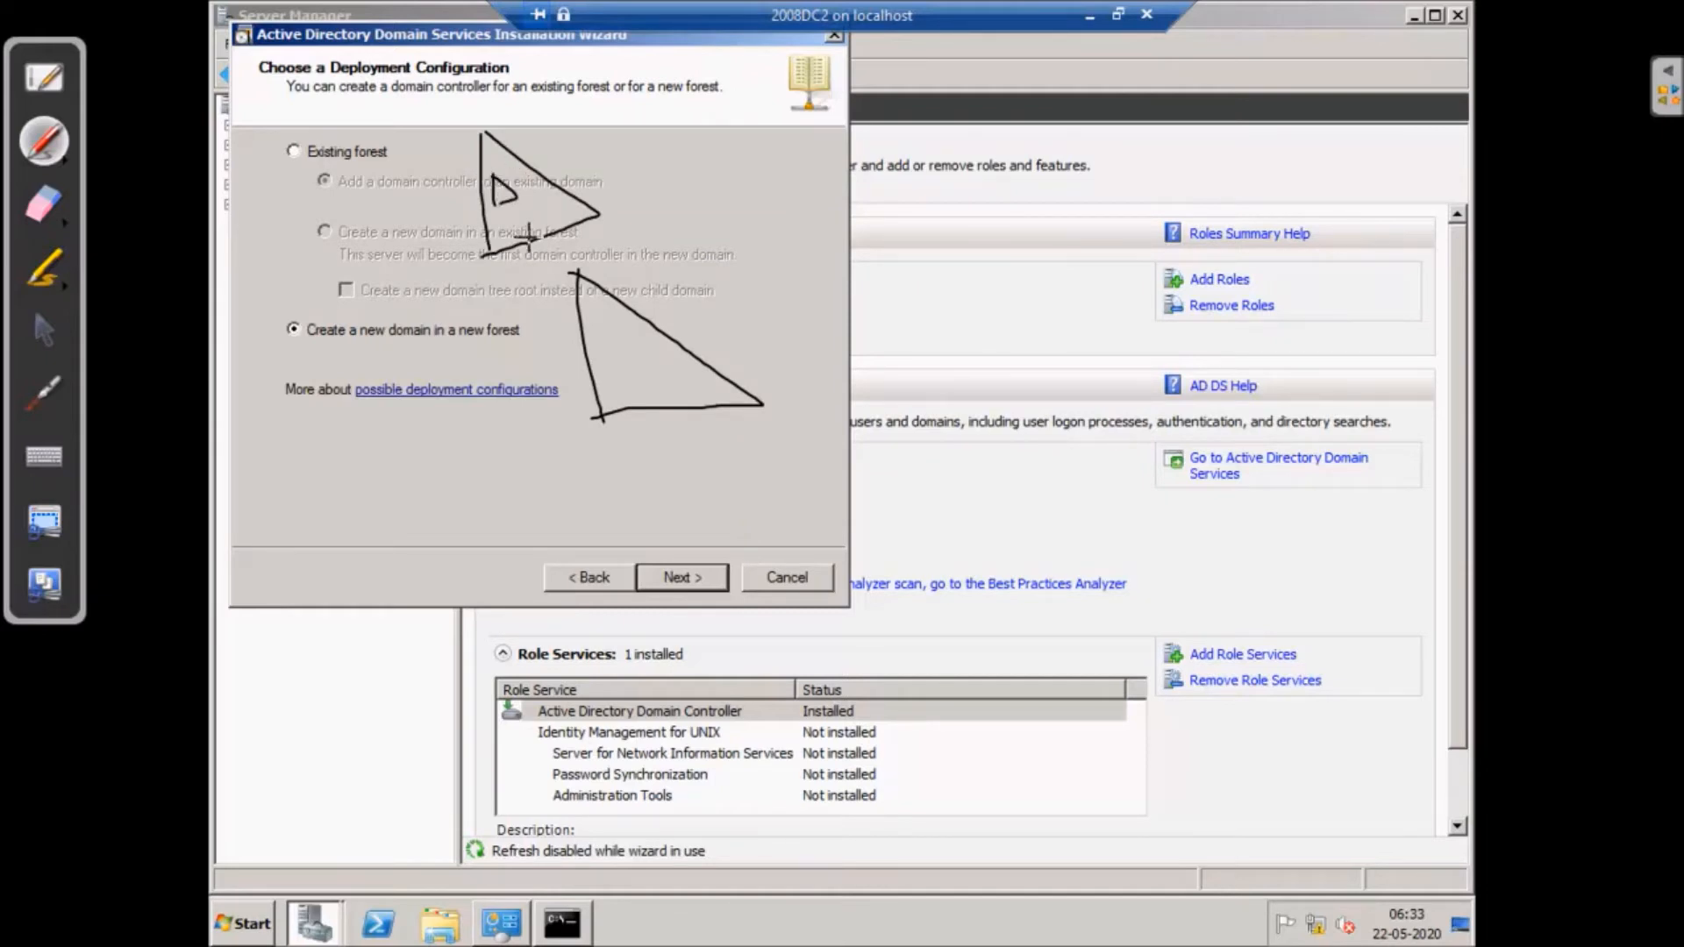
pyautogui.moveTo(491, 213); pyautogui.dragTo(514, 243)
pyautogui.moveTo(497, 183)
pyautogui.mouseDown()
pyautogui.moveTo(656, 149)
pyautogui.moveTo(715, 155)
pyautogui.mouseUp()
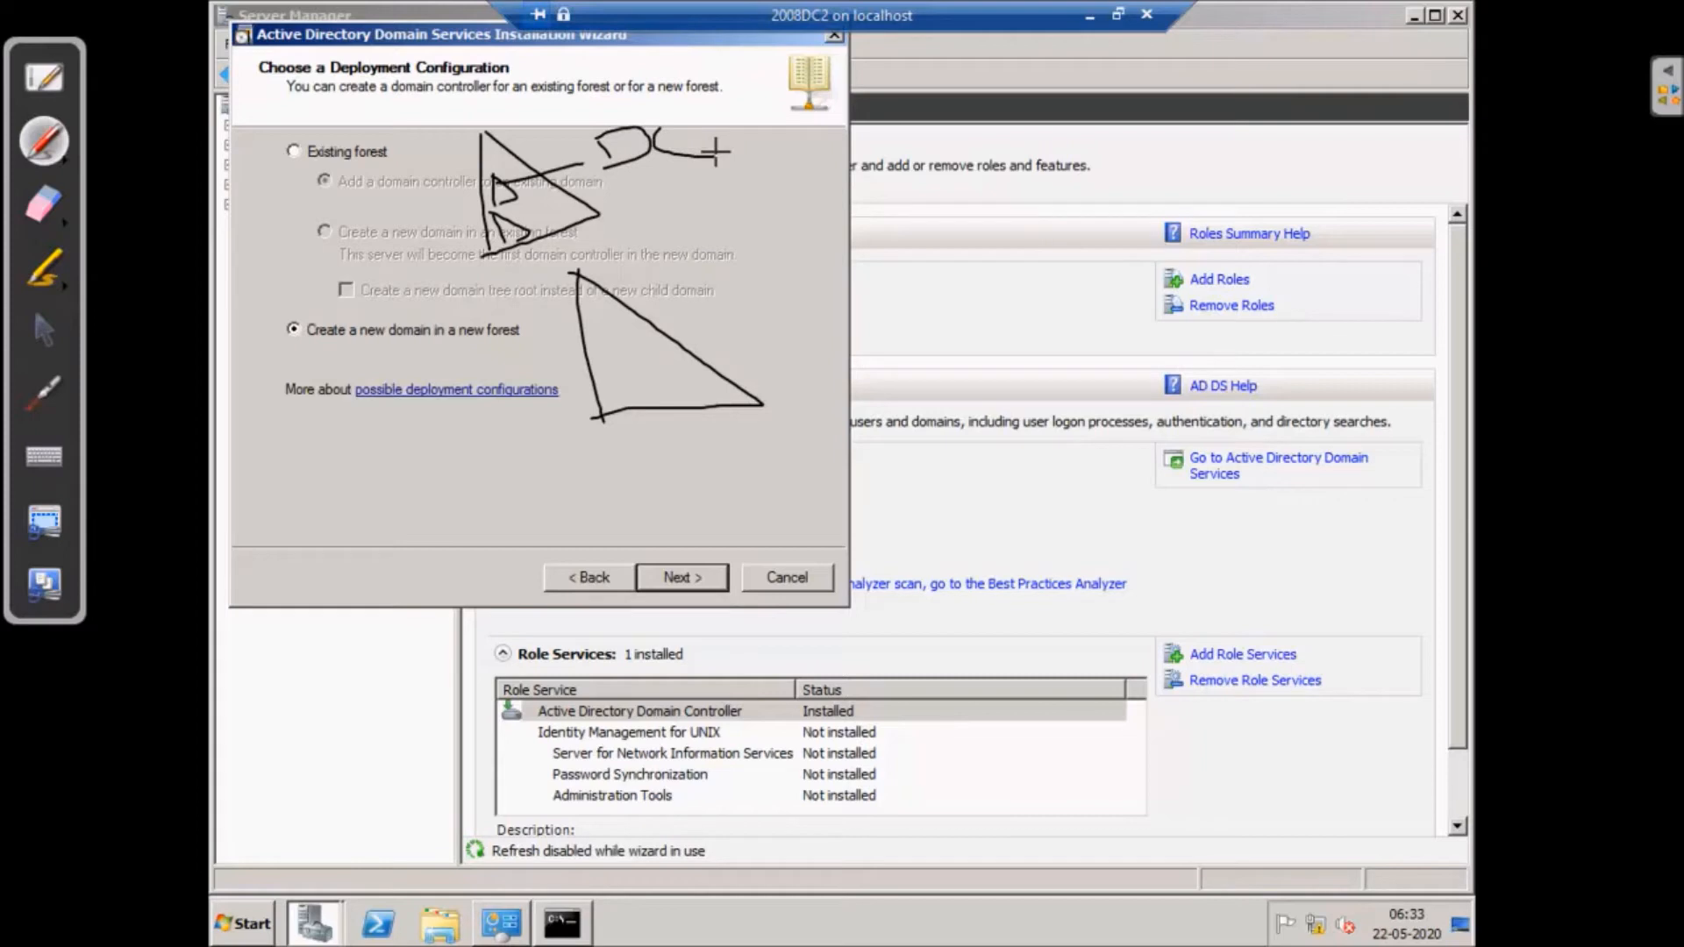
pyautogui.moveTo(516, 217); pyautogui.dragTo(646, 216)
pyautogui.moveTo(689, 120); pyautogui.dragTo(701, 136)
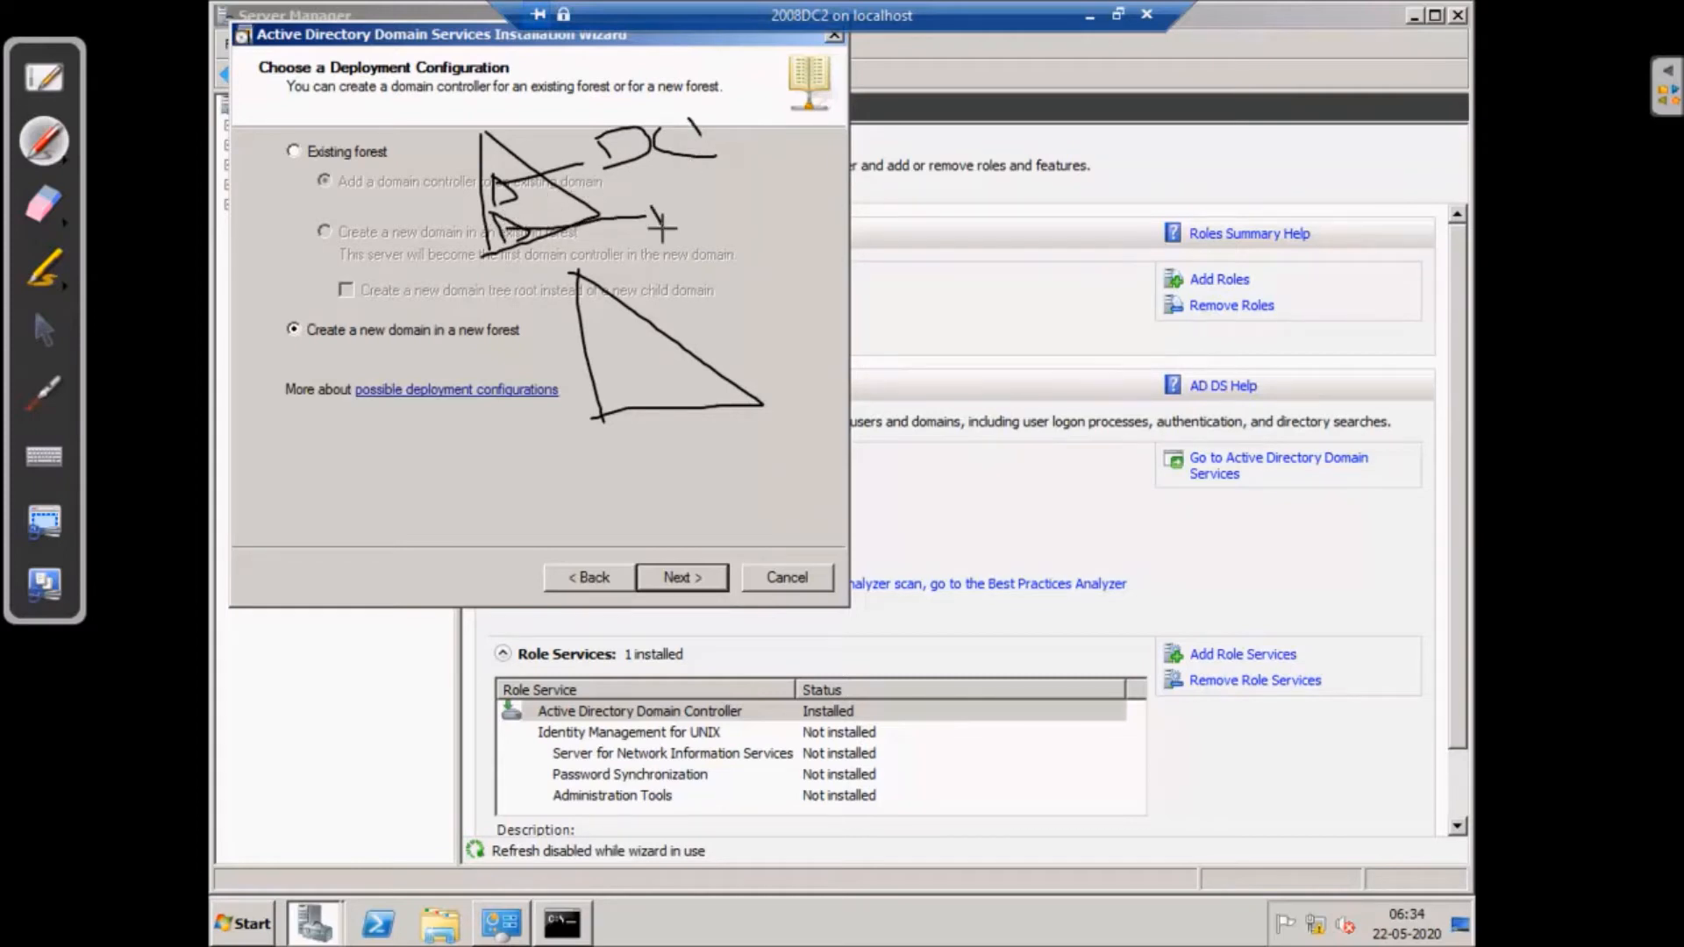
pyautogui.moveTo(645, 211); pyautogui.dragTo(662, 249)
pyautogui.moveTo(712, 186)
pyautogui.mouseDown()
pyautogui.moveTo(729, 215)
pyautogui.moveTo(783, 207)
pyautogui.mouseUp()
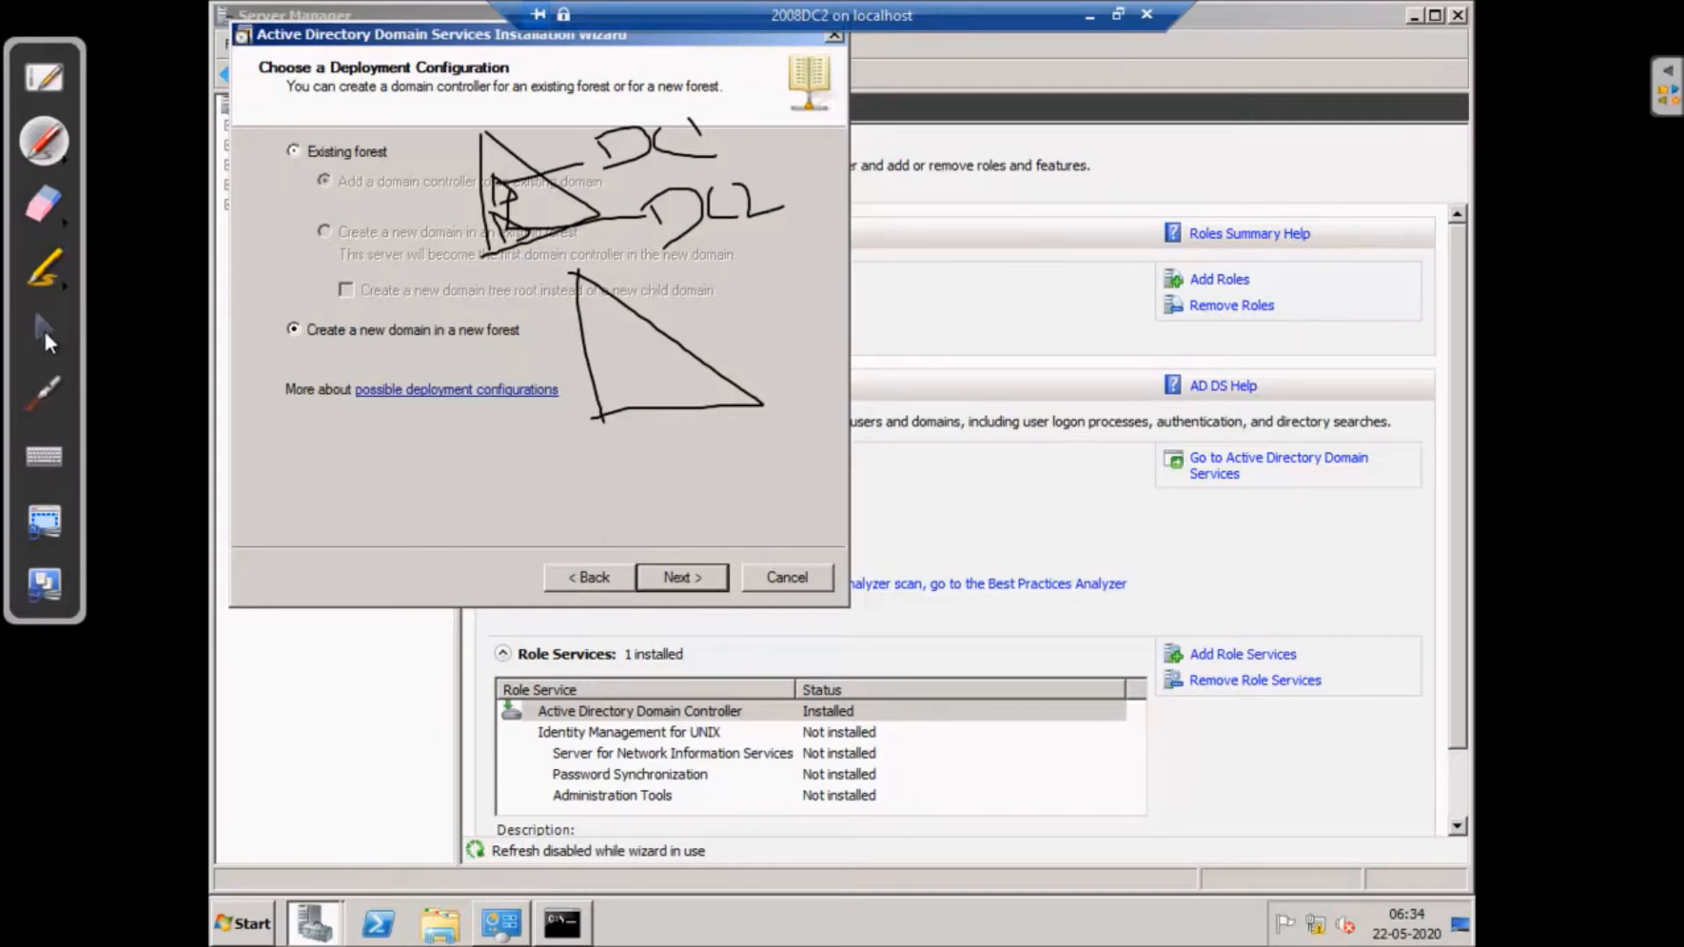
pyautogui.click(44, 330)
# - Select Existing forest and erase the sketch
pyautogui.click(293, 151)
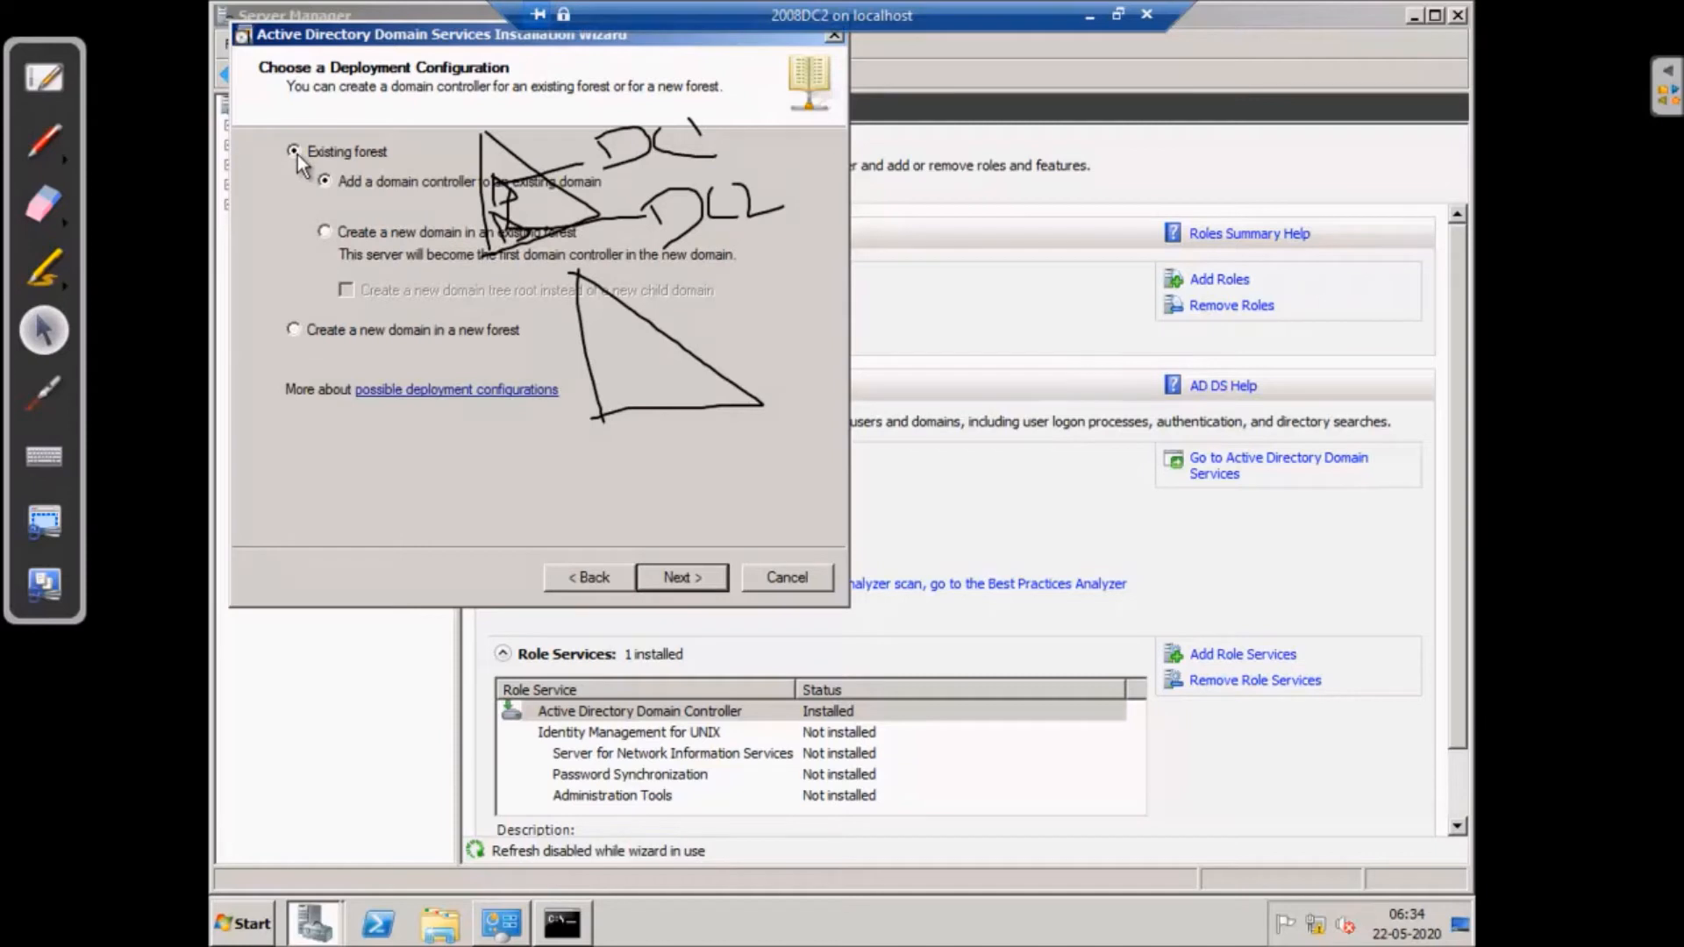
pyautogui.click(44, 204)
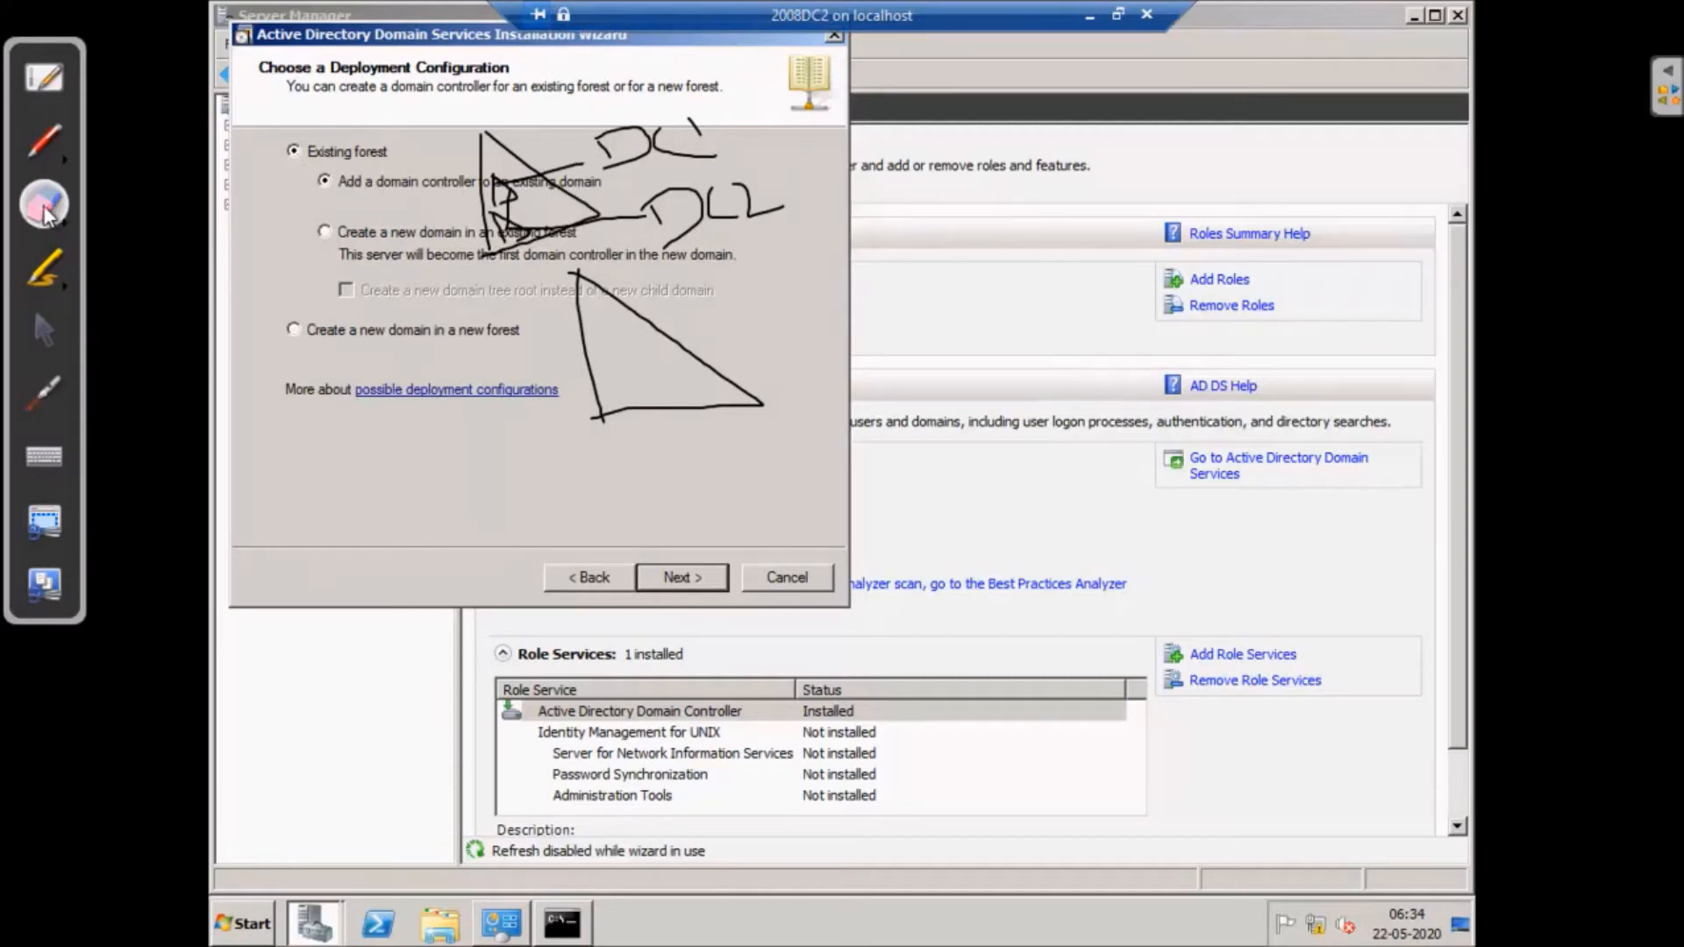
pyautogui.moveTo(508, 188)
pyautogui.mouseDown()
pyautogui.moveTo(547, 156)
pyautogui.moveTo(419, 279)
pyautogui.moveTo(711, 146)
pyautogui.moveTo(627, 266)
pyautogui.moveTo(614, 387)
pyautogui.moveTo(517, 276)
pyautogui.moveTo(449, 263)
pyautogui.mouseUp()
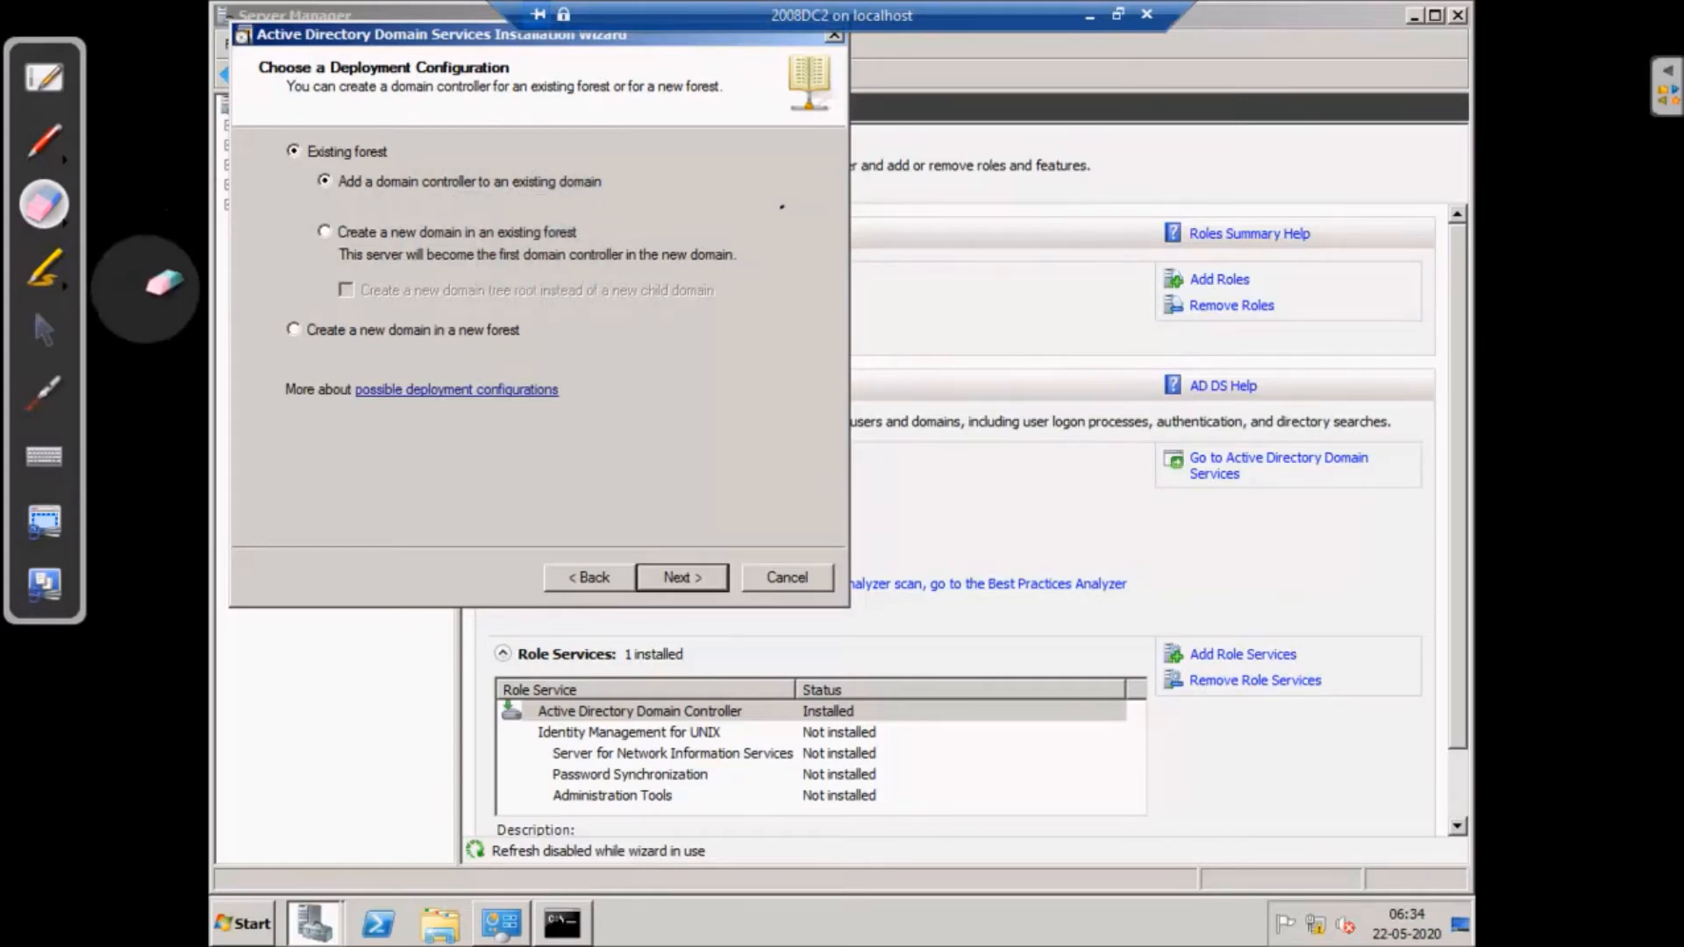
# - Sketch a figure beside the options and try creating a new domain in the existing forest
pyautogui.click(44, 141)
pyautogui.moveTo(537, 231); pyautogui.dragTo(535, 351)
pyautogui.moveTo(527, 236)
pyautogui.mouseDown()
pyautogui.moveTo(631, 321)
pyautogui.moveTo(507, 365)
pyautogui.moveTo(514, 453)
pyautogui.moveTo(481, 490)
pyautogui.moveTo(631, 502)
pyautogui.moveTo(478, 519)
pyautogui.mouseUp()
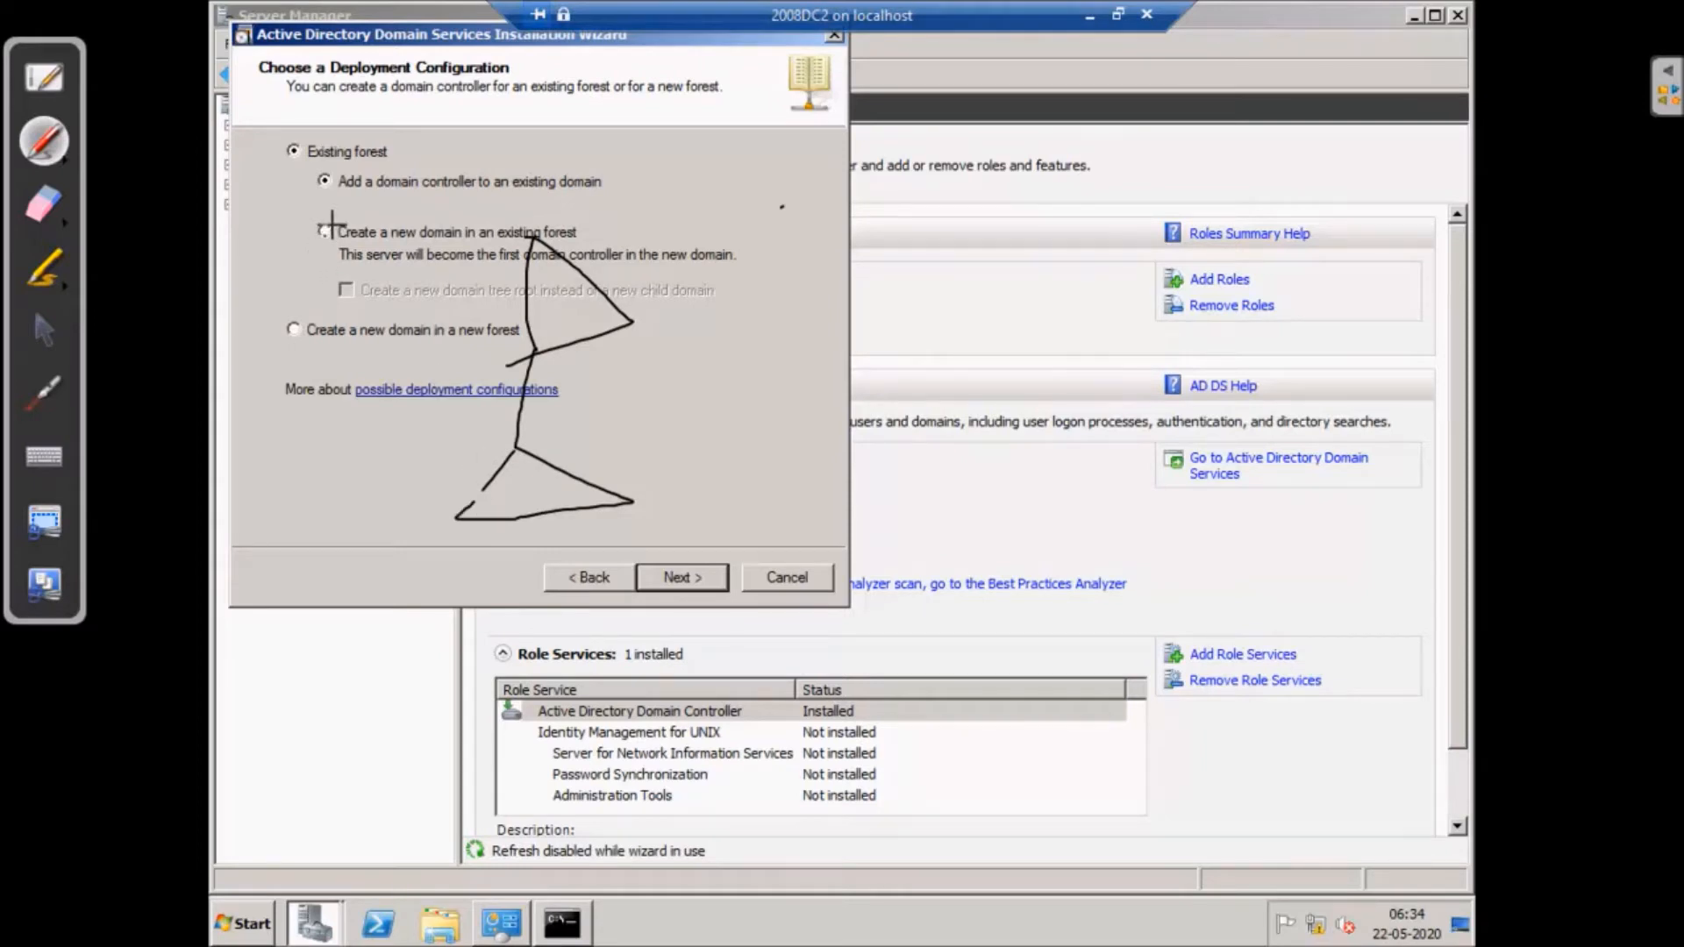
pyautogui.click(44, 330)
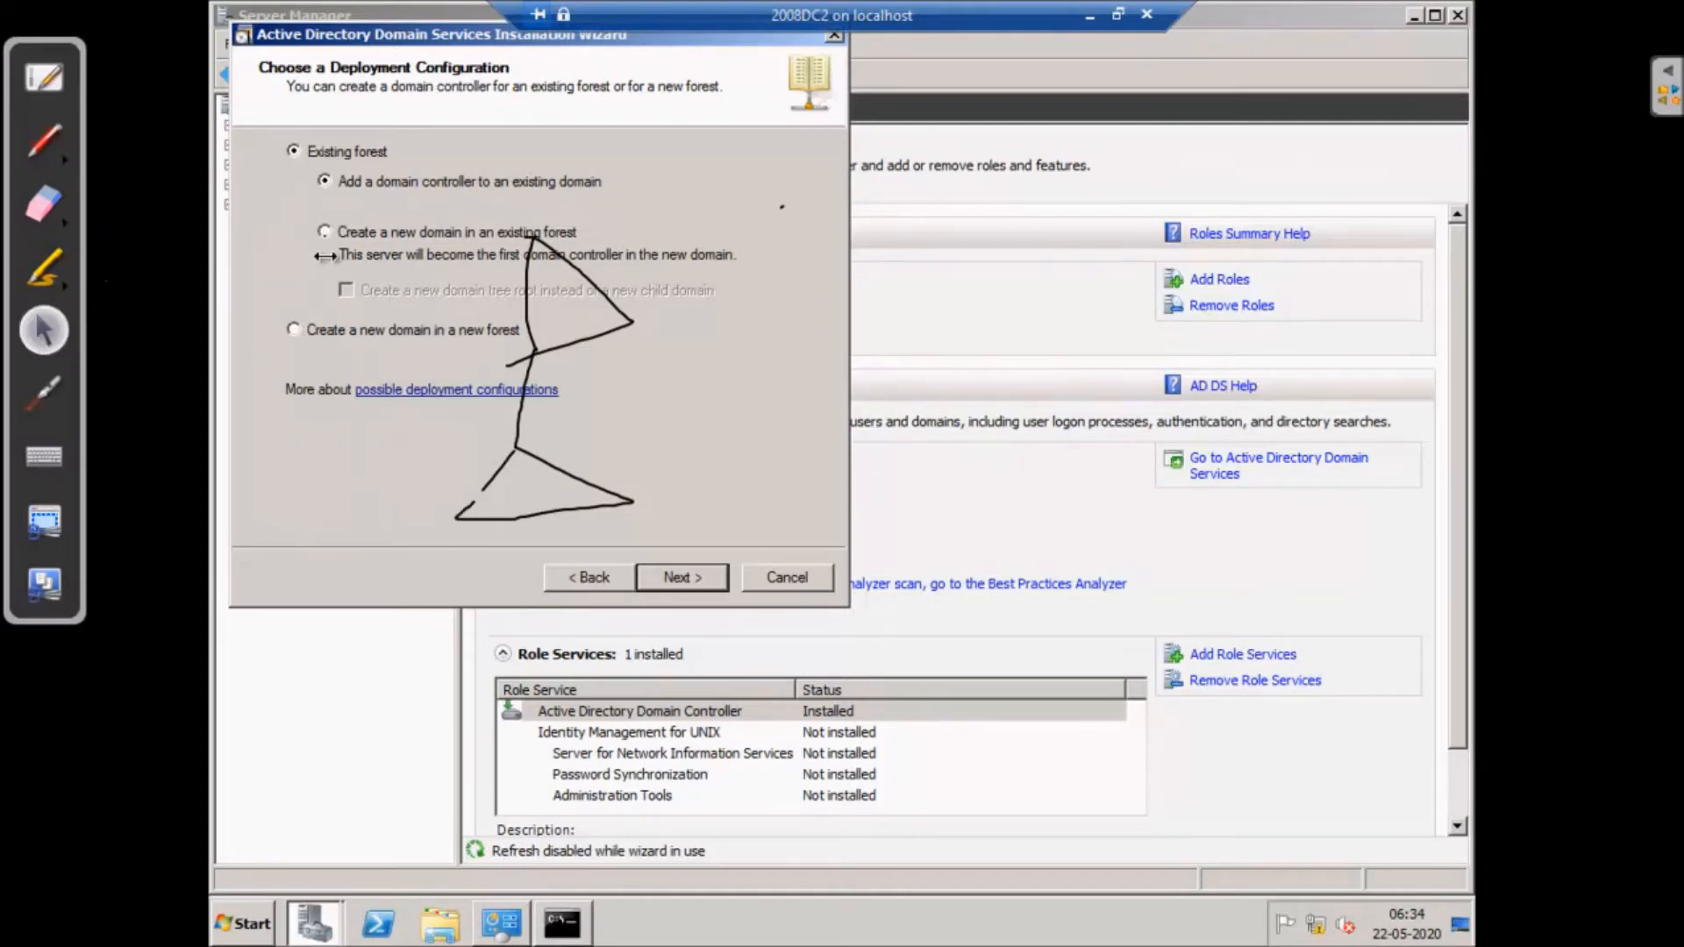
pyautogui.click(325, 232)
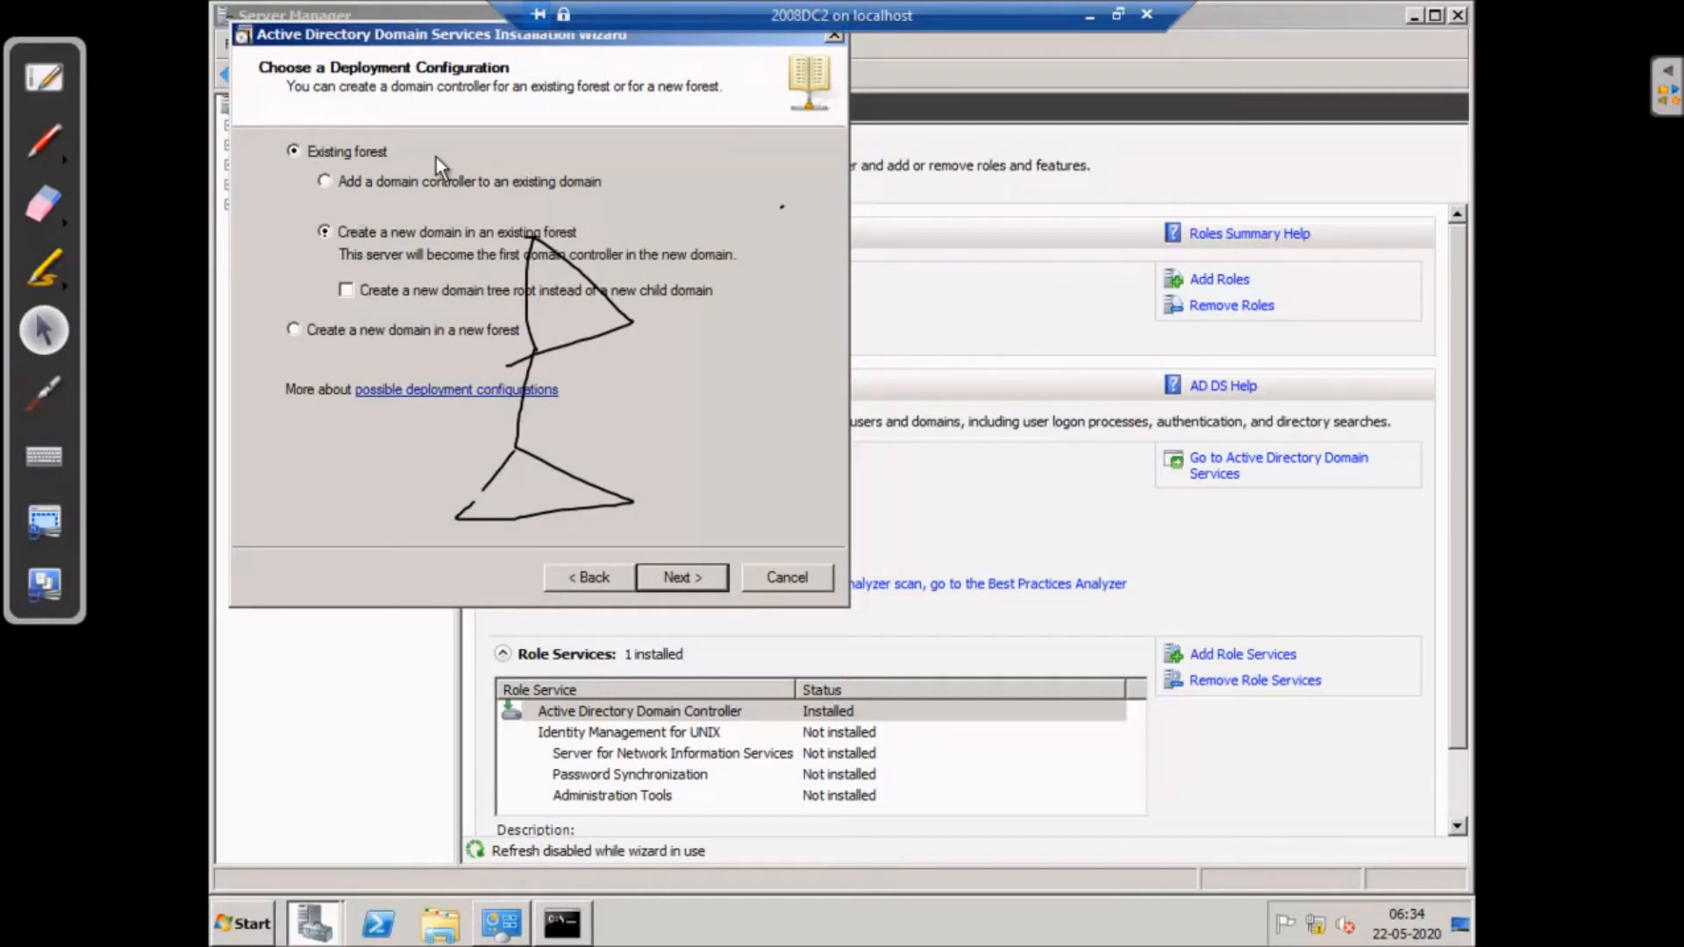
# - Extend the explanatory sketch with a triangle and a DC2 label
pyautogui.click(44, 140)
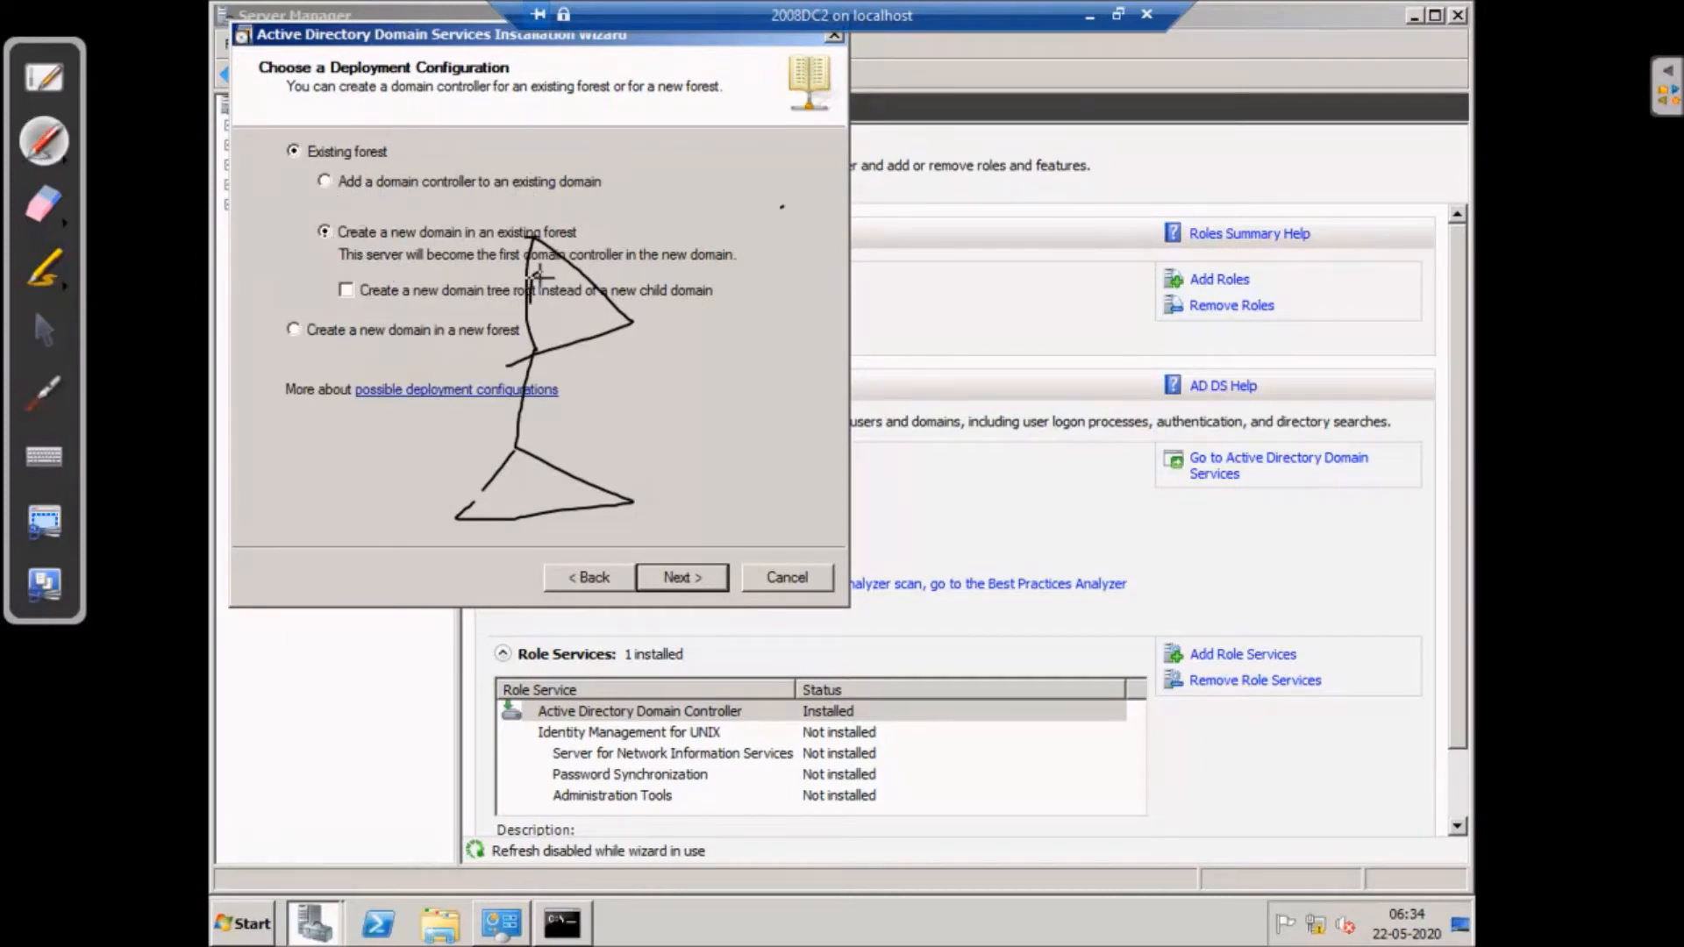
pyautogui.moveTo(540, 273)
pyautogui.mouseDown()
pyautogui.moveTo(550, 289)
pyautogui.moveTo(531, 305)
pyautogui.moveTo(640, 218)
pyautogui.mouseUp()
pyautogui.moveTo(538, 317)
pyautogui.mouseDown()
pyautogui.moveTo(546, 358)
pyautogui.moveTo(702, 291)
pyautogui.mouseUp()
pyautogui.click(655, 241)
pyautogui.moveTo(662, 232); pyautogui.dragTo(699, 305)
pyautogui.moveTo(741, 199)
pyautogui.mouseDown()
pyautogui.moveTo(794, 231)
pyautogui.moveTo(825, 209)
pyautogui.mouseUp()
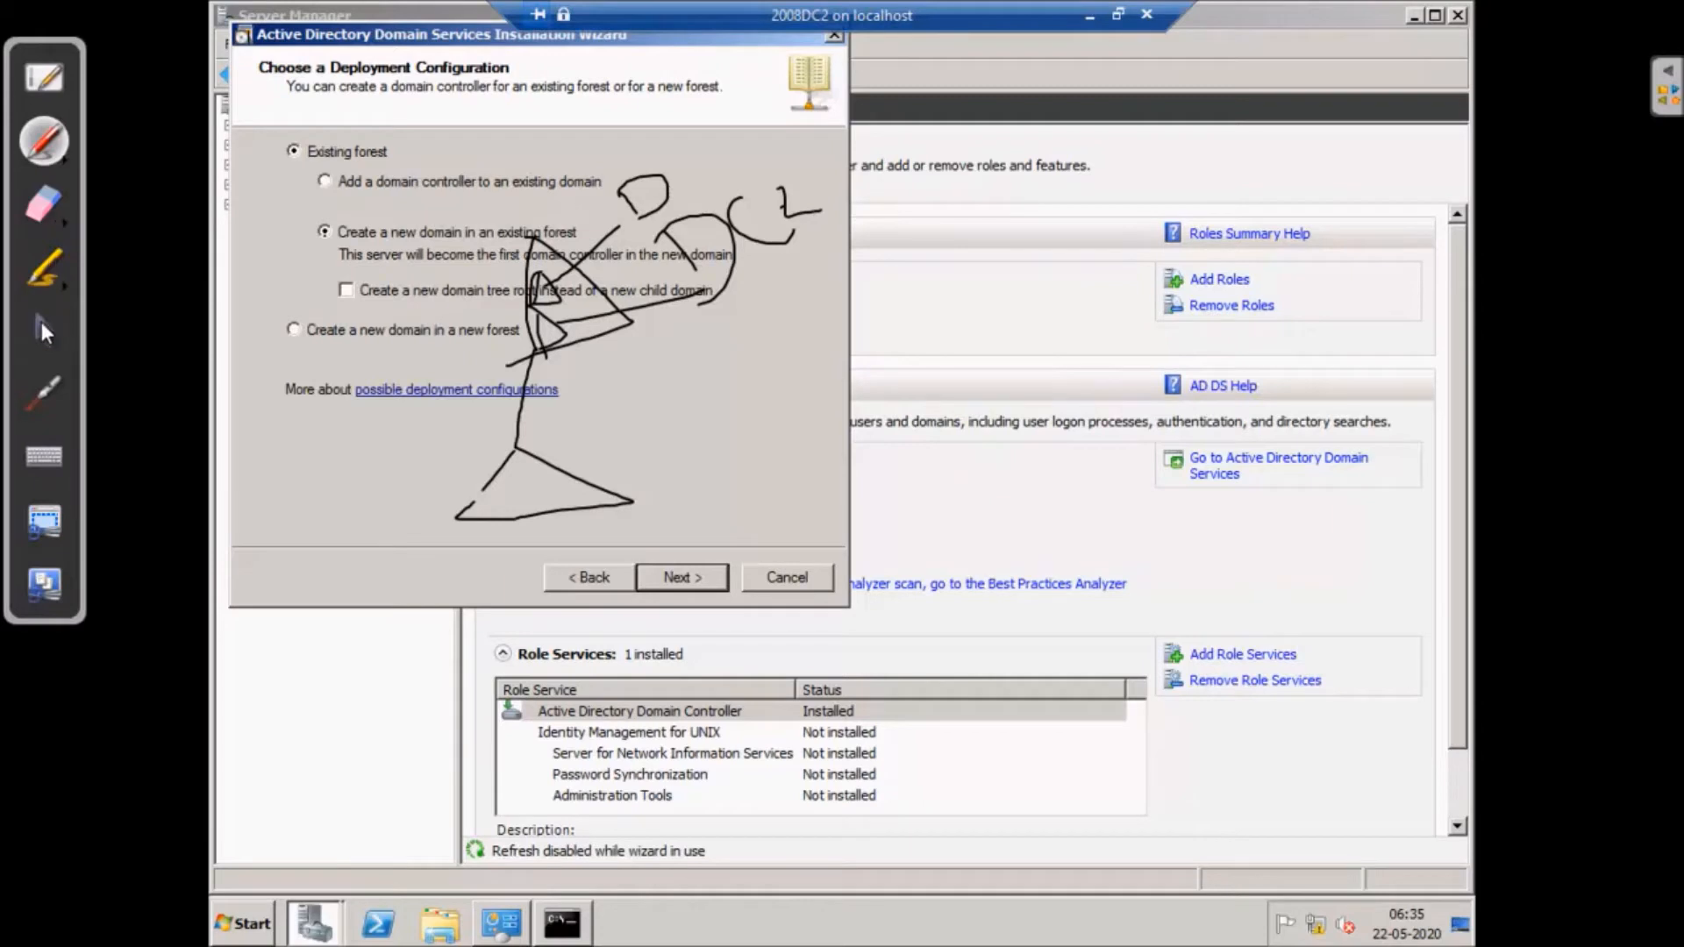
pyautogui.click(40, 323)
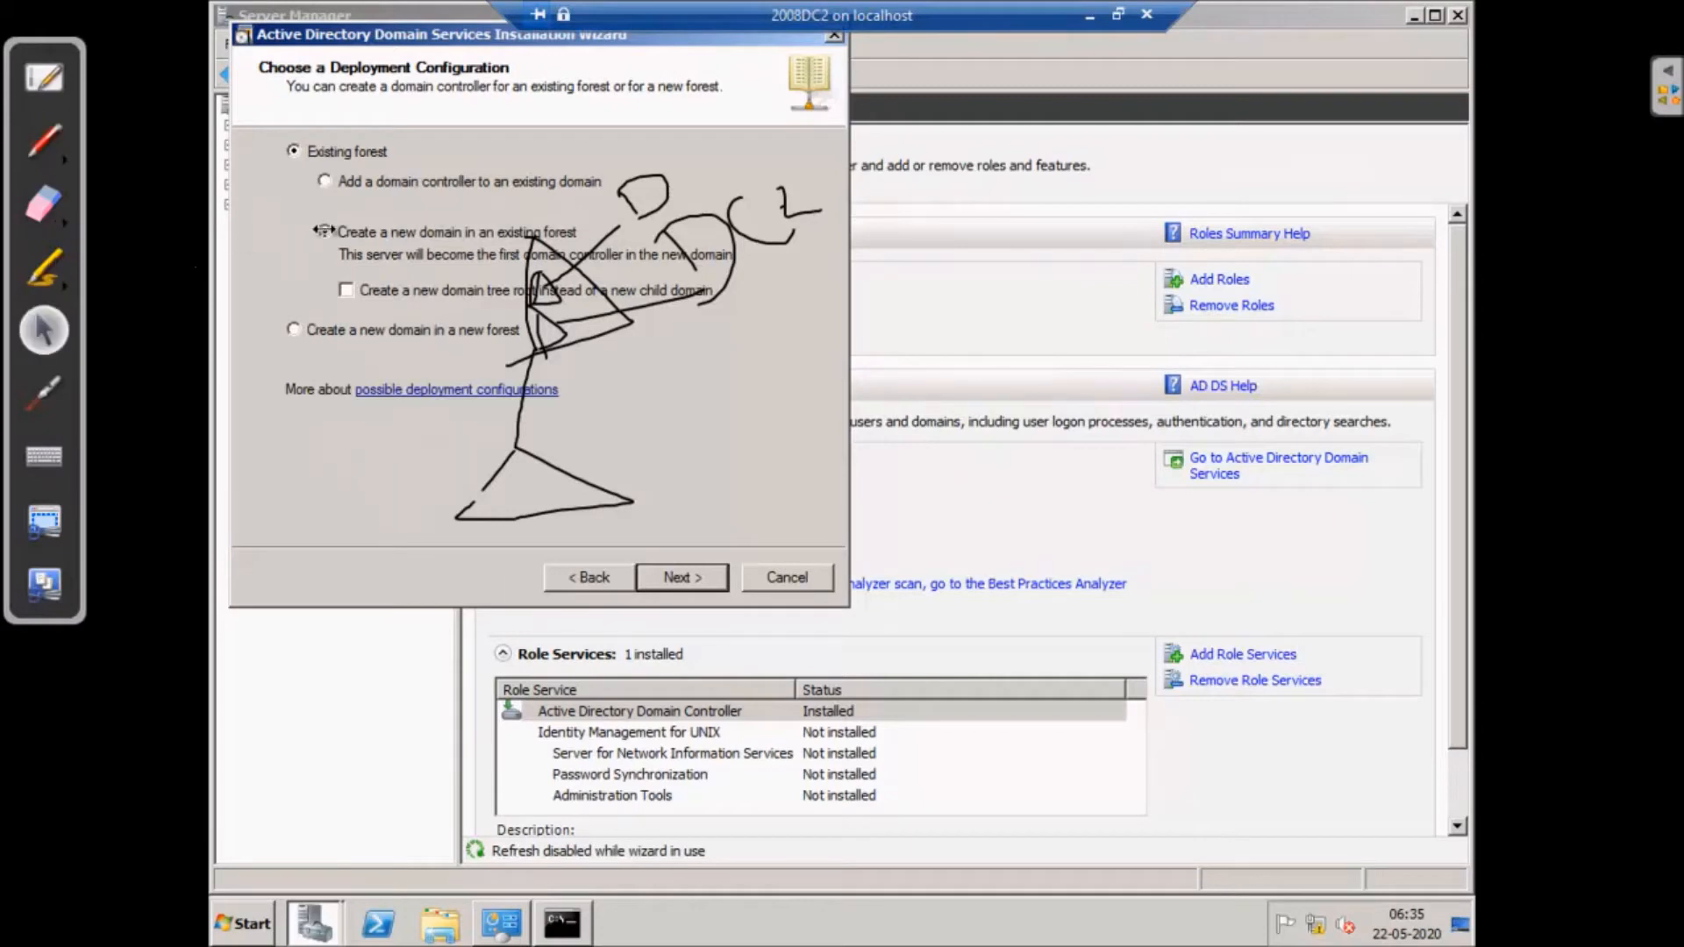
# - Select Add a domain controller to an existing domain, erase the sketch, and continue
pyautogui.click(333, 182)
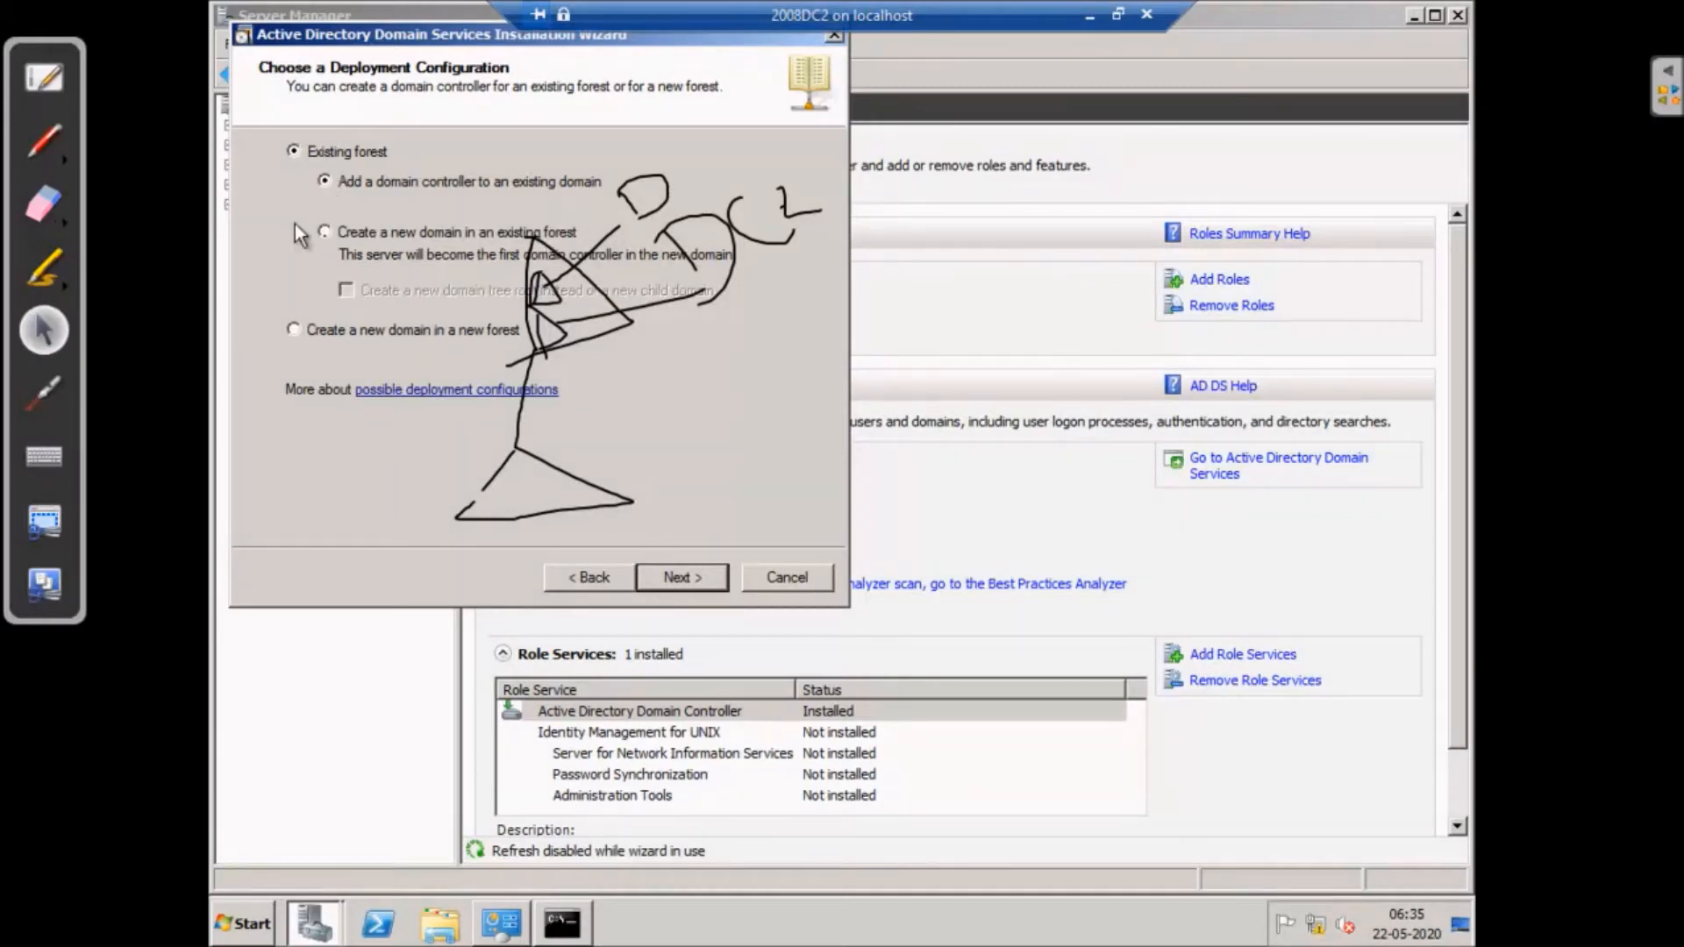
pyautogui.click(44, 207)
pyautogui.moveTo(661, 292)
pyautogui.mouseDown()
pyautogui.moveTo(696, 181)
pyautogui.moveTo(466, 505)
pyautogui.moveTo(536, 349)
pyautogui.mouseUp()
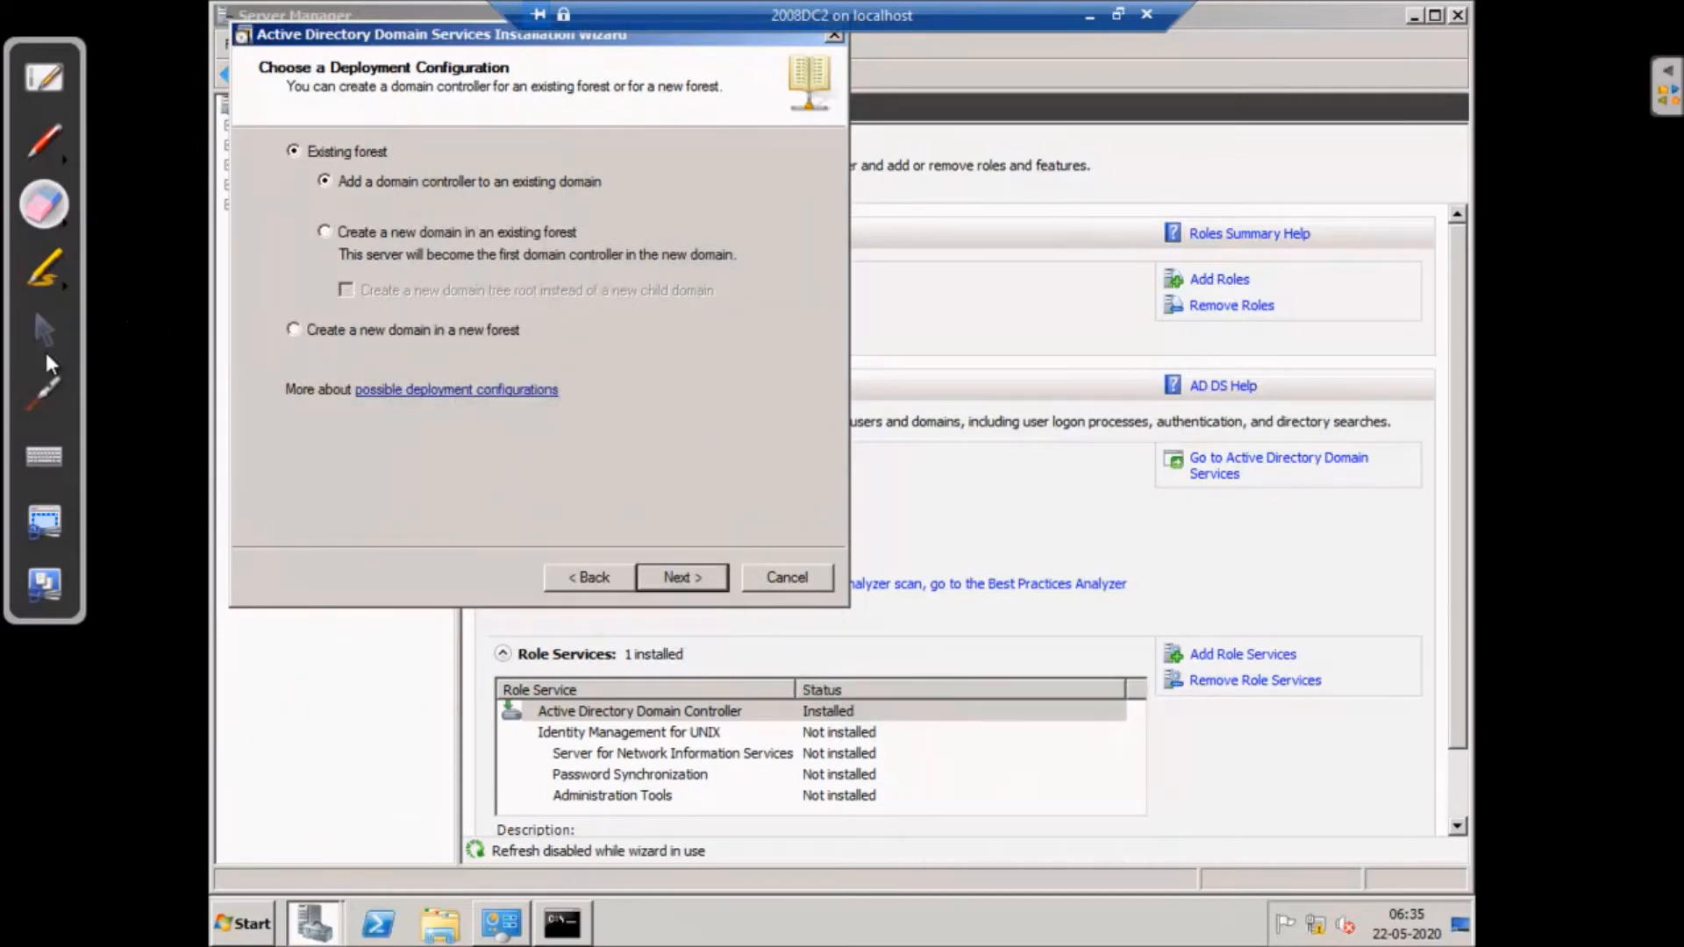
pyautogui.click(44, 332)
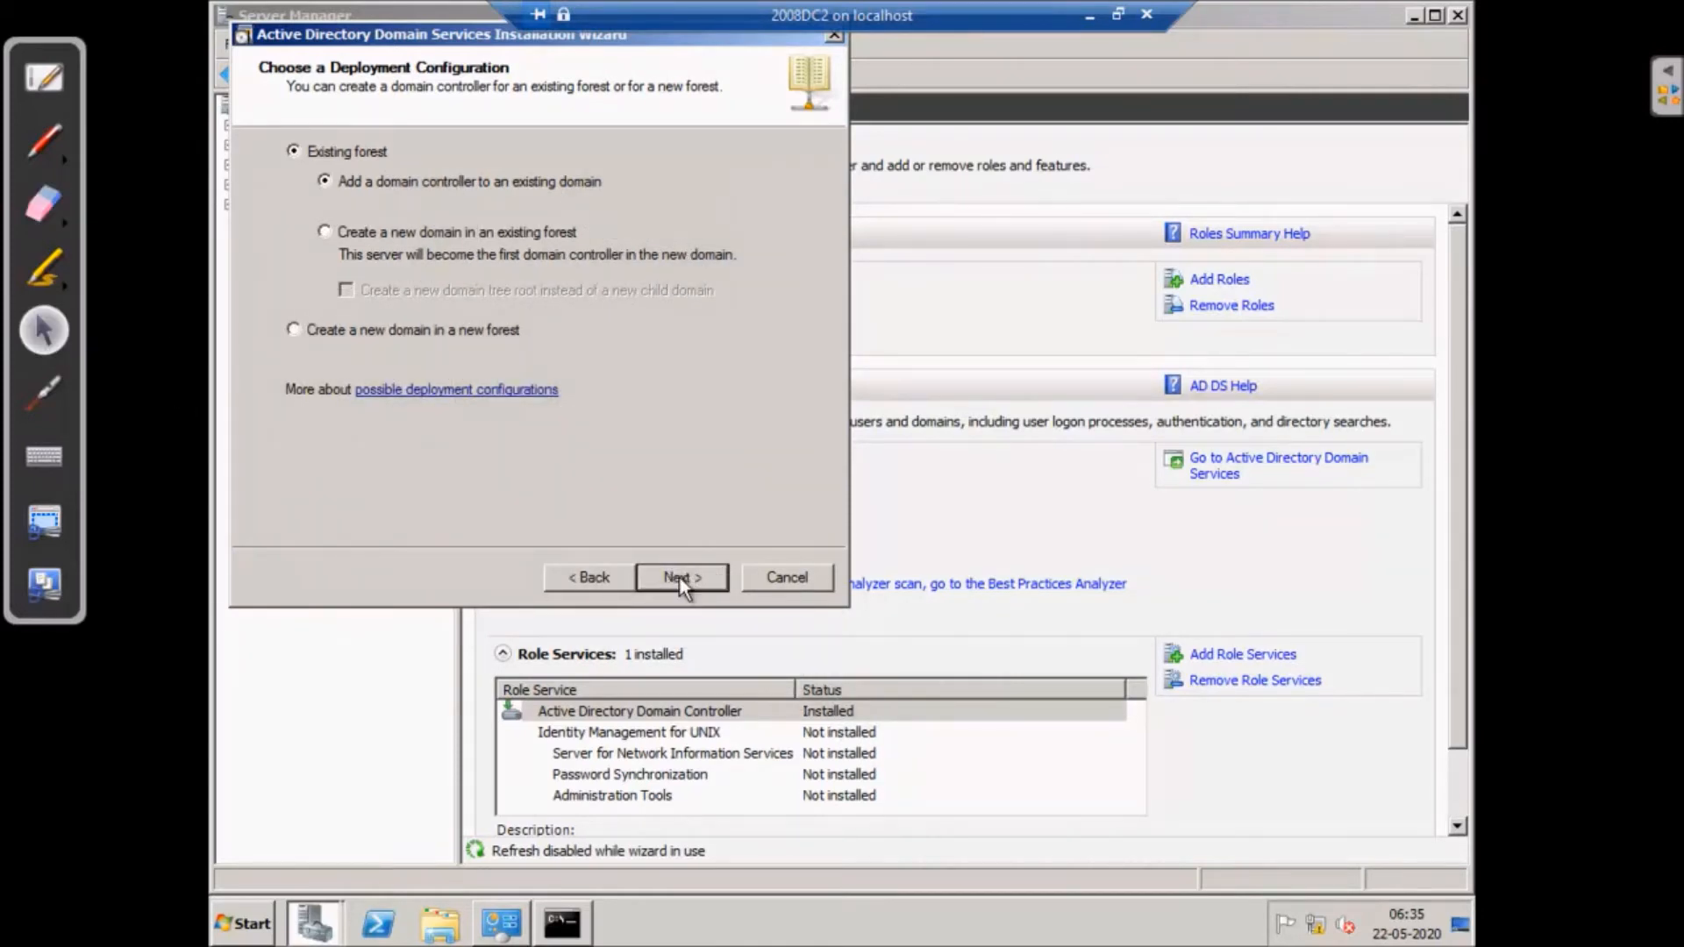
pyautogui.click(678, 579)
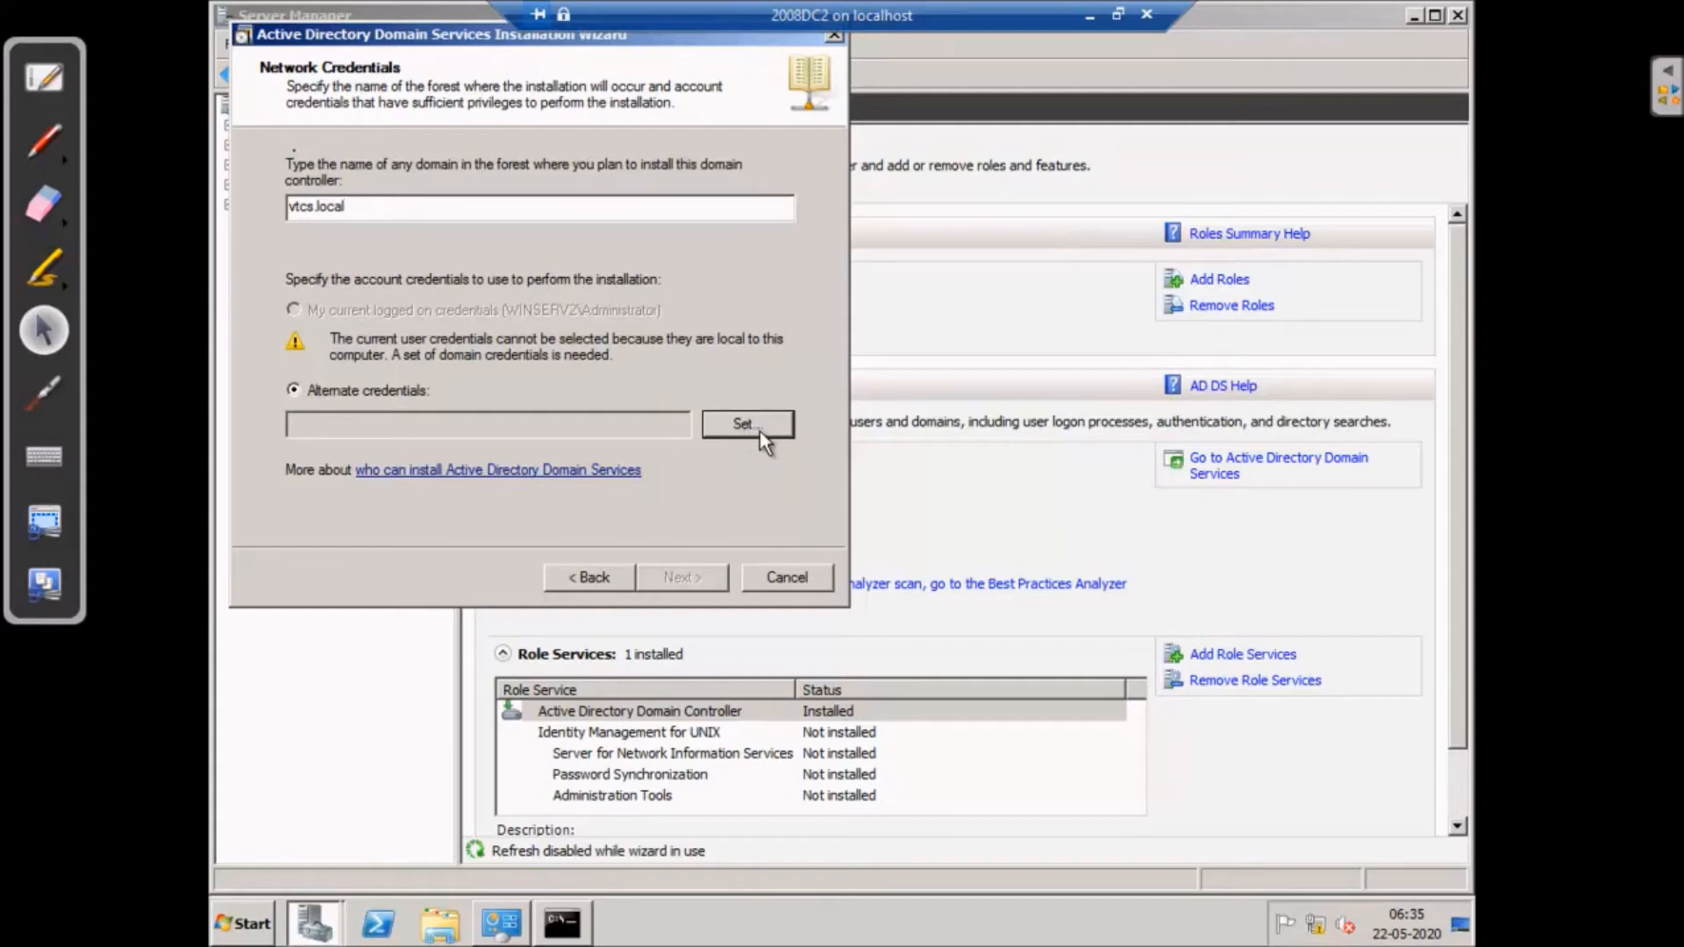
# - Set the vtcs.local administrator user name and password as credentials and continue
pyautogui.click(757, 426)
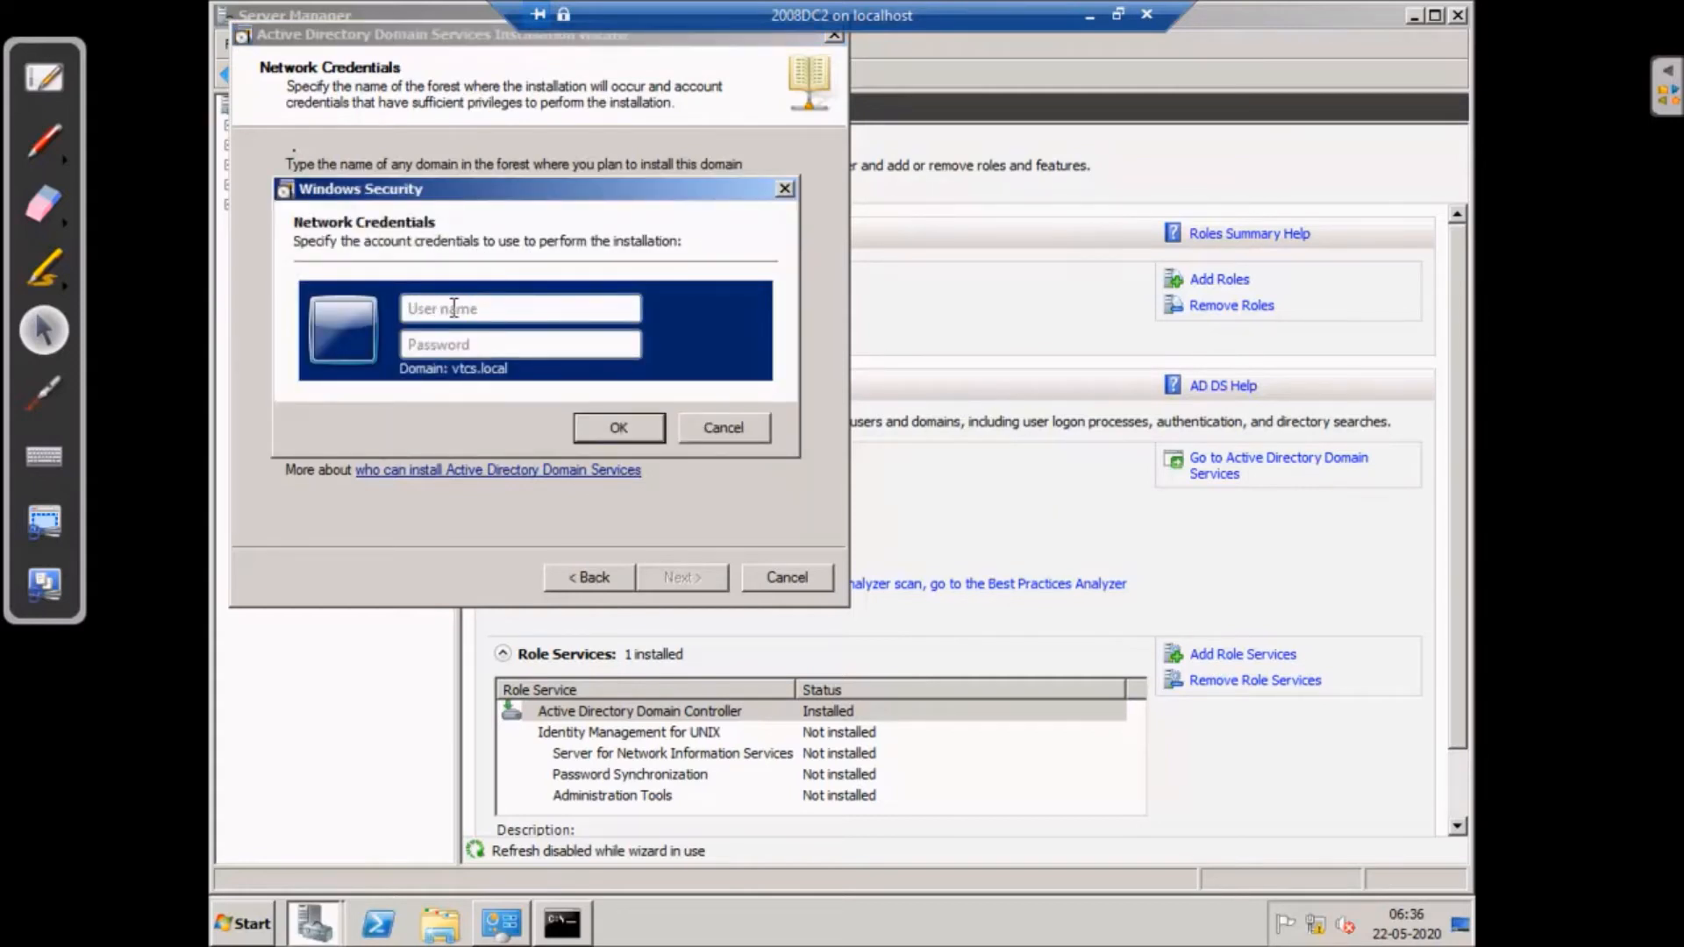
pyautogui.write('administrator')
pyautogui.press('Tab')
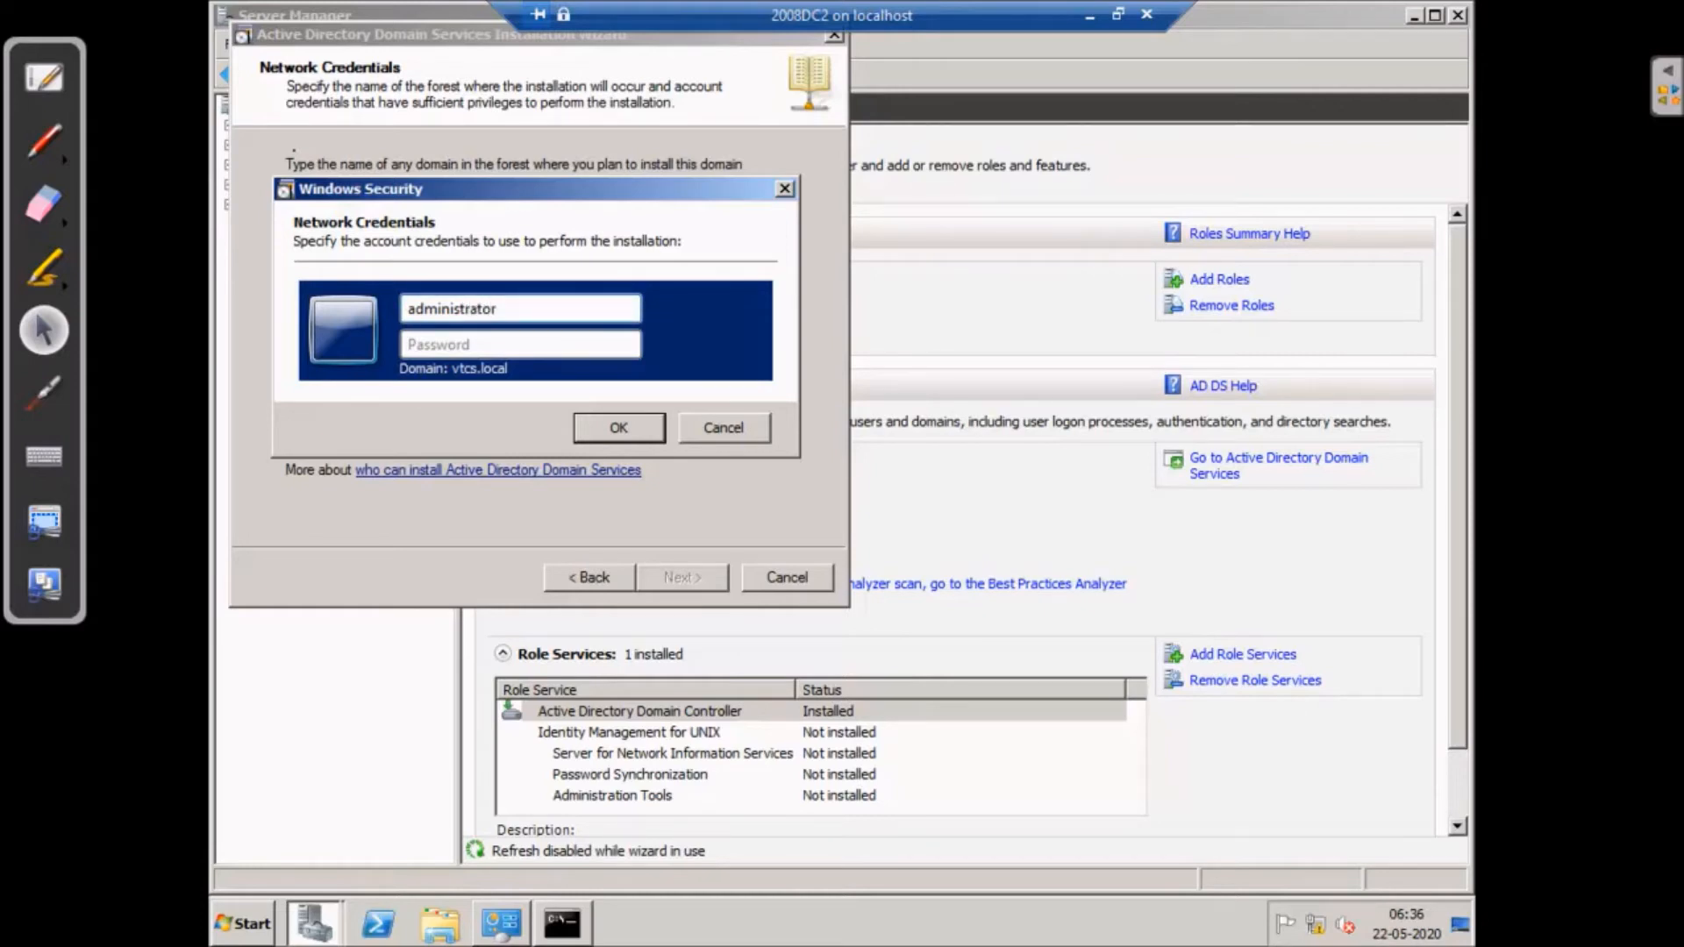
pyautogui.write('P')
pyautogui.click(616, 428)
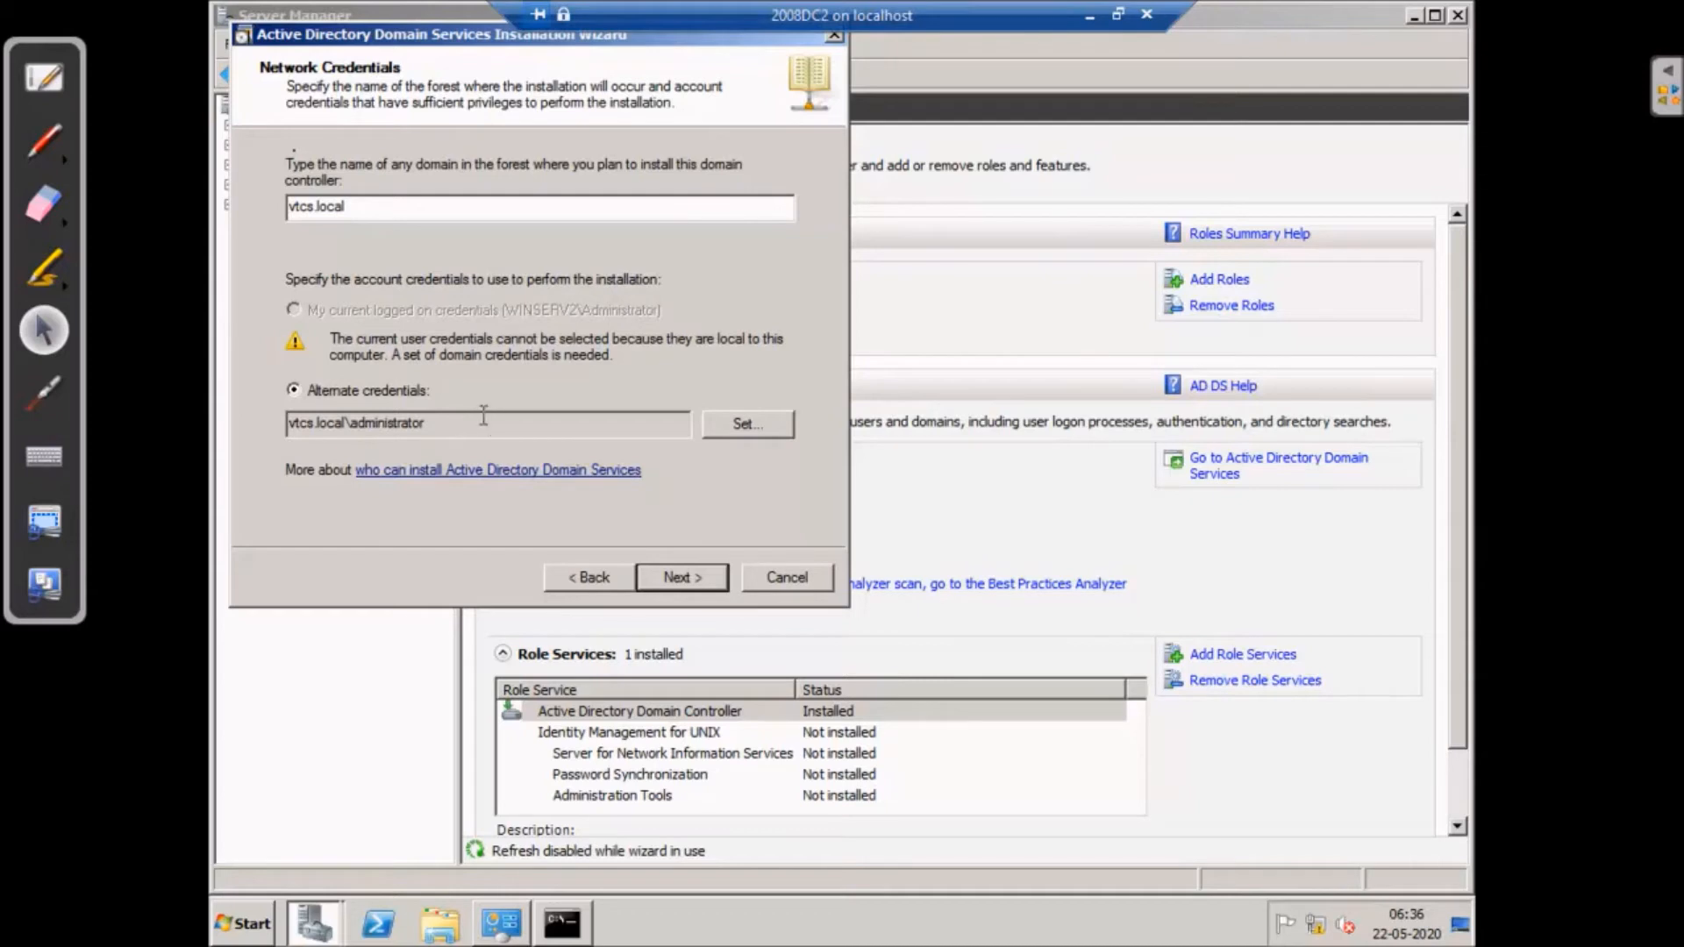
pyautogui.click(681, 577)
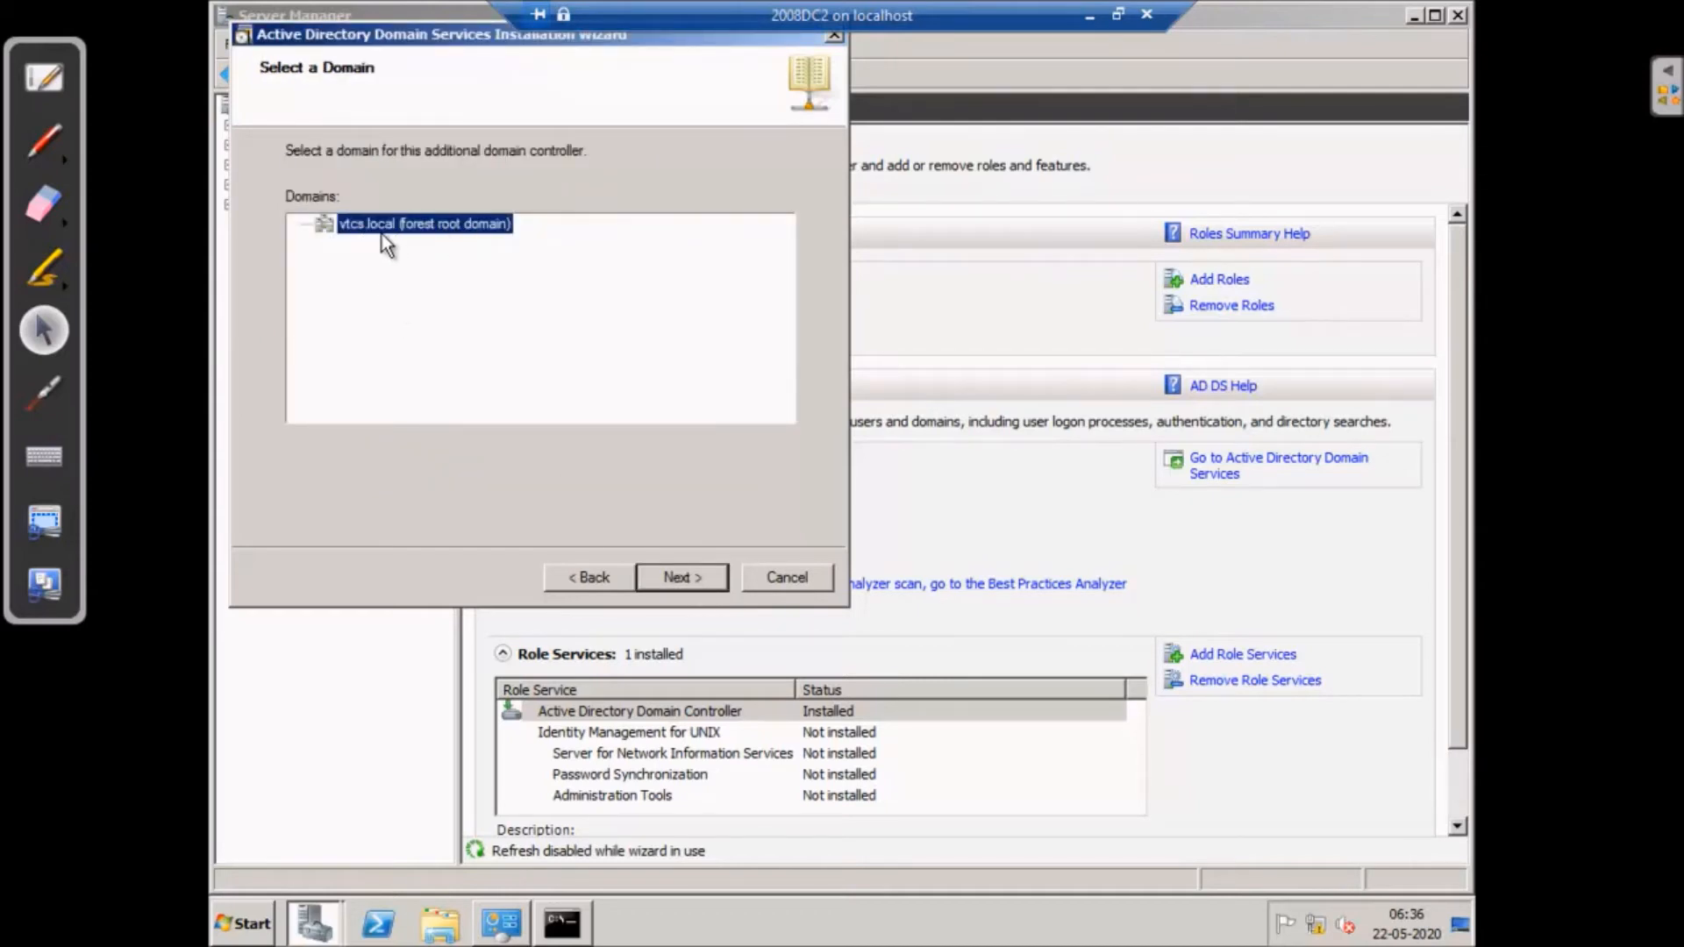
# - Accept vtcs.local (forest root domain) and the Chennai site
pyautogui.click(694, 575)
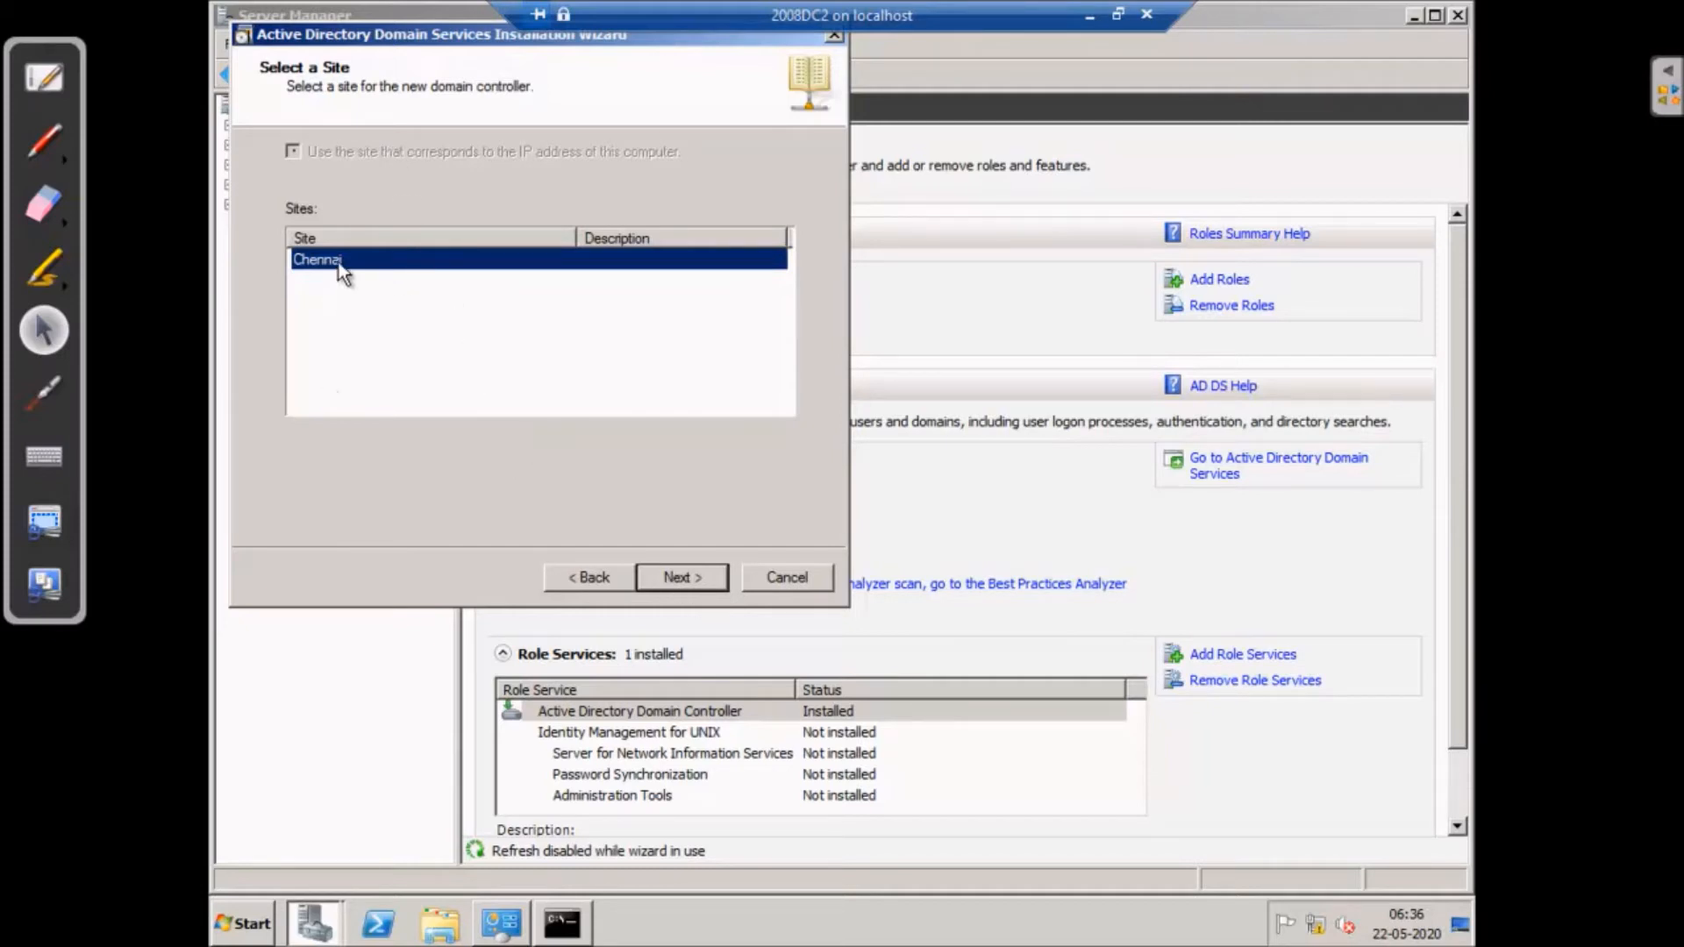
pyautogui.click(681, 578)
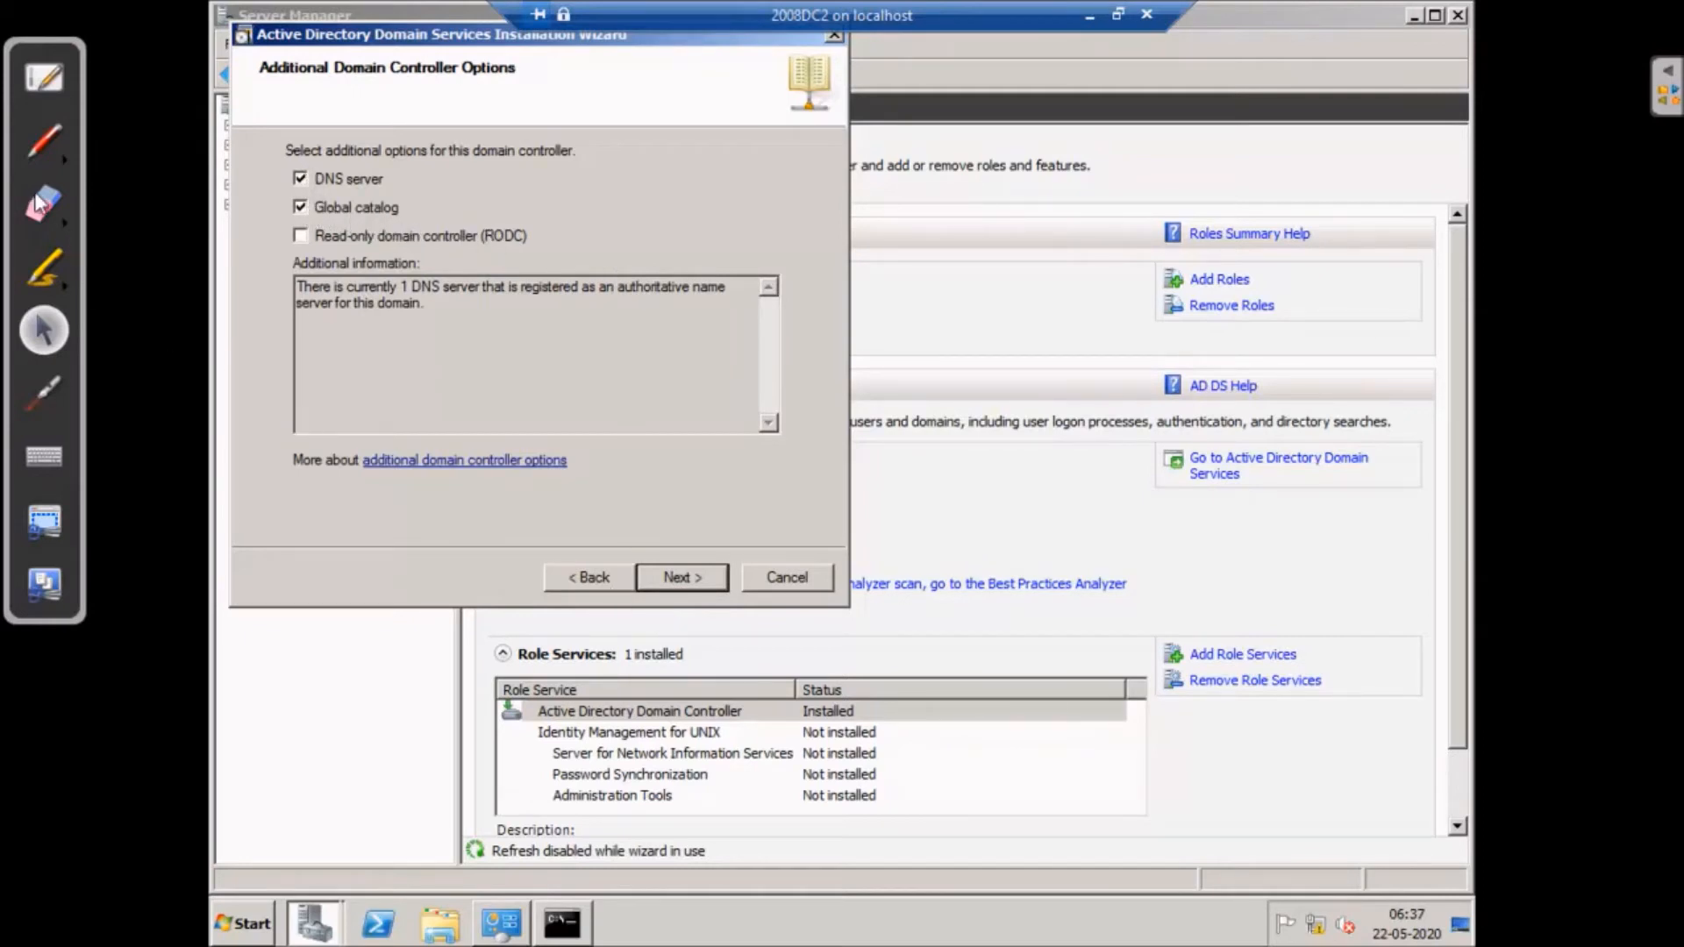
# - Sketch boxes and connecting lines over the Additional Domain Controller Options to explain them
pyautogui.click(34, 150)
pyautogui.moveTo(562, 191)
pyautogui.mouseDown()
pyautogui.moveTo(579, 231)
pyautogui.moveTo(631, 219)
pyautogui.moveTo(541, 232)
pyautogui.mouseUp()
pyautogui.moveTo(656, 141); pyautogui.dragTo(693, 193)
pyautogui.moveTo(655, 138)
pyautogui.mouseDown()
pyautogui.moveTo(764, 116)
pyautogui.moveTo(783, 185)
pyautogui.moveTo(690, 193)
pyautogui.mouseUp()
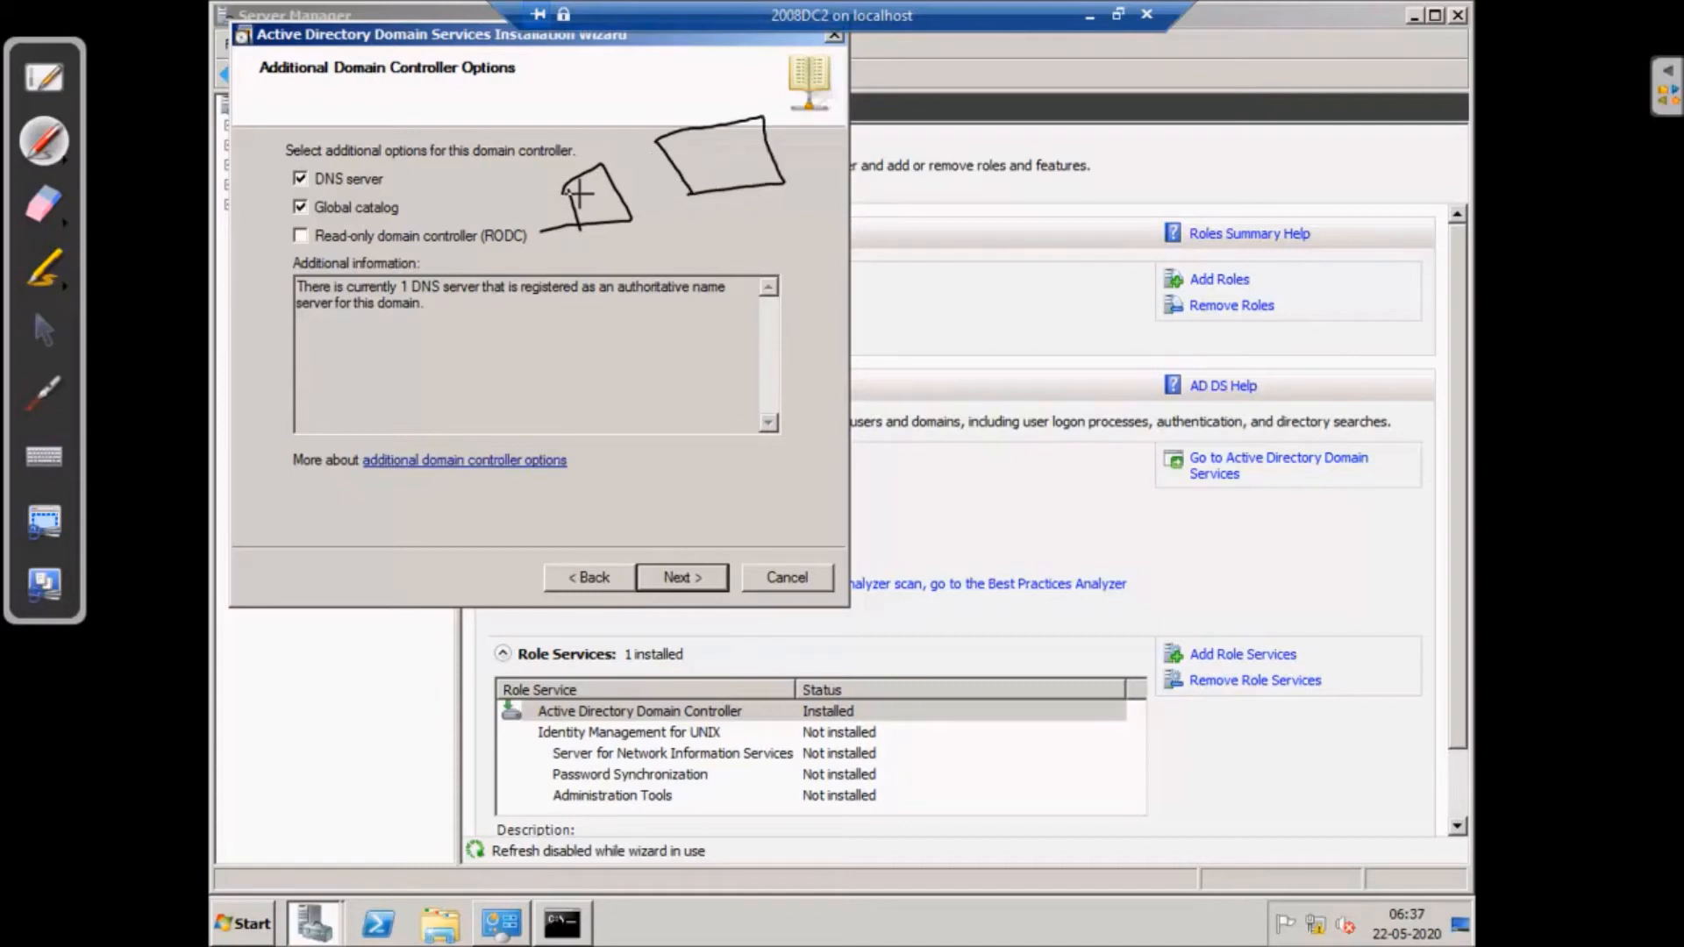
pyautogui.moveTo(582, 190); pyautogui.dragTo(587, 205)
pyautogui.moveTo(614, 186)
pyautogui.mouseDown()
pyautogui.moveTo(682, 165)
pyautogui.moveTo(688, 186)
pyautogui.mouseUp()
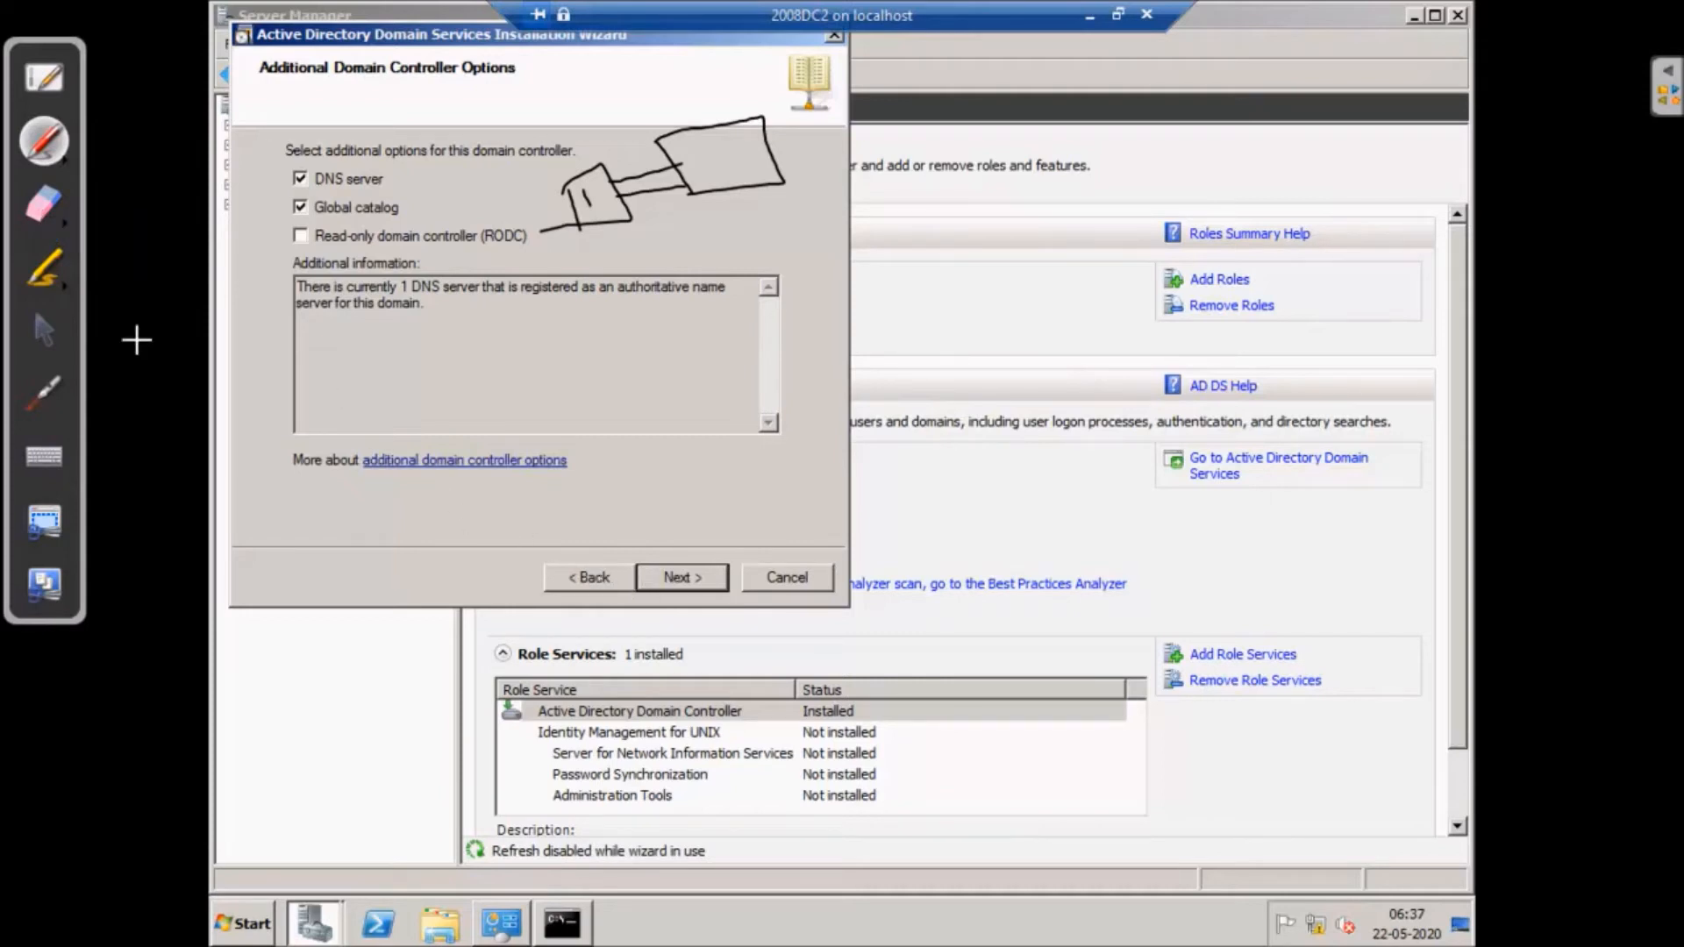
pyautogui.click(45, 332)
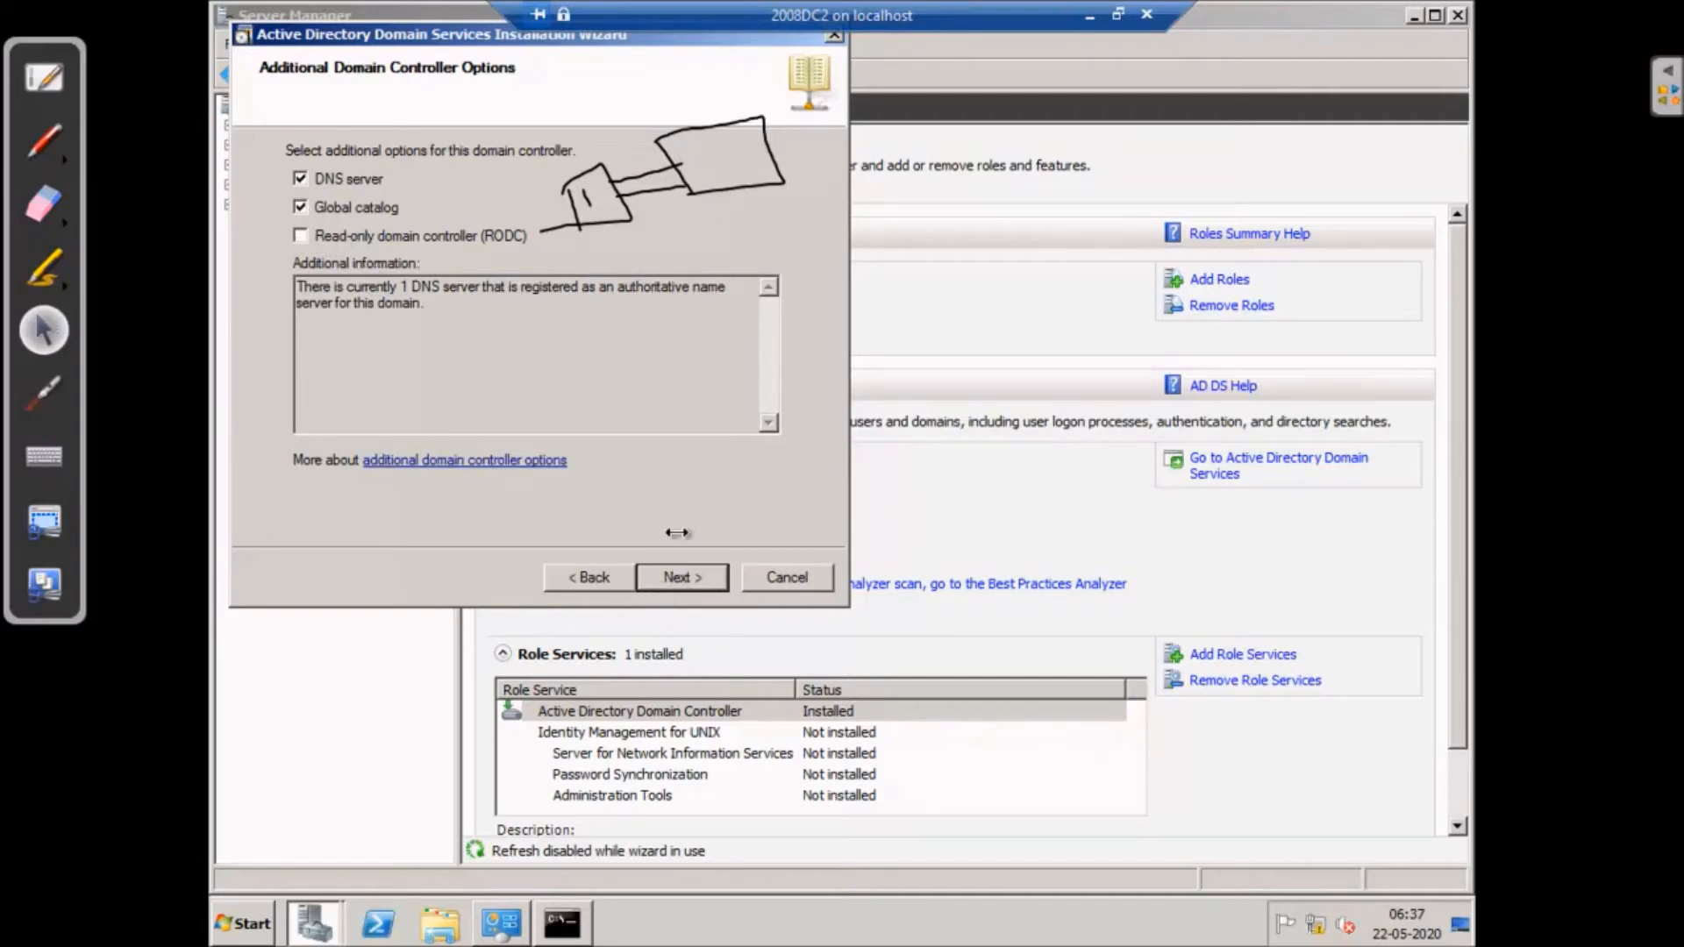
# - Continue with DNS server and Global catalog checked and accept the DNS delegation warning
pyautogui.click(690, 578)
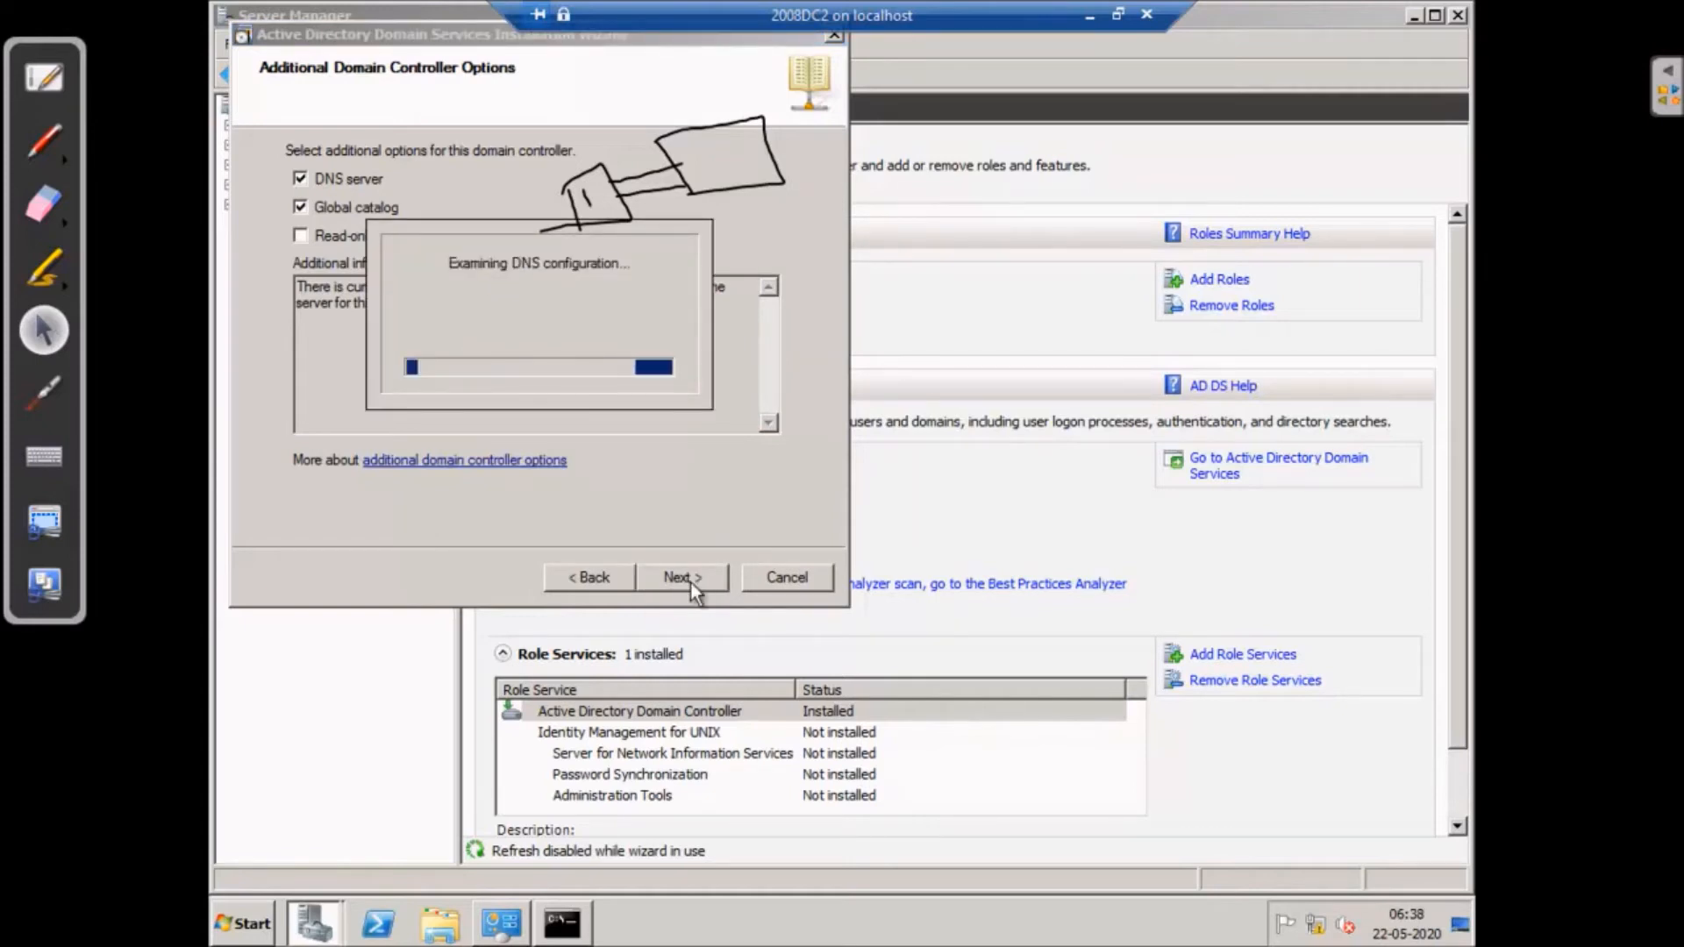
pyautogui.click(1093, 4)
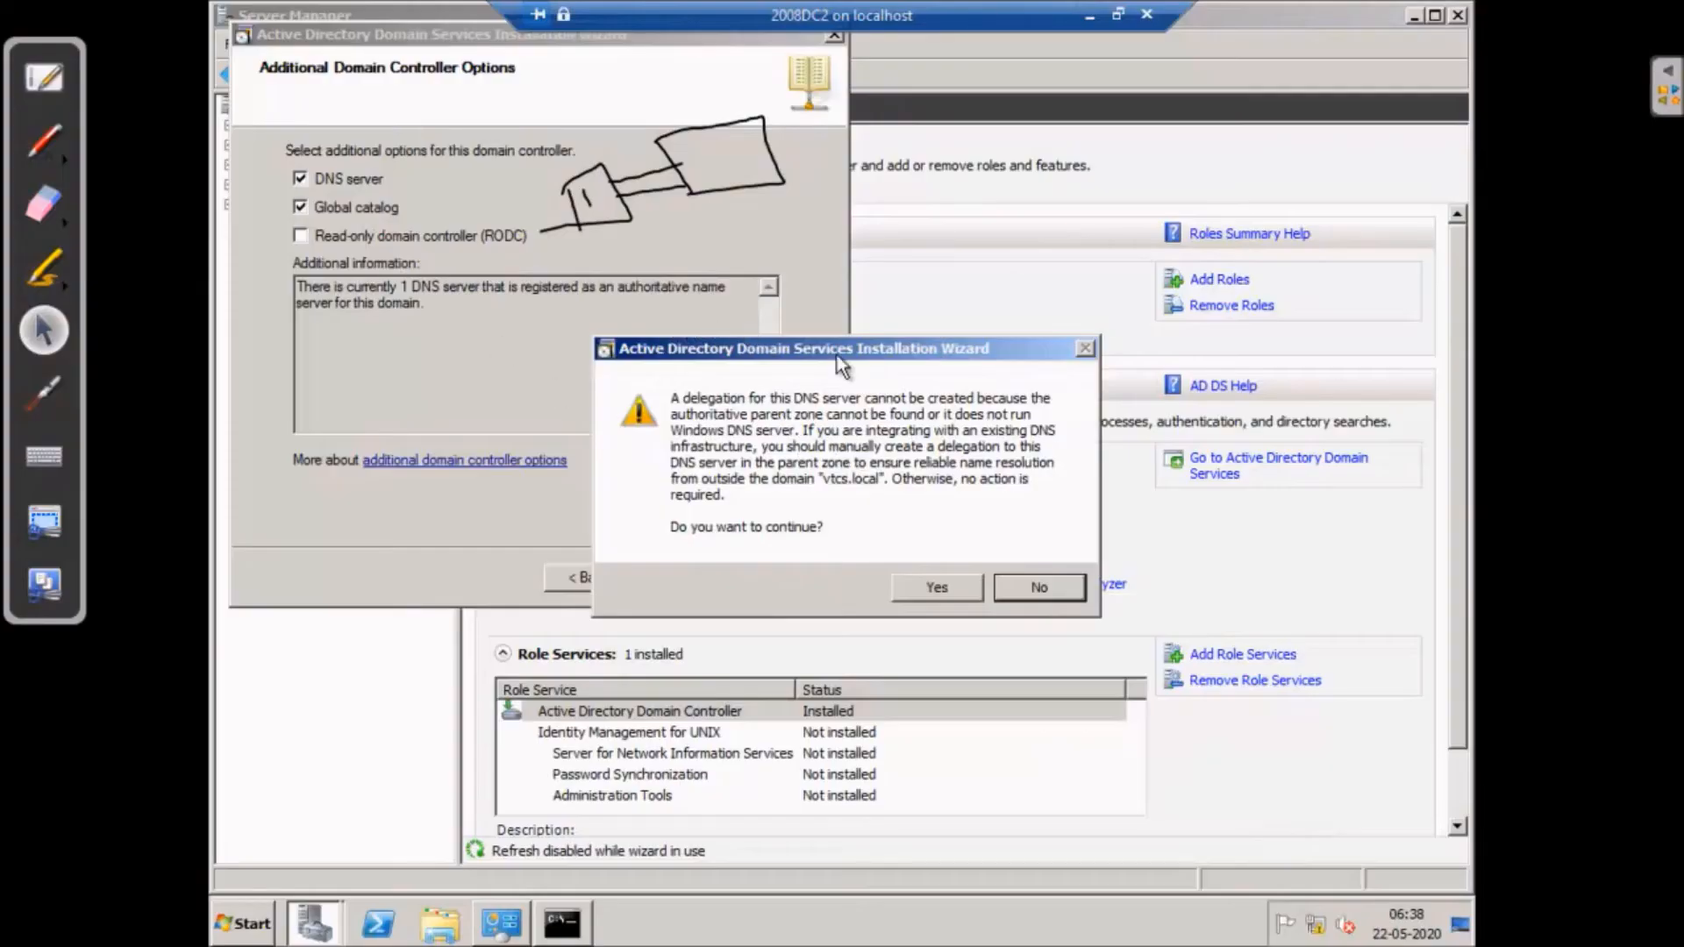
pyautogui.click(937, 589)
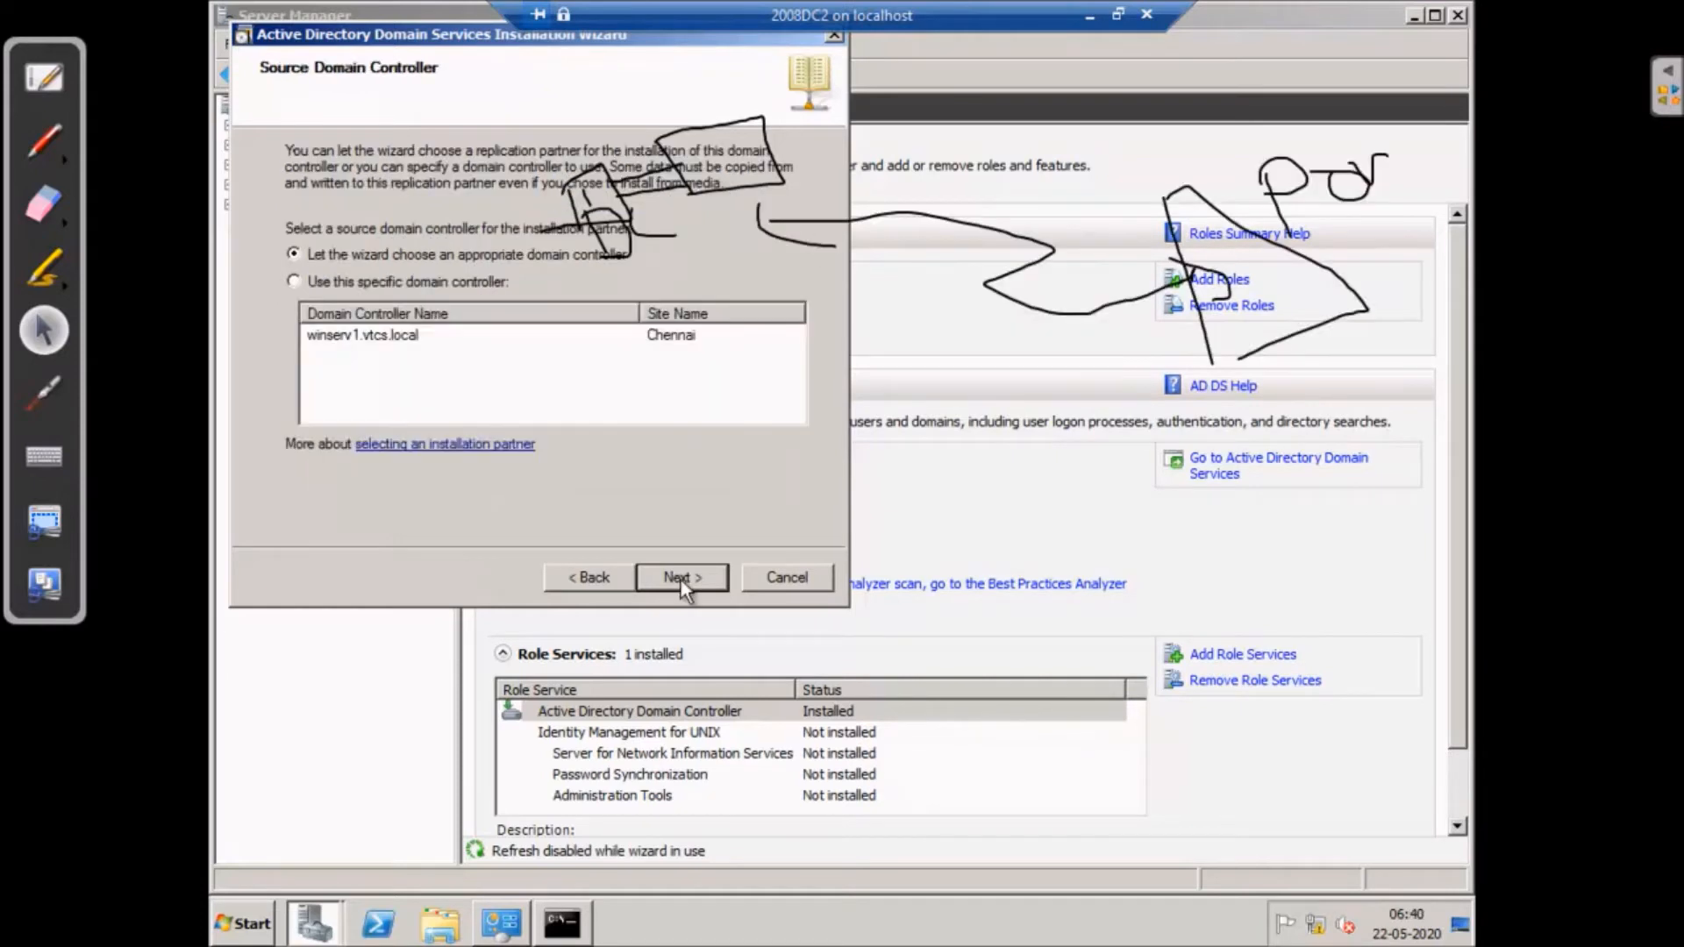
# - Use winserv1.vtcs.local as the specific source domain controller and continue
pyautogui.click(295, 282)
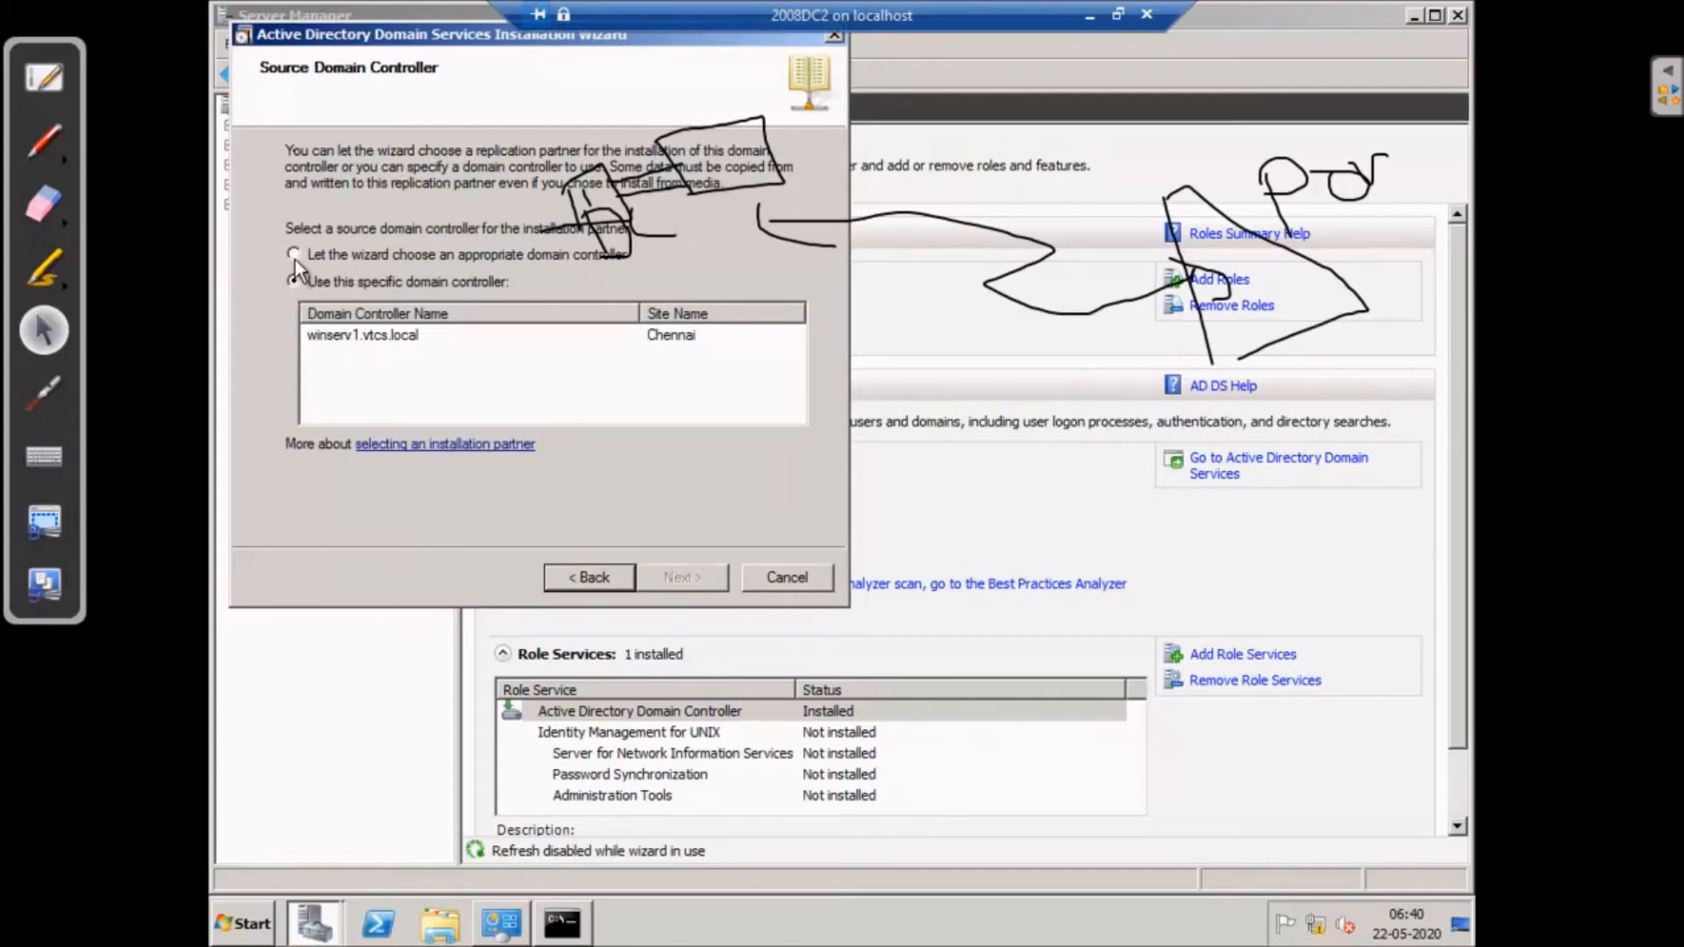
pyautogui.click(333, 335)
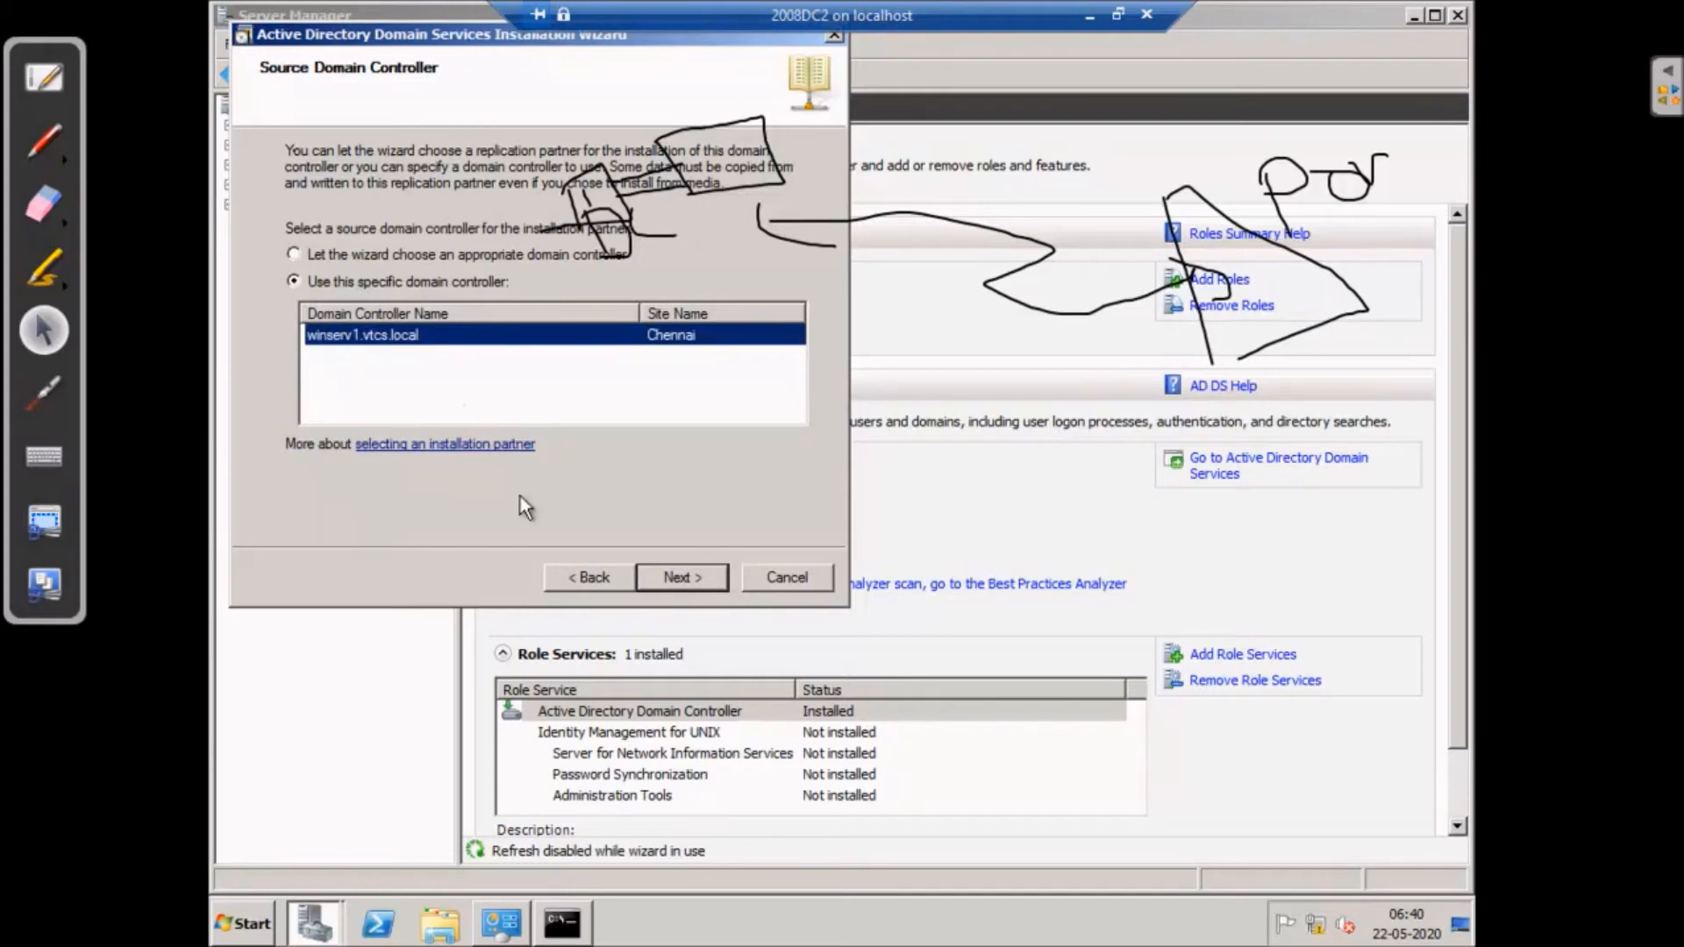
pyautogui.click(697, 580)
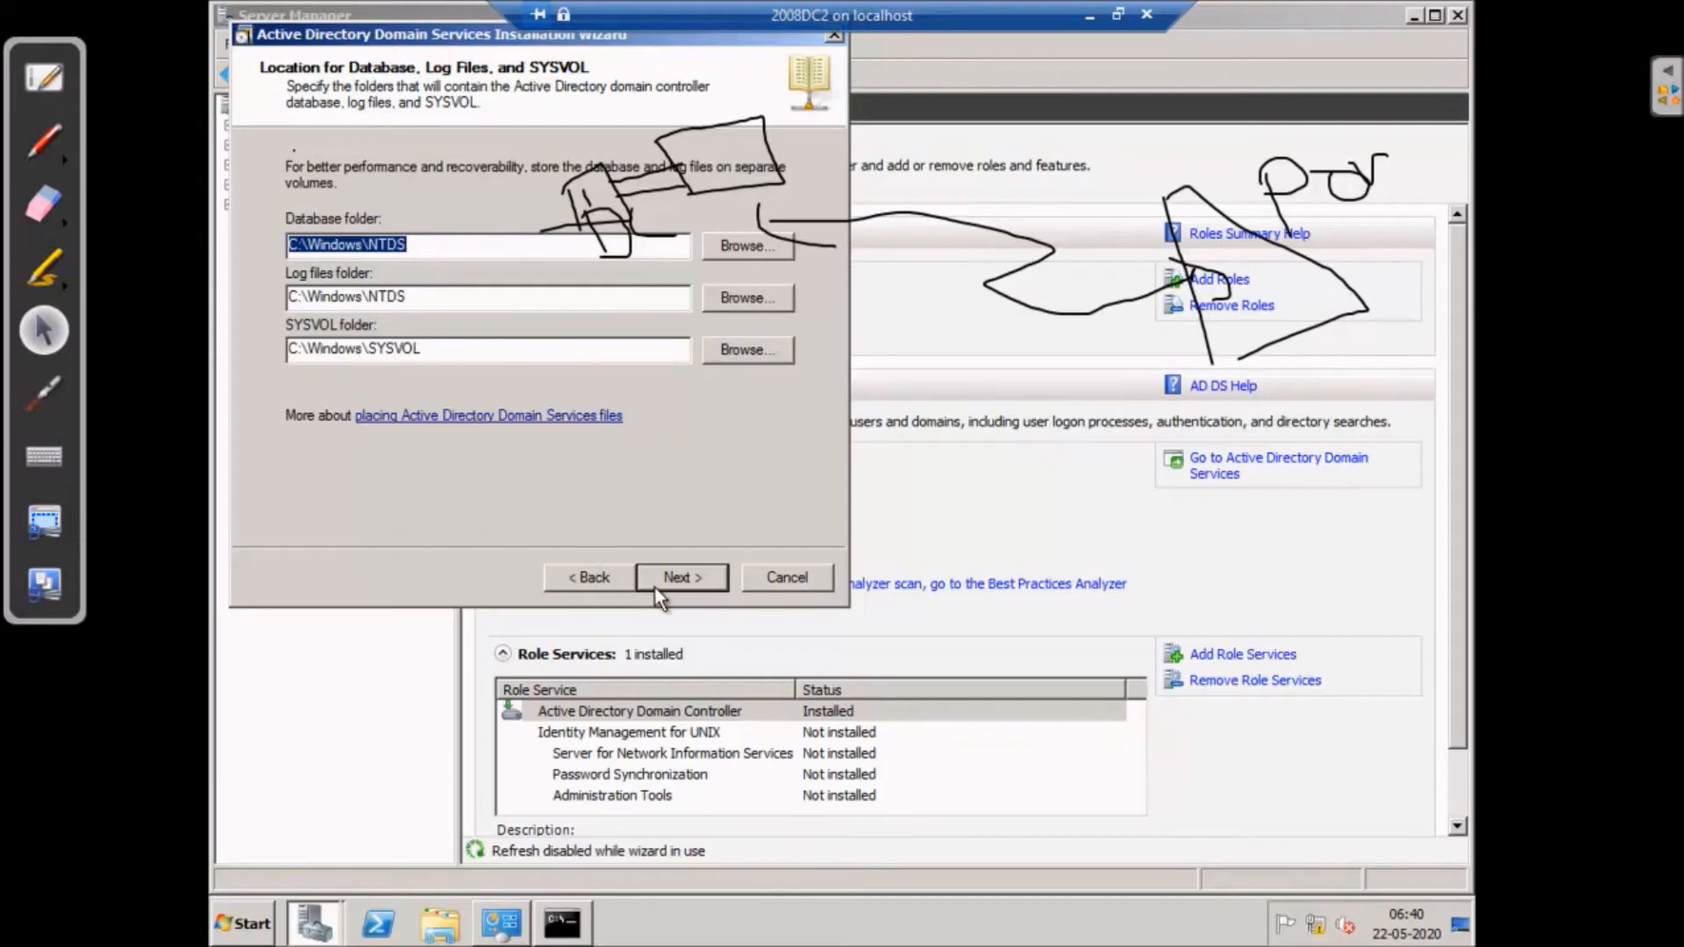
# - Accept default NTDS and SYSVOL folders, then enter and confirm the restore mode administrator password
pyautogui.click(689, 578)
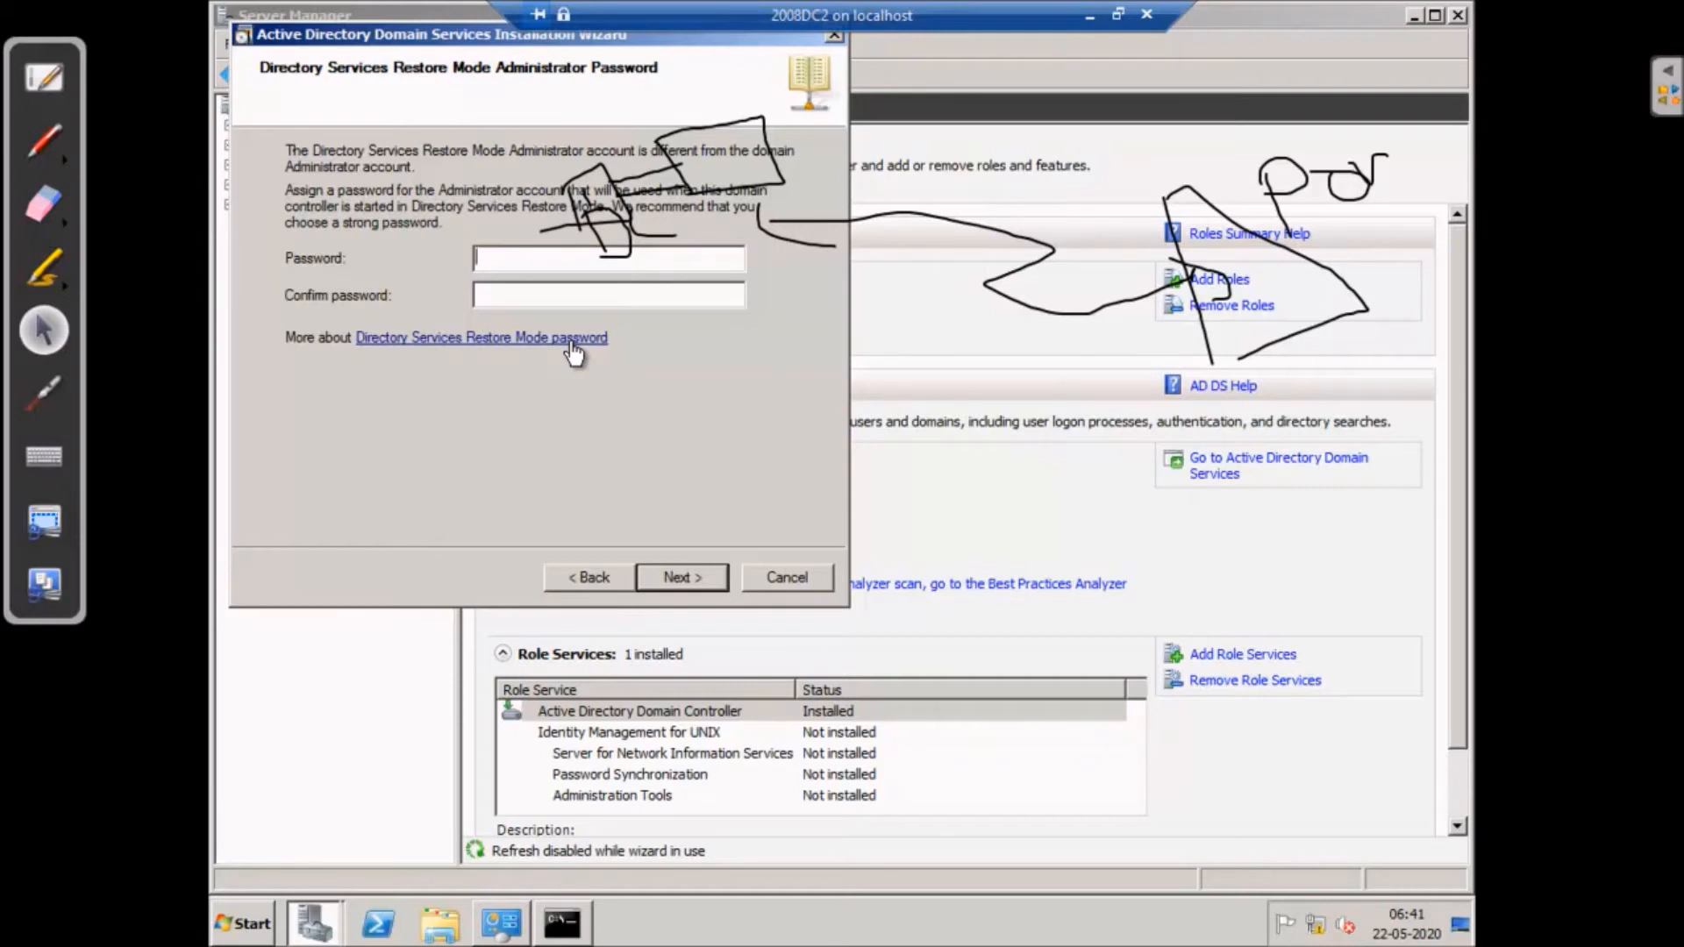
pyautogui.write('P')
pyautogui.press('BackSpace')
pyautogui.write('Pa$$w0rd')
pyautogui.click(504, 293)
pyautogui.write('P@ssword')
pyautogui.click(700, 577)
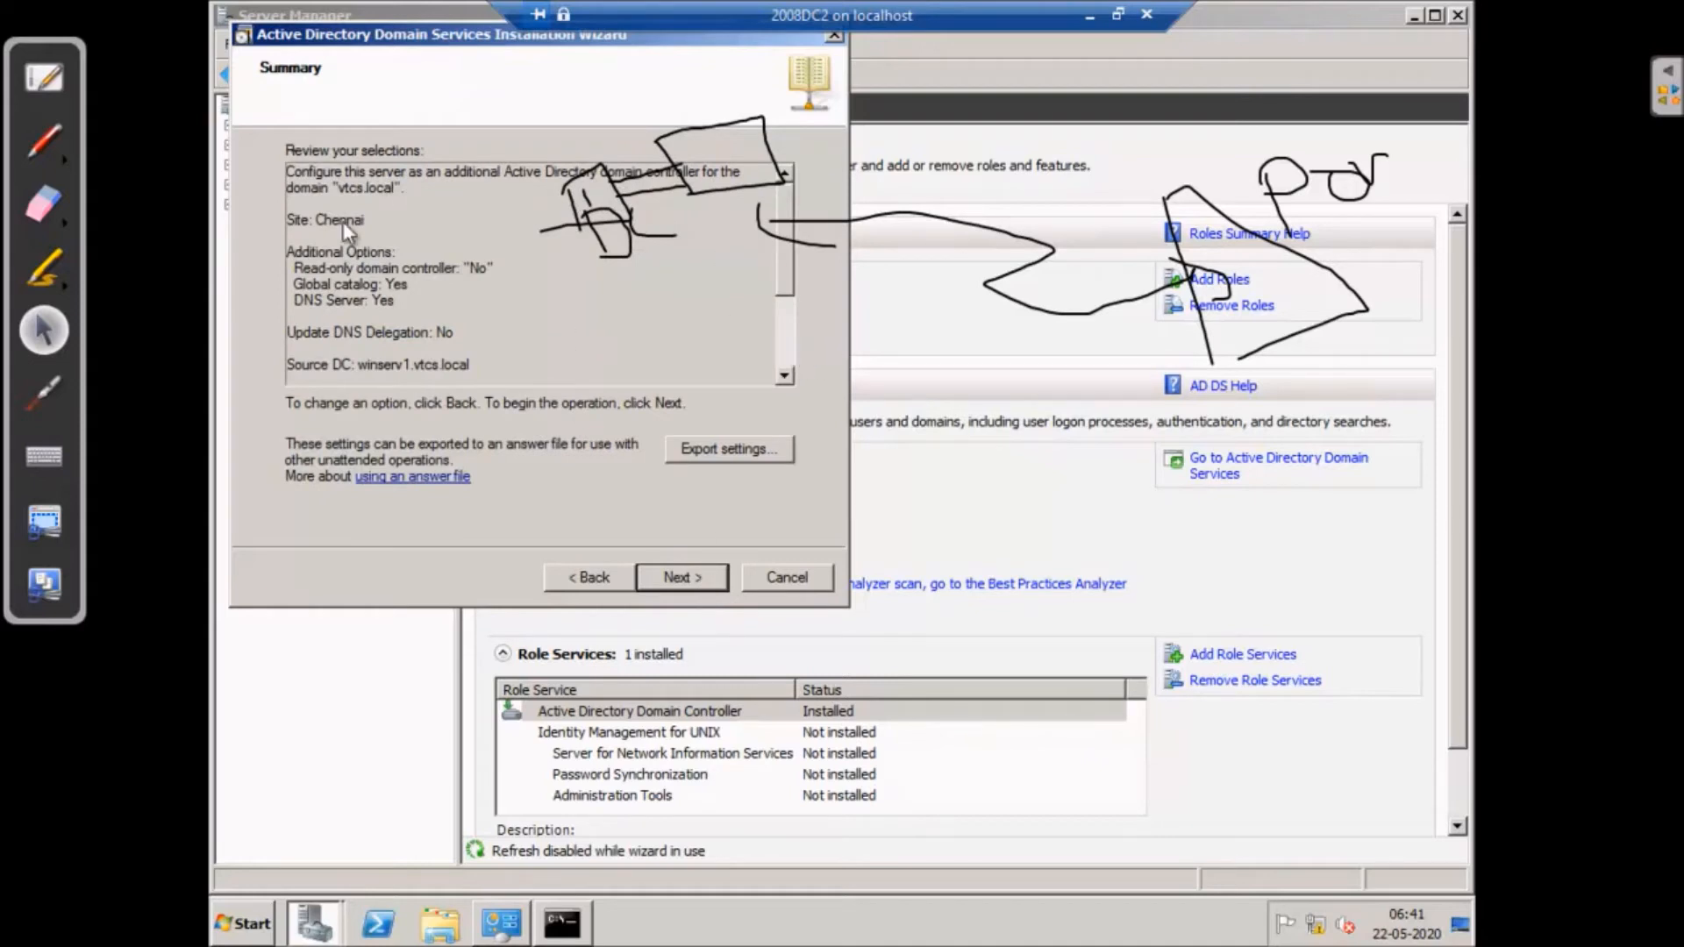
pyautogui.click(44, 204)
pyautogui.moveTo(570, 210)
pyautogui.mouseDown()
pyautogui.moveTo(601, 263)
pyautogui.moveTo(636, 146)
pyautogui.moveTo(1167, 270)
pyautogui.moveTo(1147, 174)
pyautogui.moveTo(1359, 342)
pyautogui.moveTo(1357, 276)
pyautogui.mouseUp()
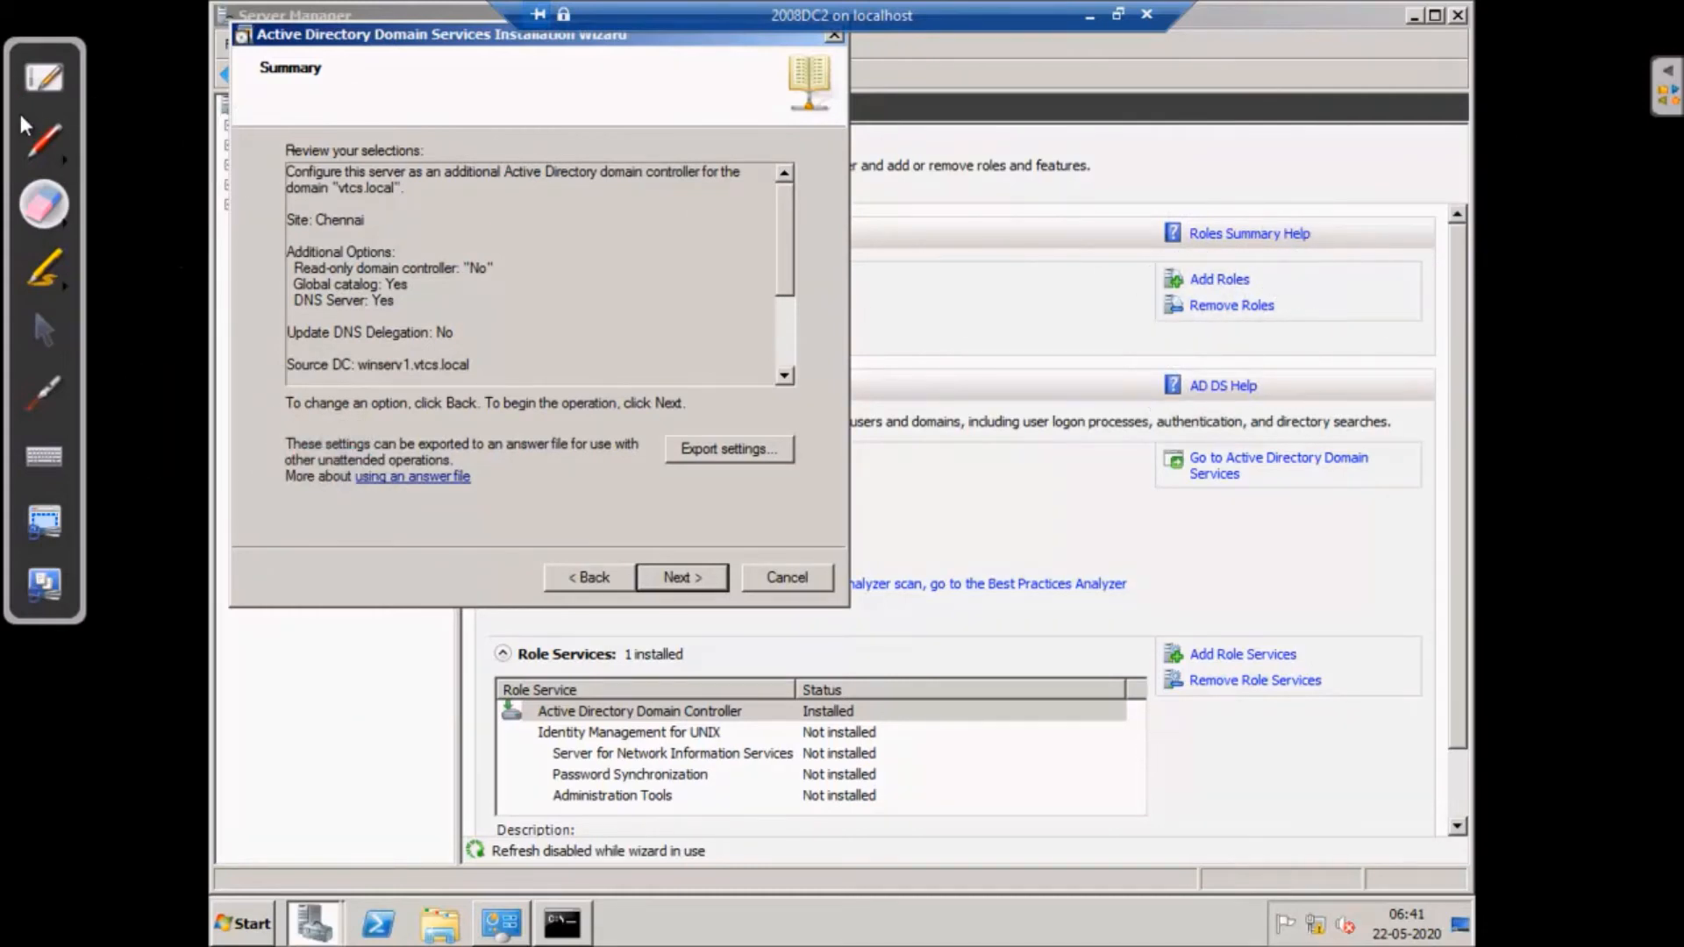
pyautogui.click(42, 331)
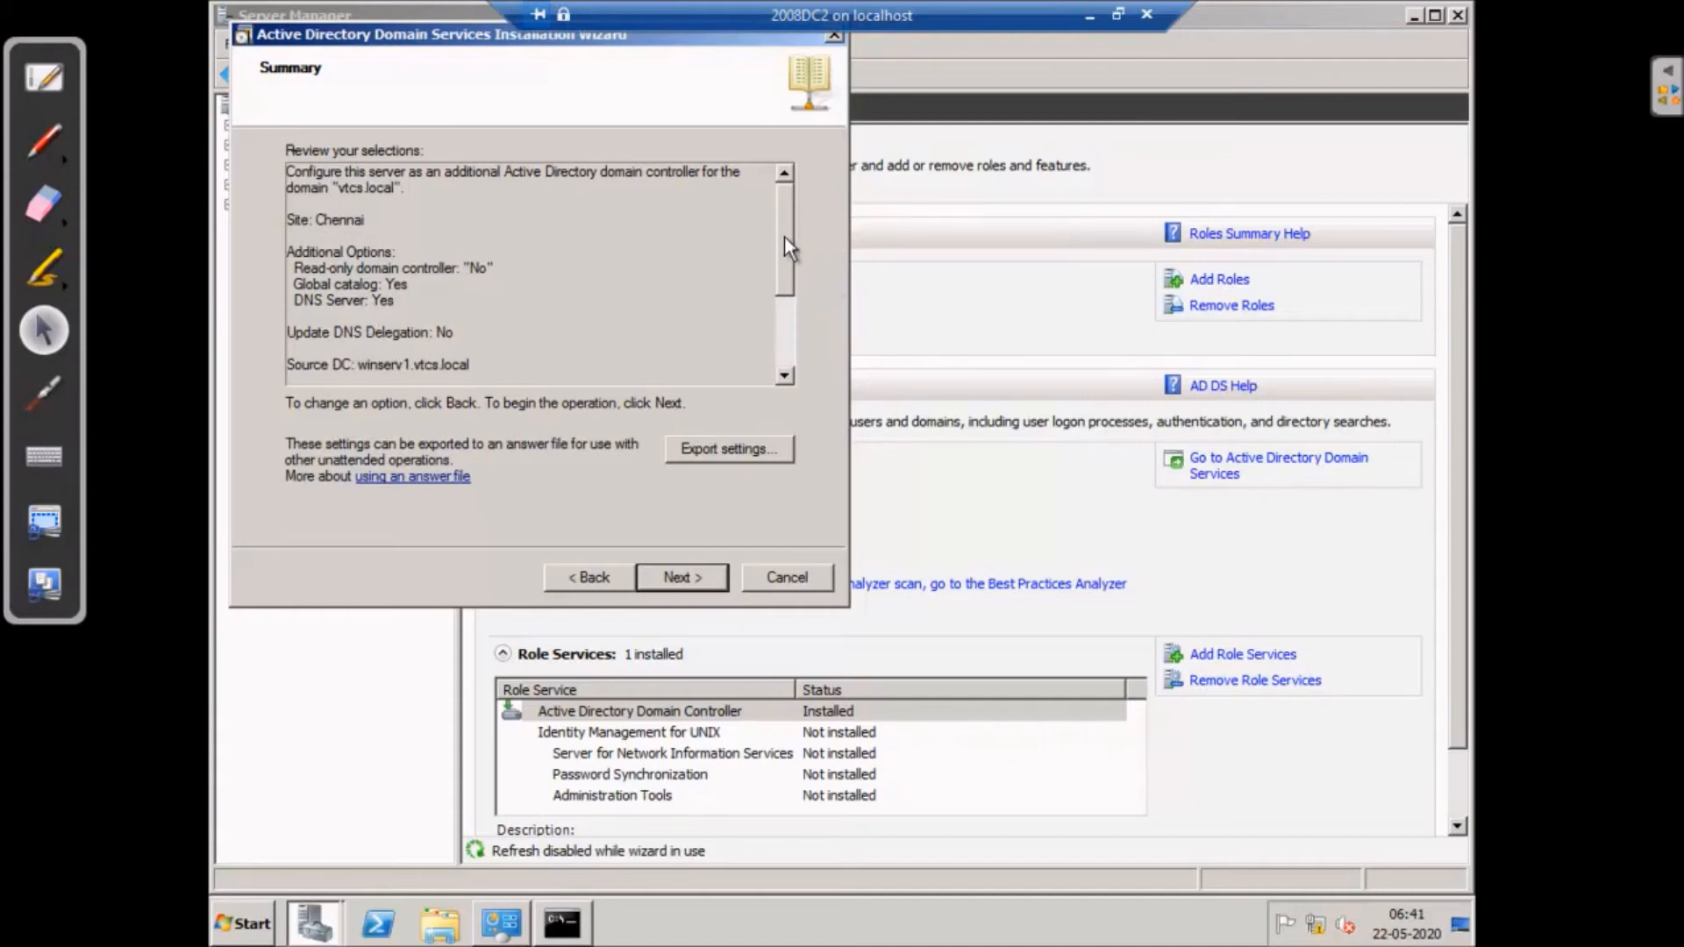
pyautogui.moveTo(780, 256); pyautogui.dragTo(782, 342)
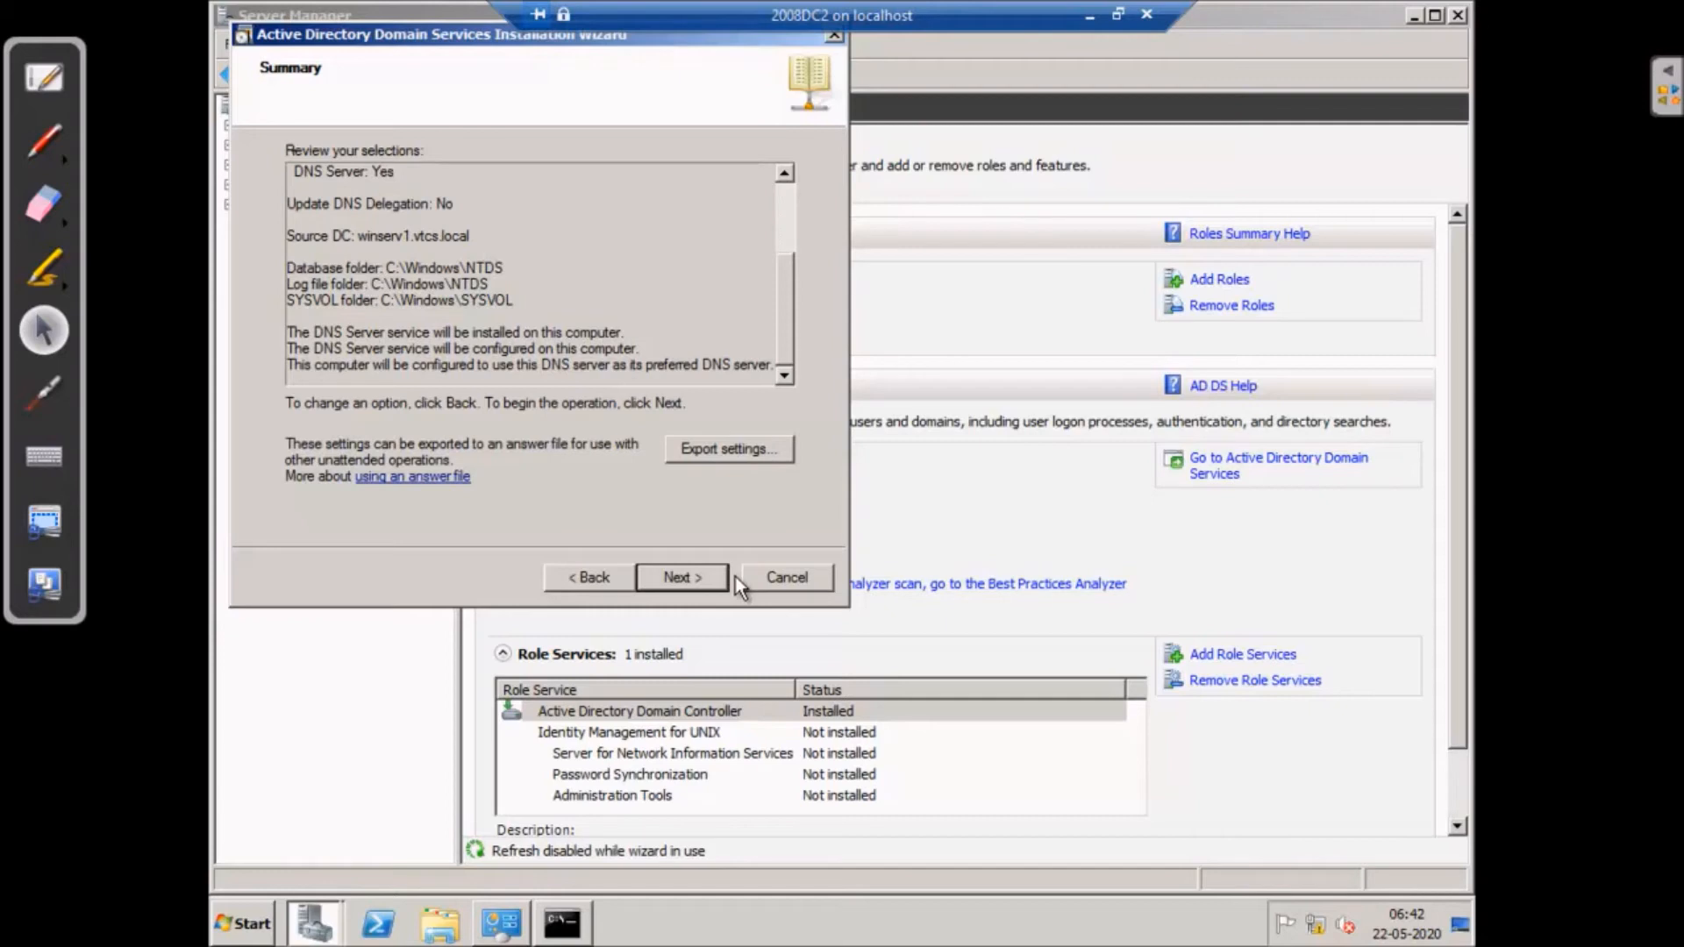
# - Export the wizard settings to unattend.txt, then cancel the installation wizard
pyautogui.click(728, 449)
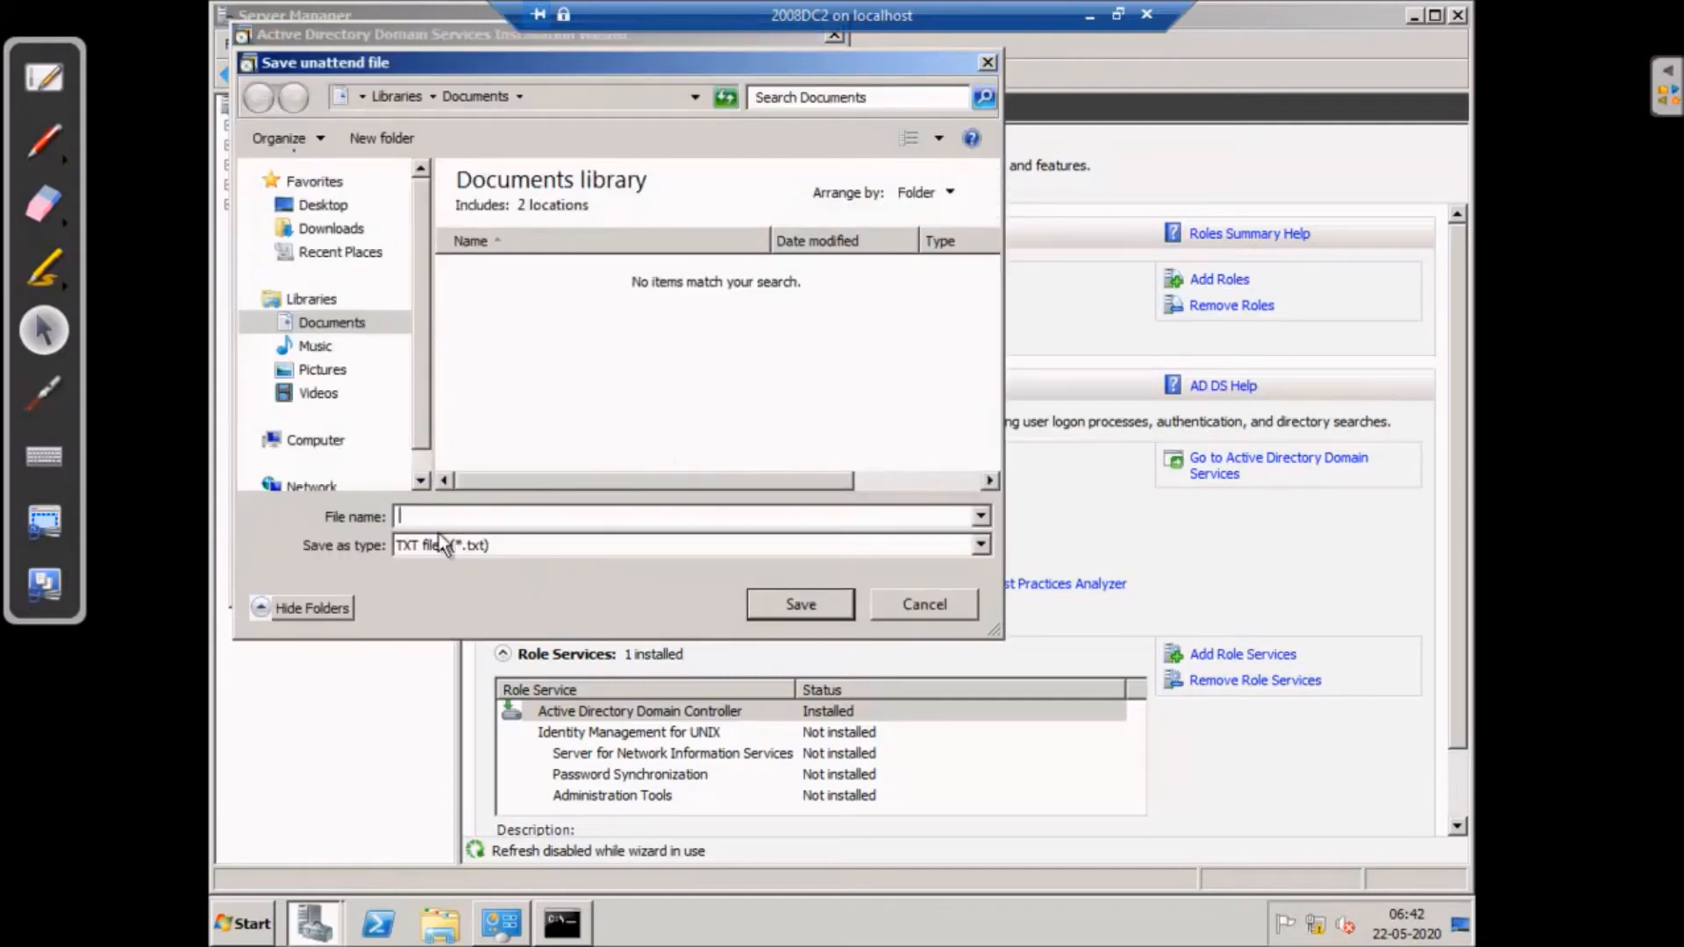
pyautogui.write('unattend')
pyautogui.click(803, 604)
pyautogui.click(997, 532)
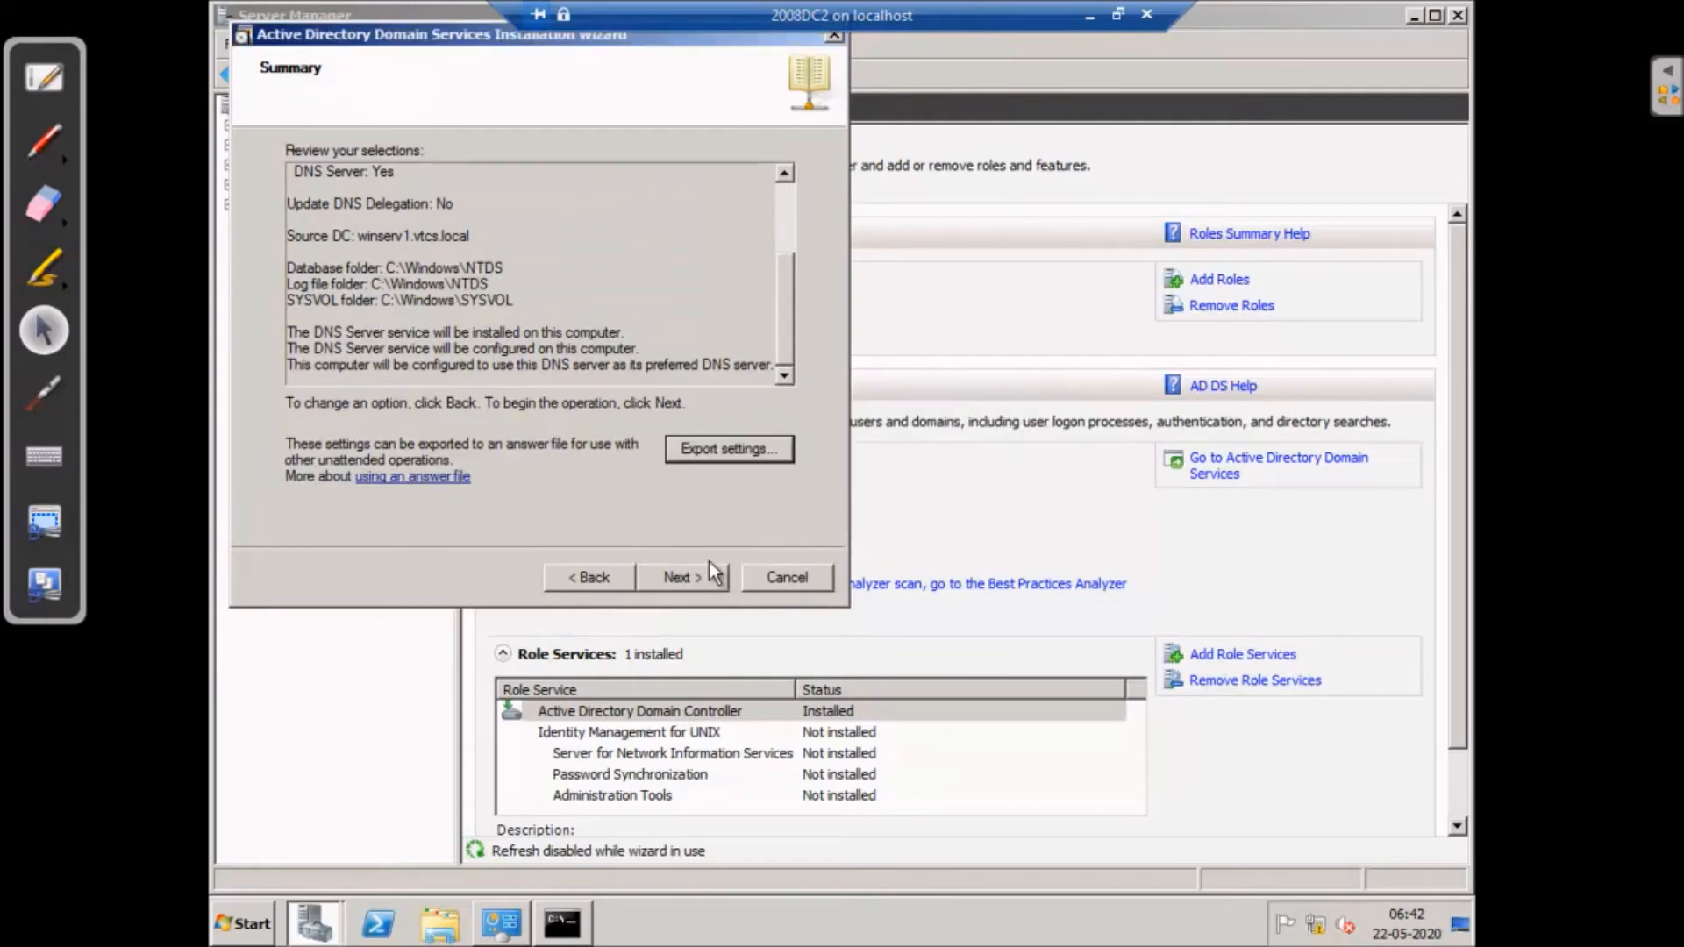
pyautogui.click(795, 570)
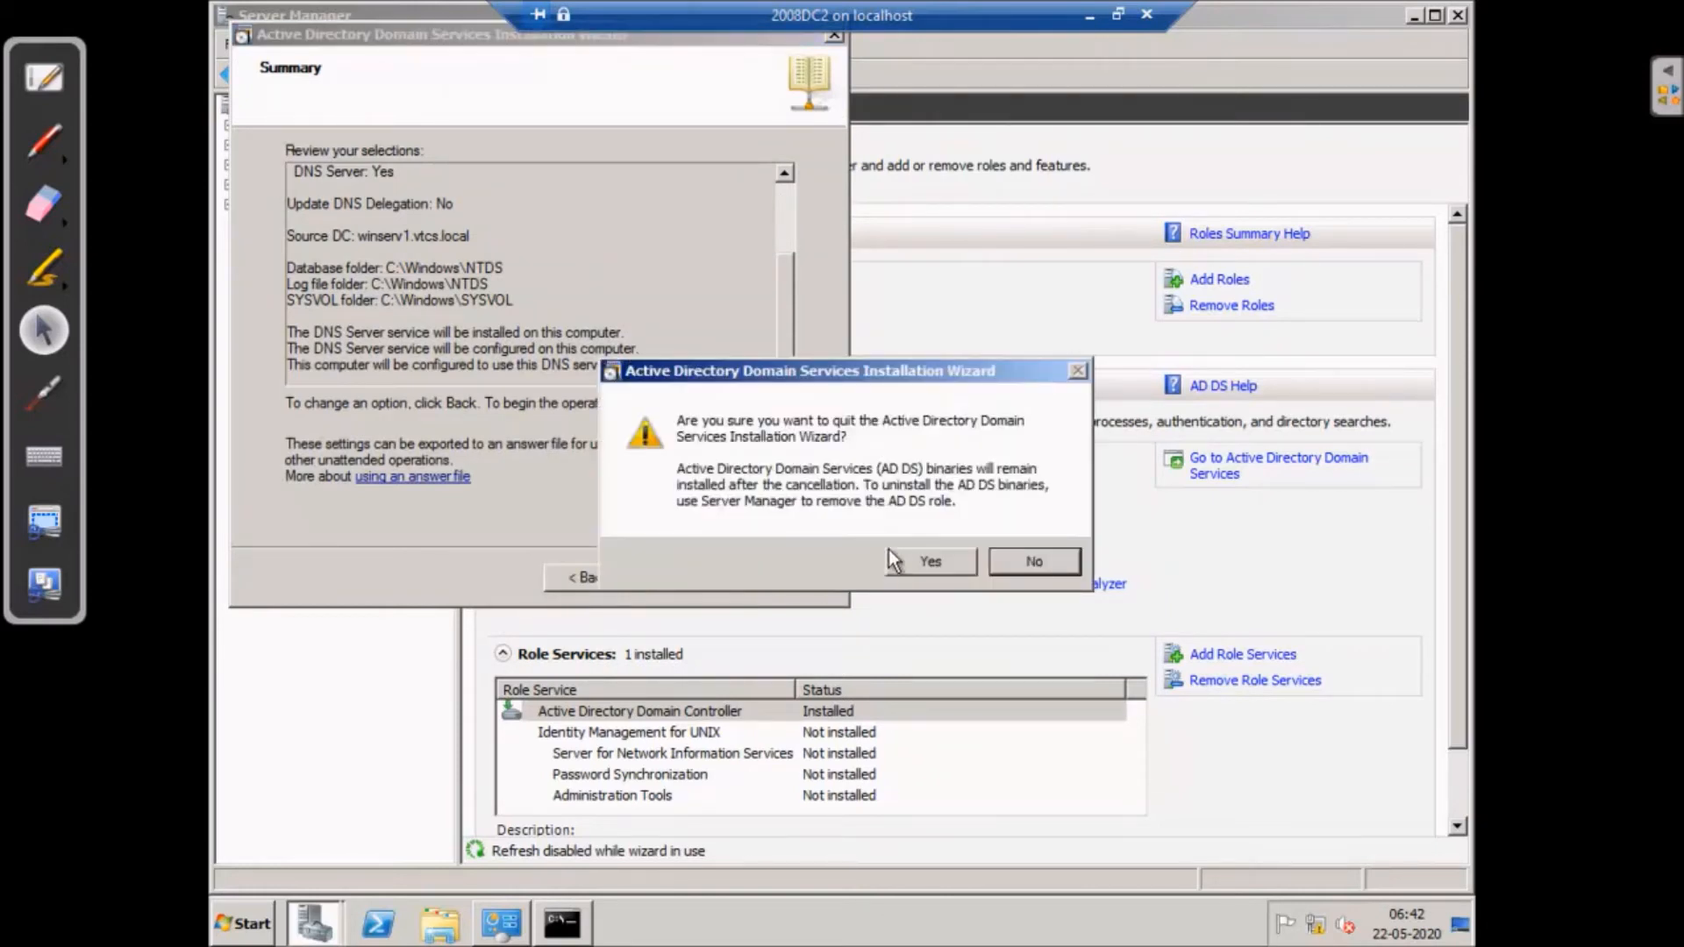
# - Quit the AD DS installation wizard and open the Documents library in Windows Explorer
pyautogui.click(927, 565)
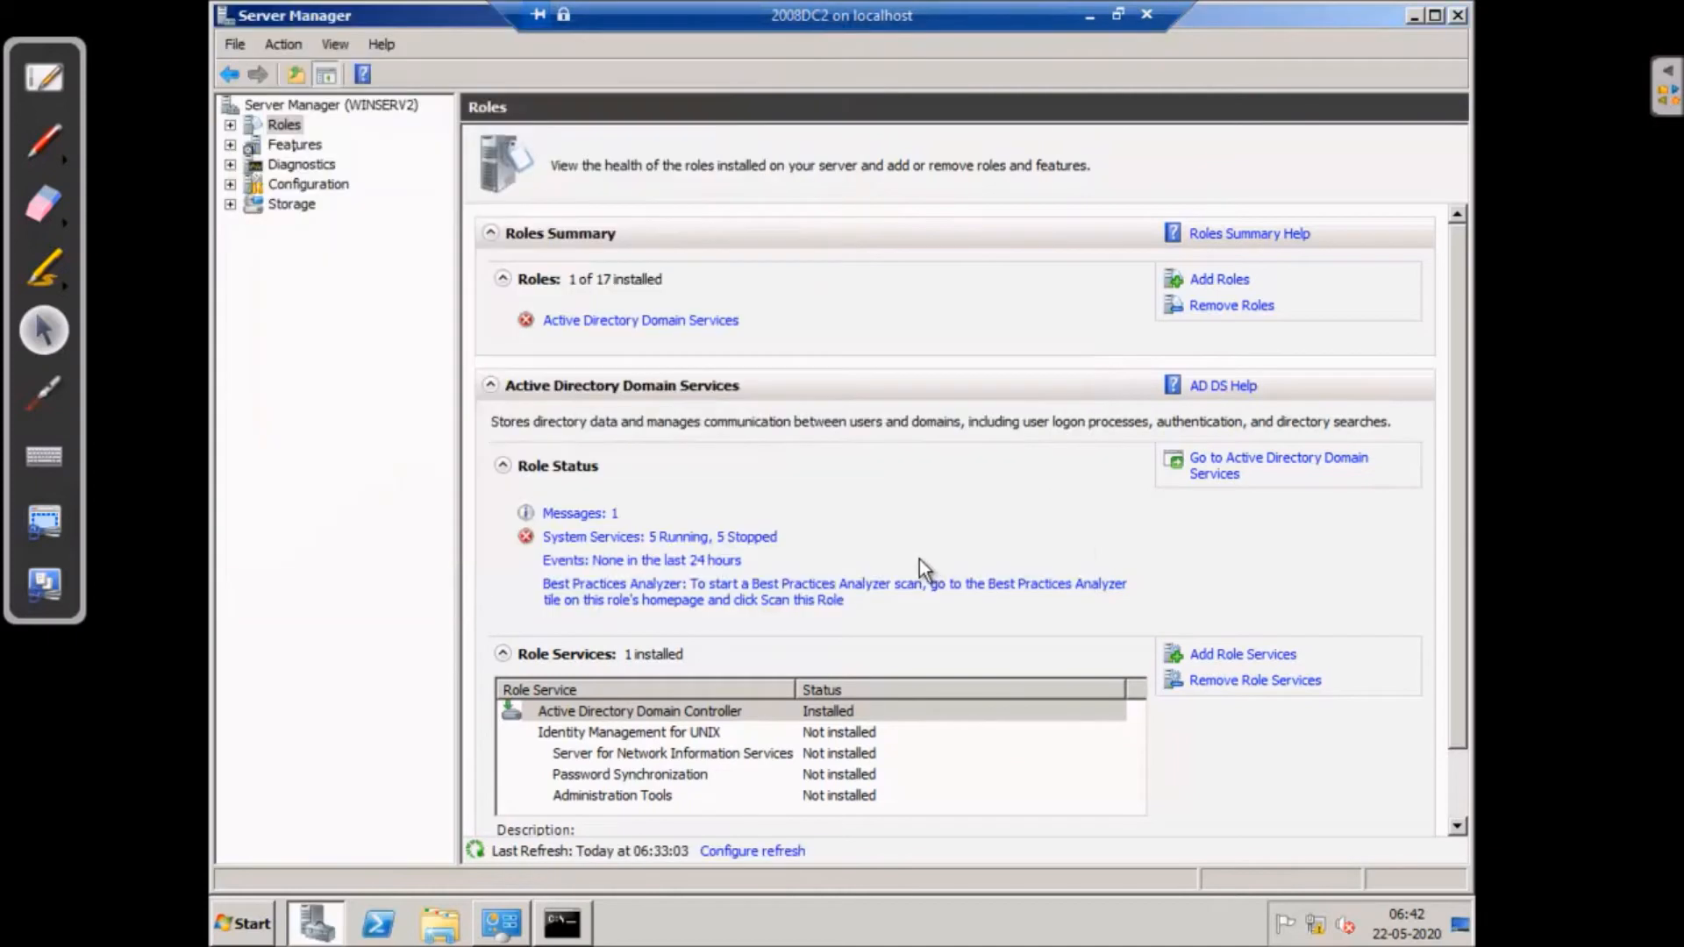
pyautogui.click(440, 923)
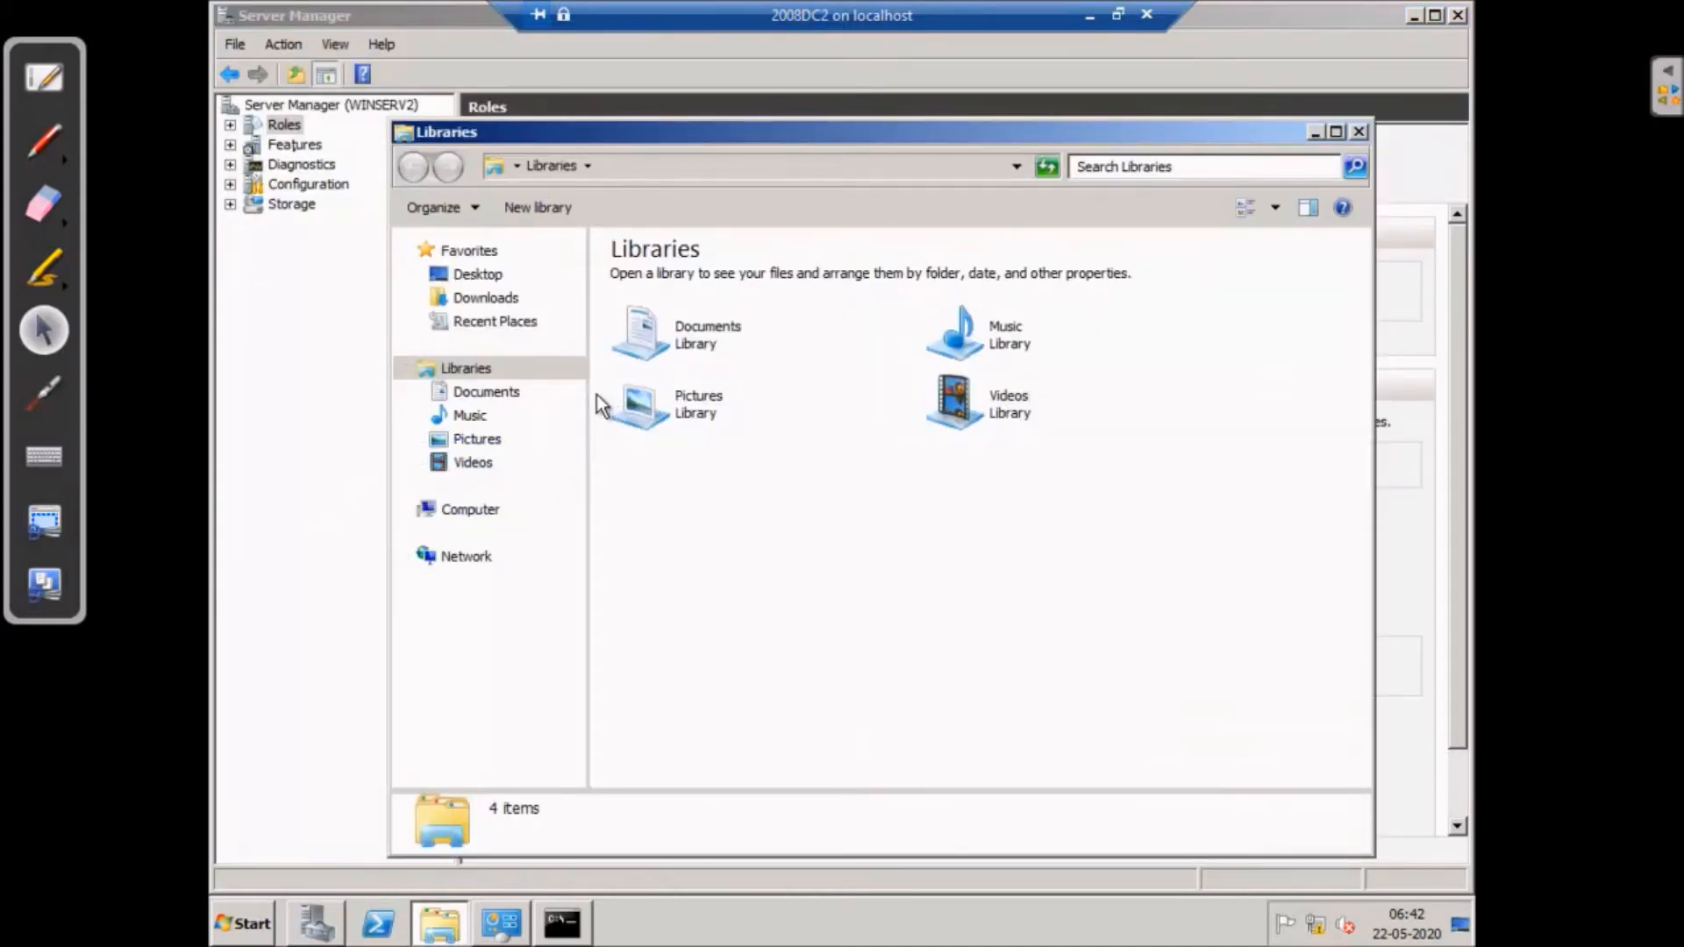
pyautogui.click(693, 349)
pyautogui.doubleClick(693, 349)
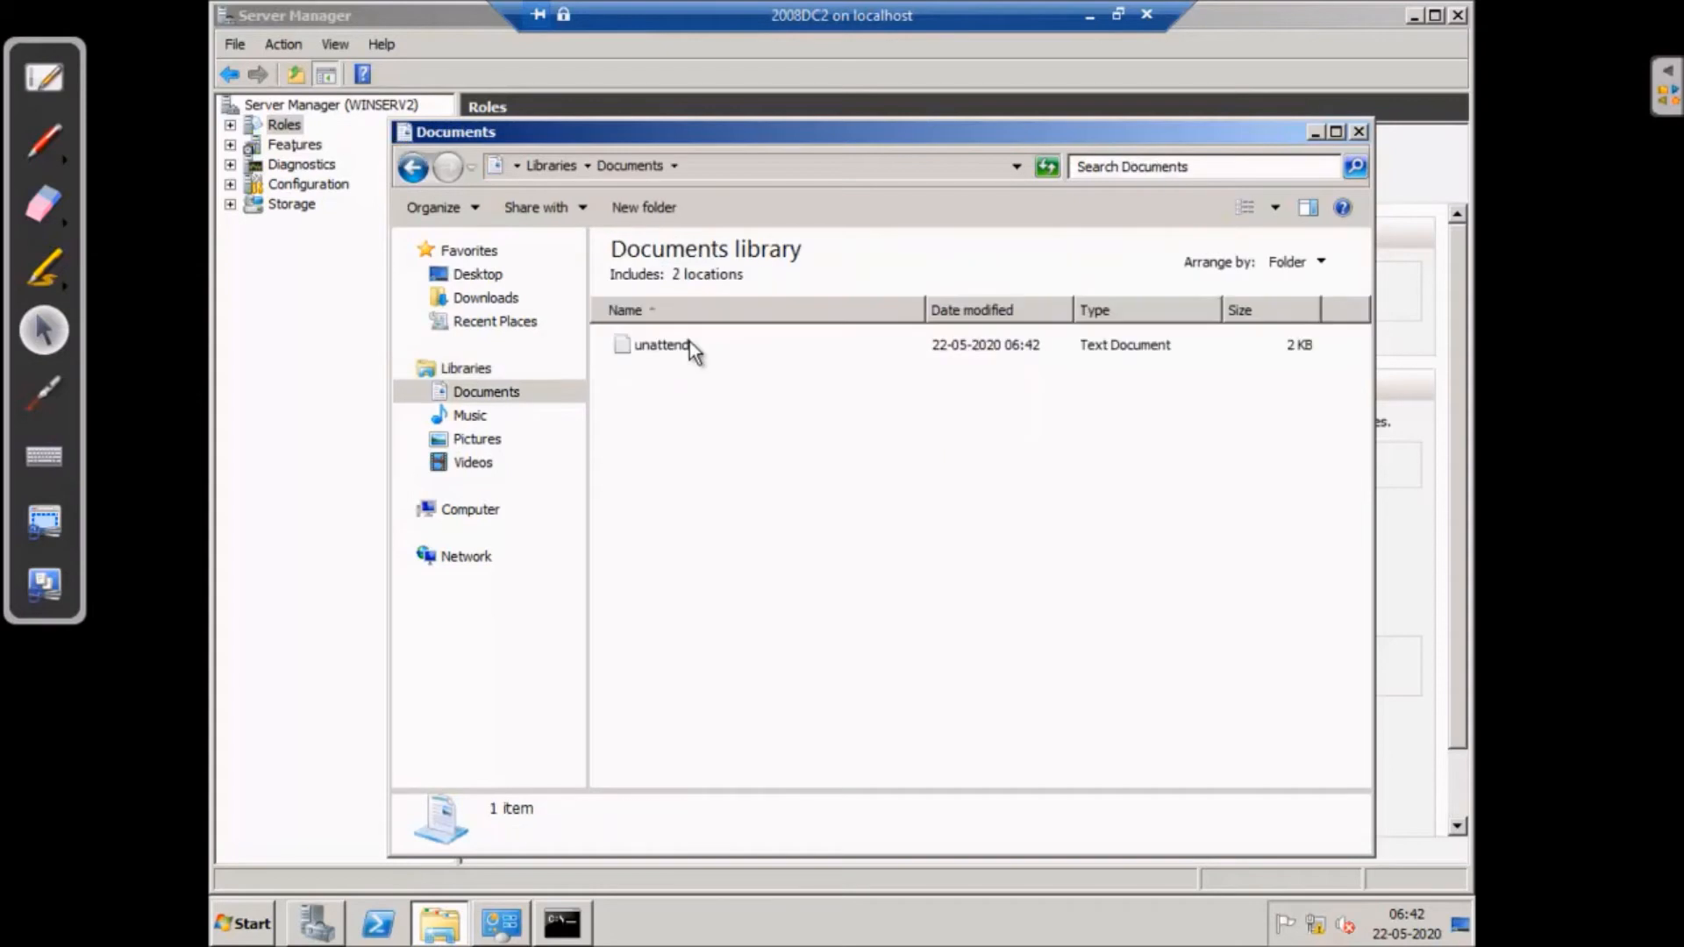
# - Open the exported unattend answer file in Notepad for editing
pyautogui.click(662, 355)
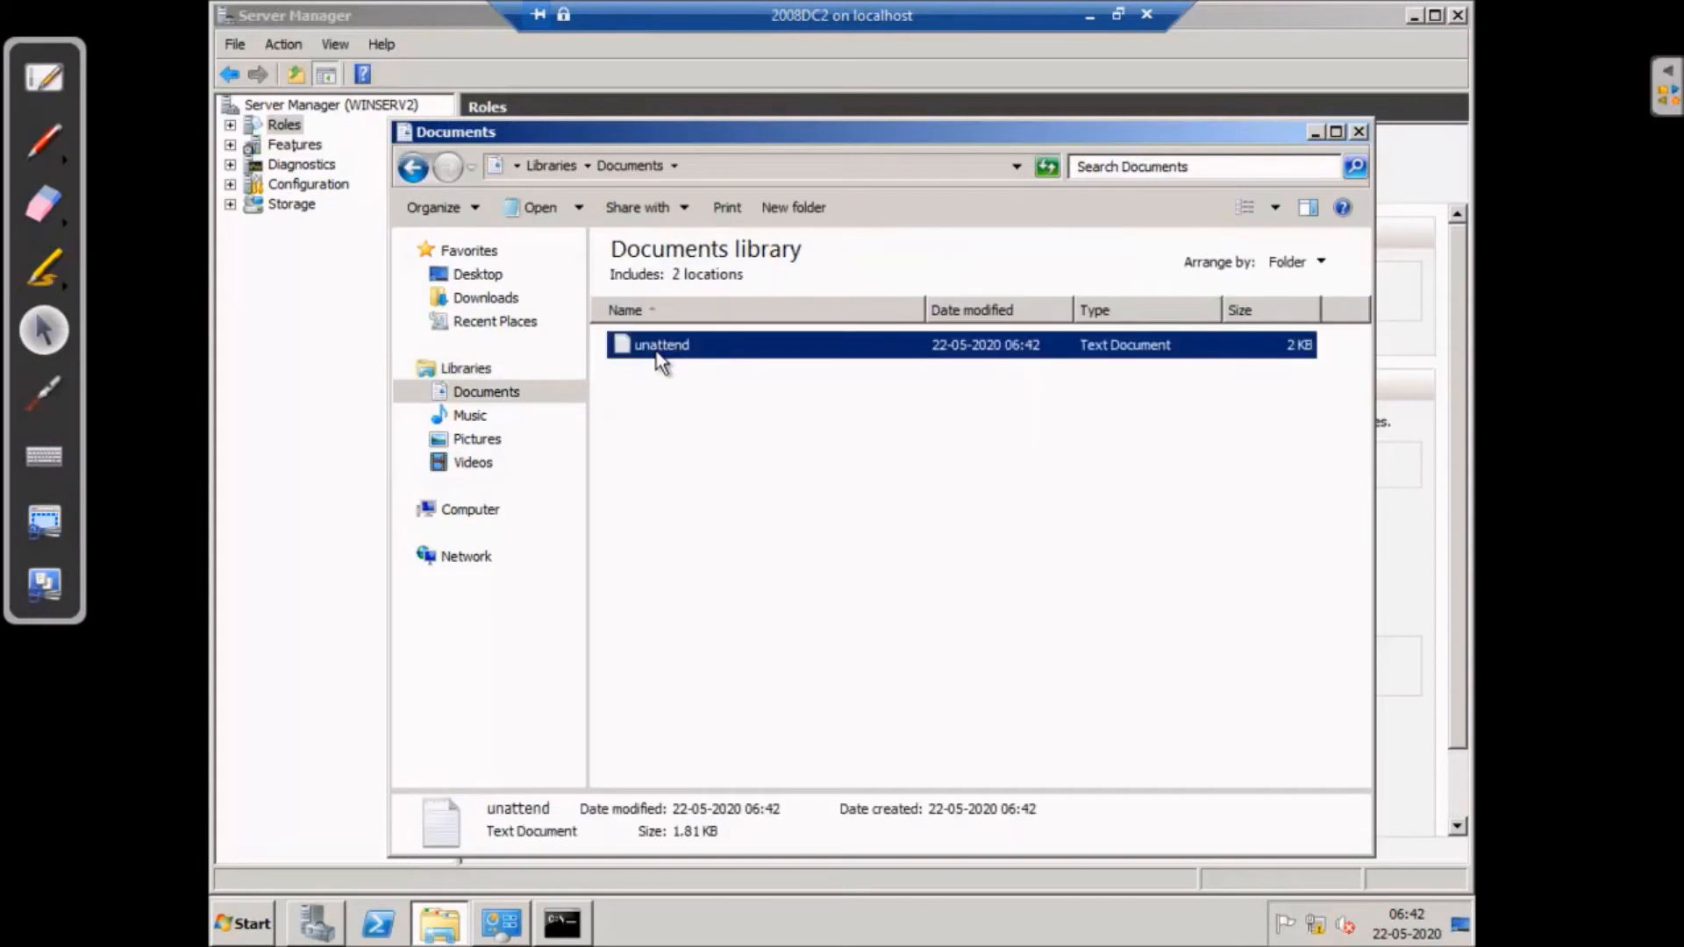
pyautogui.click(1336, 131)
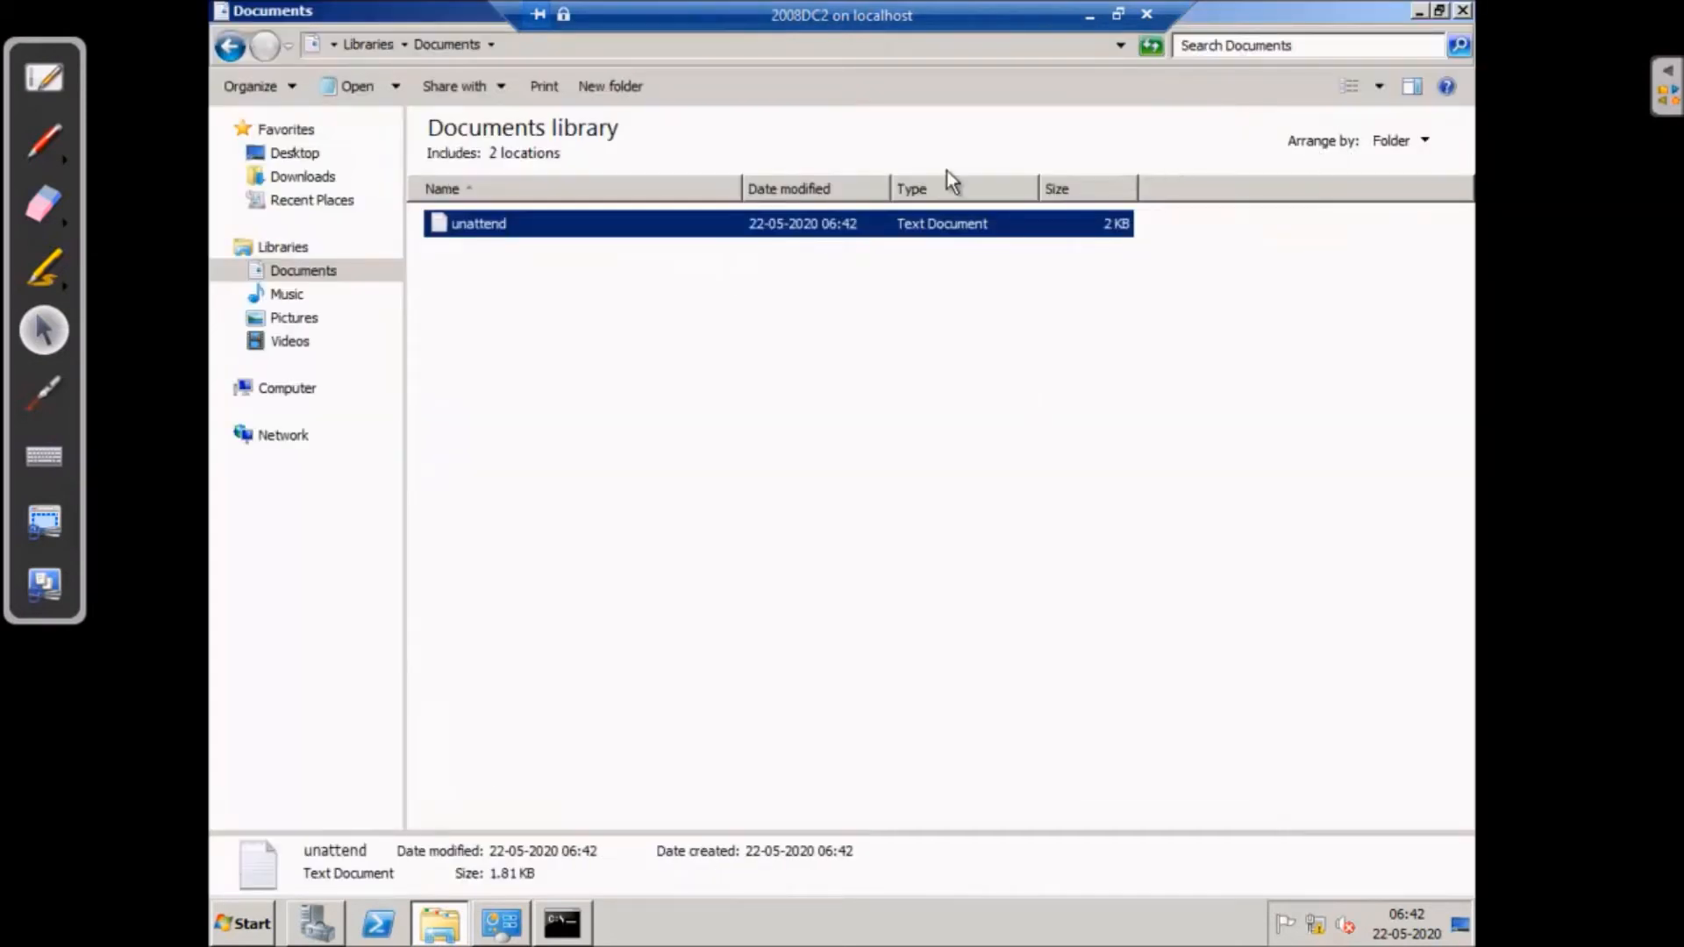
pyautogui.rightClick(675, 226)
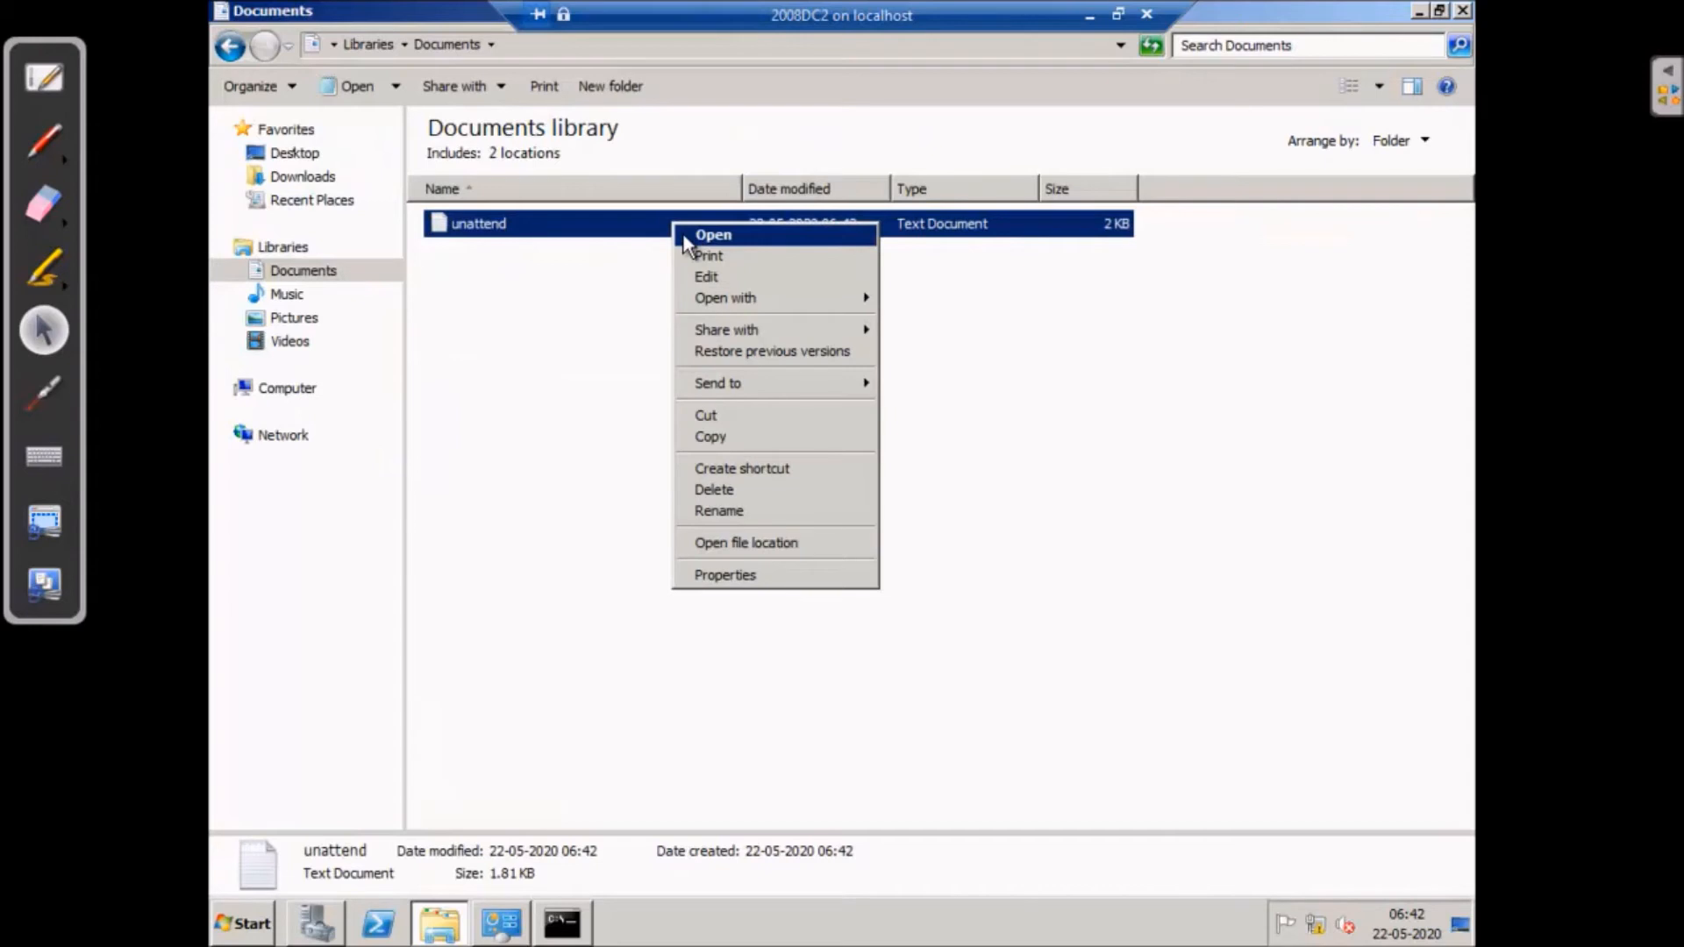
pyautogui.click(707, 278)
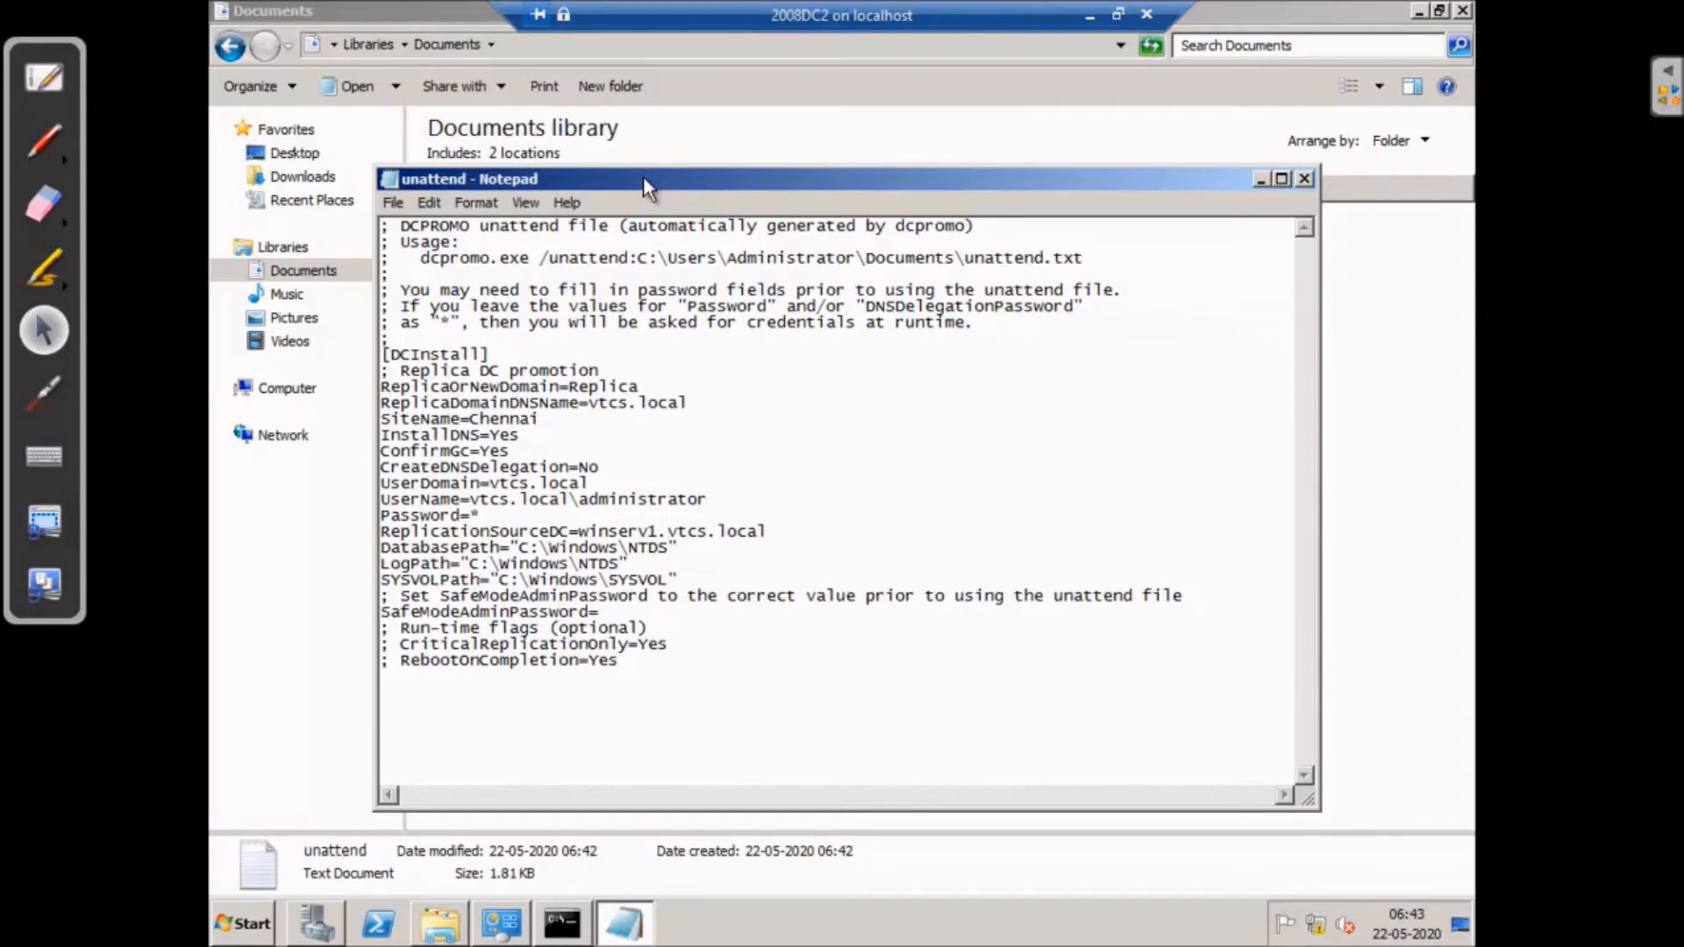
# - Replace the Password=* placeholder and fill SafeModeAdminPassword= with the account password
pyautogui.click(480, 518)
pyautogui.press('BackSpace')
pyautogui.press('BackSpace')
pyautogui.write('=Pass123$')
pyautogui.click(612, 612)
pyautogui.write('Pass123$')
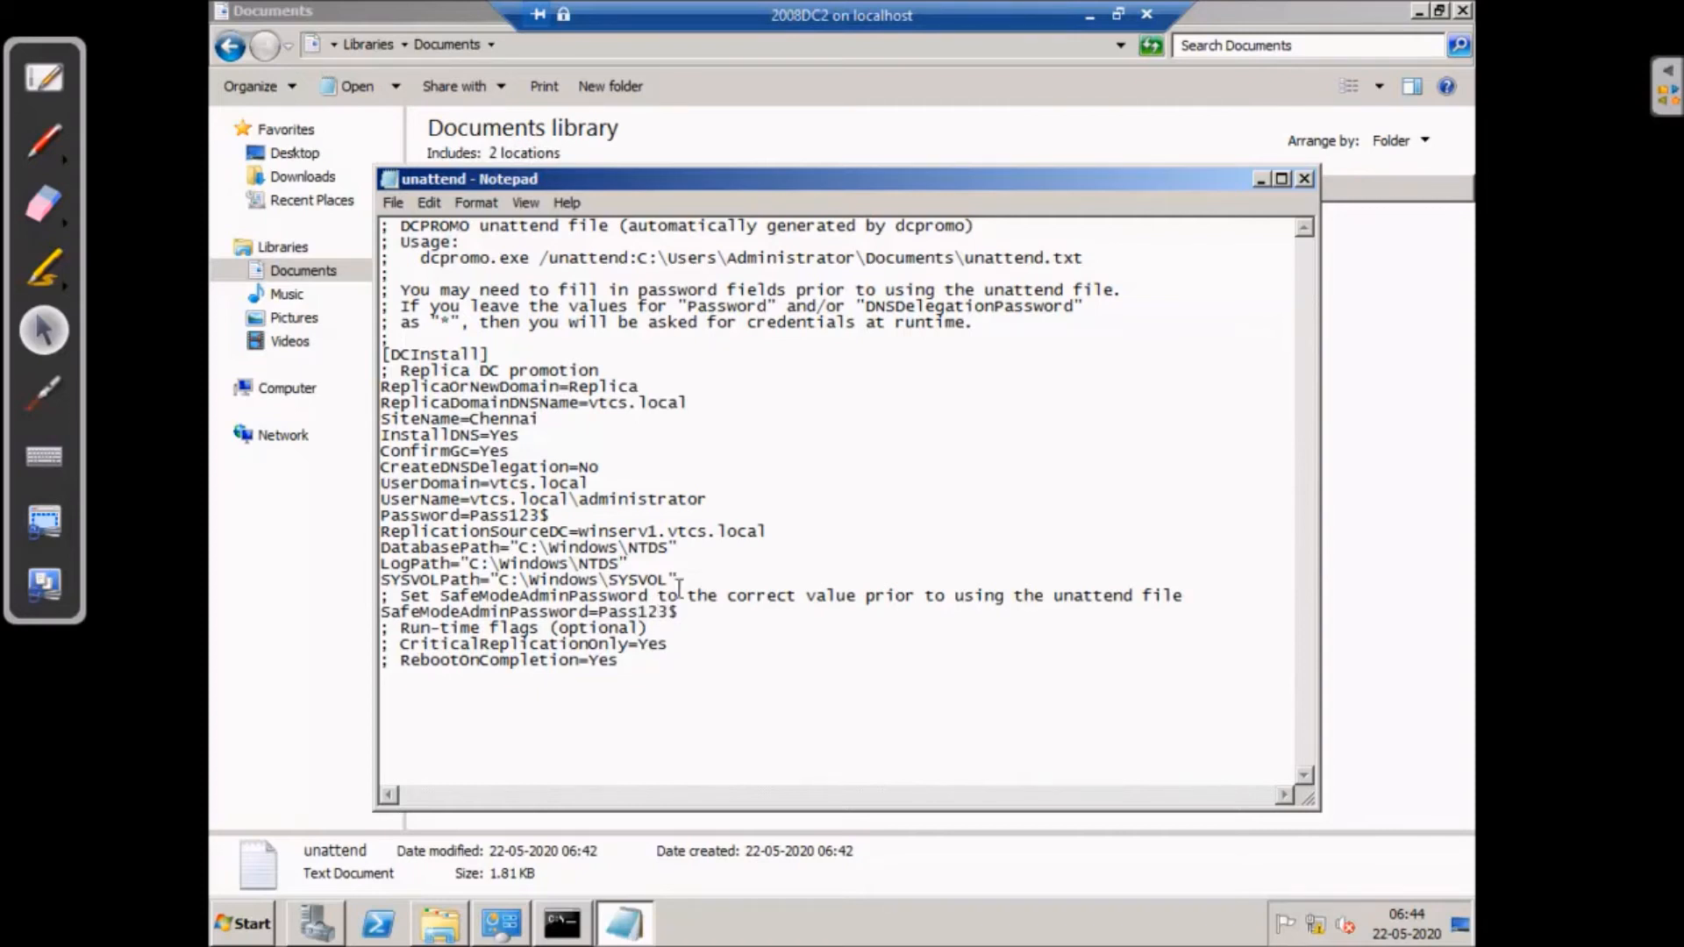
pyautogui.click(395, 203)
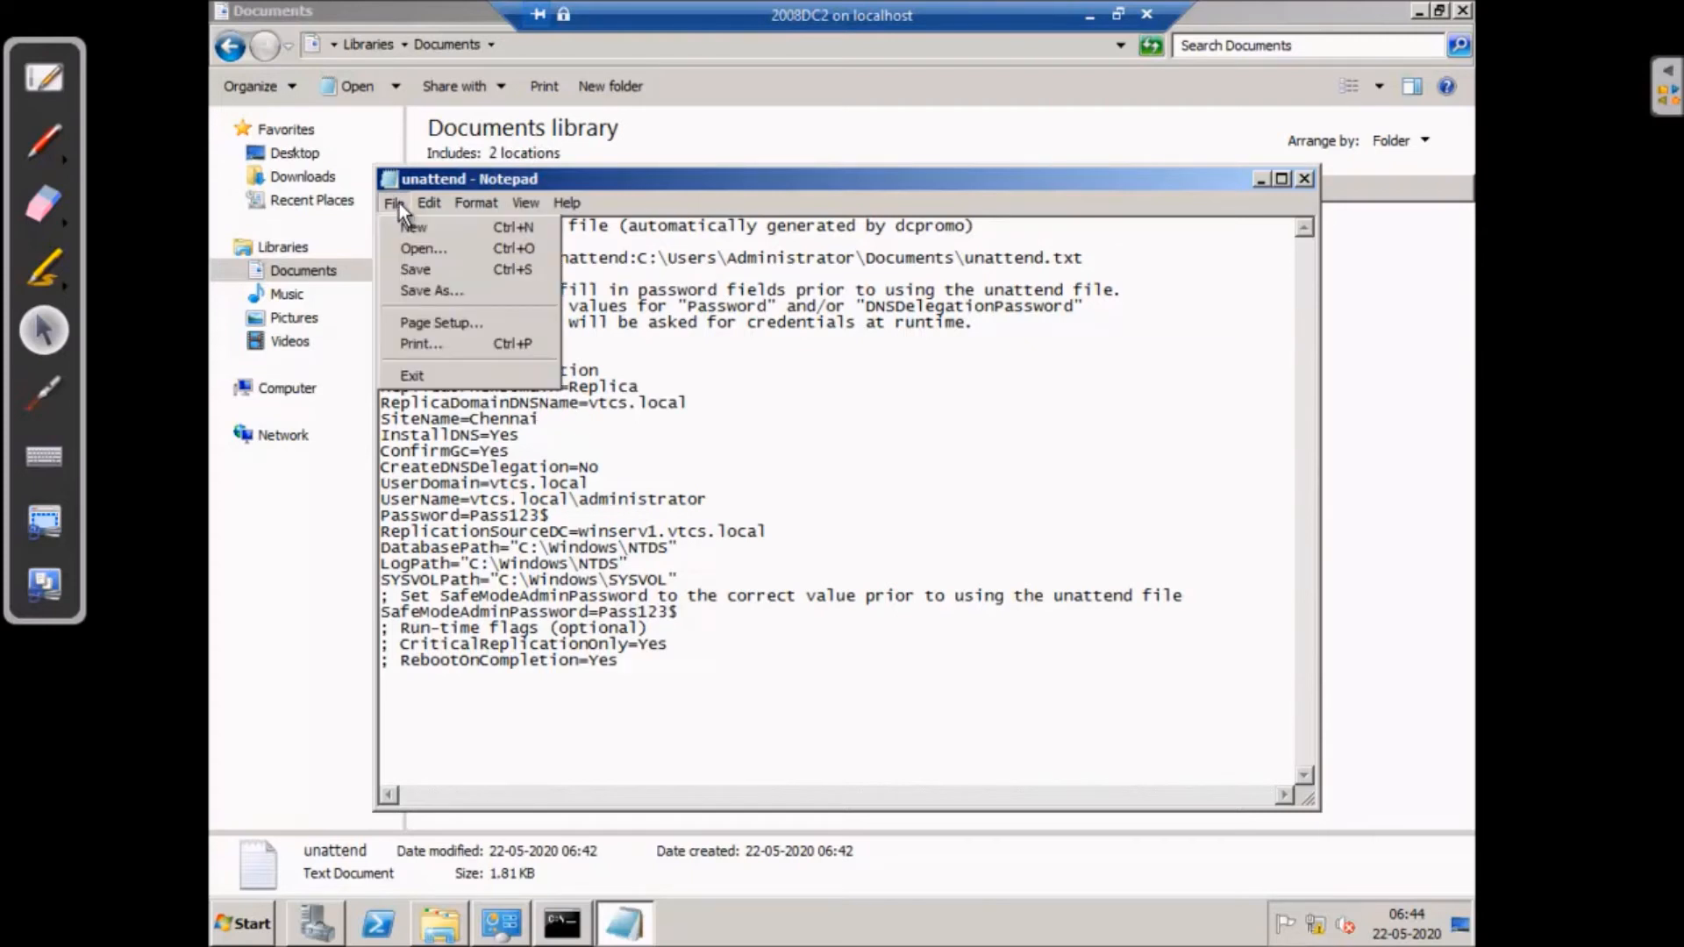
# - Save the edited unattend file and select its dcpromo.exe /unattend command line
pyautogui.click(420, 269)
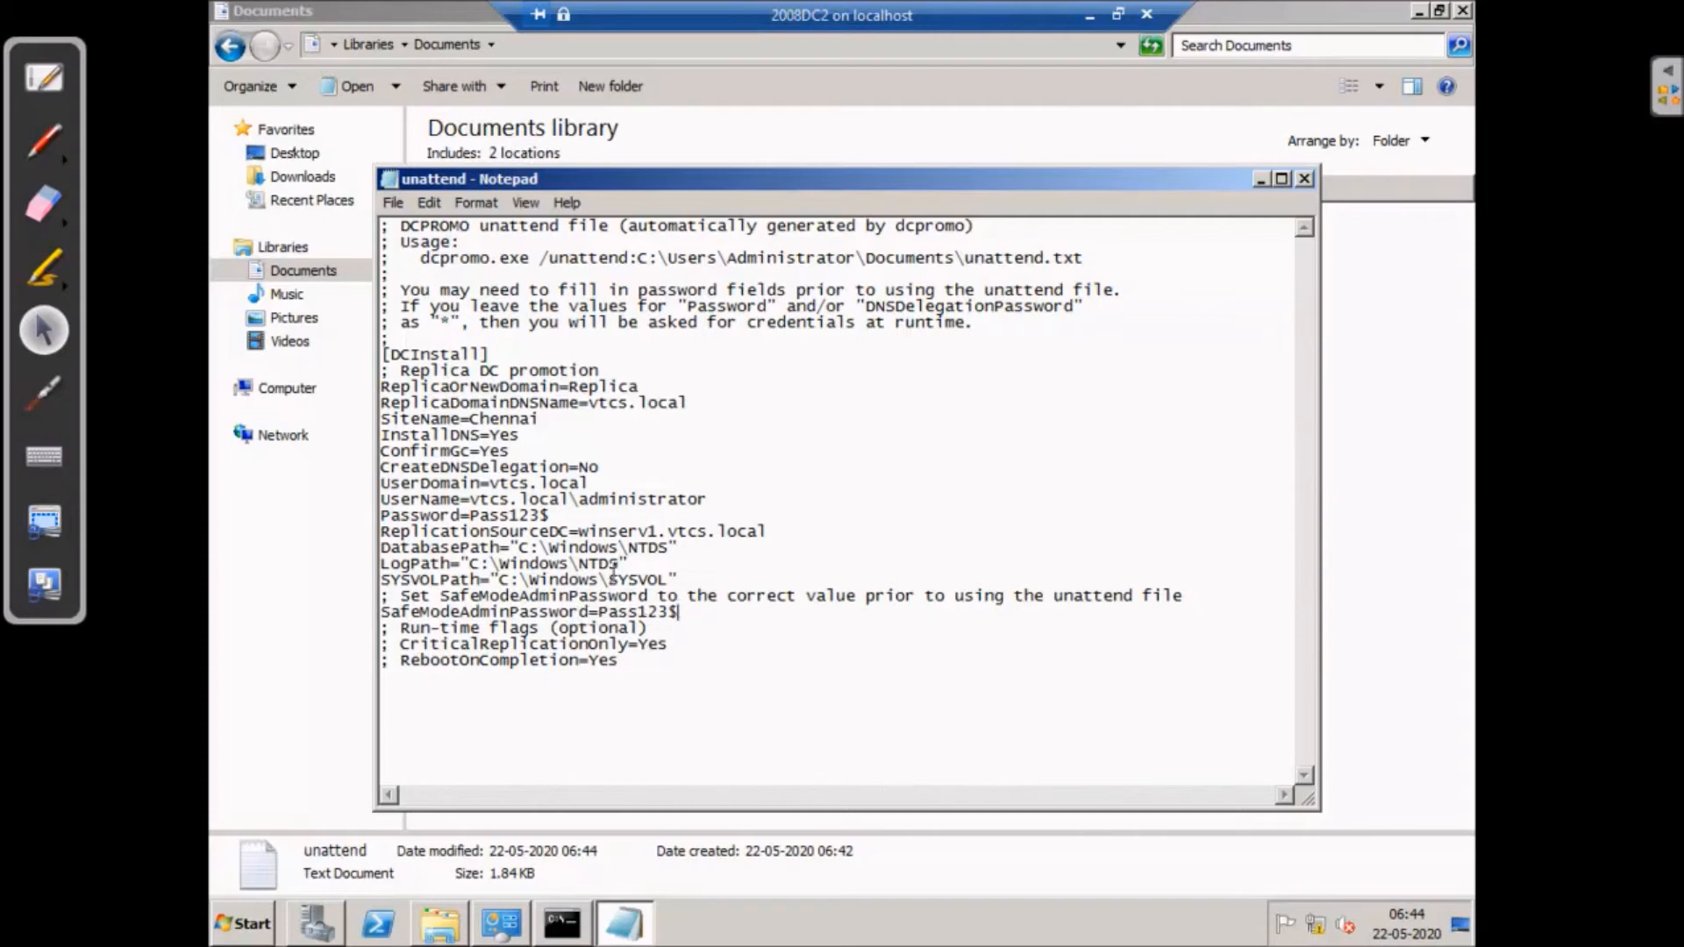
pyautogui.click(471, 499)
pyautogui.moveTo(419, 249); pyautogui.dragTo(1091, 255)
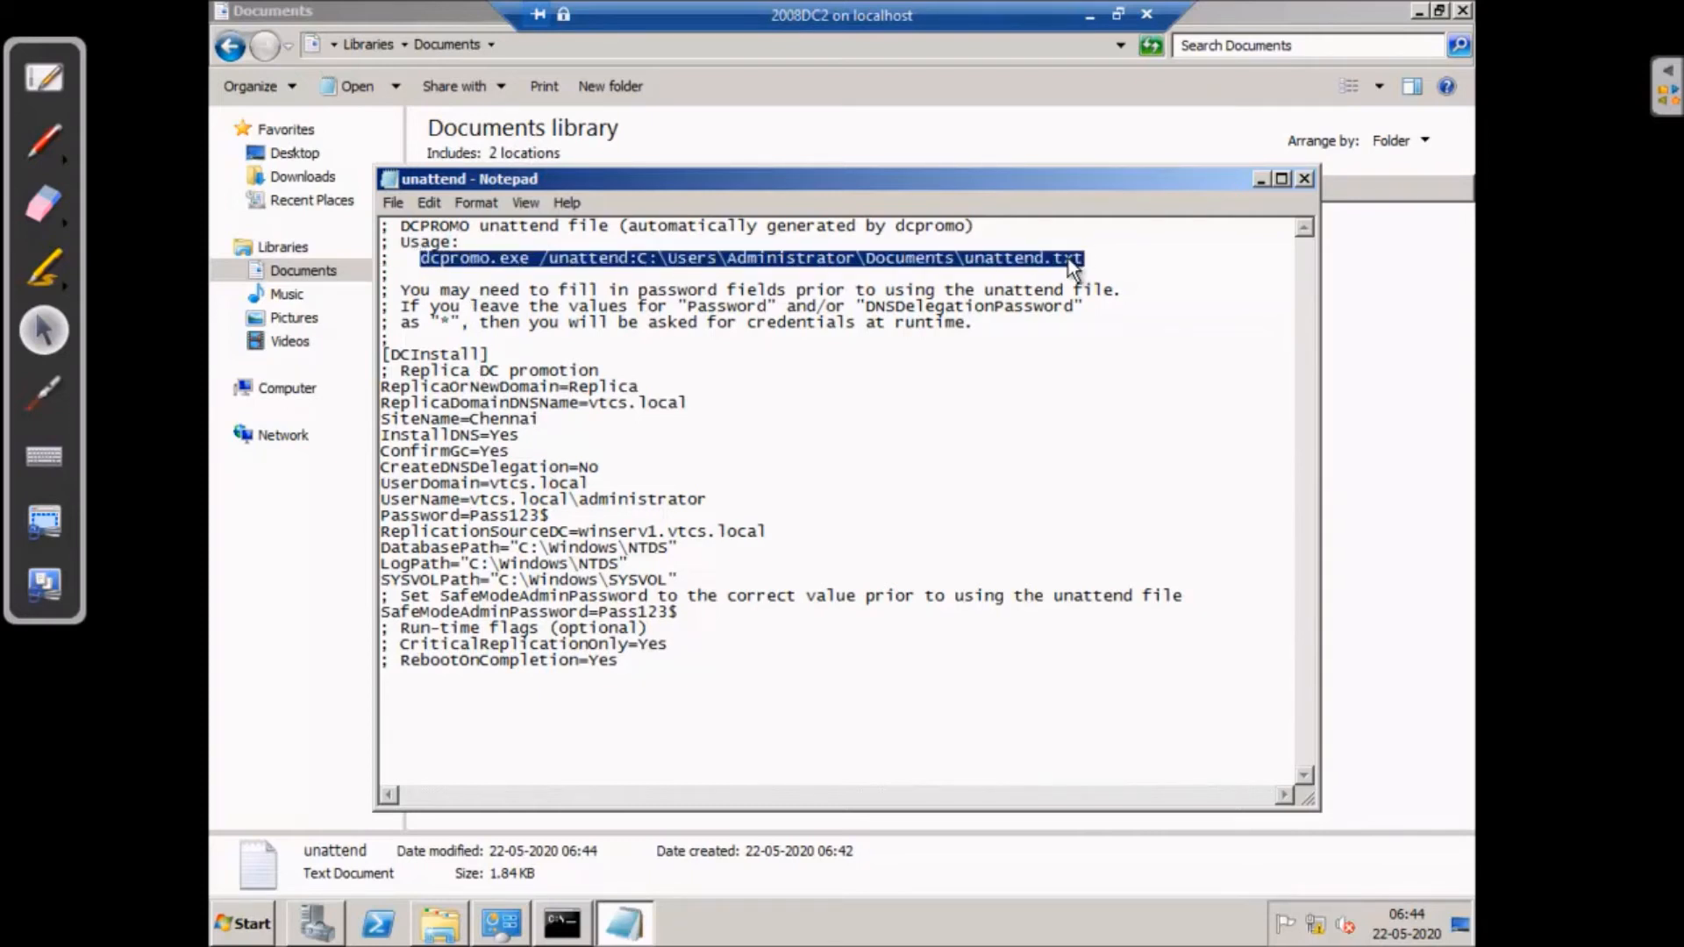
pyautogui.rightClick(1068, 257)
# - Copy the dcpromo /unattend command and run it in a maximized Command Prompt
pyautogui.click(1105, 331)
pyautogui.click(552, 928)
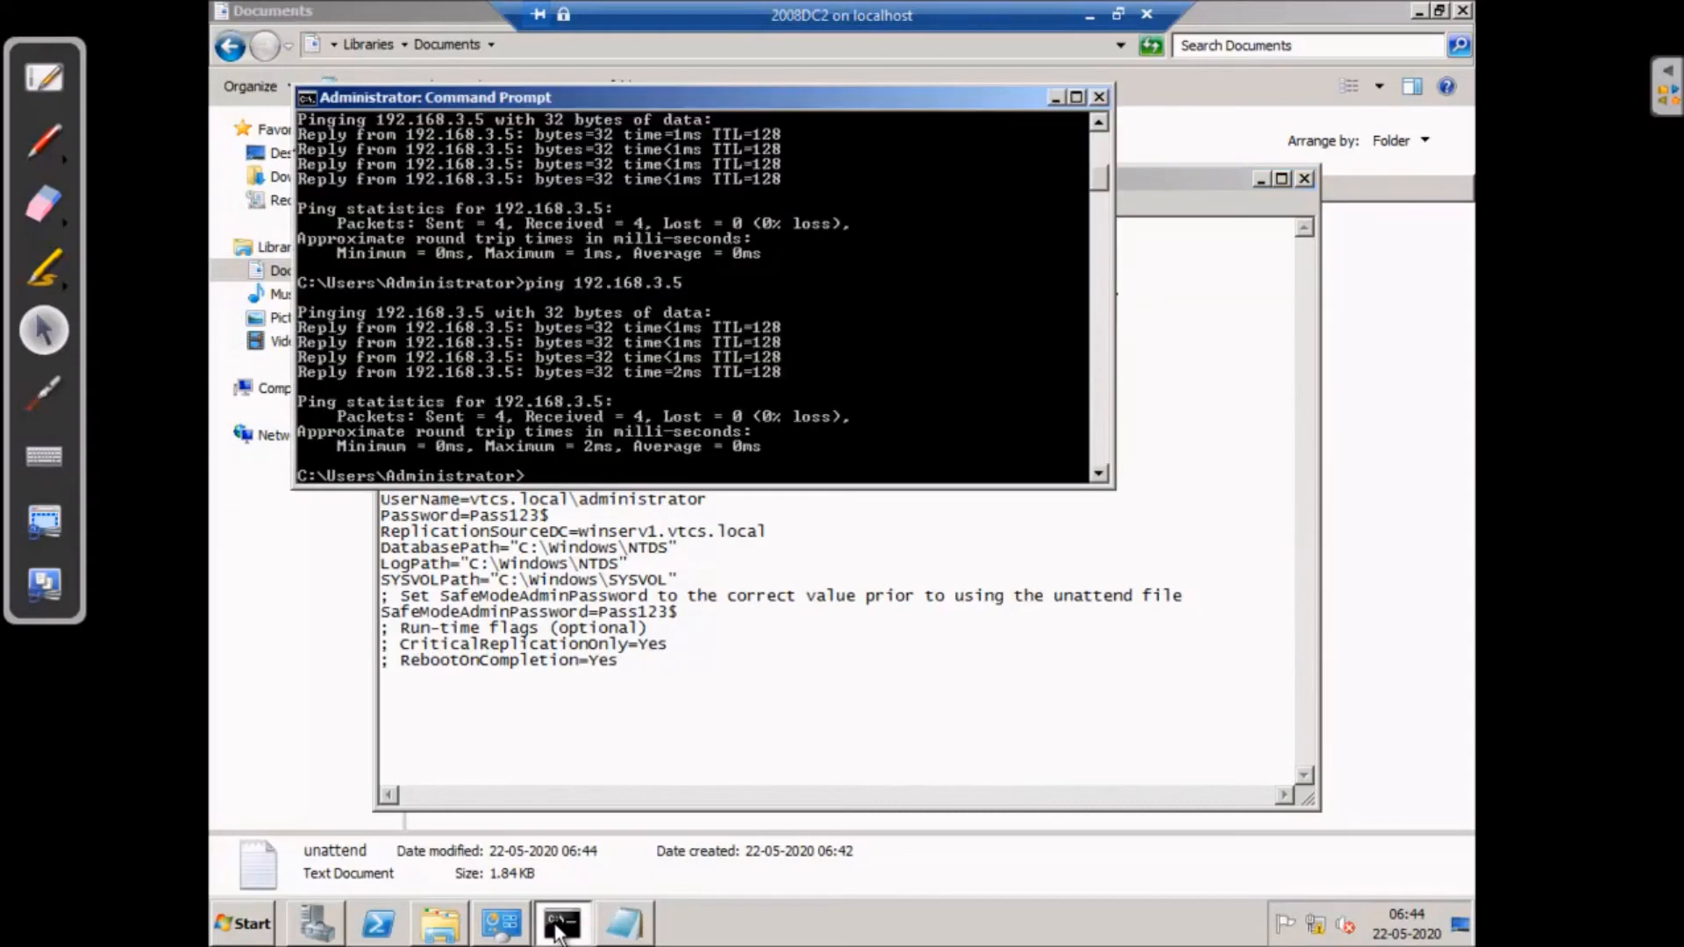
pyautogui.click(1076, 97)
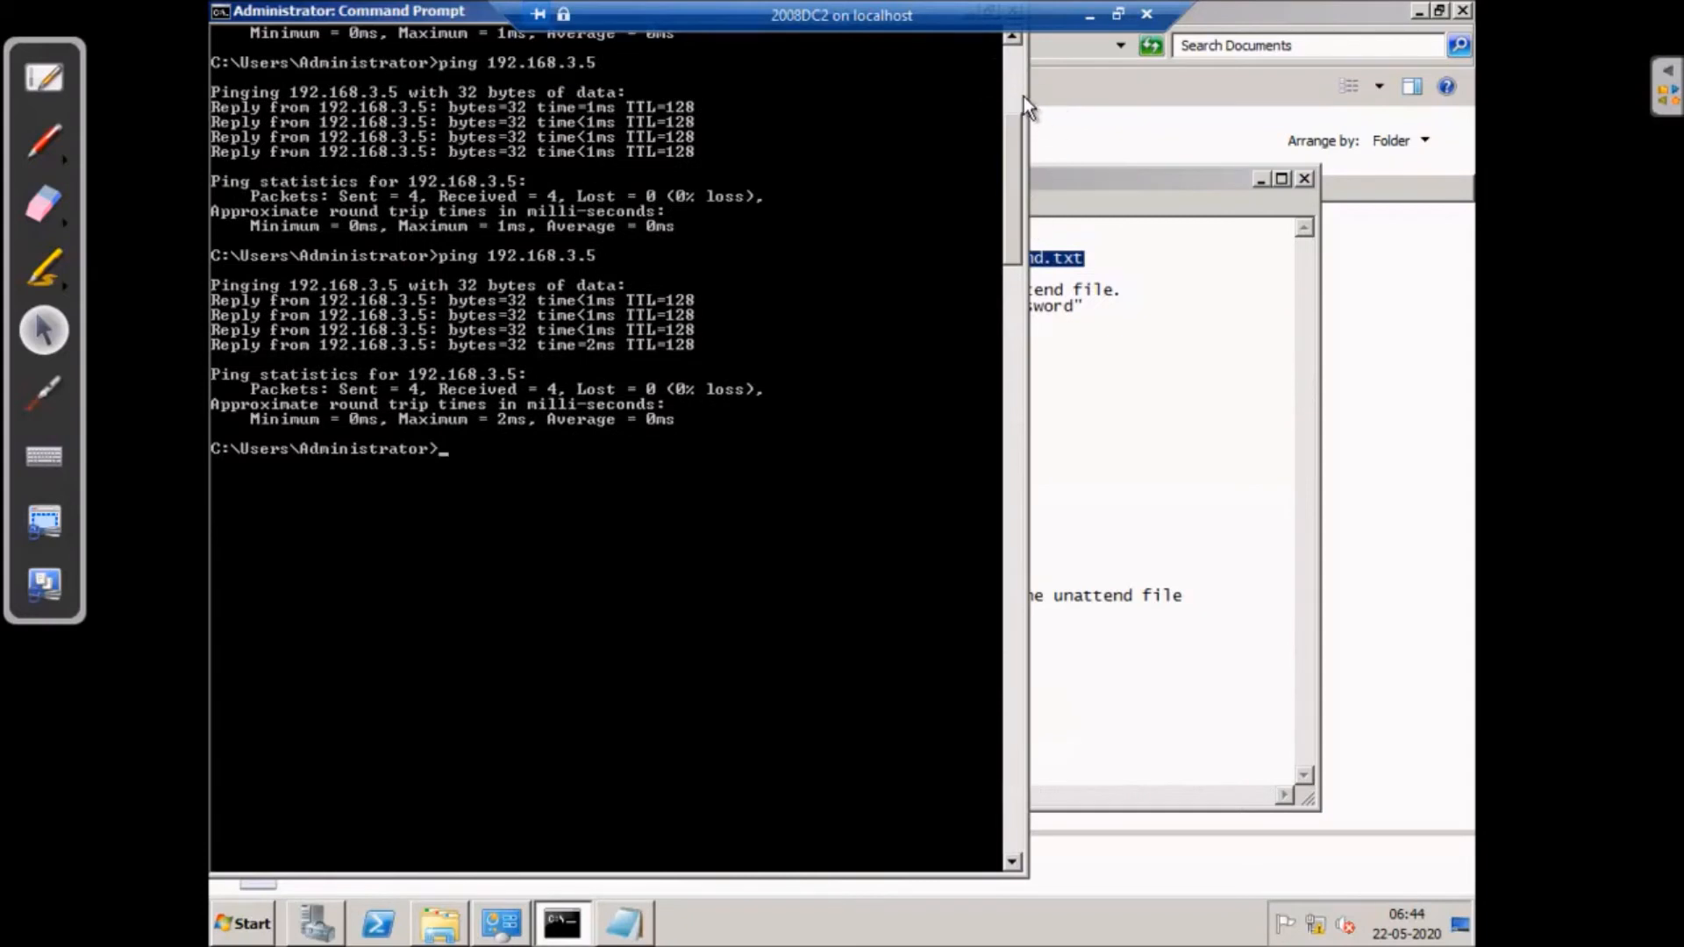
pyautogui.rightClick(444, 454)
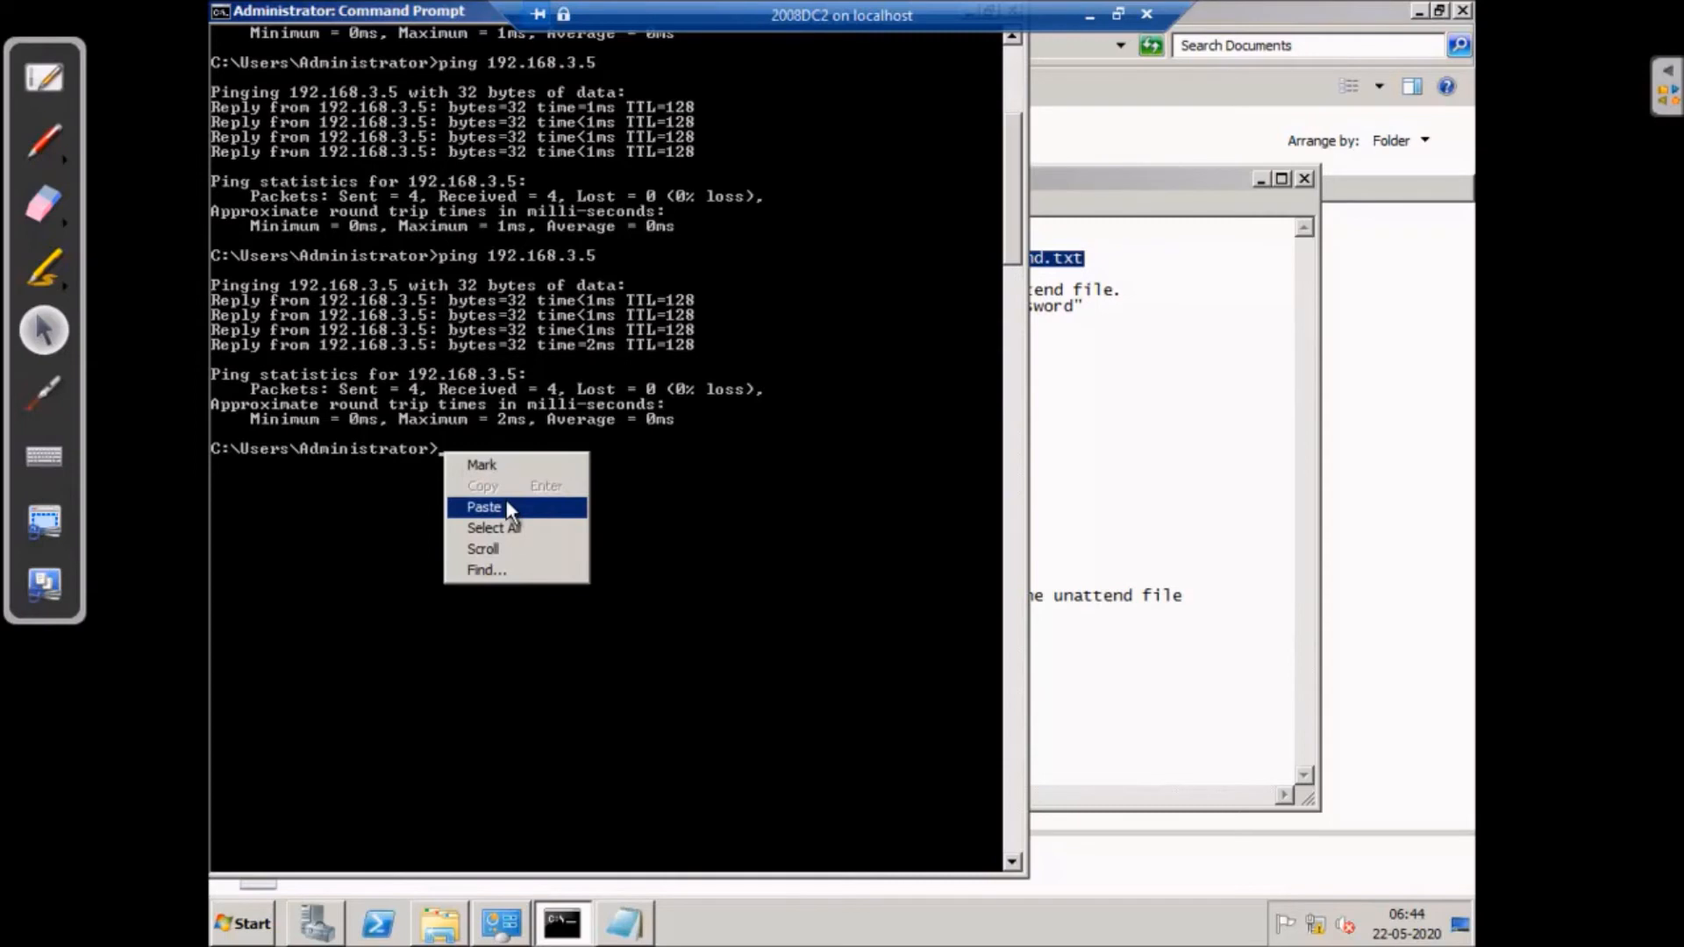
pyautogui.click(484, 507)
pyautogui.press('Return')
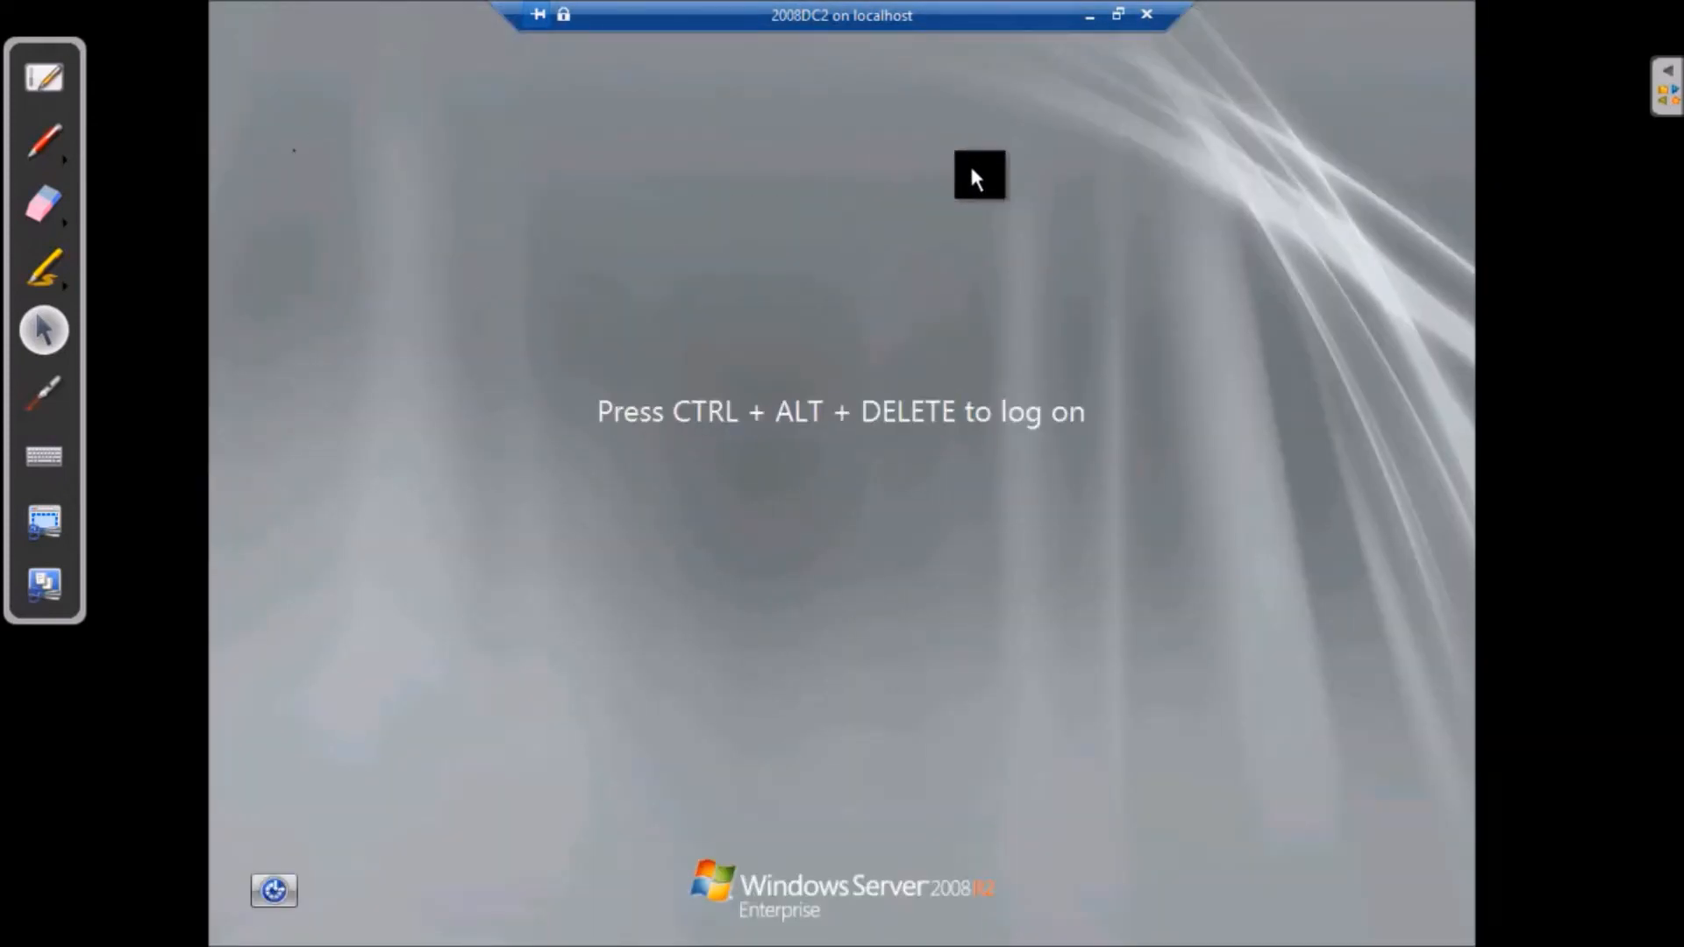
# - Send Ctrl+Alt+Delete to 2008DC2, restore full screen, and log on as VTCS Administrator with the account password
pyautogui.click(1117, 14)
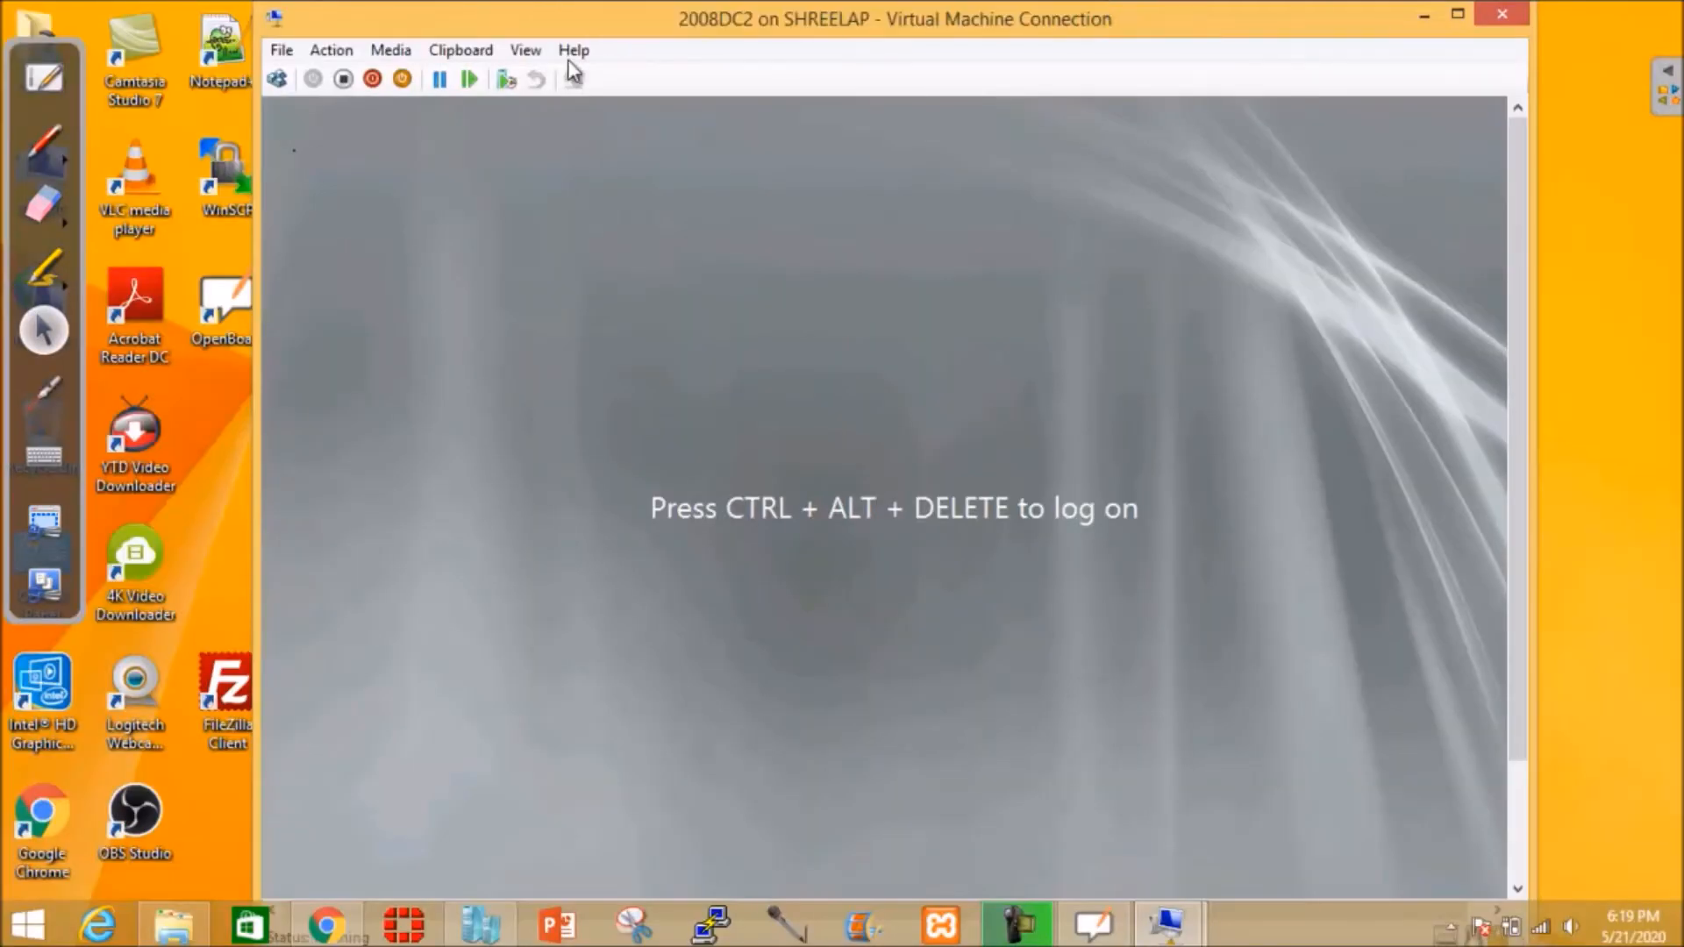
pyautogui.click(278, 79)
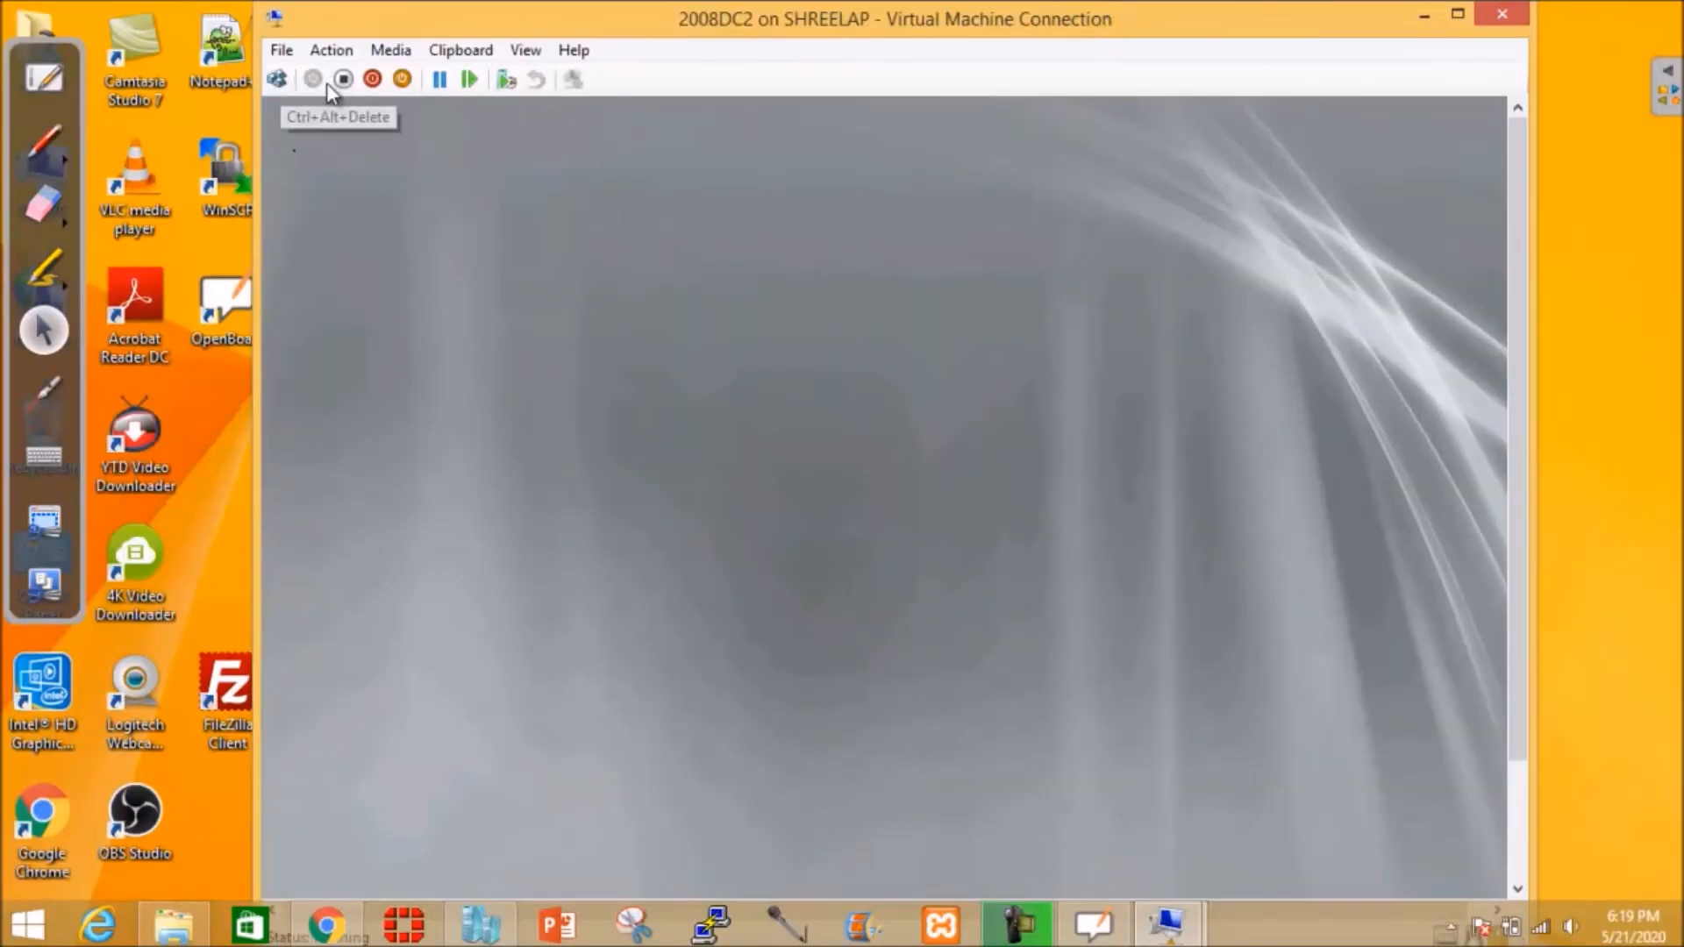
pyautogui.click(523, 51)
pyautogui.click(566, 74)
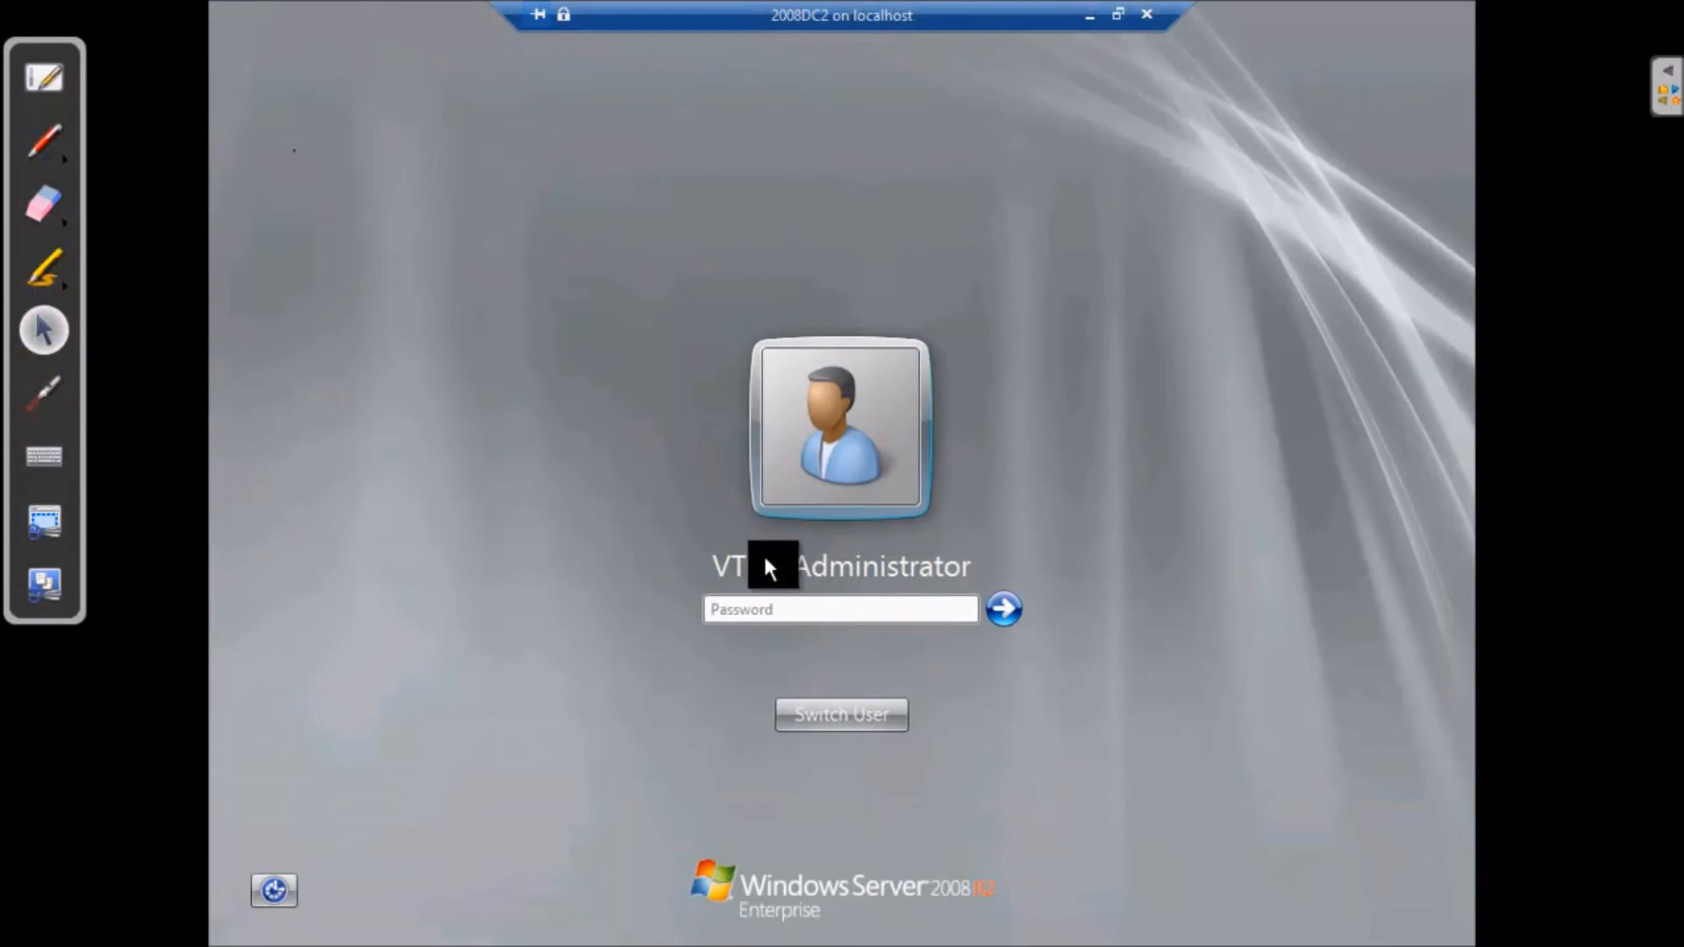
pyautogui.click(780, 602)
pyautogui.write('Pa$$w0rd1')
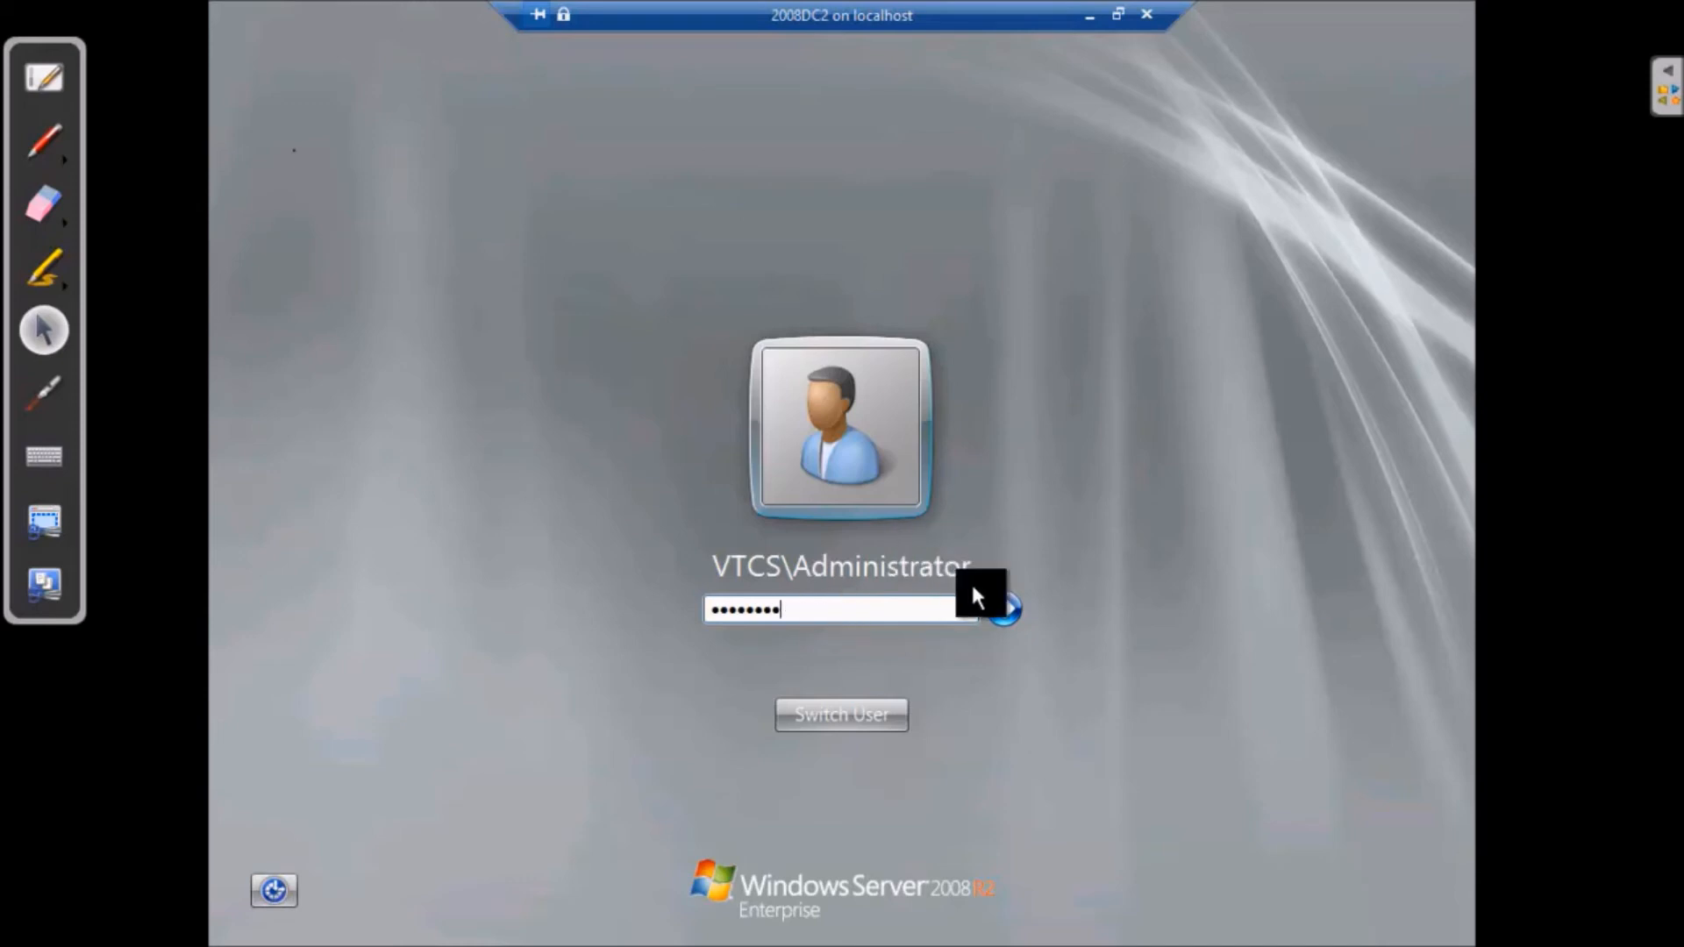
pyautogui.click(1000, 605)
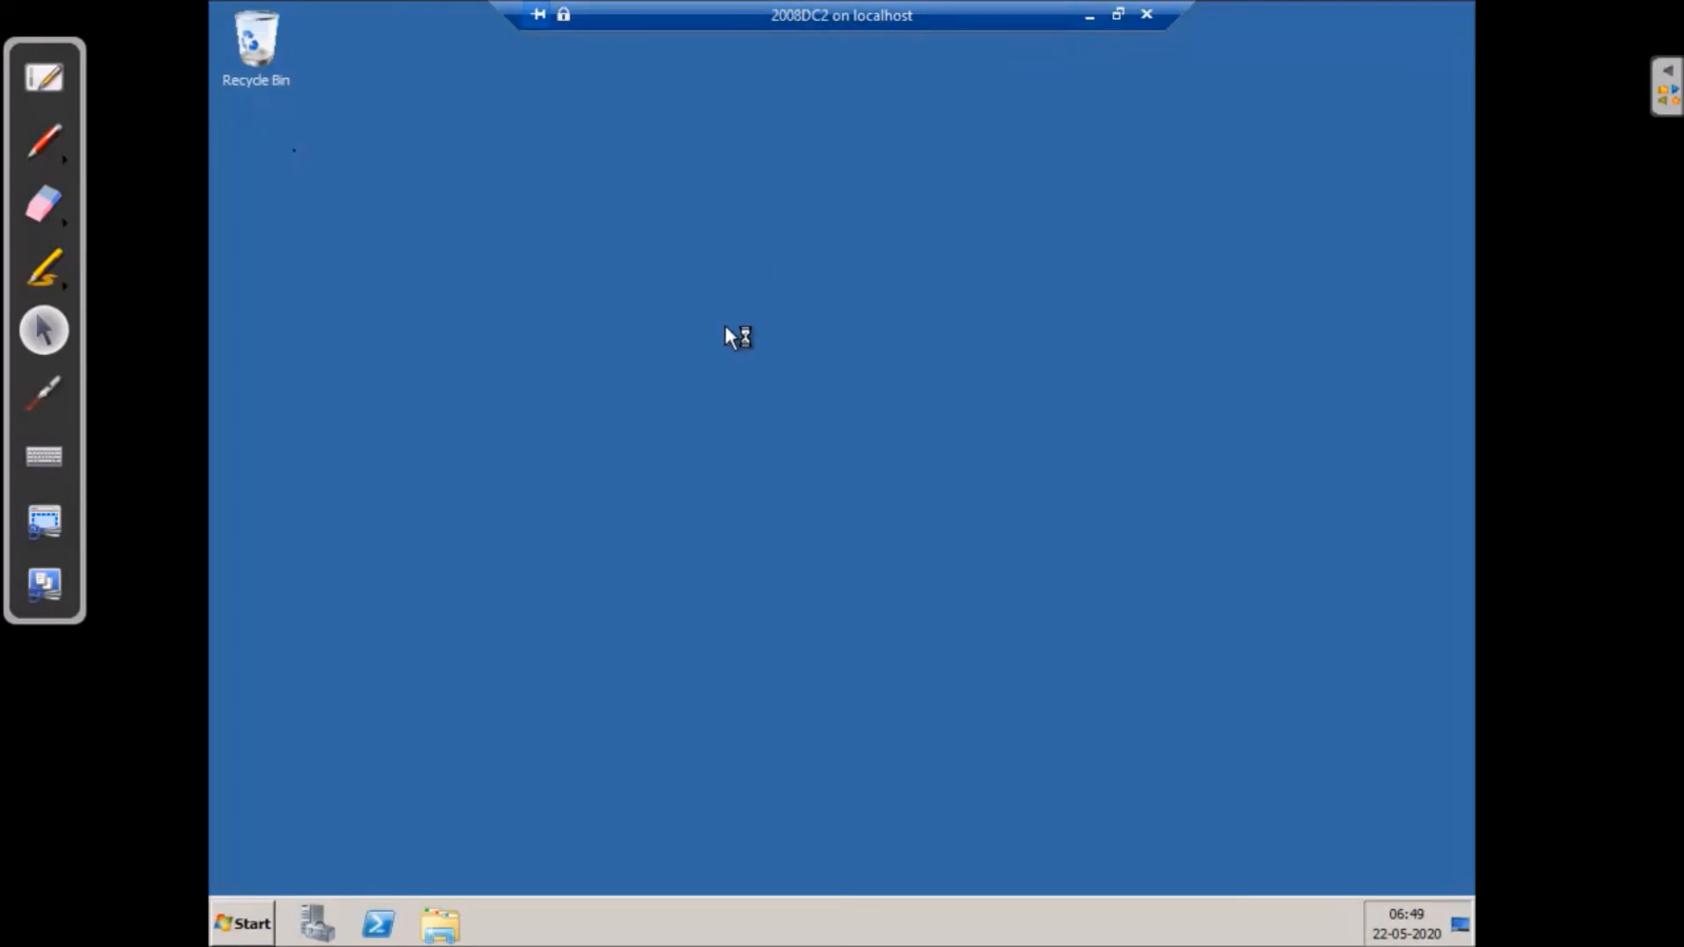
# - Close Server Manager on 2008DC2
pyautogui.click(243, 923)
pyautogui.moveTo(620, 714)
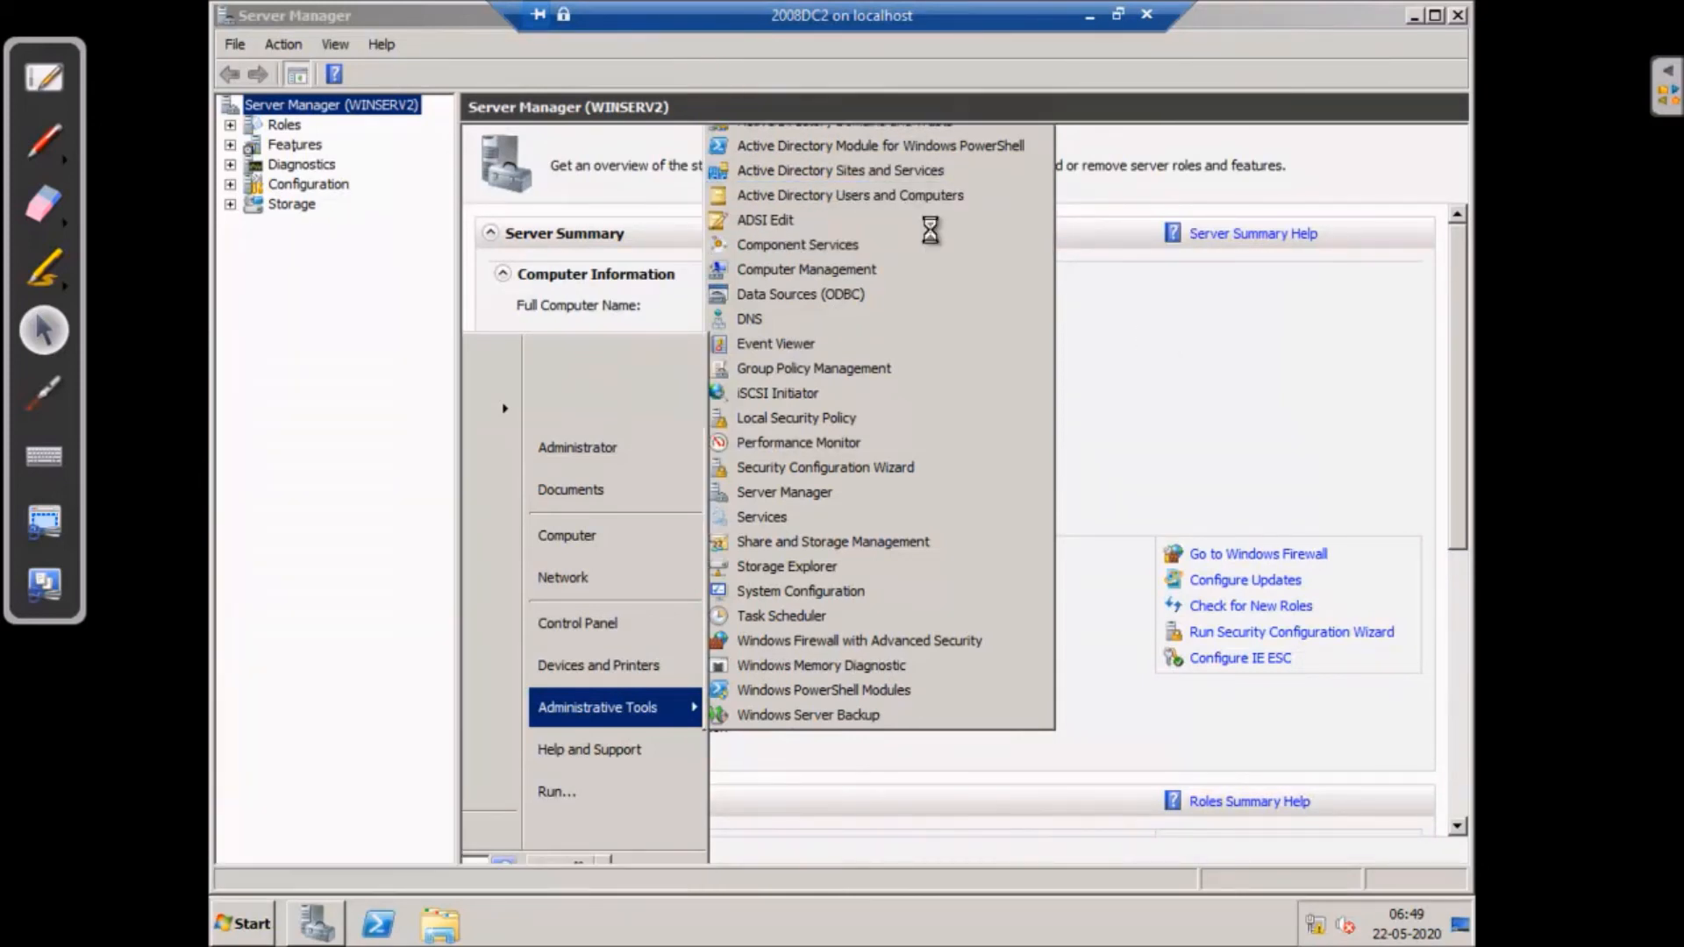
pyautogui.click(1090, 266)
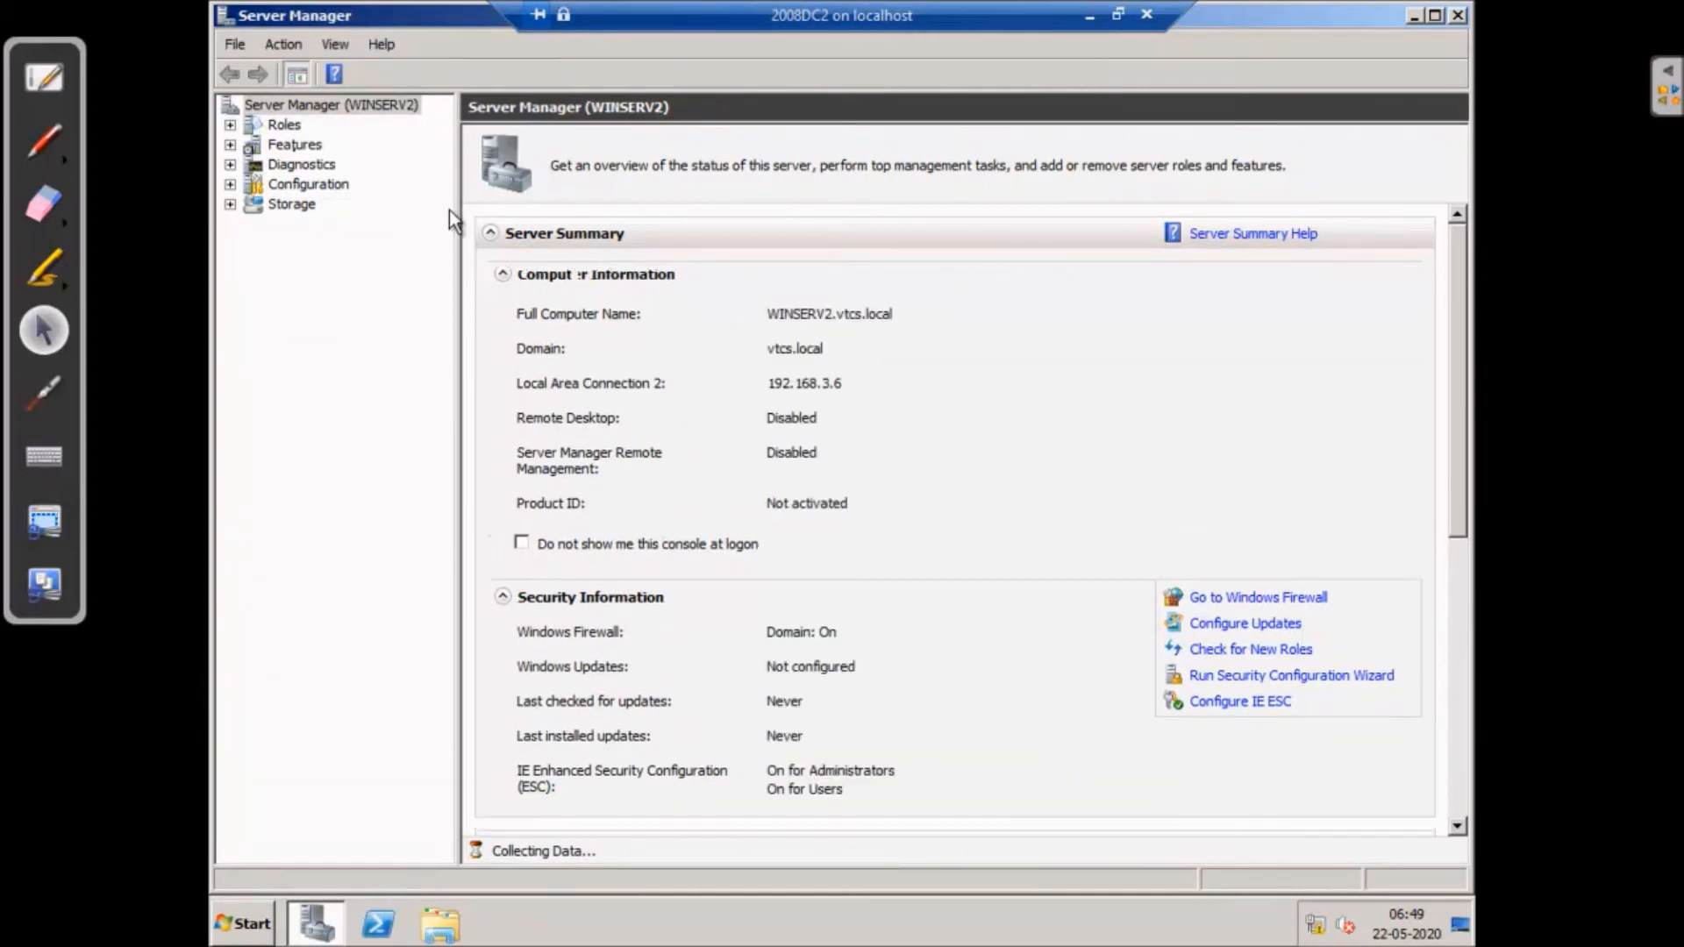
pyautogui.click(1457, 15)
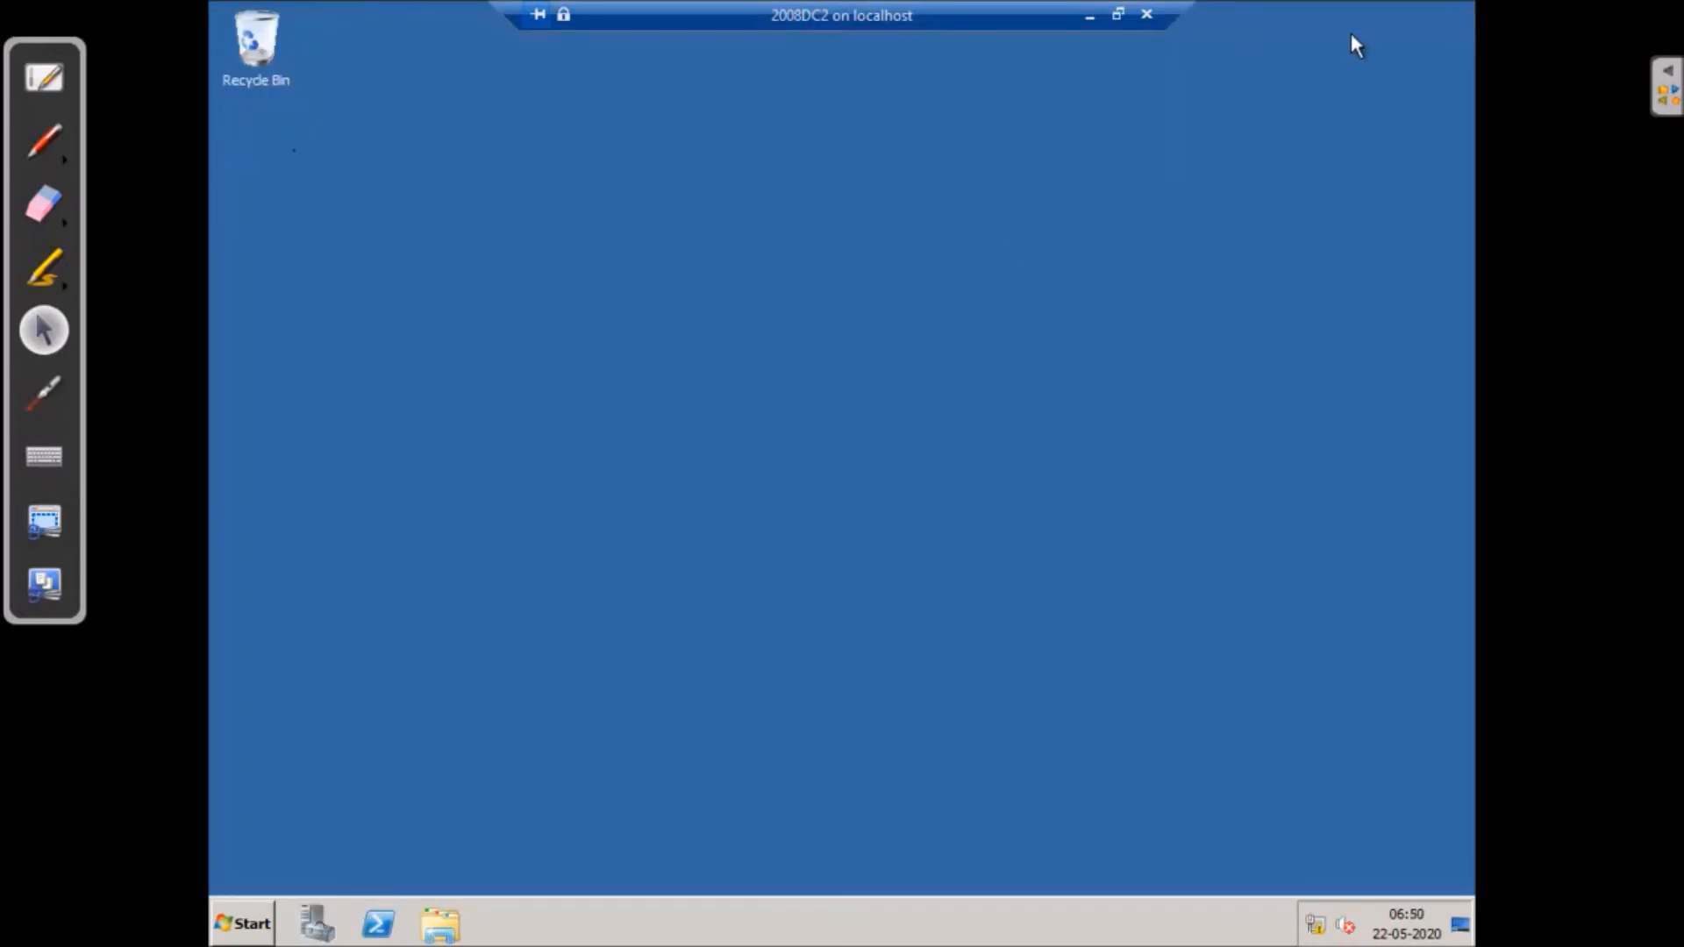
# - Launch Active Directory Users and Computers and inspect the WINSERV1 and WINSERV2 domain controllers in vtcs.local
pyautogui.click(243, 924)
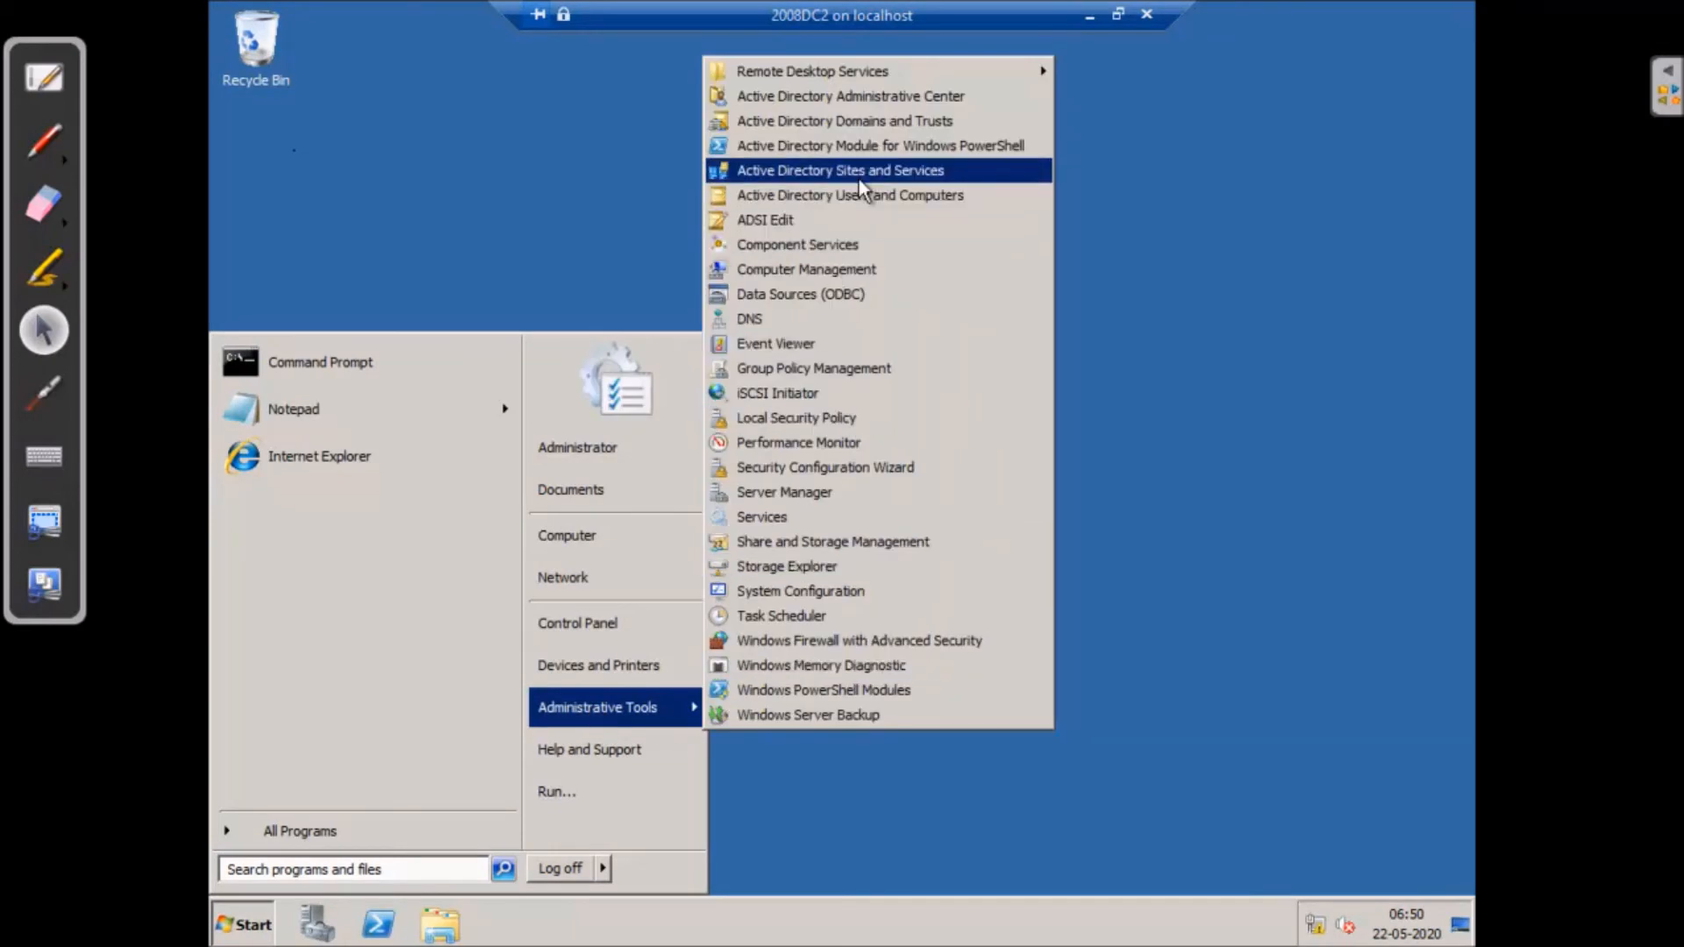
pyautogui.click(862, 199)
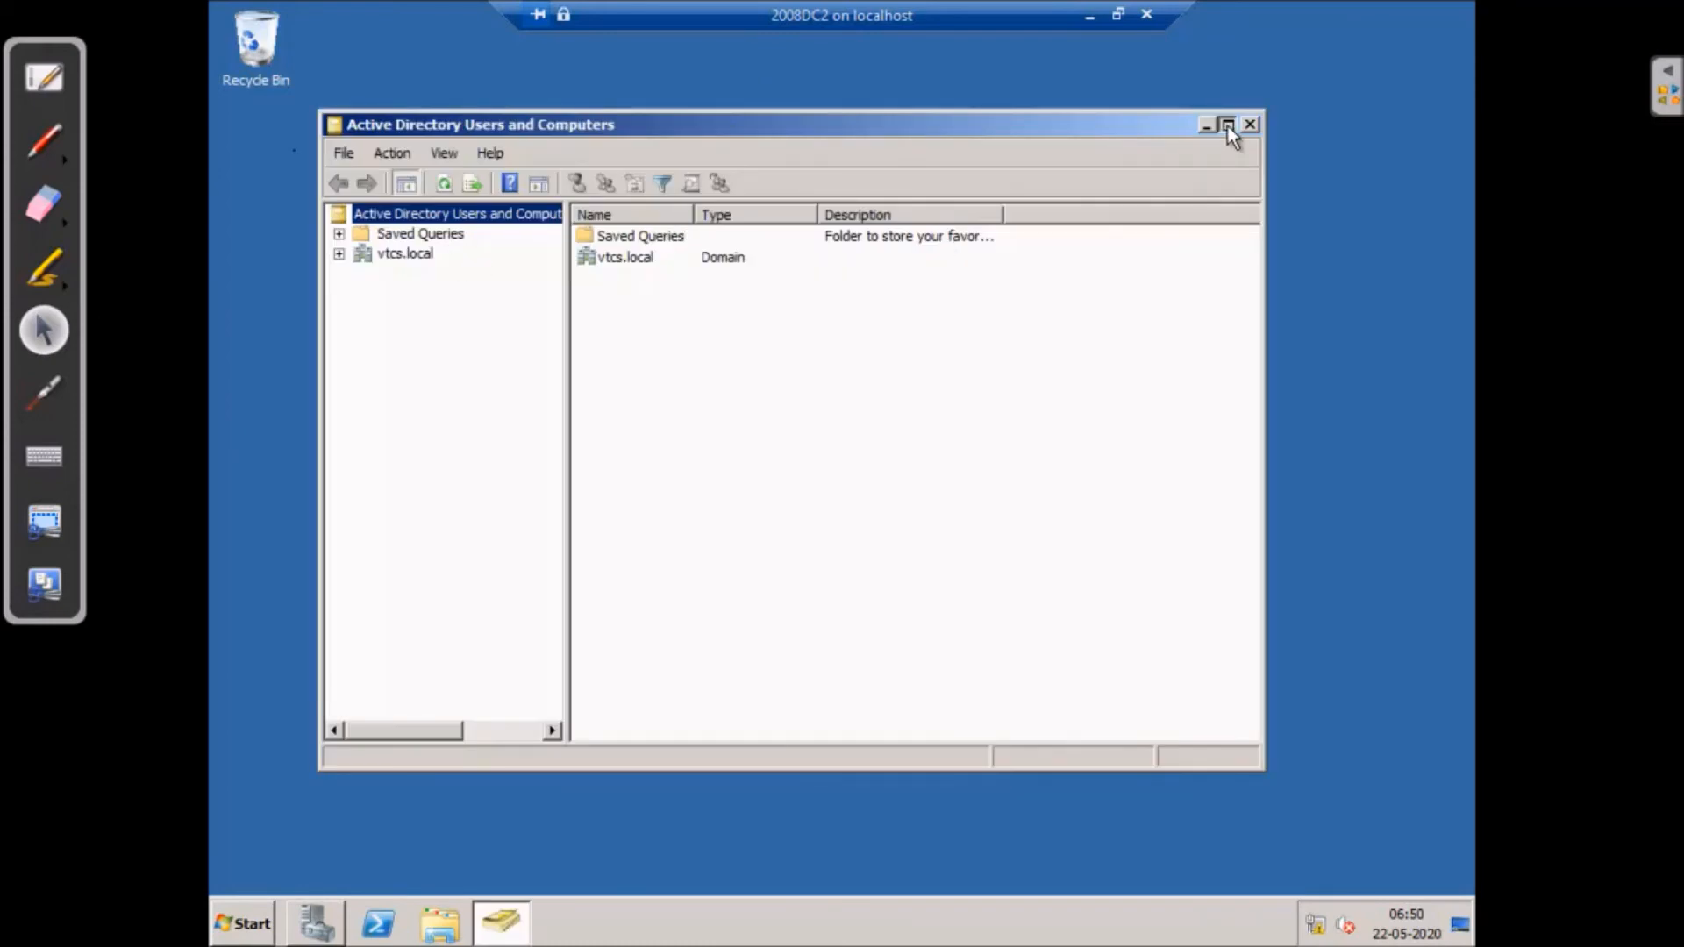
pyautogui.click(1227, 124)
pyautogui.click(226, 141)
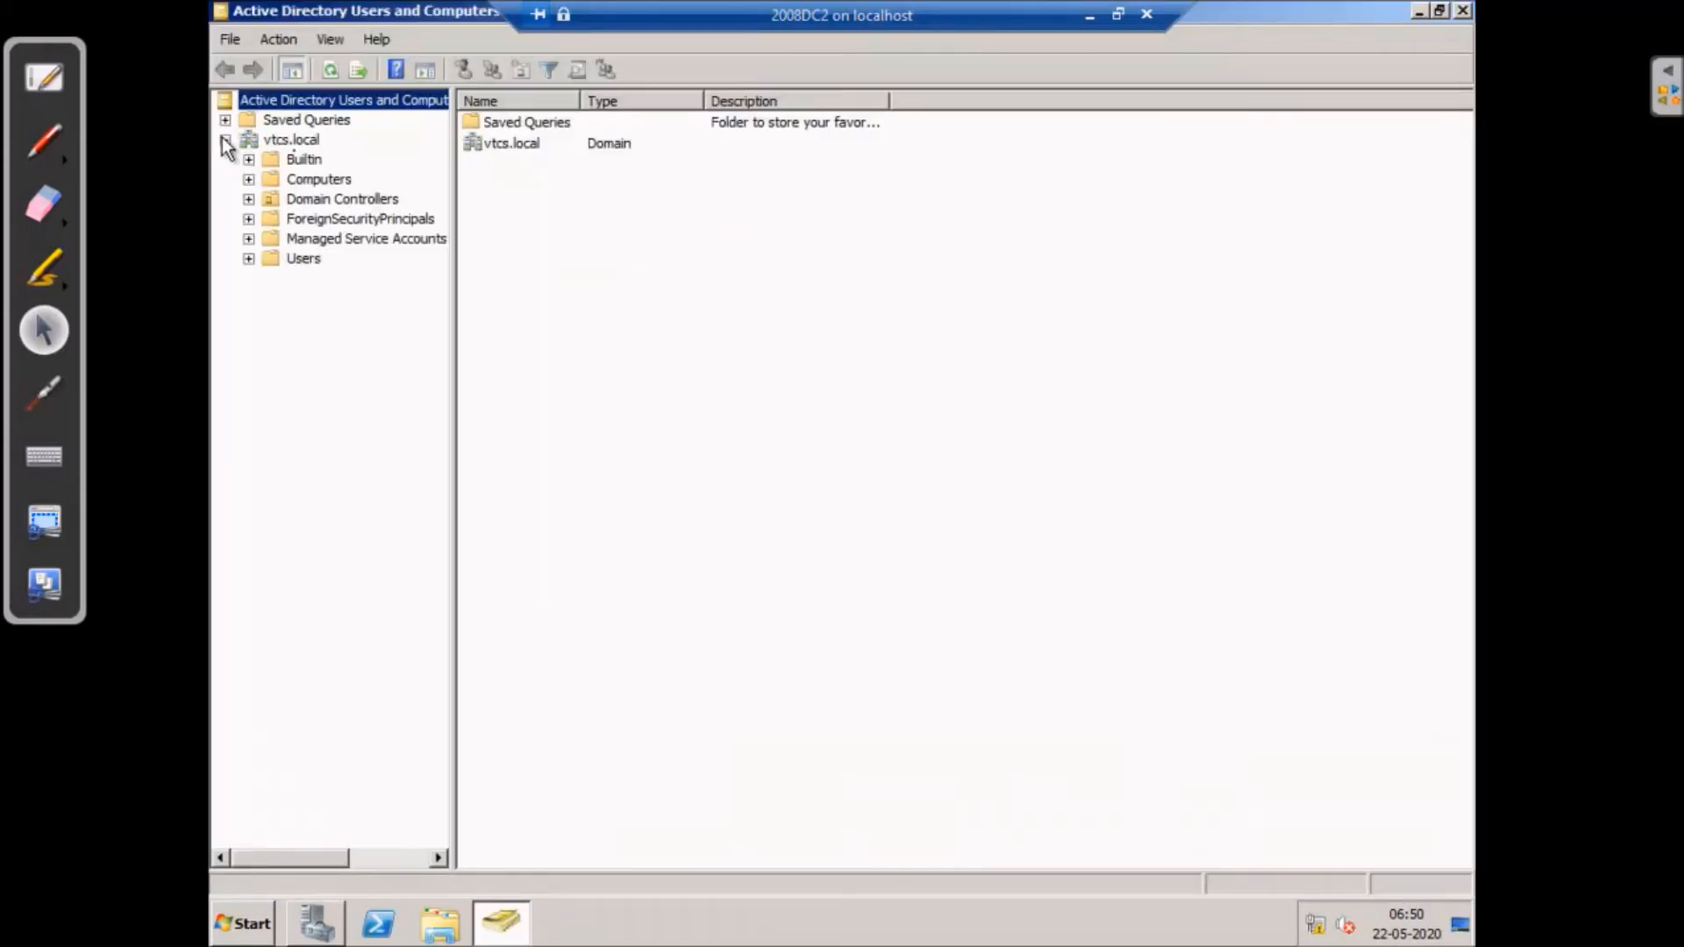
pyautogui.click(305, 181)
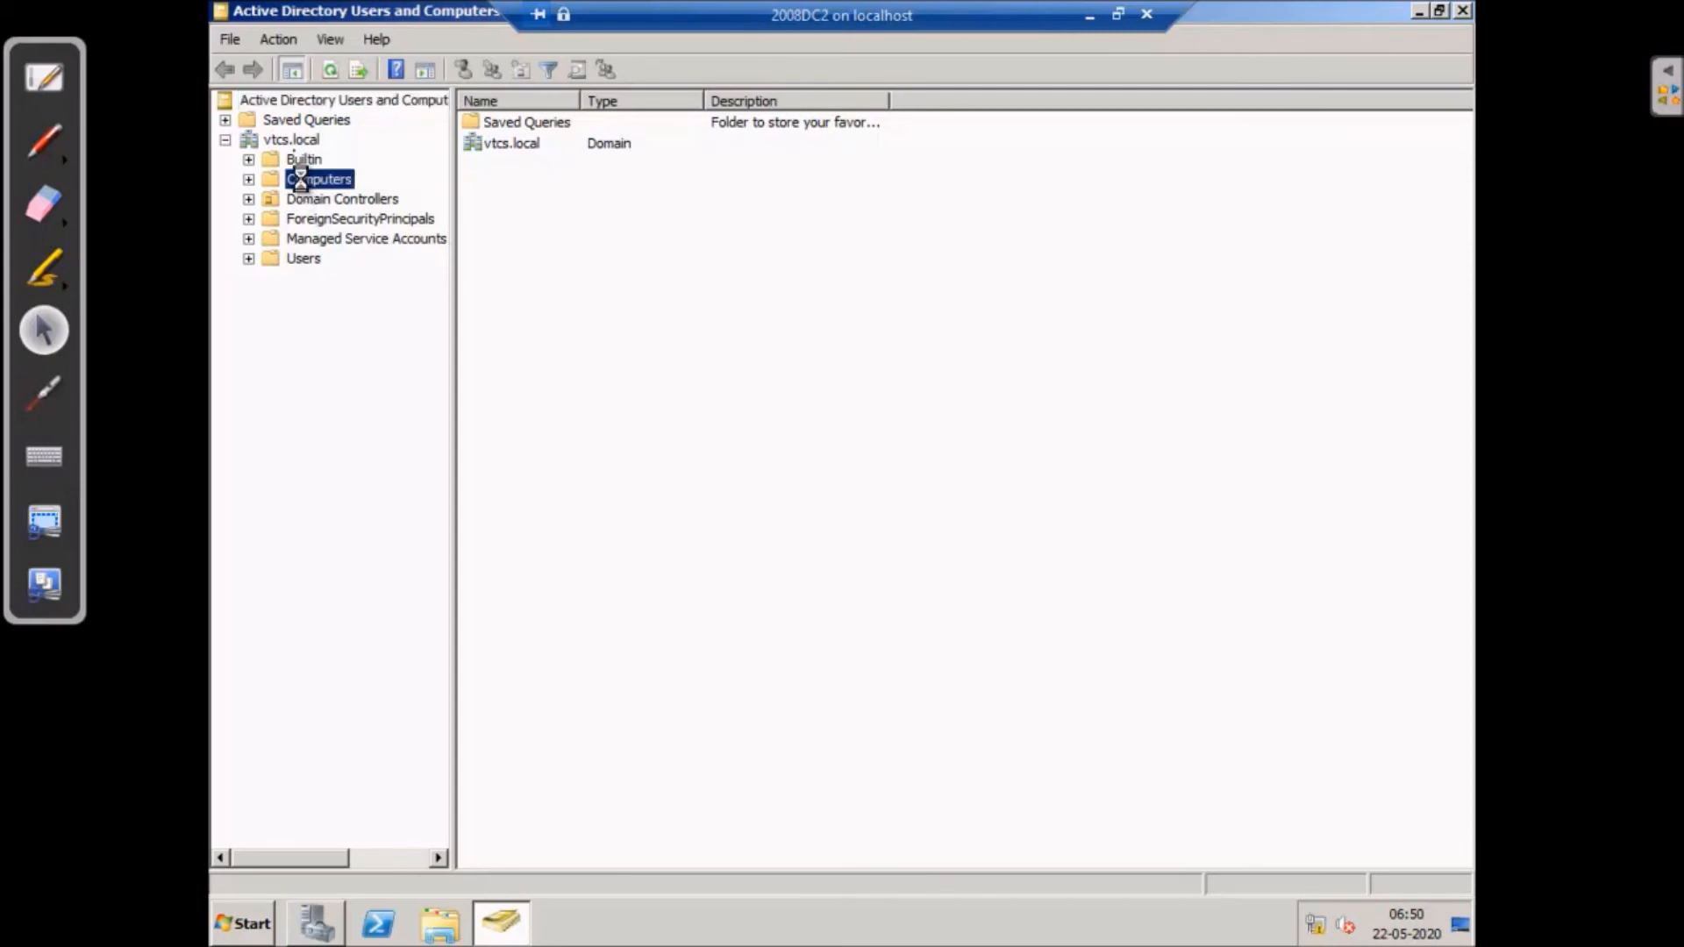
pyautogui.click(334, 206)
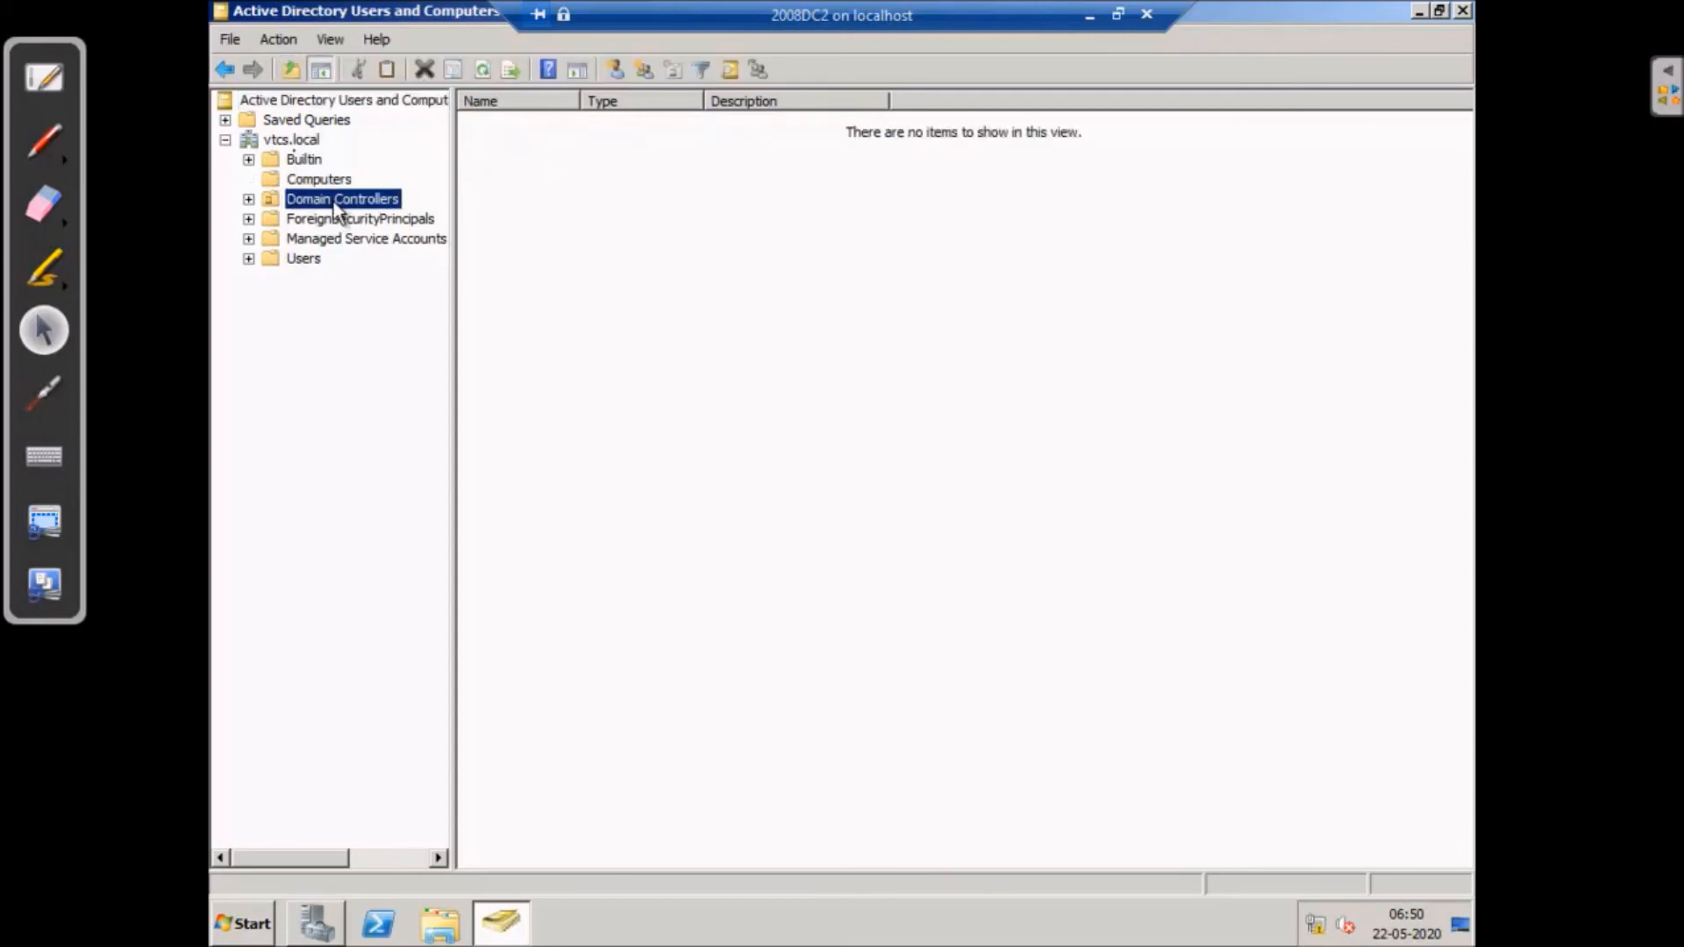
pyautogui.click(520, 125)
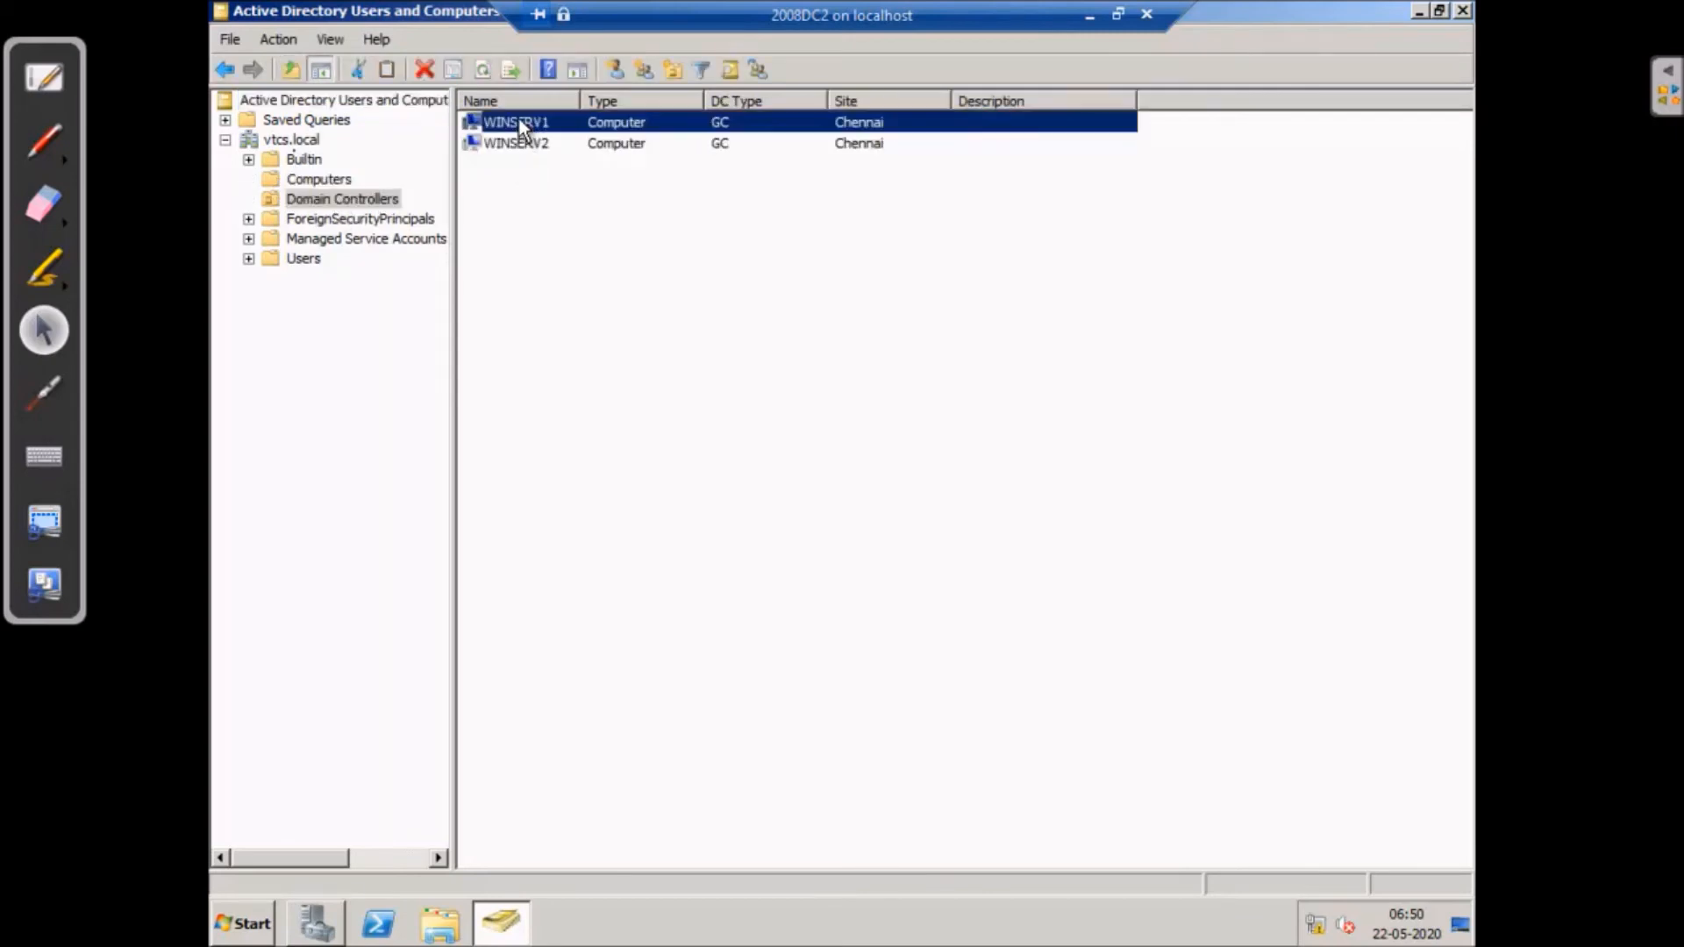
pyautogui.click(519, 144)
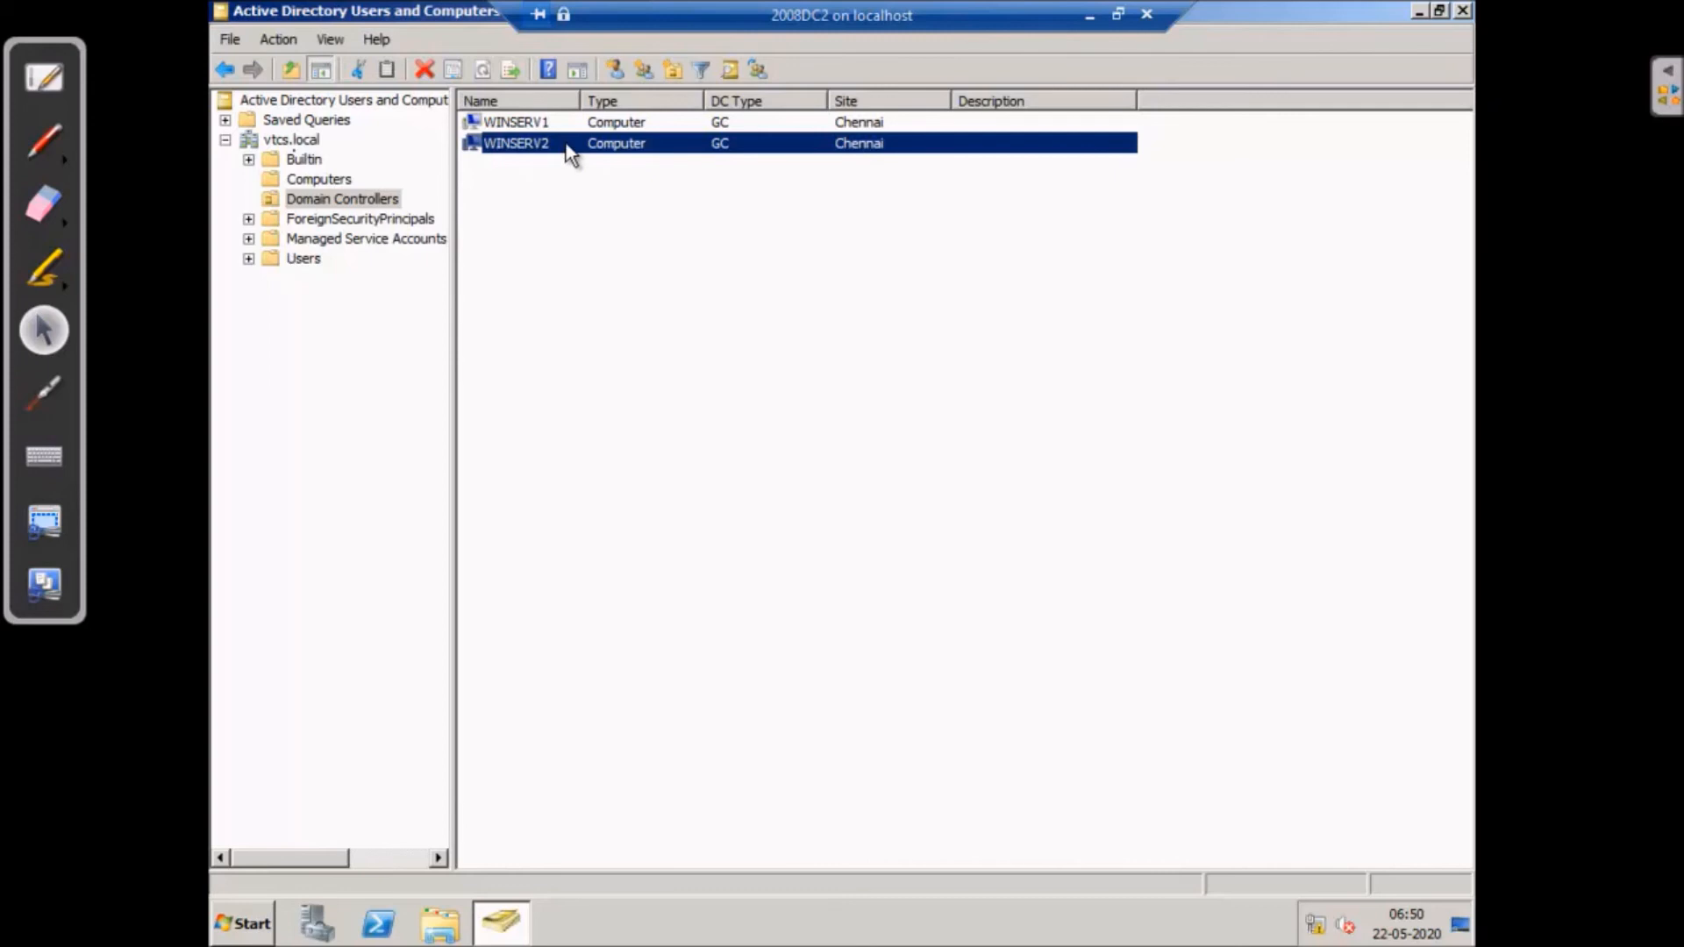
pyautogui.click(530, 123)
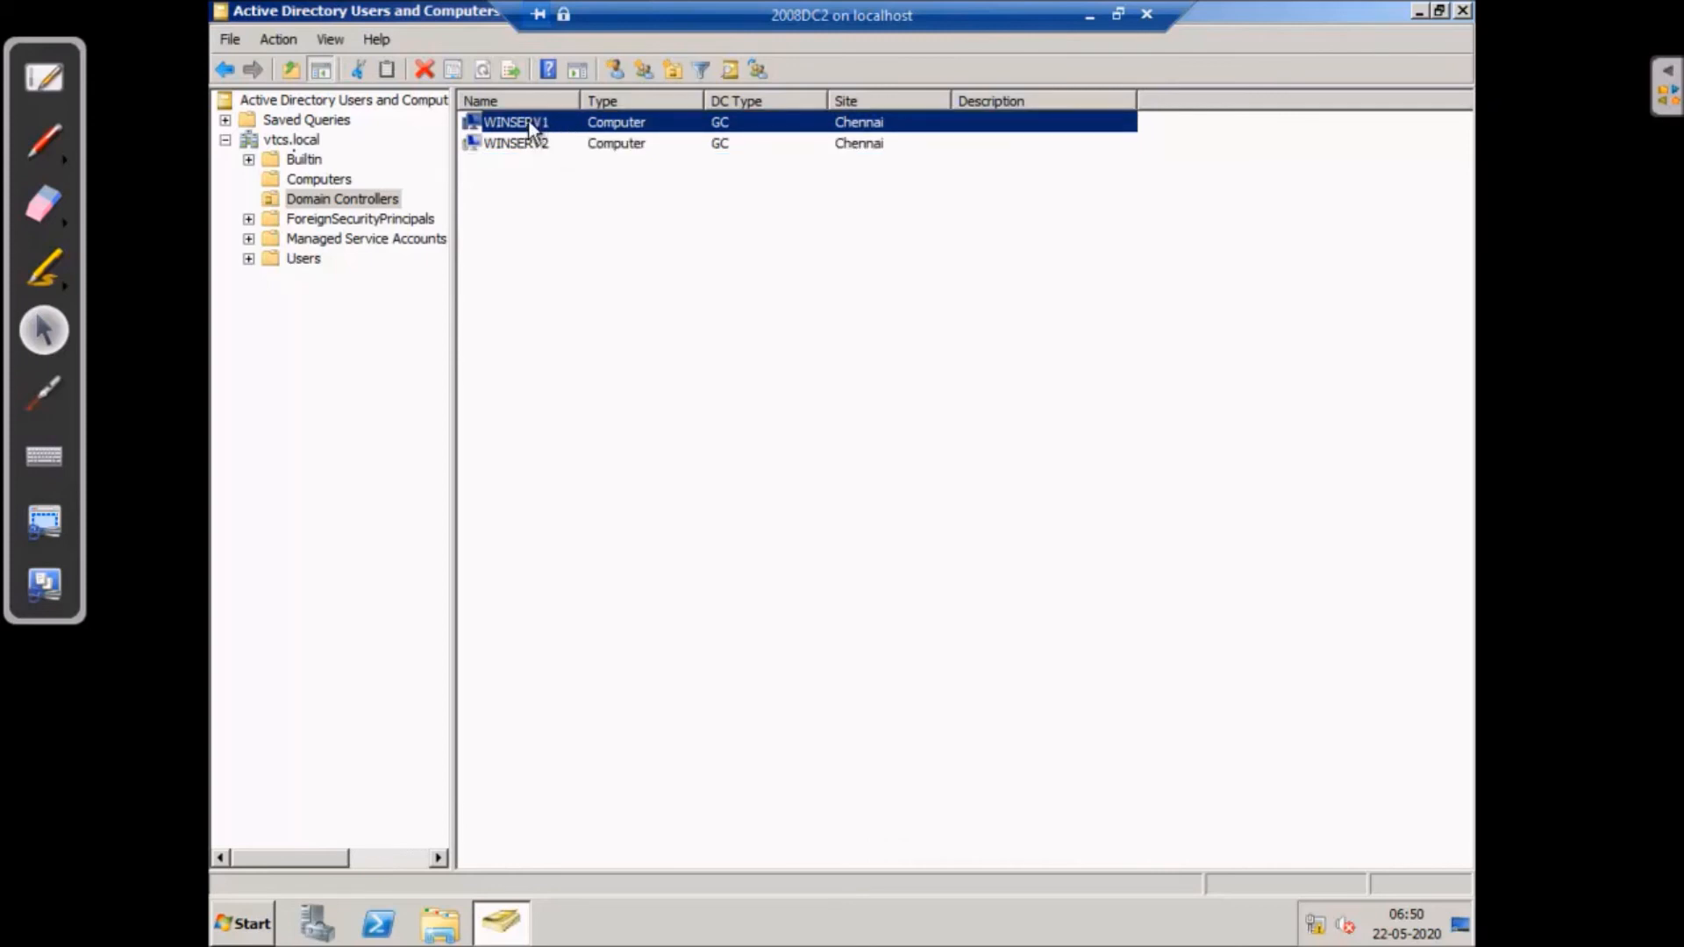
# - Review the Computers, Domain Controllers and Users containers, then minimize the console
pyautogui.click(330, 183)
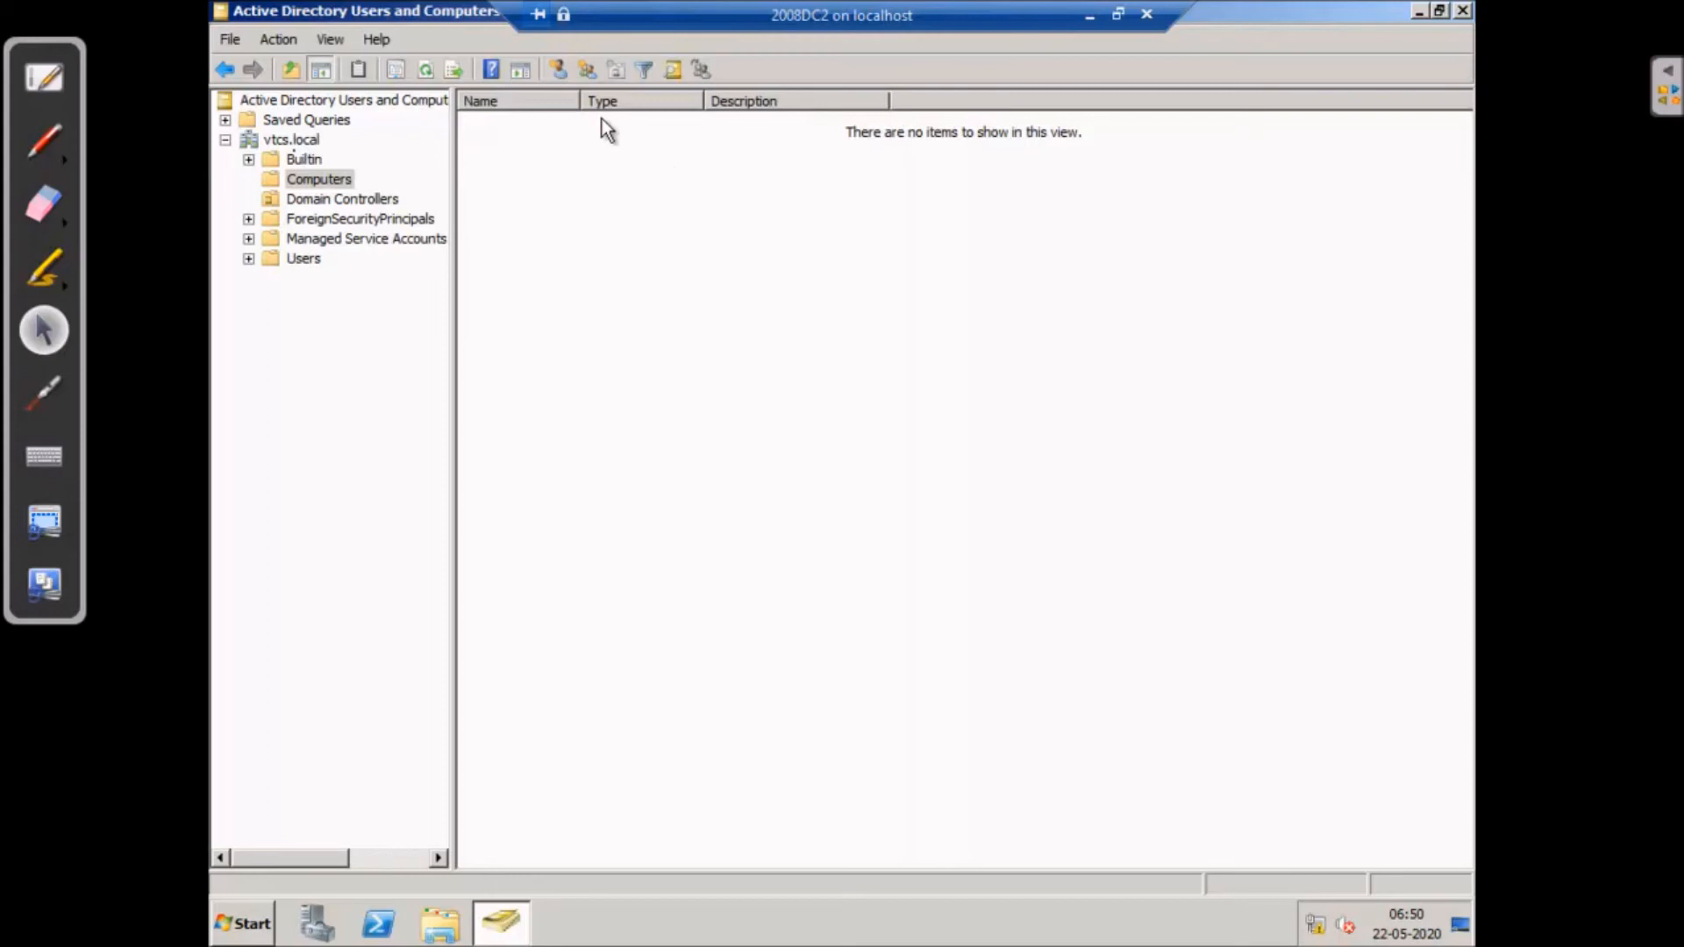
pyautogui.click(329, 204)
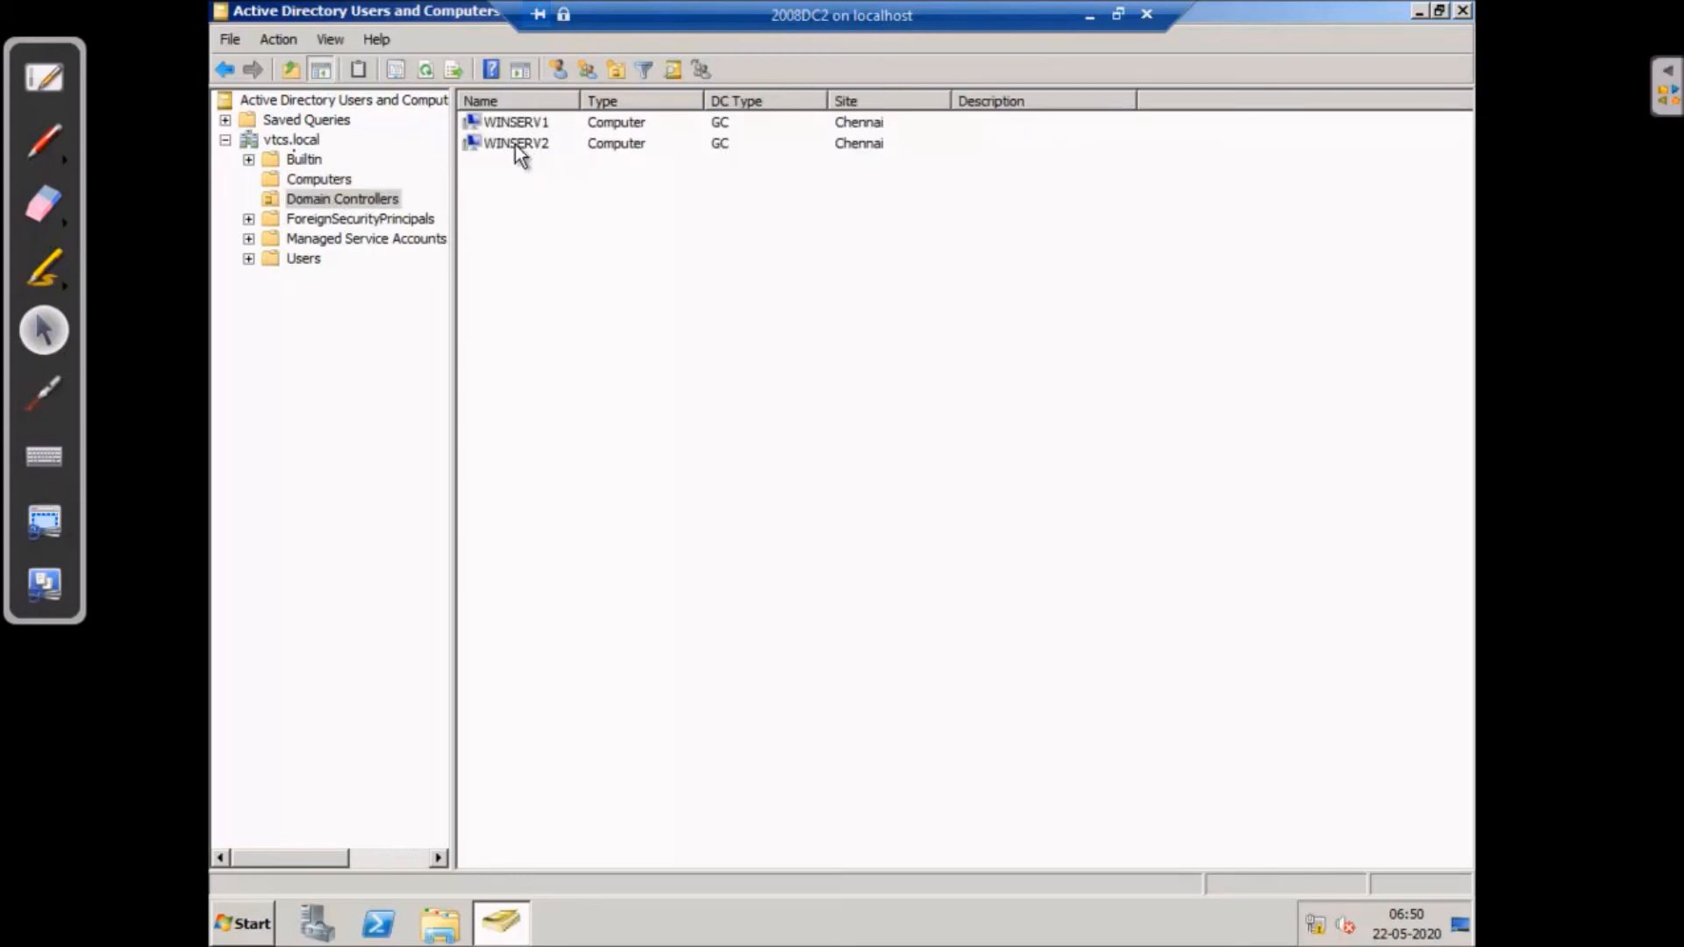
pyautogui.click(307, 259)
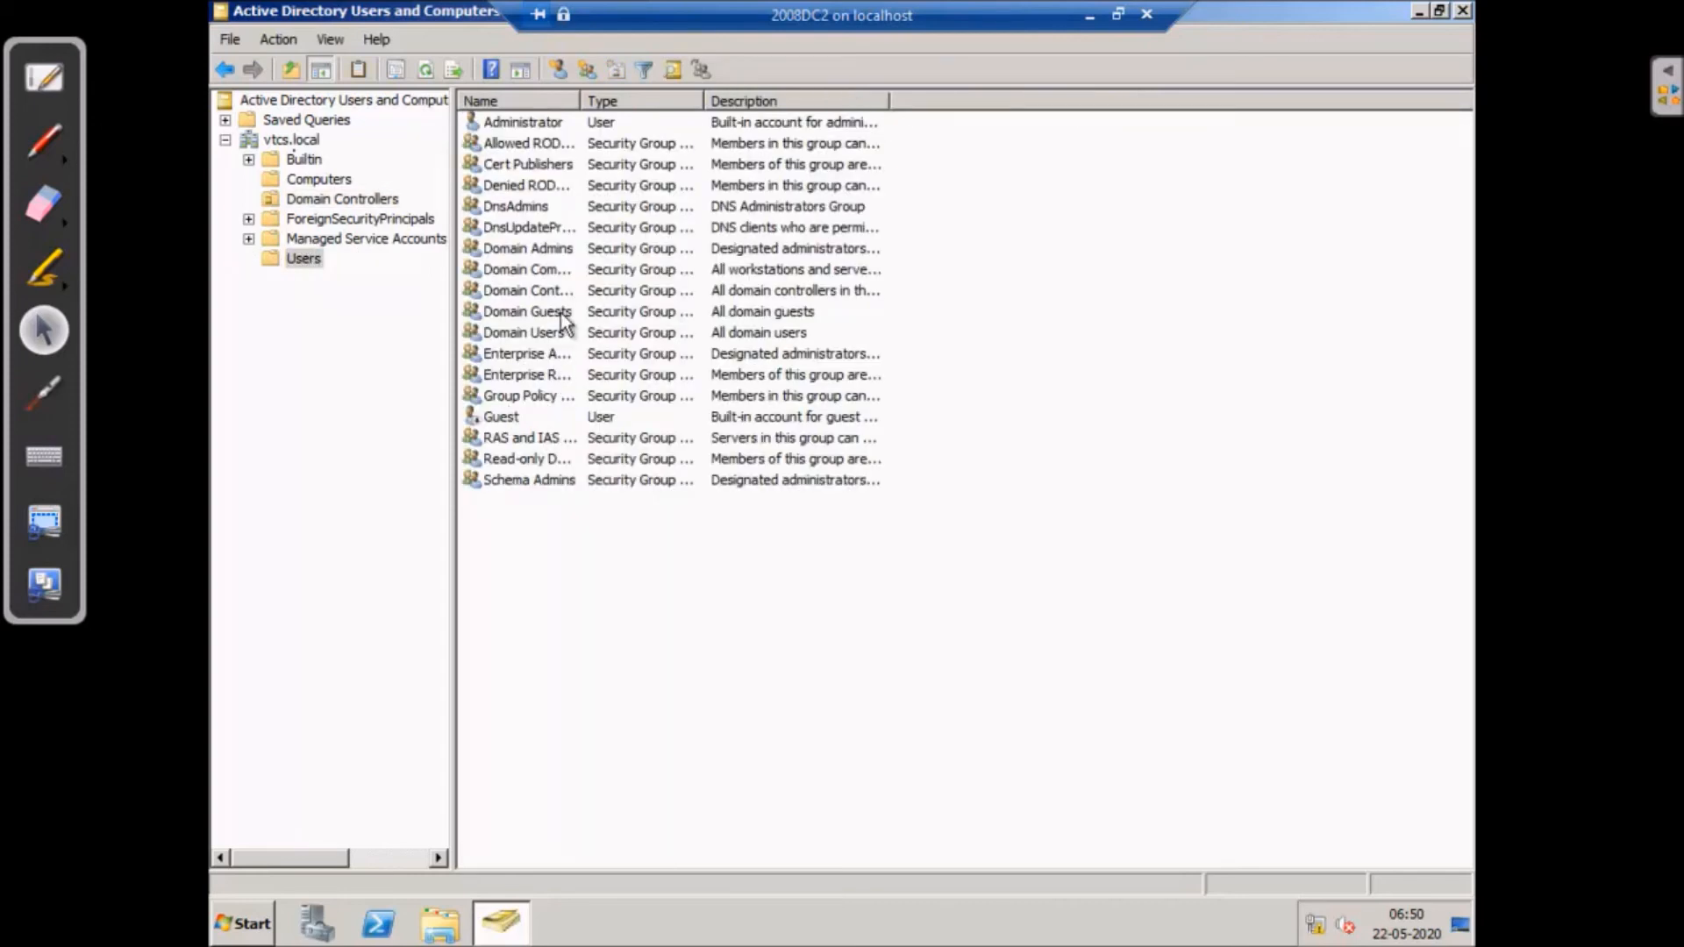
pyautogui.click(1420, 10)
# - Launch DNS Manager and show the vtcs.local forward lookup zone on WINSERV2
pyautogui.click(252, 922)
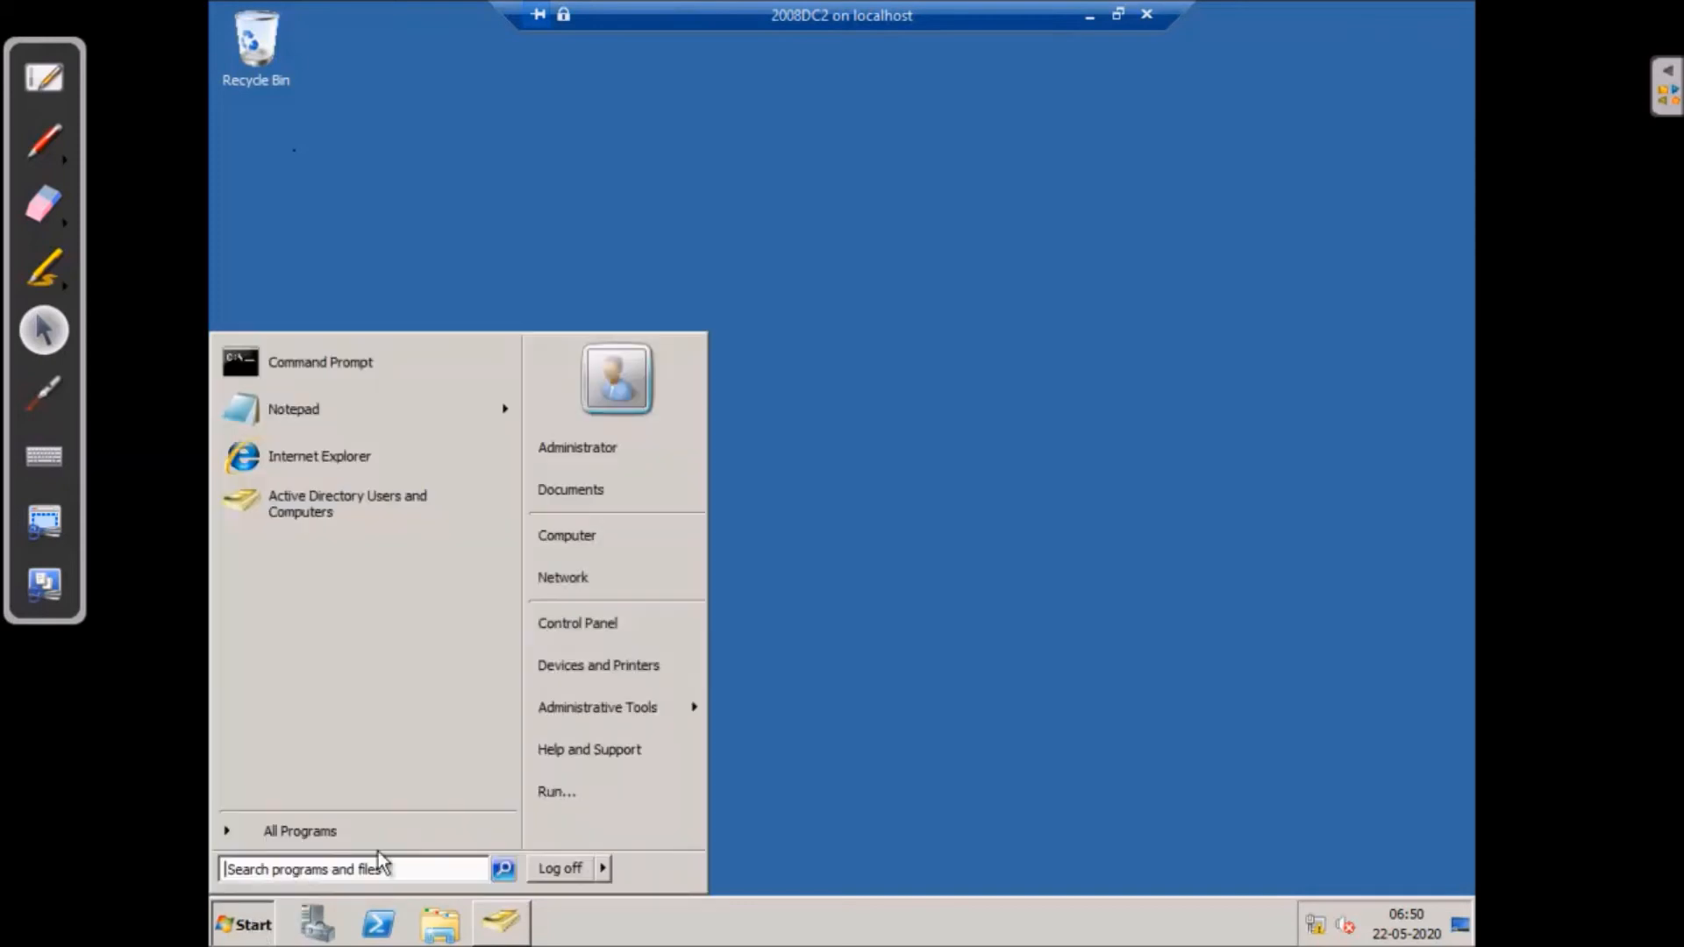
pyautogui.moveTo(667, 713)
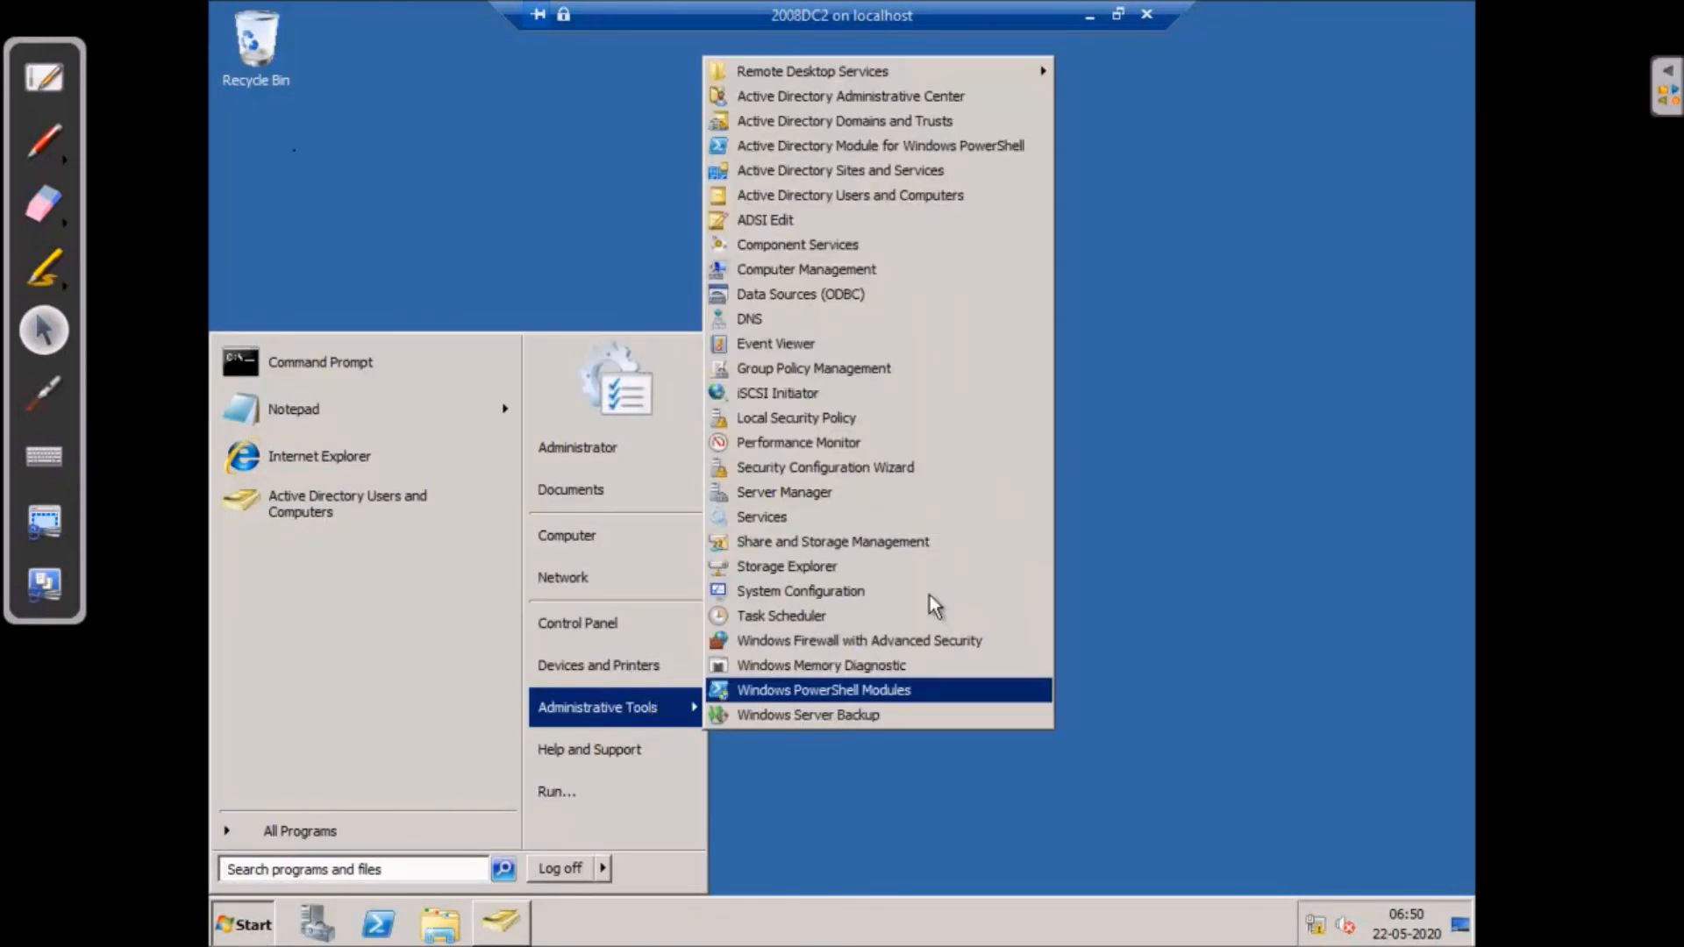
pyautogui.click(825, 321)
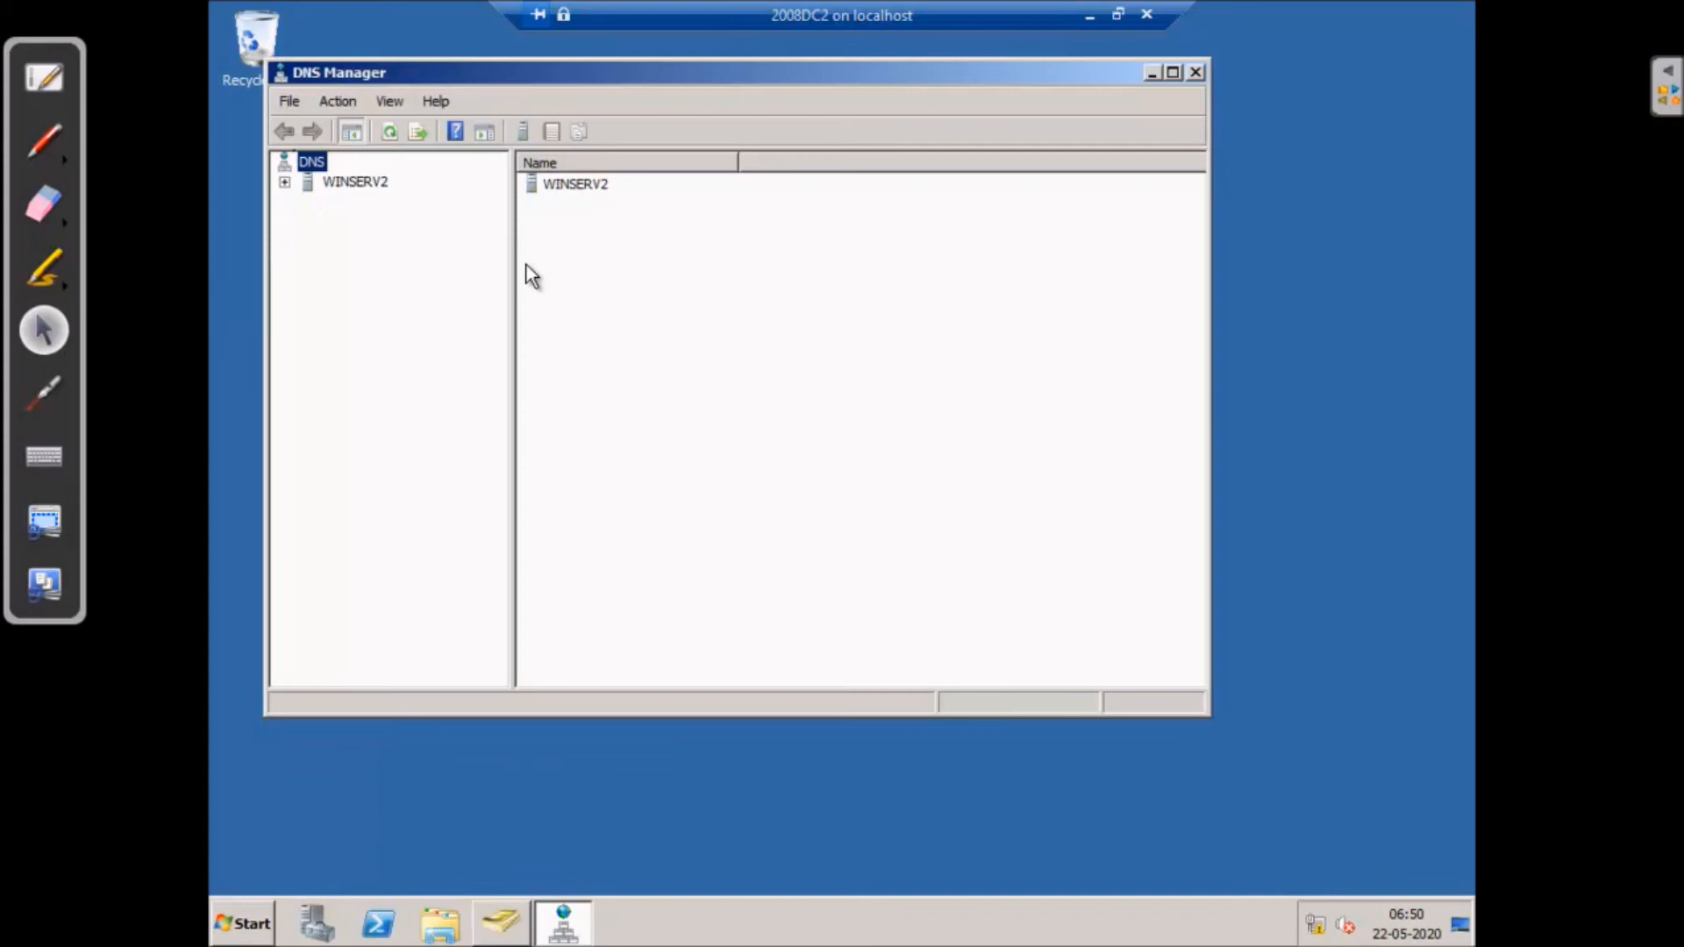
pyautogui.click(1174, 72)
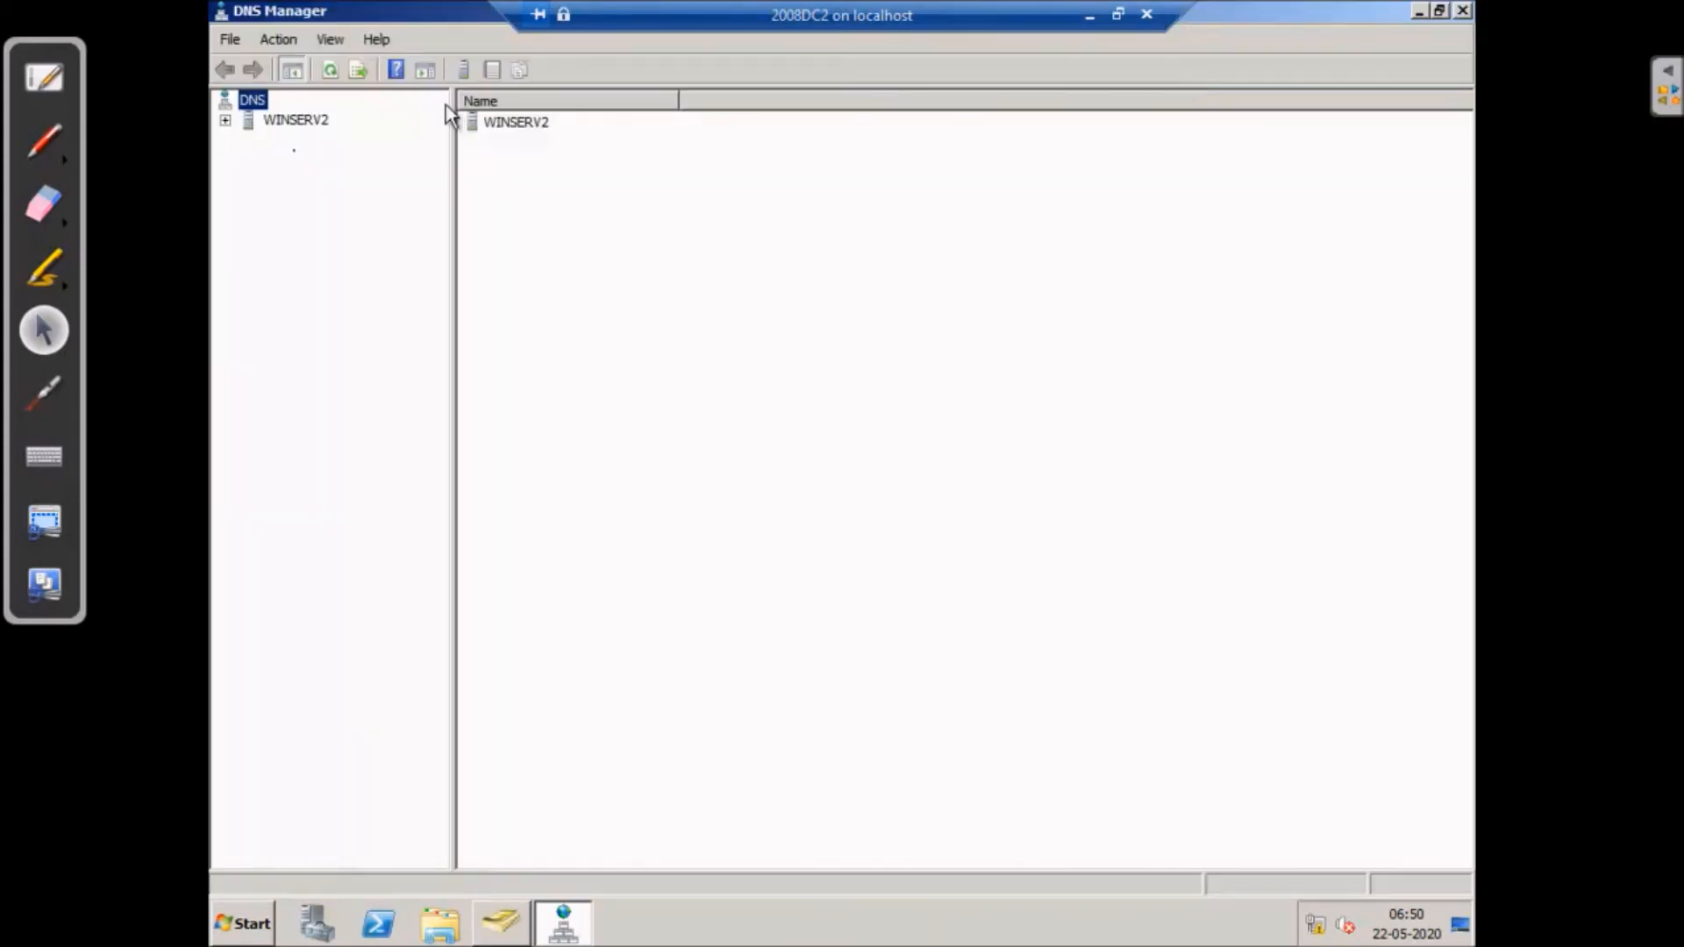
pyautogui.click(226, 121)
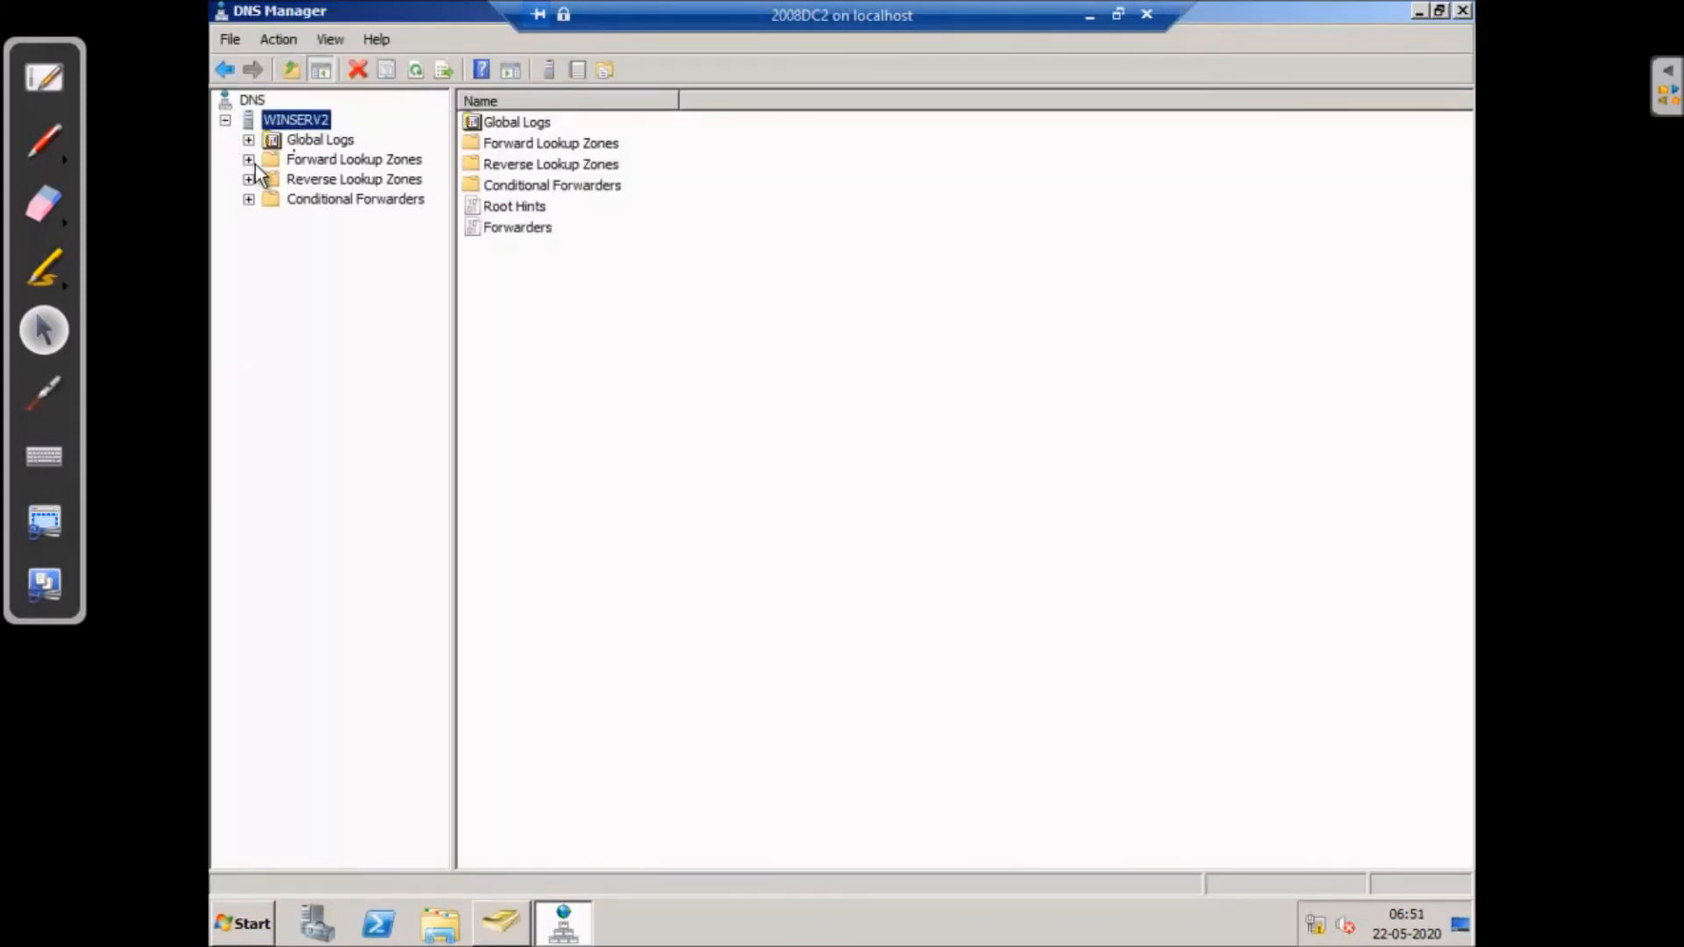
pyautogui.click(250, 161)
pyautogui.click(269, 198)
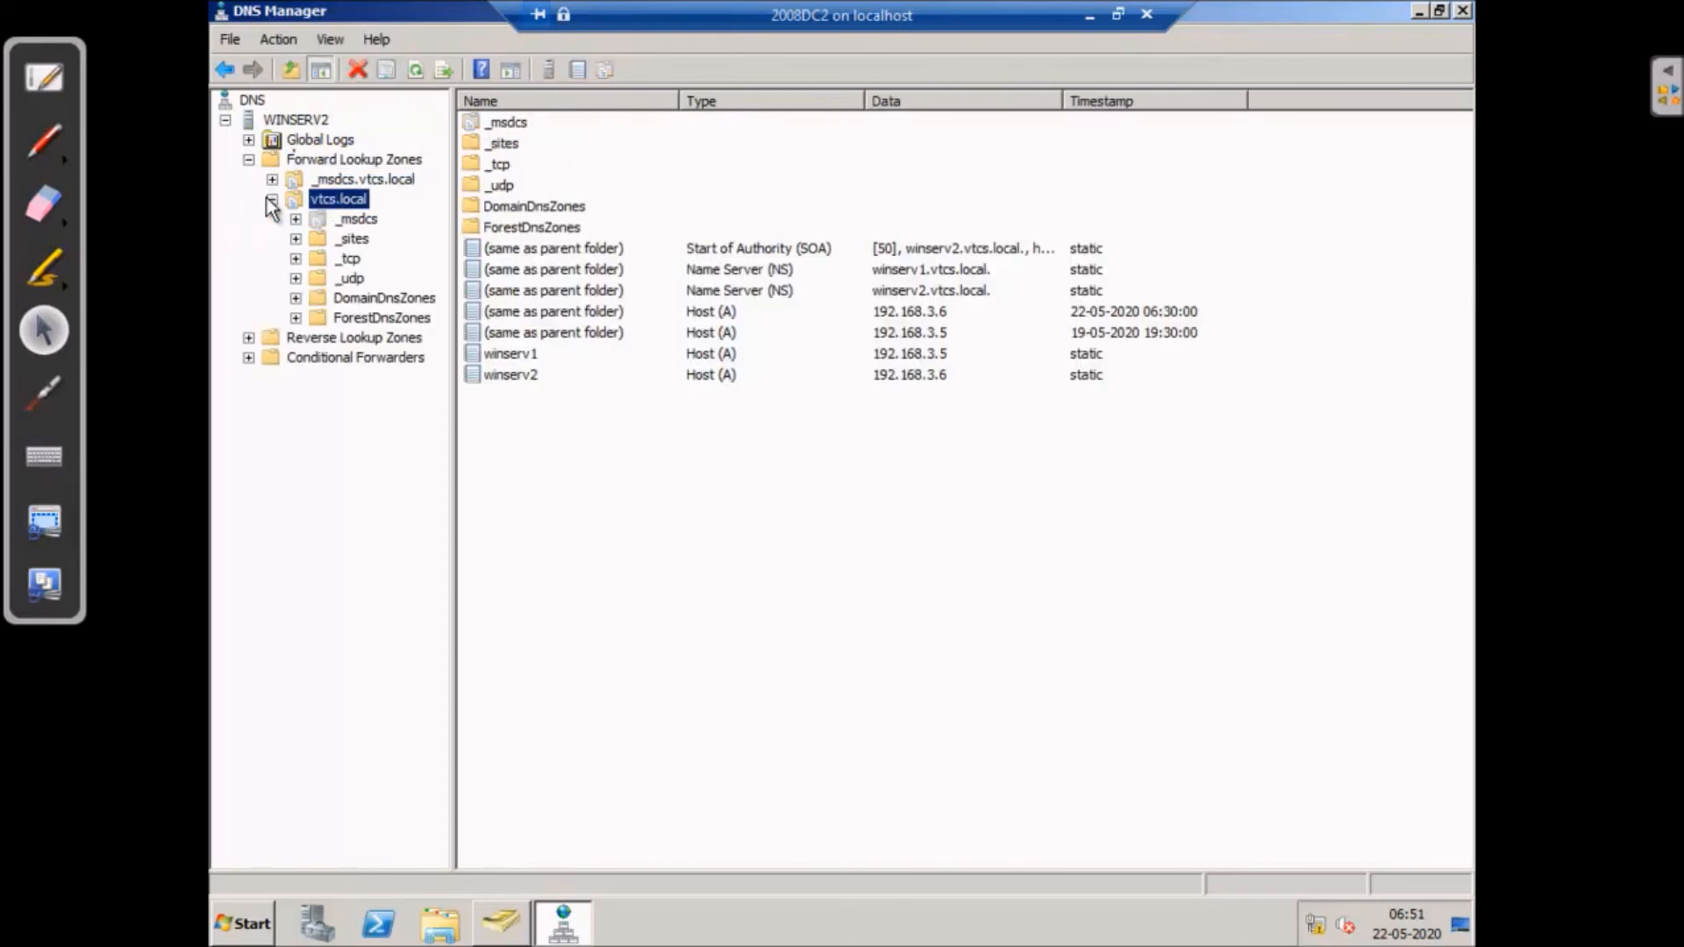
# - Check the winserv1 and winserv2 host records and reverse lookup zones, then close DNS Manager
pyautogui.click(503, 356)
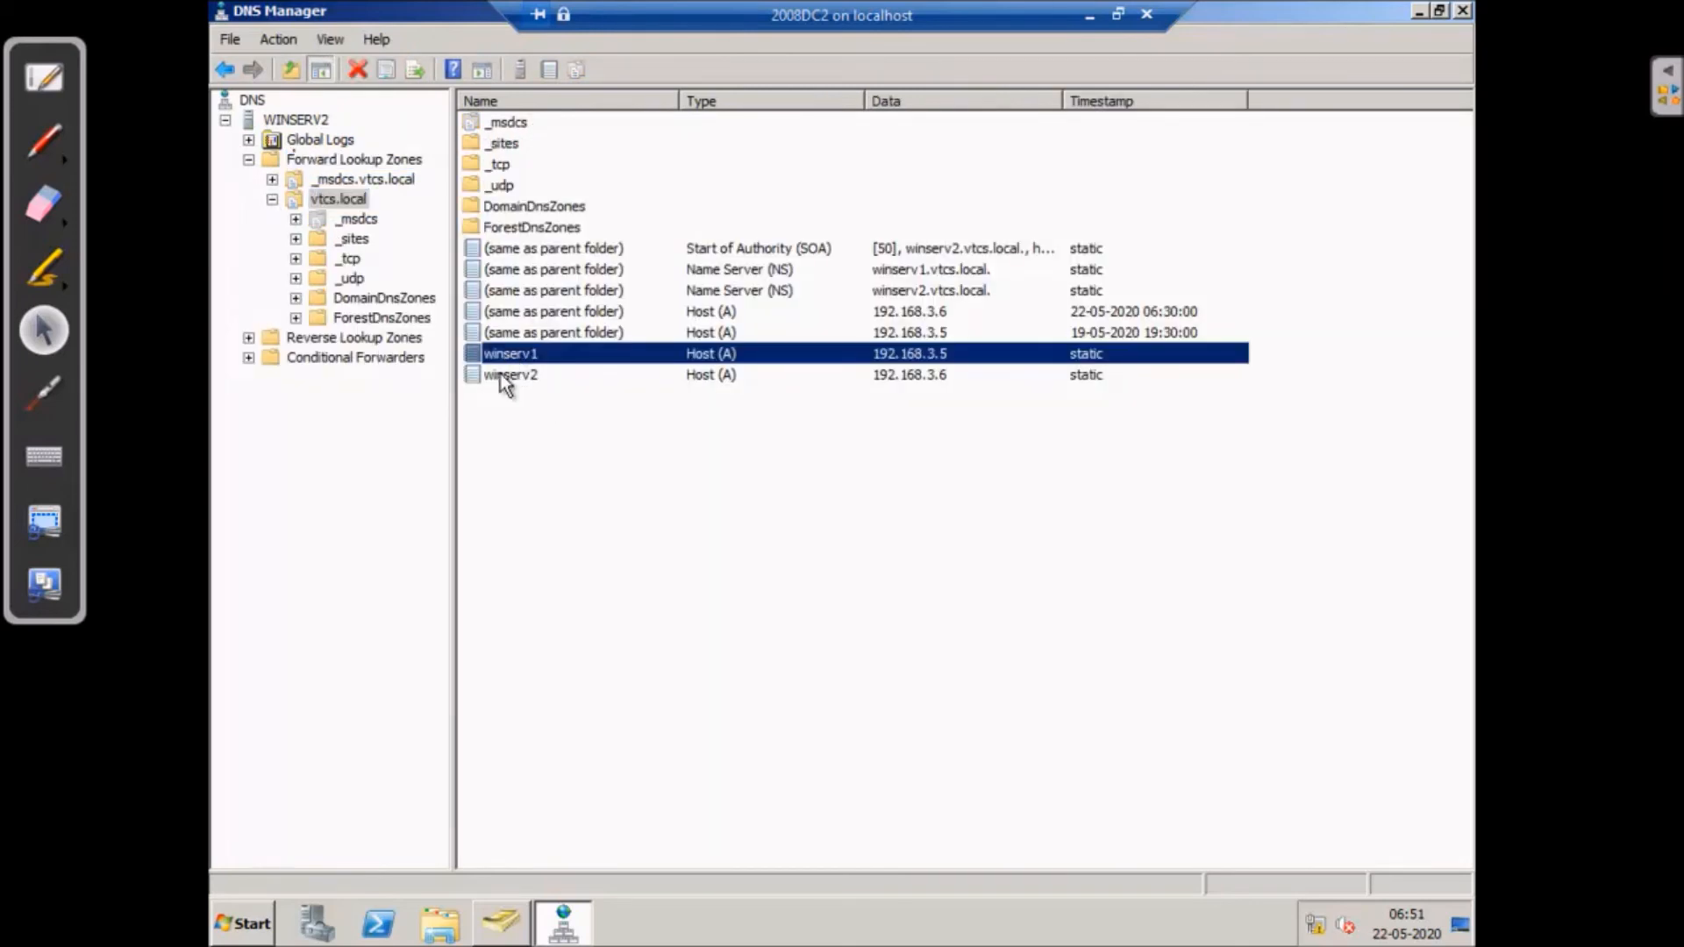
pyautogui.click(506, 376)
pyautogui.click(514, 356)
pyautogui.click(517, 373)
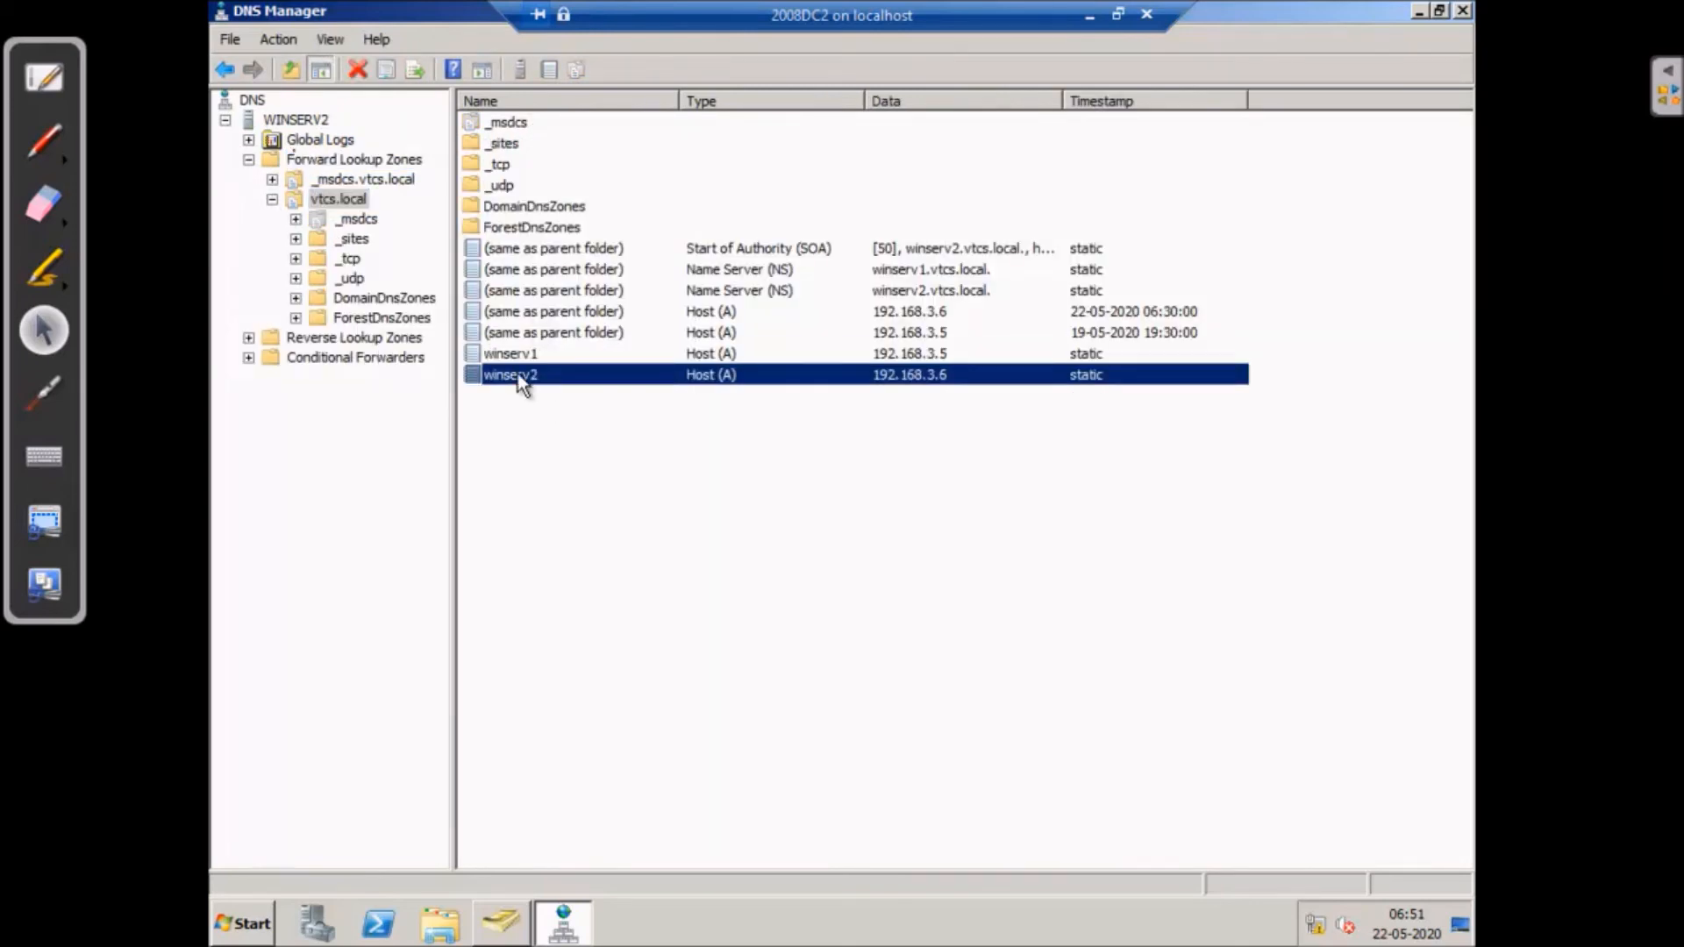
pyautogui.click(335, 340)
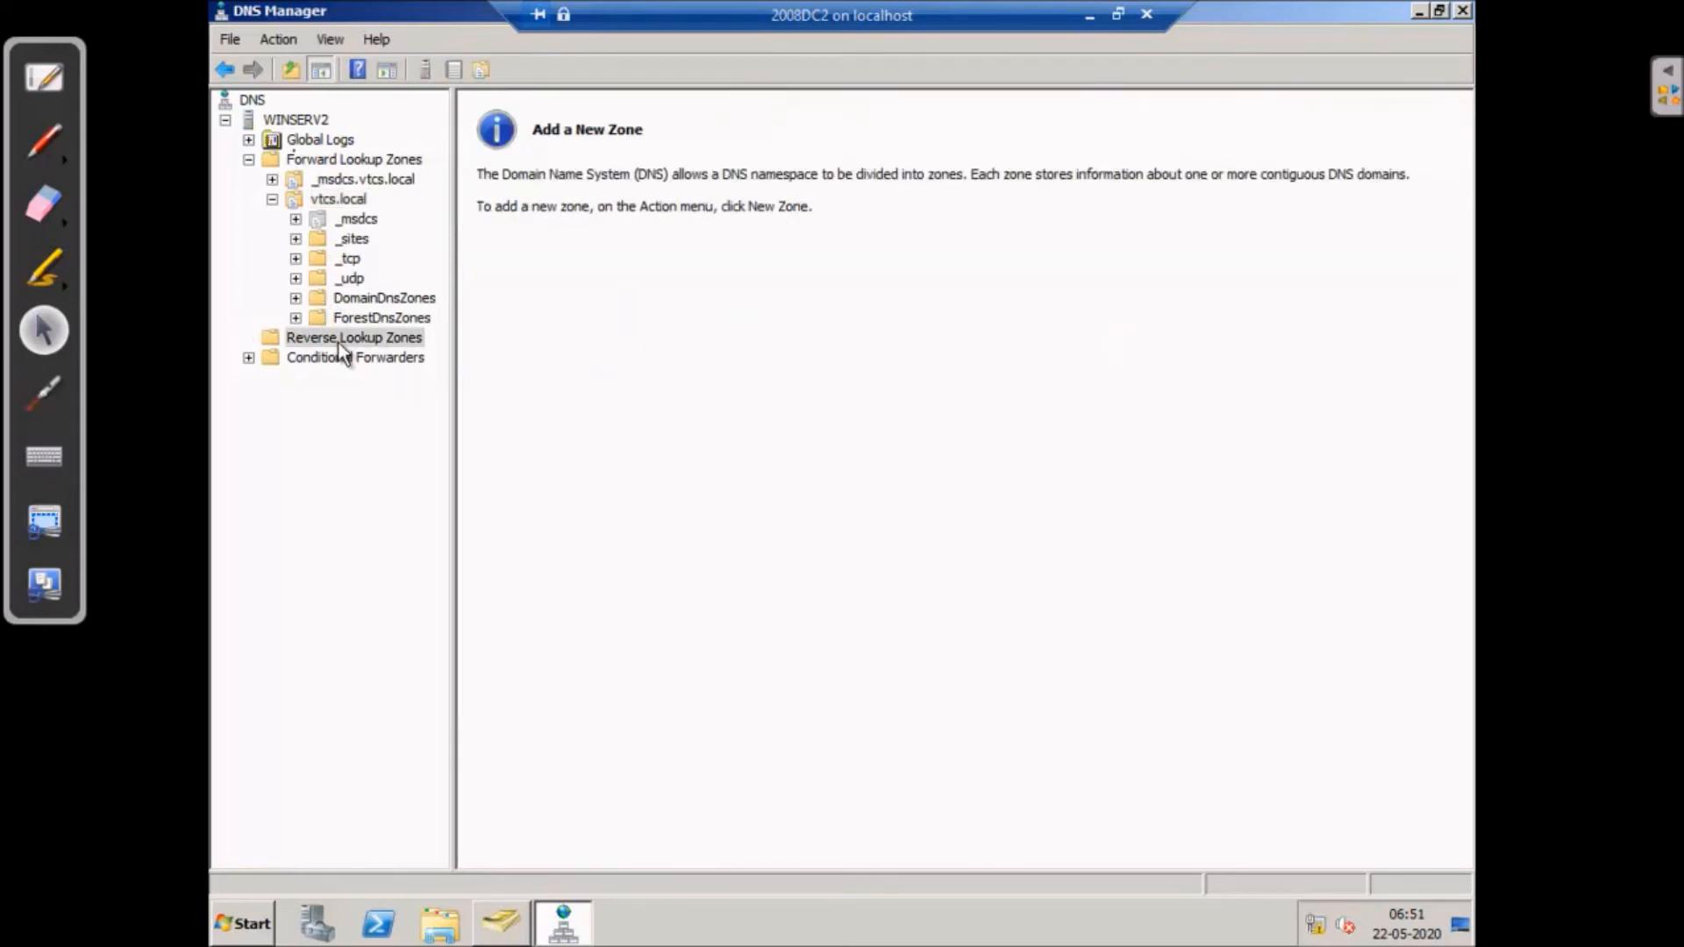
pyautogui.hotkey('alt', 'F4')
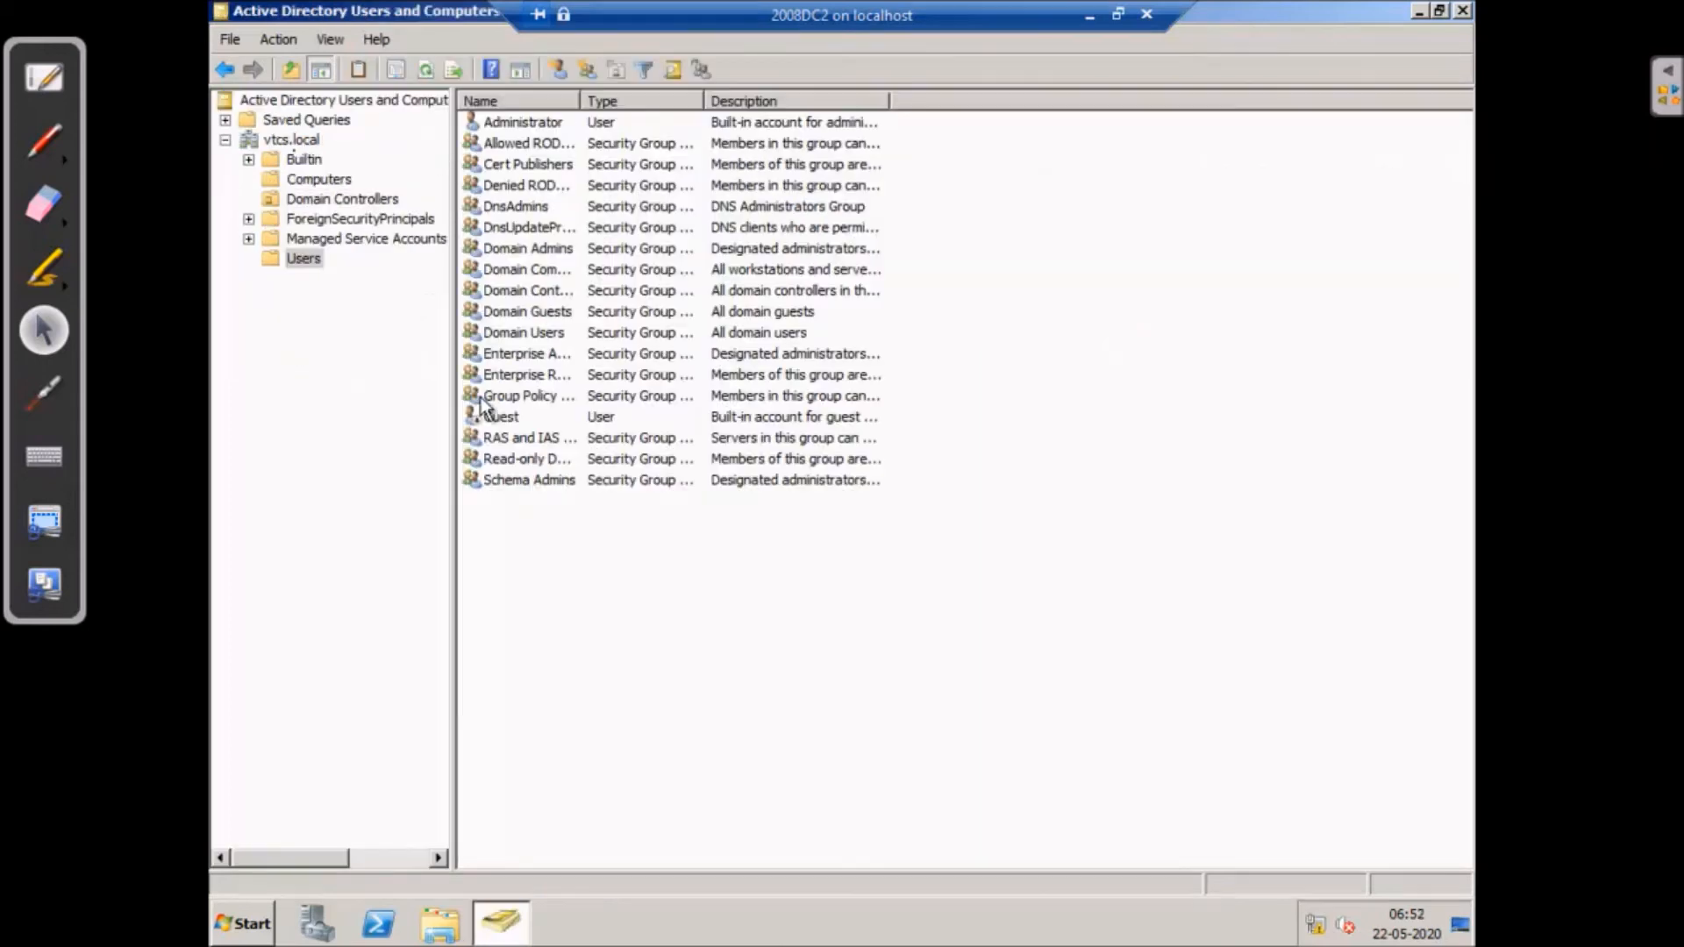
# - Recheck WINSERV1 and WINSERV2 under Domain Controllers, then close Active Directory Users and Computers
pyautogui.click(317, 203)
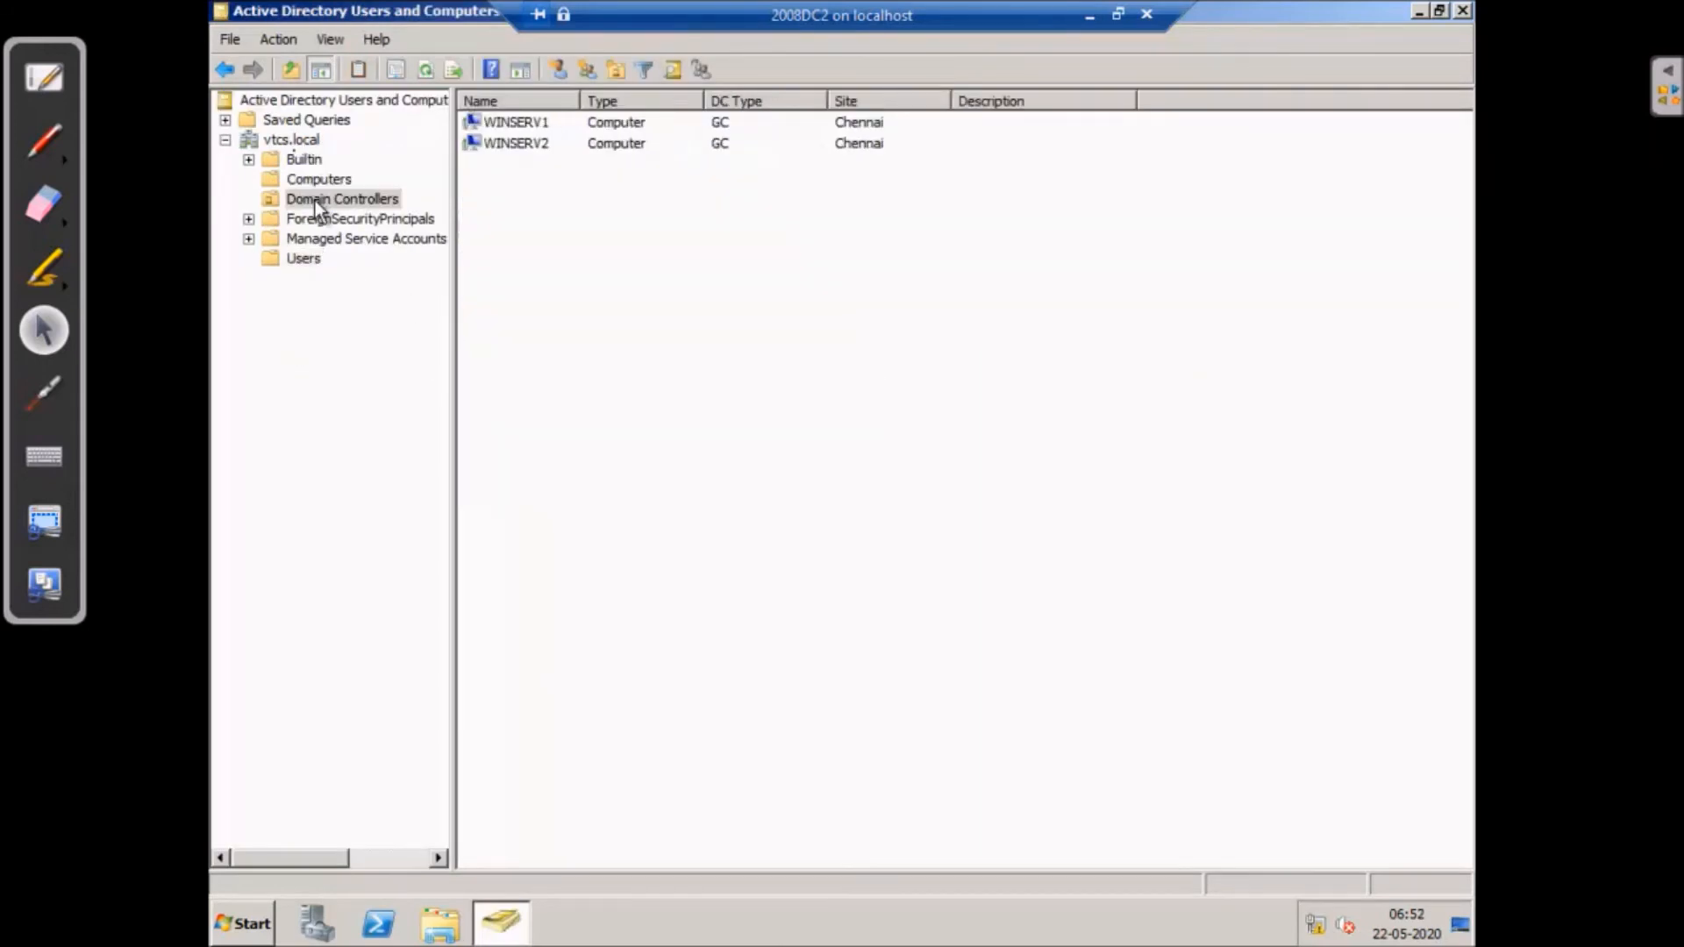
pyautogui.click(512, 130)
pyautogui.click(514, 145)
pyautogui.hotkey('alt', 'F4')
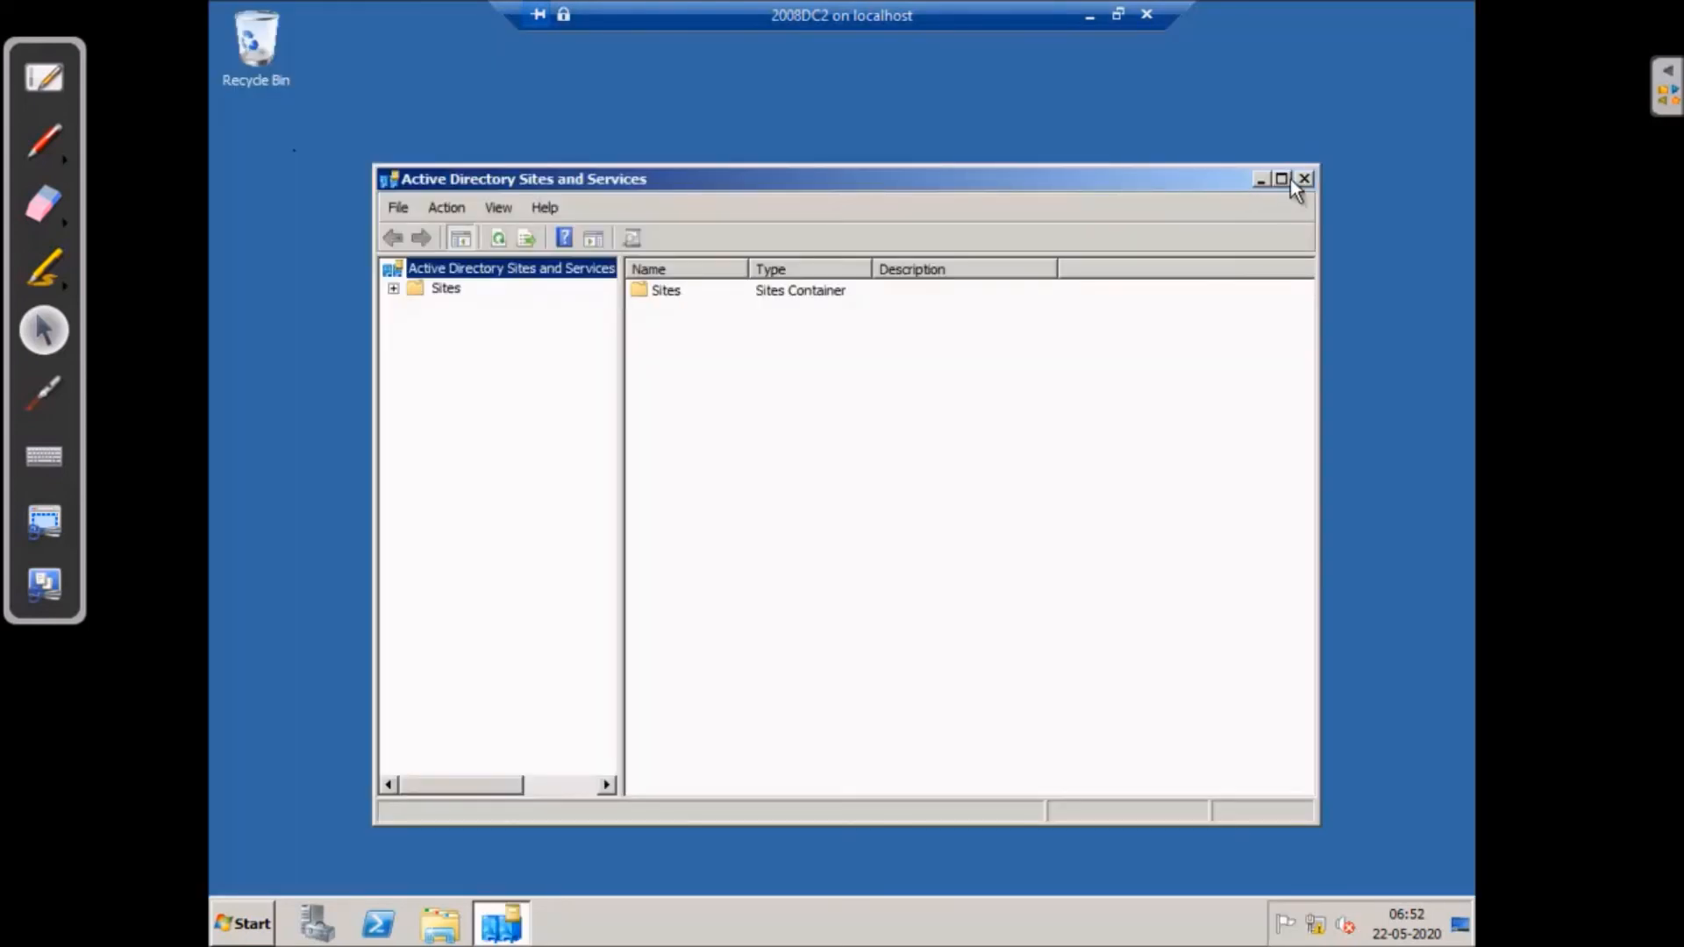
# - Expand Sites > Chennai > Servers to reveal WINSERV1 and WINSERV2 in Sites and Services
pyautogui.click(1283, 178)
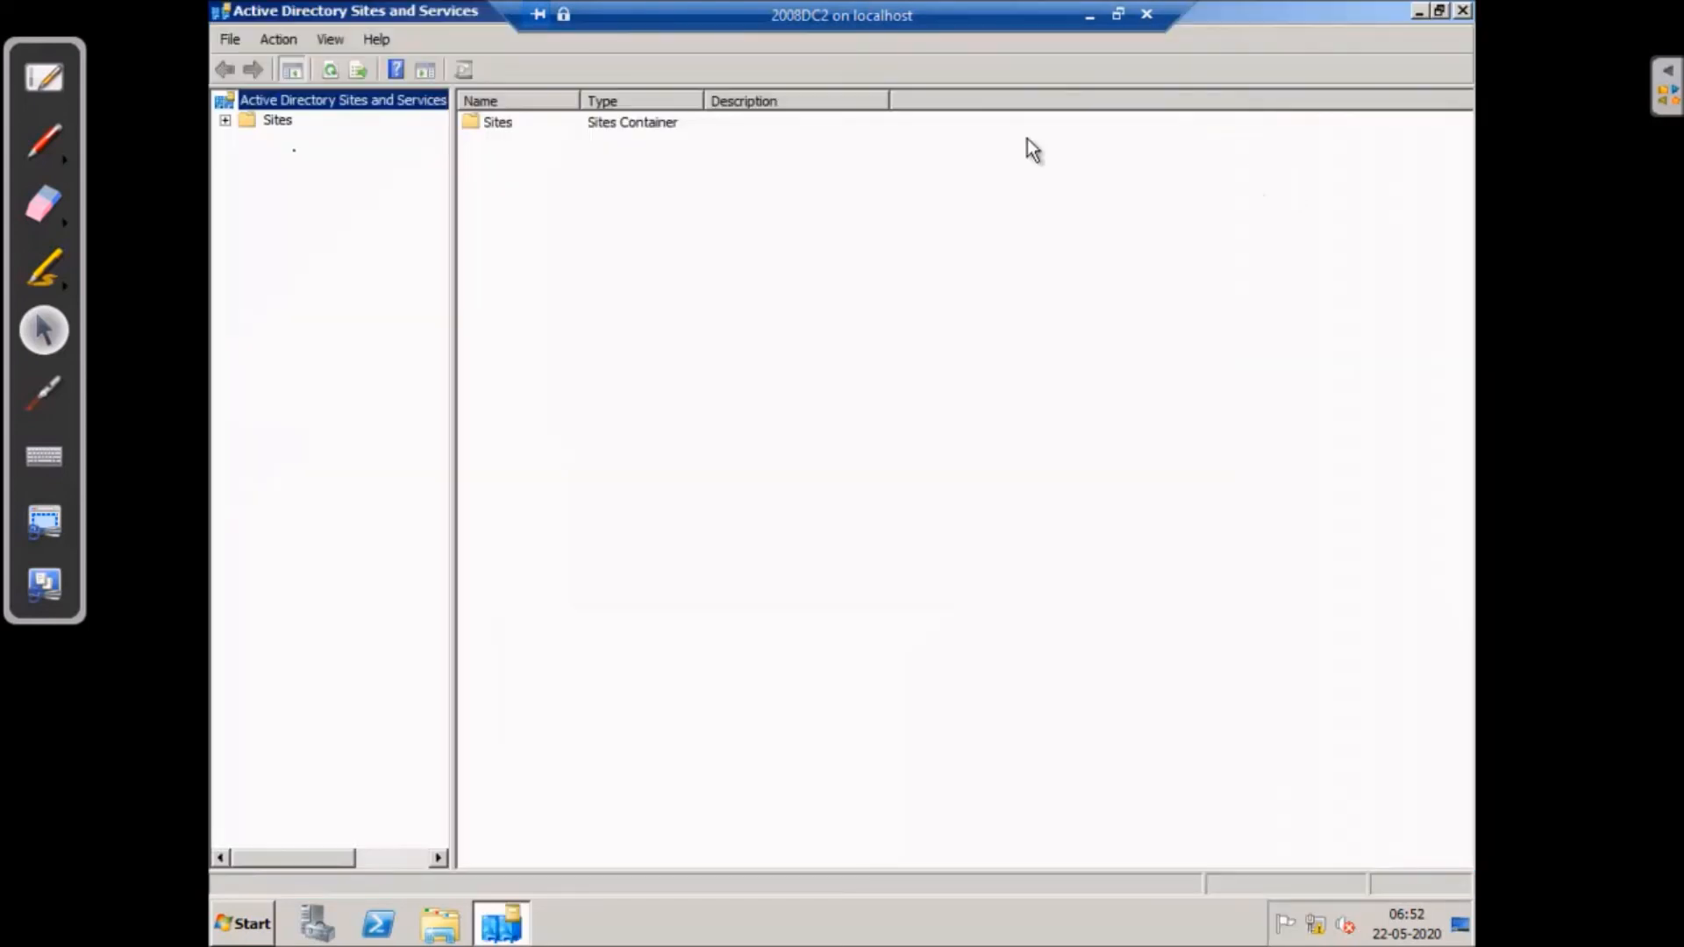
pyautogui.click(225, 120)
pyautogui.click(320, 179)
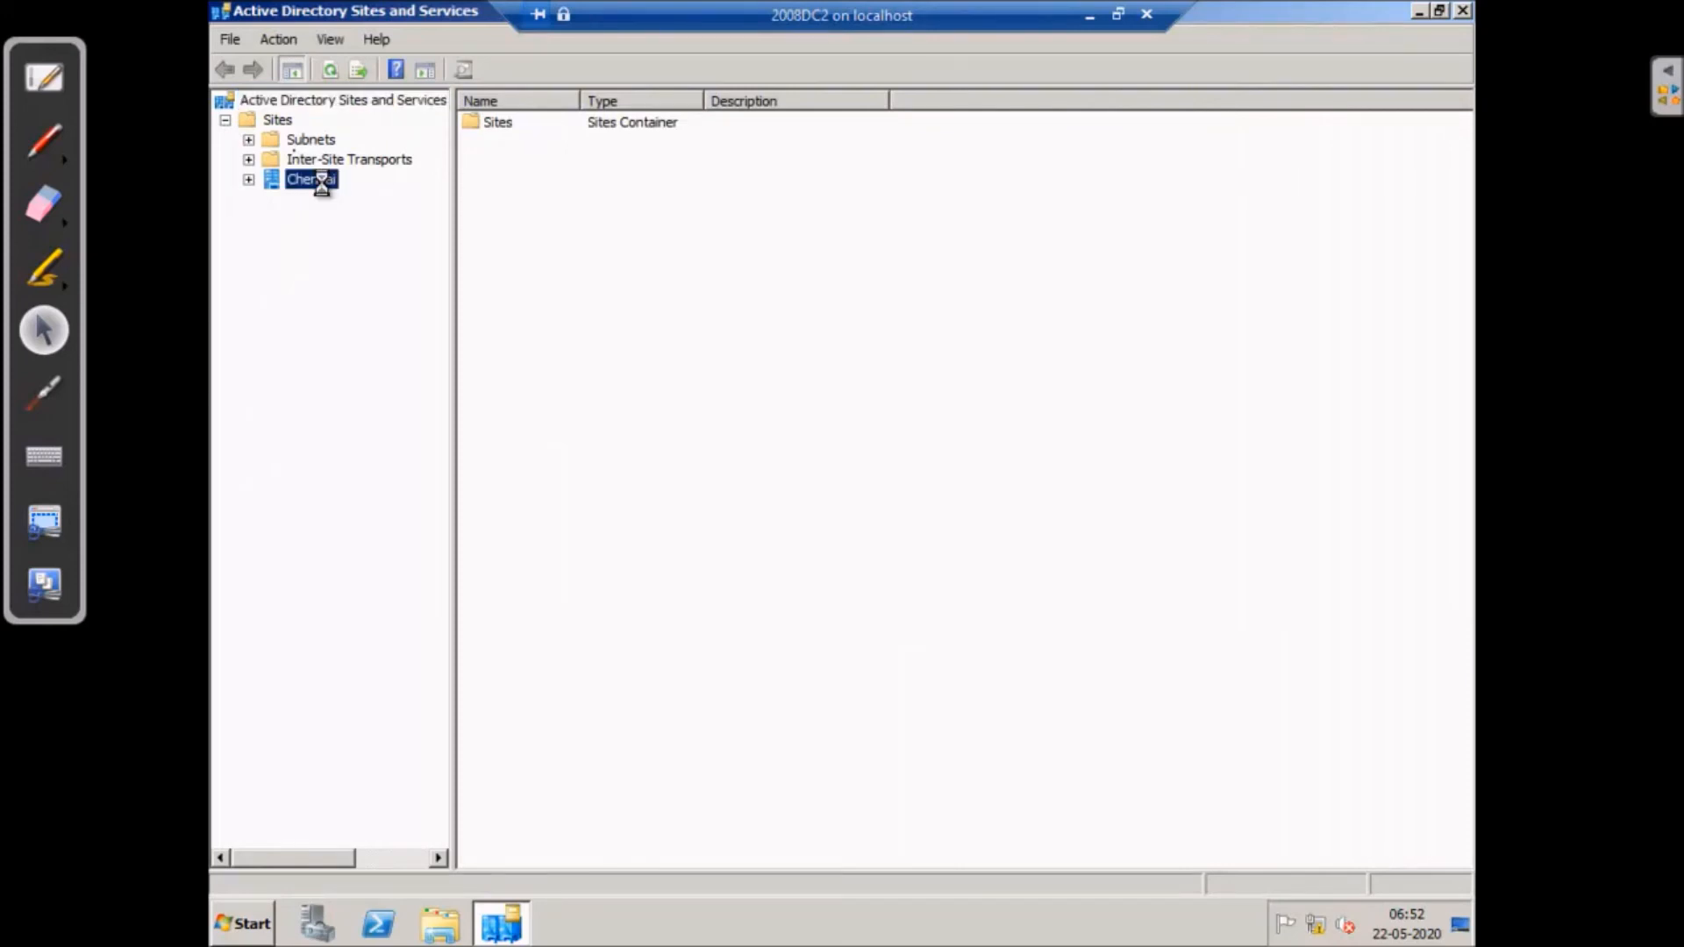
pyautogui.click(250, 180)
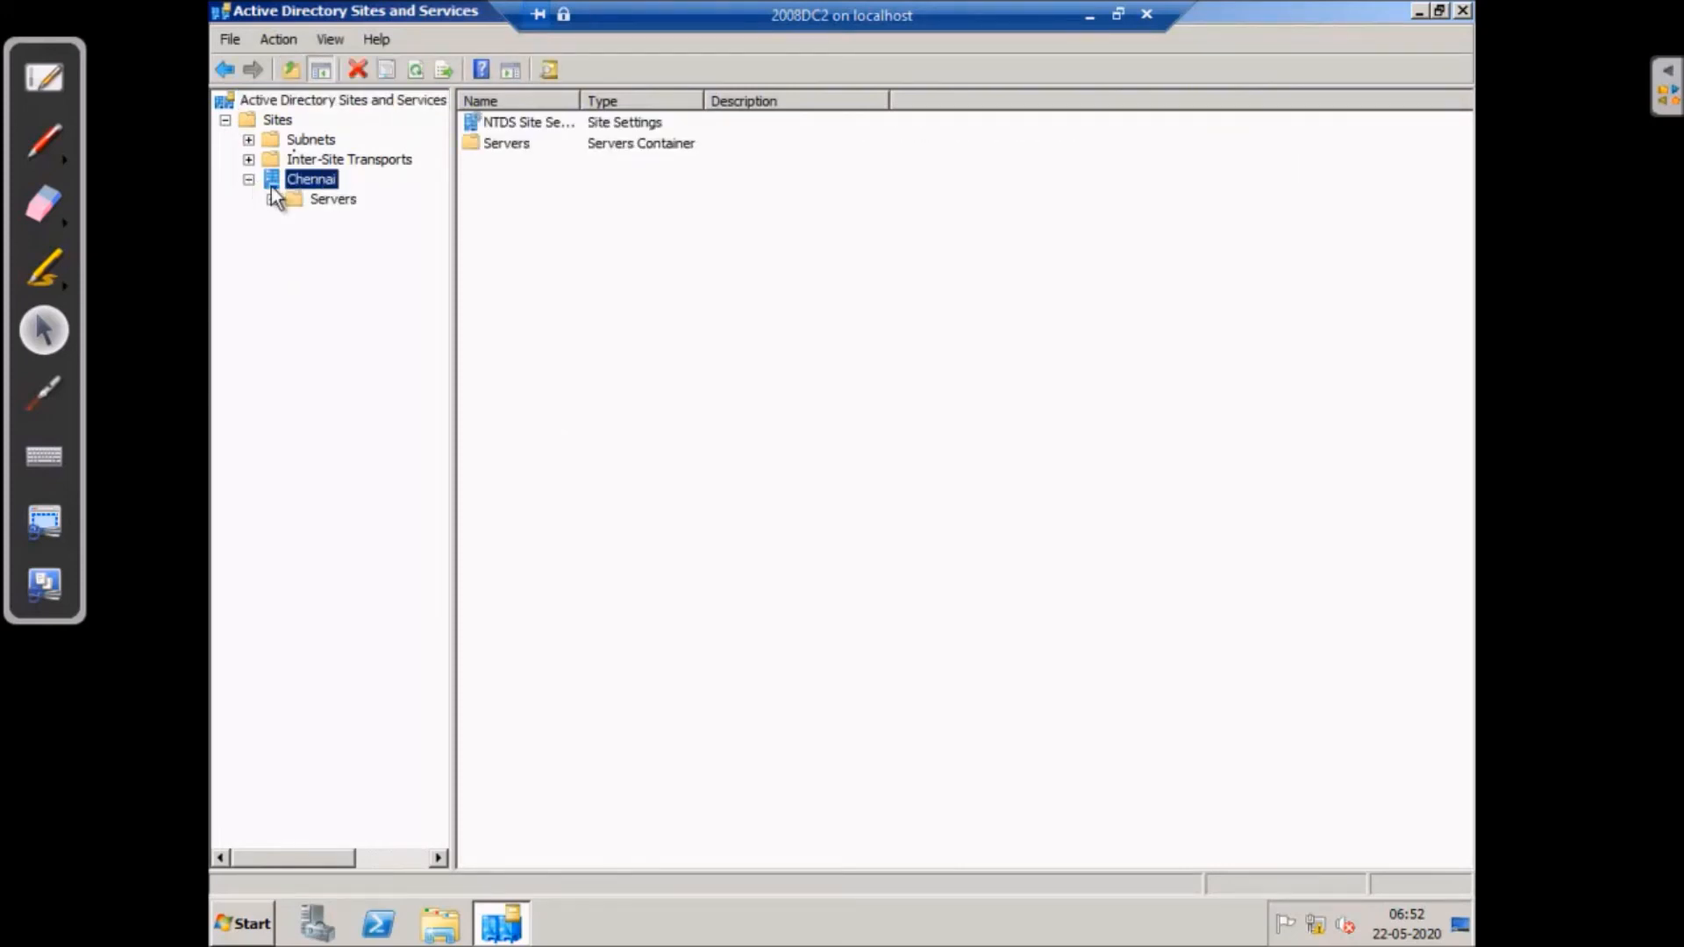
pyautogui.click(326, 200)
pyautogui.click(272, 200)
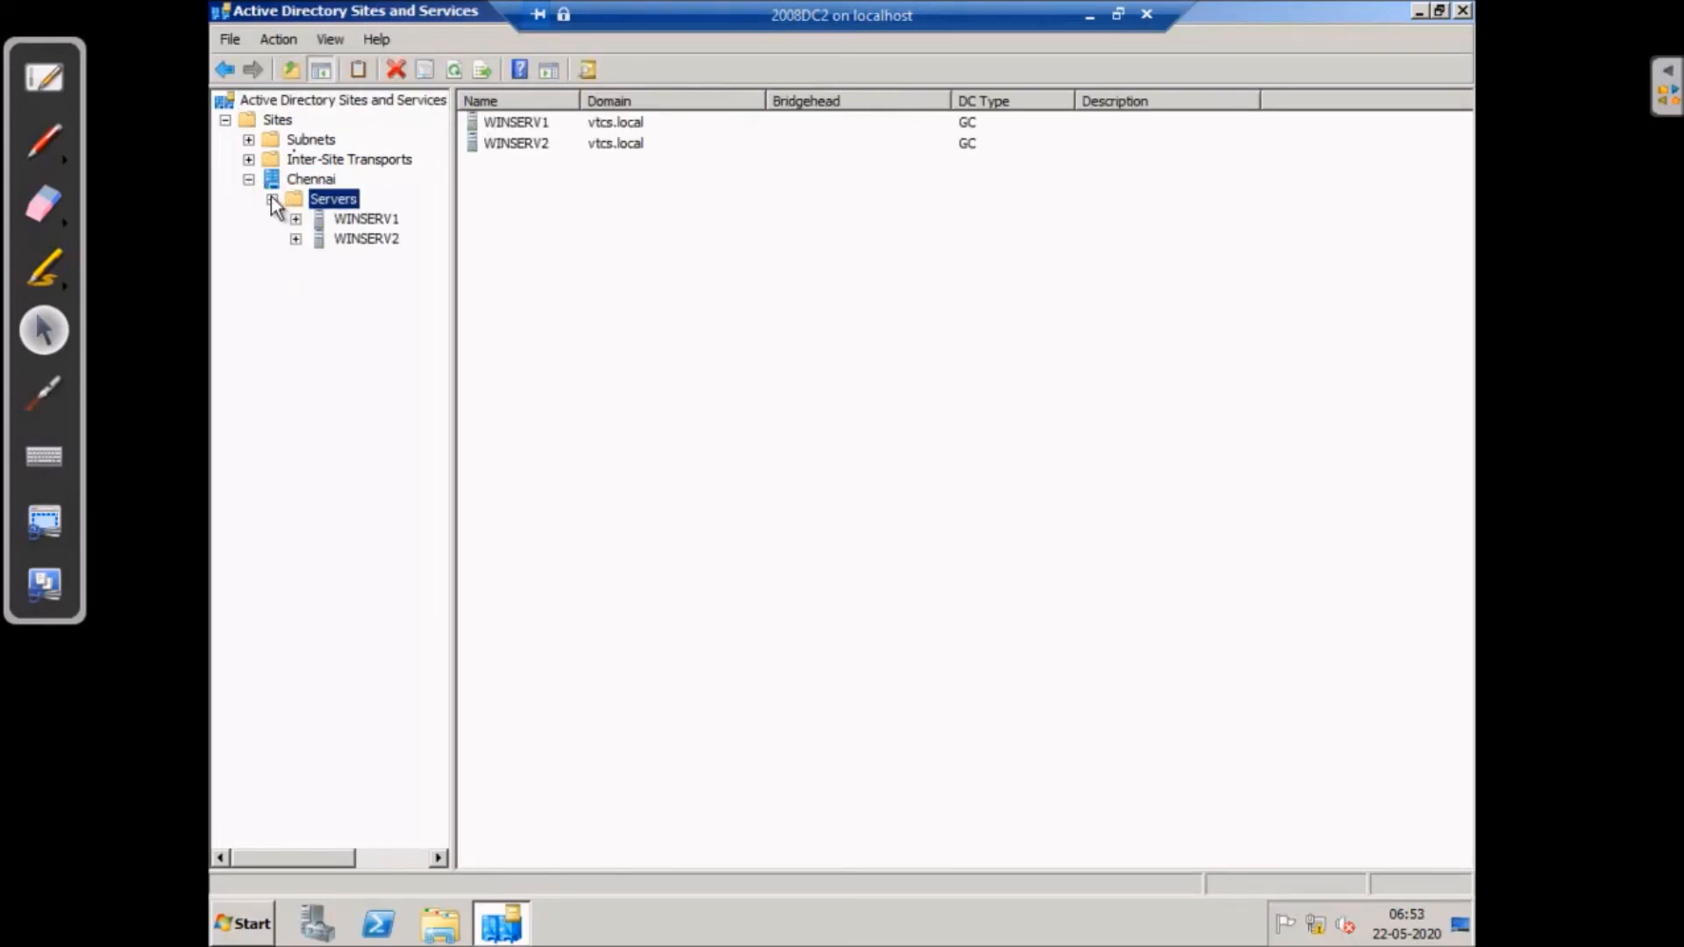
pyautogui.click(296, 219)
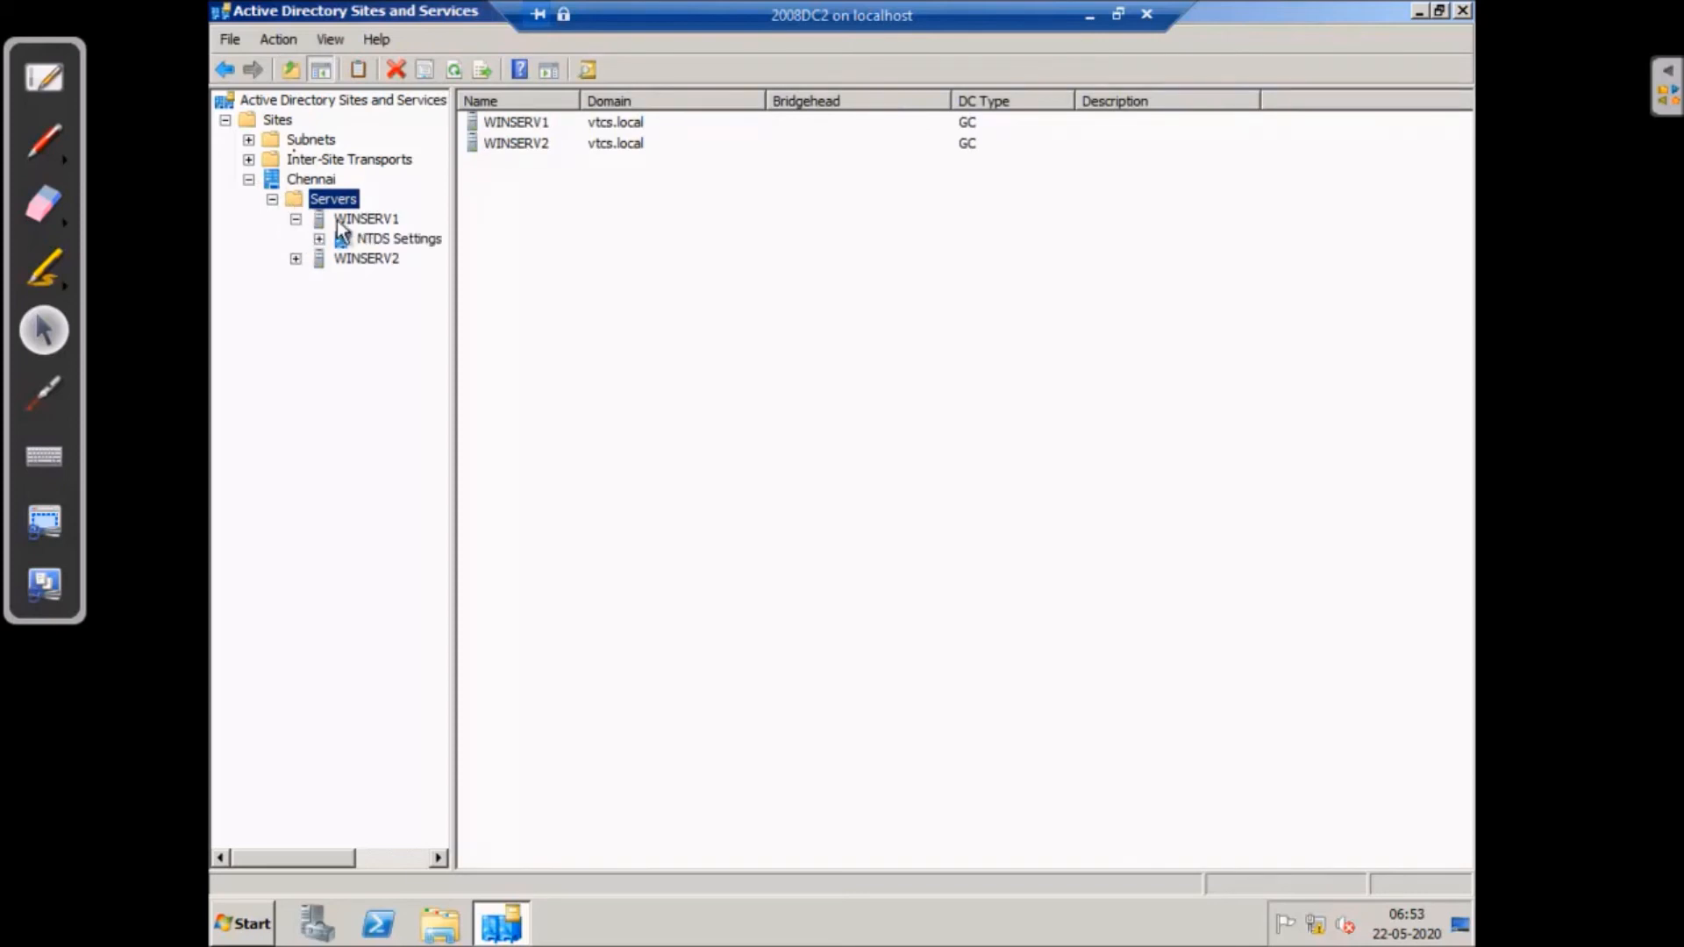
pyautogui.click(297, 258)
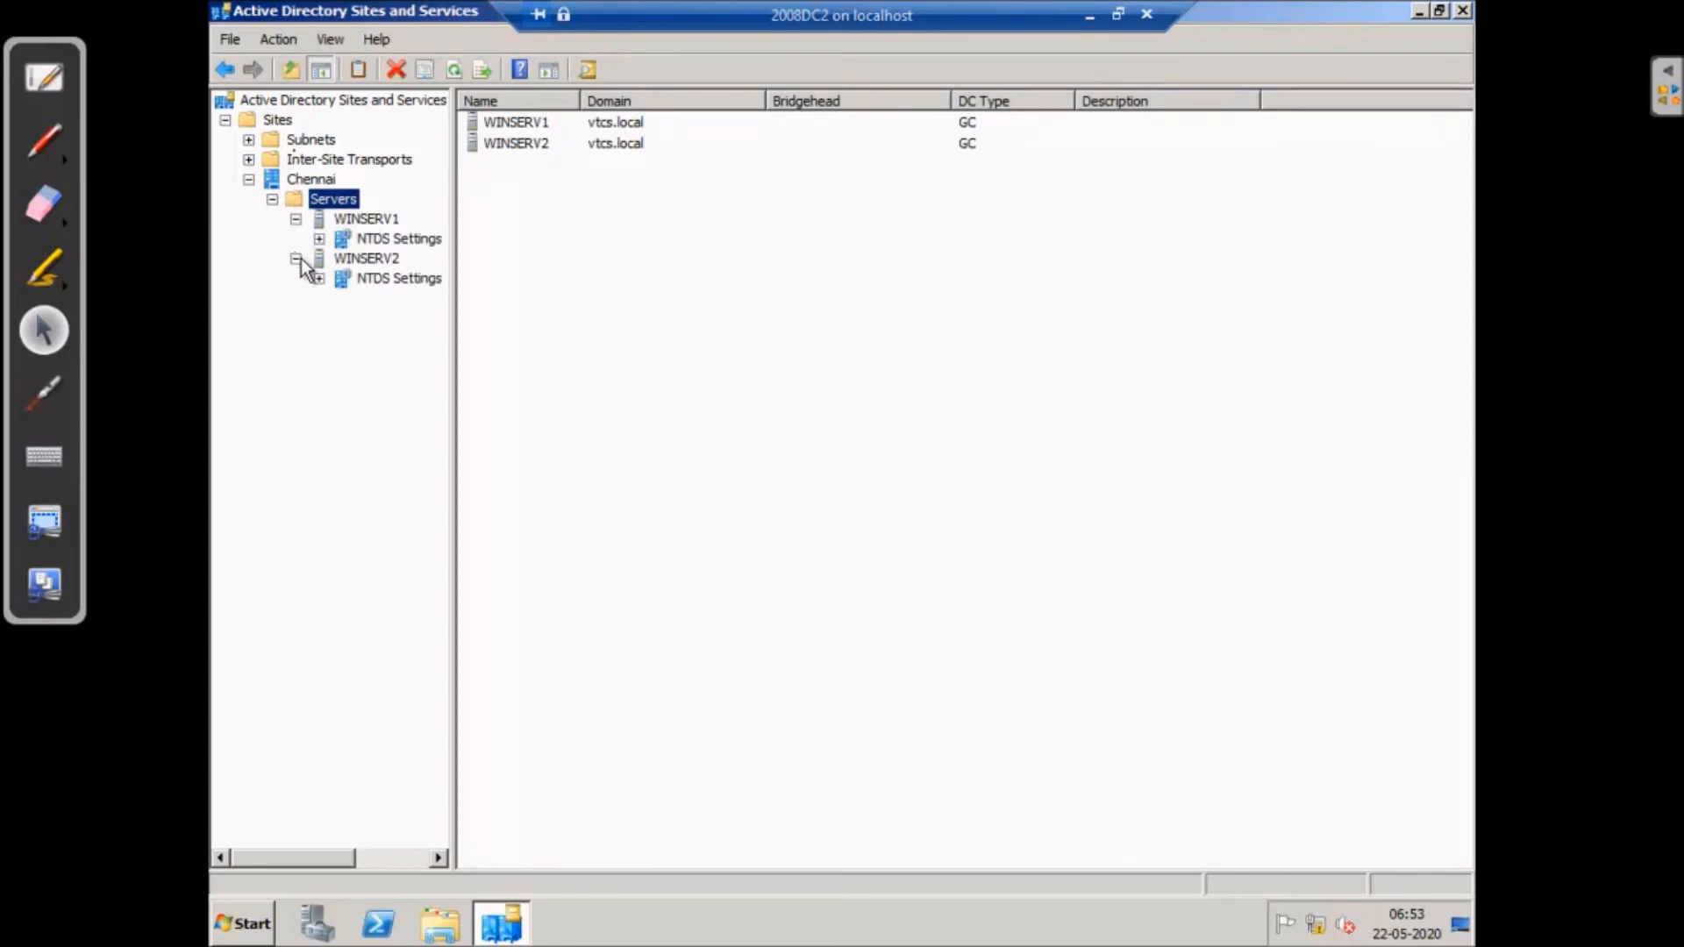
# - Inspect the NTDS Settings replication connections of WINSERV1 and WINSERV2
pyautogui.click(369, 281)
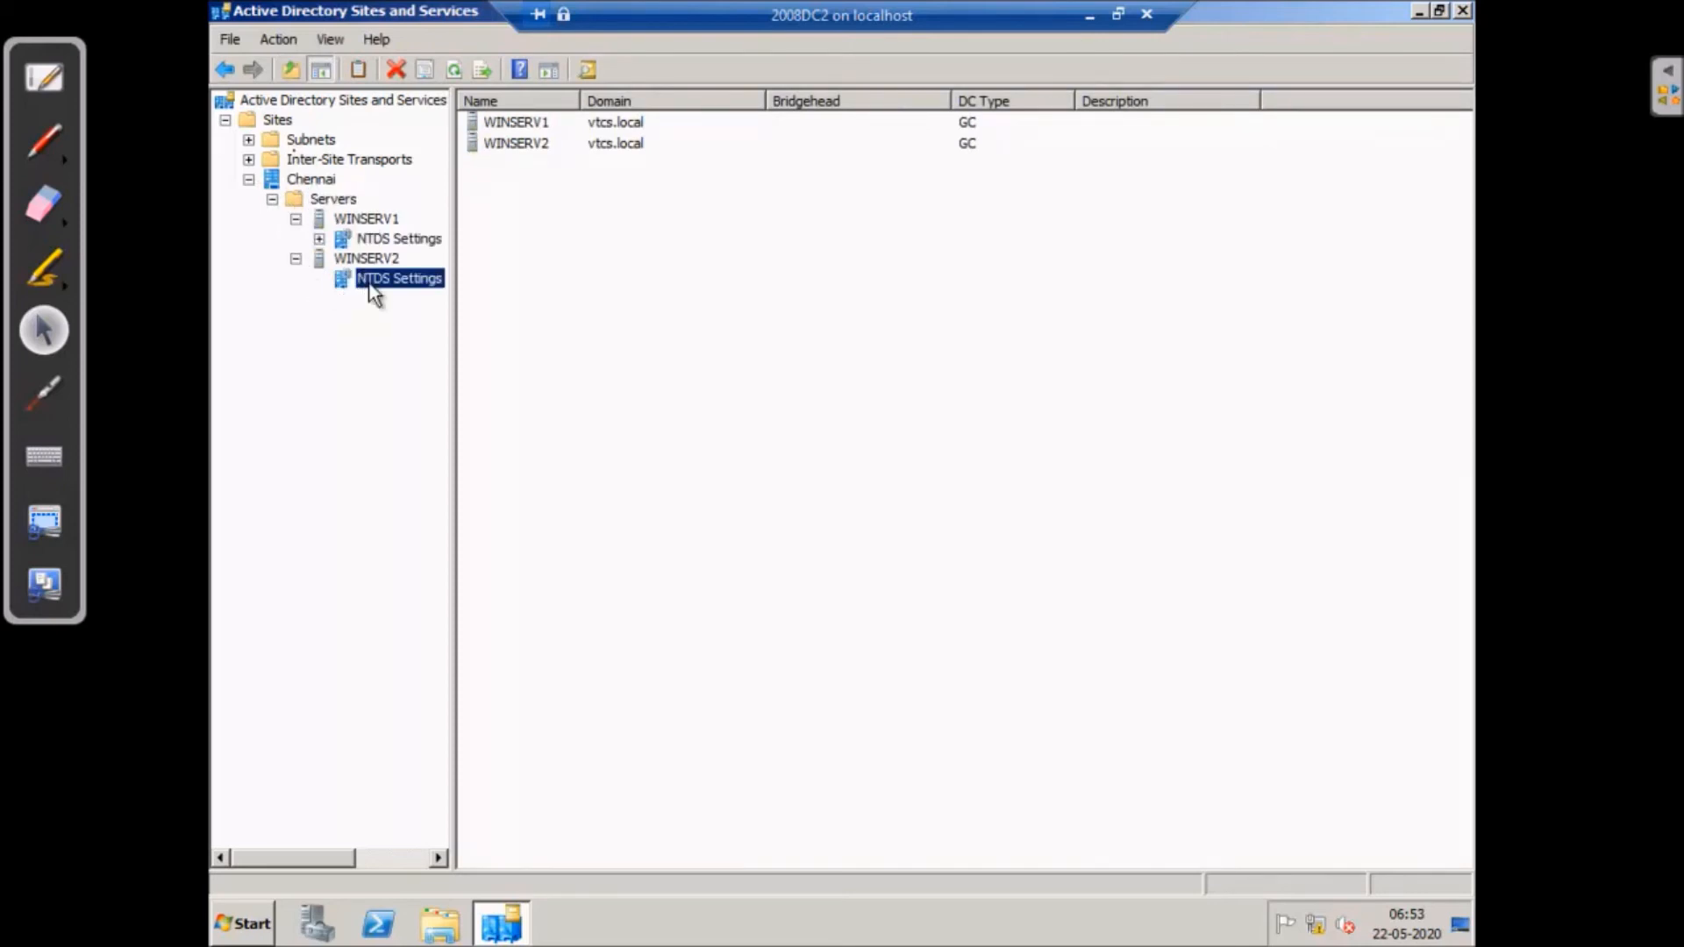
pyautogui.click(377, 258)
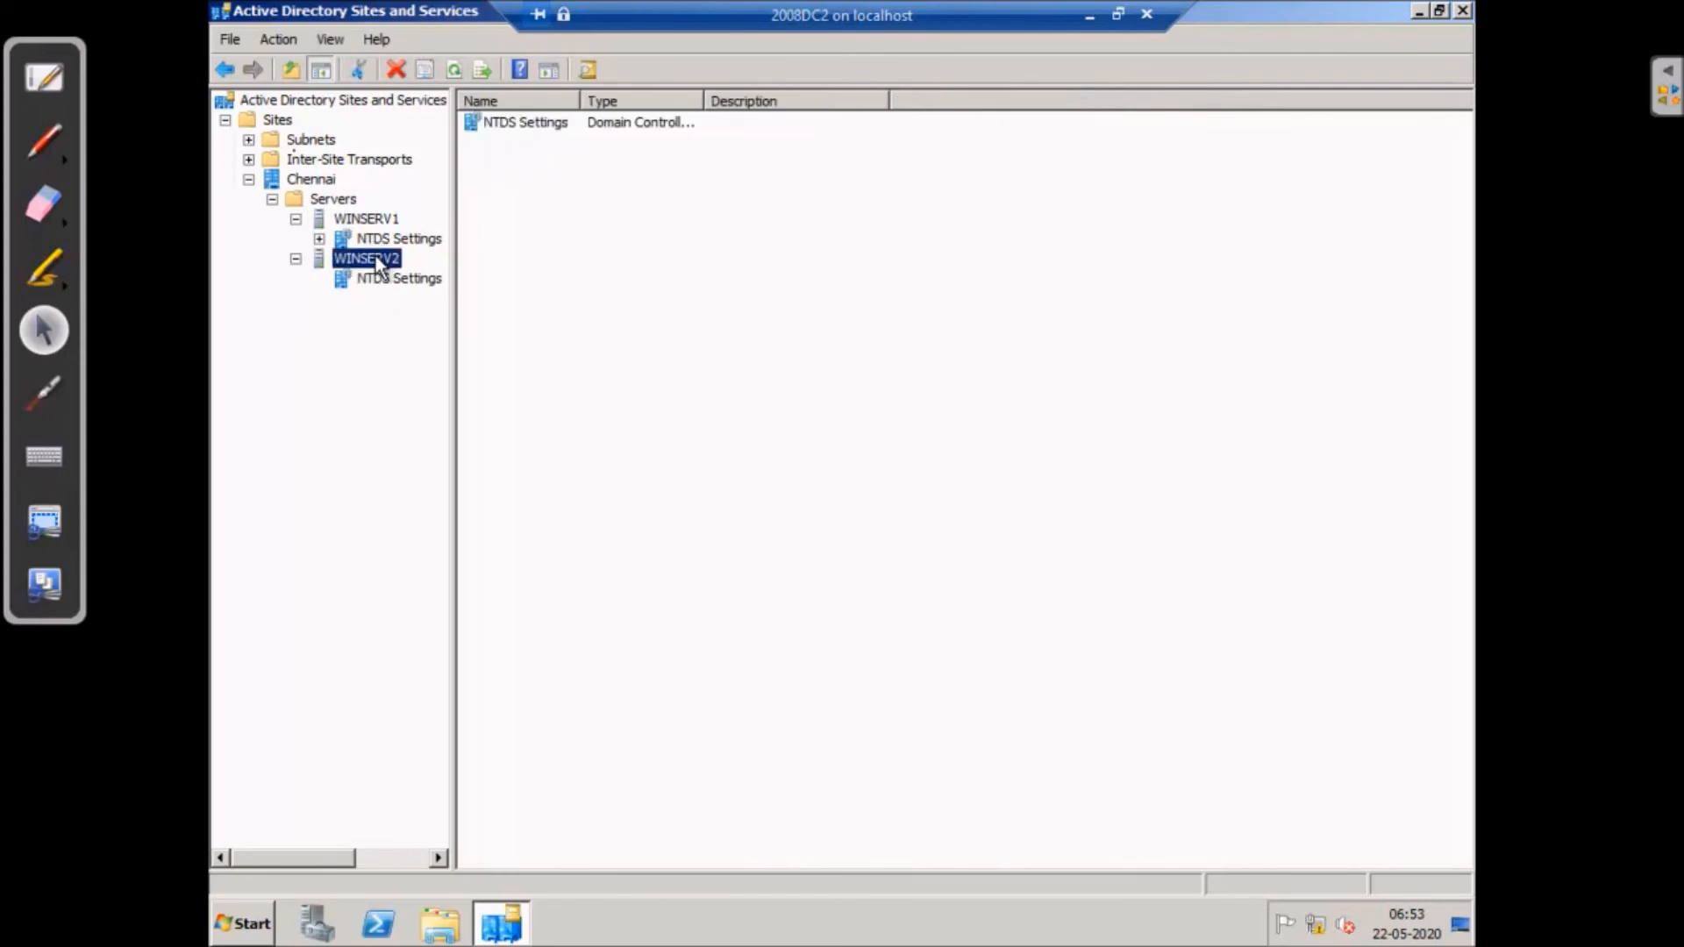
pyautogui.click(379, 237)
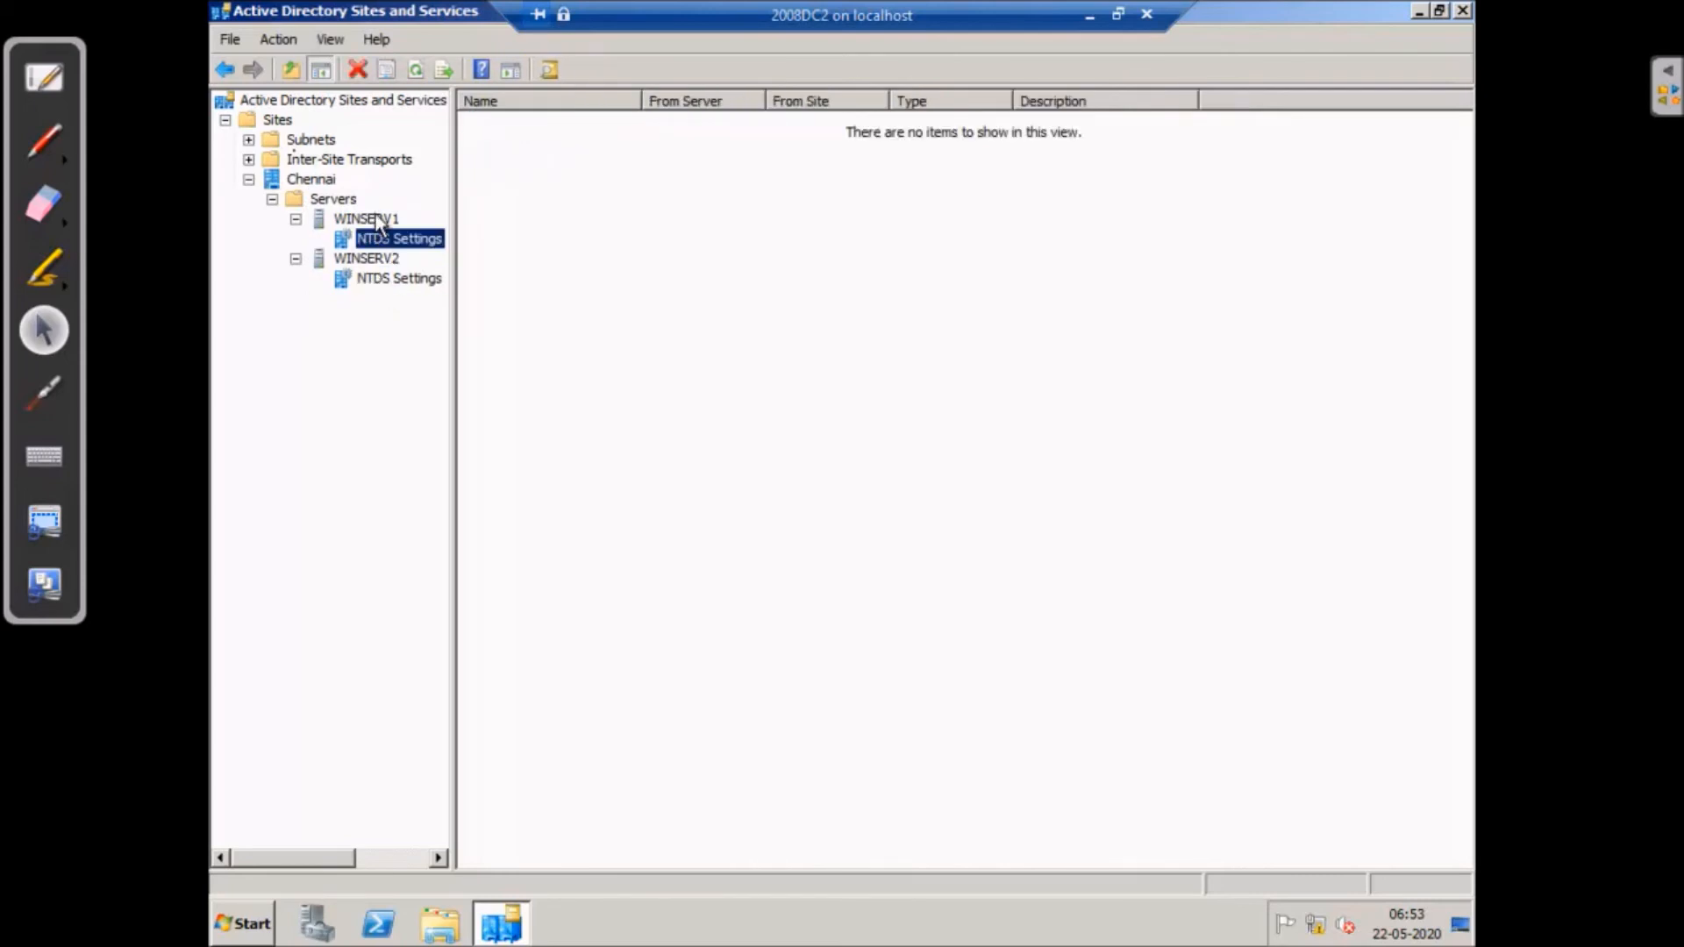
pyautogui.click(377, 219)
pyautogui.click(374, 276)
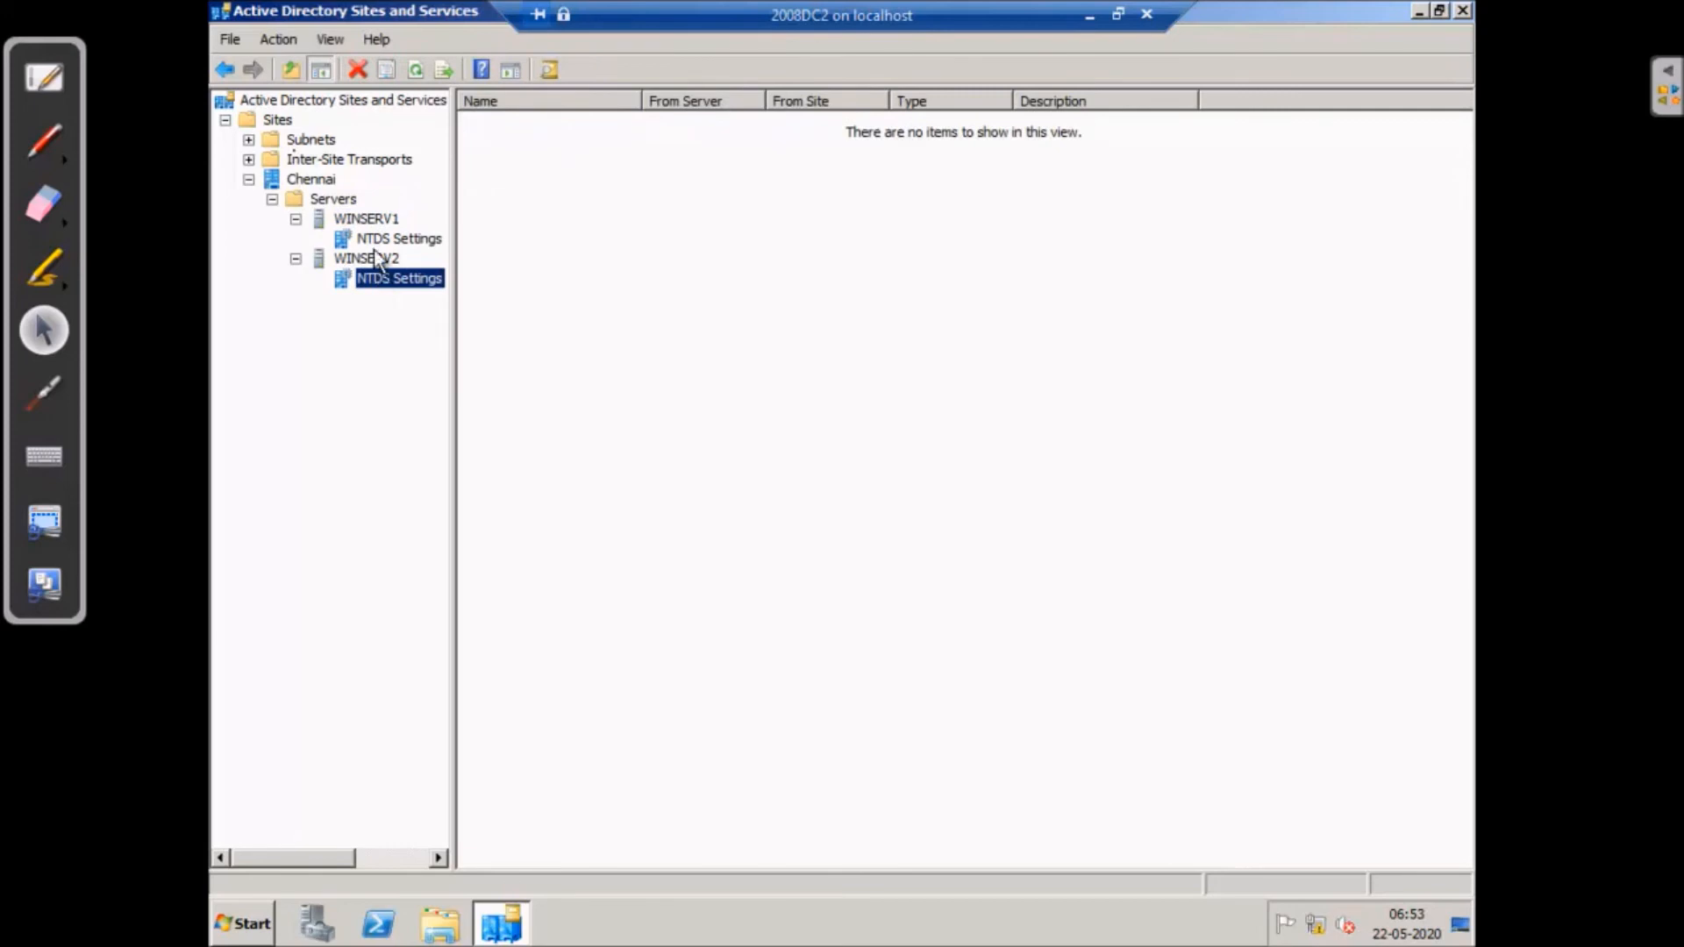
pyautogui.rightClick(412, 279)
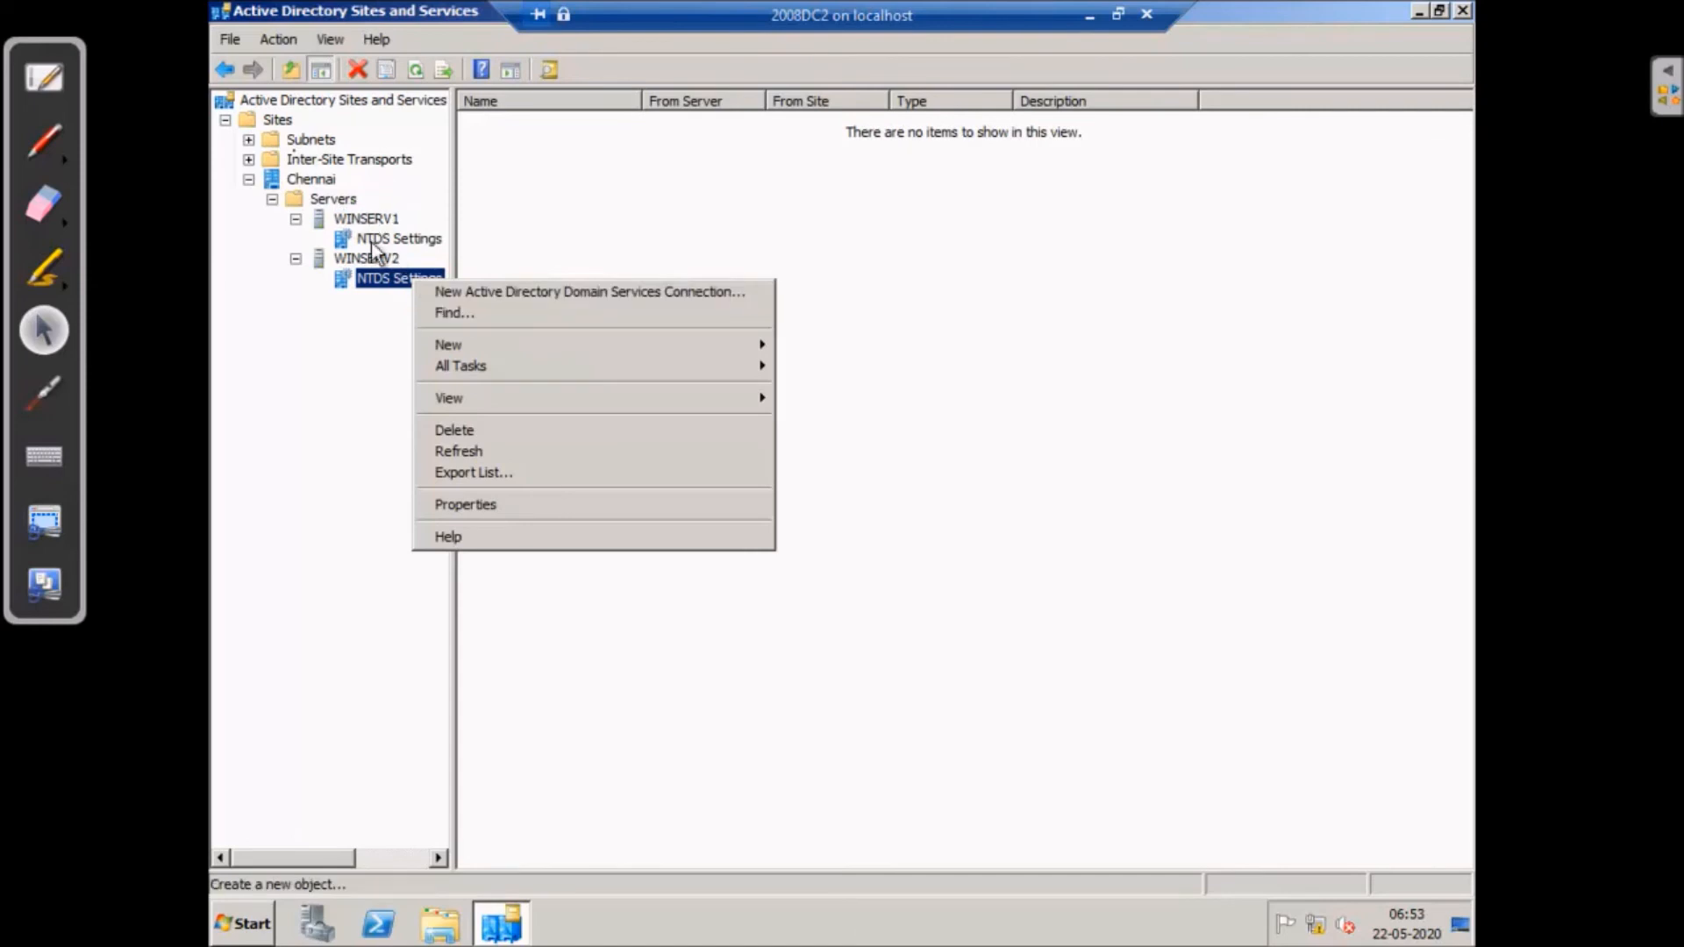
pyautogui.click(366, 215)
pyautogui.rightClick(374, 213)
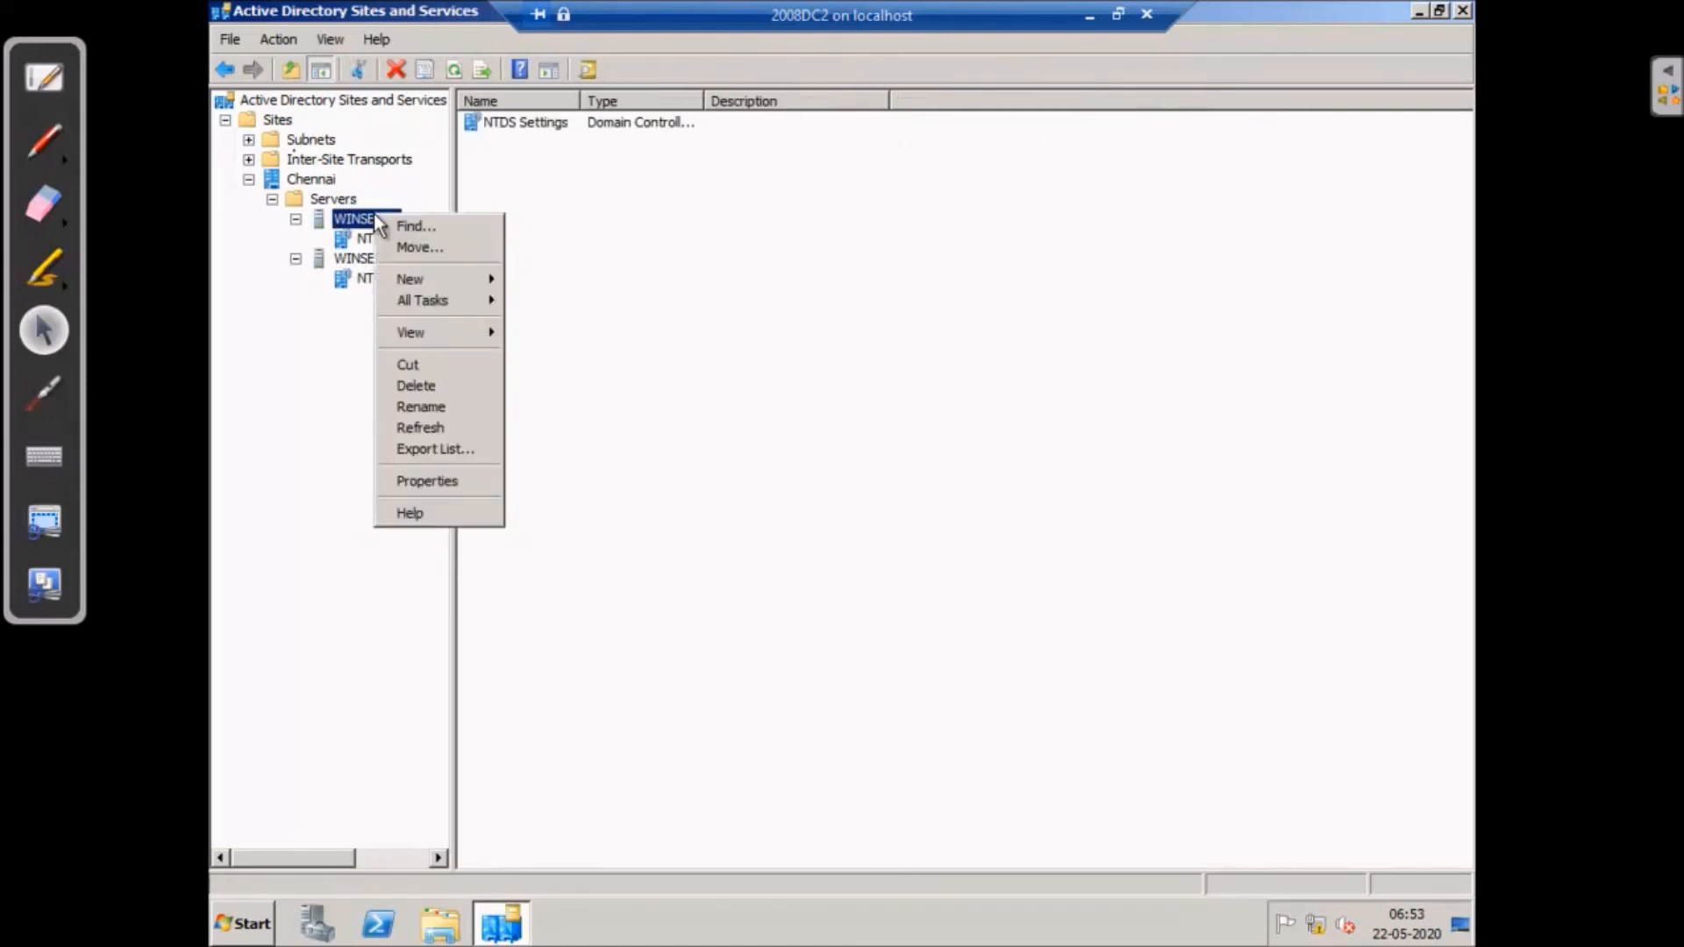
pyautogui.moveTo(450, 308)
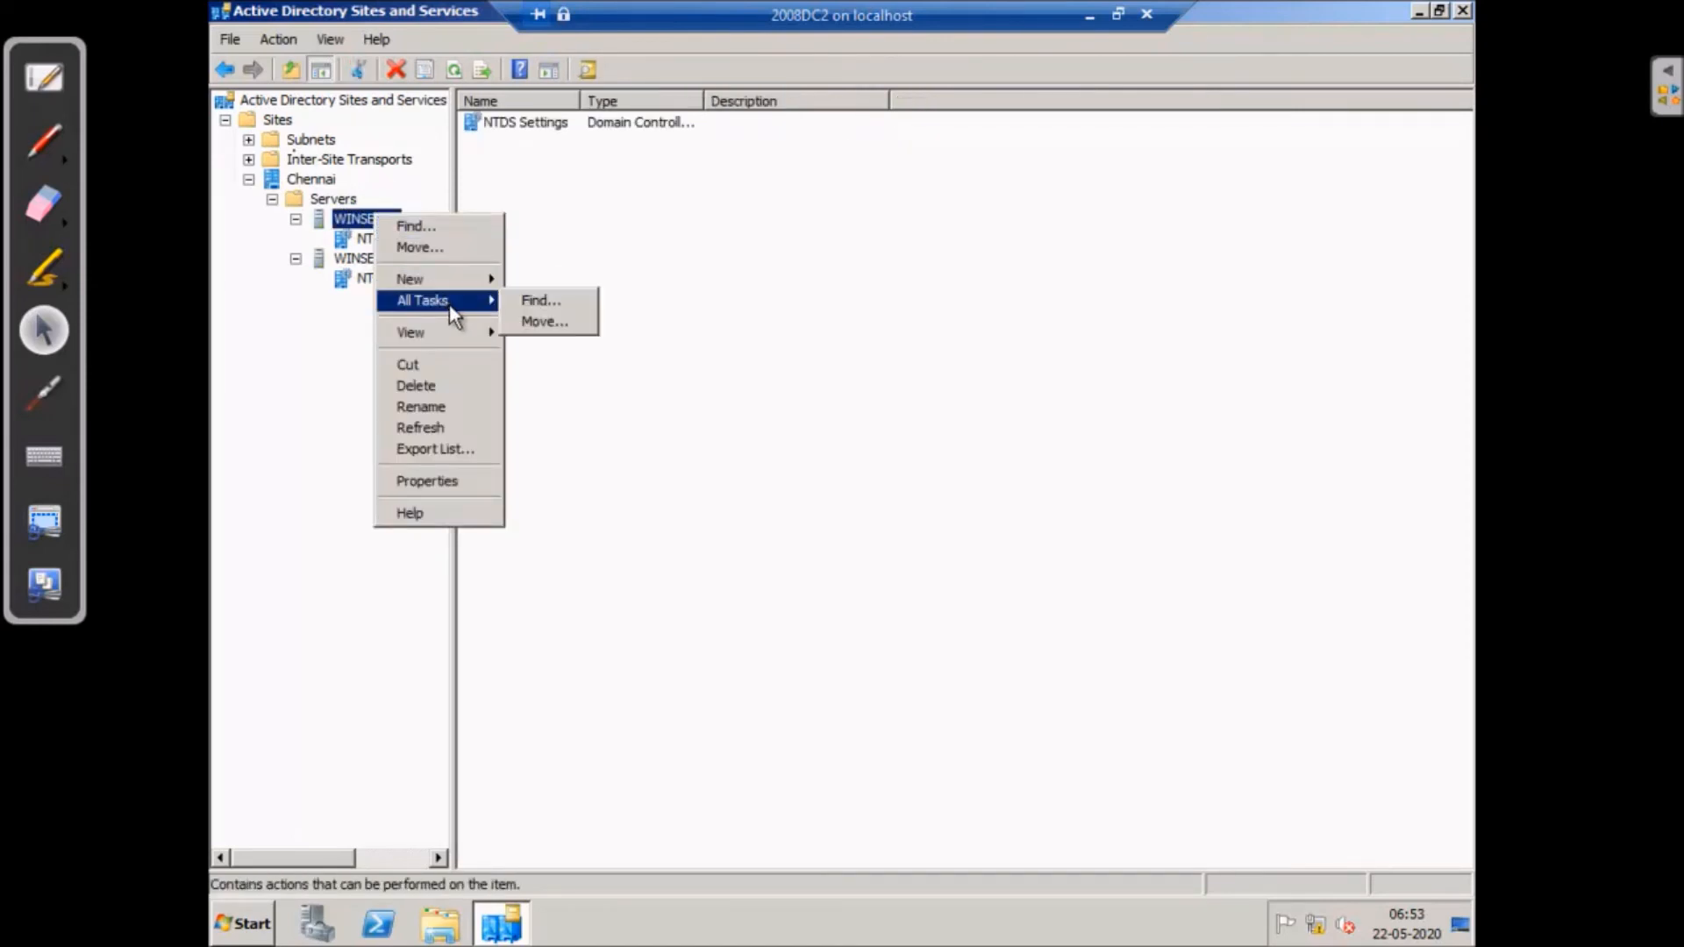
pyautogui.click(349, 235)
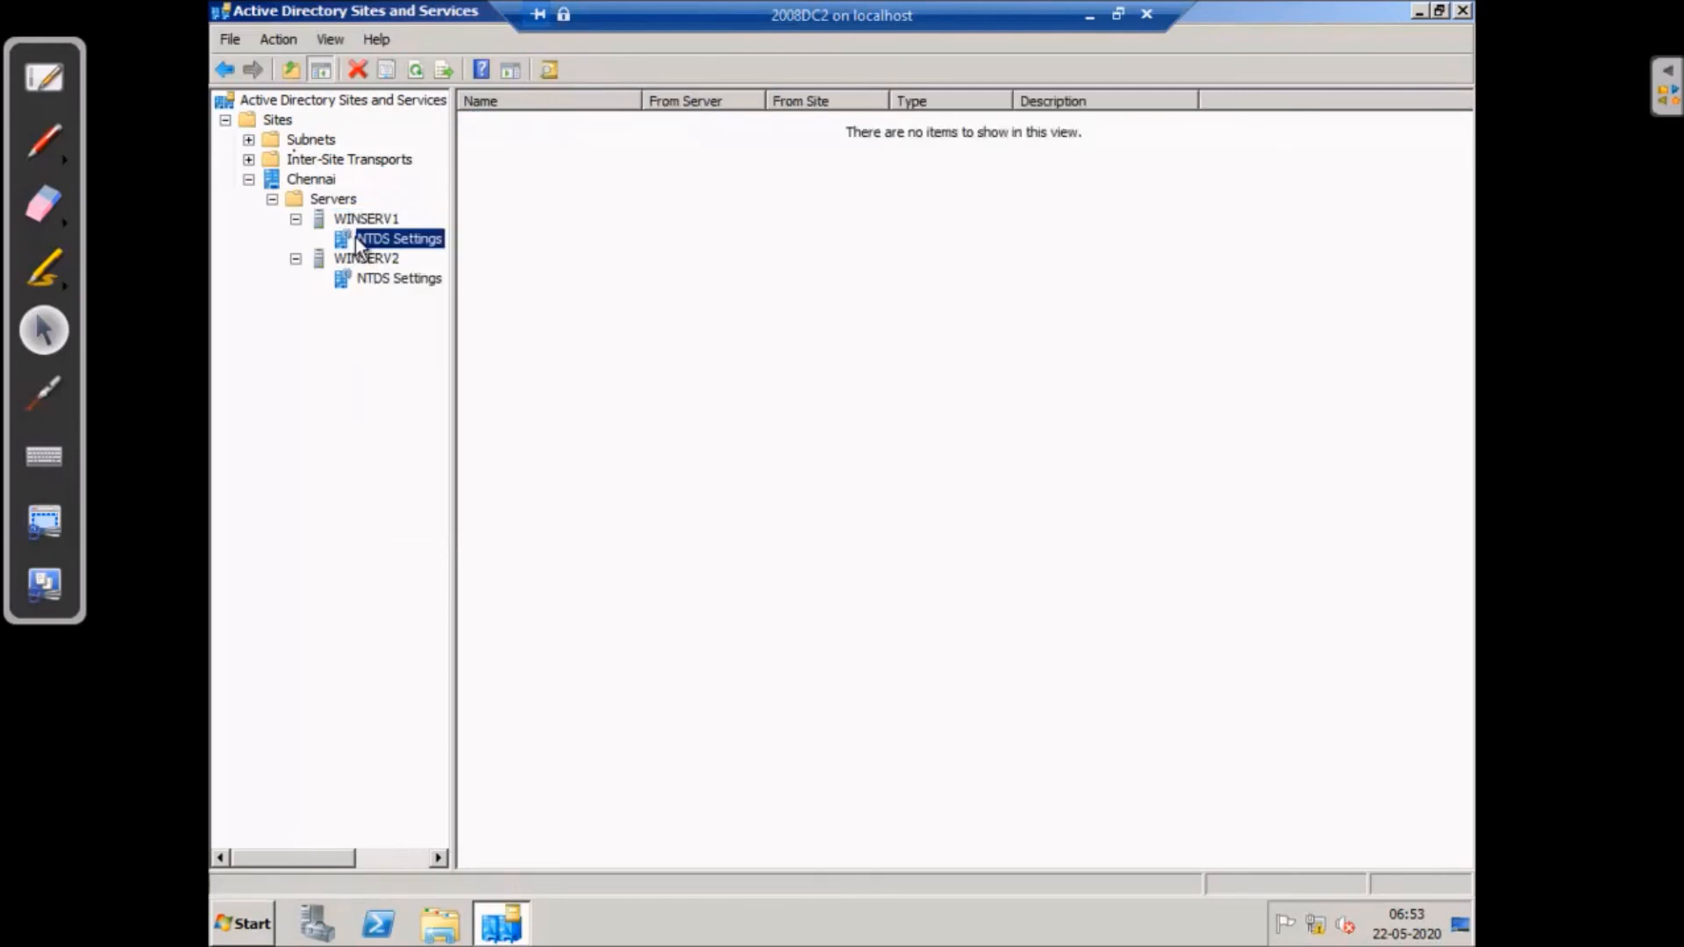
pyautogui.click(404, 277)
pyautogui.click(325, 179)
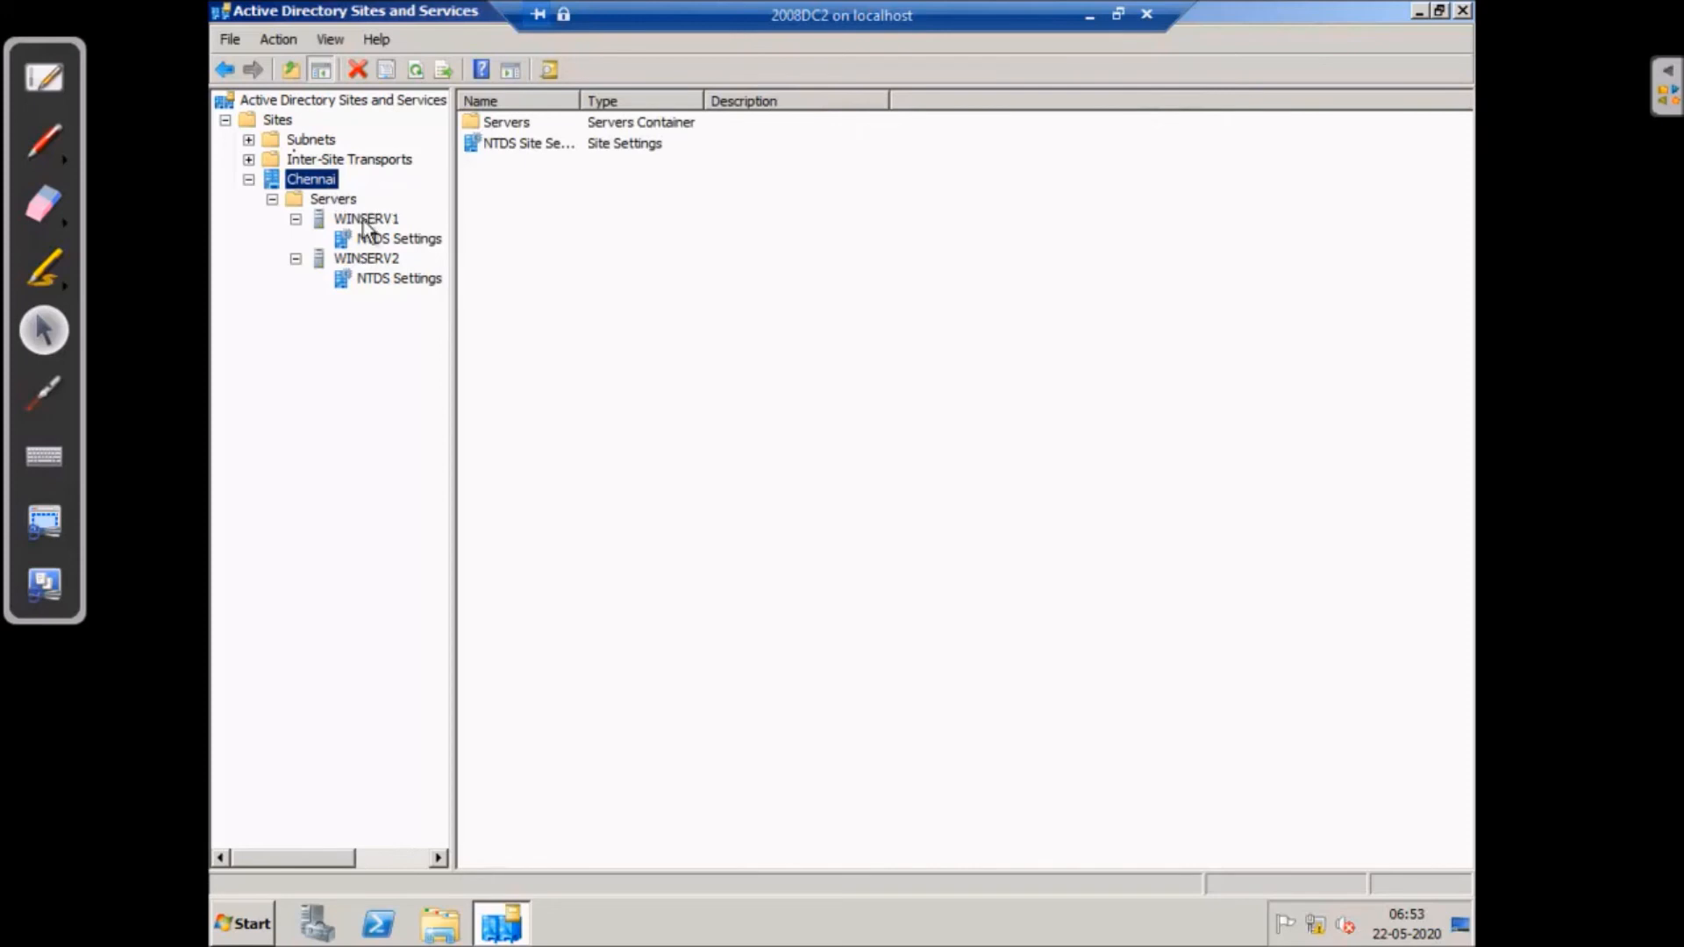
pyautogui.click(357, 219)
pyautogui.click(369, 260)
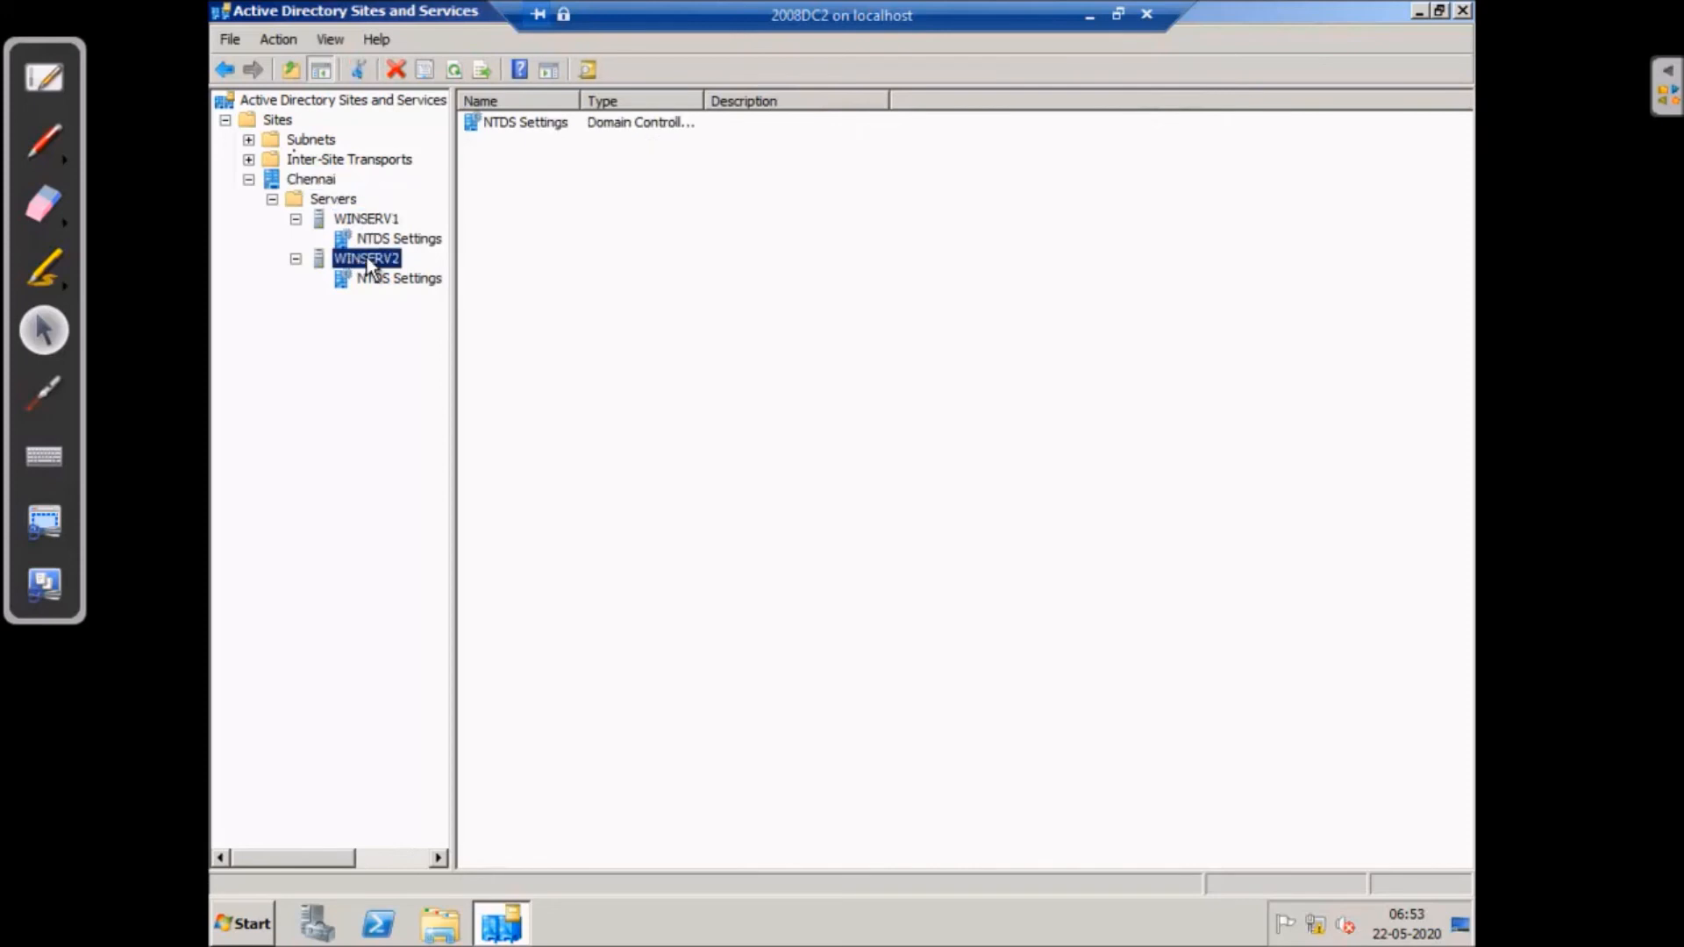
pyautogui.click(379, 278)
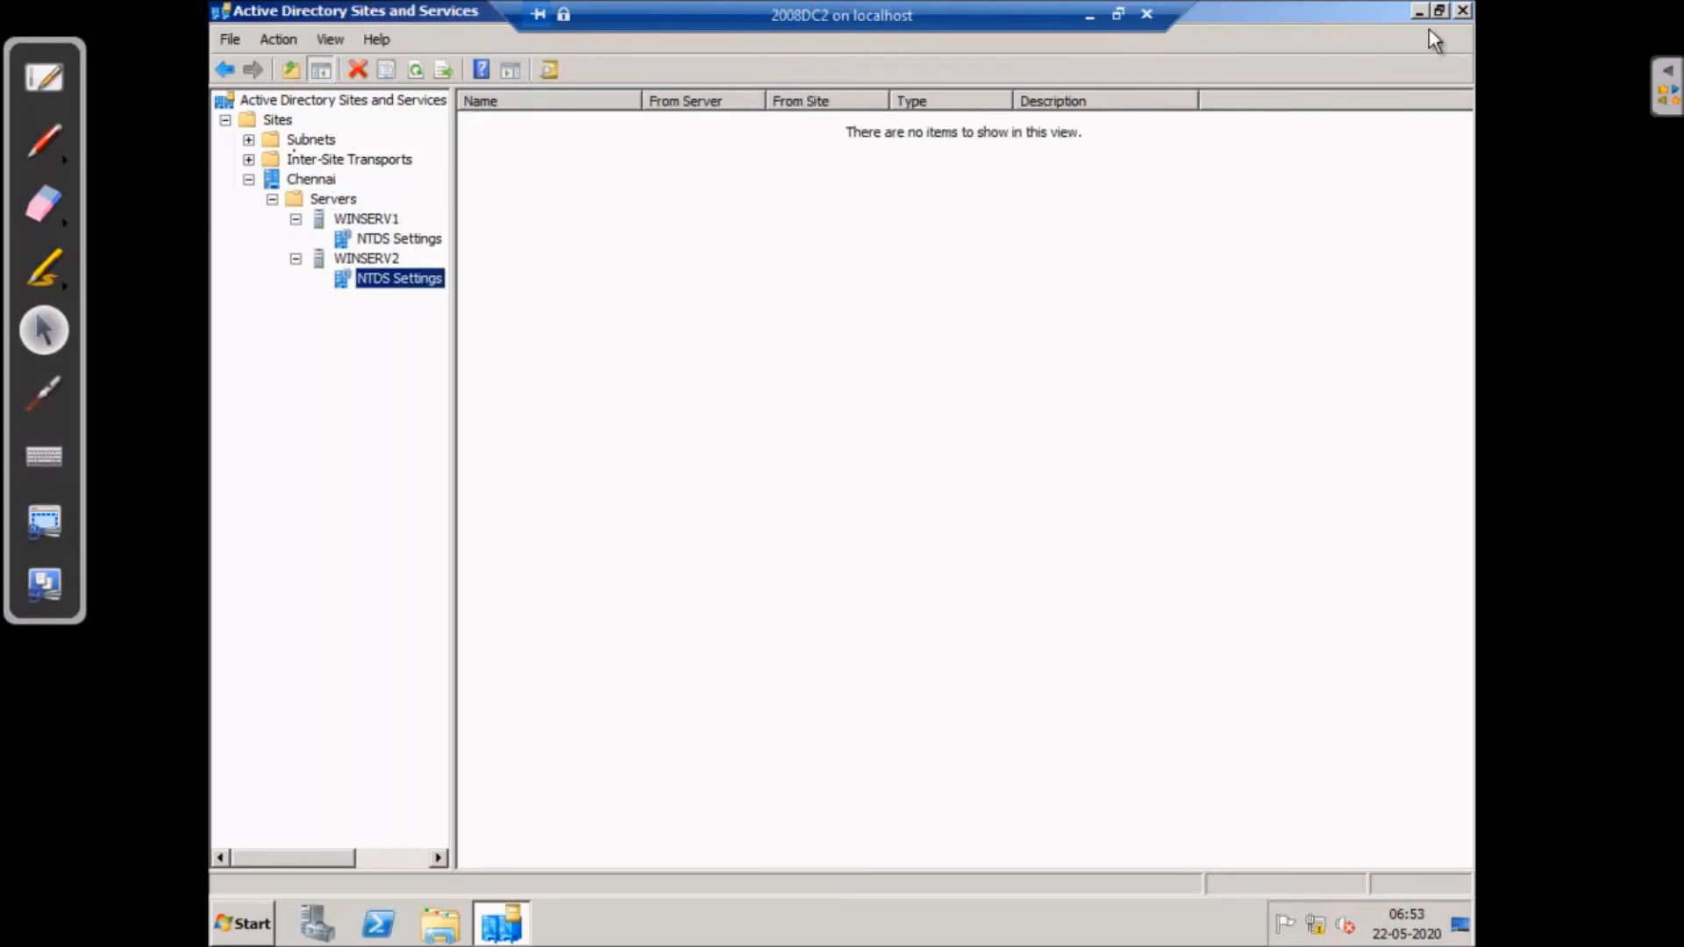
# - Close Sites and Services and bring up the Start menu's Administrative Tools
pyautogui.click(1462, 11)
pyautogui.click(250, 925)
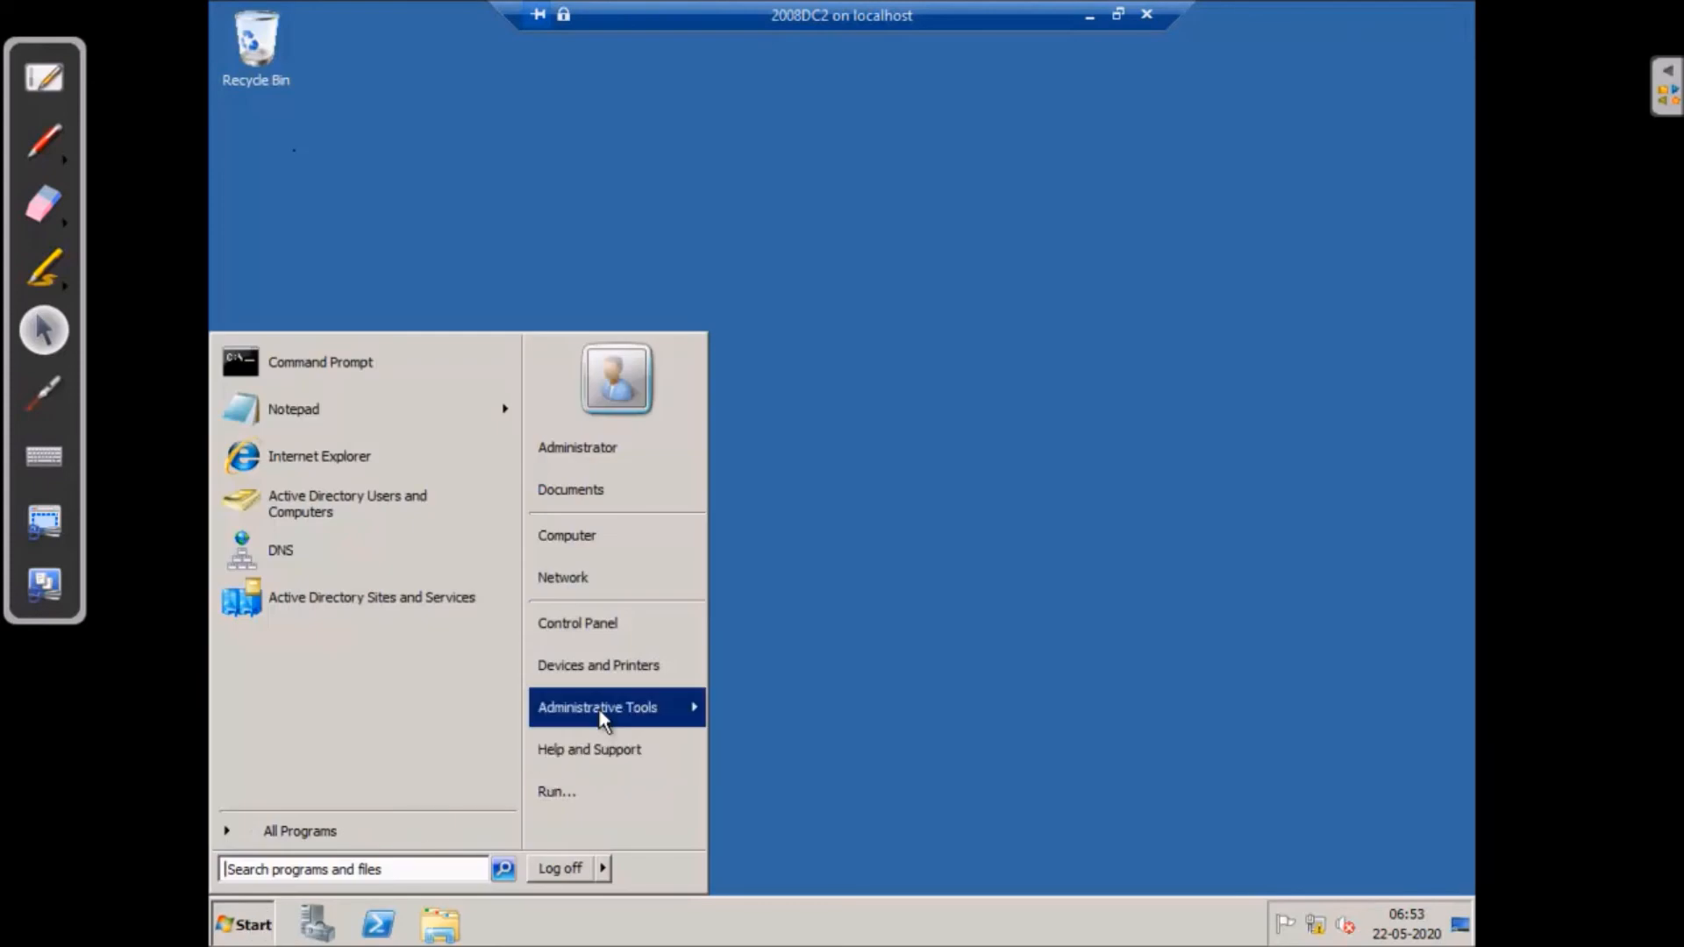
pyautogui.moveTo(603, 717)
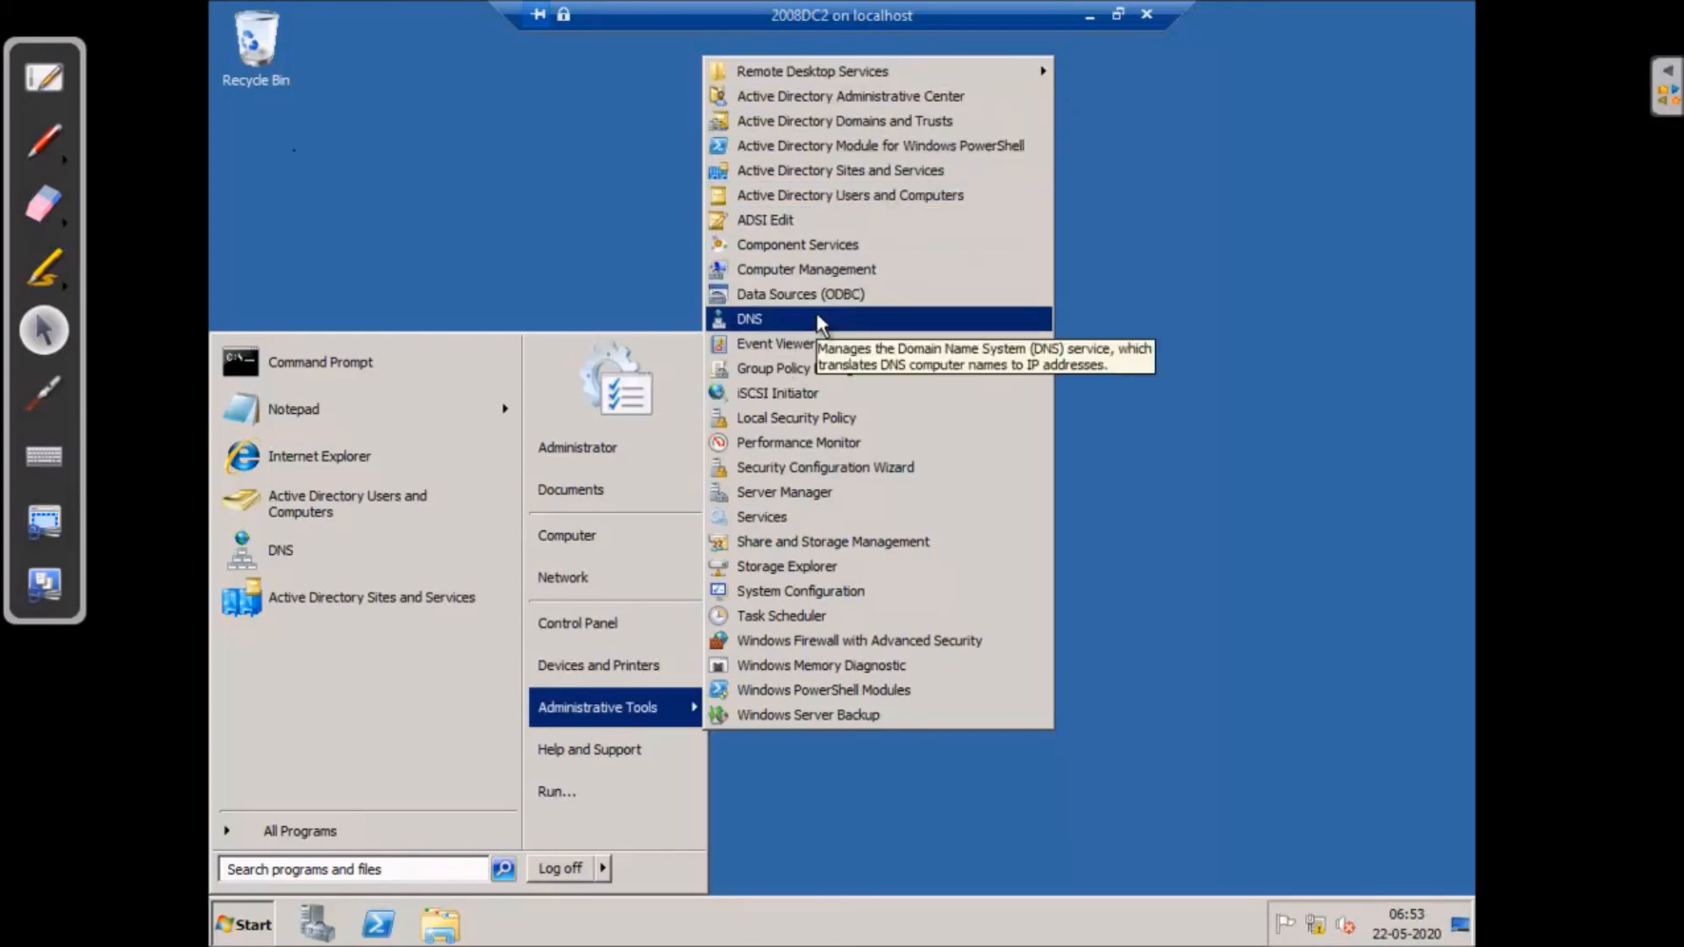
pyautogui.click(838, 205)
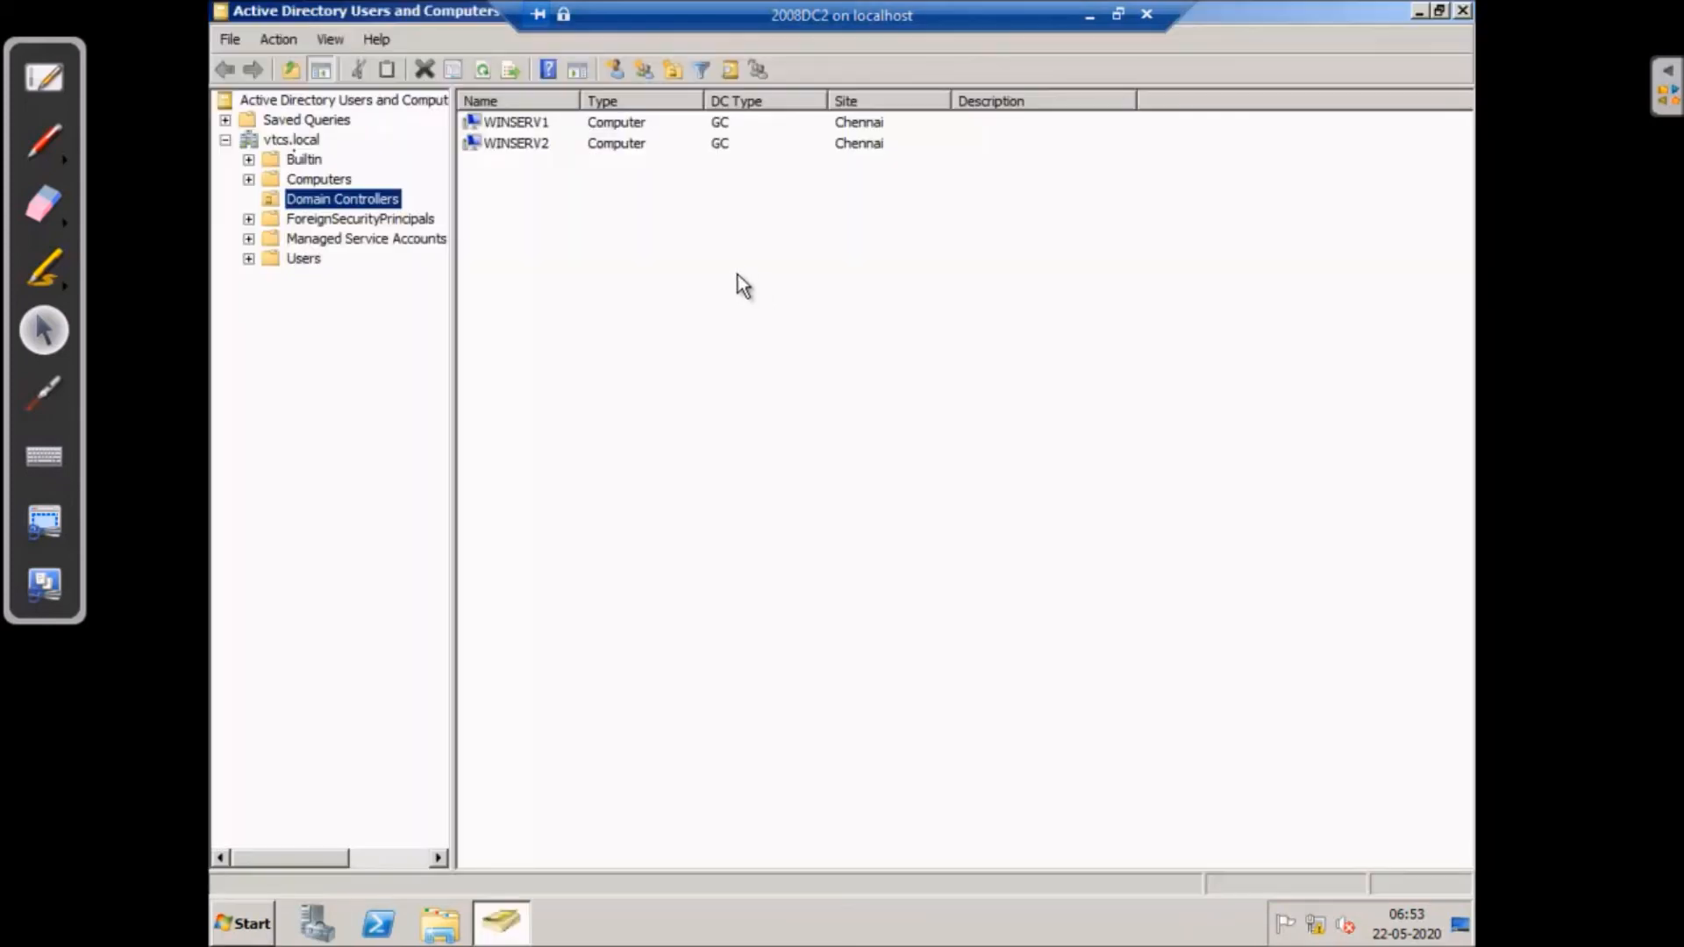
pyautogui.click(303, 260)
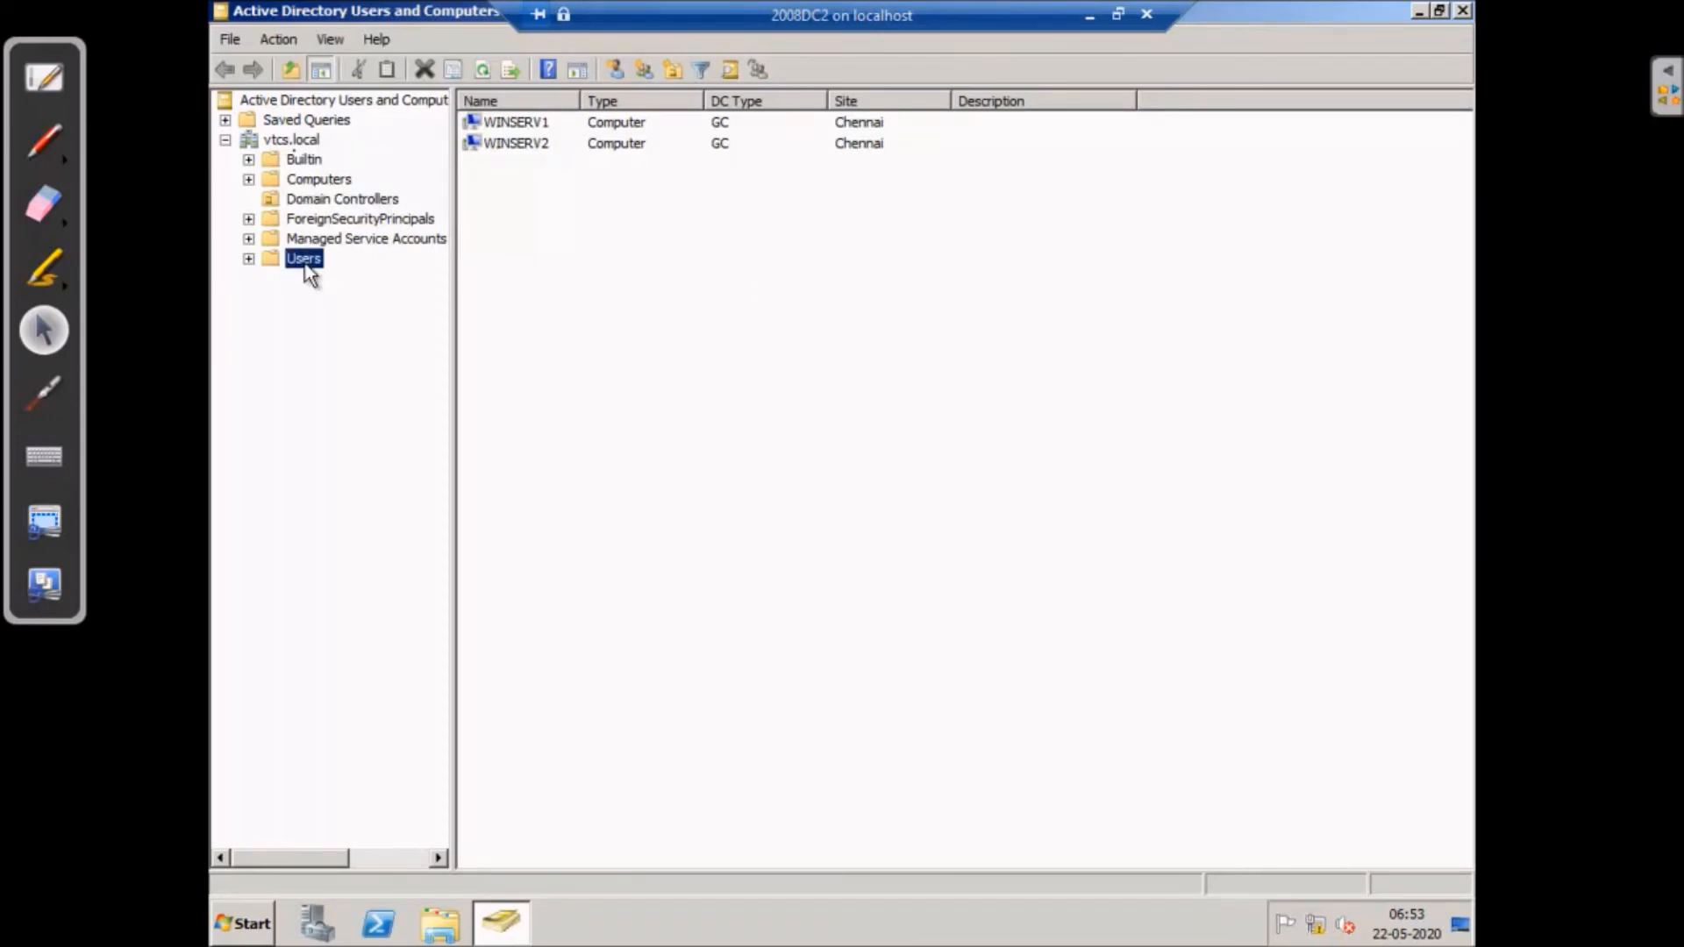
pyautogui.rightClick(1019, 332)
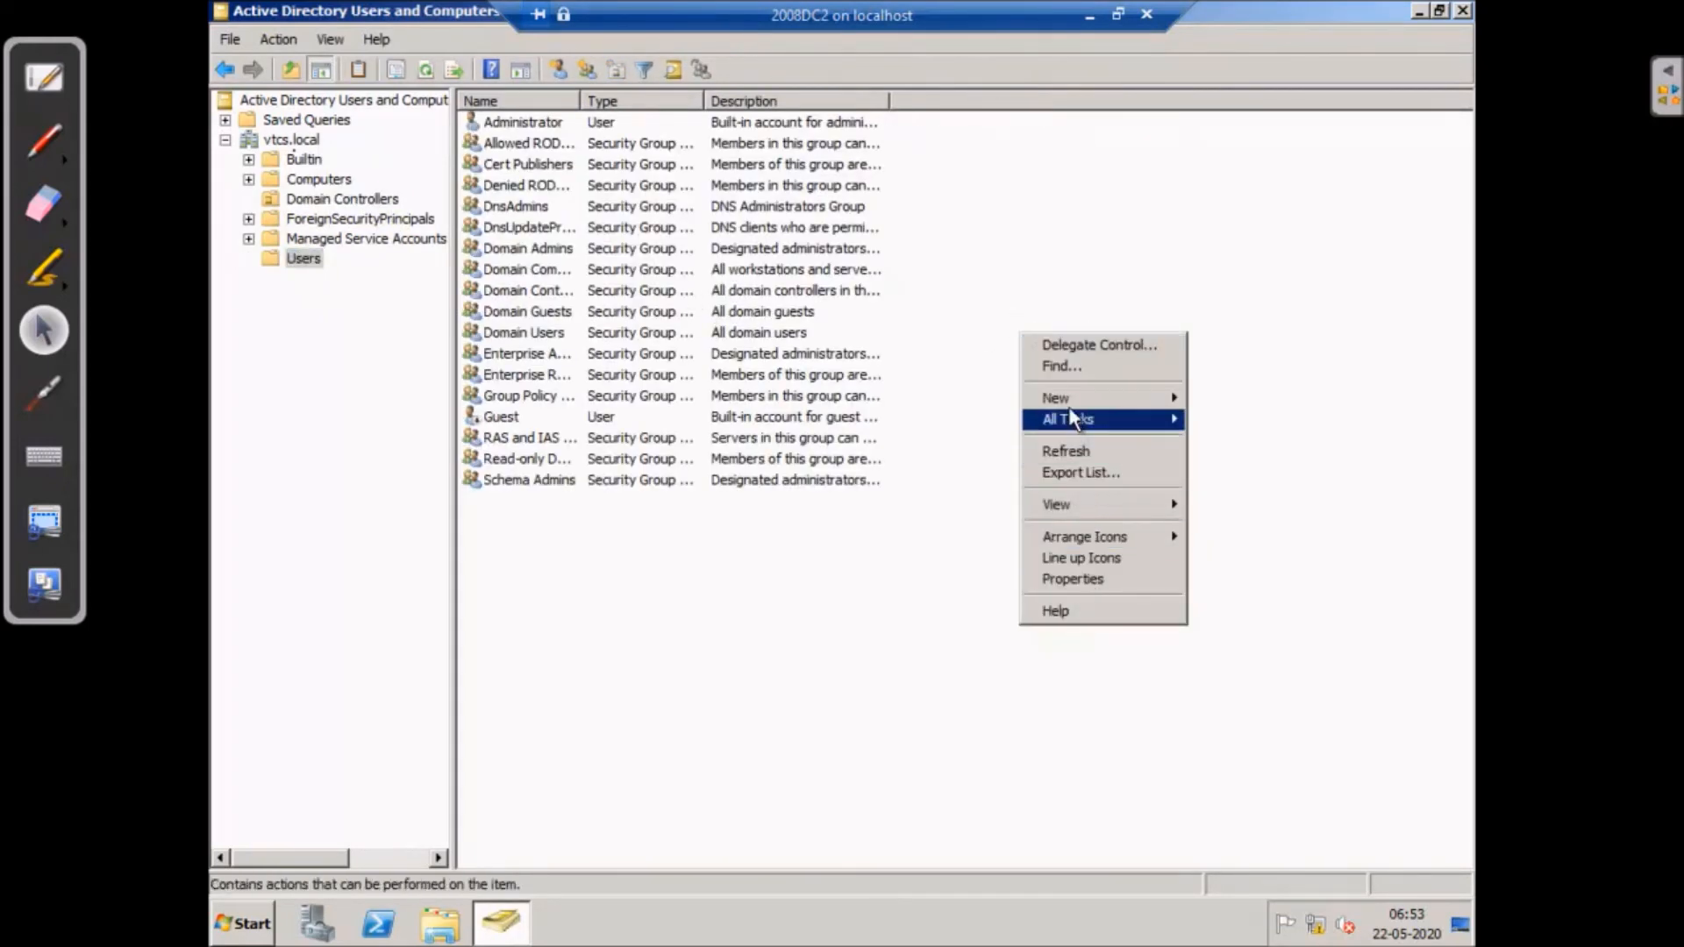
pyautogui.moveTo(1147, 401)
pyautogui.click(1219, 546)
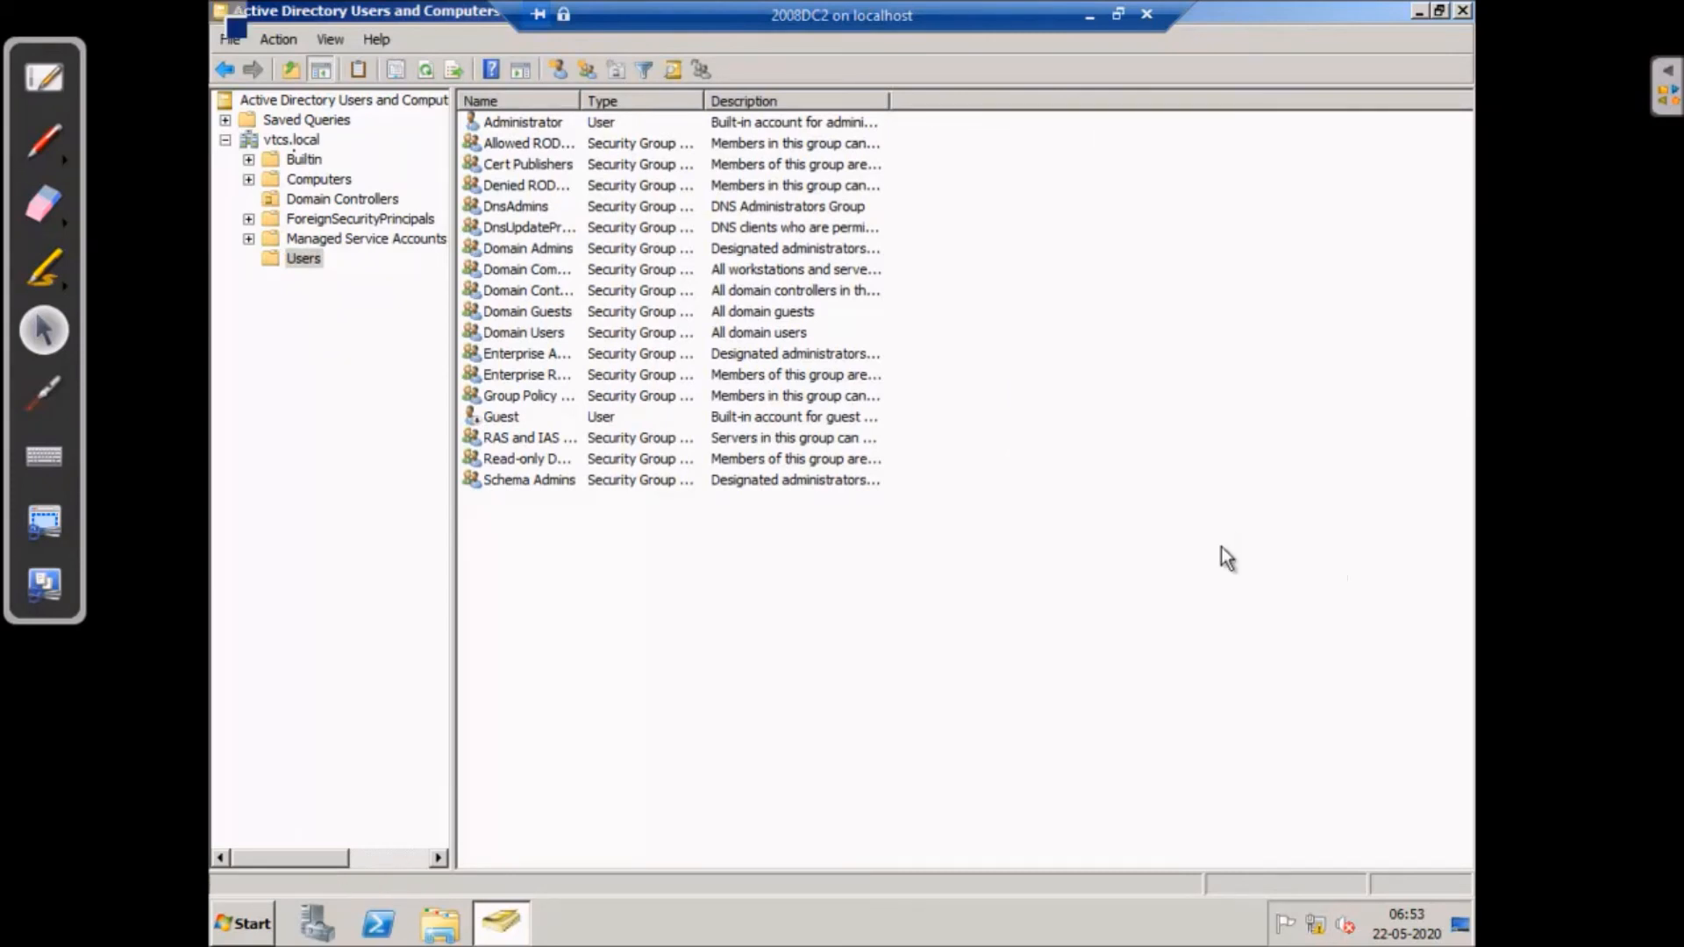
pyautogui.write('tuser')
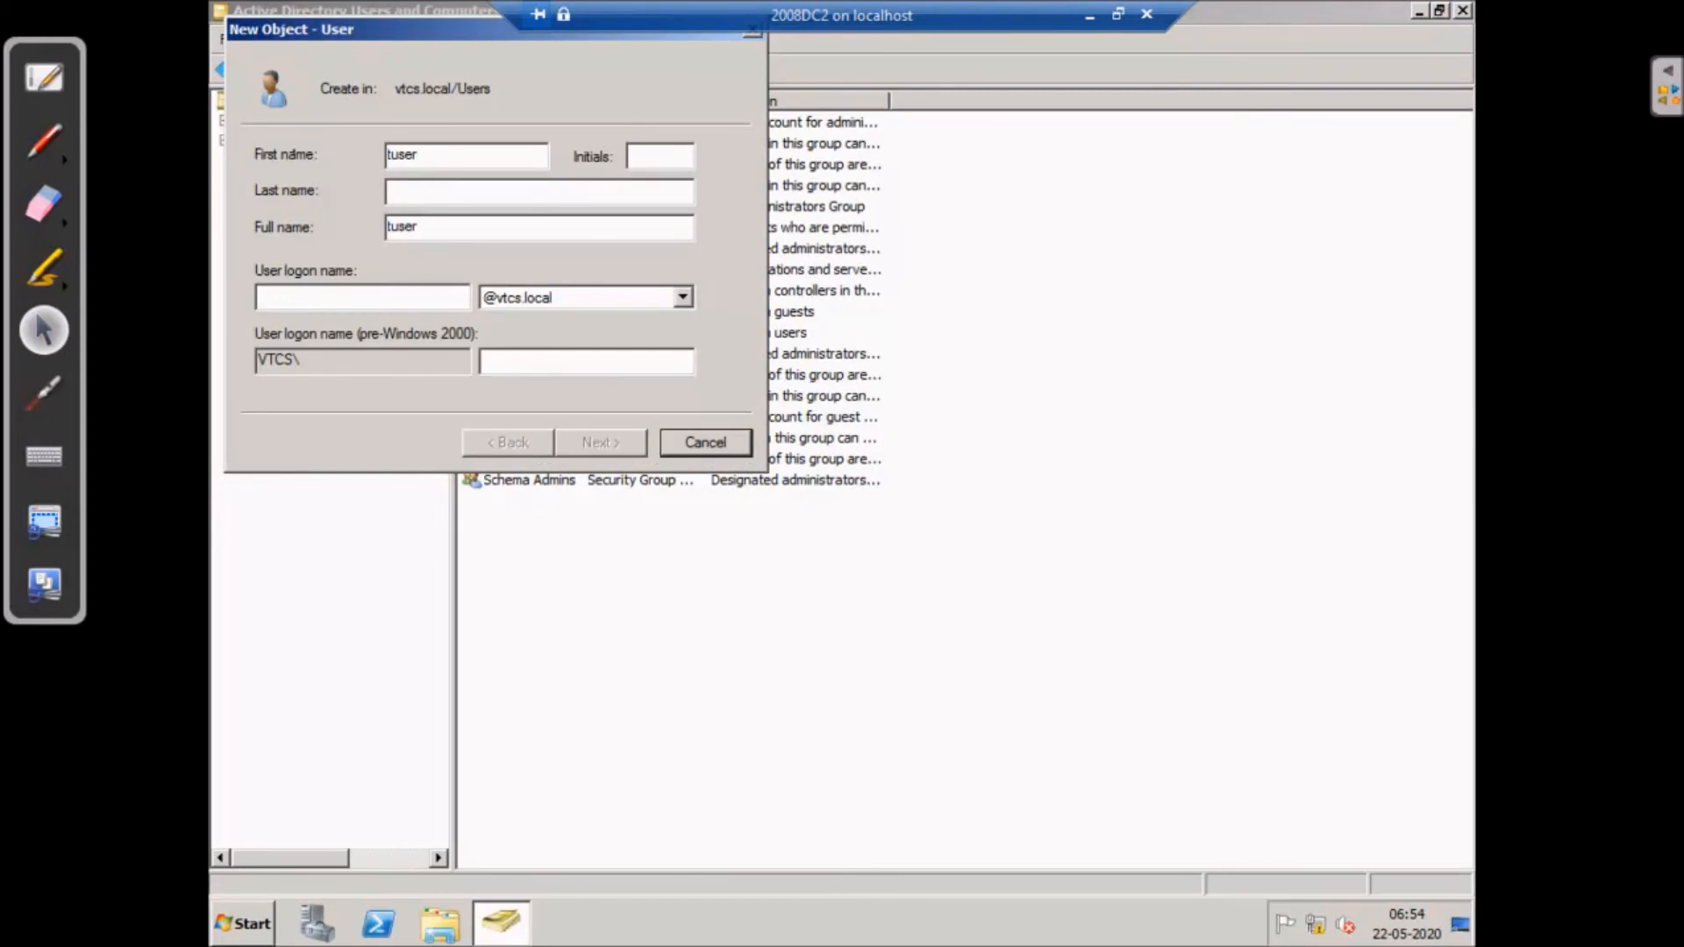
pyautogui.write('1')
pyautogui.click(399, 302)
pyautogui.write('tus')
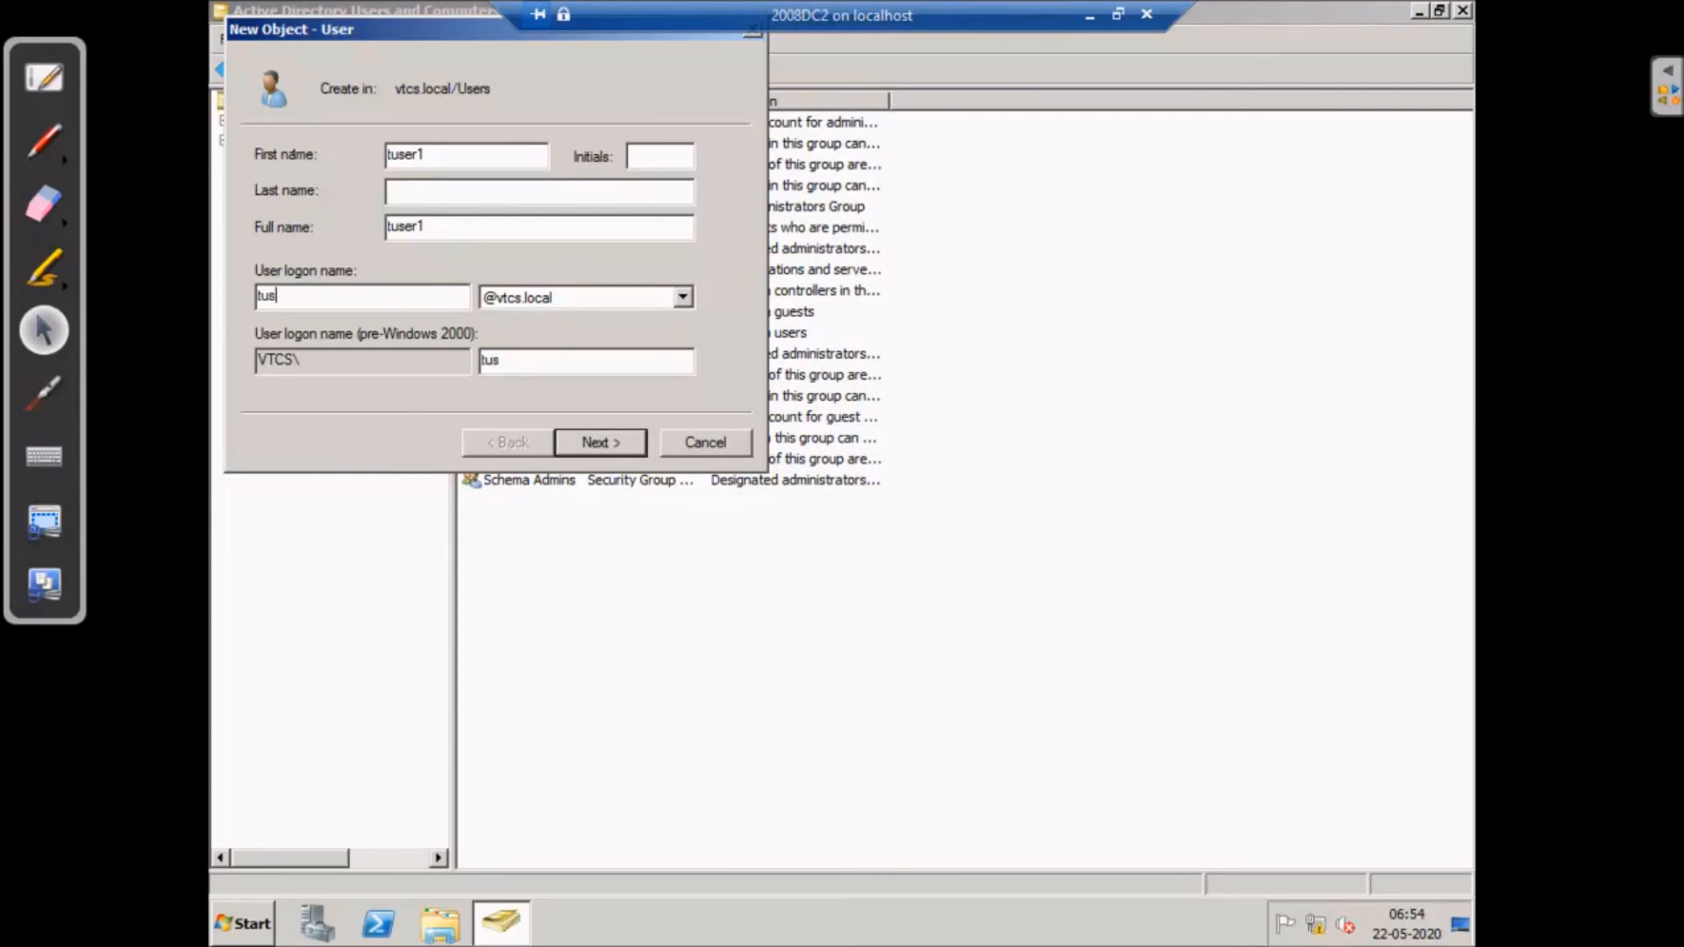
pyautogui.write('er1')
pyautogui.click(682, 297)
pyautogui.click(546, 298)
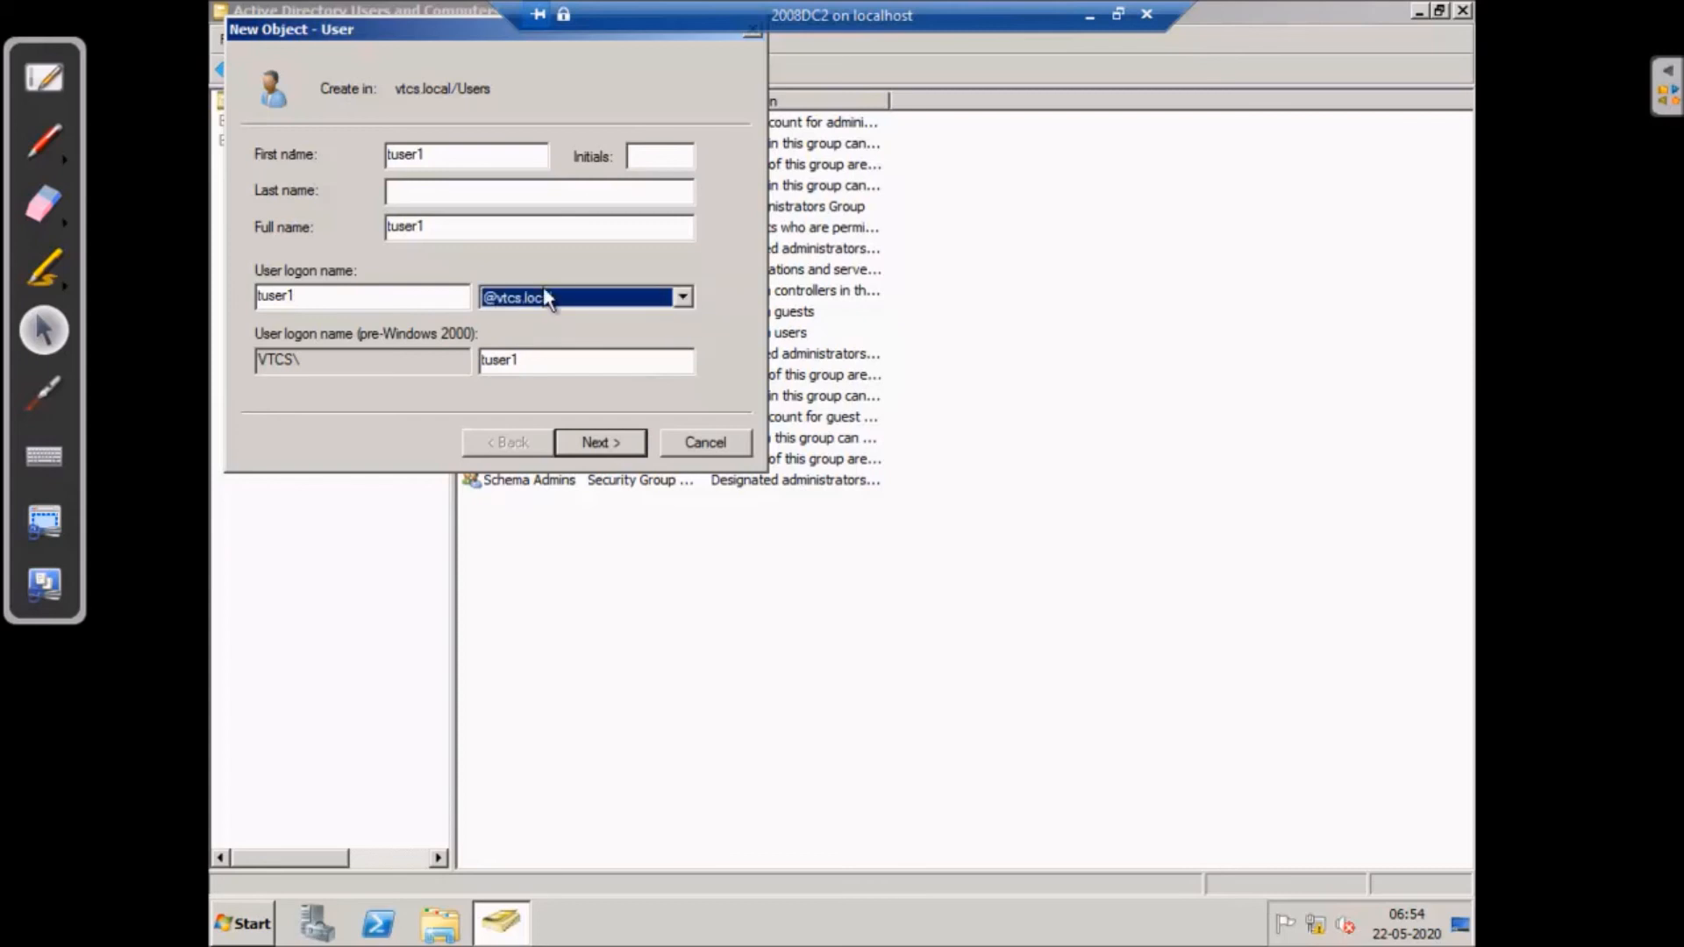
# - Give tuser1 the account password, never expiring and no change at next logon, and finish
pyautogui.click(596, 442)
pyautogui.click(261, 235)
pyautogui.click(261, 296)
pyautogui.click(465, 155)
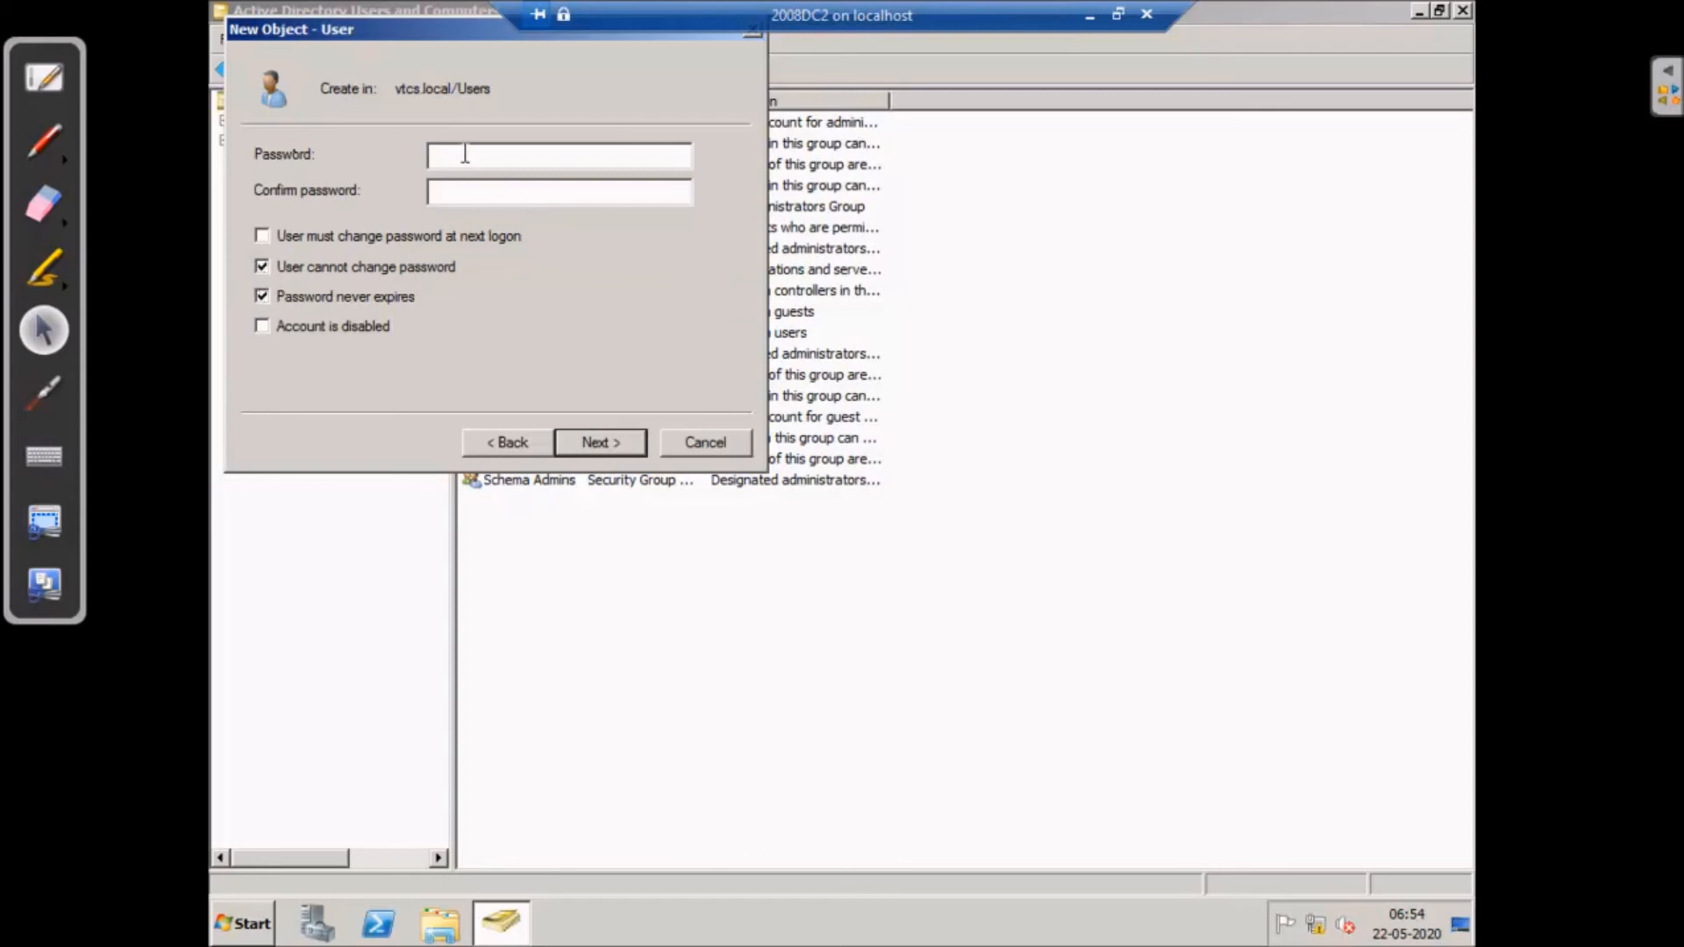
pyautogui.write('P')
pyautogui.write('********')
pyautogui.press('Tab')
pyautogui.write('*********')
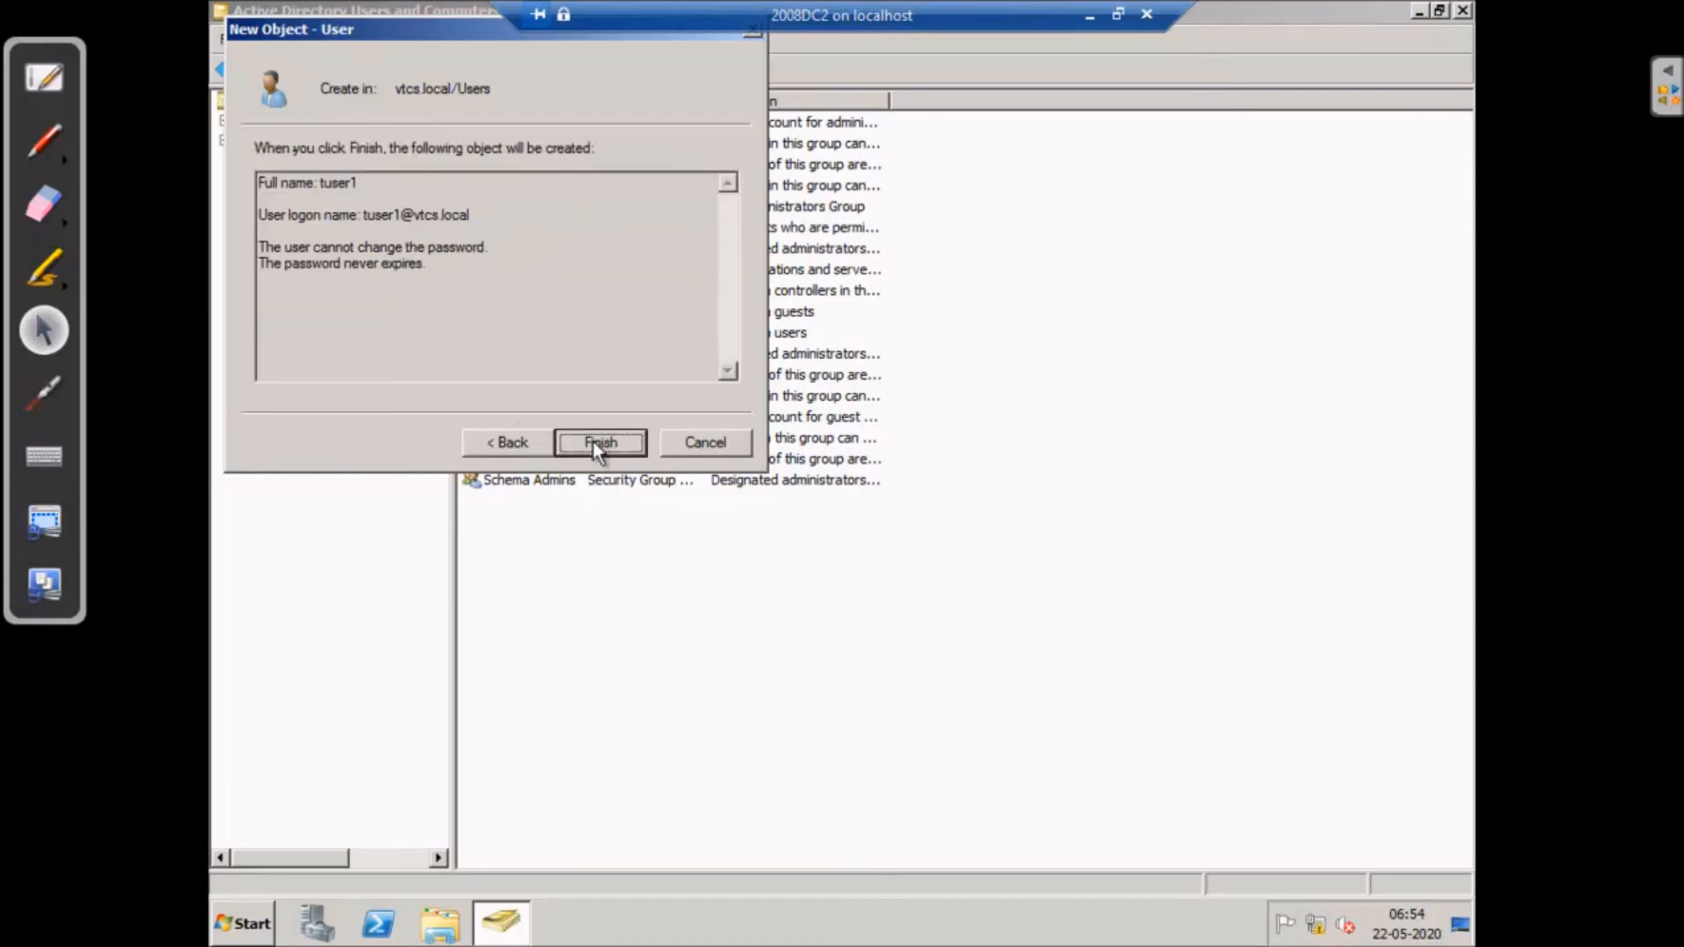
pyautogui.click(593, 440)
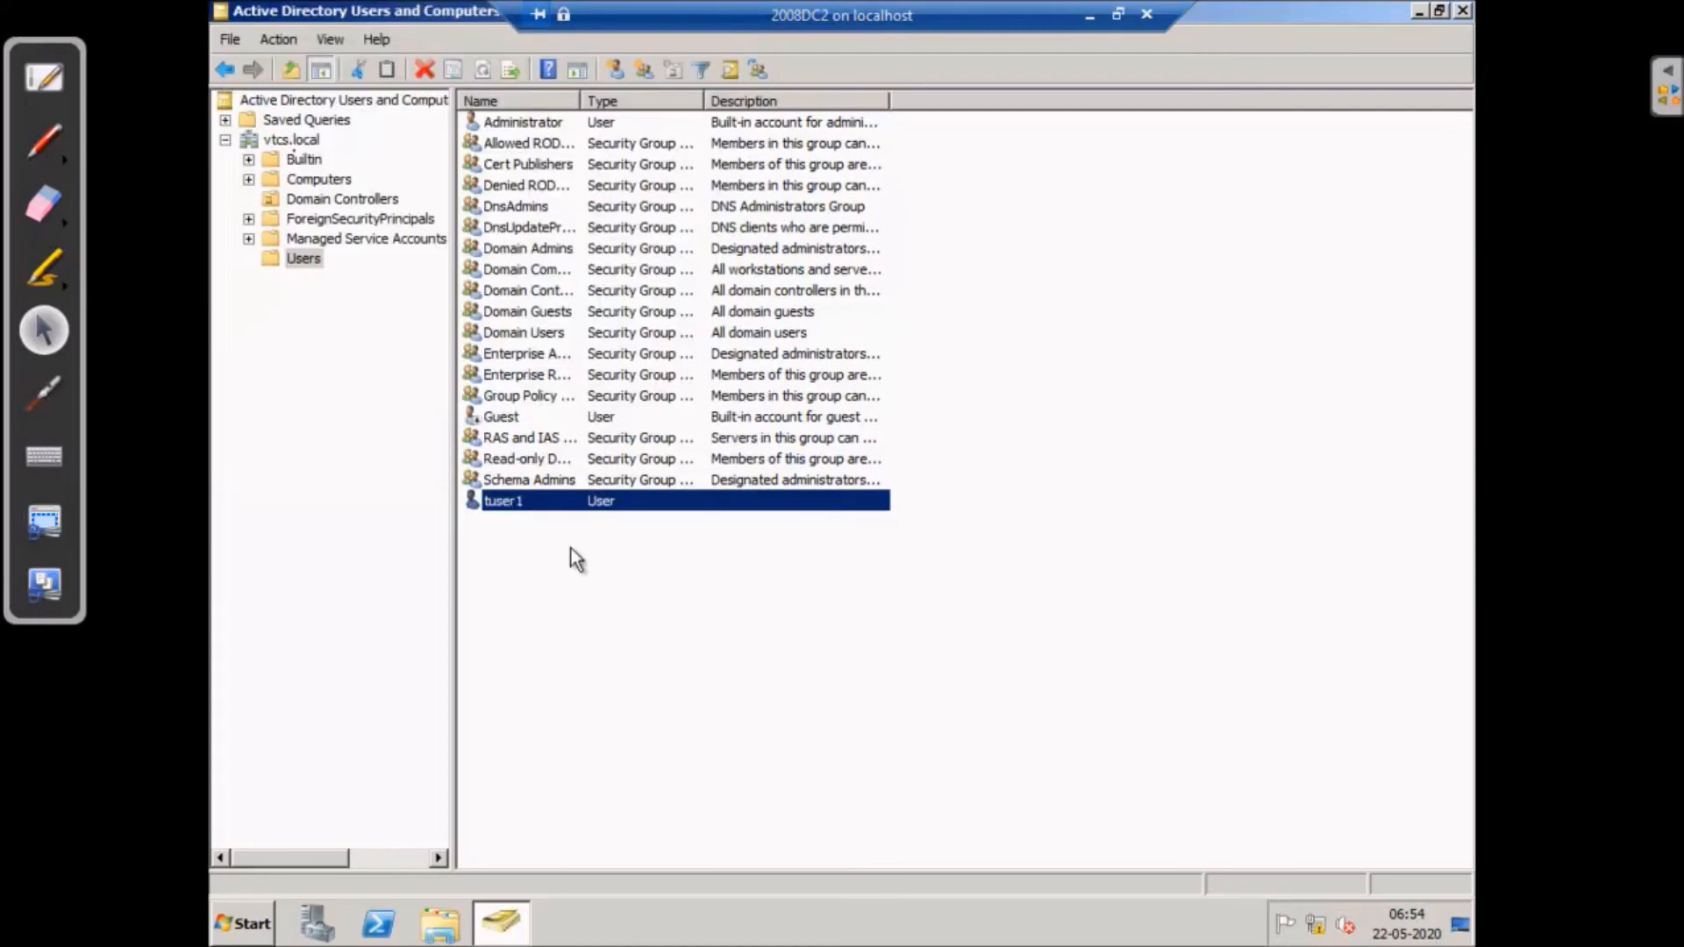
pyautogui.click(1418, 10)
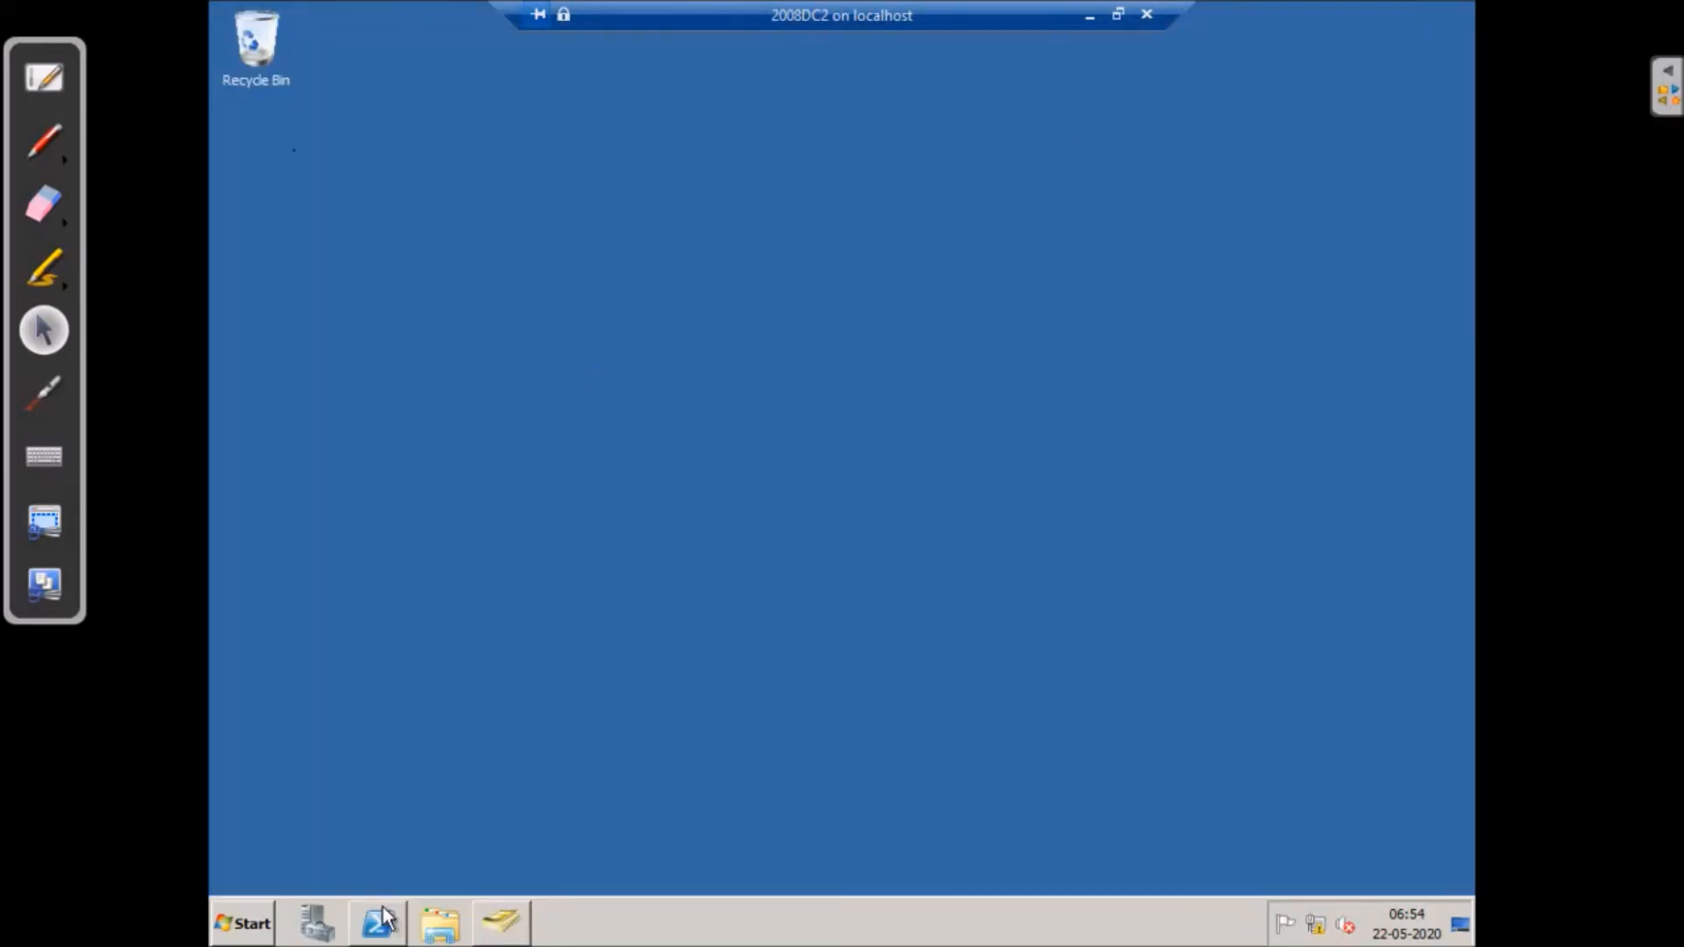
# - Switch to the 2008DC1 session and close the ping window and Network and Sharing Center
pyautogui.click(1088, 14)
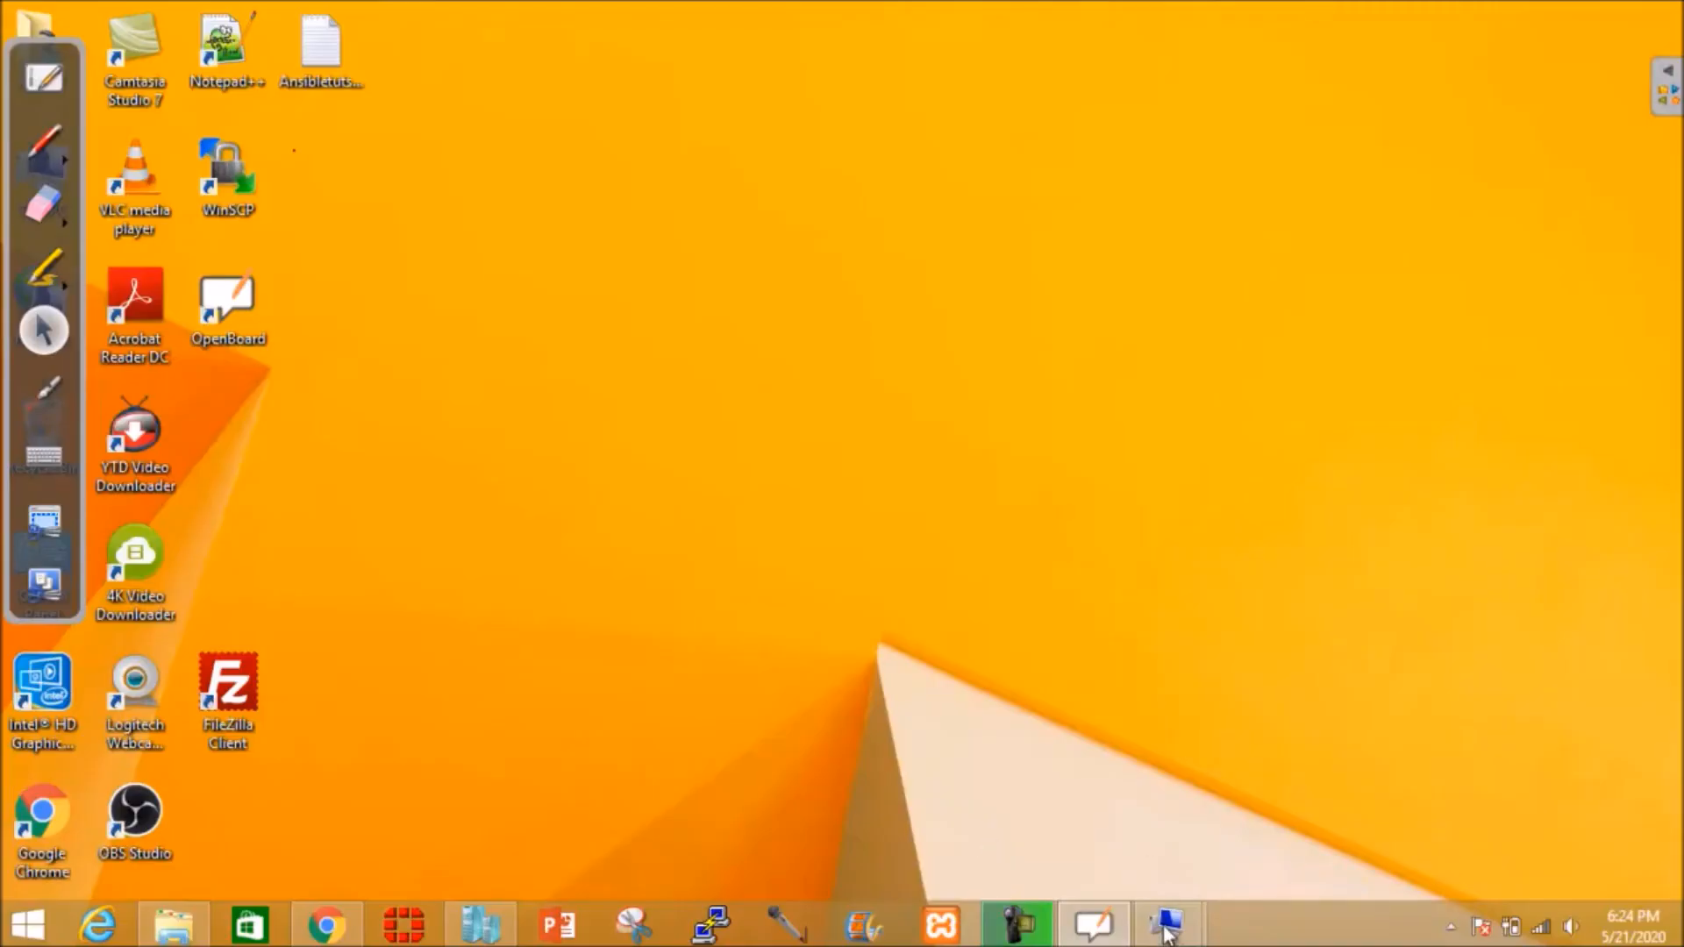
pyautogui.moveTo(1166, 920)
pyautogui.click(1048, 833)
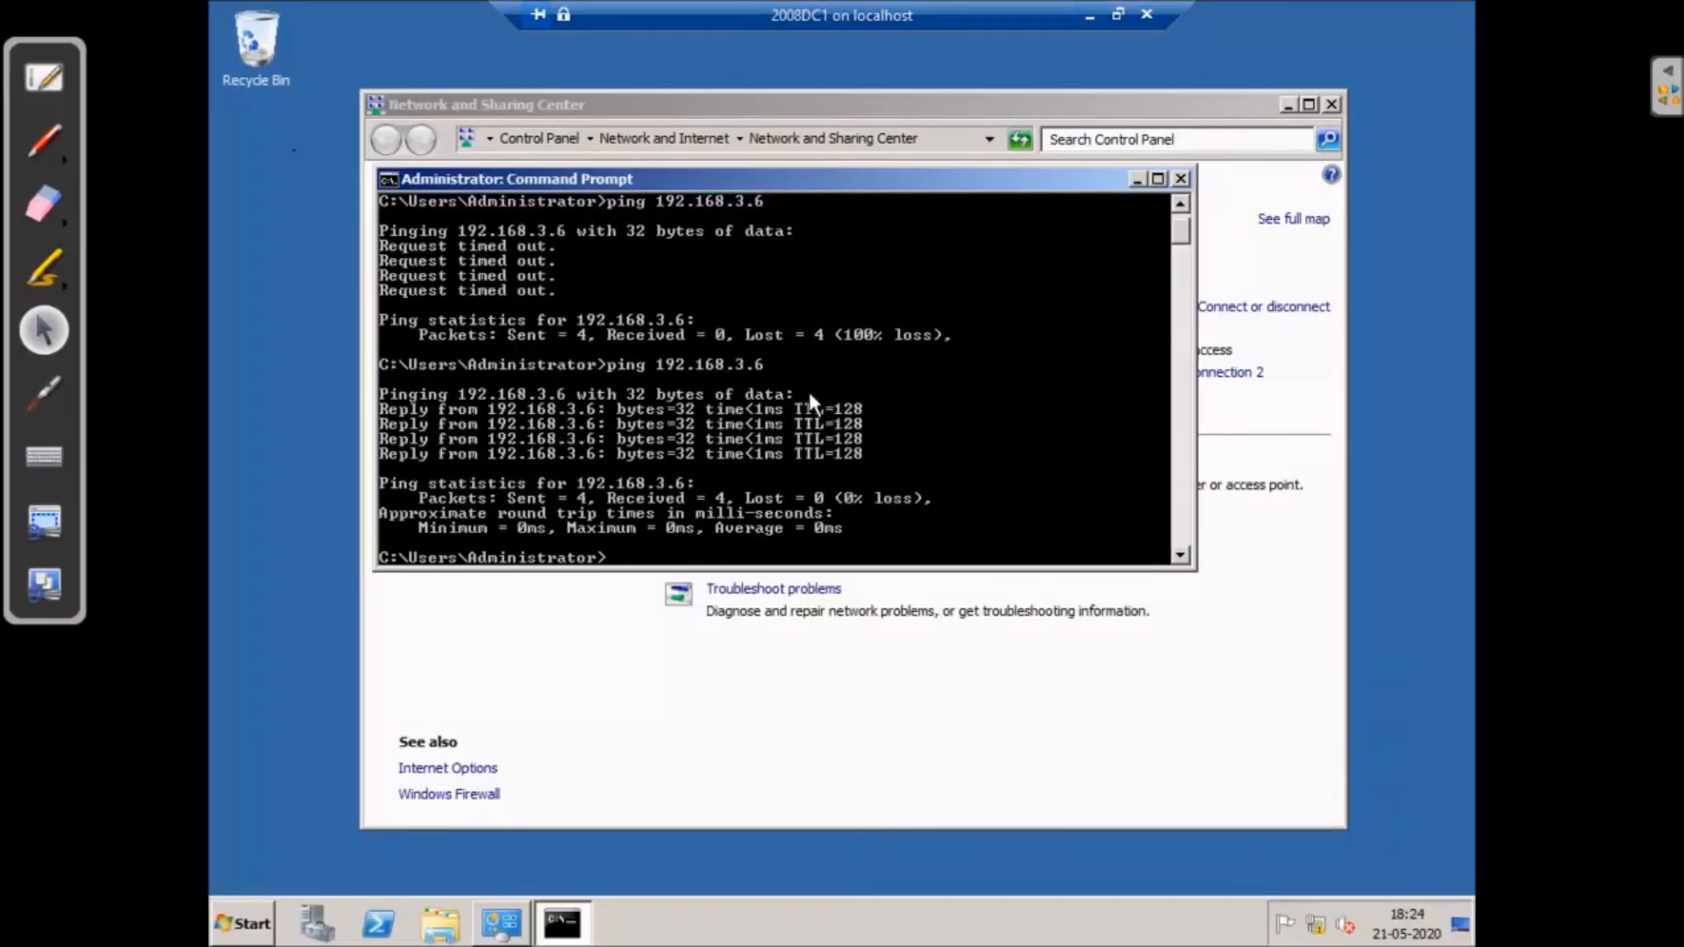
pyautogui.click(1182, 178)
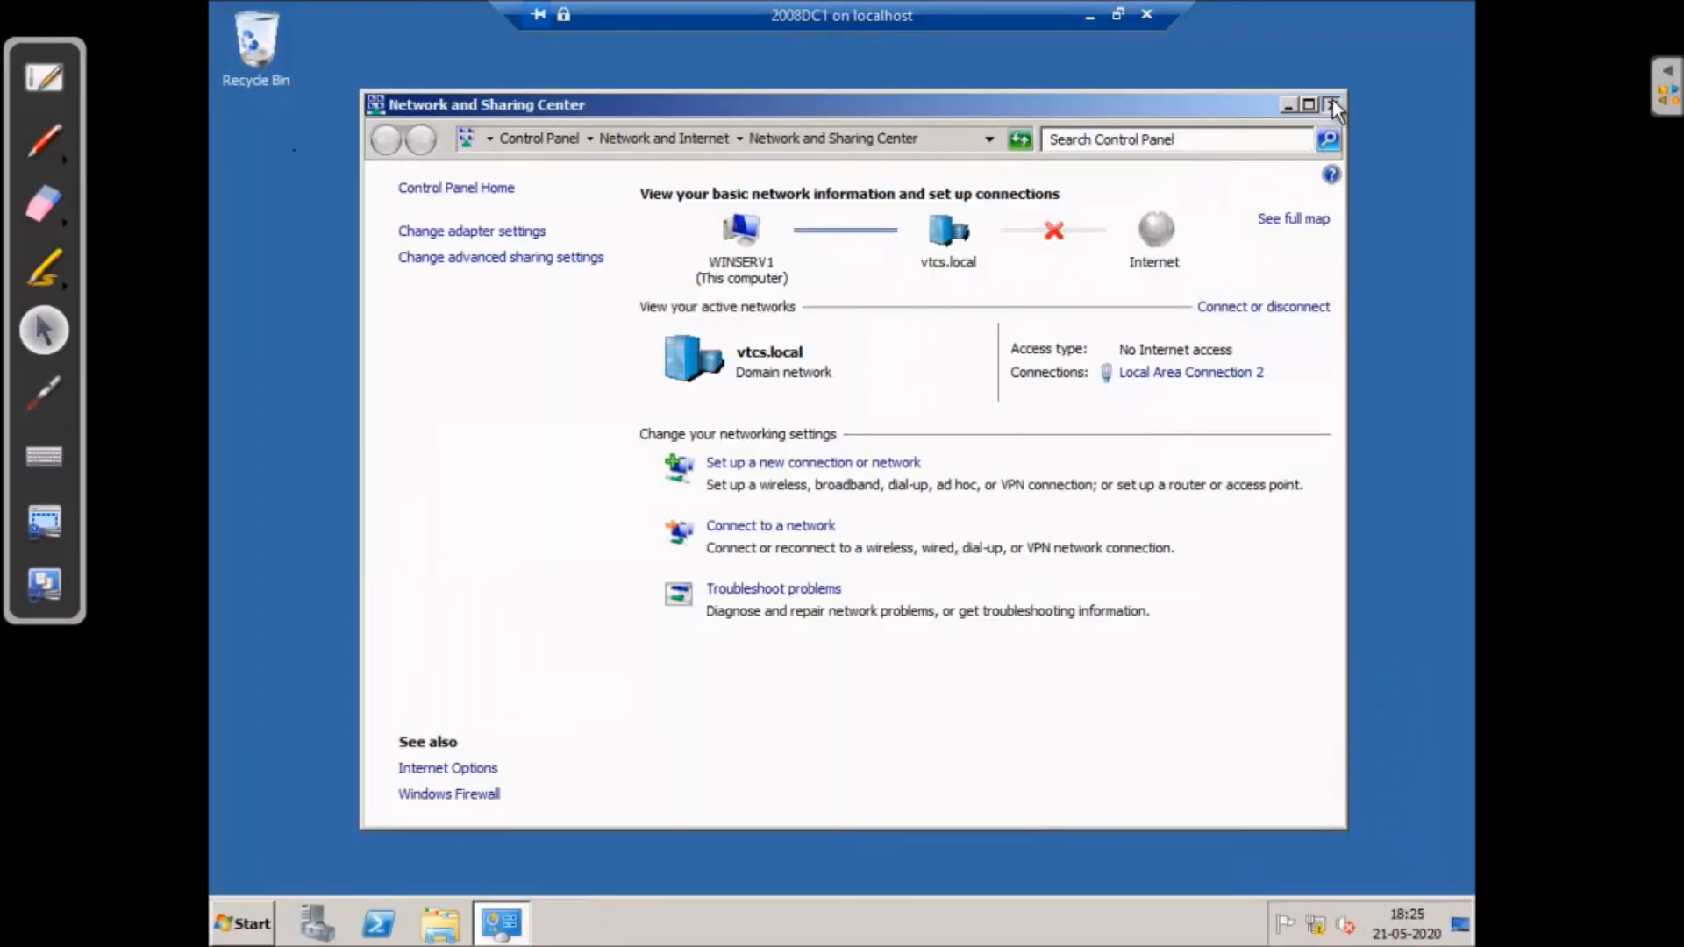
pyautogui.click(1332, 105)
# - Launch Active Directory Sites and Services on 2008DC1, then return to the host desktop
pyautogui.click(259, 912)
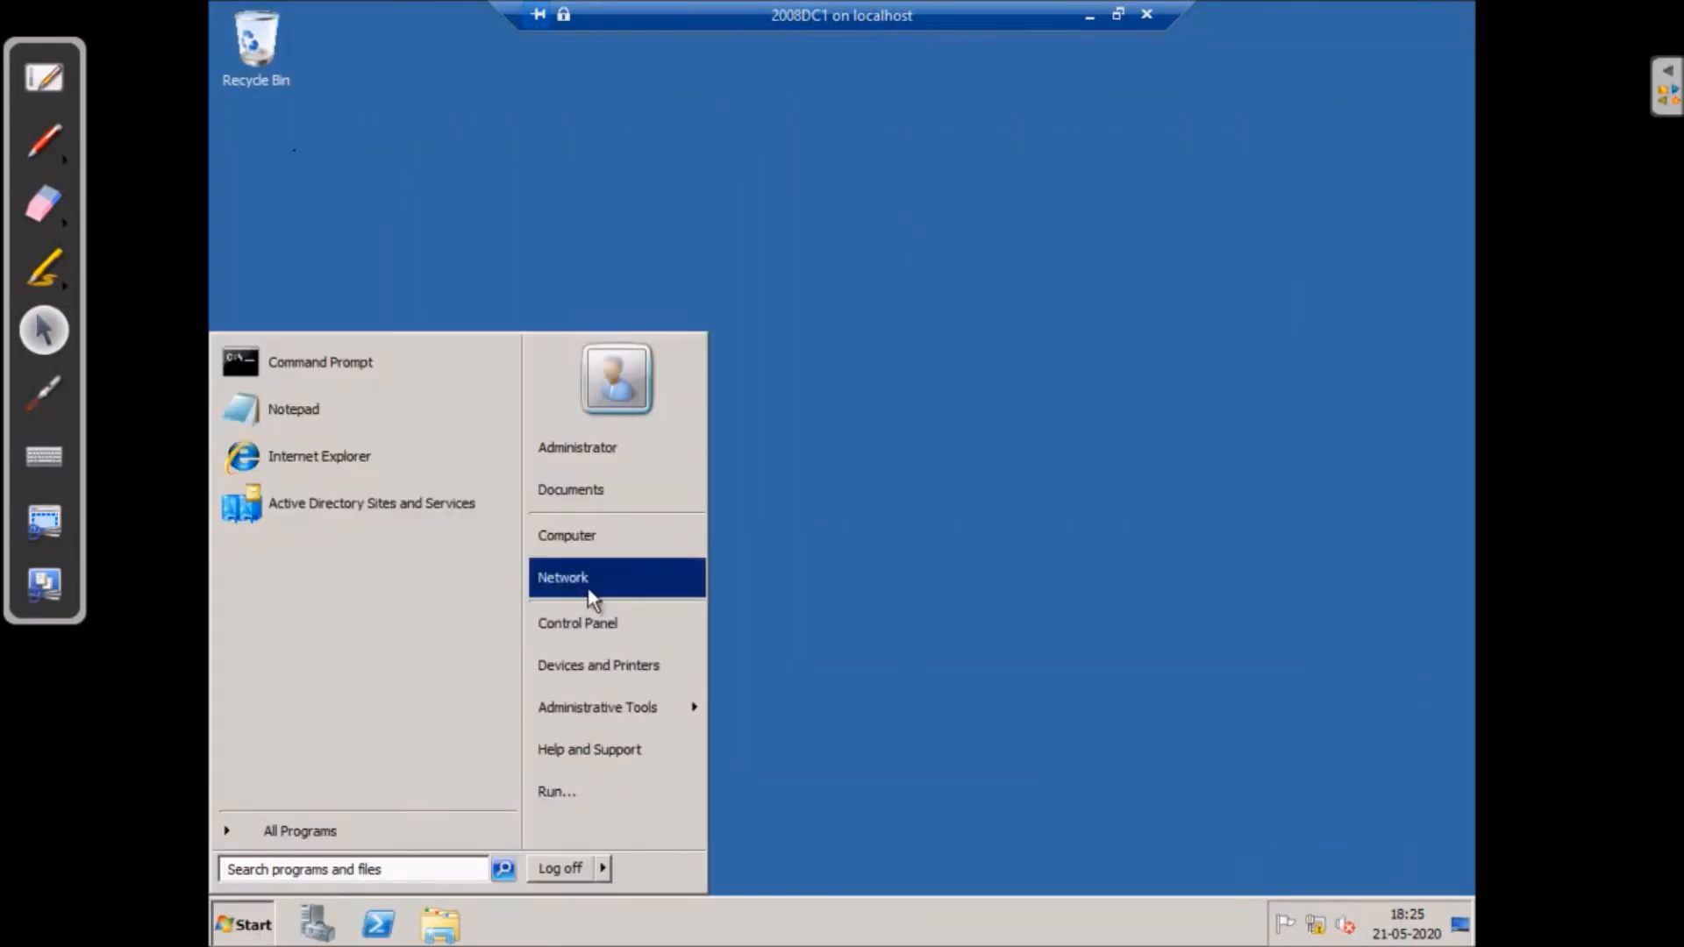
pyautogui.moveTo(593, 714)
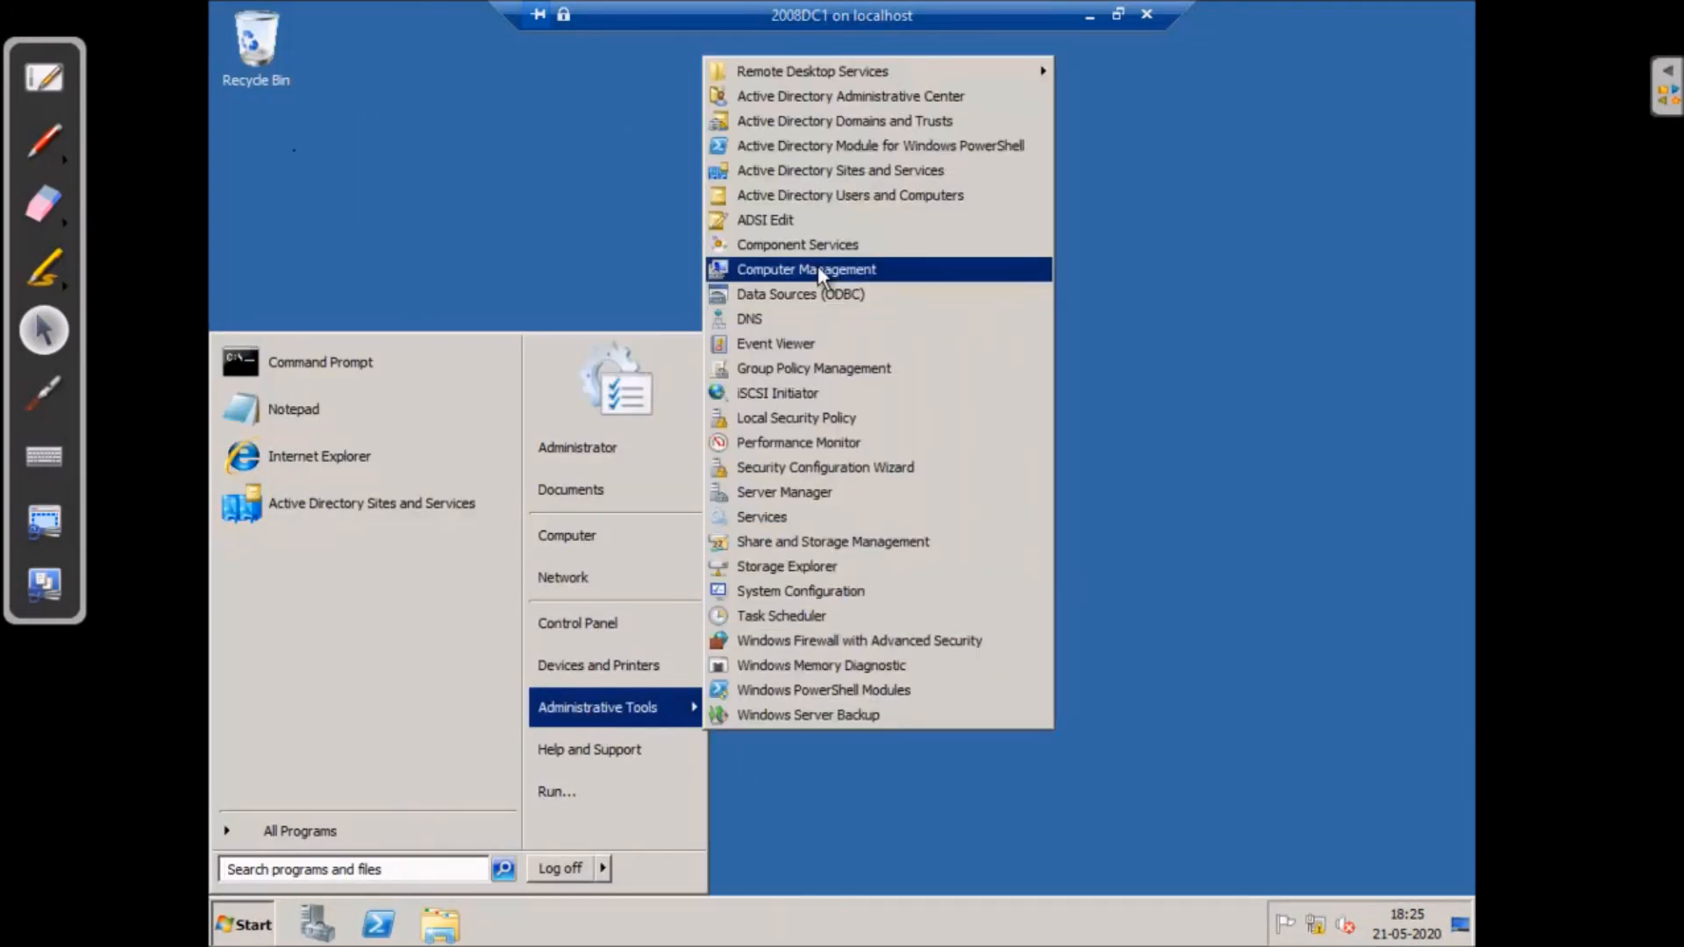
pyautogui.click(807, 171)
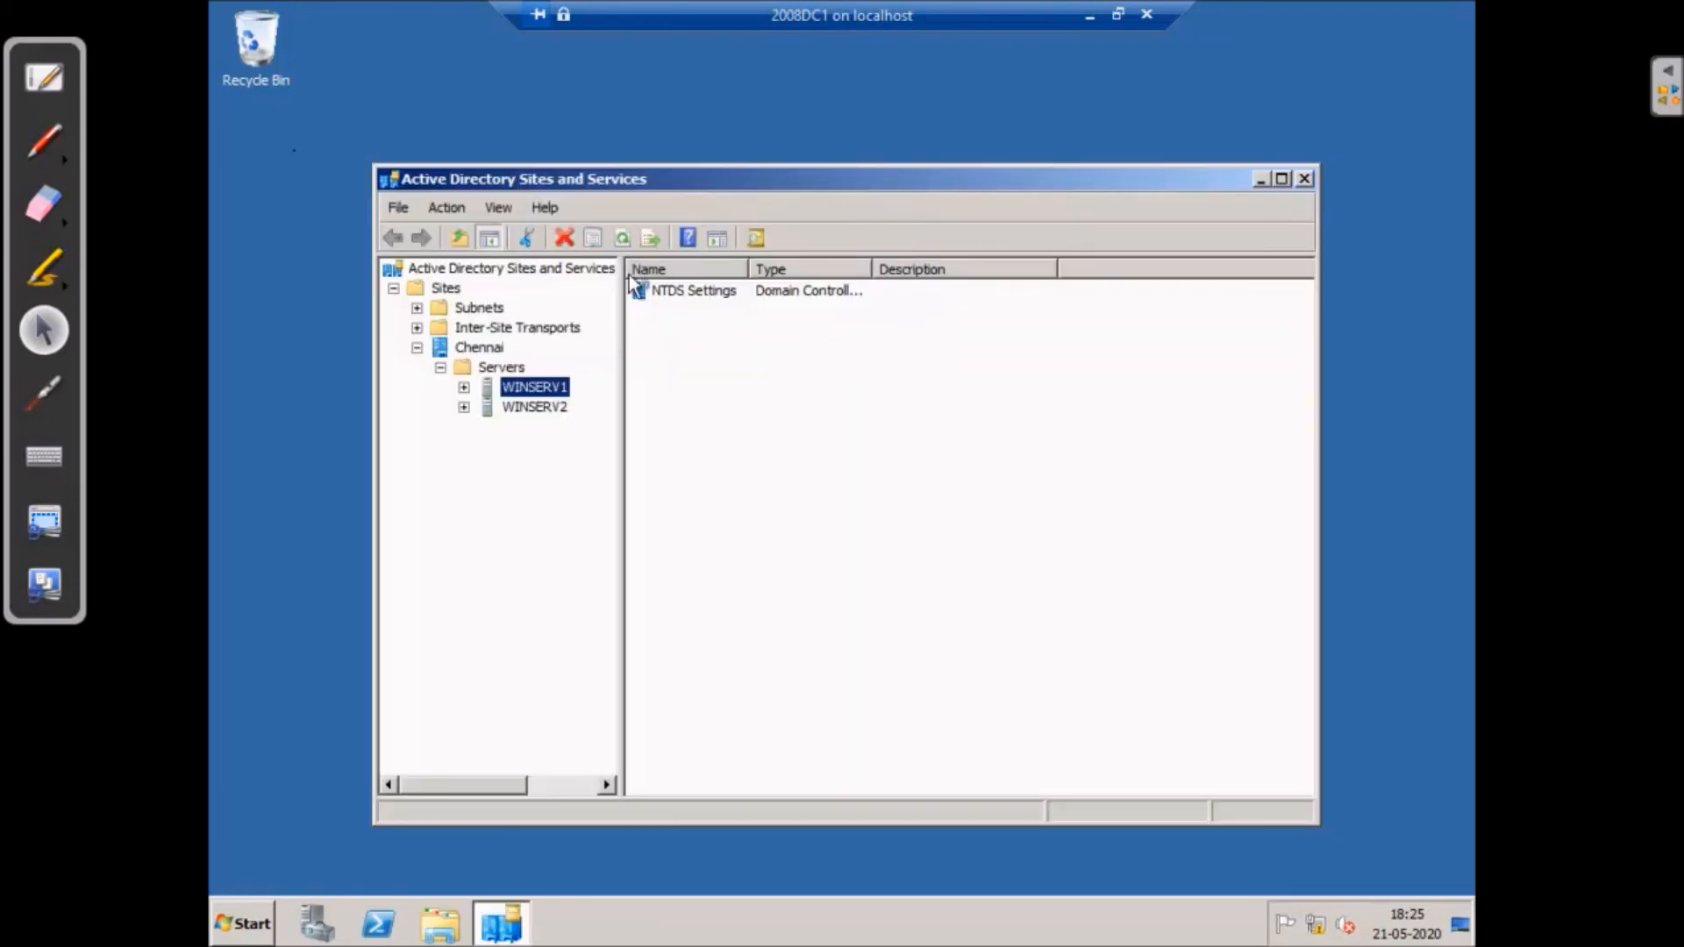
pyautogui.click(247, 925)
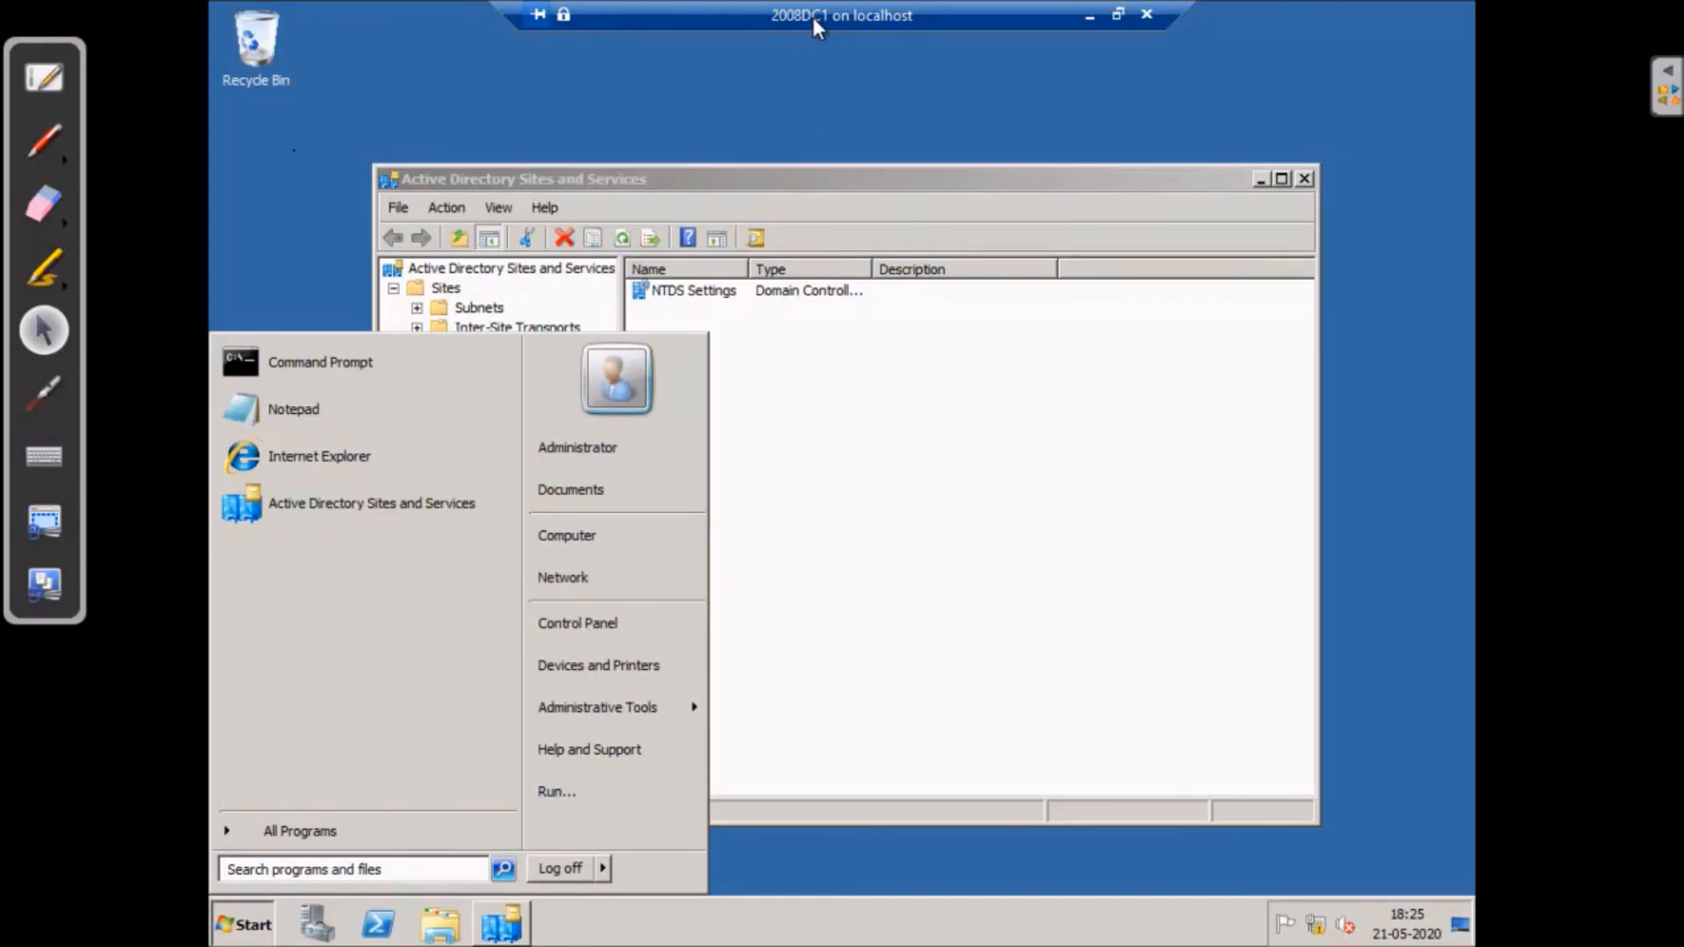
pyautogui.click(1088, 16)
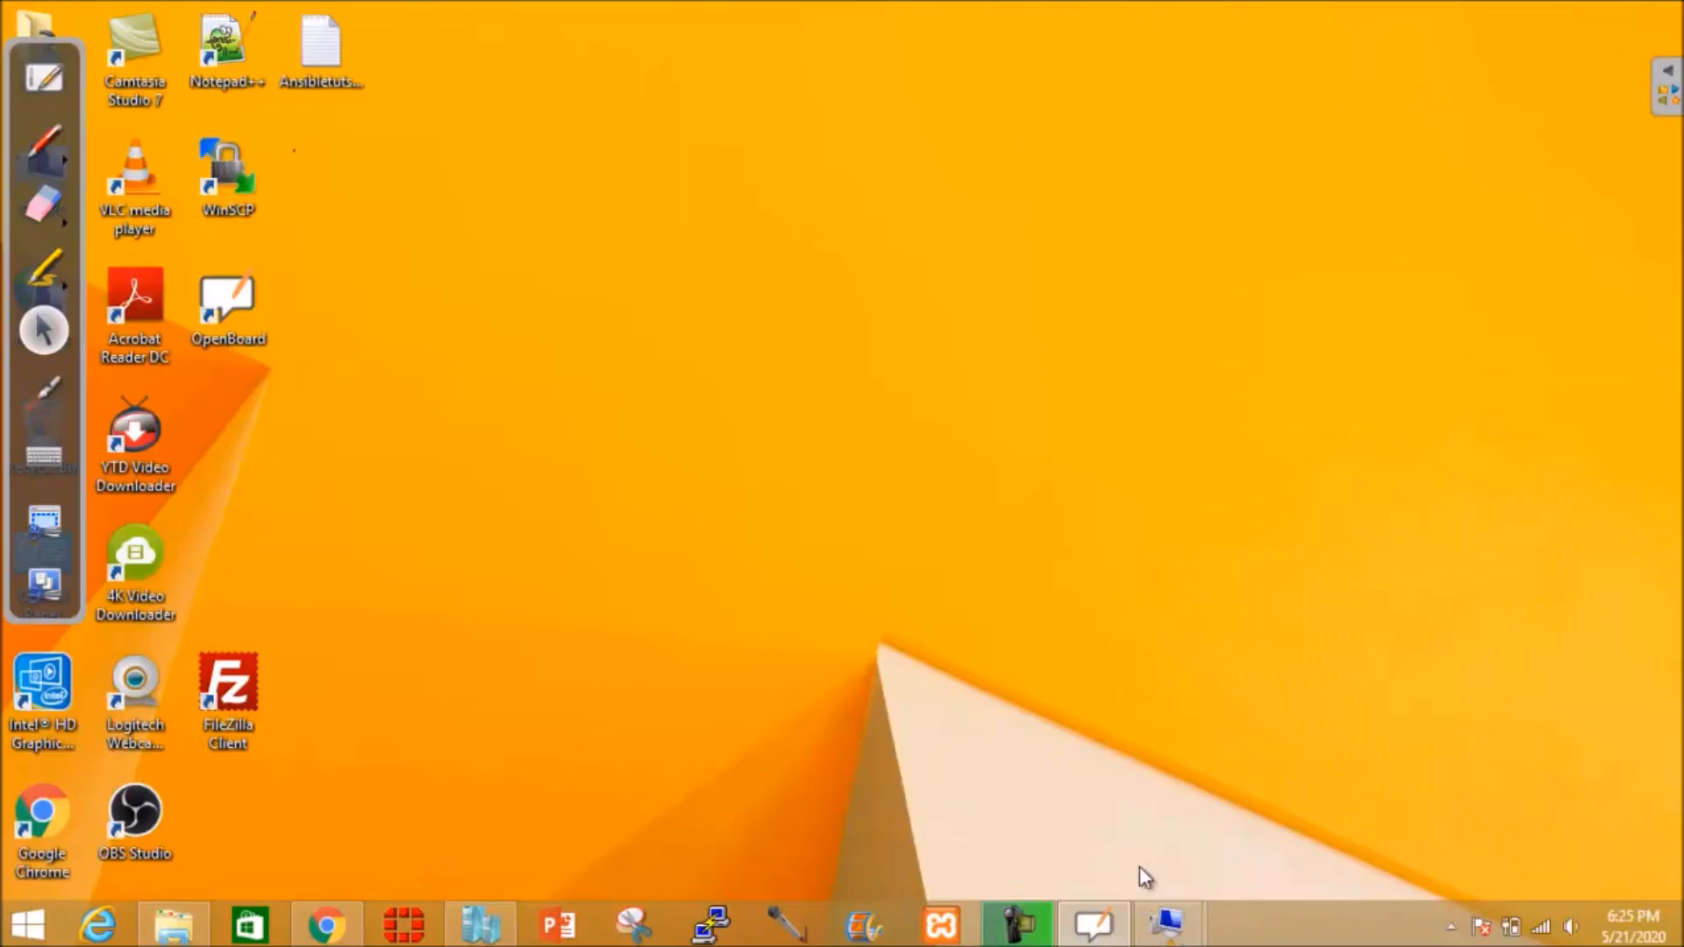
# - Recheck tuser1 in the 2008DC2 Users list, then leave that session for the host desktop
pyautogui.moveTo(1166, 923)
pyautogui.click(1281, 842)
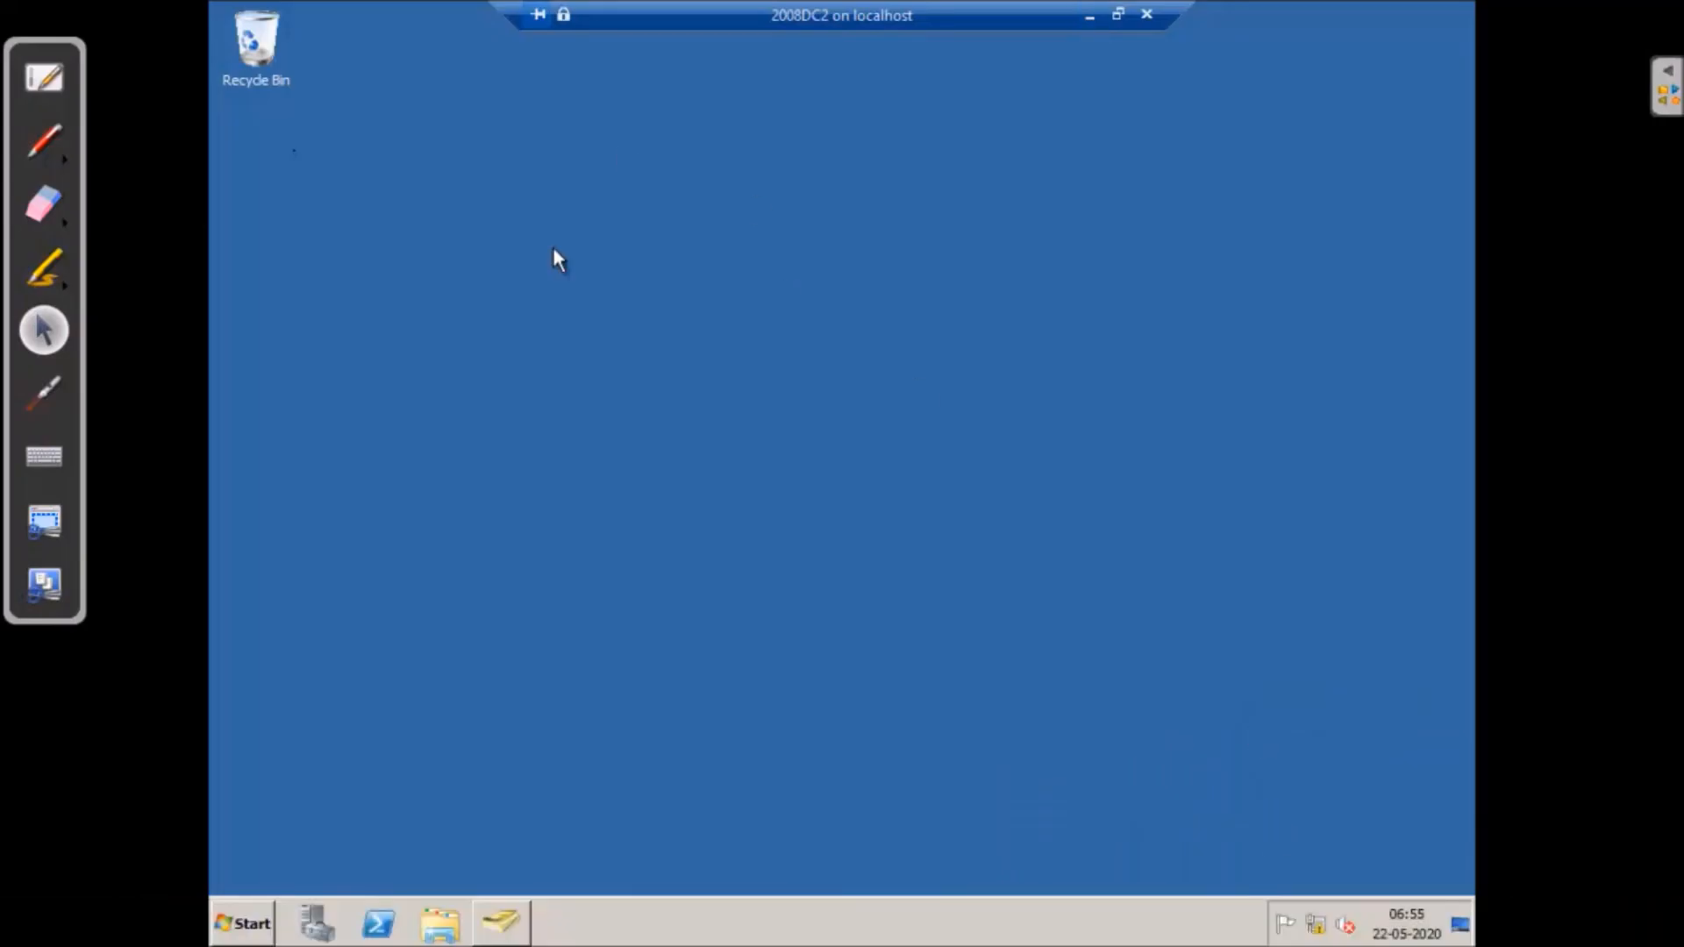
pyautogui.click(500, 921)
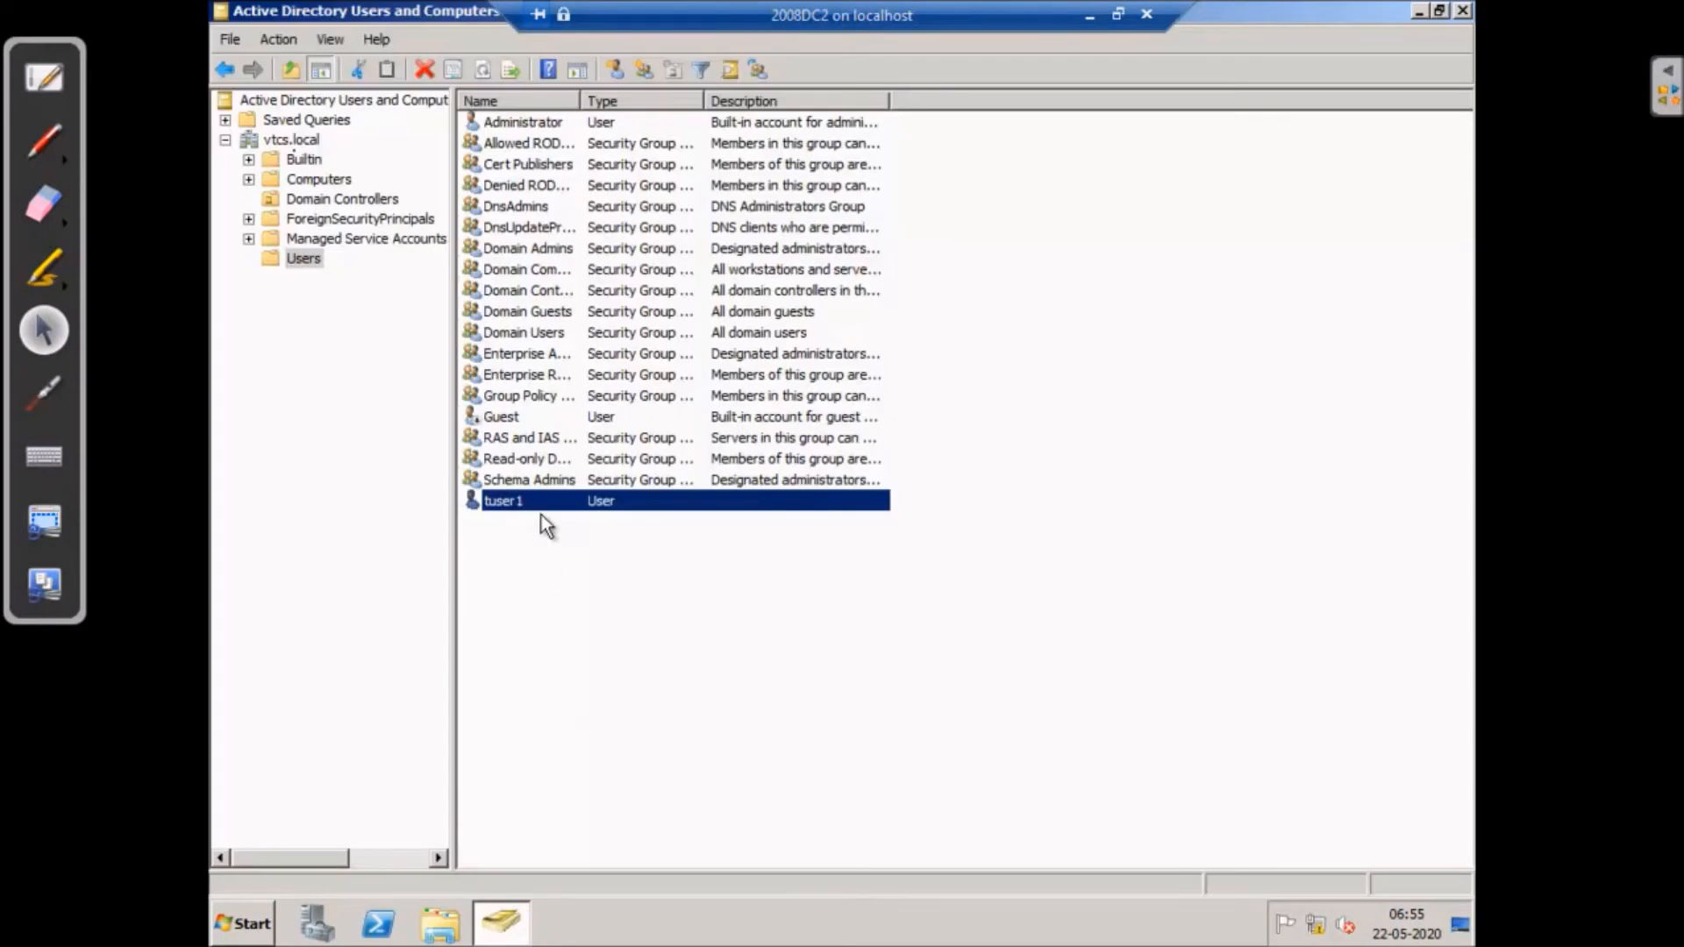
pyautogui.click(1095, 14)
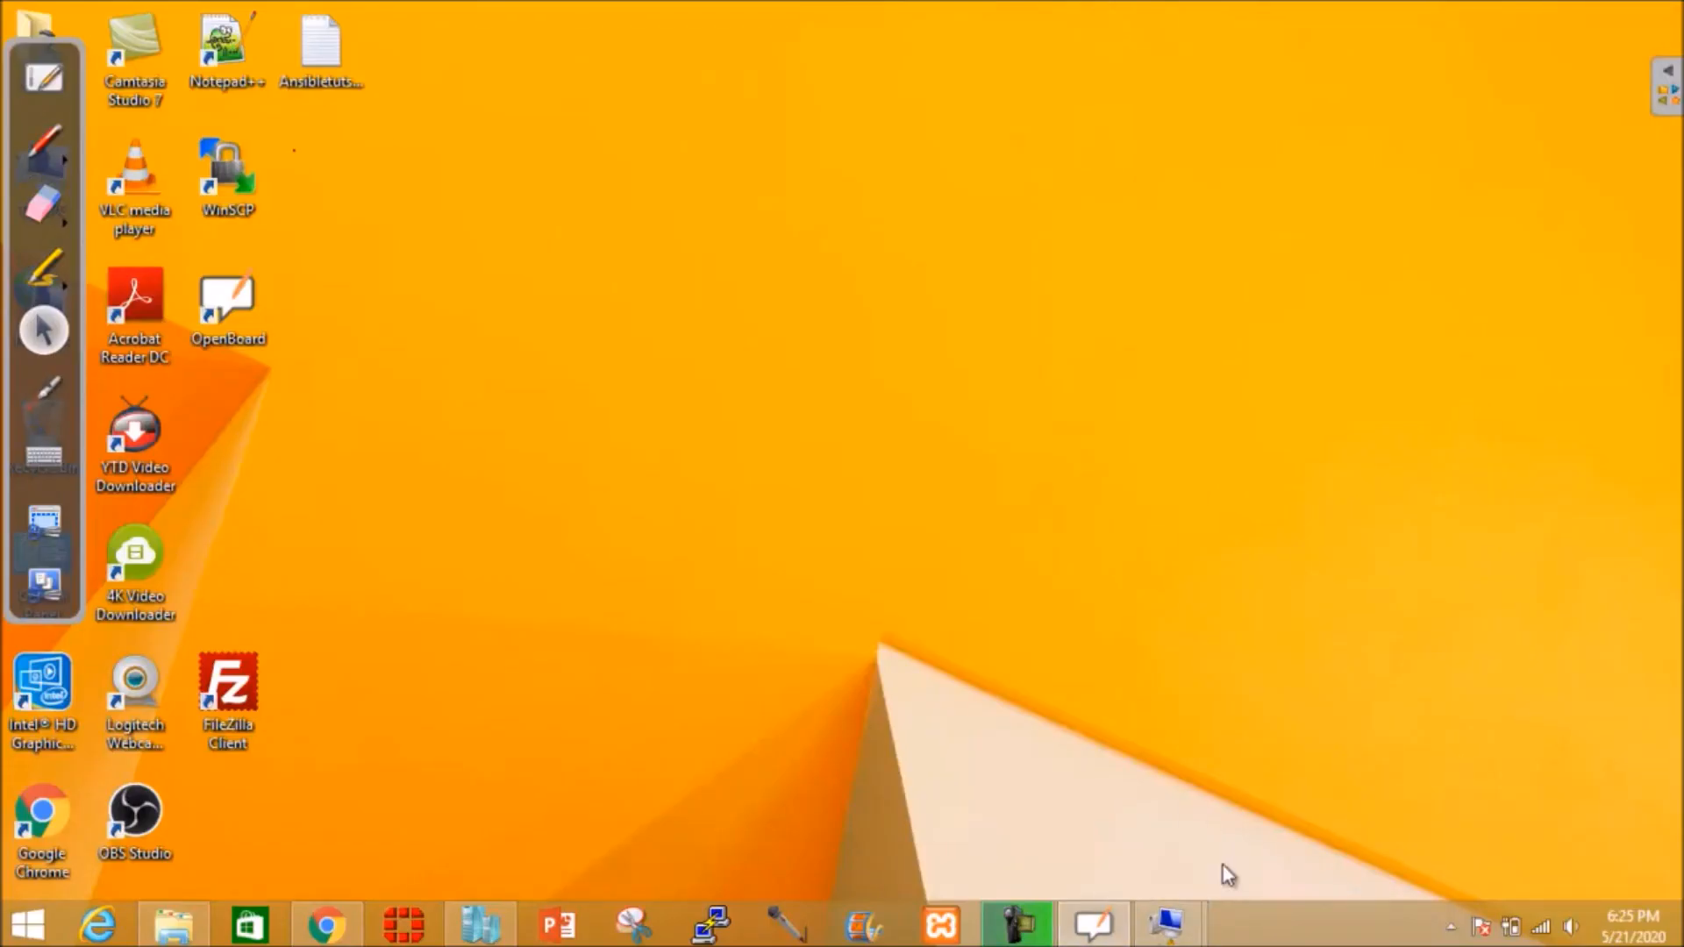
# - Switch to the 2008DC1 session, back at Sites and Services
pyautogui.moveTo(1087, 931)
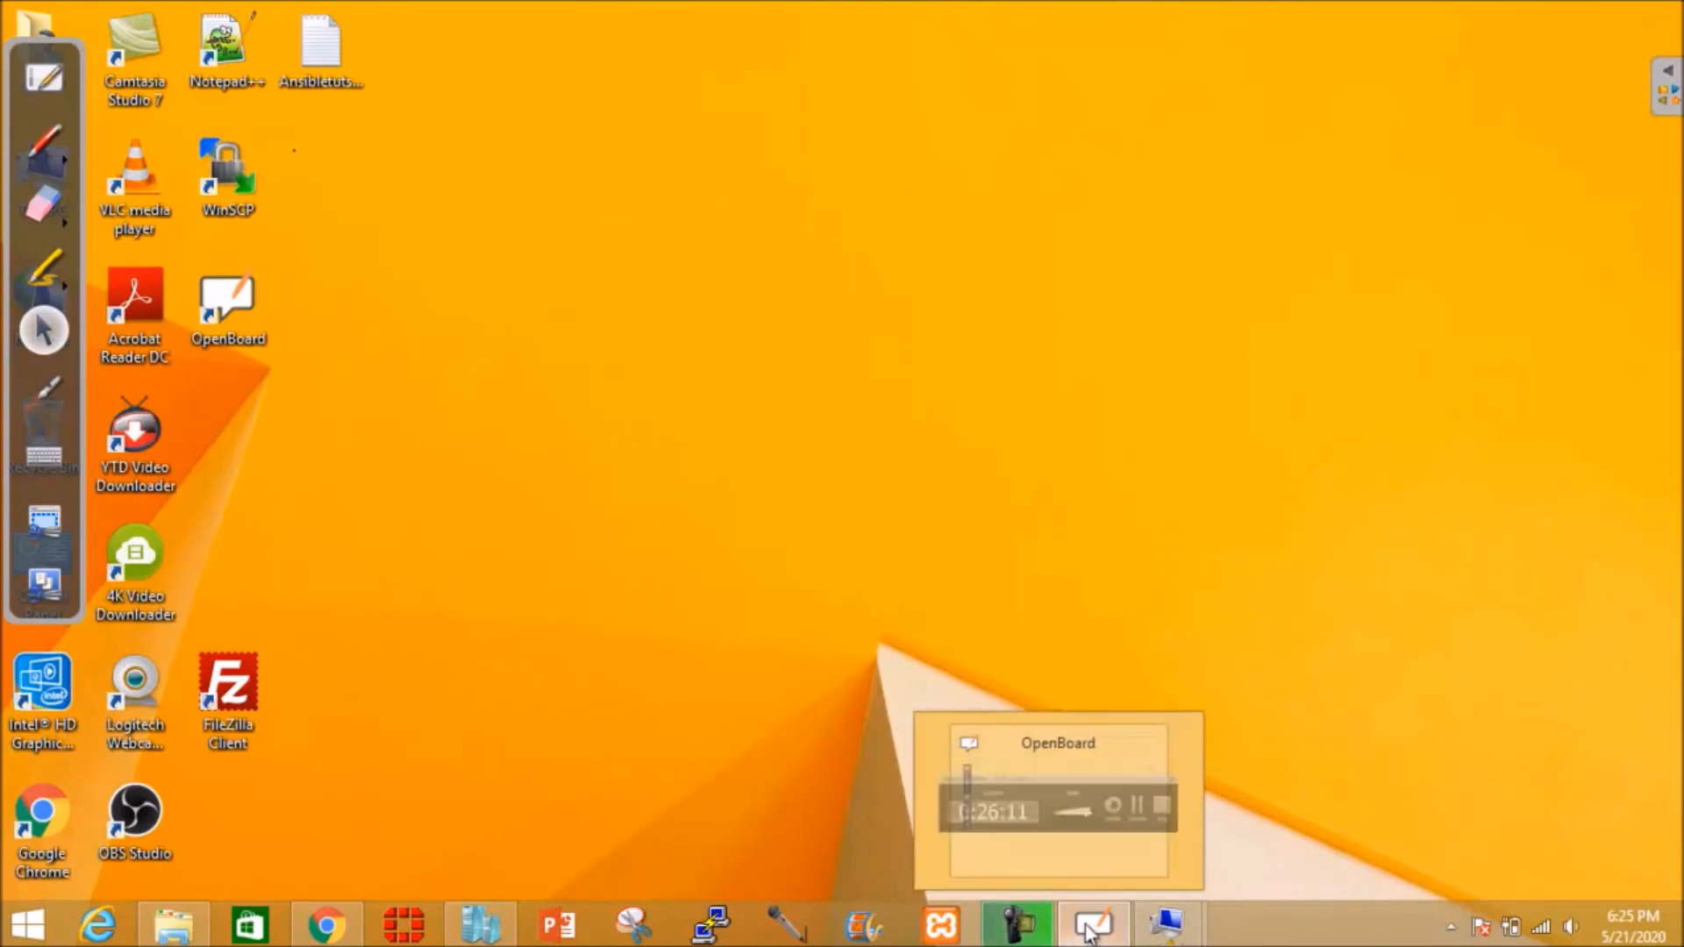
pyautogui.moveTo(1166, 926)
pyautogui.click(1027, 820)
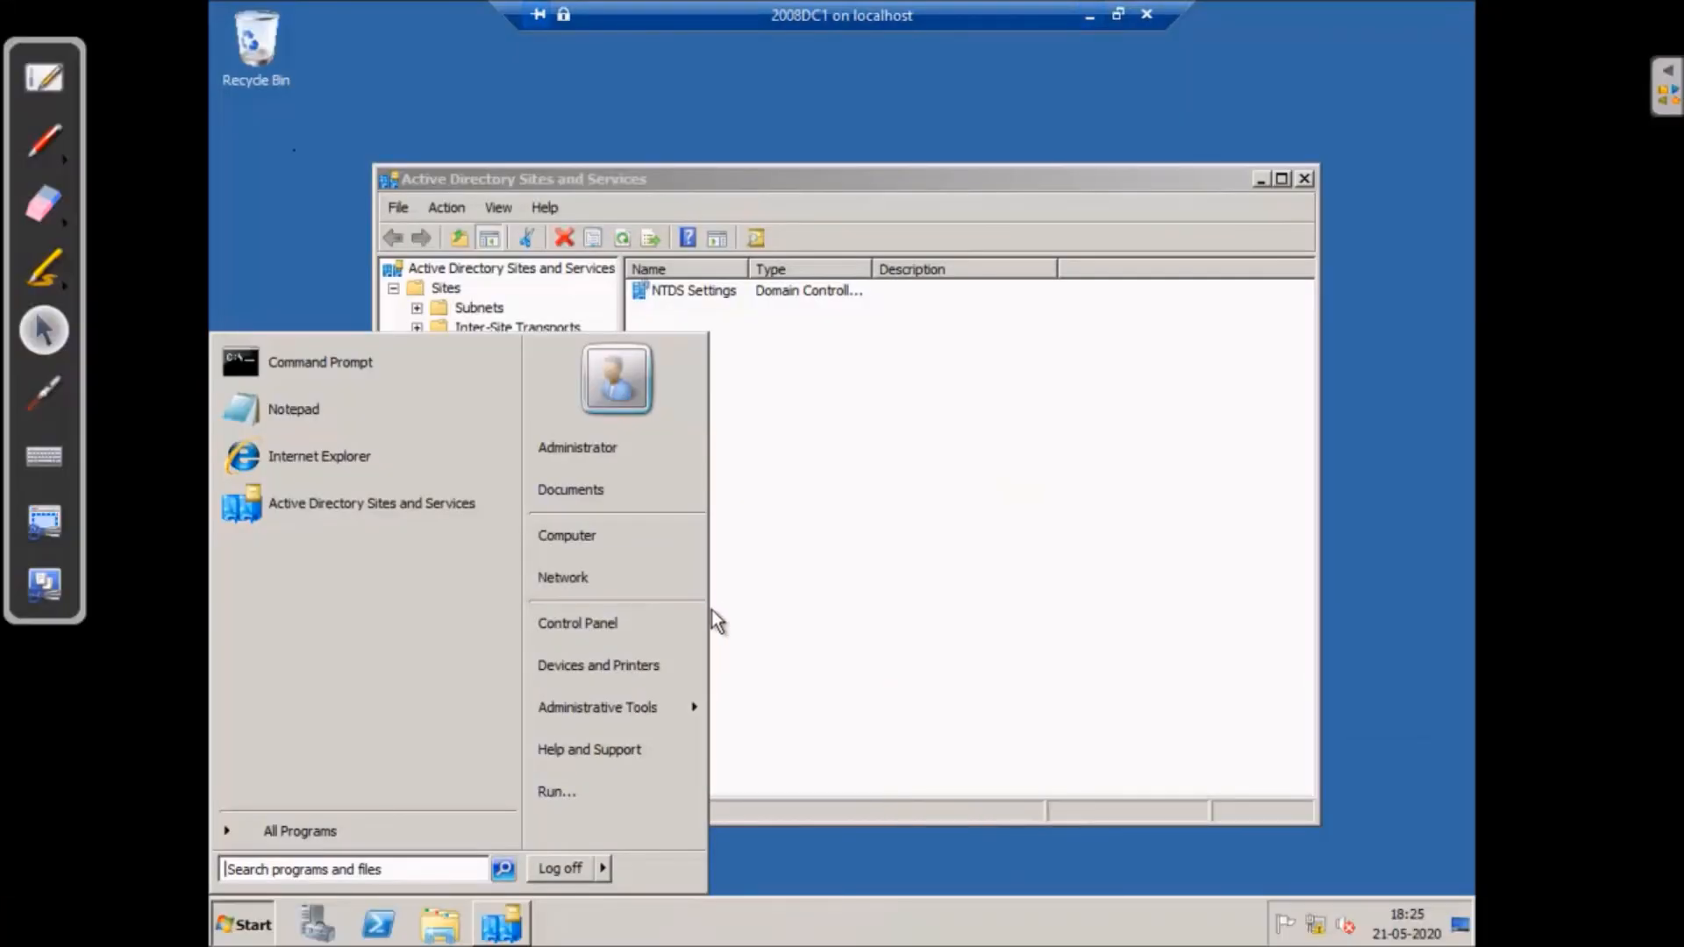
pyautogui.click(979, 473)
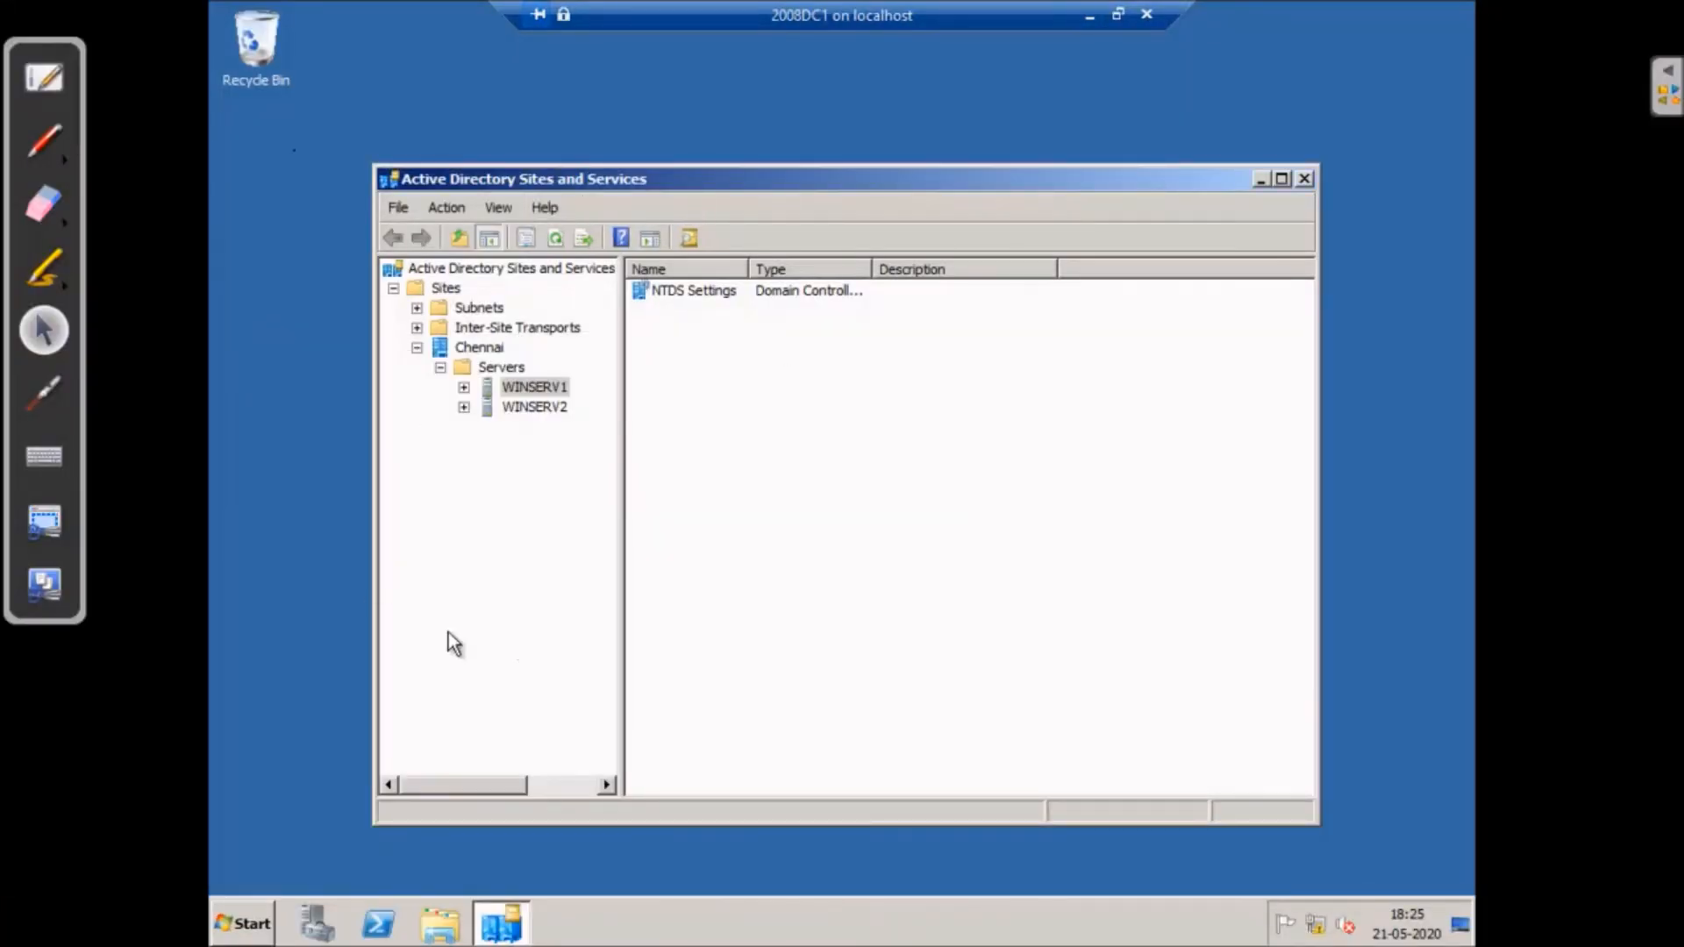
# - On 2008DC1, open Active Directory Users and Computers and find tuser1 in vtcs.local/Users
pyautogui.click(243, 923)
pyautogui.moveTo(582, 702)
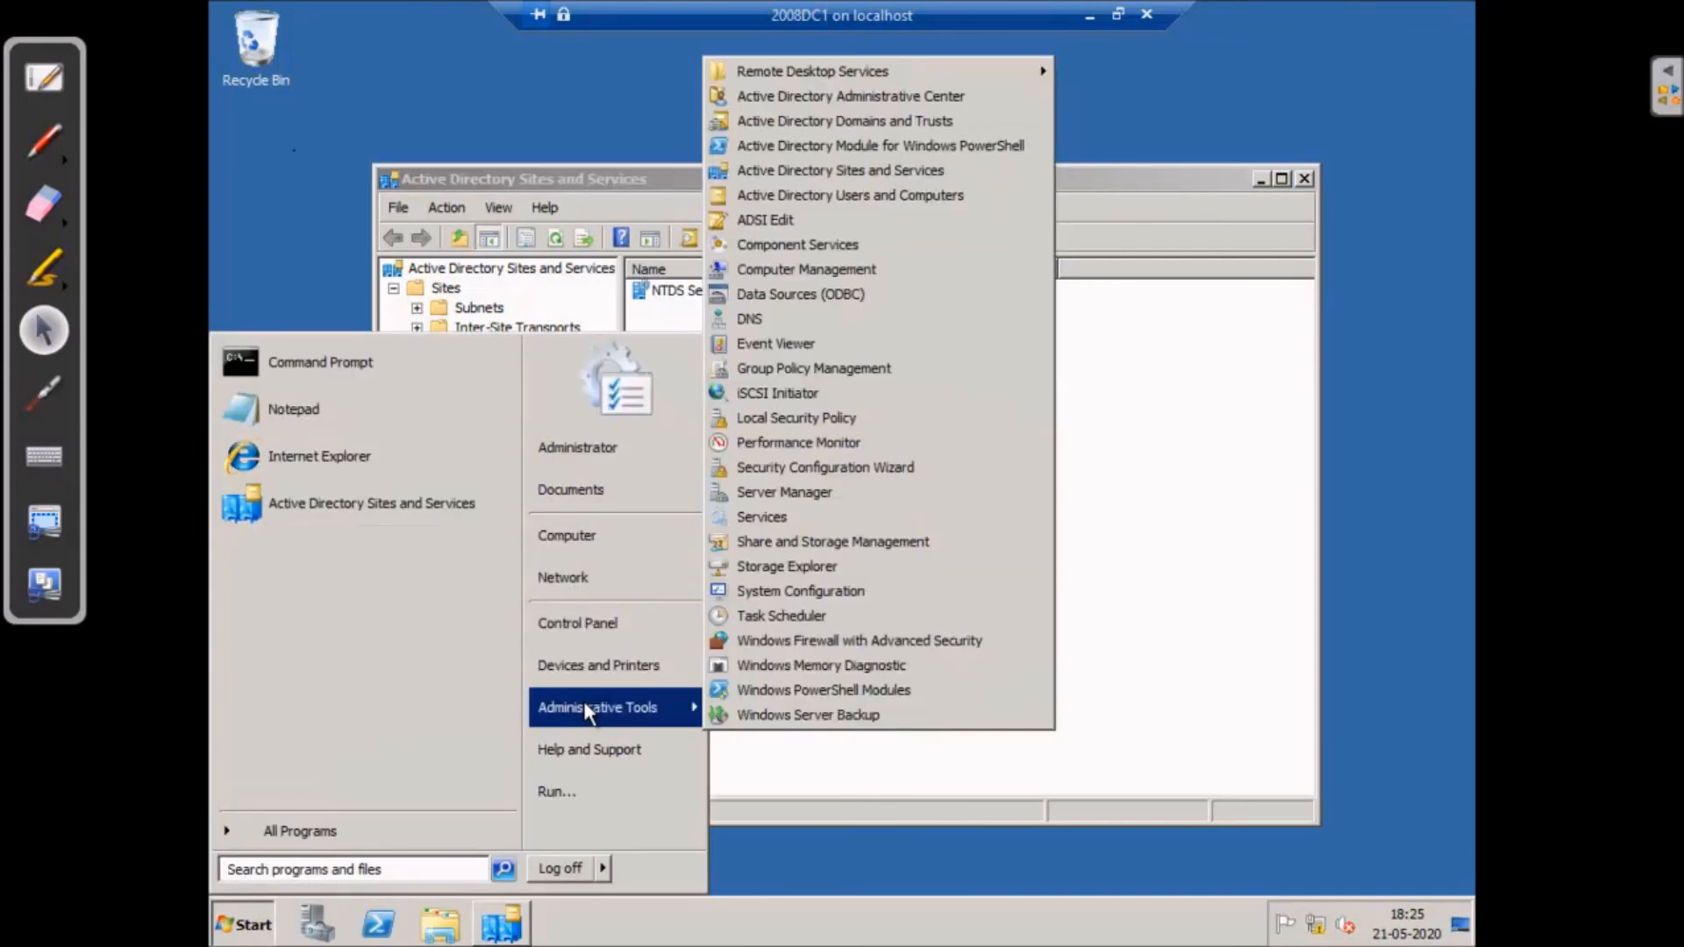
pyautogui.click(816, 195)
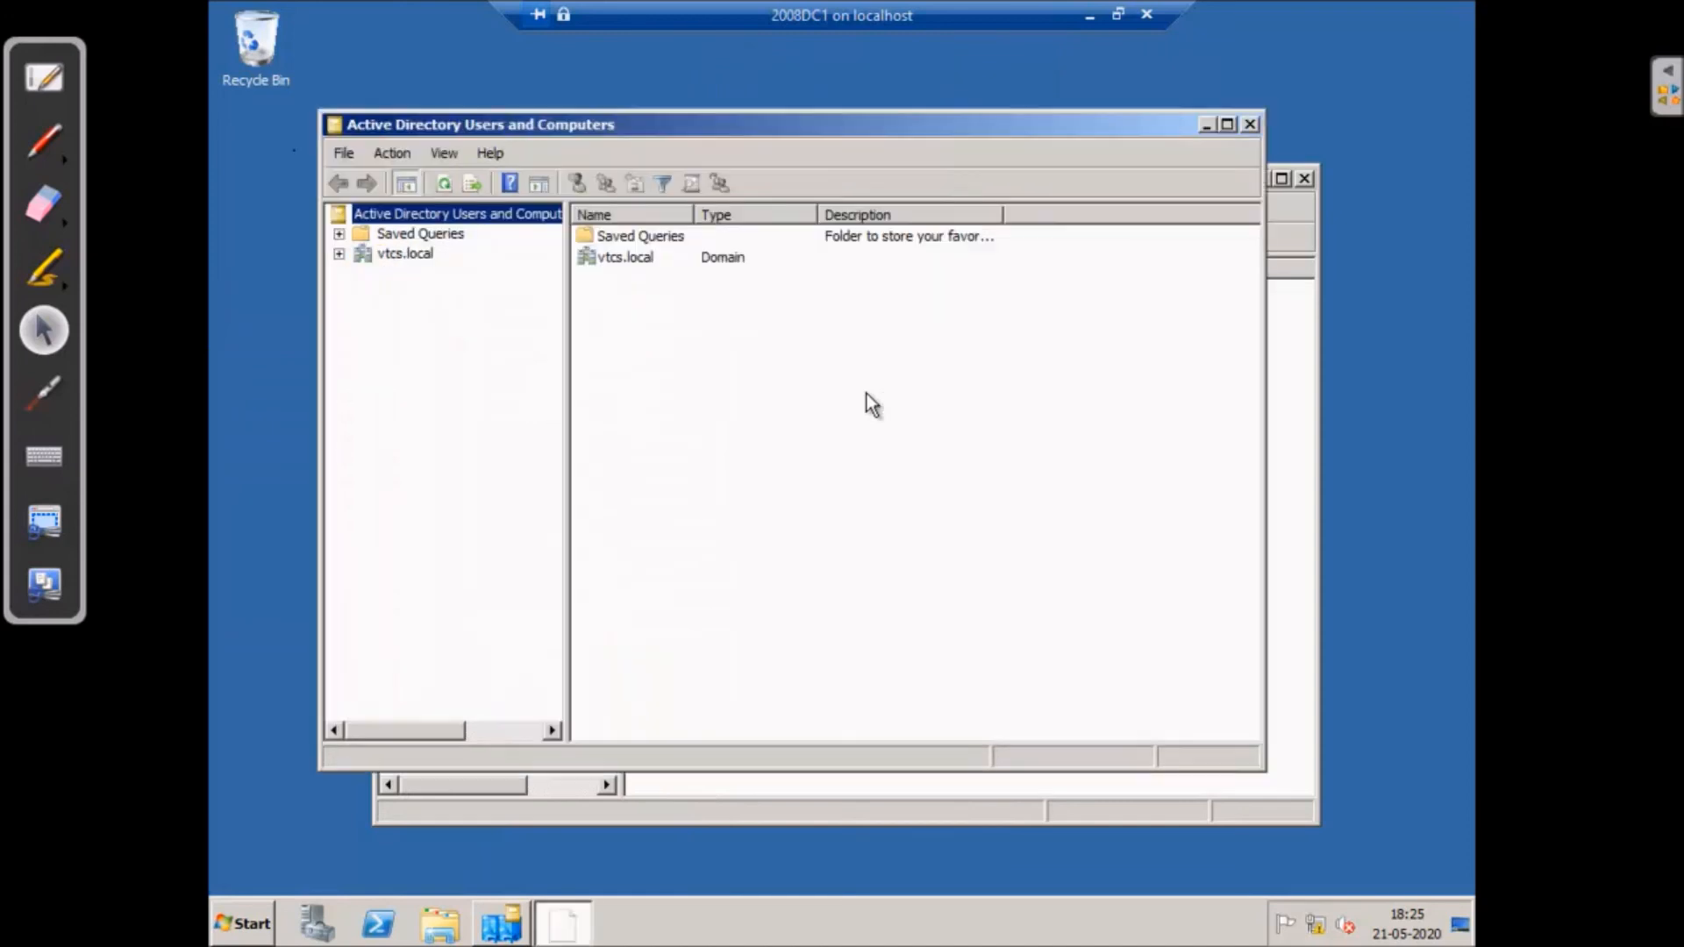
pyautogui.click(340, 254)
pyautogui.click(416, 372)
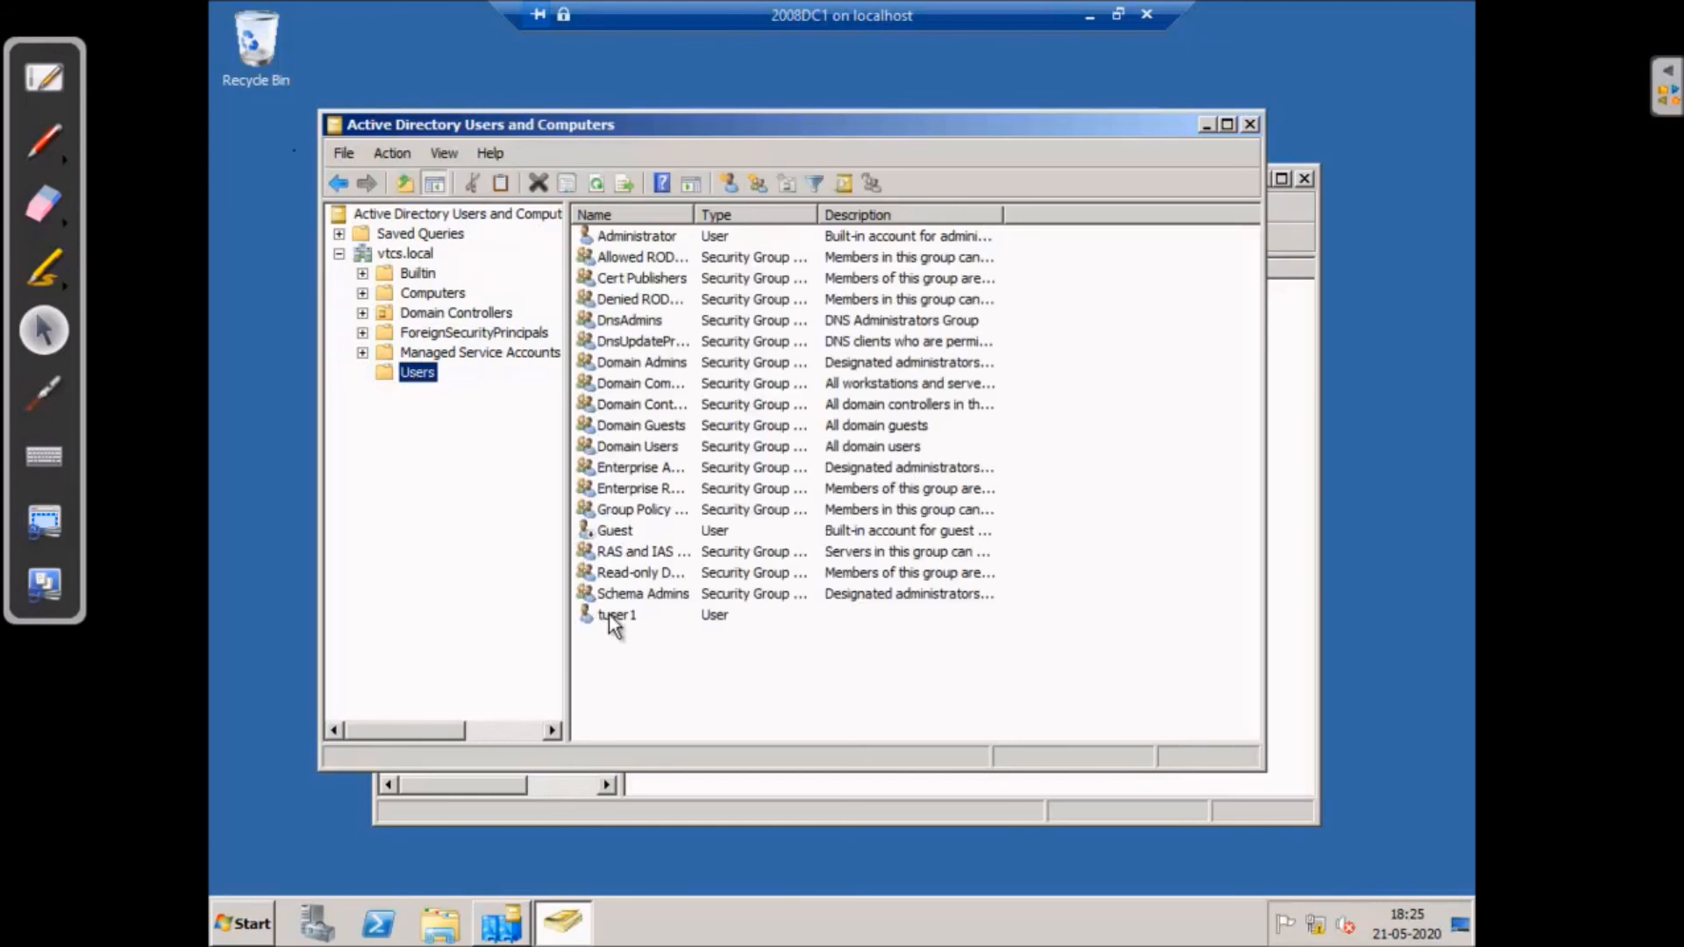
pyautogui.click(617, 617)
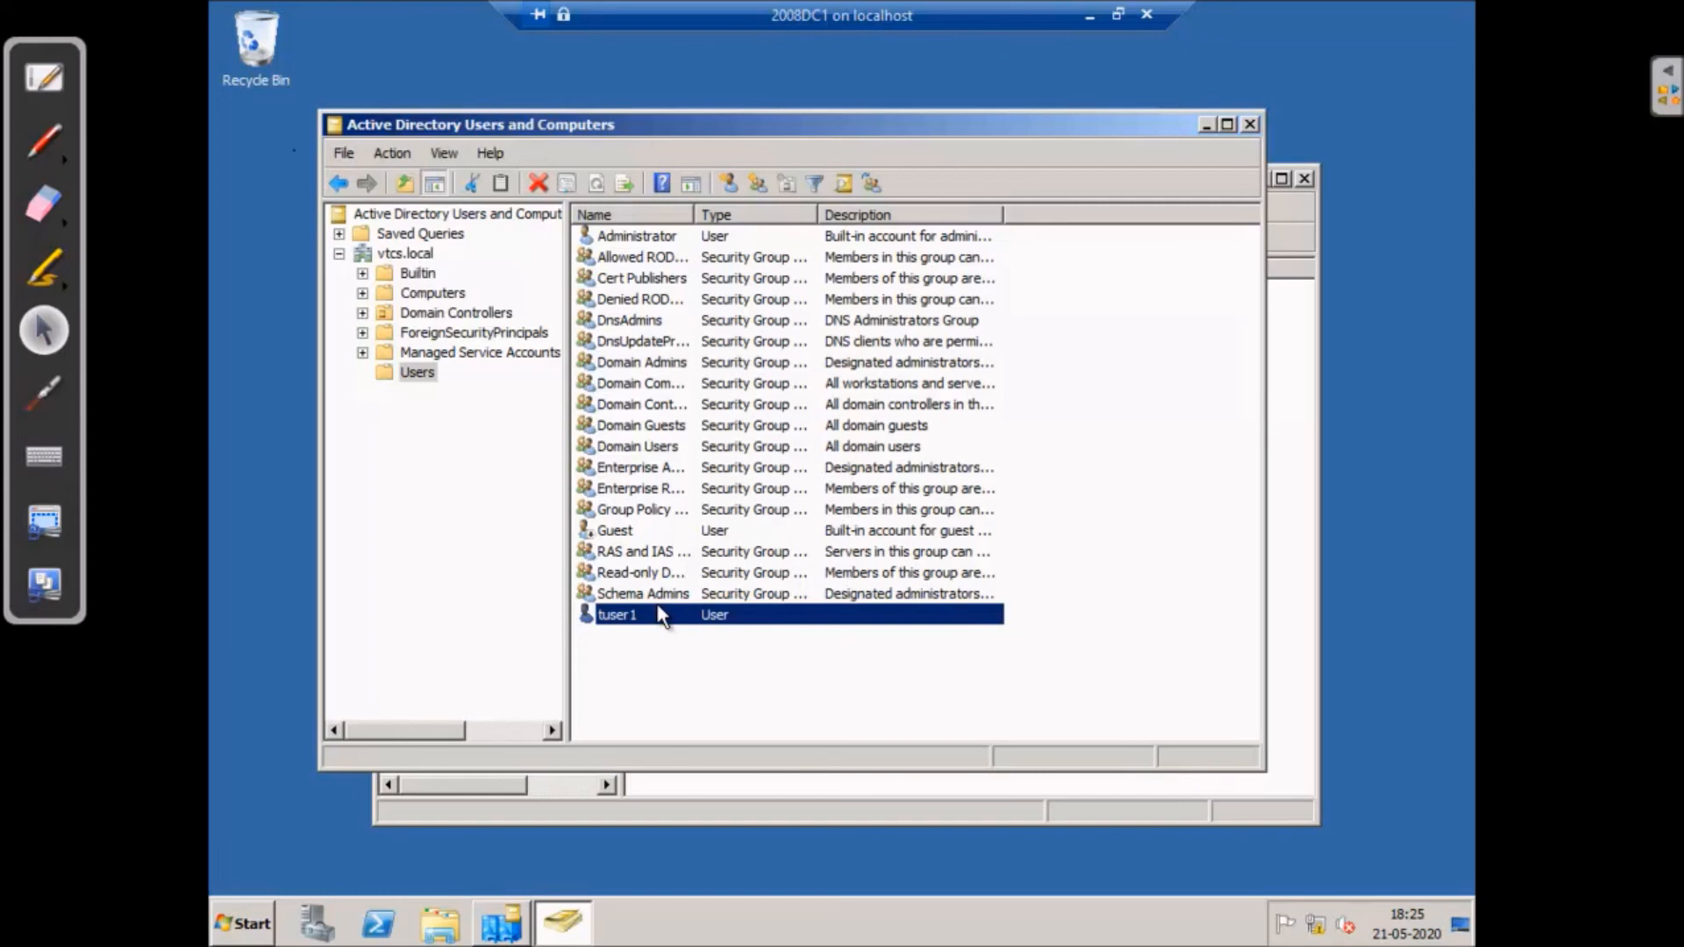
# - Replicate WINSERV2's NTDS Settings connection from WINSERV1 now and confirm
pyautogui.click(682, 793)
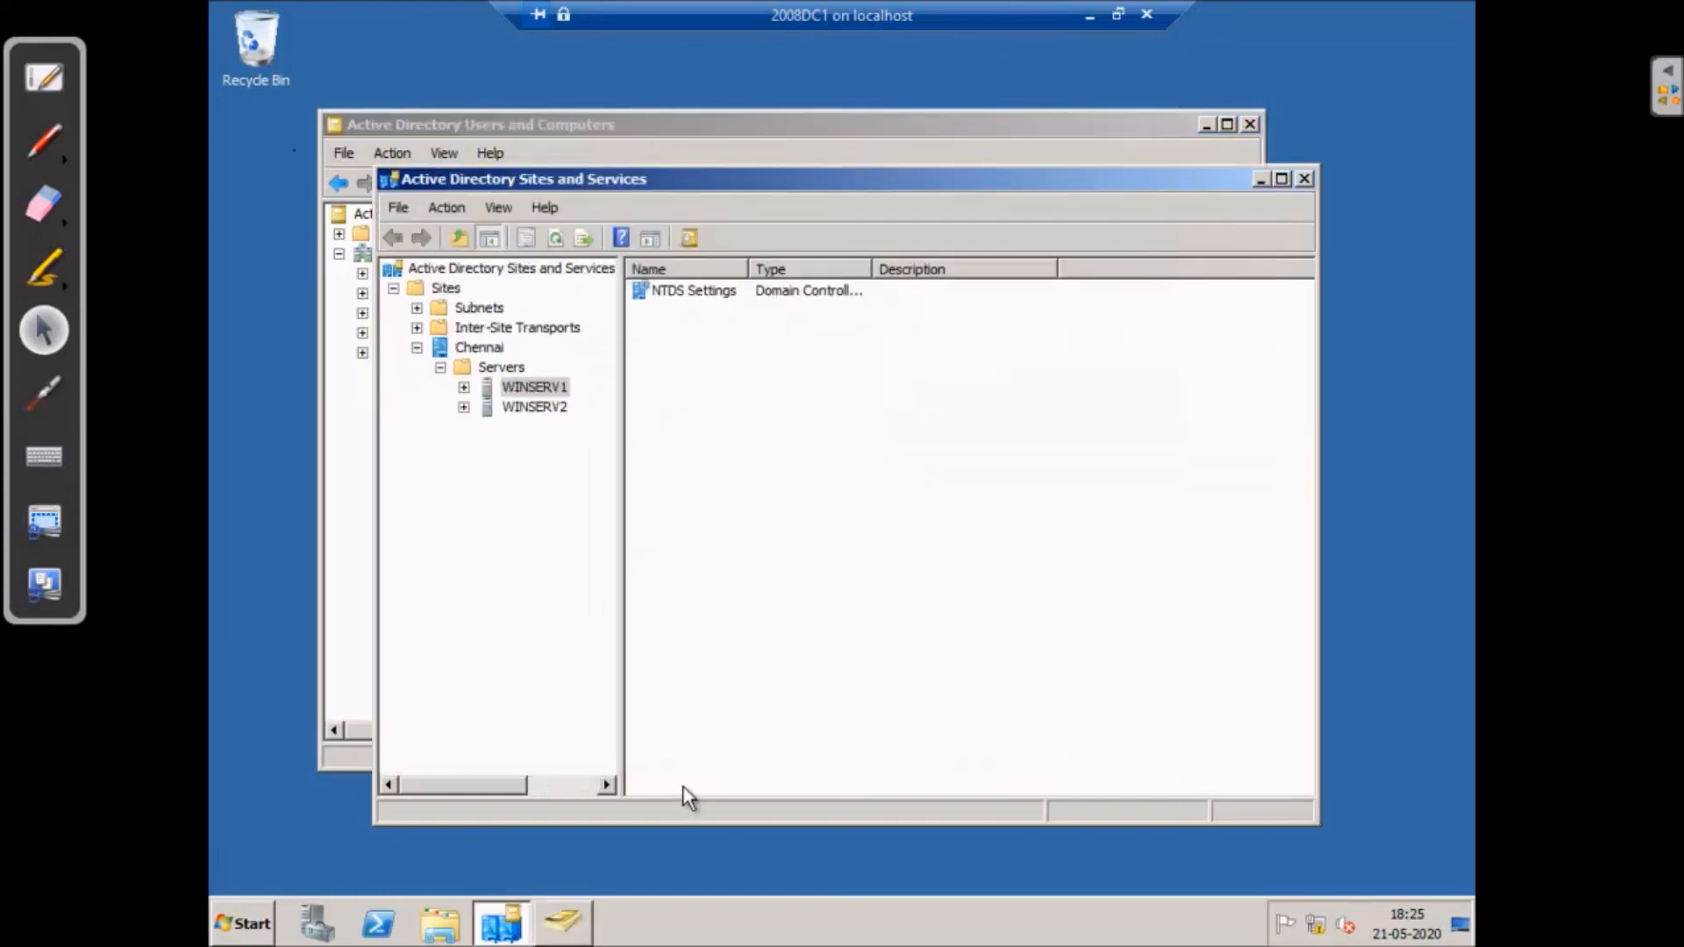
pyautogui.click(463, 407)
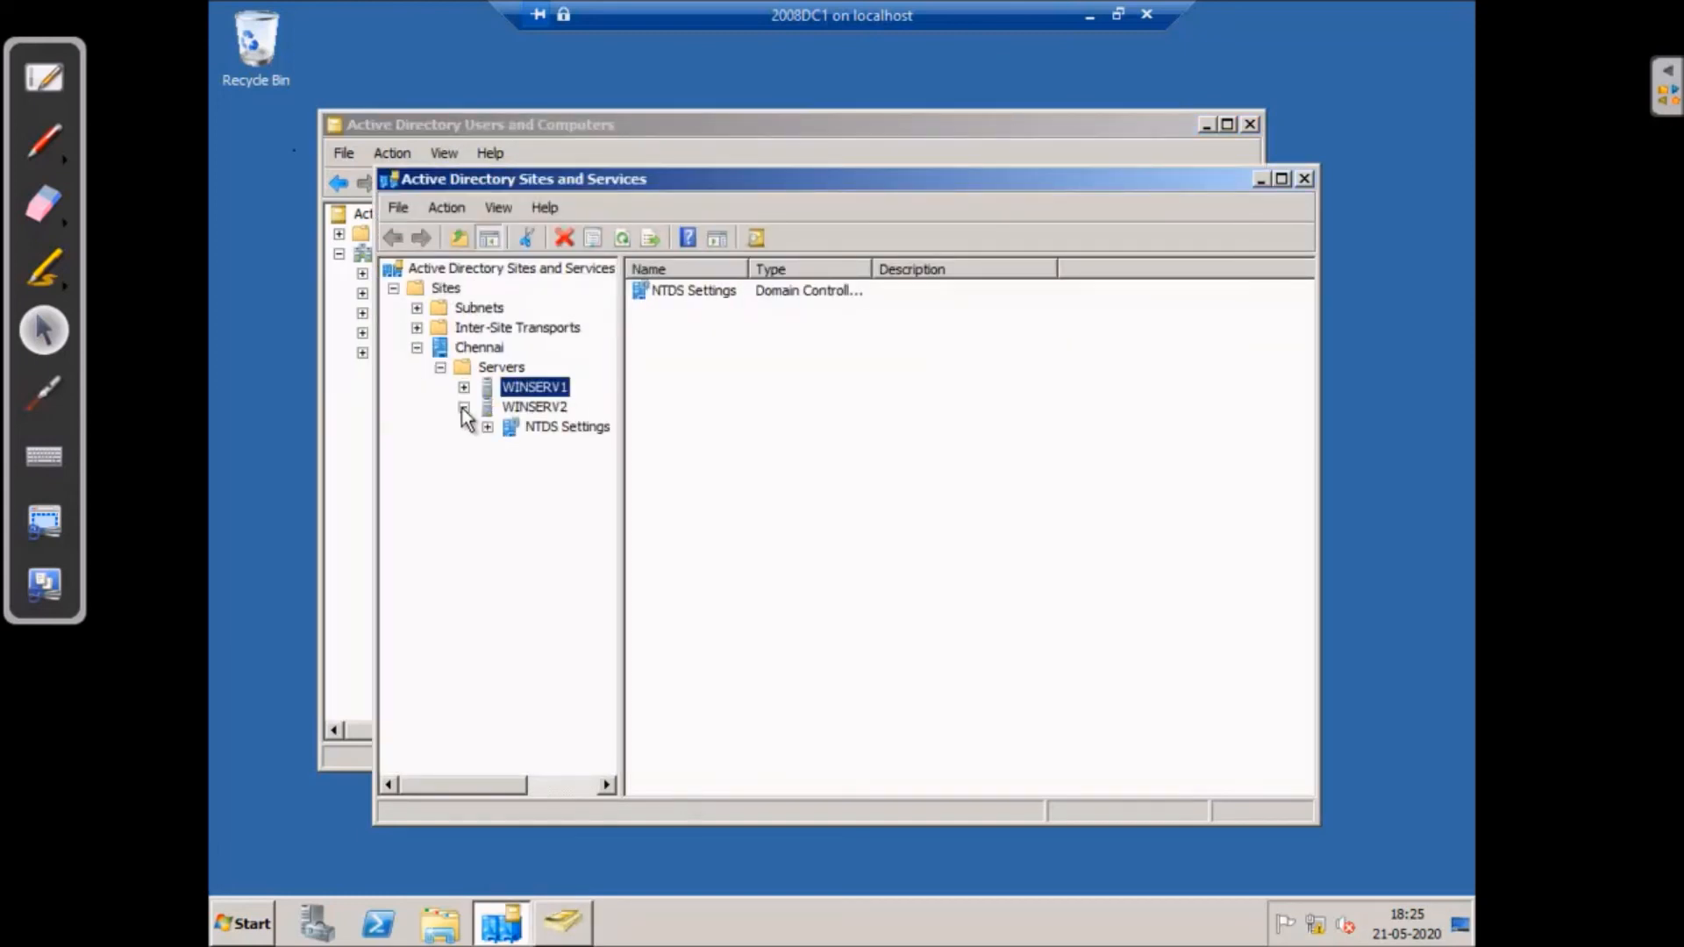
pyautogui.click(541, 426)
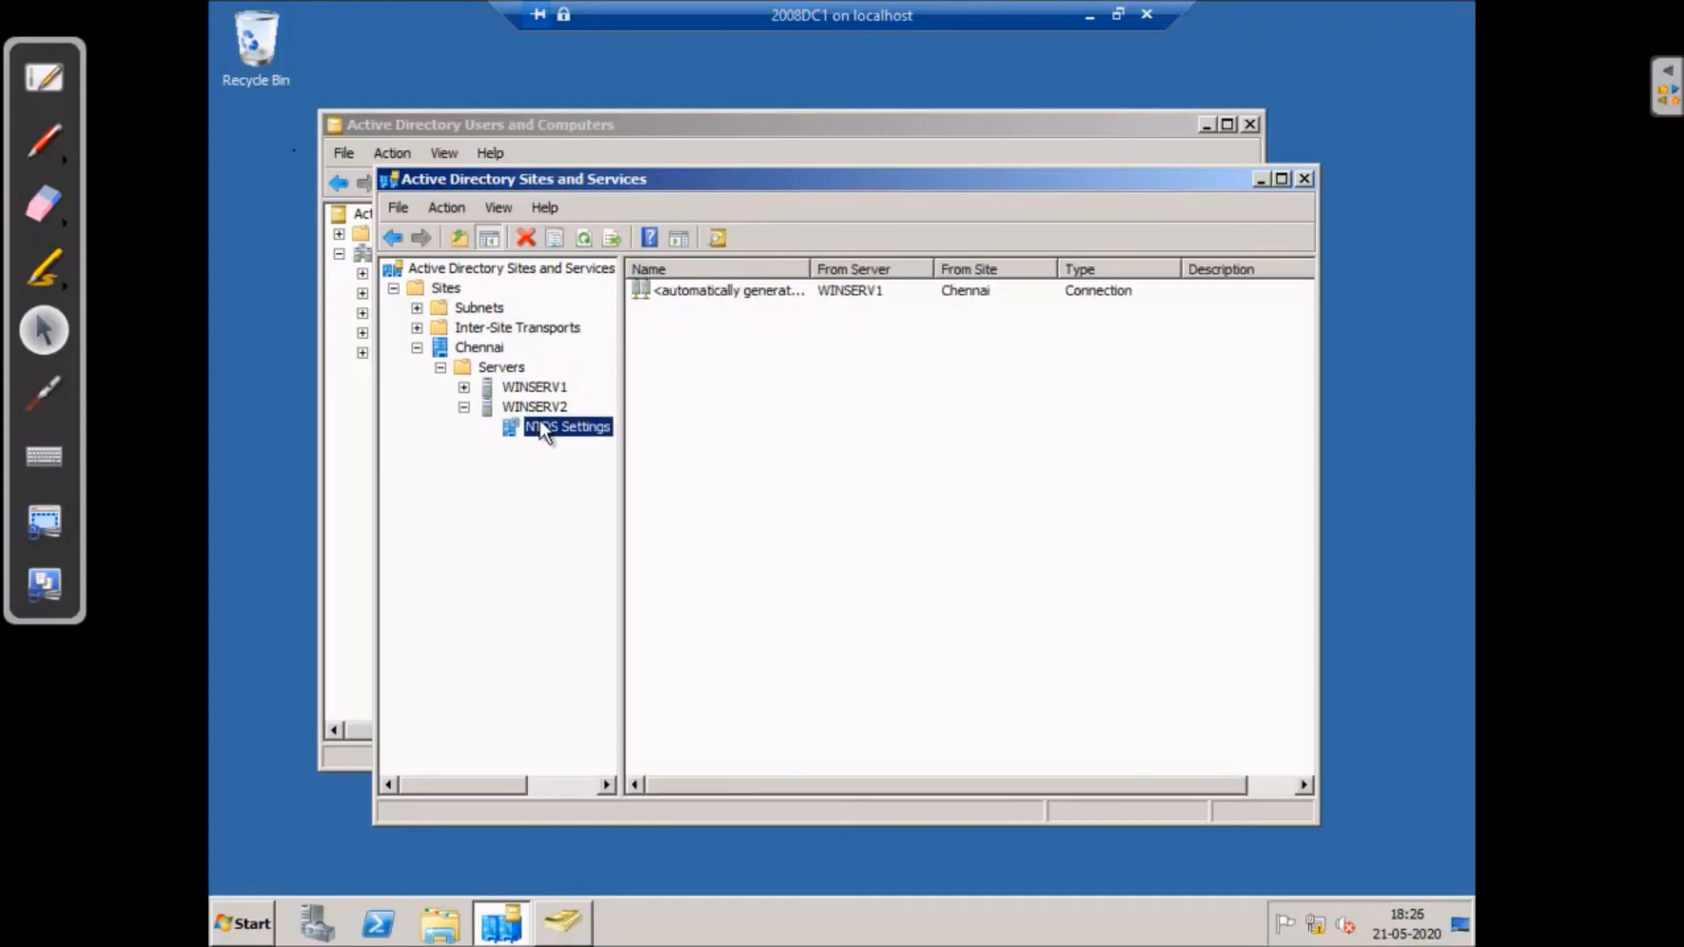
pyautogui.click(1282, 179)
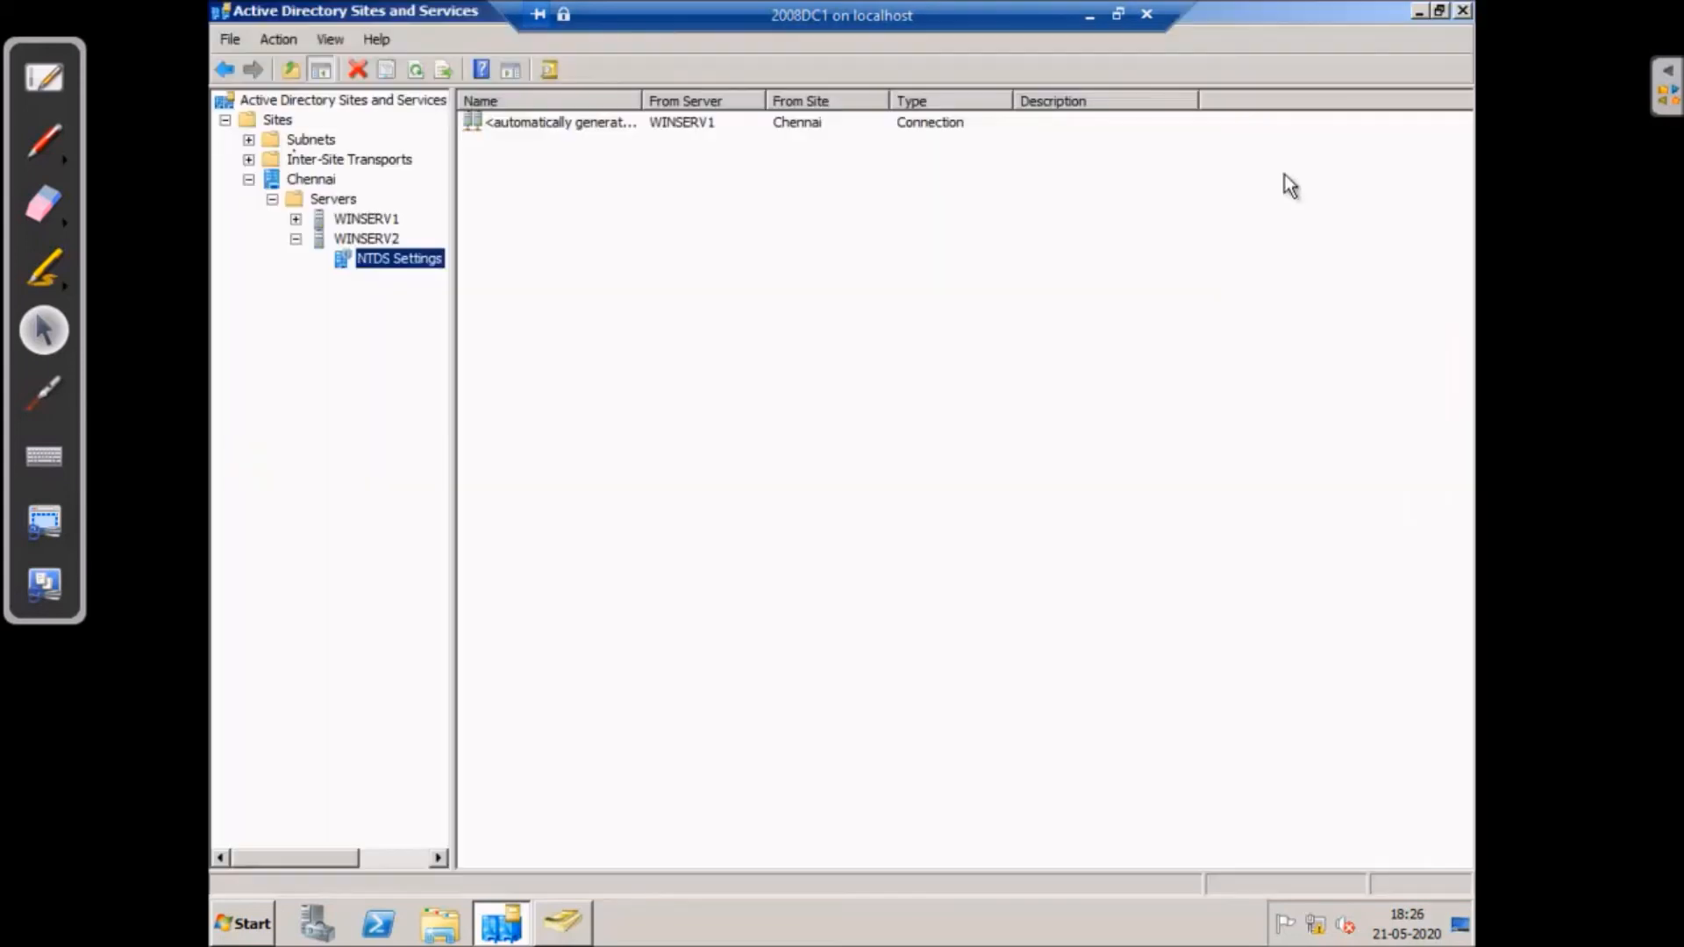
pyautogui.click(558, 123)
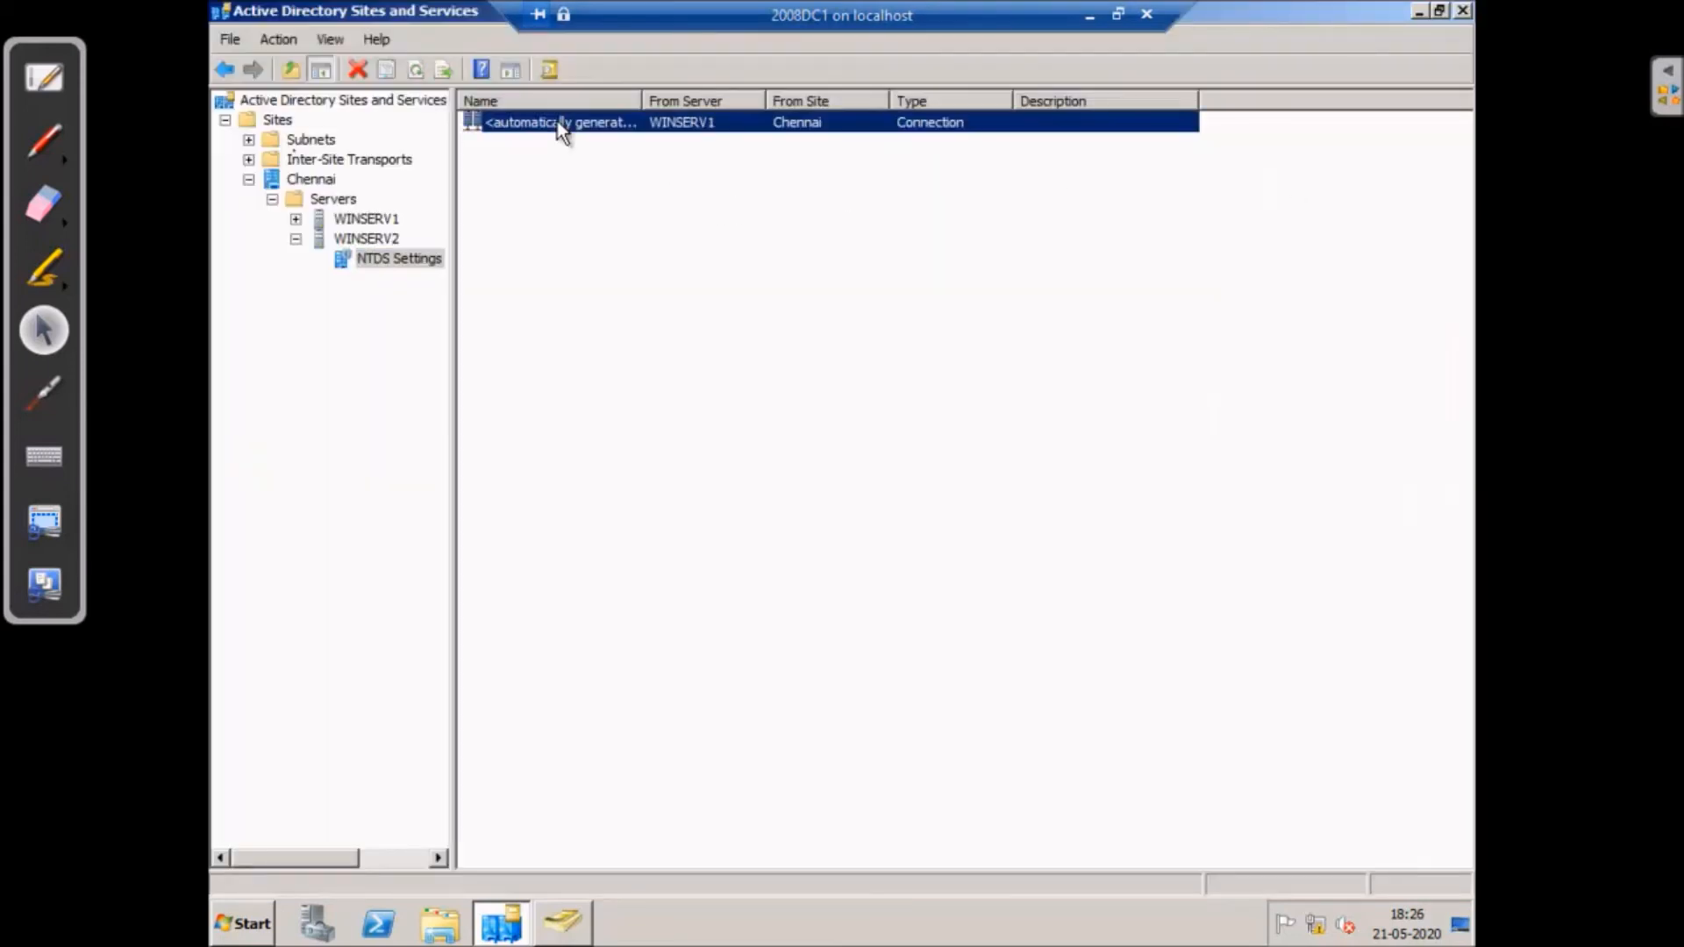
pyautogui.rightClick(557, 122)
pyautogui.click(620, 156)
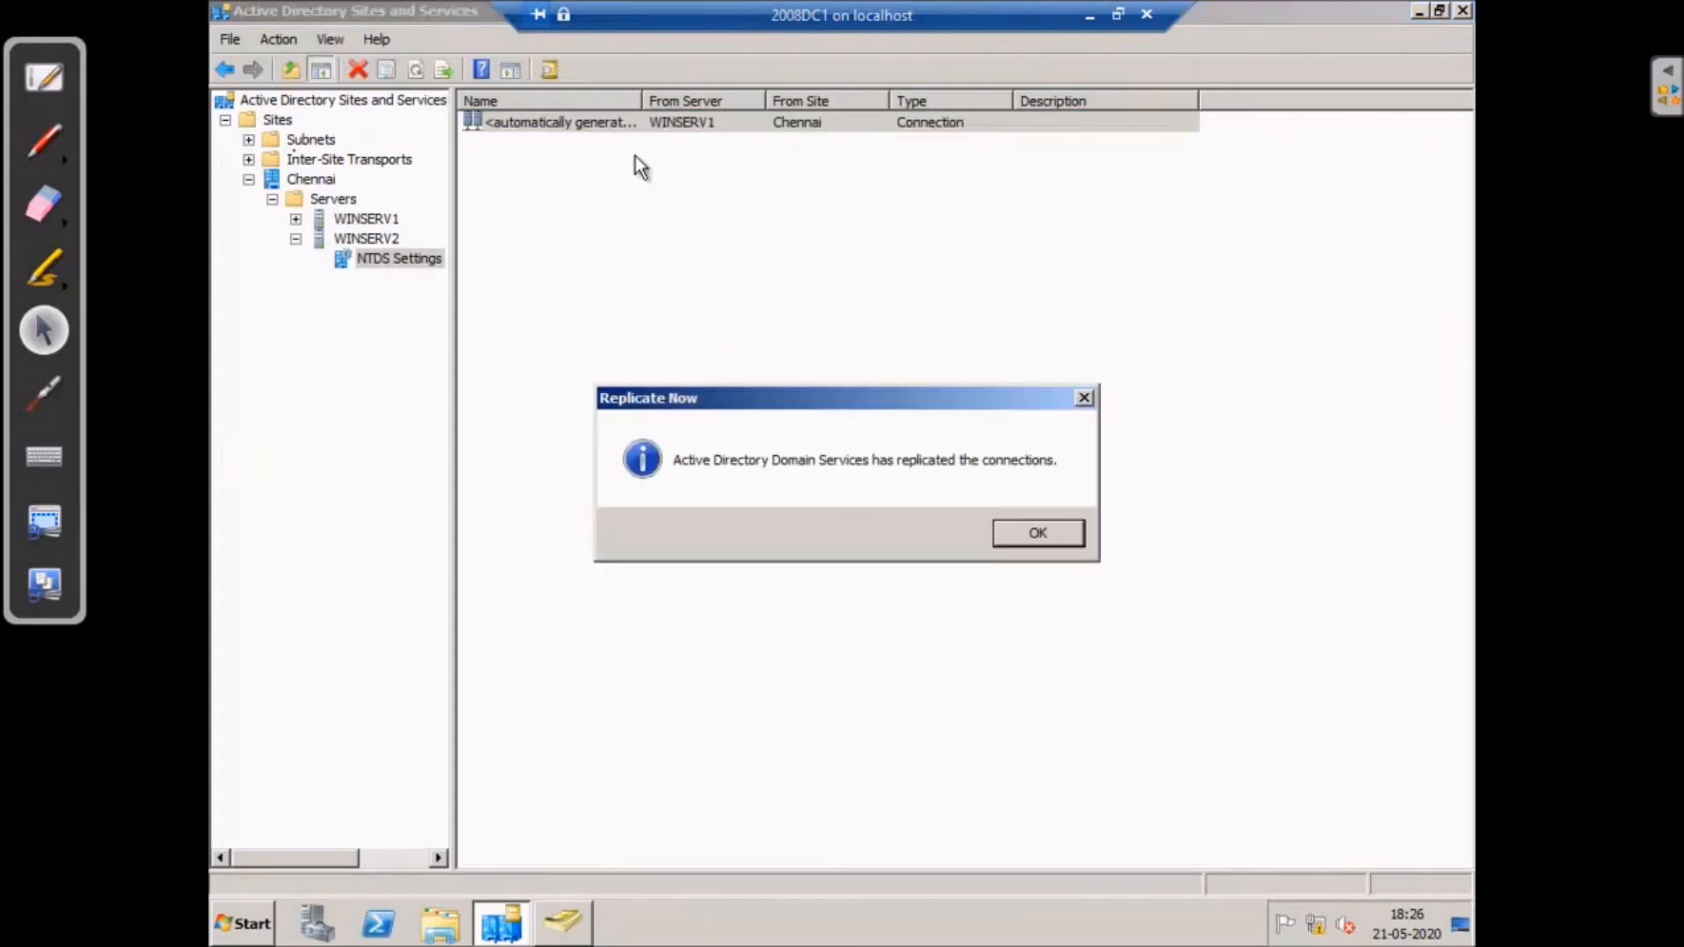
pyautogui.click(1052, 531)
# - Replicate WINSERV1's NTDS Settings connection from WINSERV2 now, then minimize Sites and Services
pyautogui.click(296, 219)
pyautogui.click(399, 238)
pyautogui.click(615, 122)
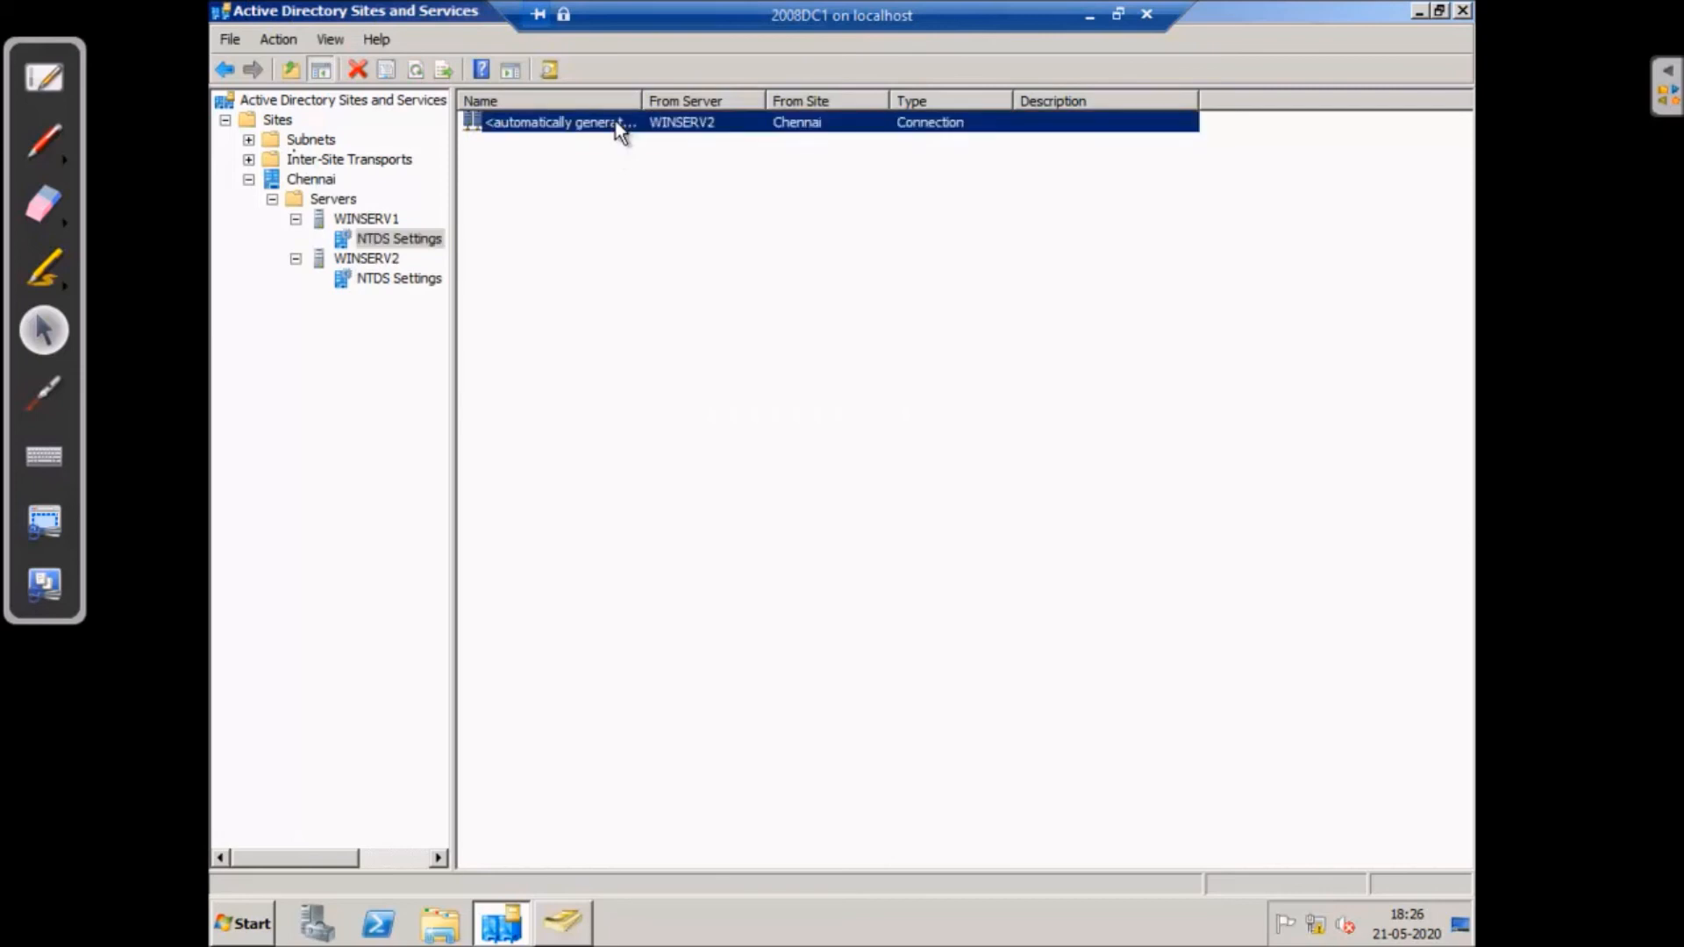
pyautogui.rightClick(615, 121)
pyautogui.click(659, 156)
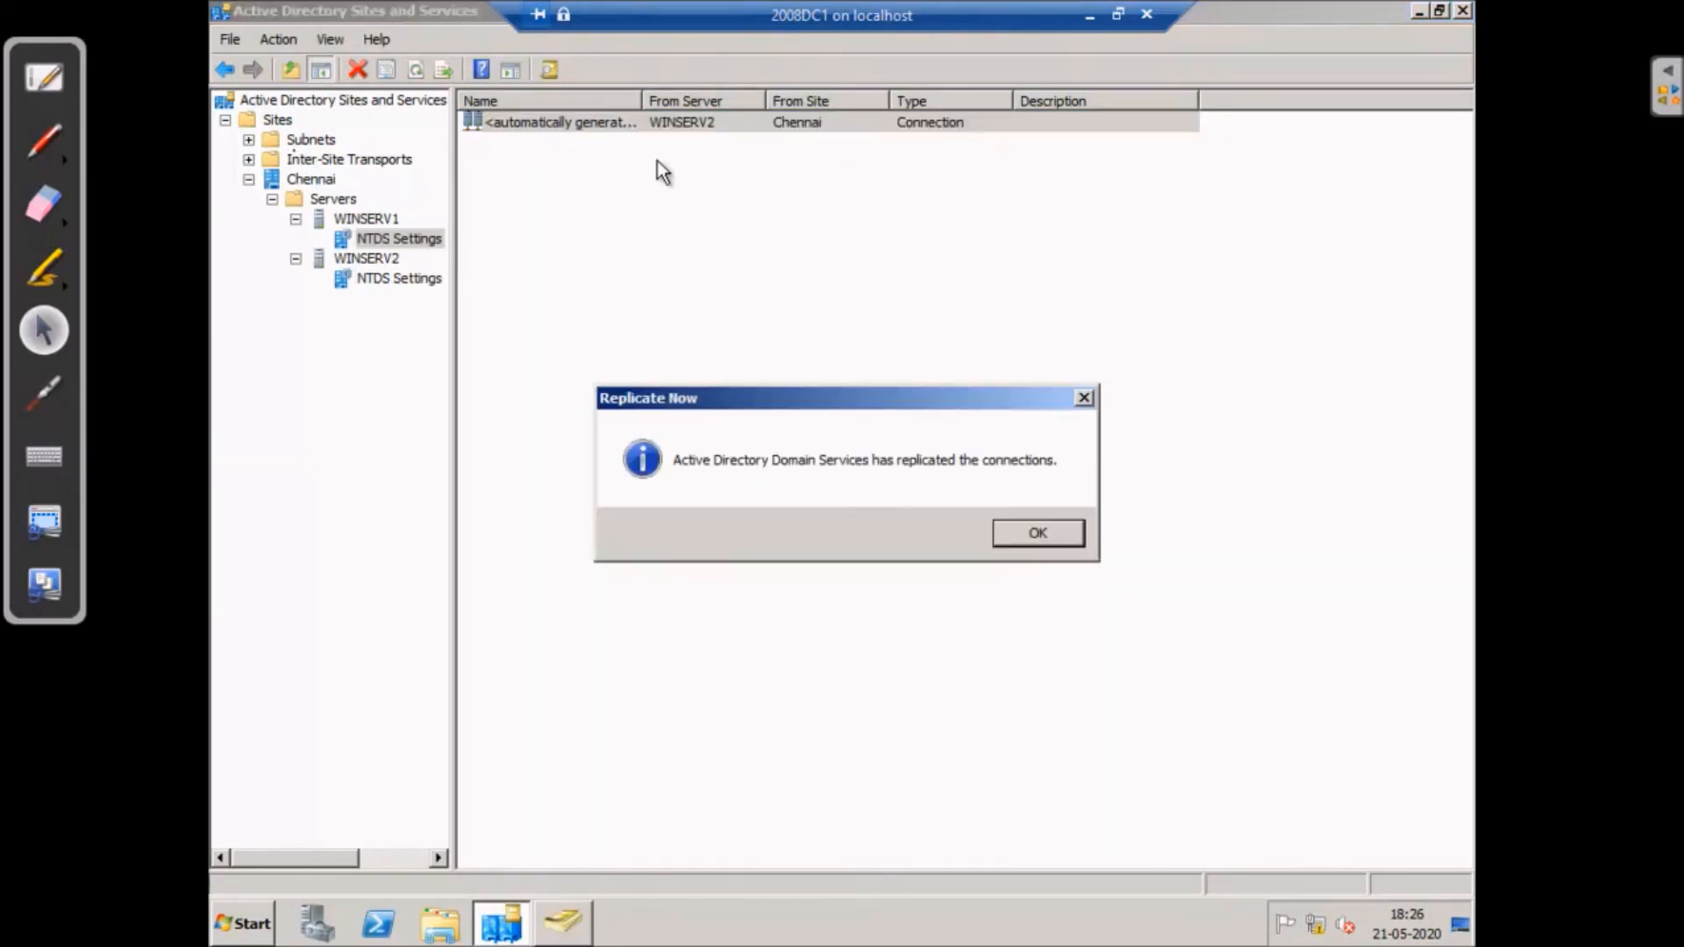
pyautogui.click(1031, 537)
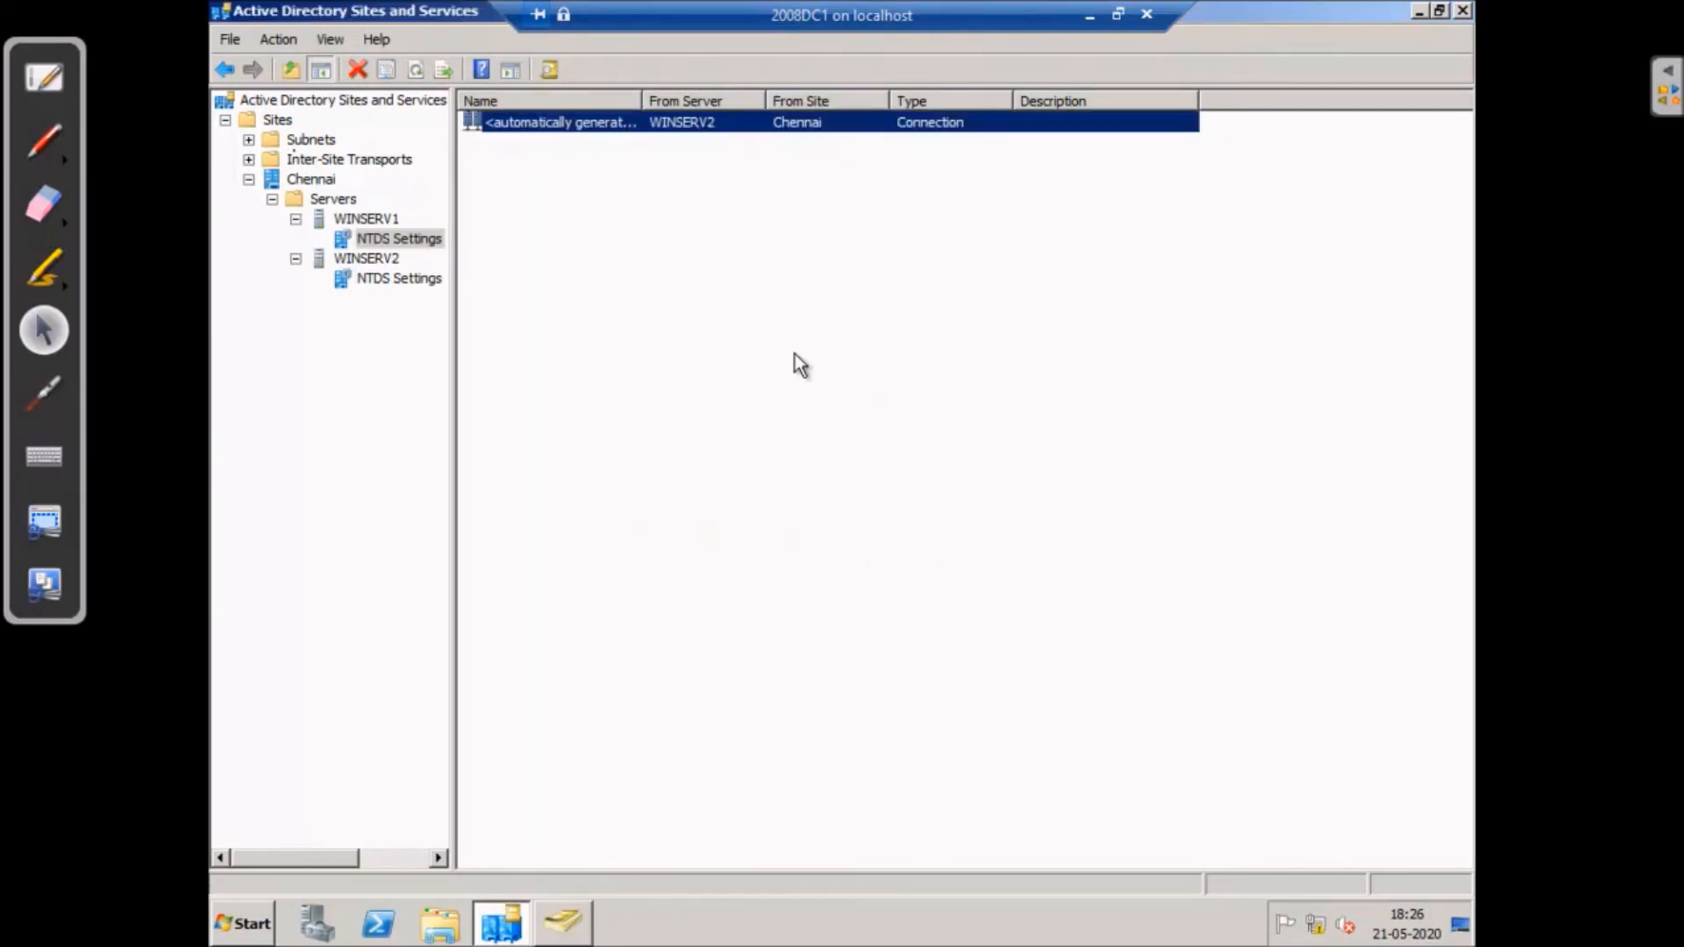
pyautogui.click(1418, 11)
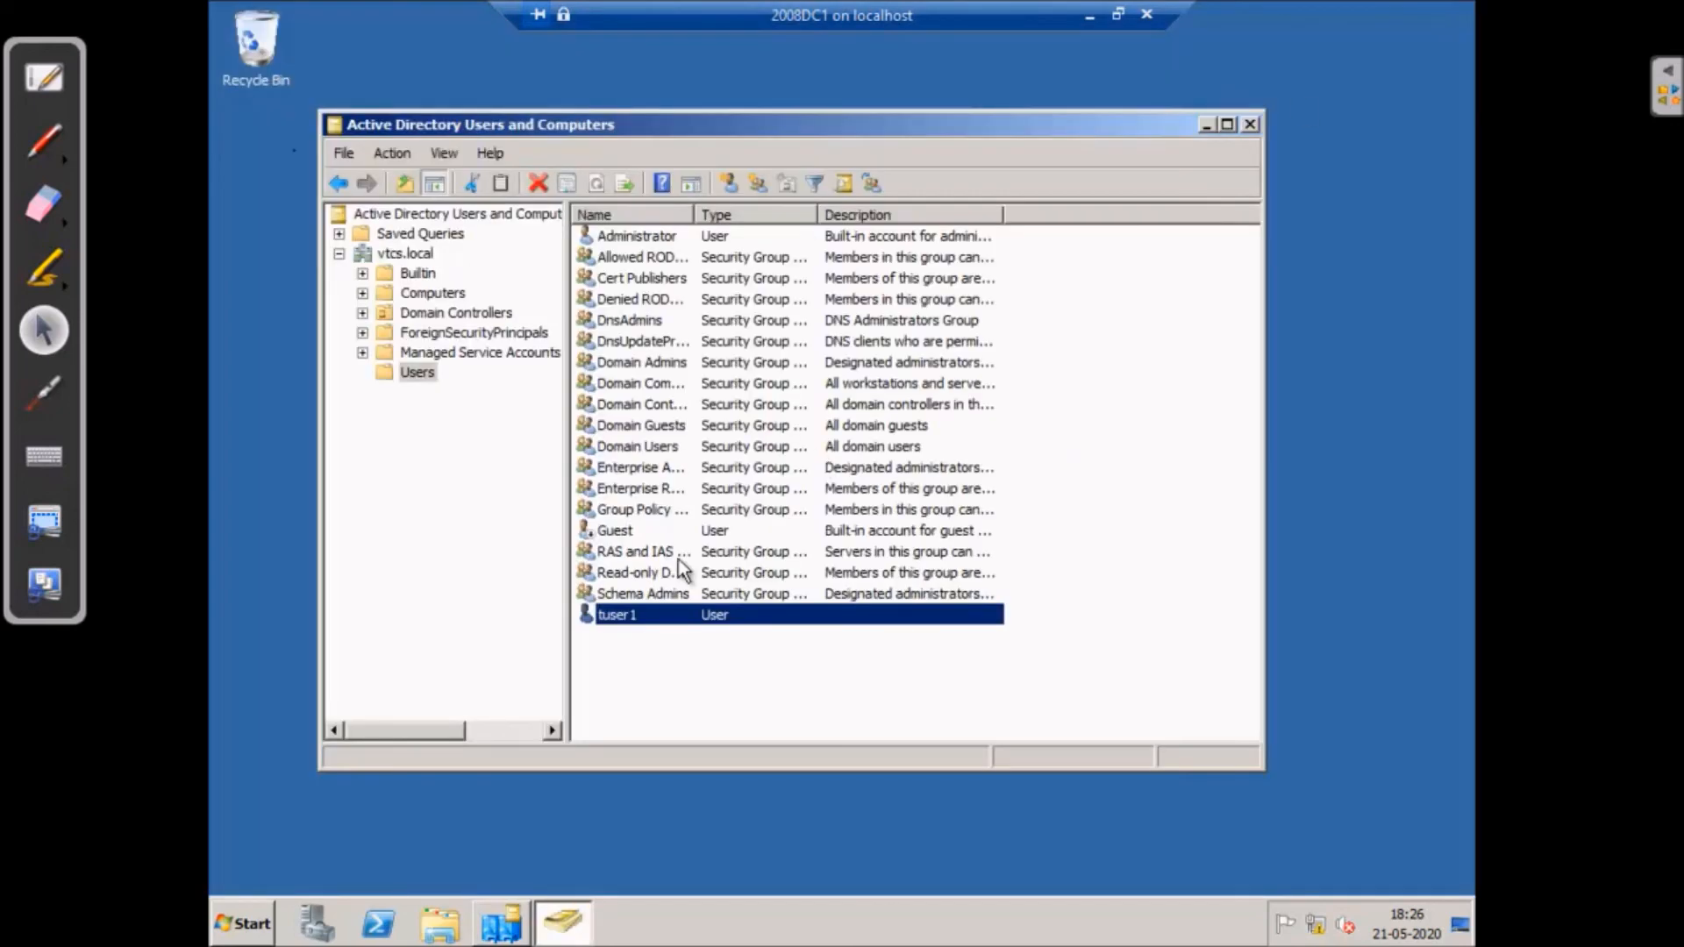
# - Start a new user in vtcs.local/Users named tuser2 with logon name tuser2
pyautogui.click(1226, 124)
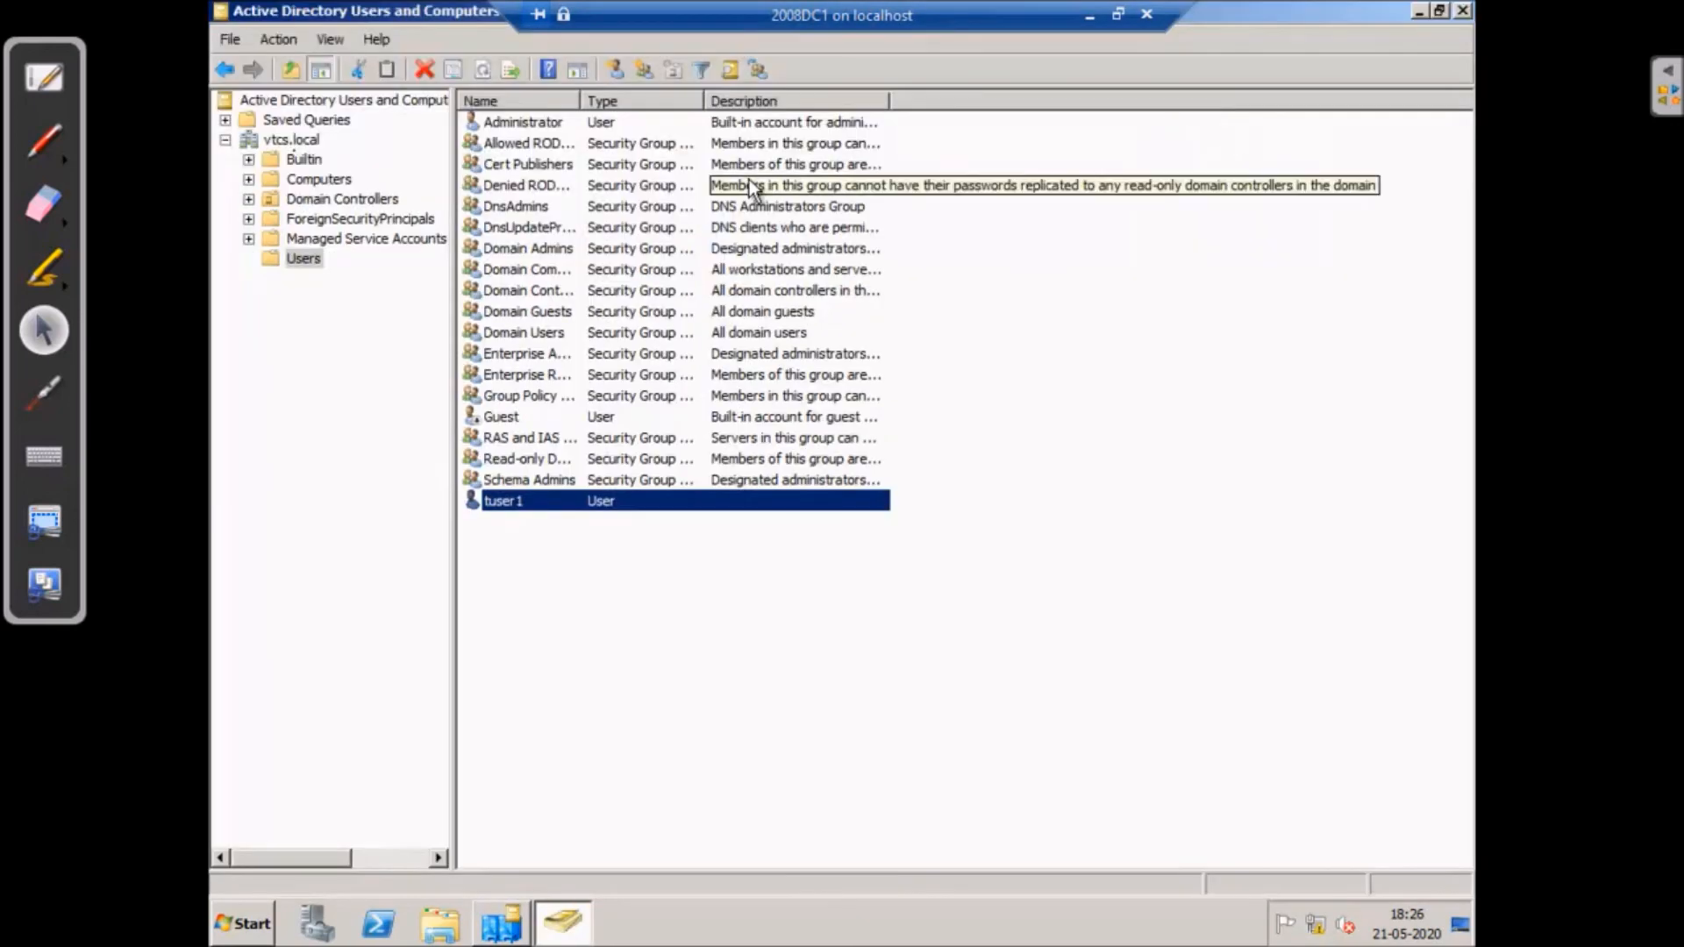
pyautogui.rightClick(611, 576)
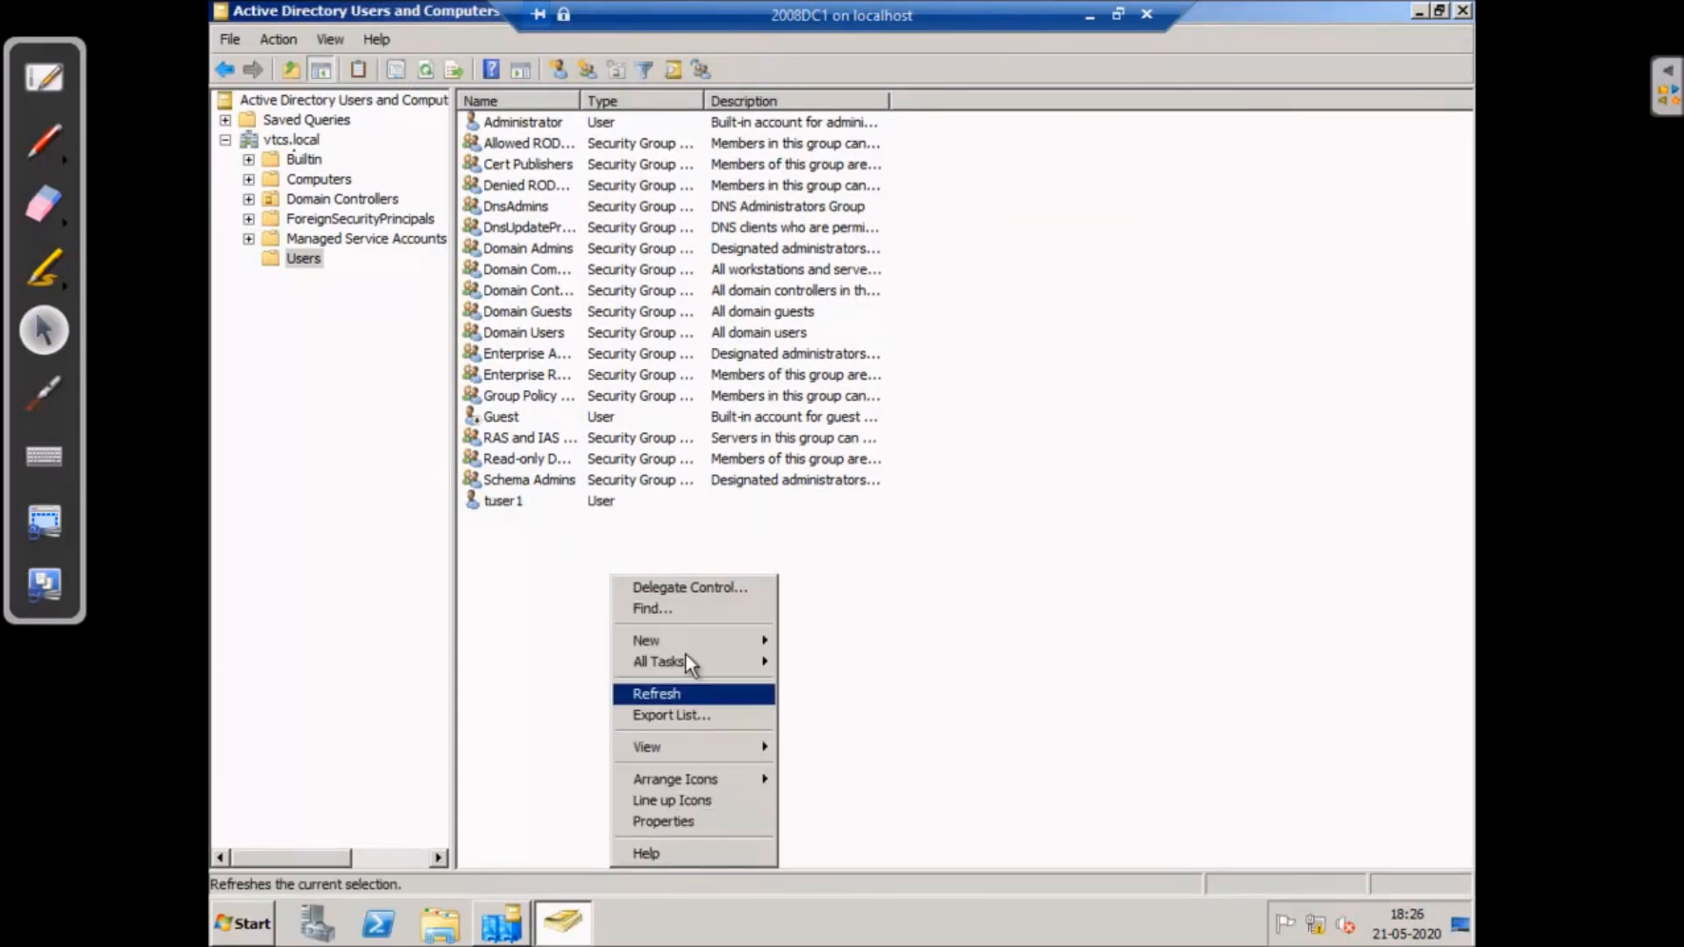
pyautogui.moveTo(683, 636)
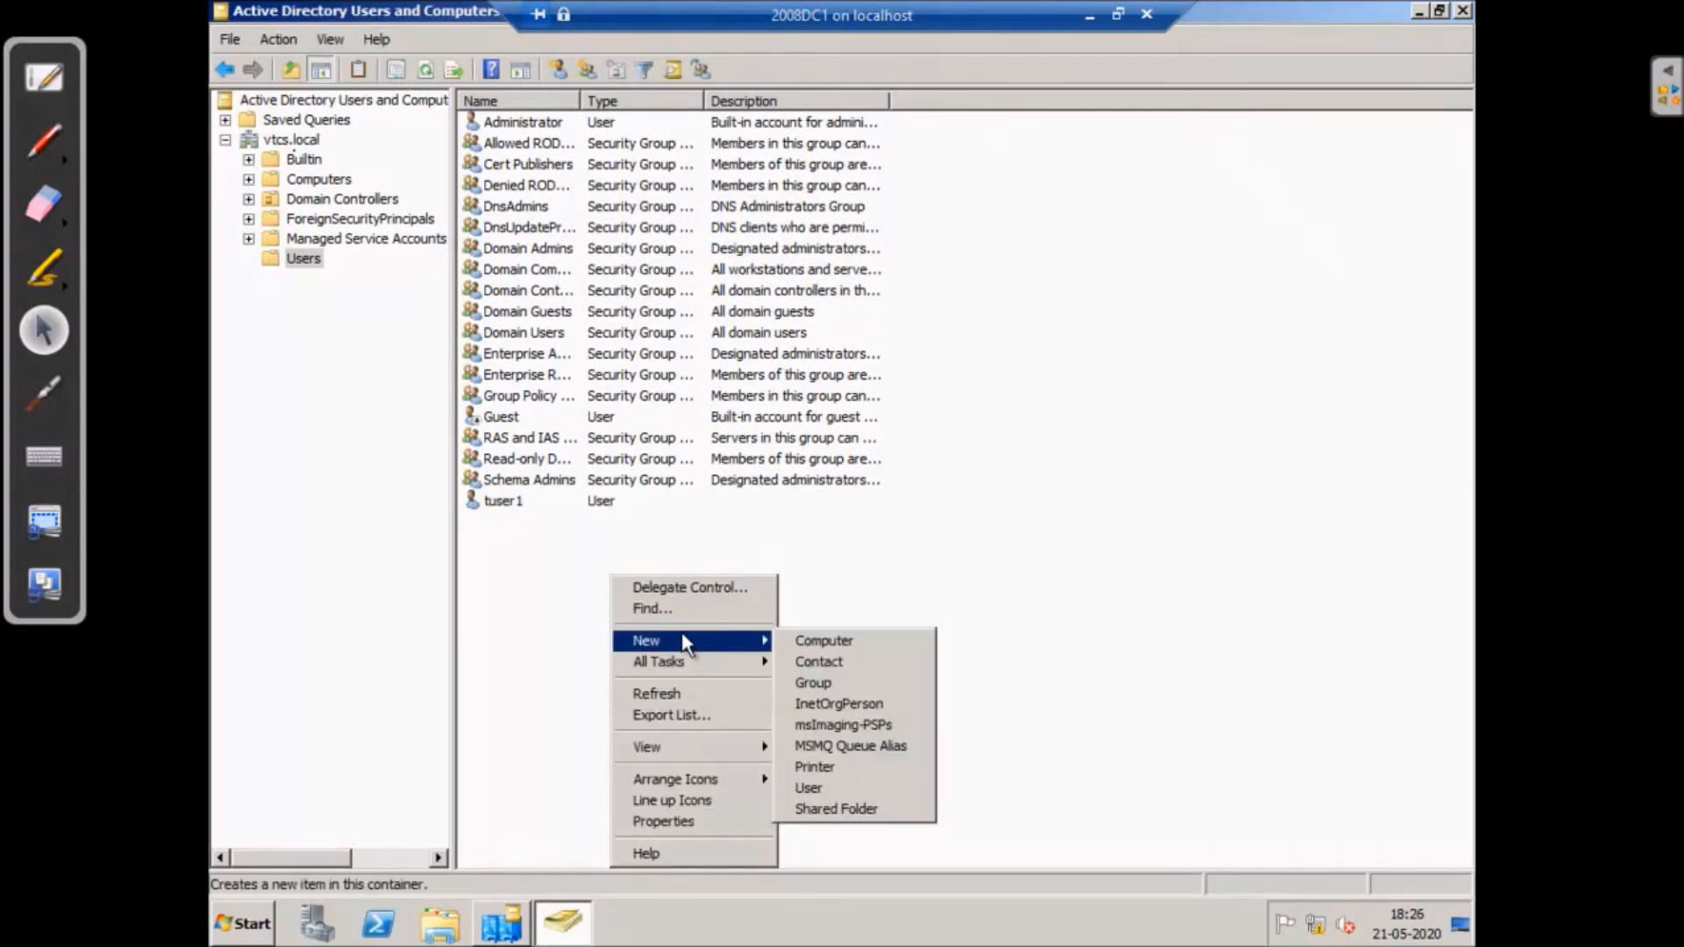
pyautogui.click(855, 792)
pyautogui.write('tuser2')
pyautogui.click(387, 289)
pyautogui.write('tuser')
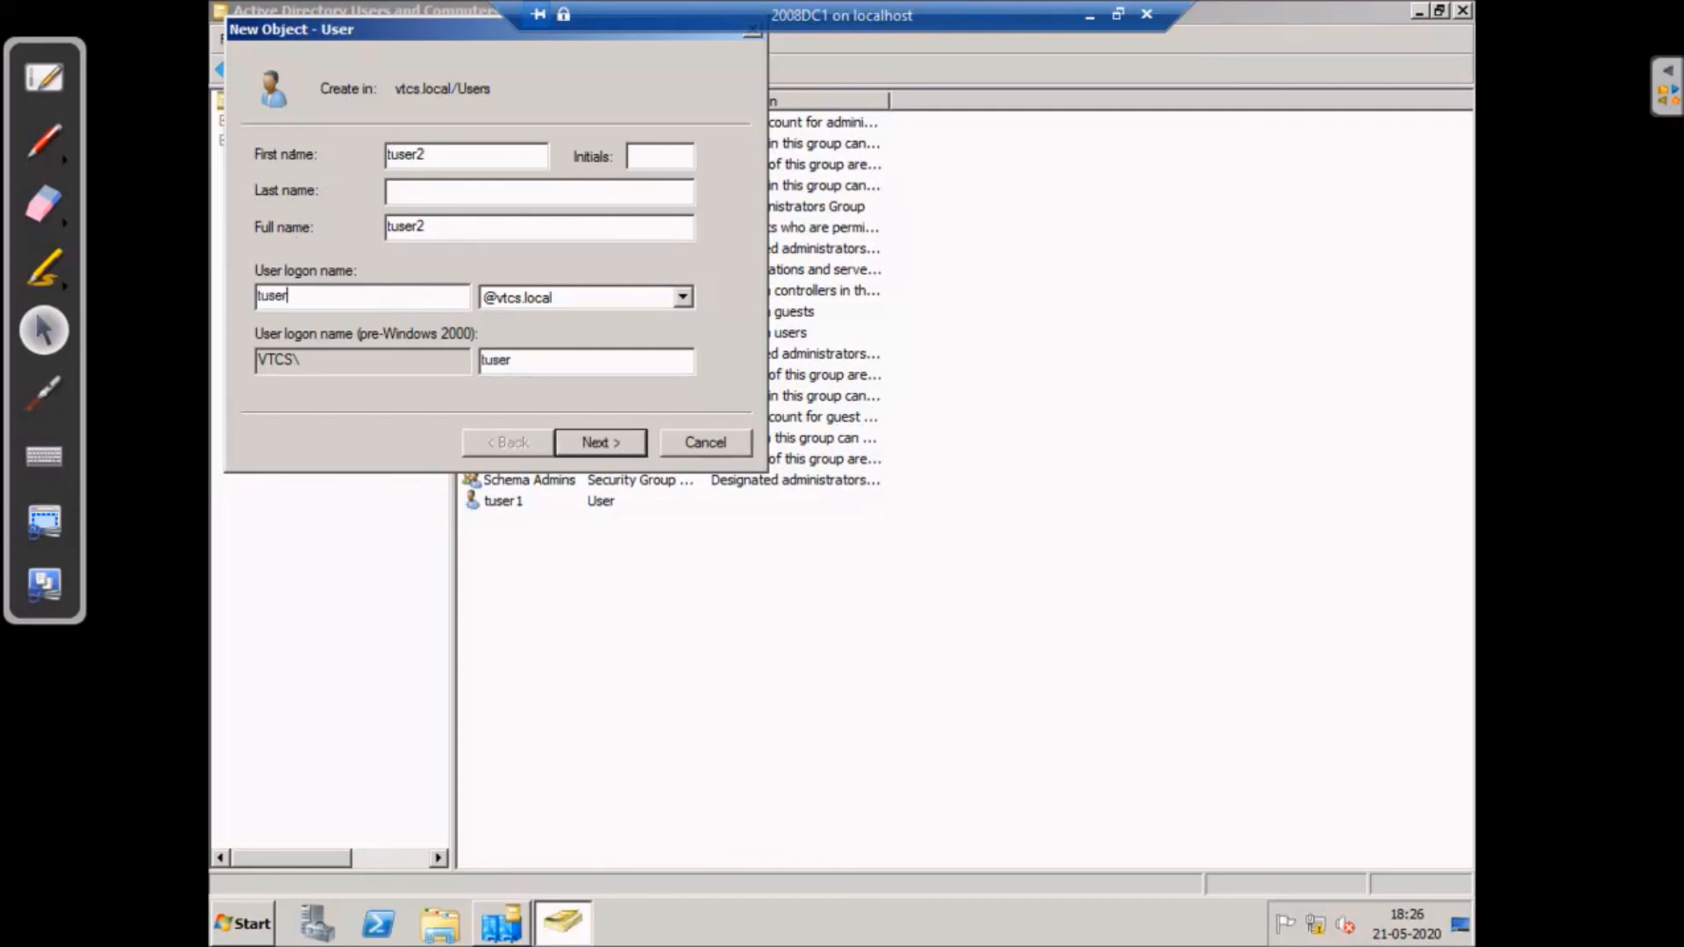
pyautogui.write('2')
pyautogui.click(612, 435)
# - Set a never-expiring, user-unchangeable password for tuser2, finish creation, and minimize the 2008DC1 session
pyautogui.click(260, 235)
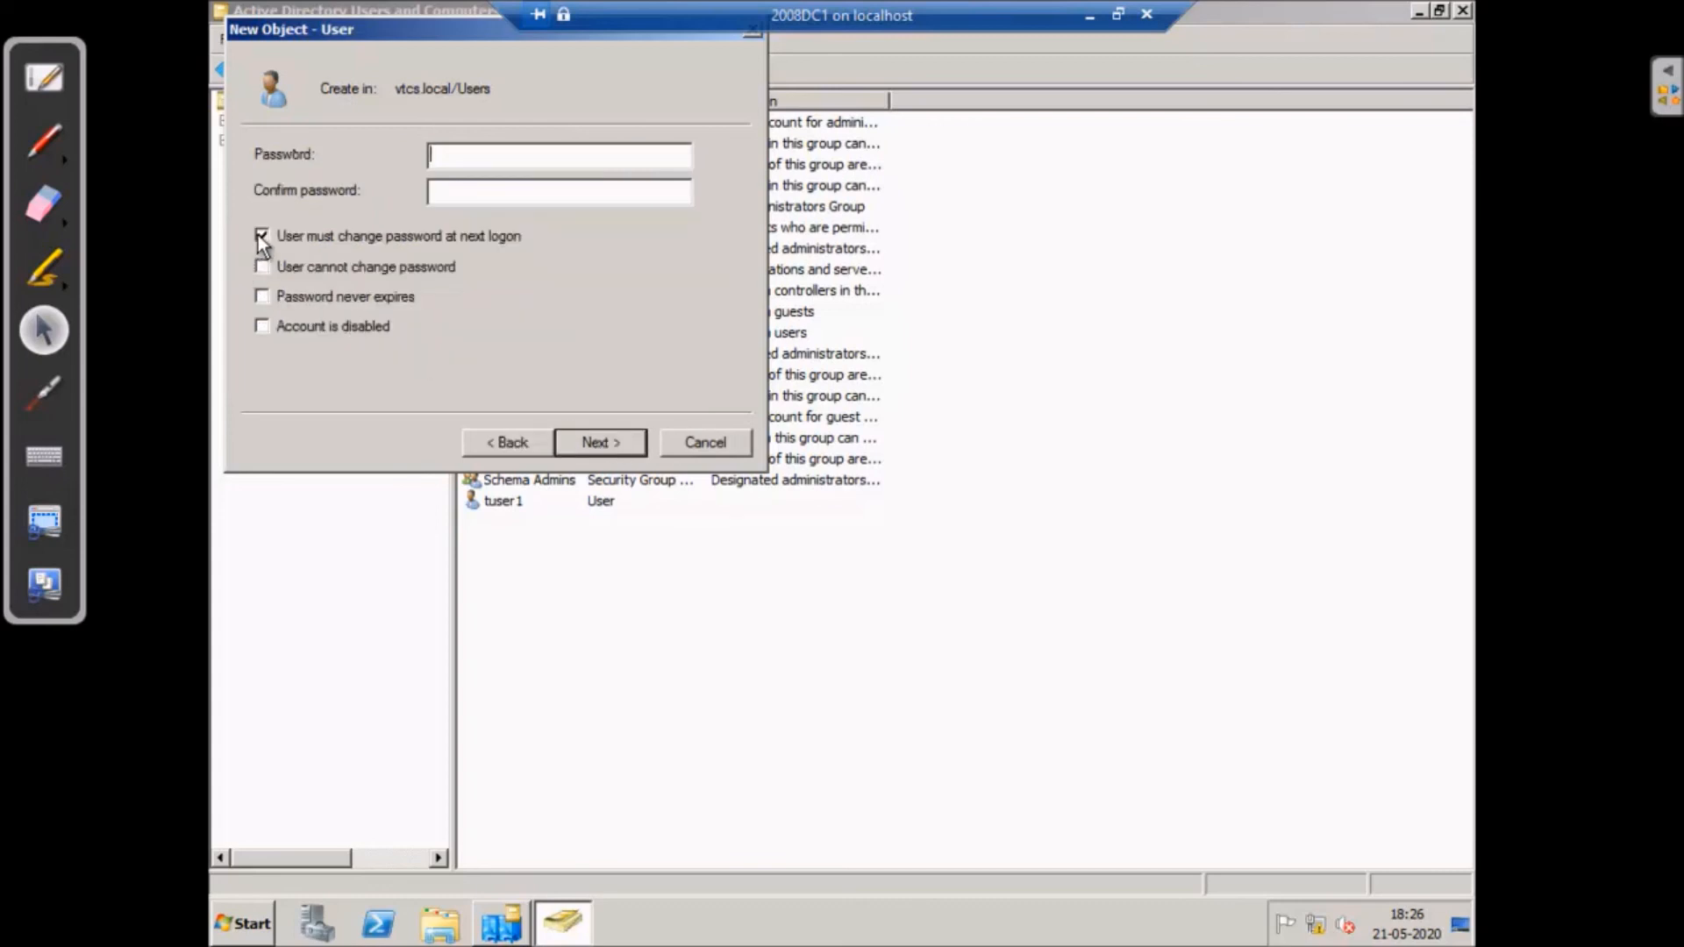
pyautogui.click(264, 268)
pyautogui.click(263, 297)
pyautogui.click(448, 156)
pyautogui.write('P')
pyautogui.click(466, 193)
pyautogui.click(604, 443)
pyautogui.click(605, 444)
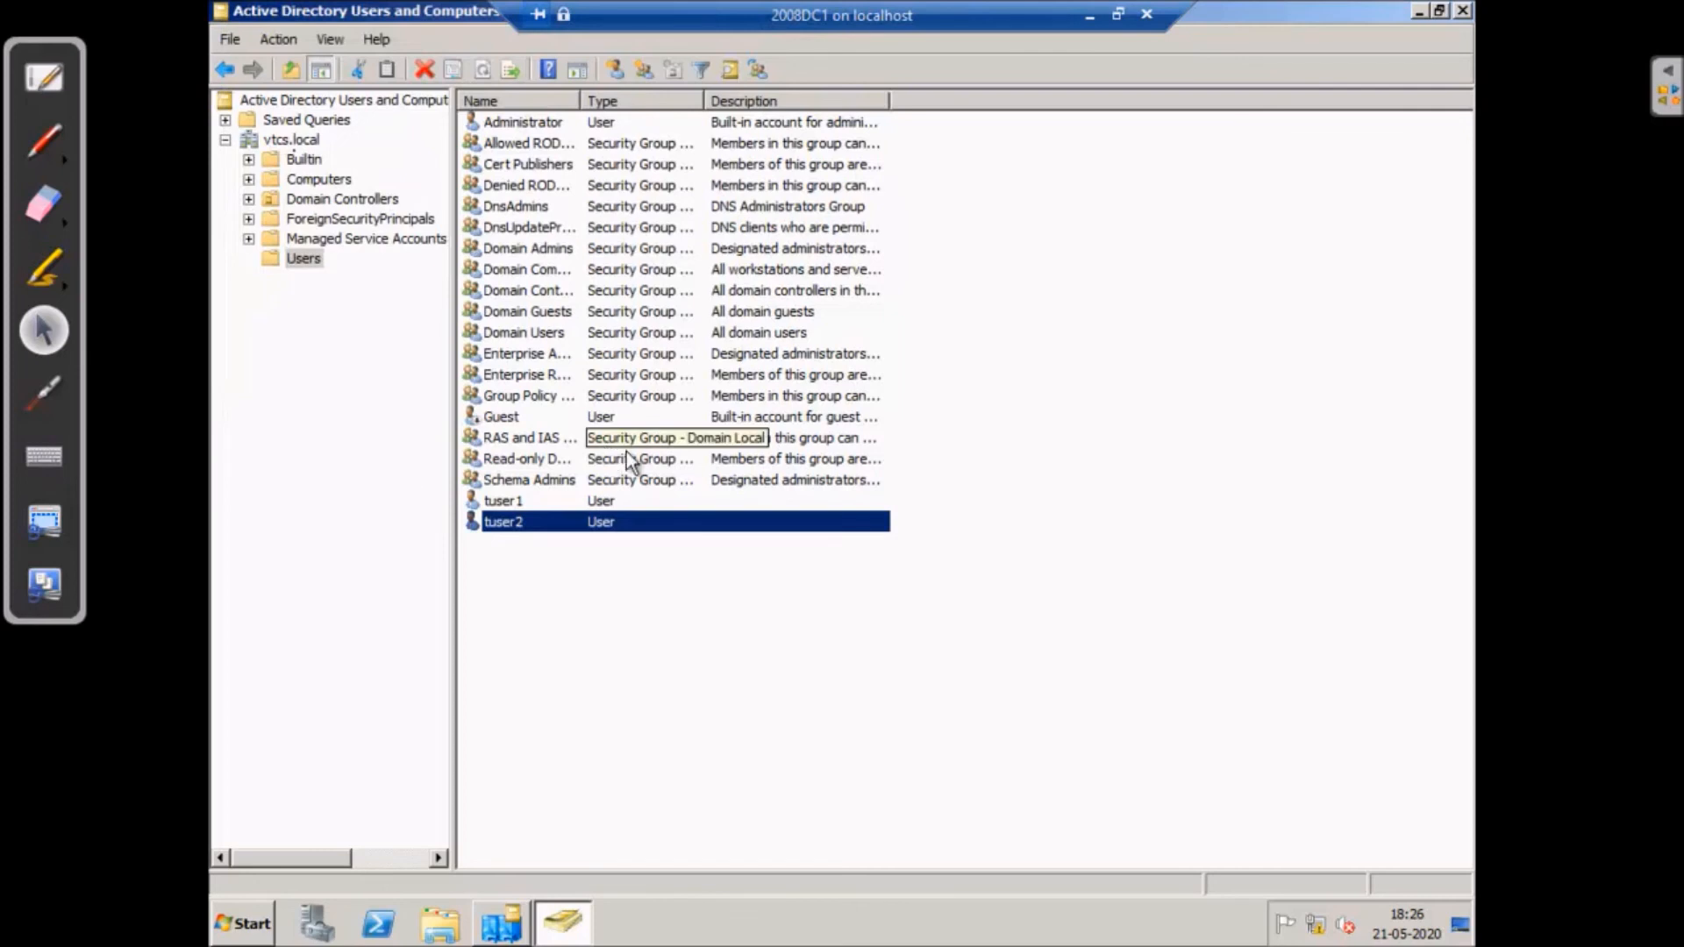
pyautogui.click(1093, 15)
# - On 2008DC2, refresh the Users list and select the replicated tuser2 account
pyautogui.moveTo(1184, 935)
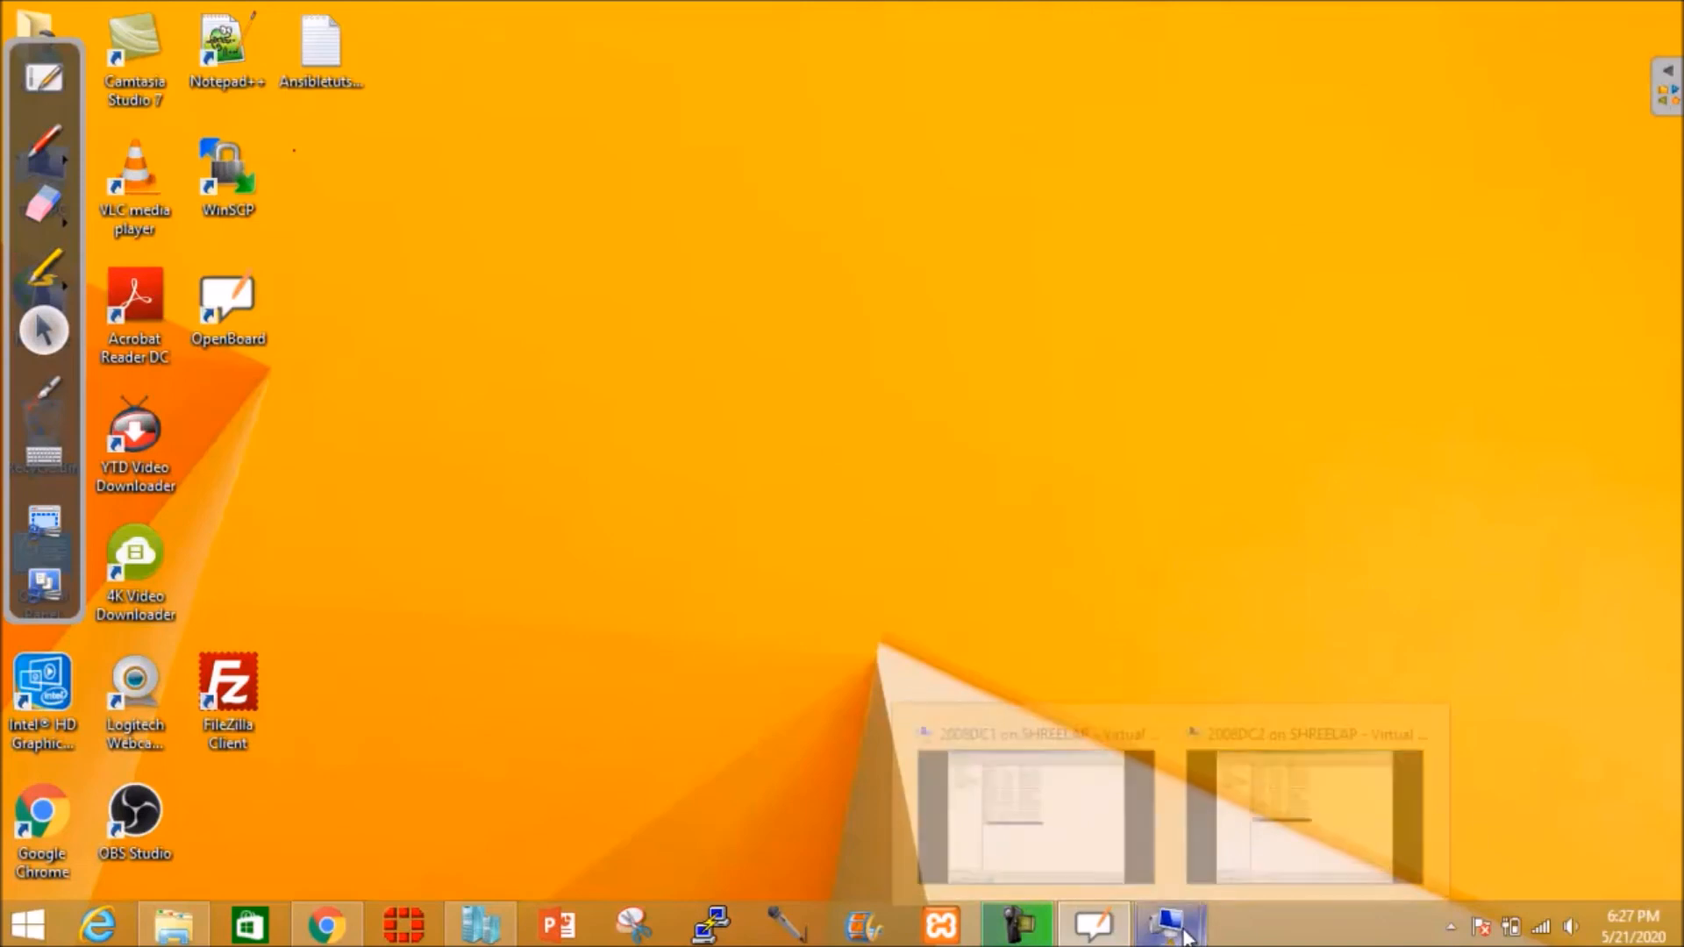
pyautogui.click(1281, 868)
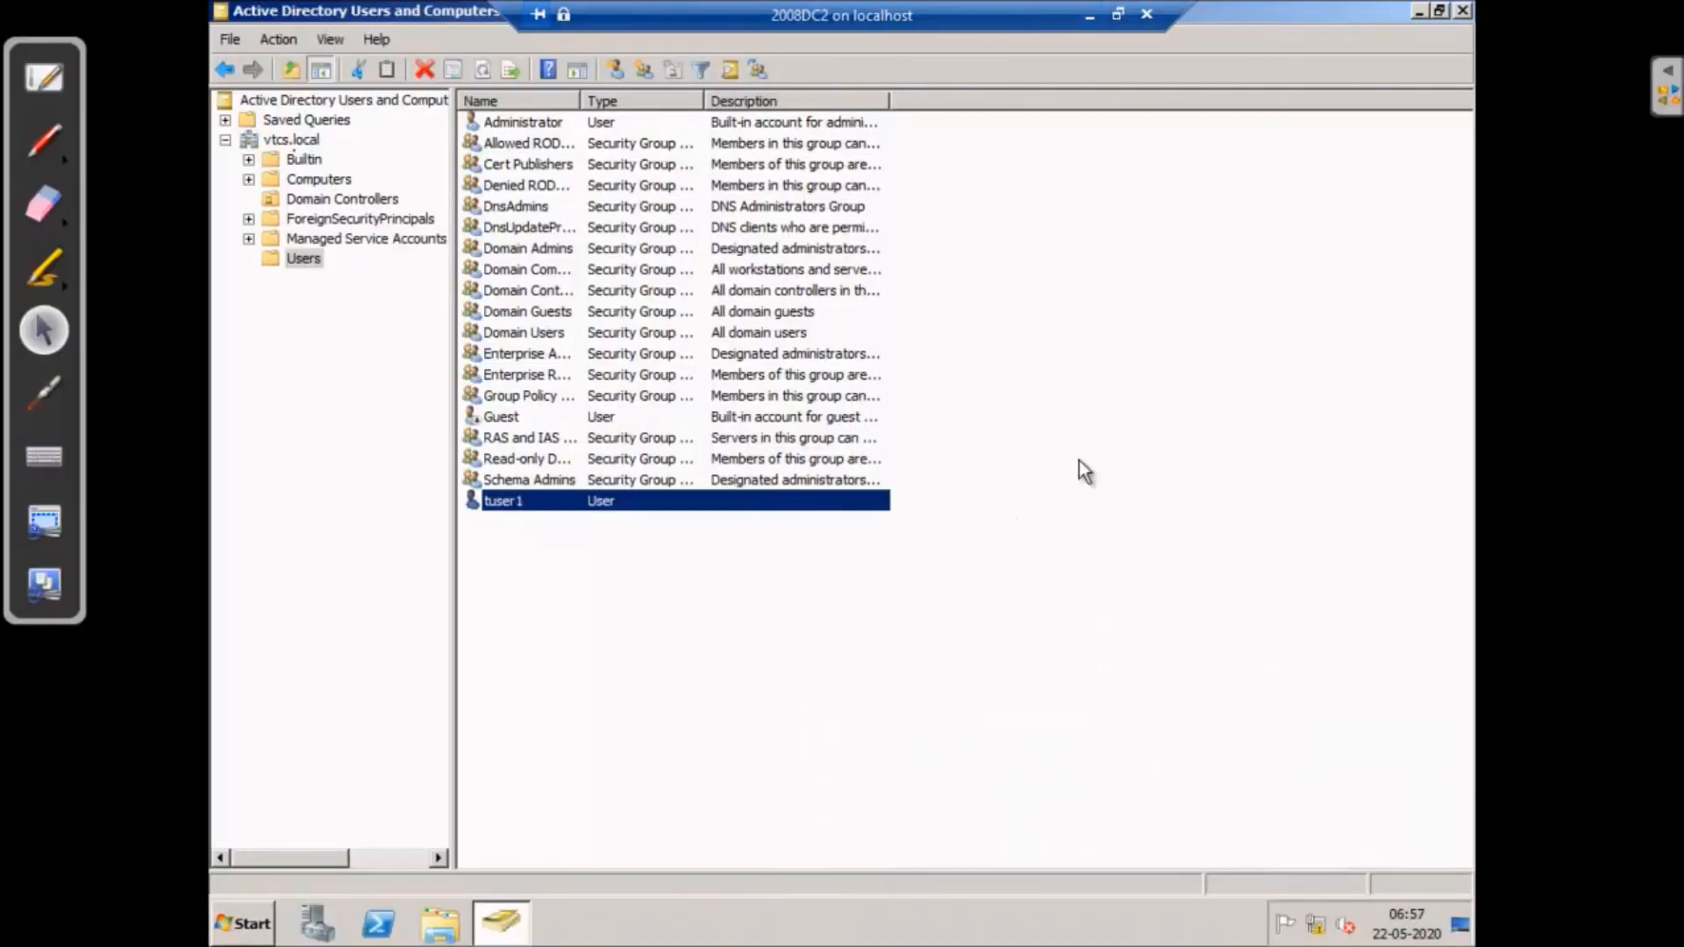
pyautogui.rightClick(1106, 317)
pyautogui.click(1145, 433)
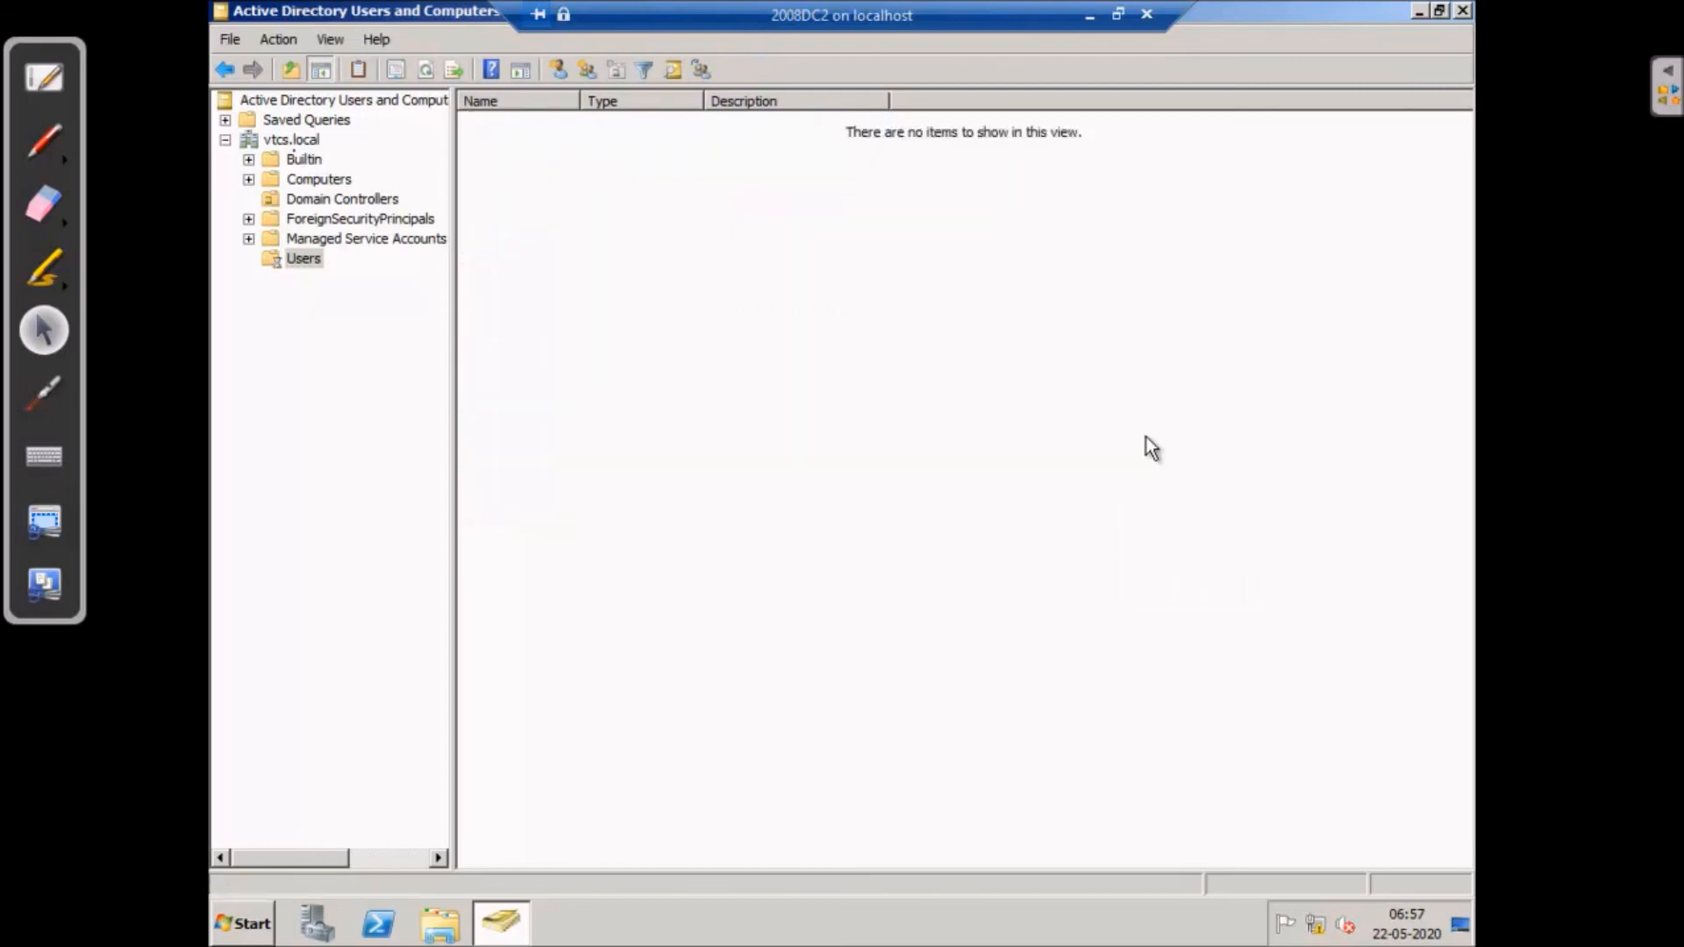
pyautogui.click(500, 522)
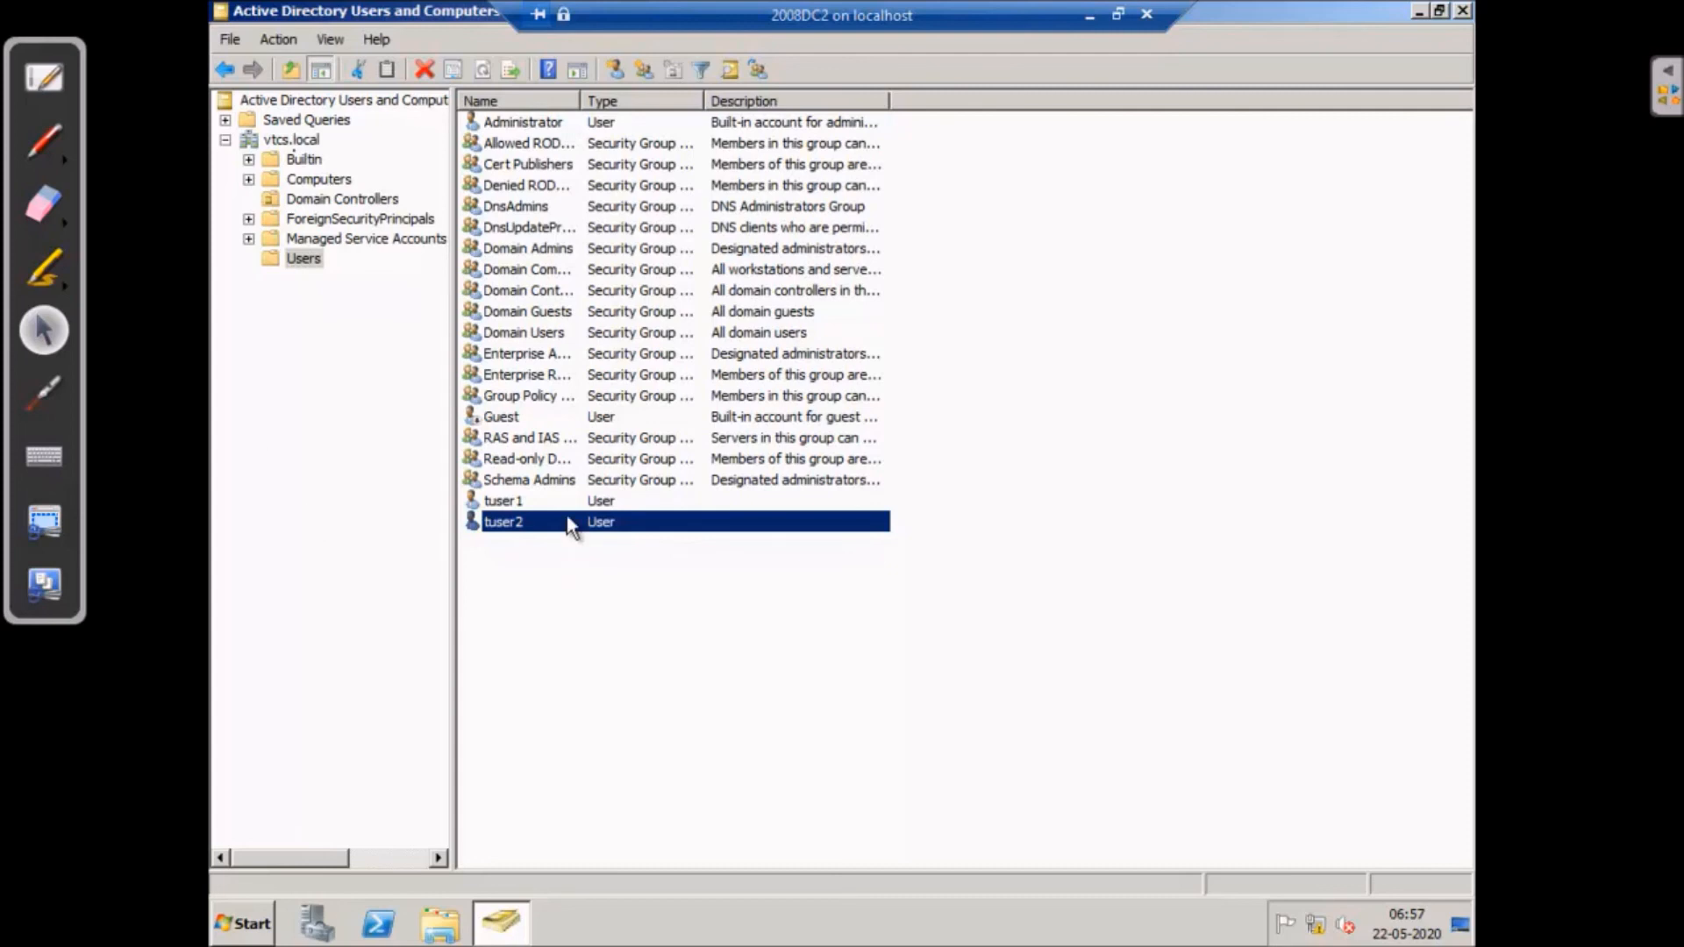
# - Return to Users and Computers on 2008DC2 and review both tuser1 and tuser2
pyautogui.click(1418, 11)
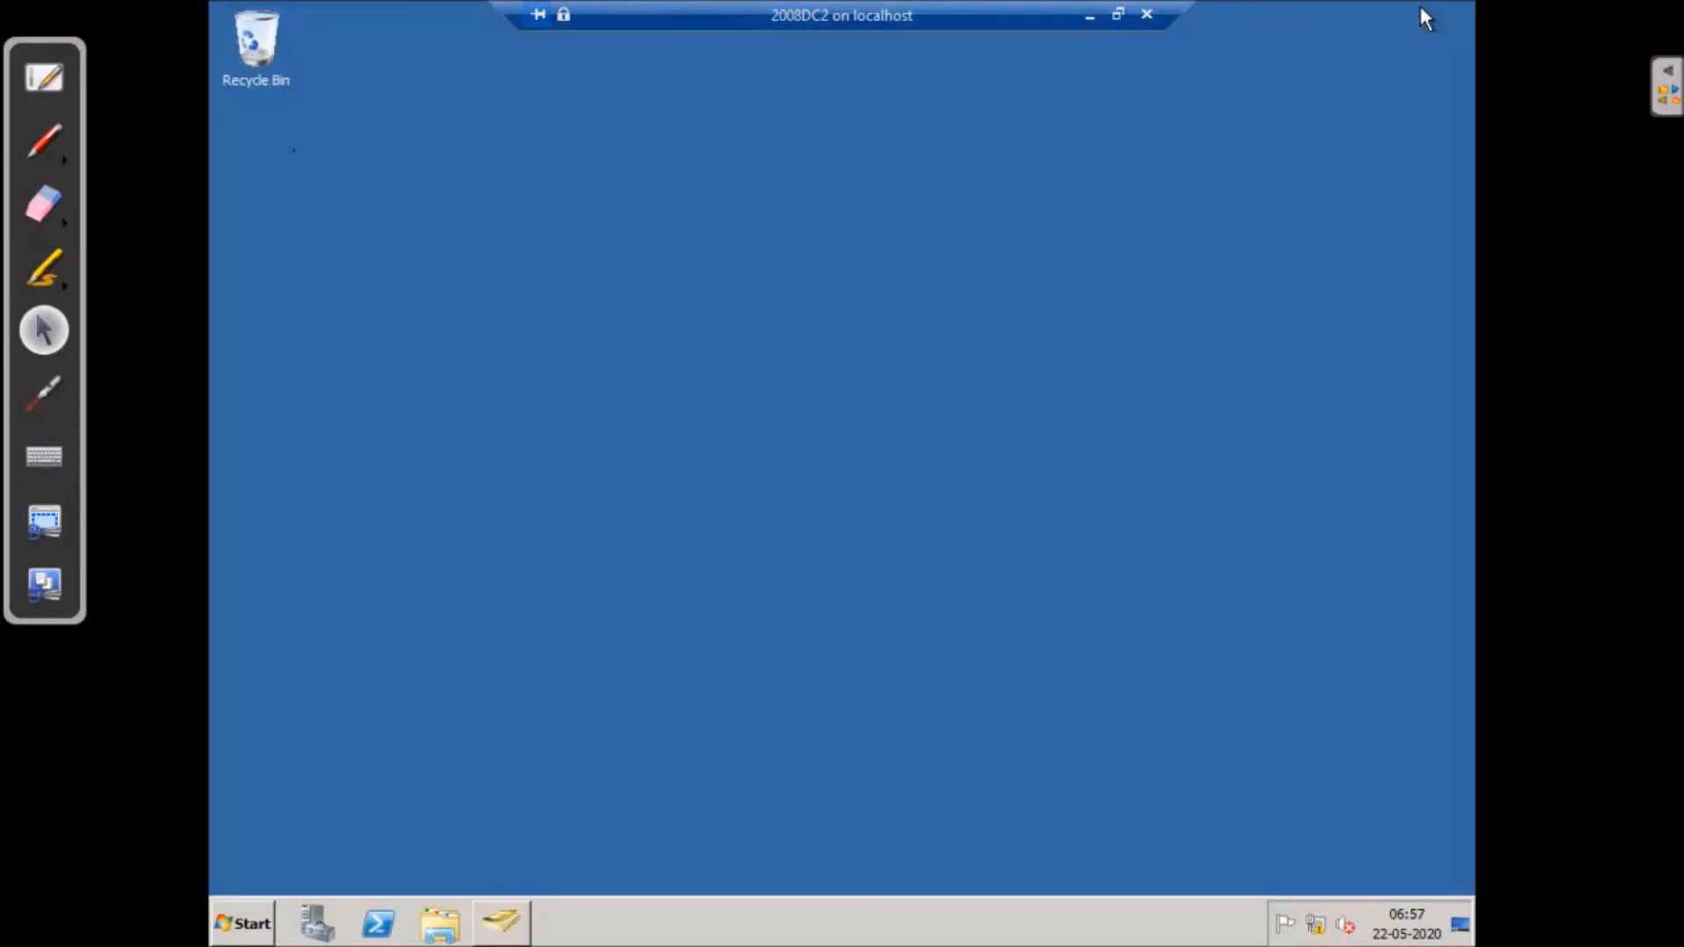
pyautogui.click(246, 920)
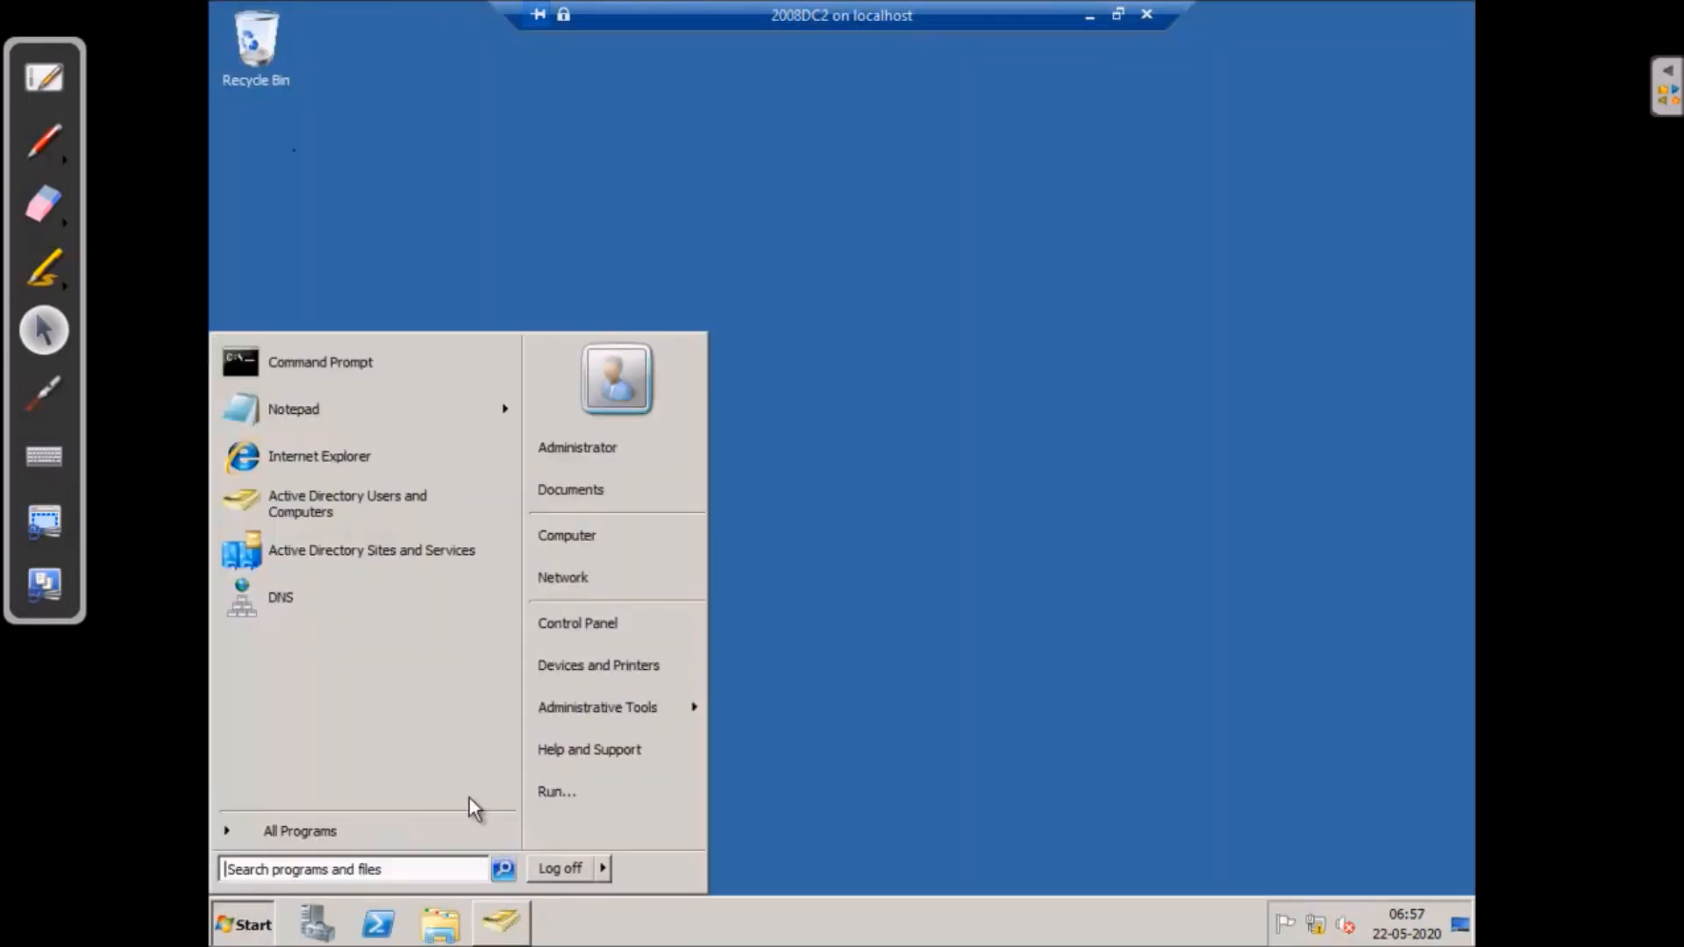
pyautogui.moveTo(603, 707)
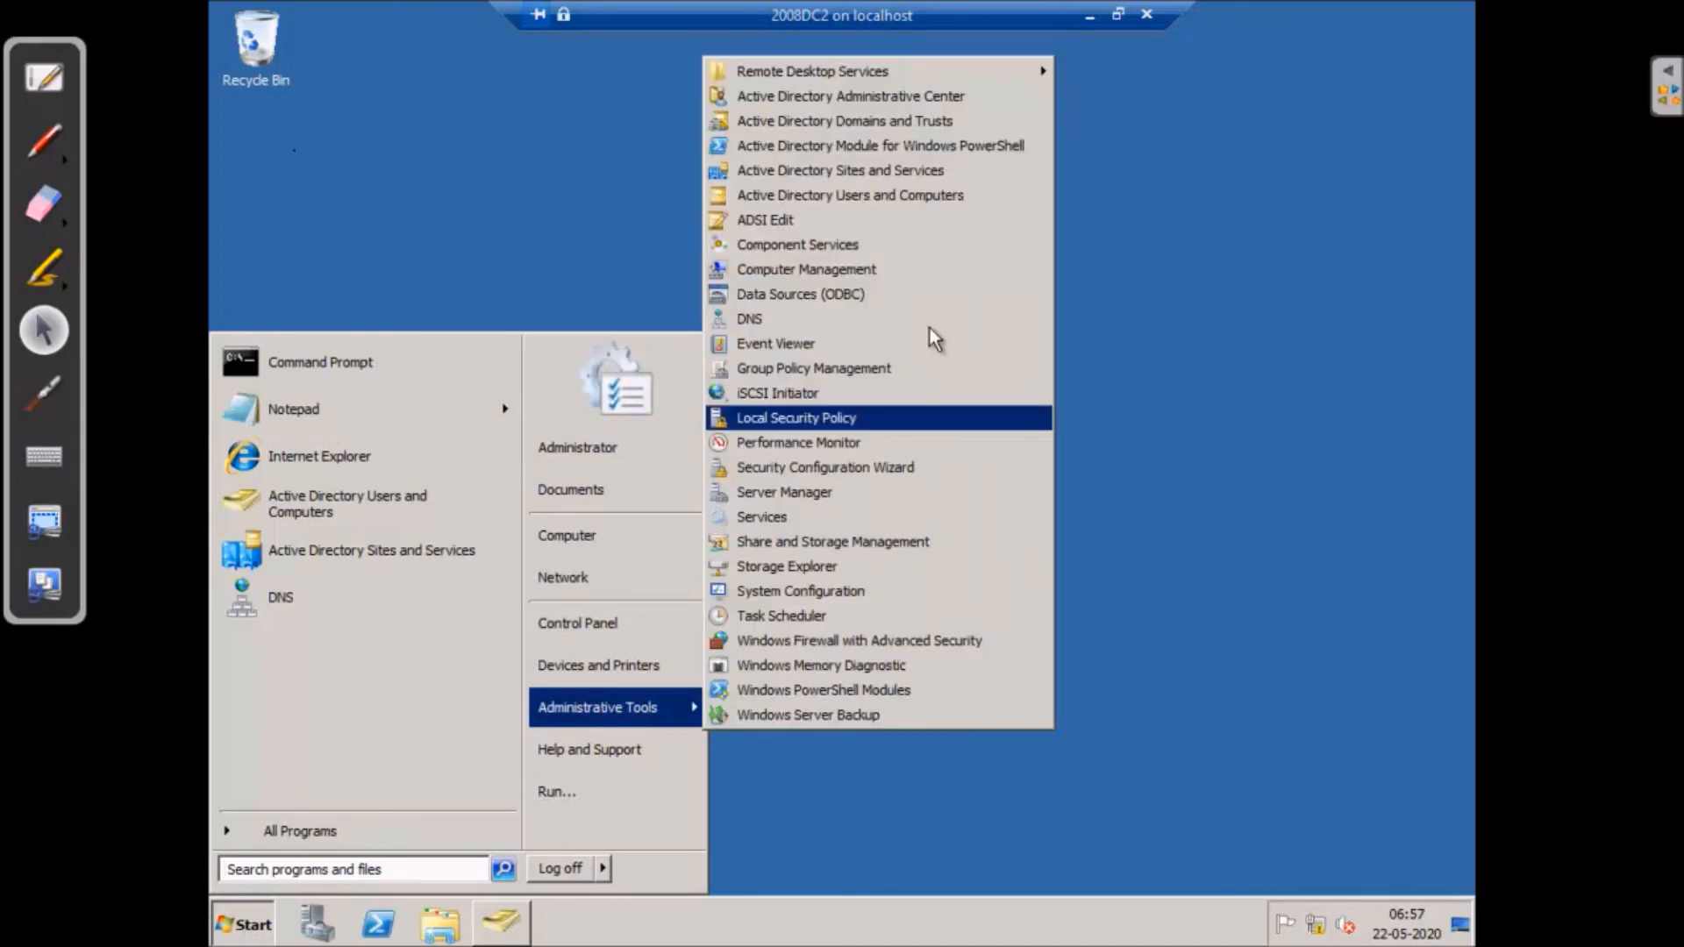
pyautogui.click(868, 169)
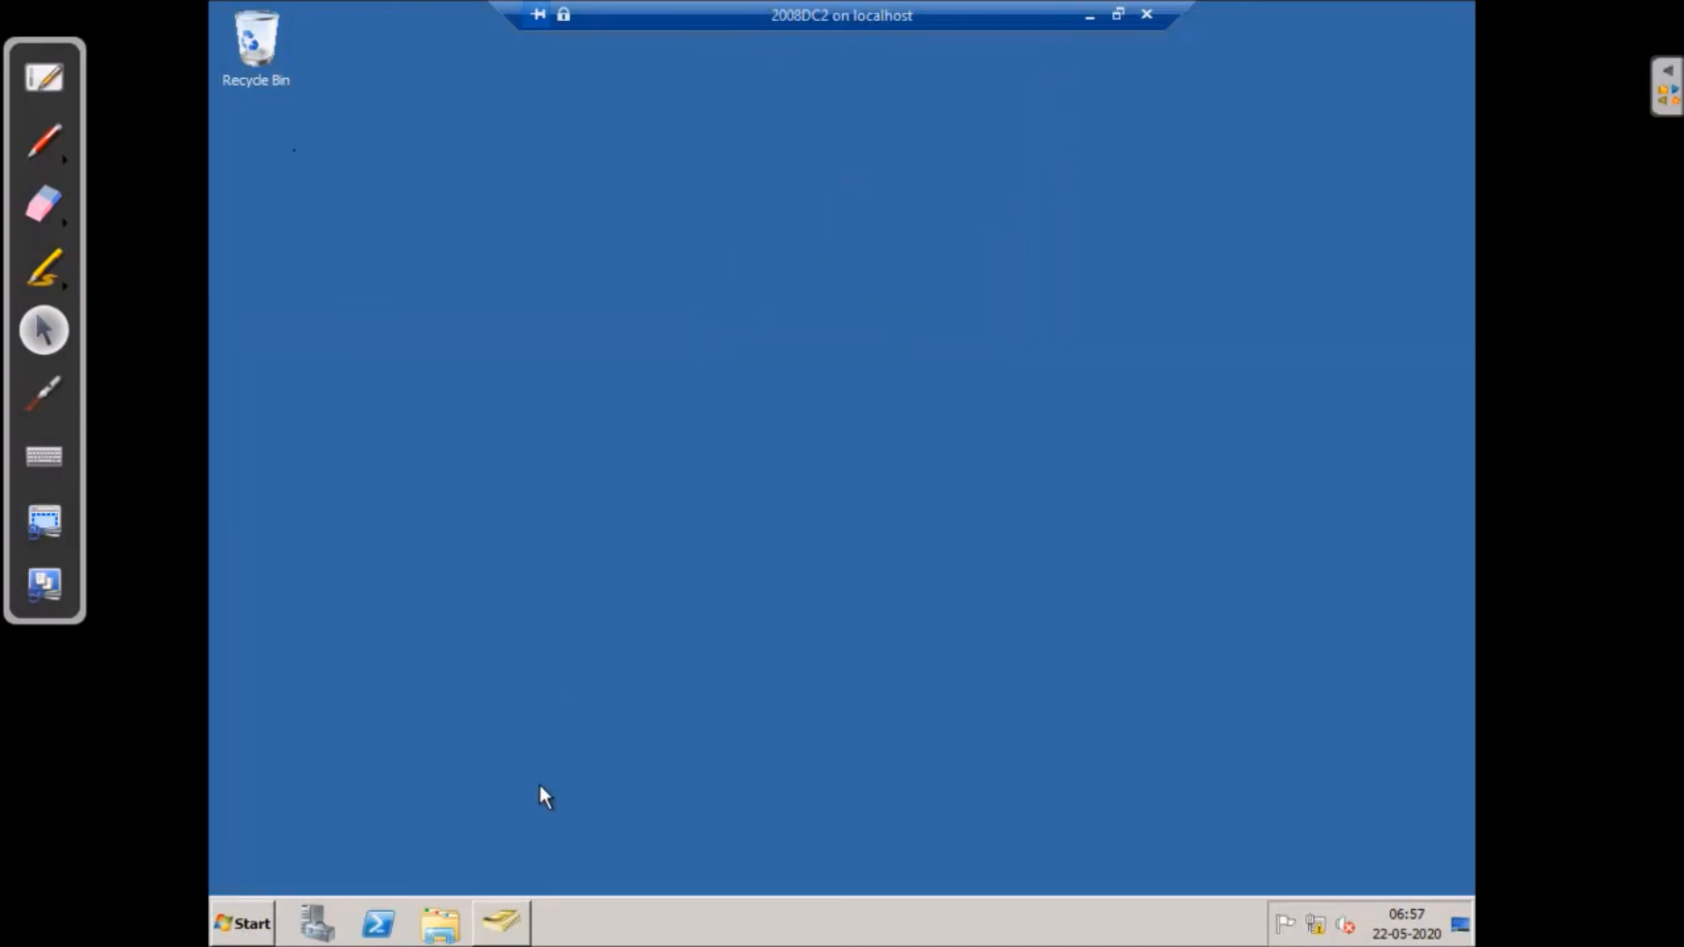
pyautogui.click(518, 917)
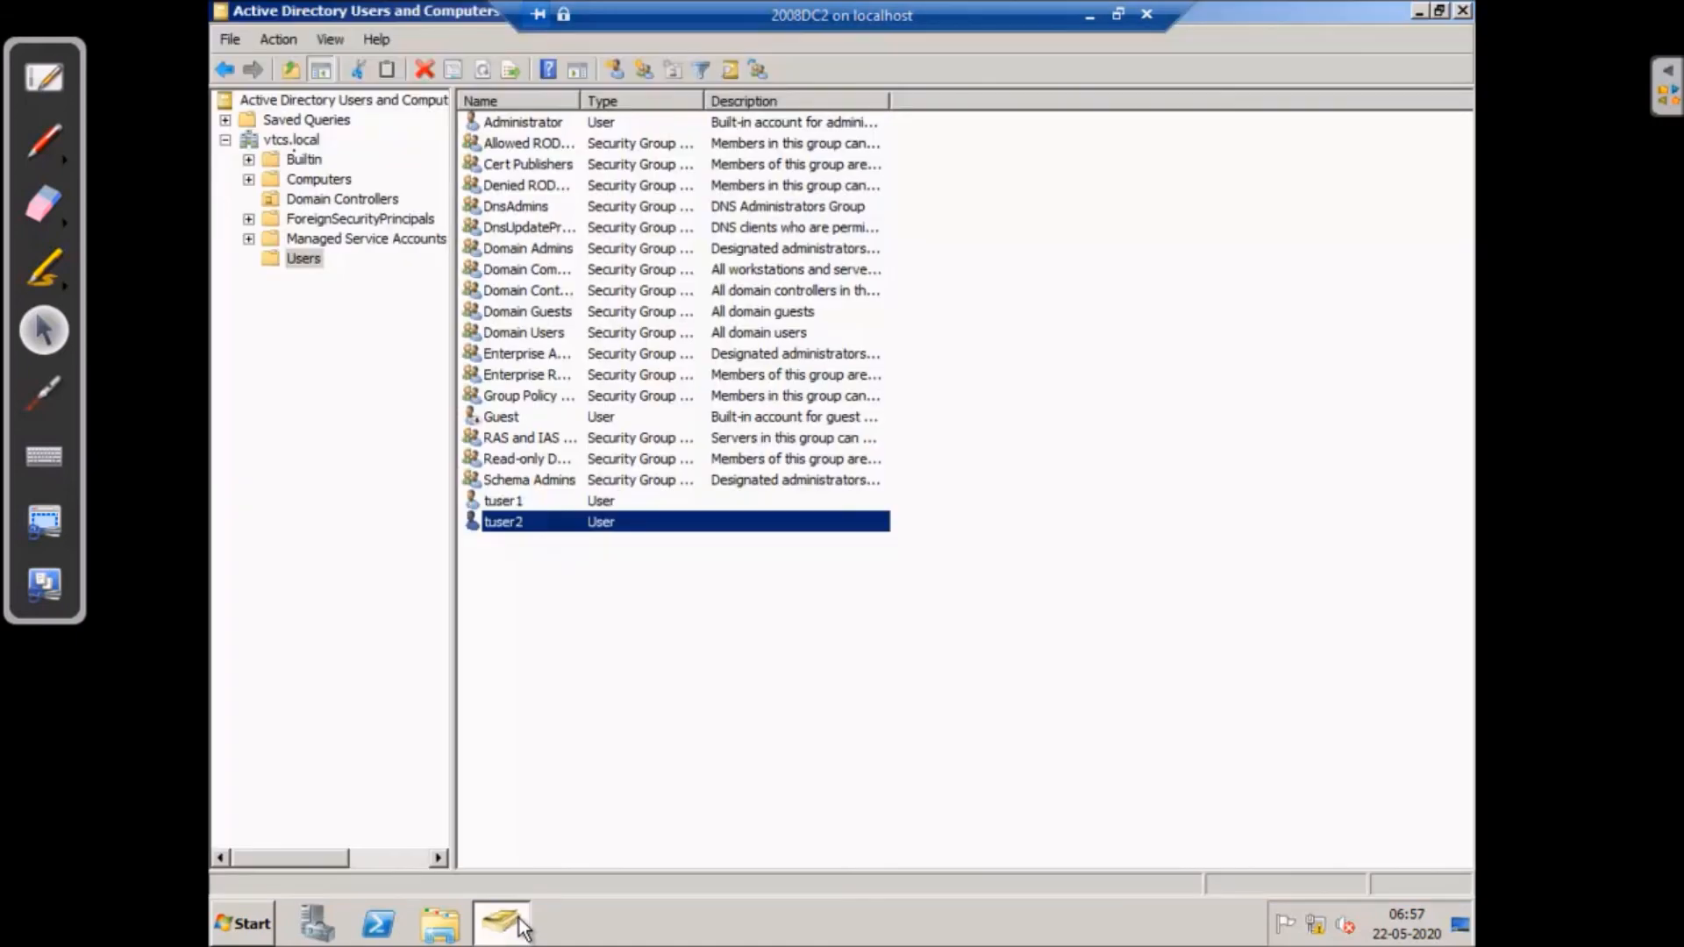
pyautogui.click(523, 501)
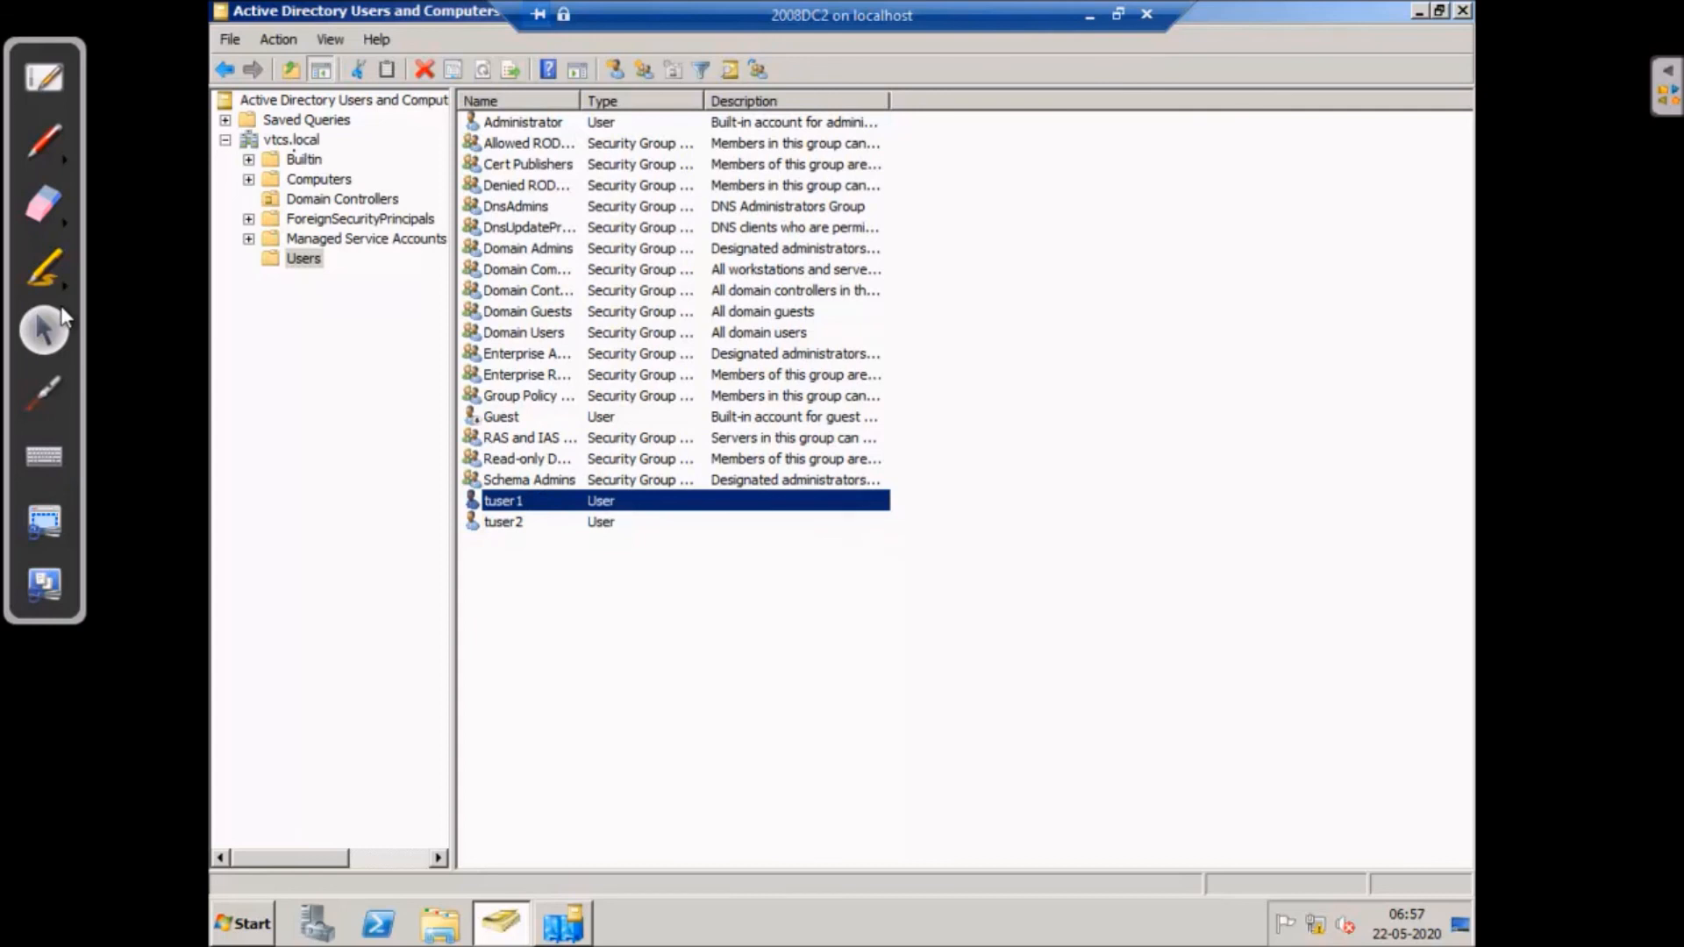
pyautogui.click(519, 524)
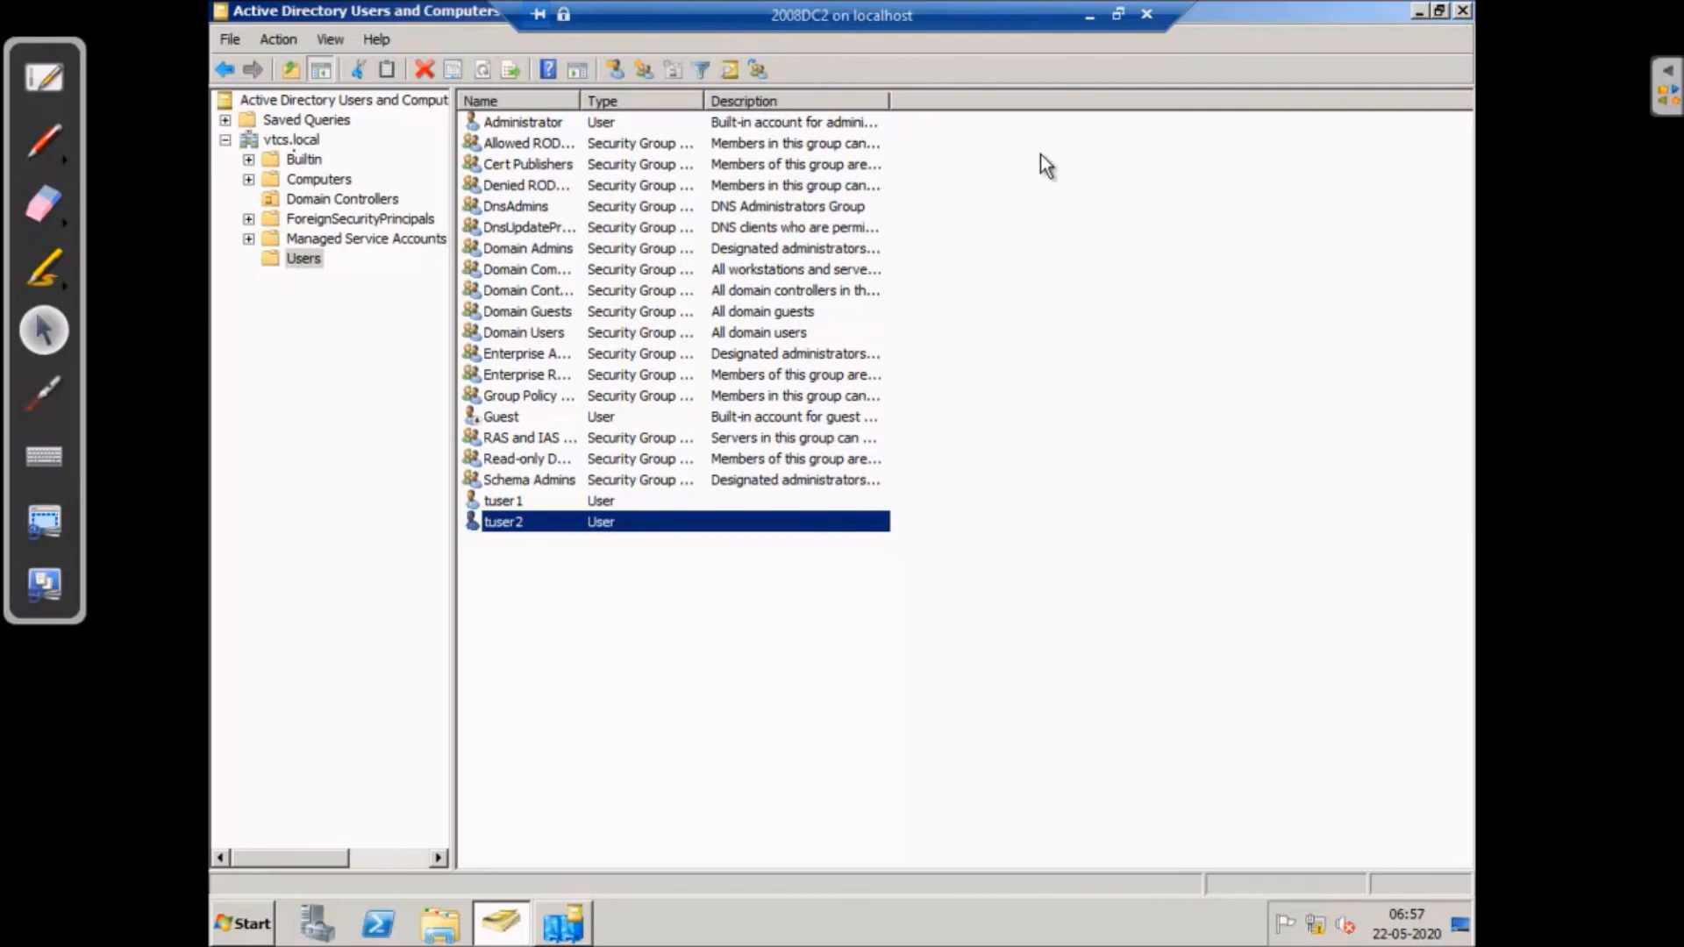
# - Minimize Users and Computers so Sites and Services shows WINSERV2's automatic connection from WINSERV1
pyautogui.click(1418, 10)
pyautogui.click(251, 931)
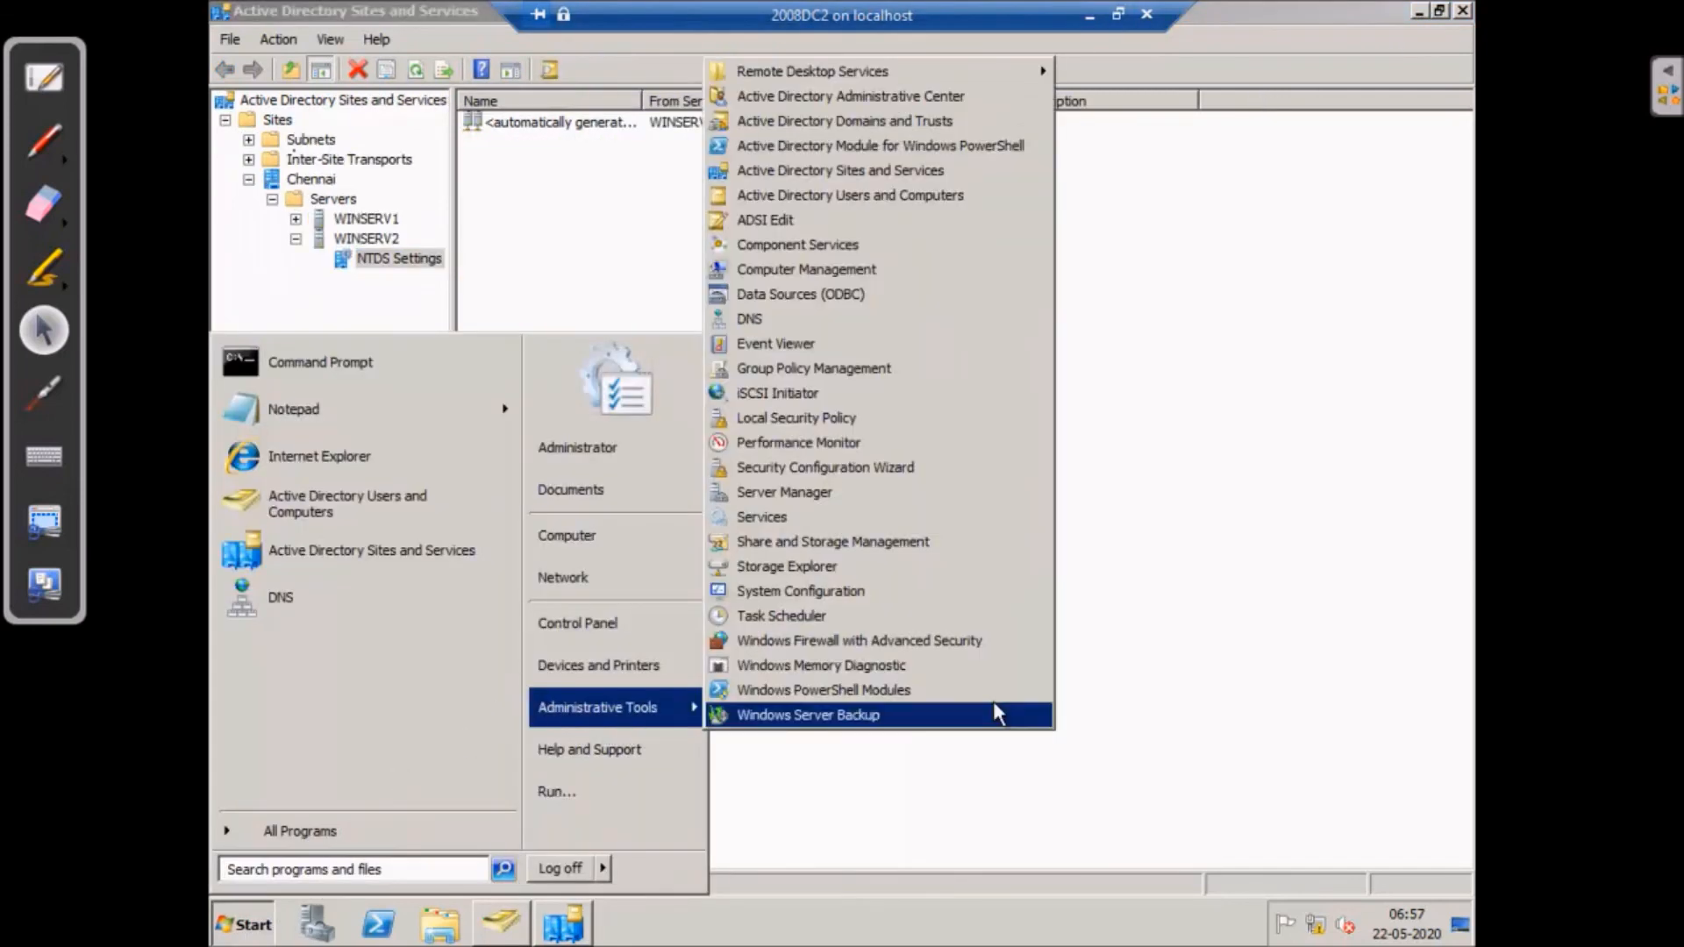
# - Replicate WINSERV1's NTDS Settings connection from WINSERV2 now and confirm it
pyautogui.click(1242, 618)
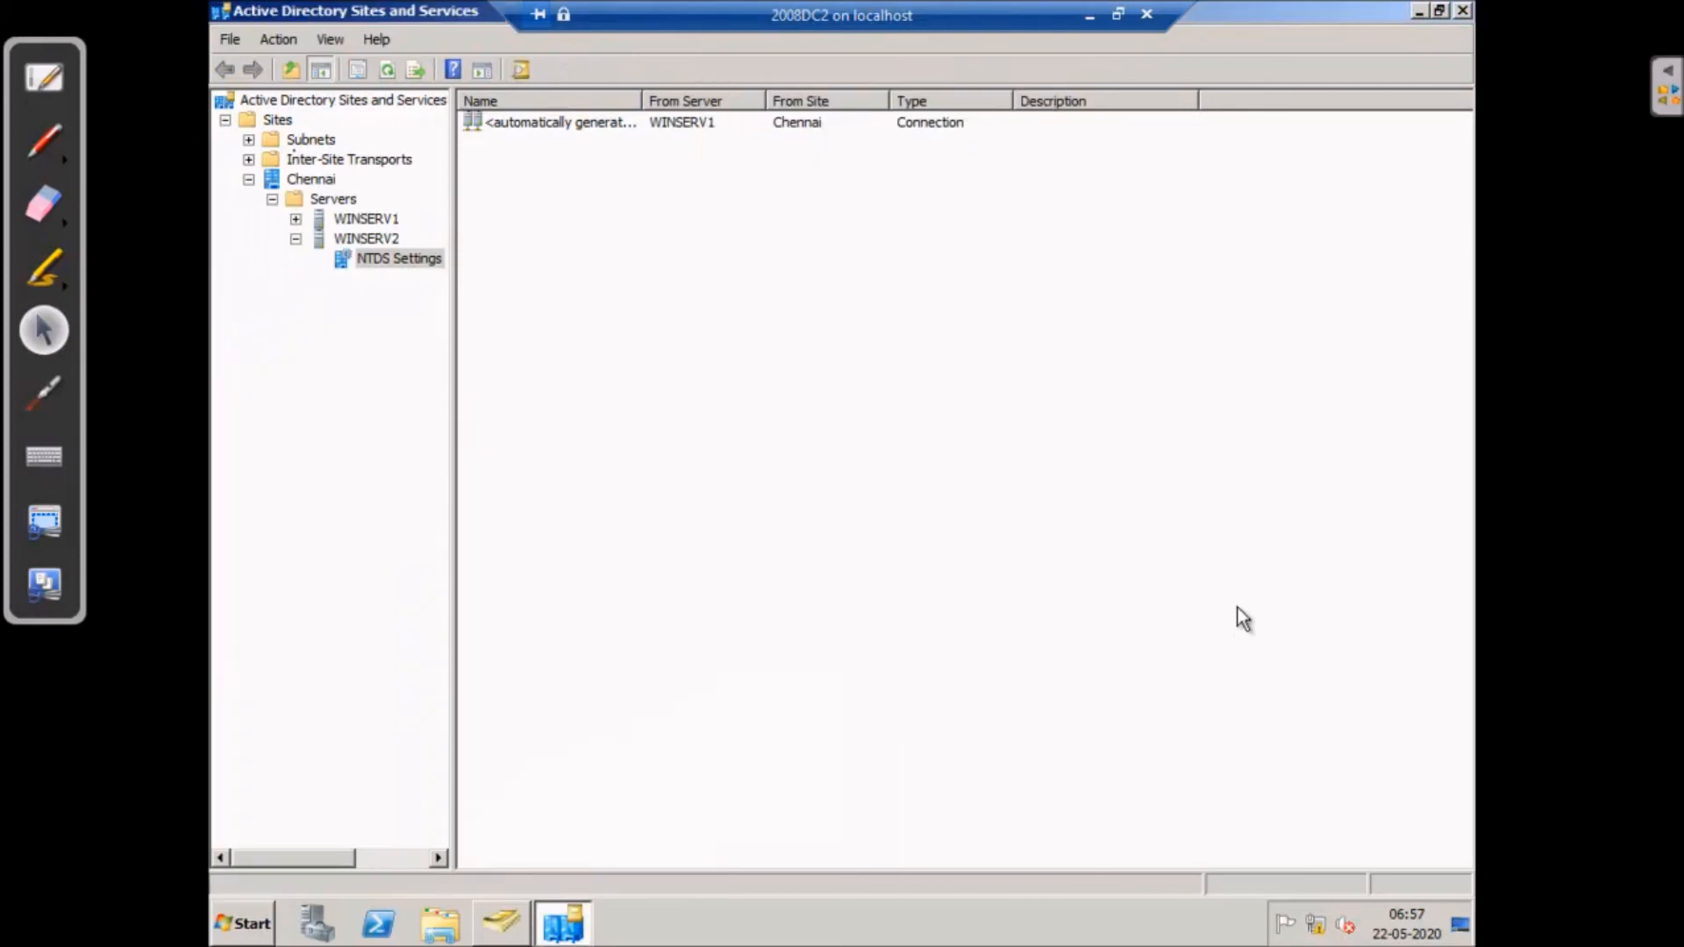
pyautogui.click(295, 218)
pyautogui.click(398, 238)
pyautogui.click(570, 121)
pyautogui.rightClick(571, 121)
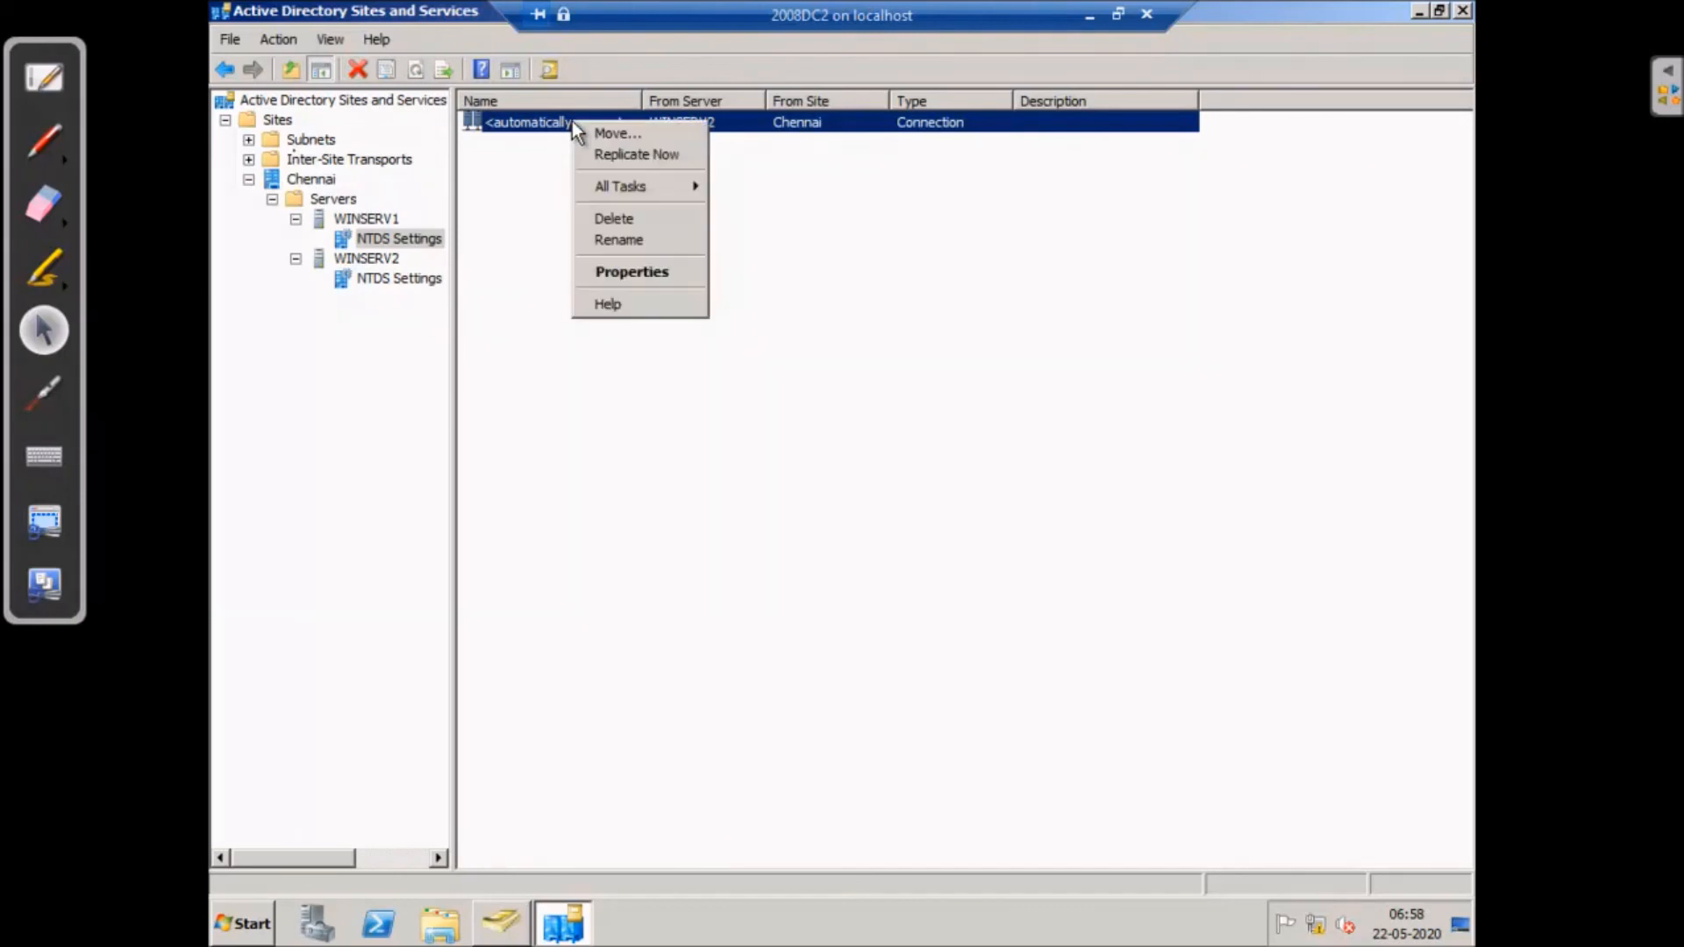
pyautogui.click(638, 155)
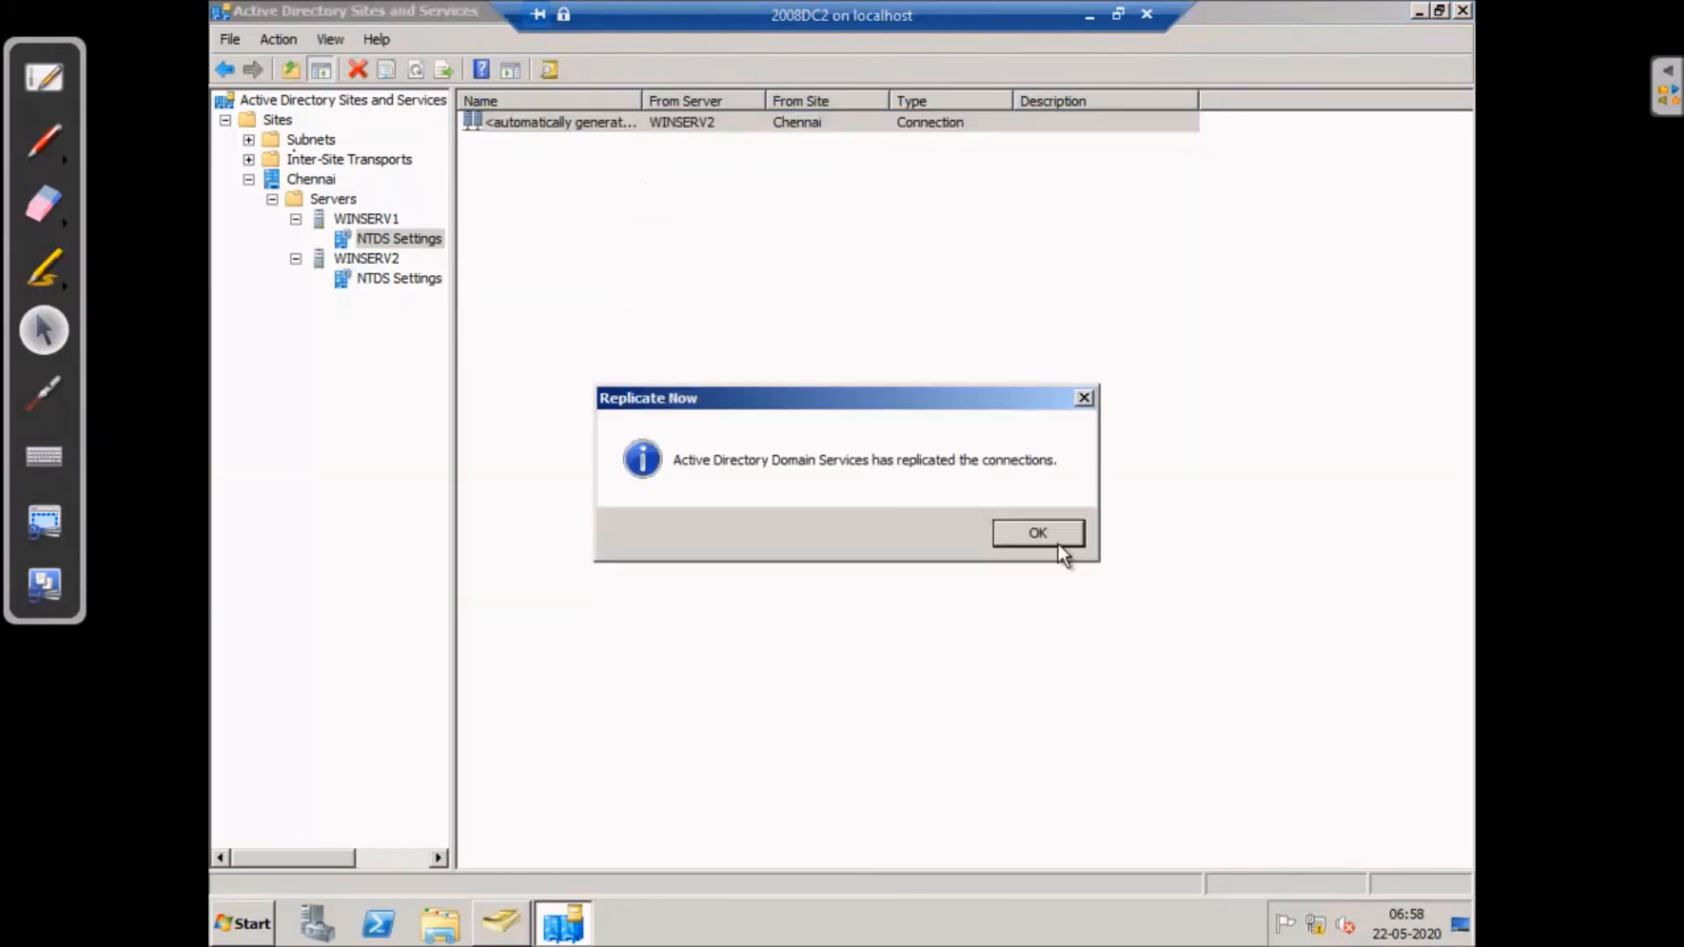
pyautogui.click(1059, 534)
# - Replicate WINSERV2's connection from WINSERV1, then collapse Chennai and close Sites and Services
pyautogui.click(397, 277)
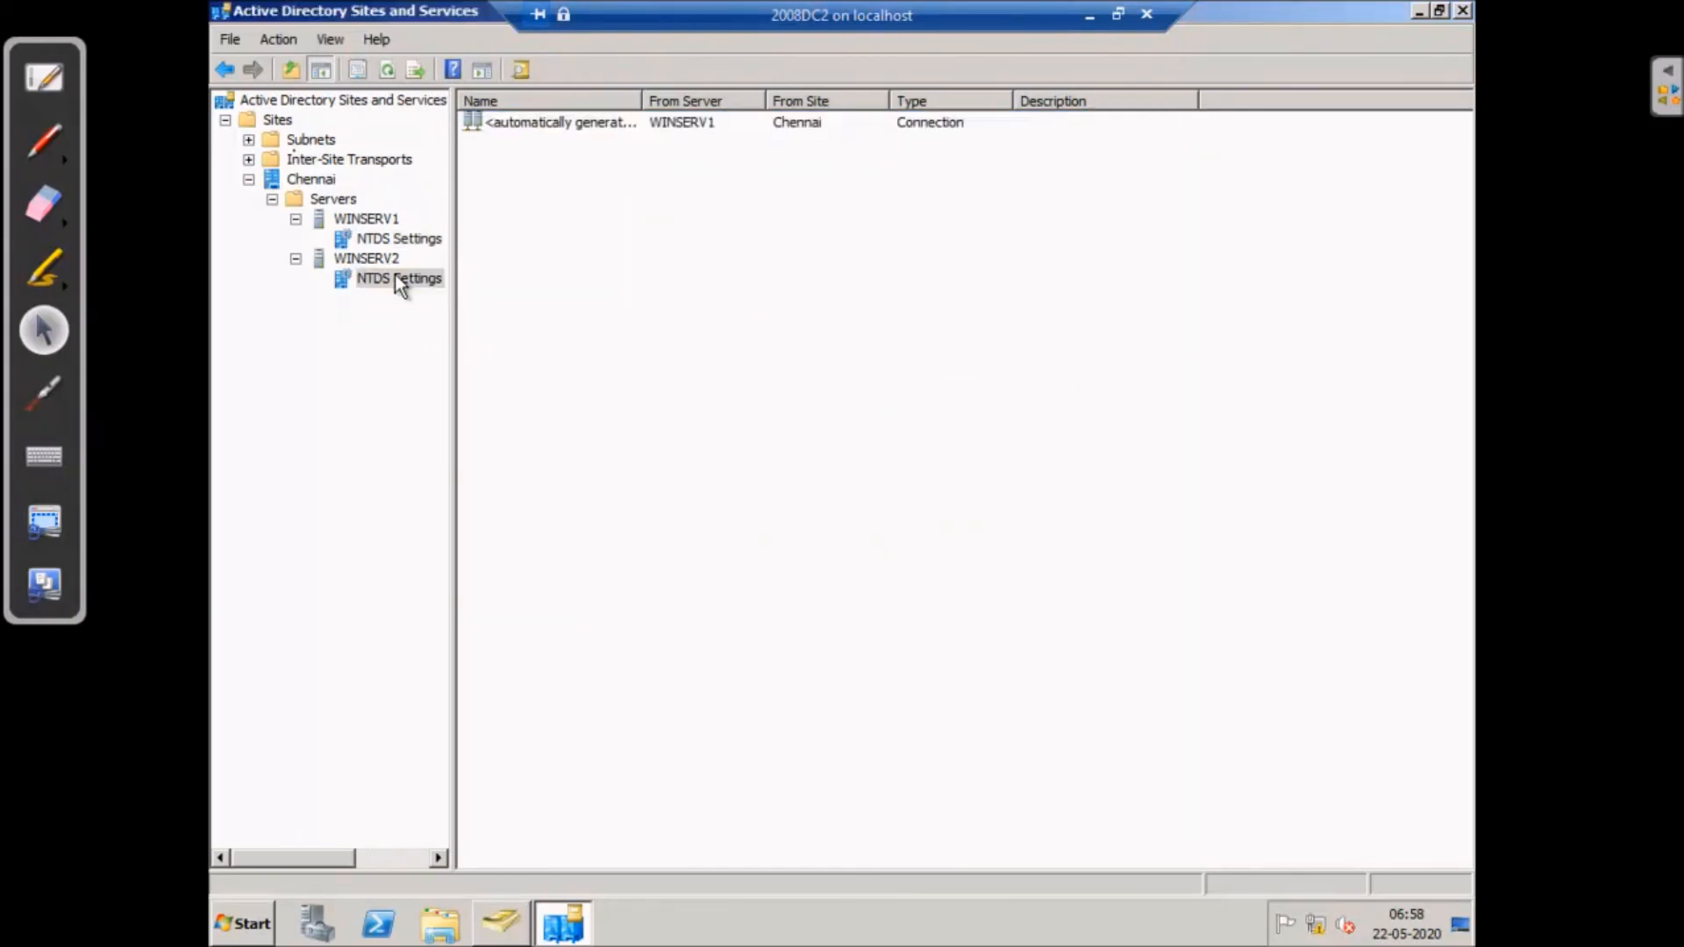
pyautogui.click(532, 124)
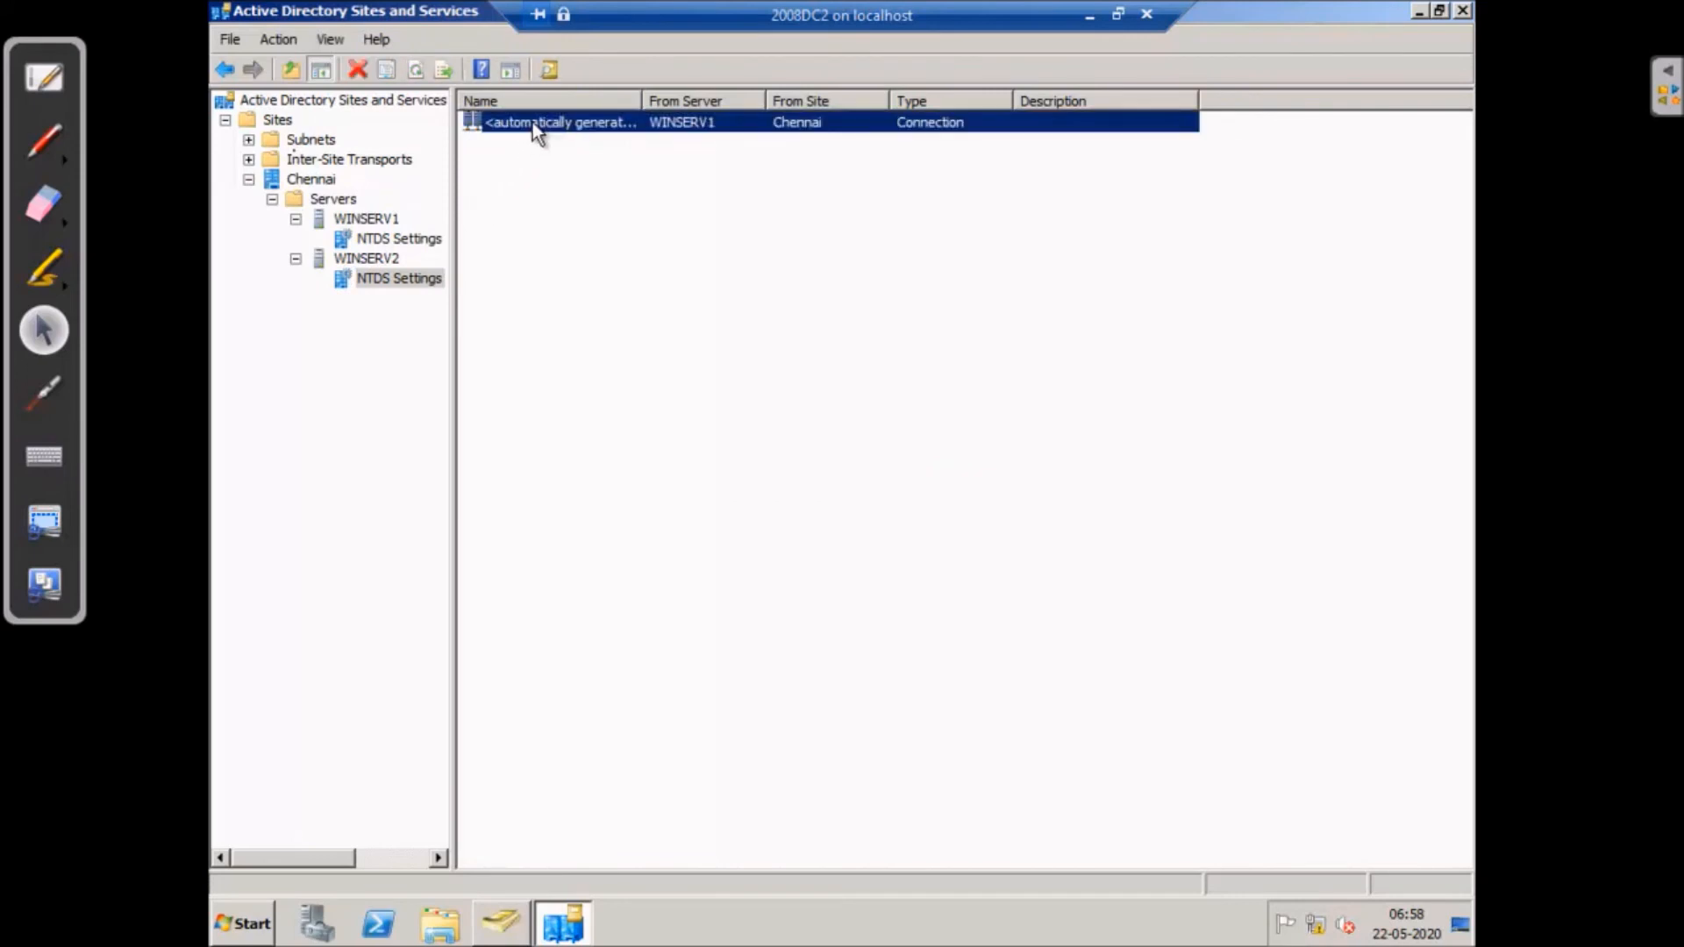
pyautogui.rightClick(532, 123)
pyautogui.click(583, 156)
pyautogui.click(1056, 532)
pyautogui.click(316, 181)
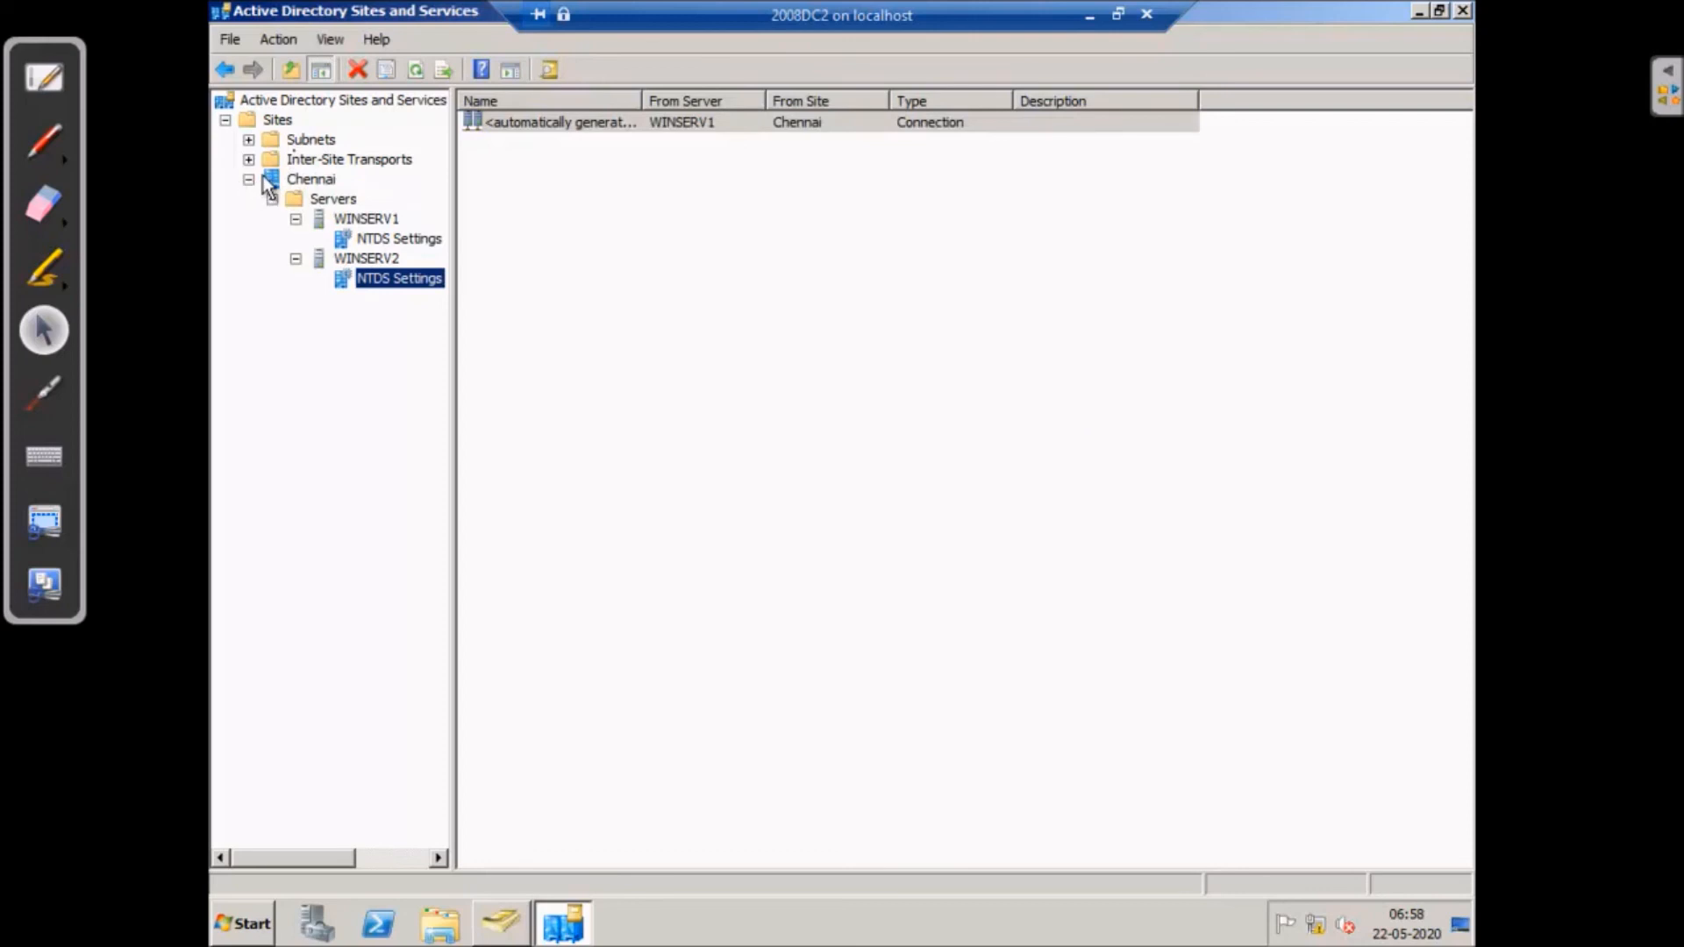
pyautogui.click(249, 179)
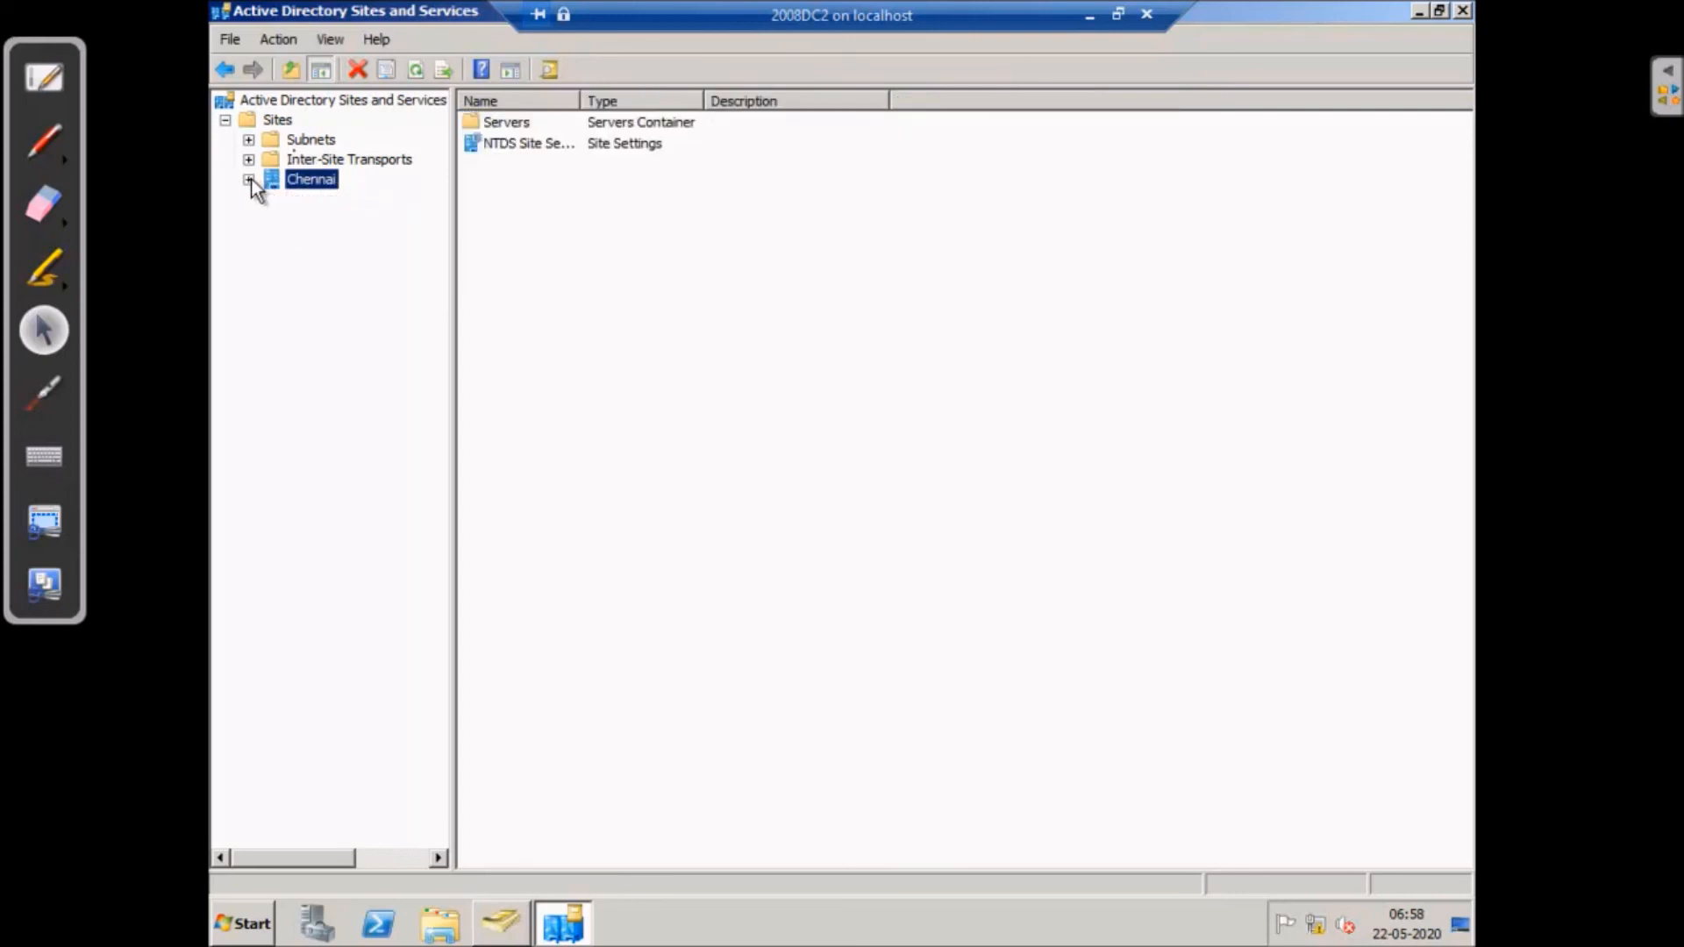
pyautogui.click(1461, 10)
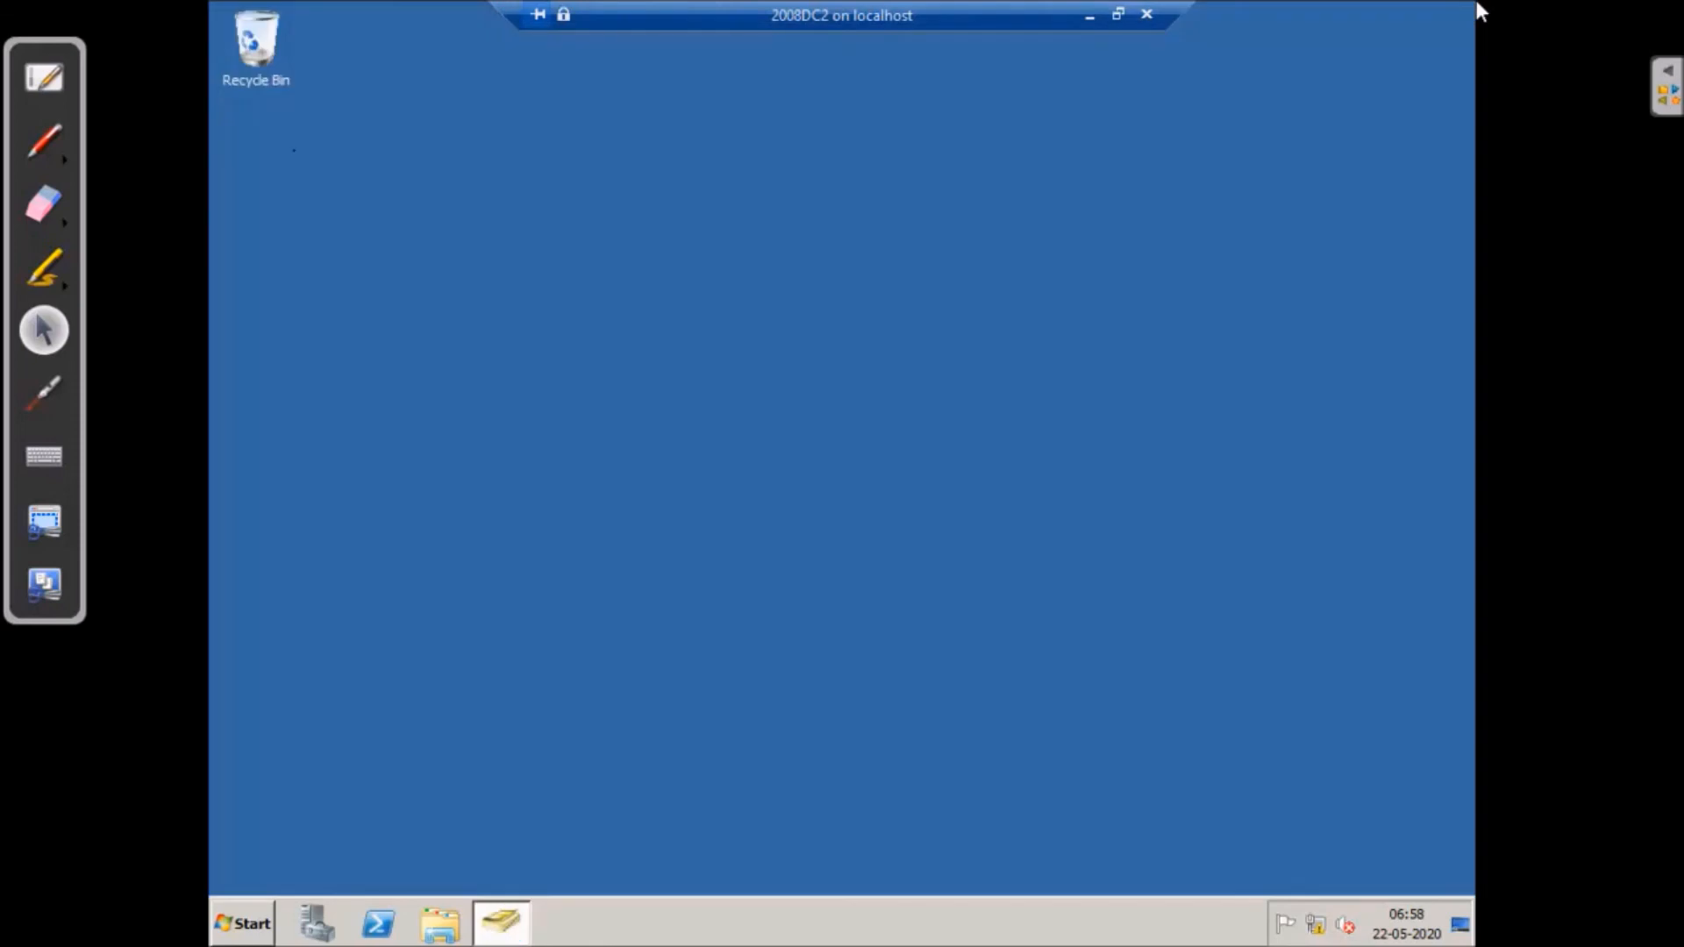
# - Launch DNS Manager and expand the vtcs.local forward lookup zone
pyautogui.click(246, 929)
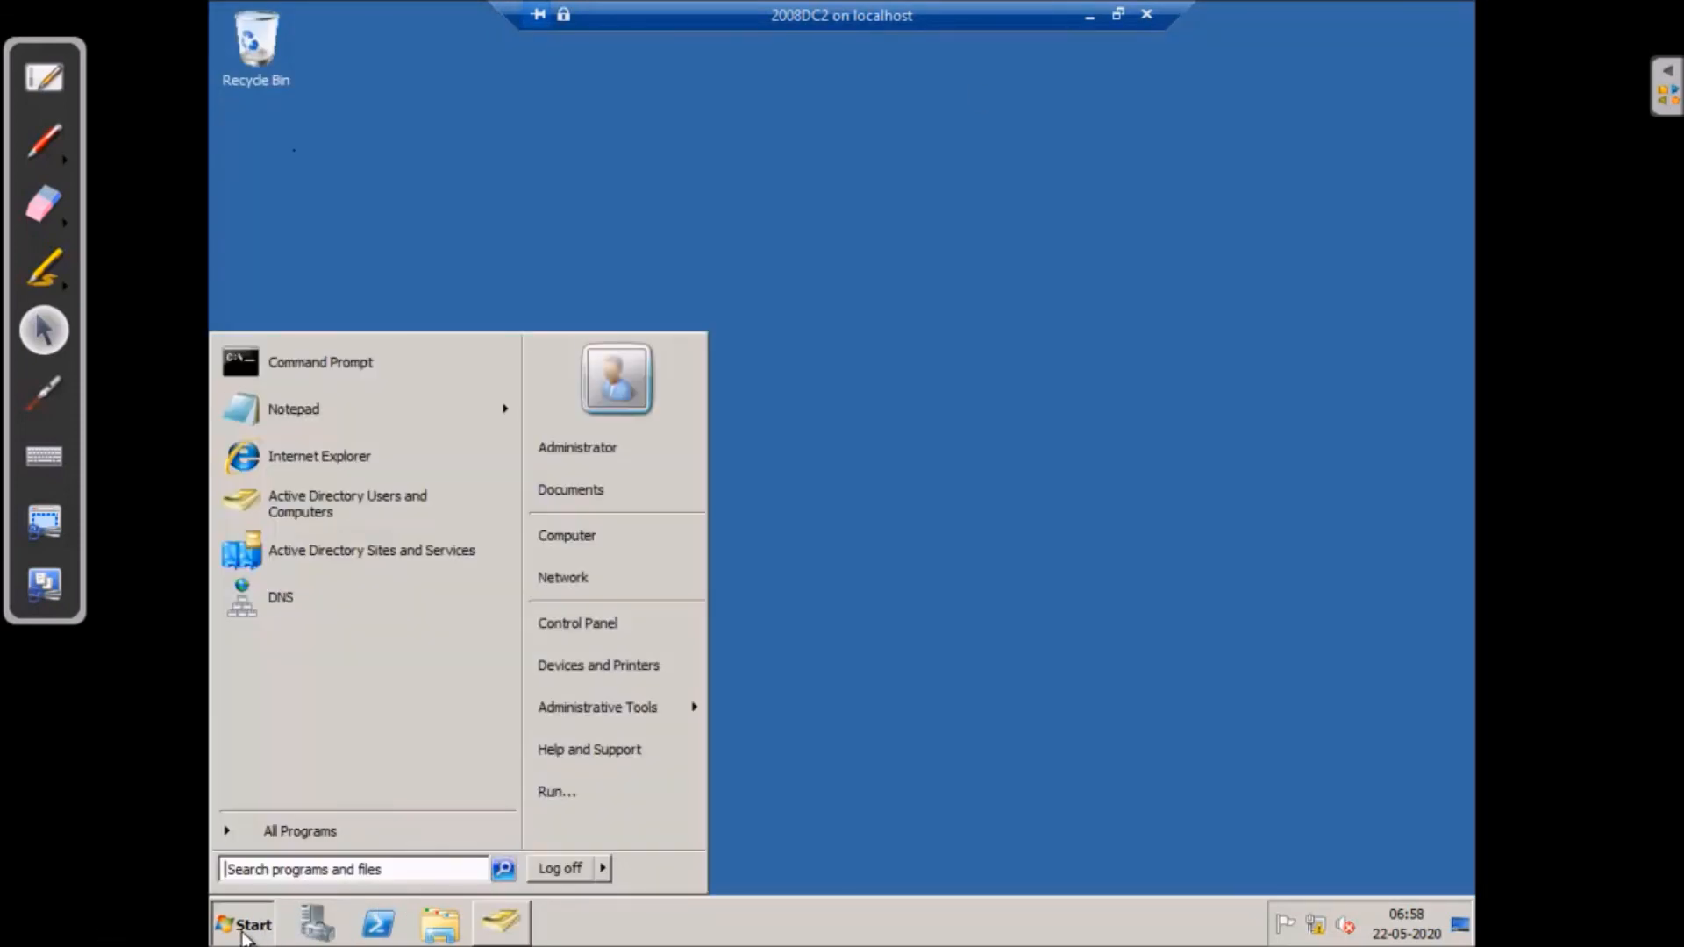
pyautogui.moveTo(624, 723)
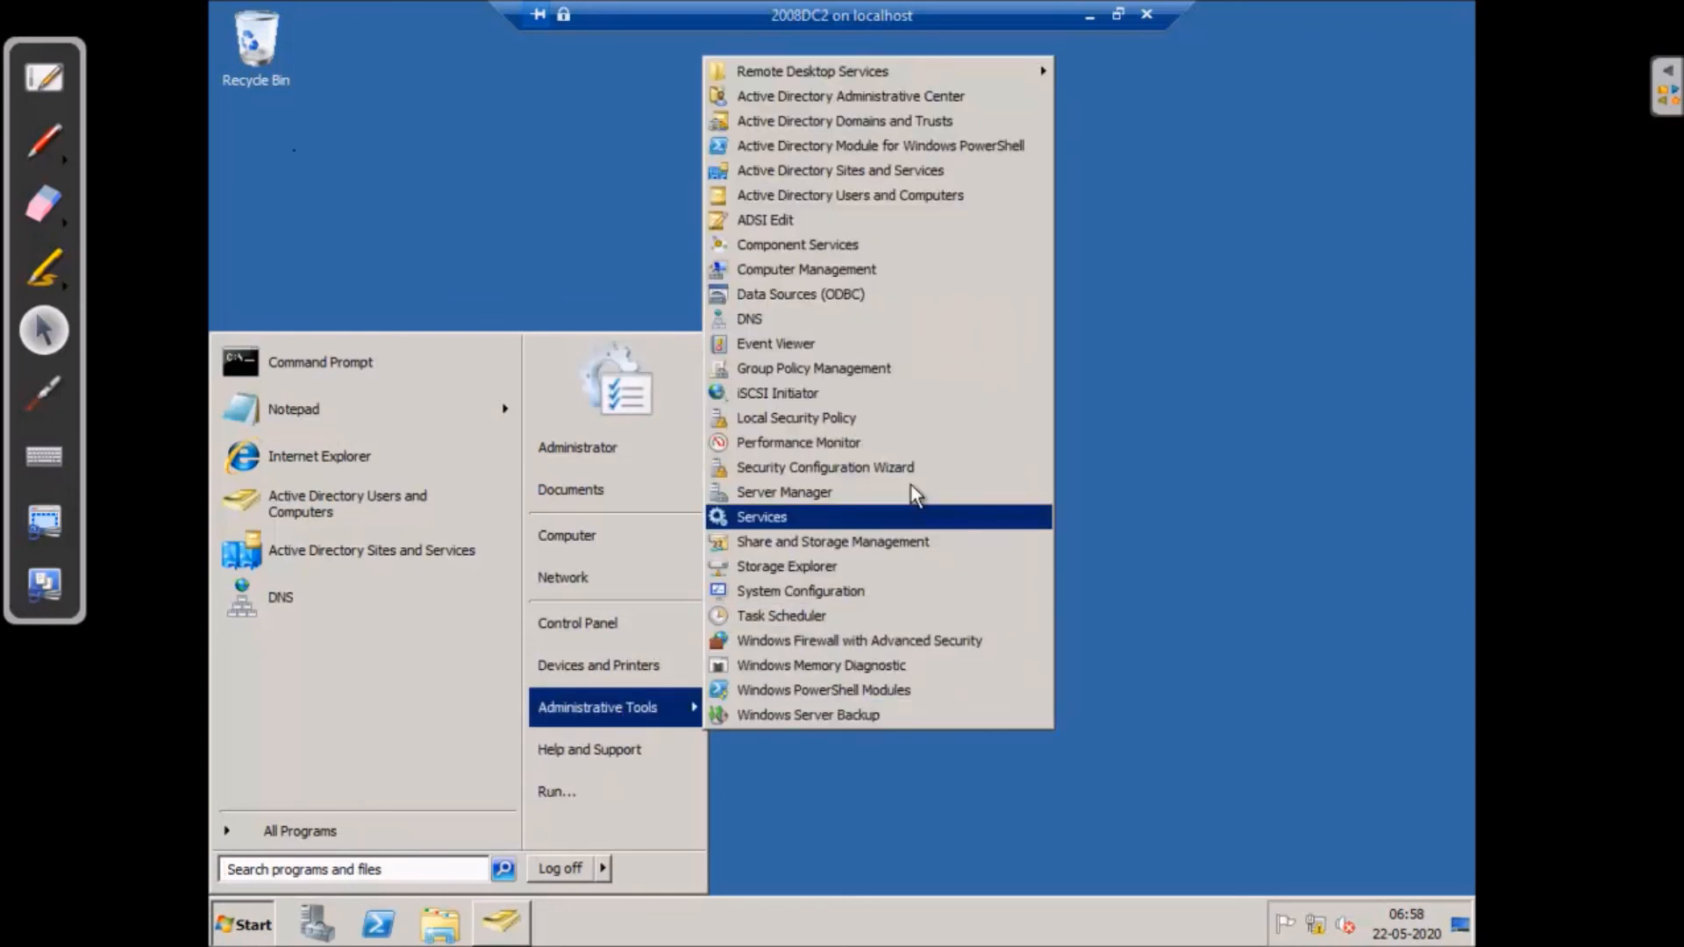
pyautogui.click(835, 318)
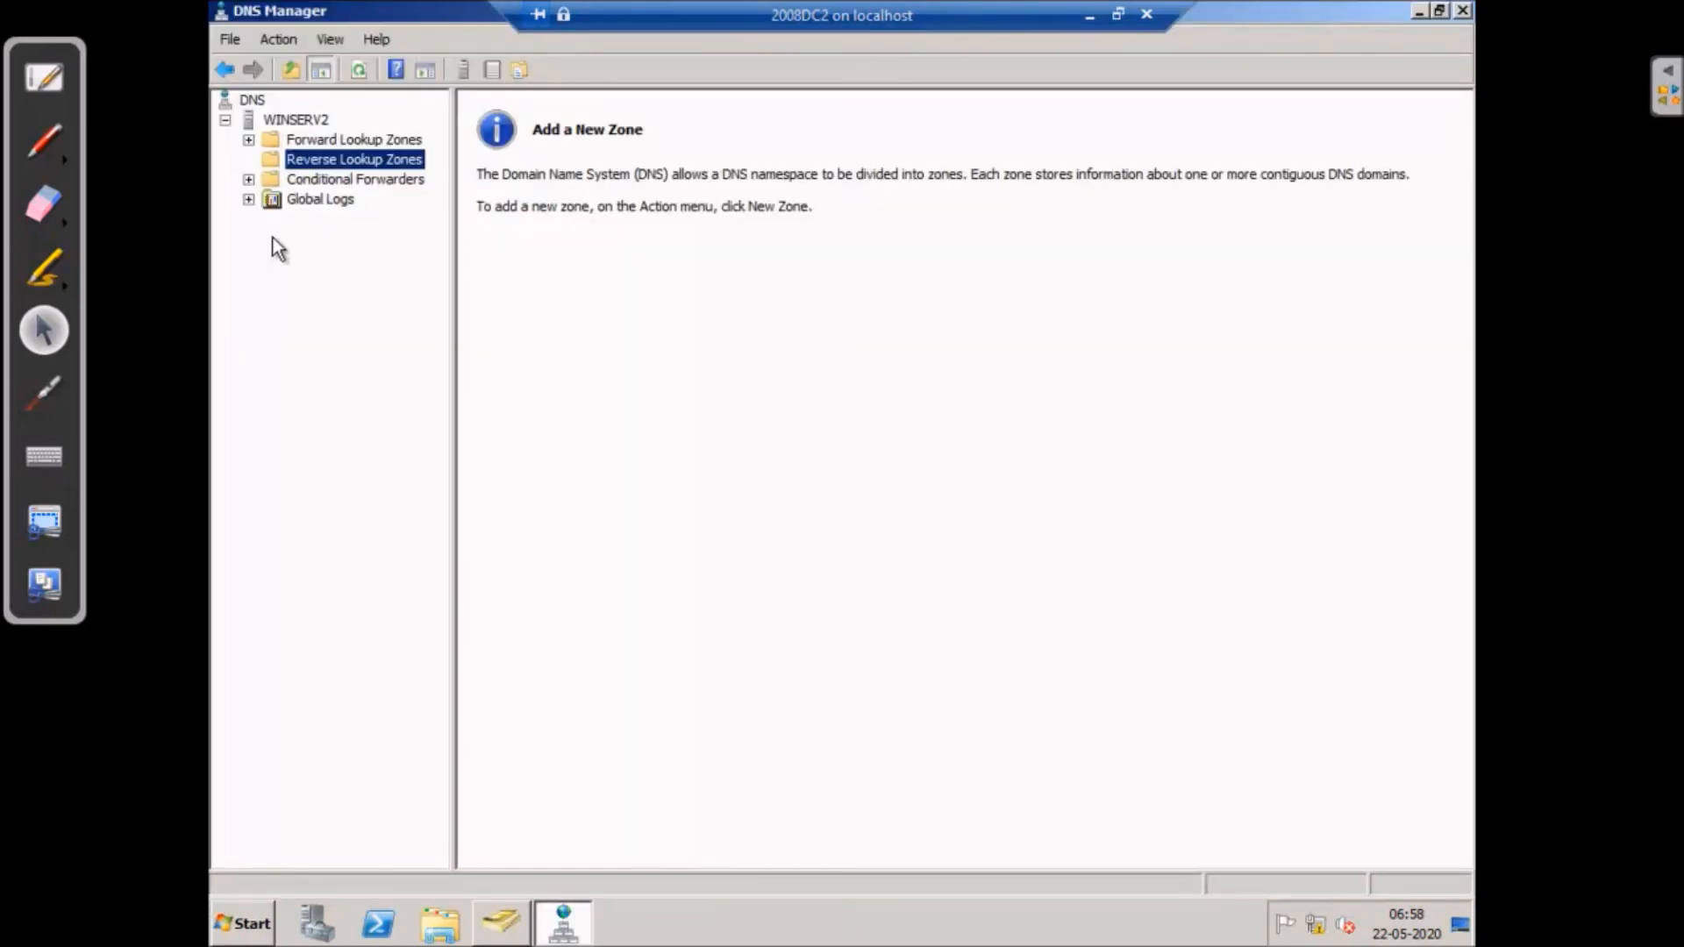
pyautogui.doubleClick(263, 140)
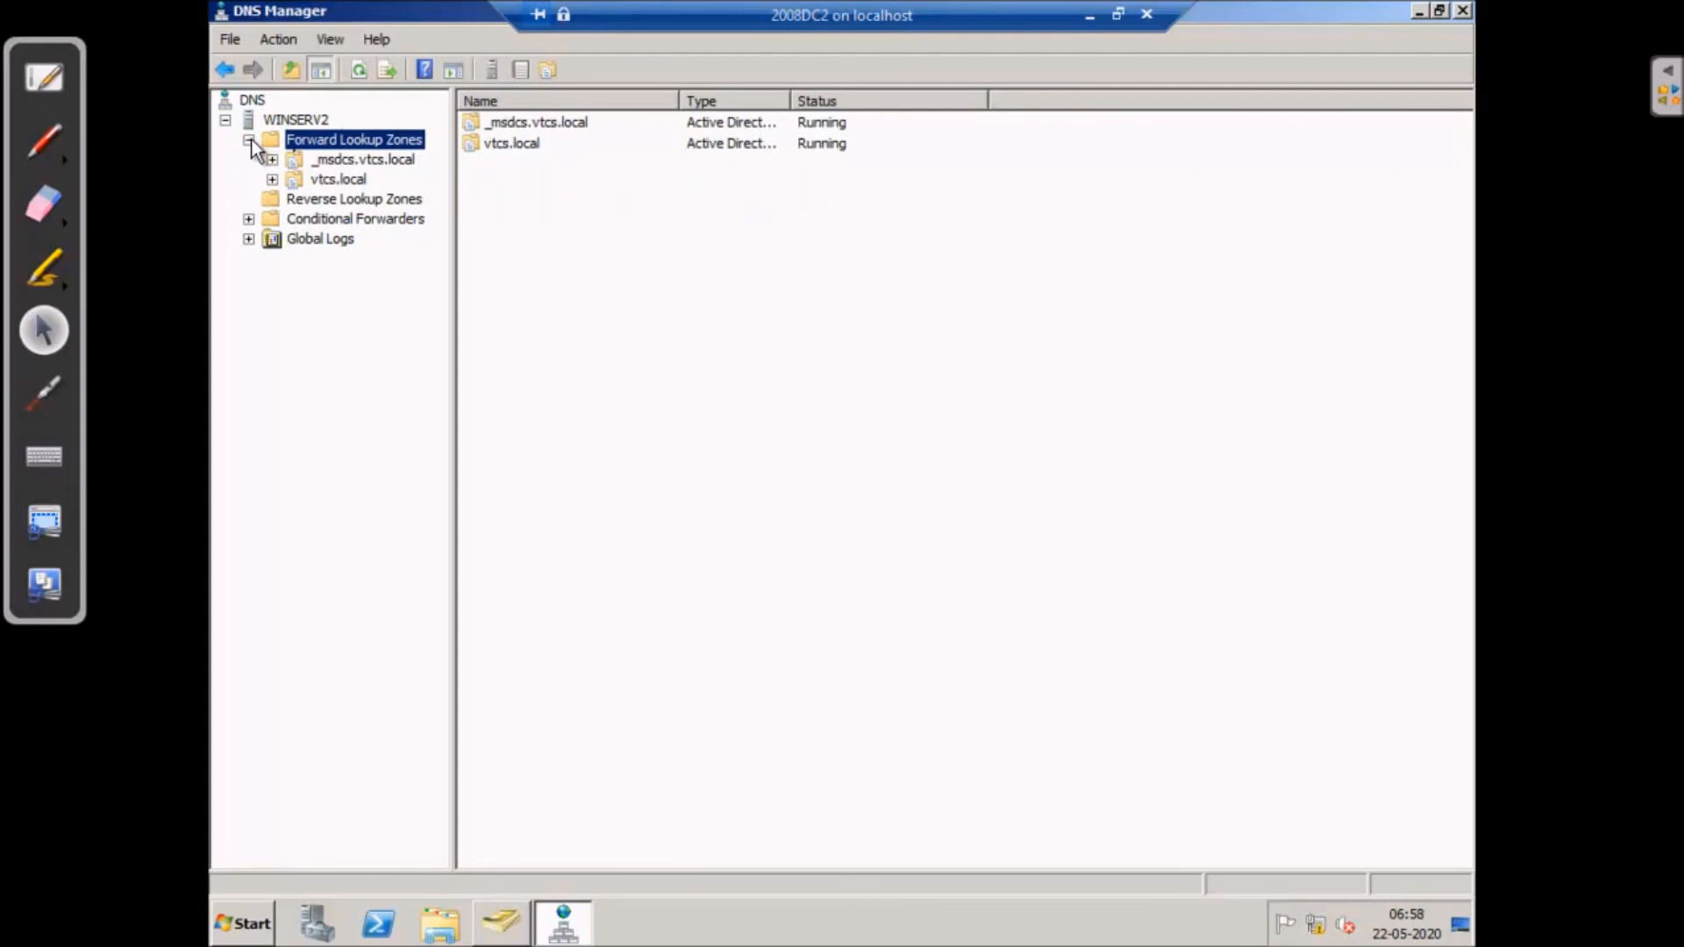
pyautogui.click(349, 180)
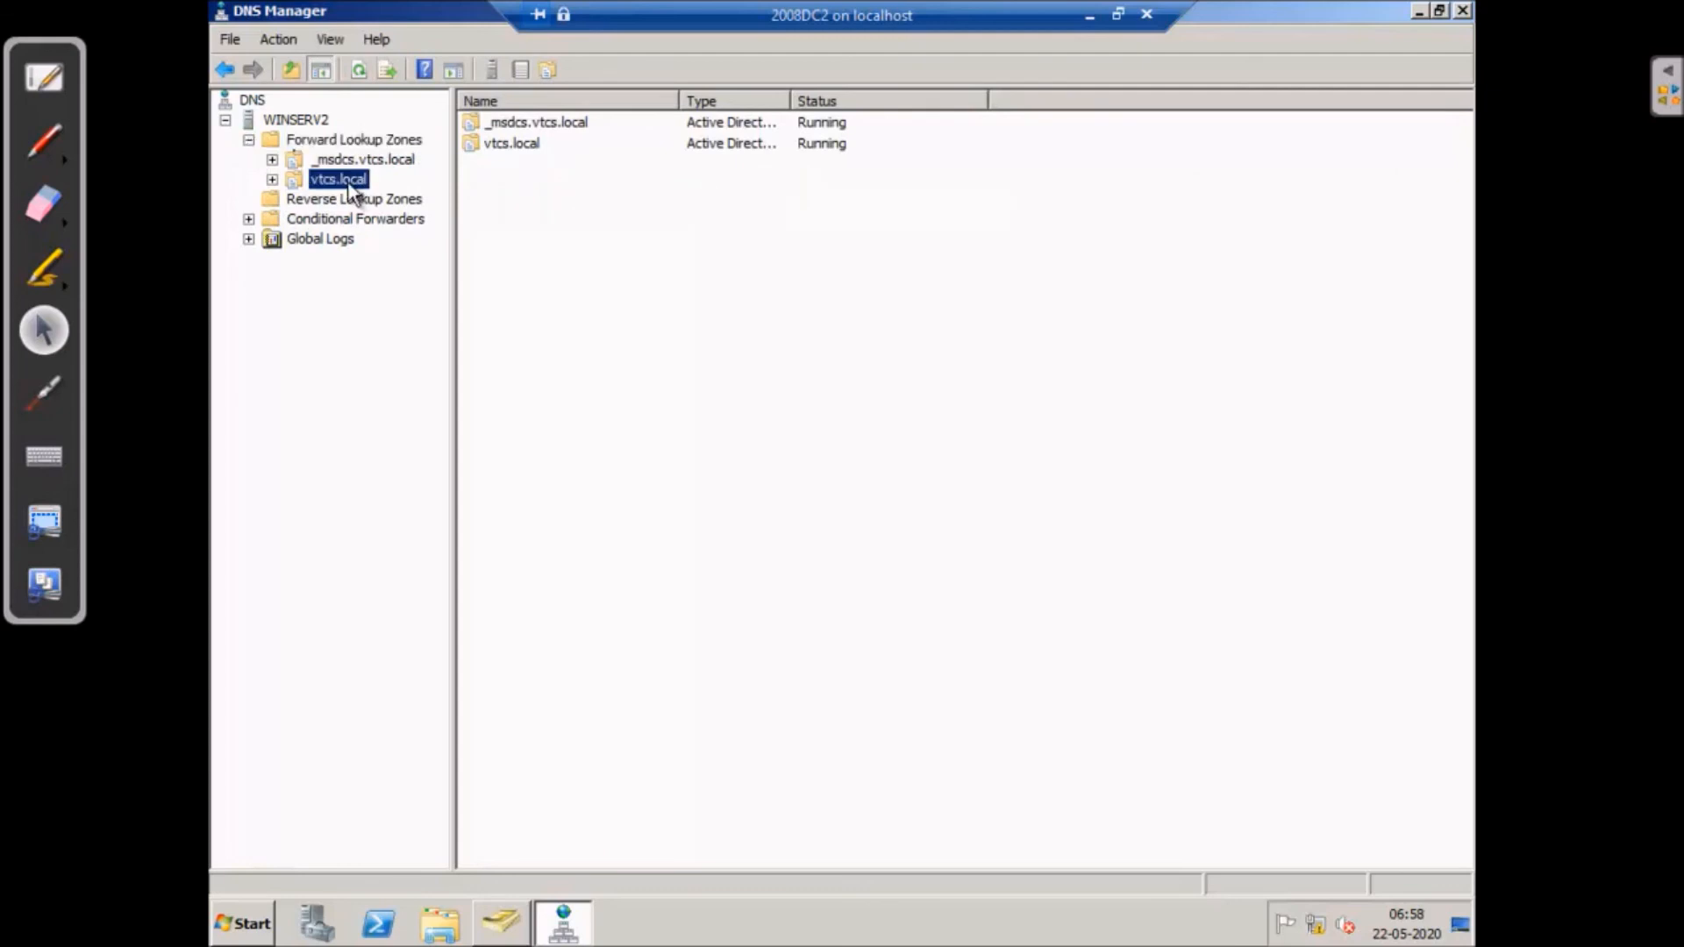
pyautogui.click(271, 179)
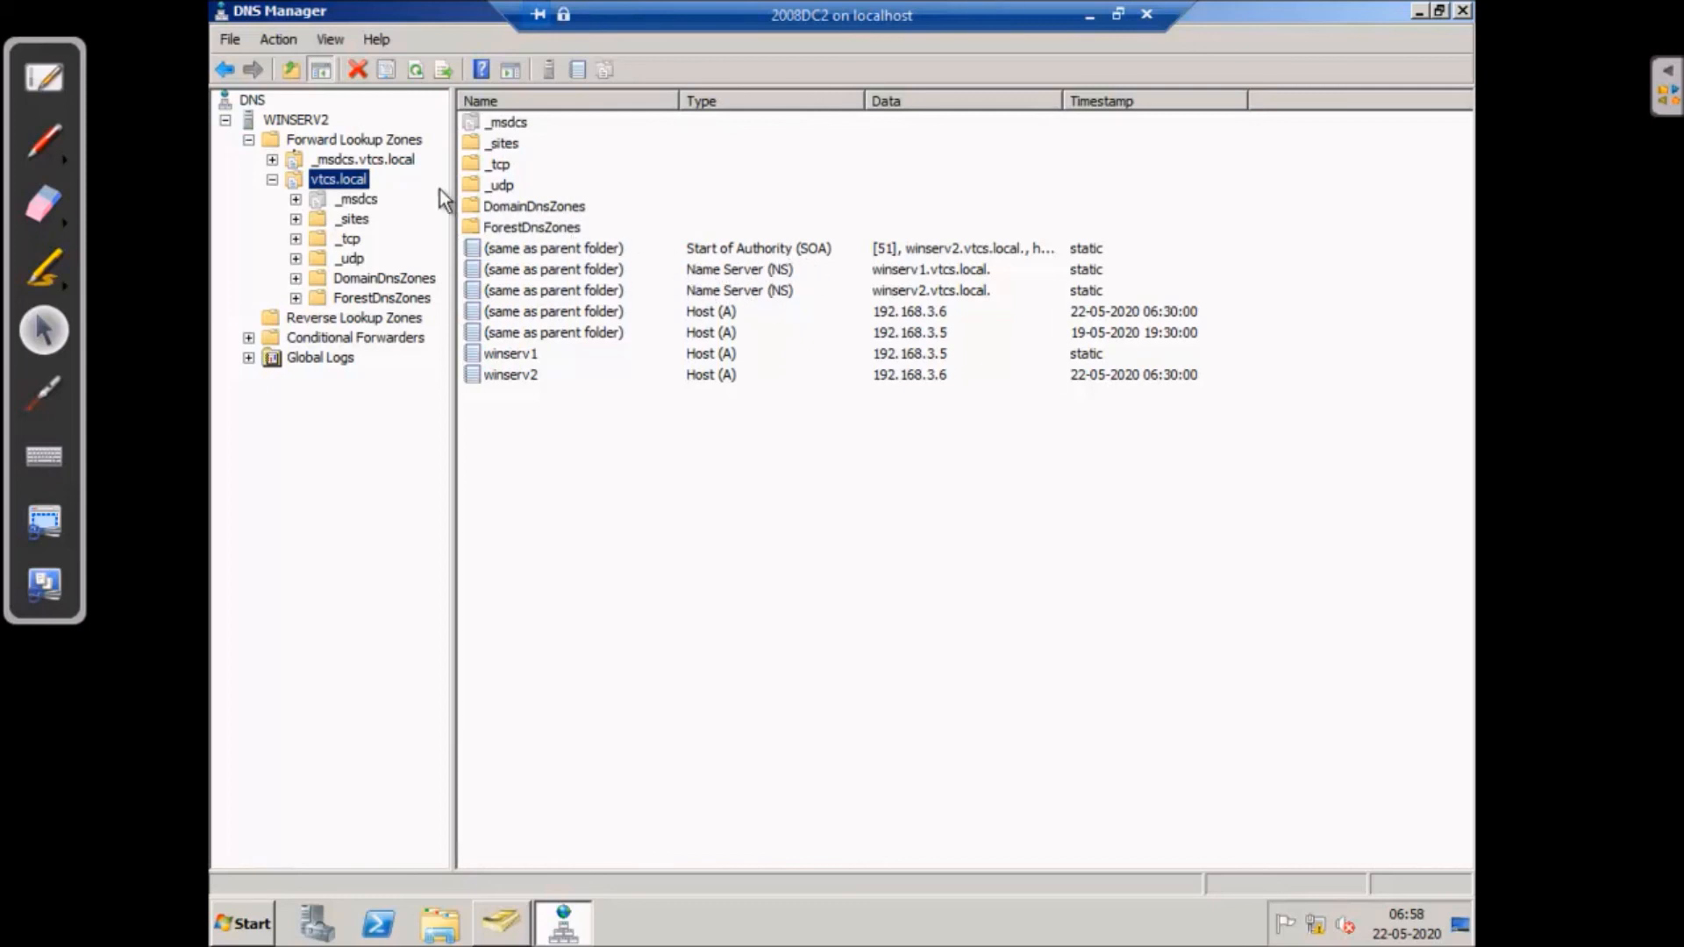
# - Show the SRV records in the _tcp folder under _sites > Chennai
pyautogui.click(295, 220)
pyautogui.click(361, 239)
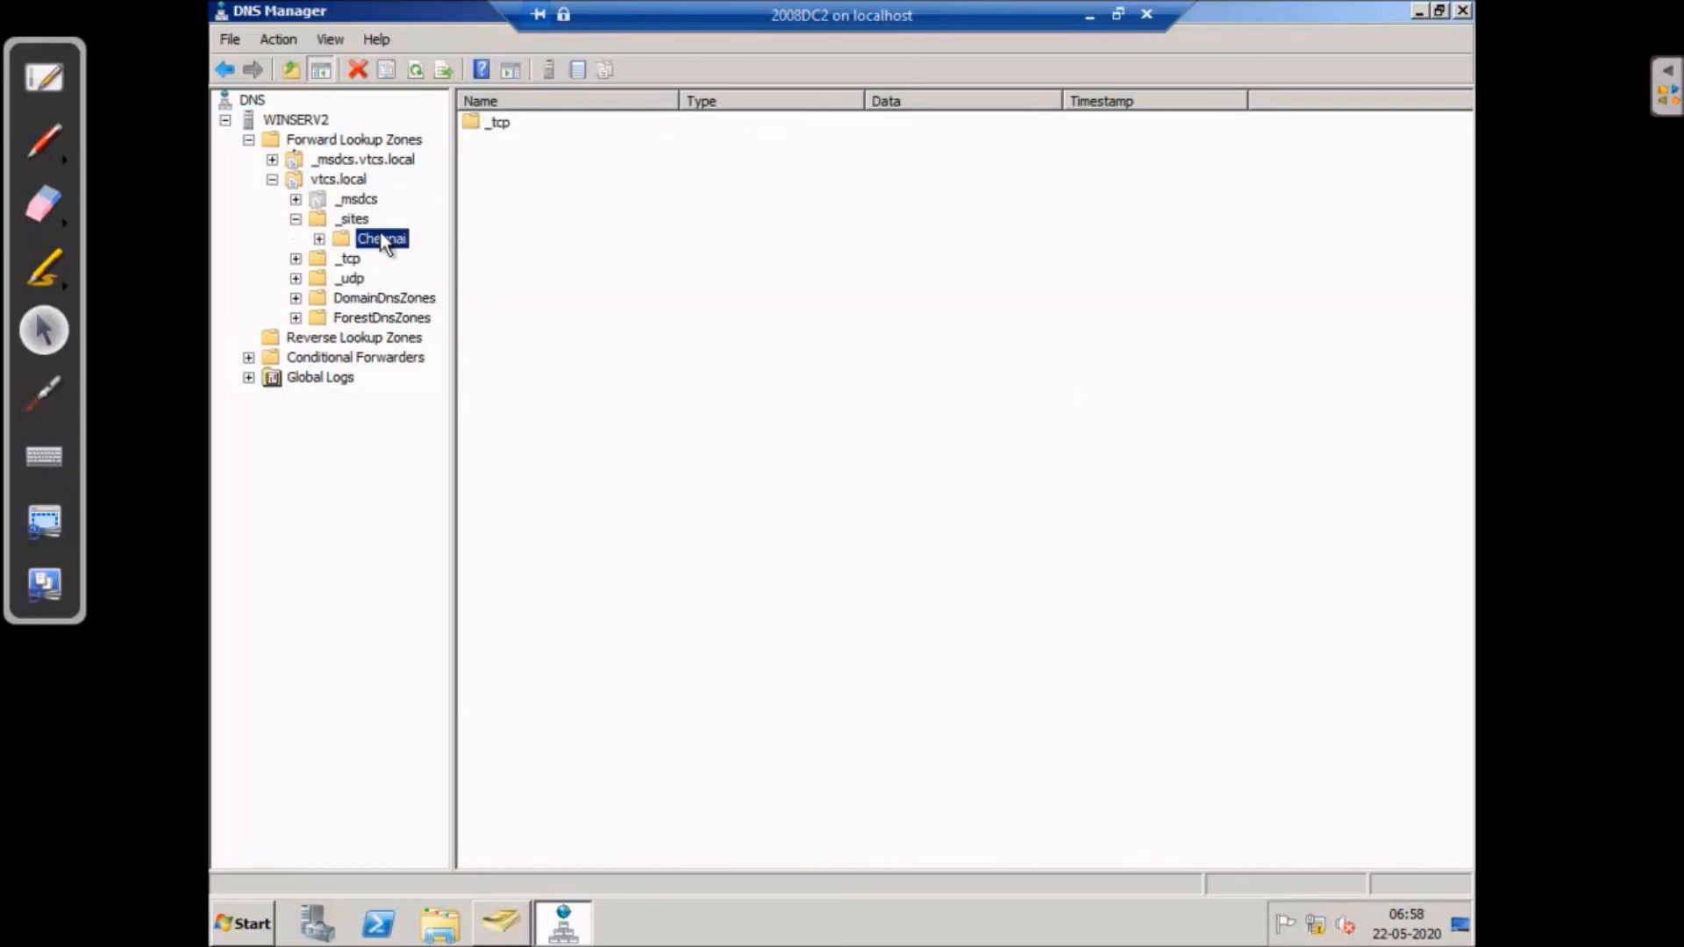
pyautogui.click(318, 240)
pyautogui.click(401, 259)
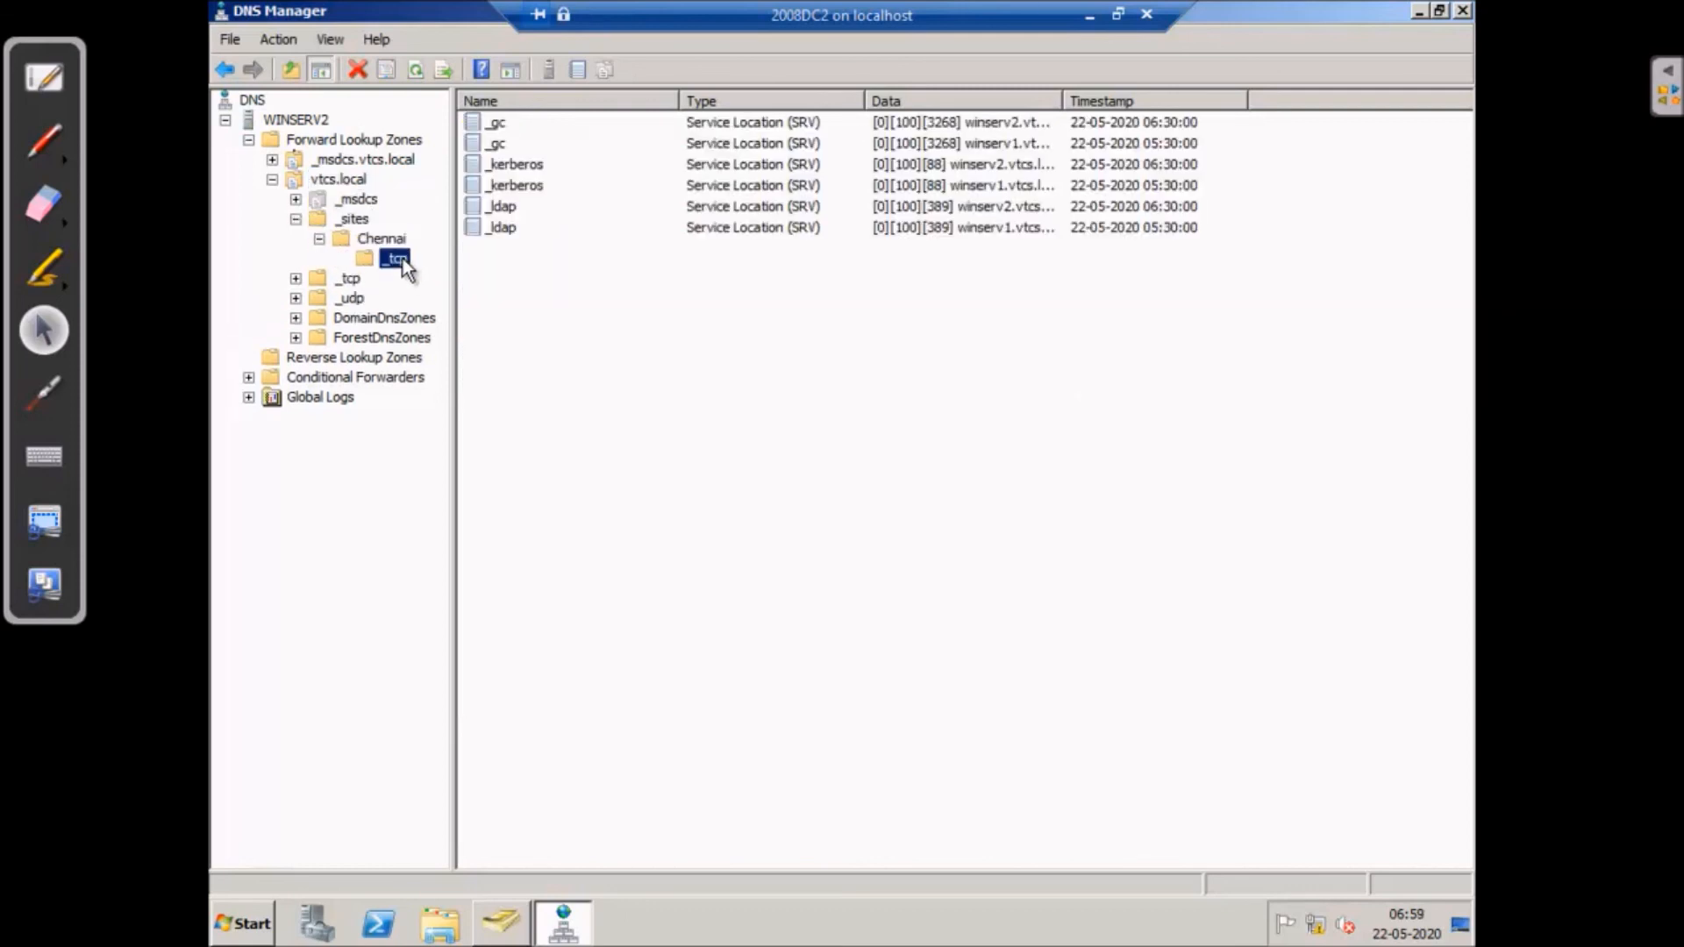
# - Compare the _kerberos, _ldap and _gc SRV records for winserv1 and winserv2
pyautogui.click(520, 162)
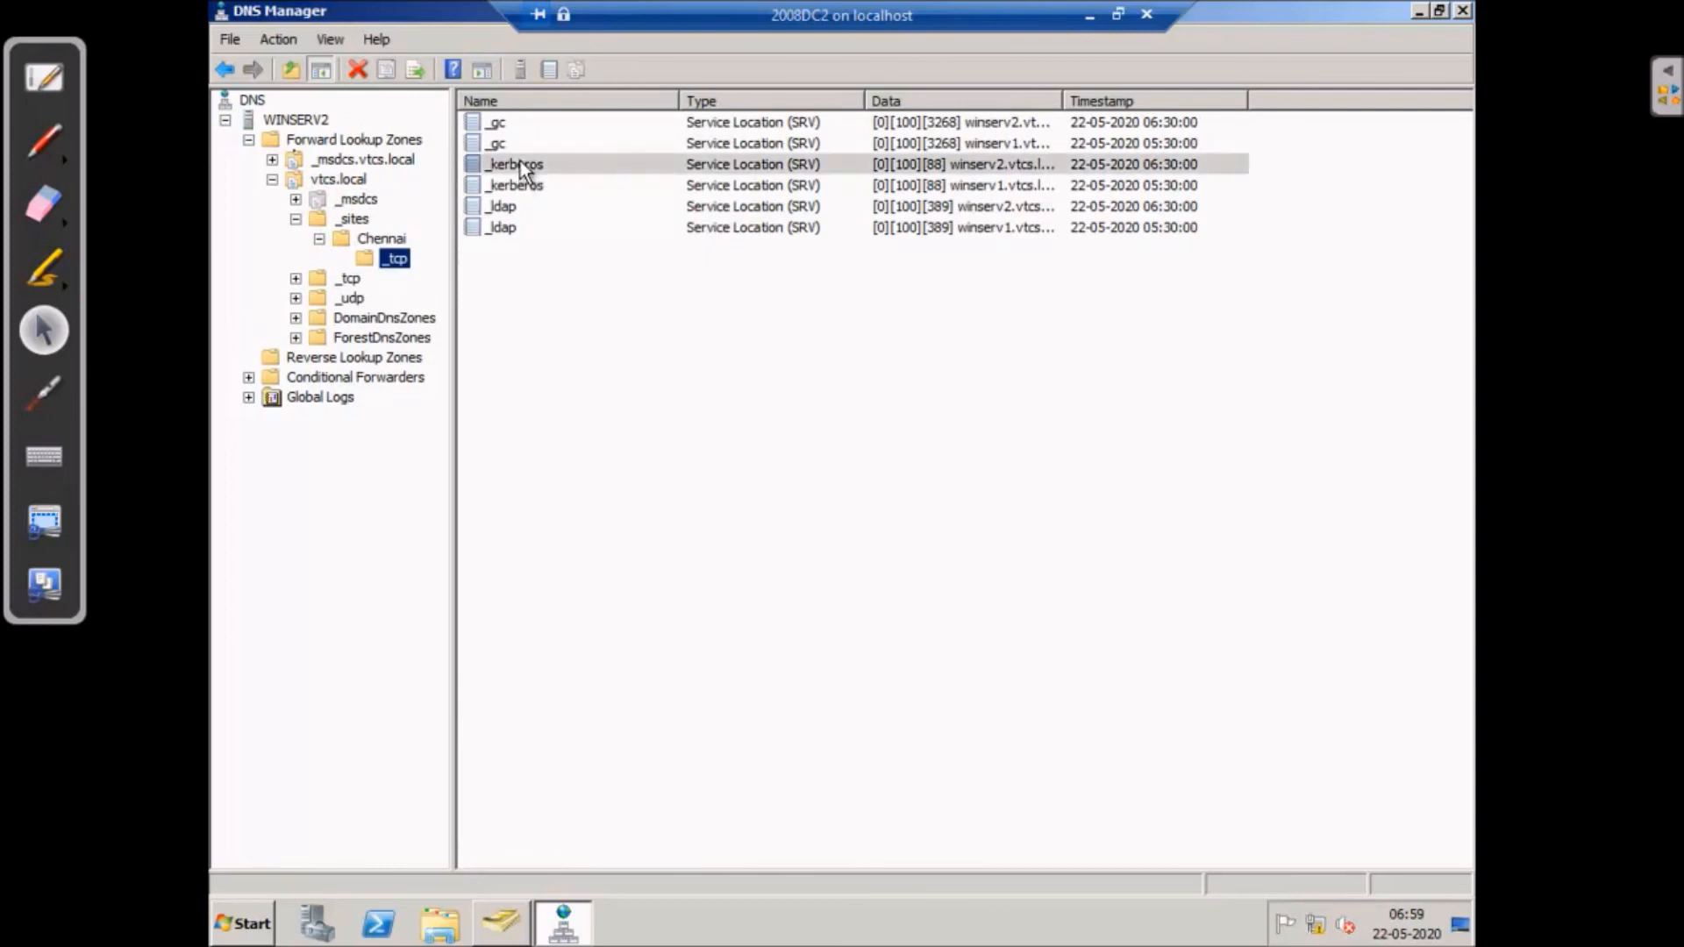
pyautogui.click(528, 187)
pyautogui.click(526, 166)
pyautogui.click(529, 187)
pyautogui.click(503, 206)
pyautogui.click(506, 227)
pyautogui.click(509, 207)
pyautogui.click(501, 124)
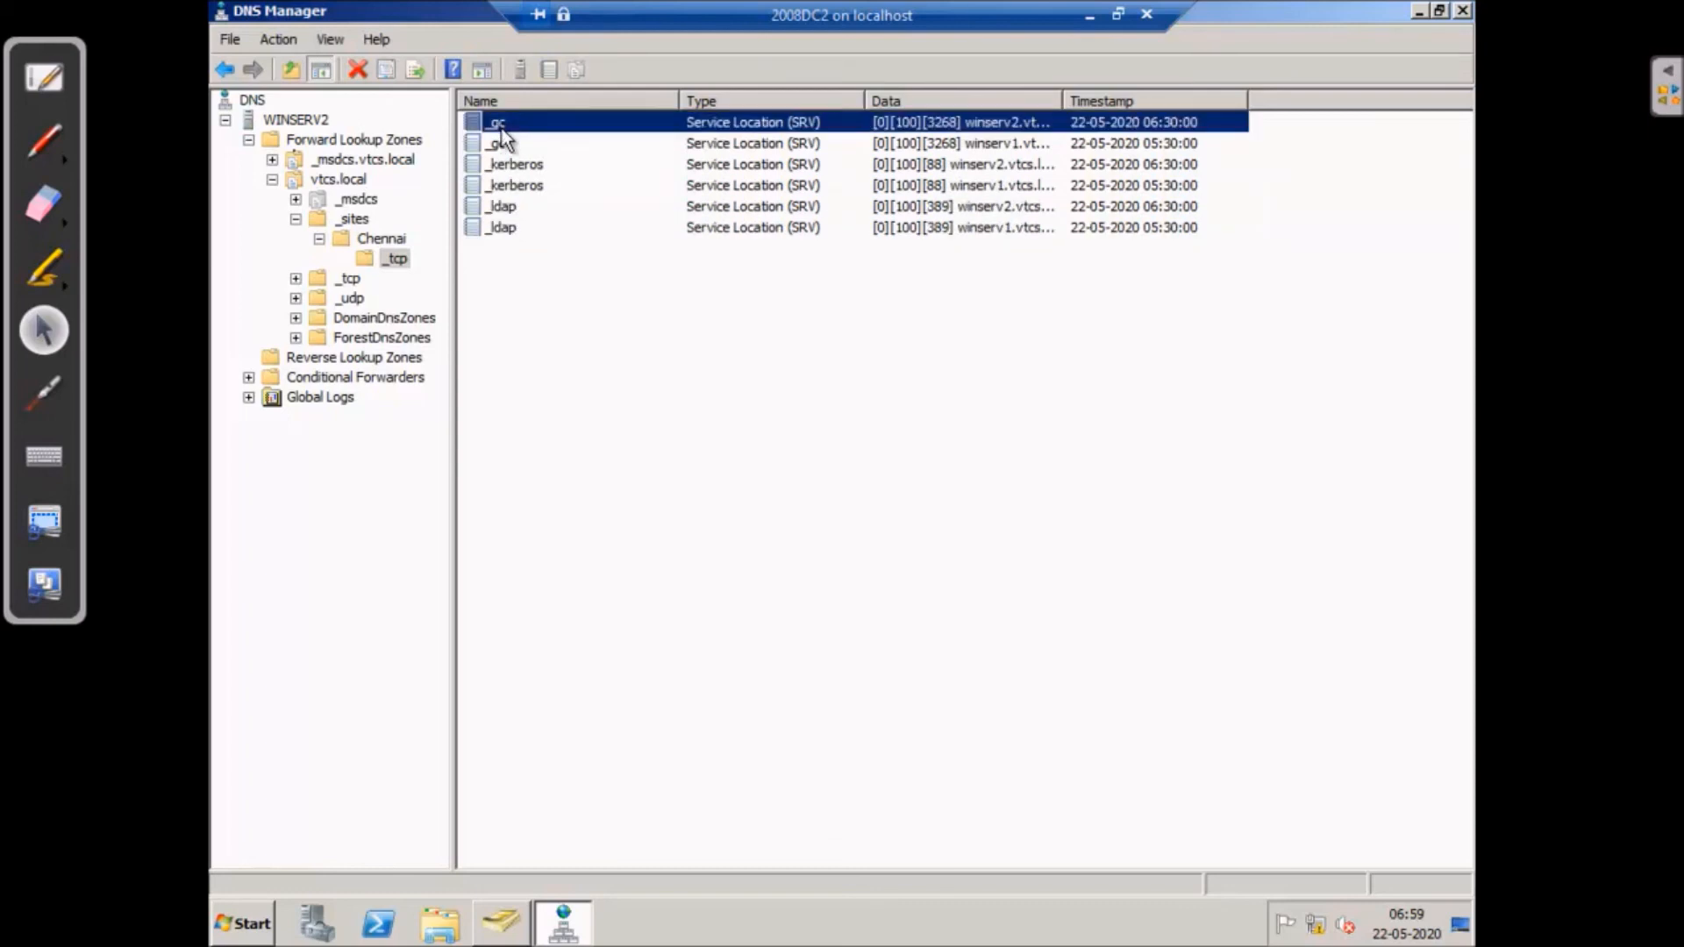
pyautogui.click(503, 145)
pyautogui.click(507, 124)
pyautogui.click(657, 388)
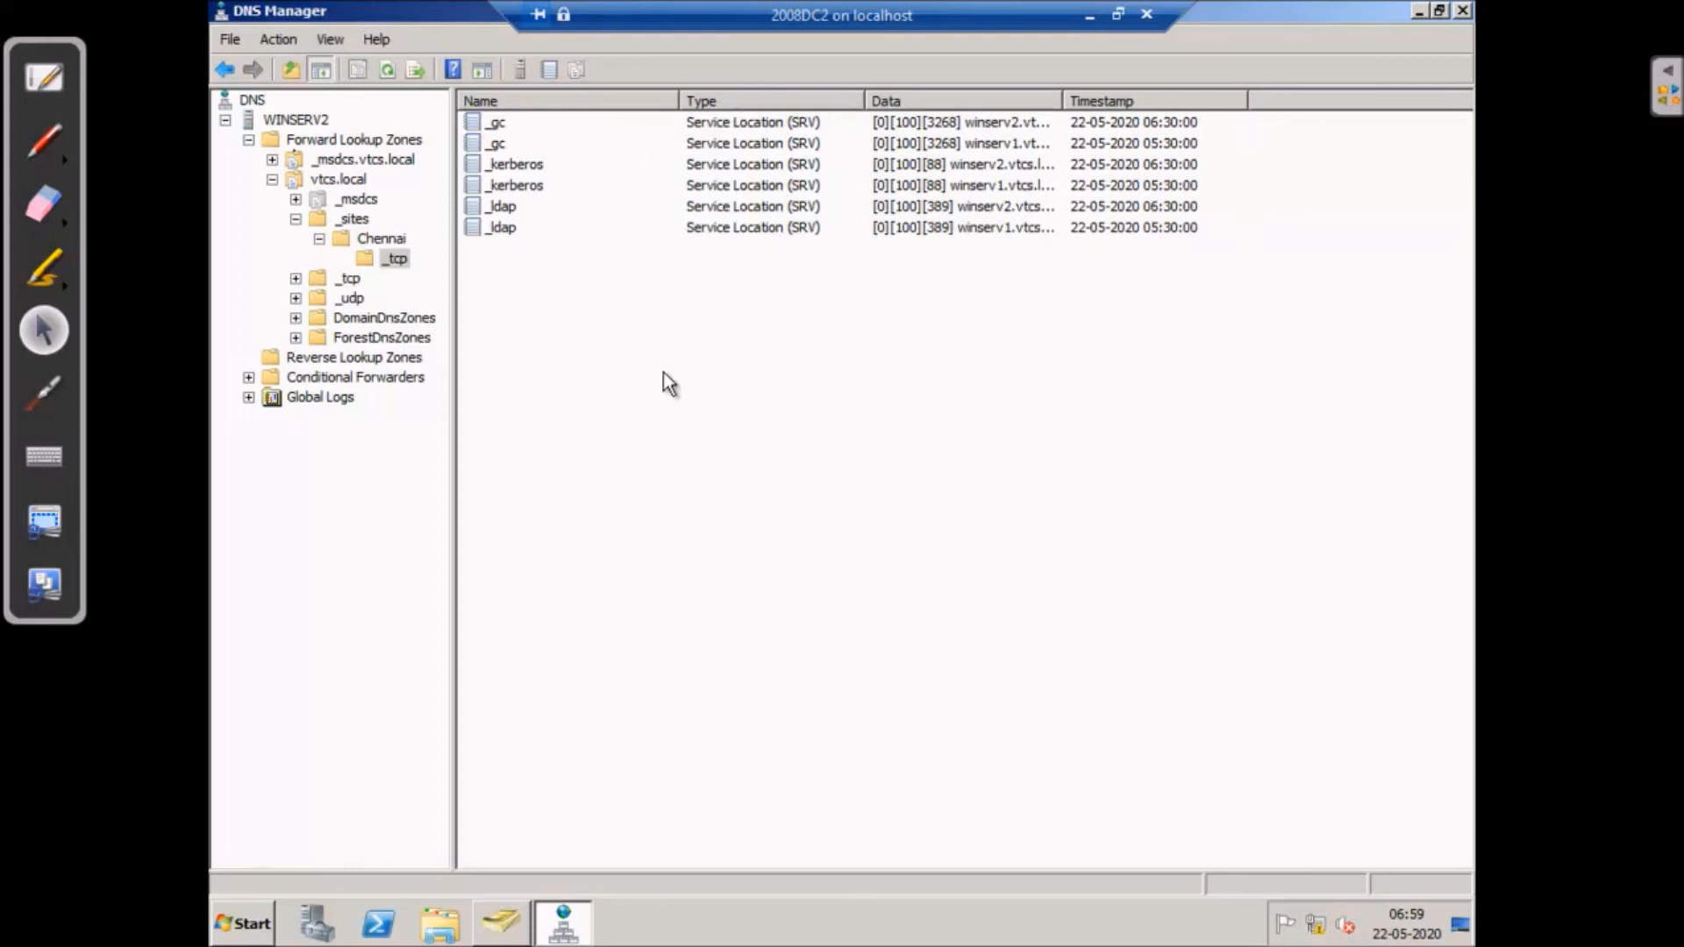
pyautogui.click(44, 140)
# - Handwrite the note 'X.500' over the DNS record list
pyautogui.moveTo(588, 448); pyautogui.dragTo(575, 548)
pyautogui.moveTo(524, 488); pyautogui.dragTo(675, 547)
pyautogui.moveTo(721, 415)
pyautogui.mouseDown()
pyautogui.moveTo(751, 444)
pyautogui.moveTo(685, 476)
pyautogui.moveTo(782, 393)
pyautogui.moveTo(855, 447)
pyautogui.moveTo(820, 399)
pyautogui.mouseUp()
pyautogui.moveTo(935, 355)
pyautogui.mouseDown()
pyautogui.moveTo(1022, 386)
pyautogui.moveTo(936, 347)
pyautogui.mouseUp()
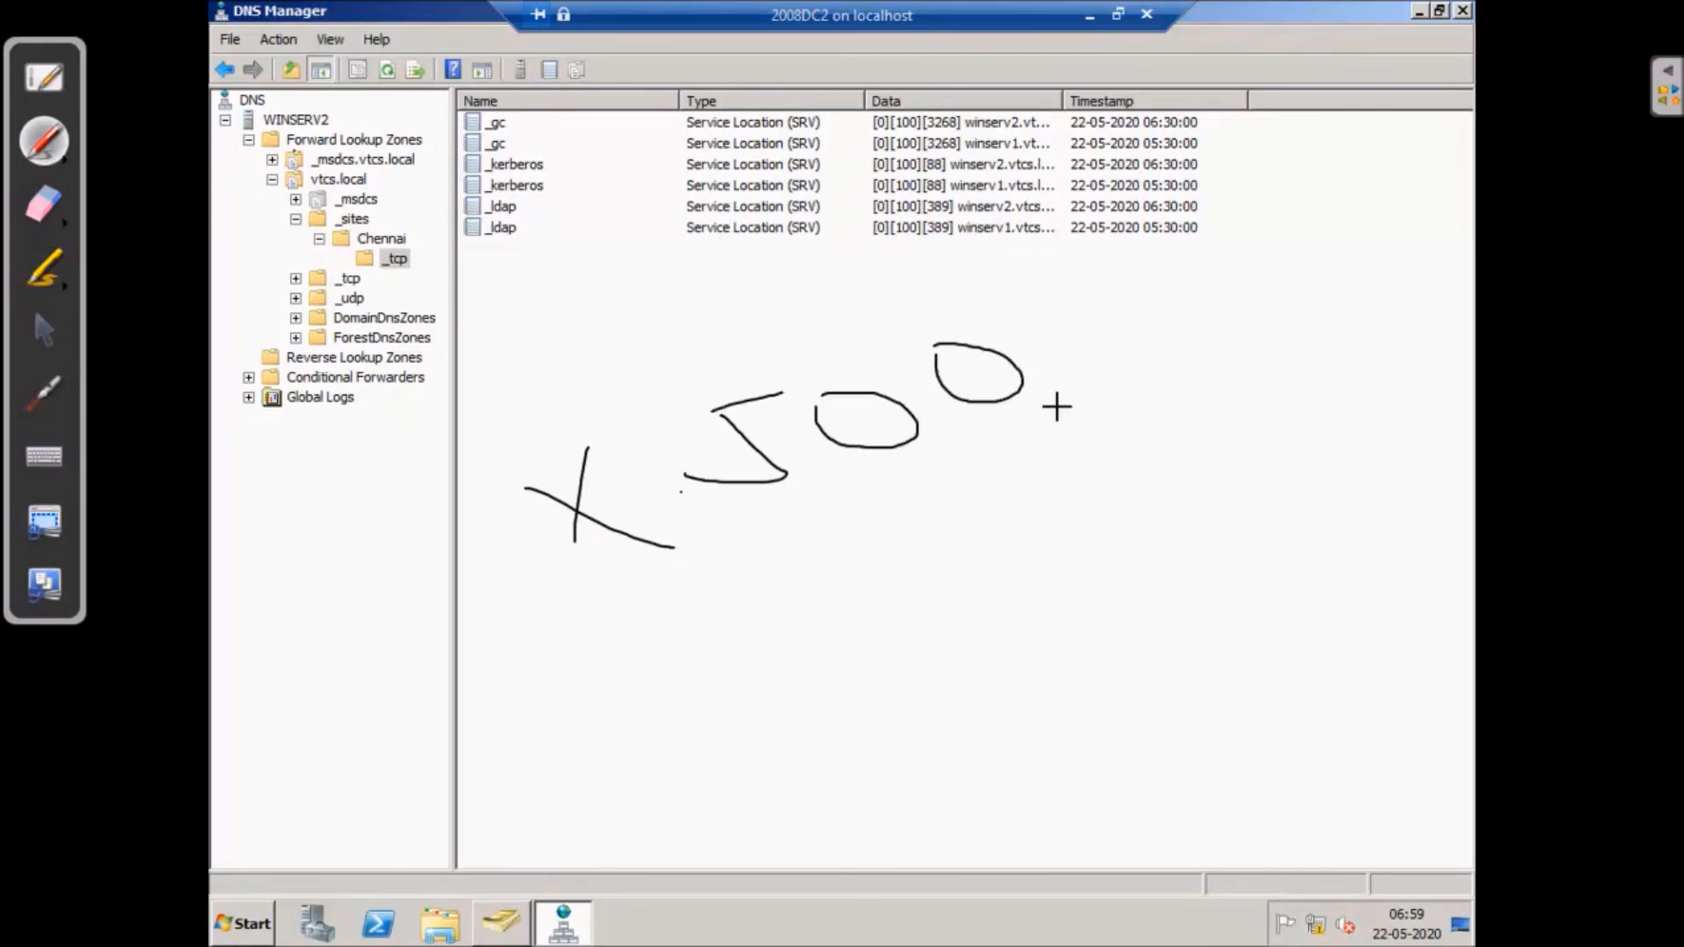
pyautogui.moveTo(1038, 354)
pyautogui.mouseDown()
pyautogui.moveTo(1092, 344)
pyautogui.moveTo(1103, 303)
pyautogui.mouseUp()
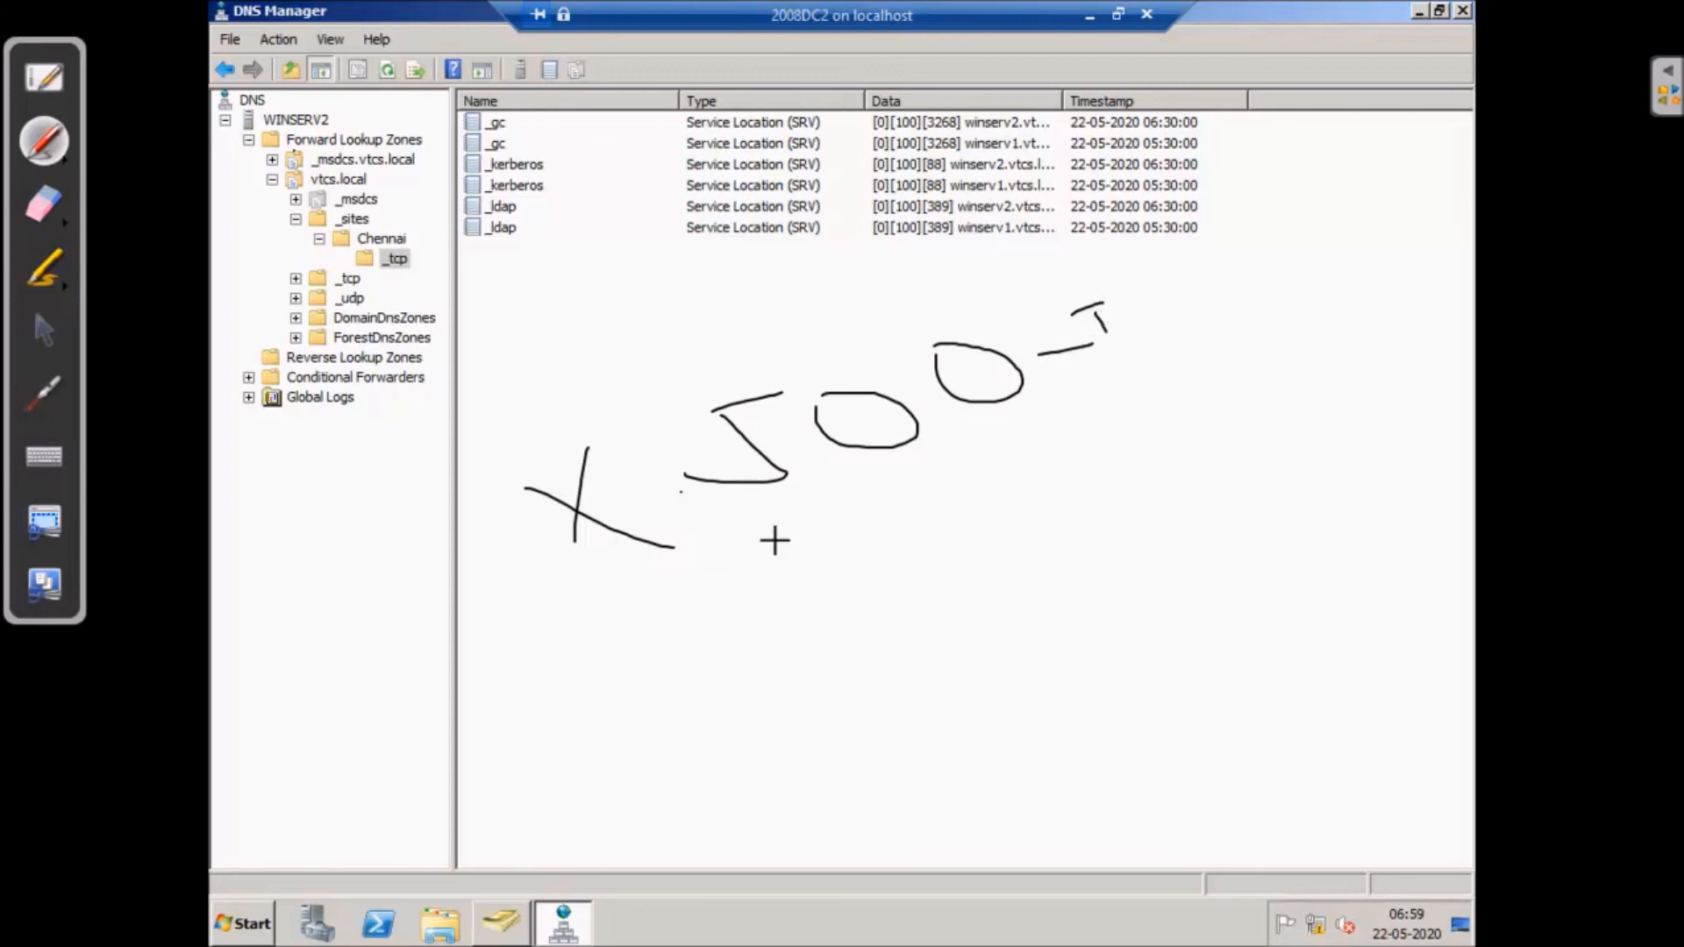
pyautogui.moveTo(637, 622)
pyautogui.mouseDown()
pyautogui.moveTo(665, 701)
pyautogui.moveTo(764, 671)
pyautogui.mouseUp()
# - Handwrite 'LDAP' and draw a dividing line down the Data column's edge
pyautogui.moveTo(763, 593)
pyautogui.mouseDown()
pyautogui.moveTo(805, 662)
pyautogui.moveTo(917, 582)
pyautogui.moveTo(793, 694)
pyautogui.mouseUp()
pyautogui.moveTo(963, 521)
pyautogui.mouseDown()
pyautogui.moveTo(977, 622)
pyautogui.moveTo(1024, 577)
pyautogui.mouseUp()
pyautogui.moveTo(980, 580); pyautogui.dragTo(1033, 555)
pyautogui.moveTo(1045, 482); pyautogui.dragTo(1090, 581)
pyautogui.moveTo(1047, 490)
pyautogui.mouseDown()
pyautogui.moveTo(1103, 473)
pyautogui.moveTo(1059, 498)
pyautogui.mouseUp()
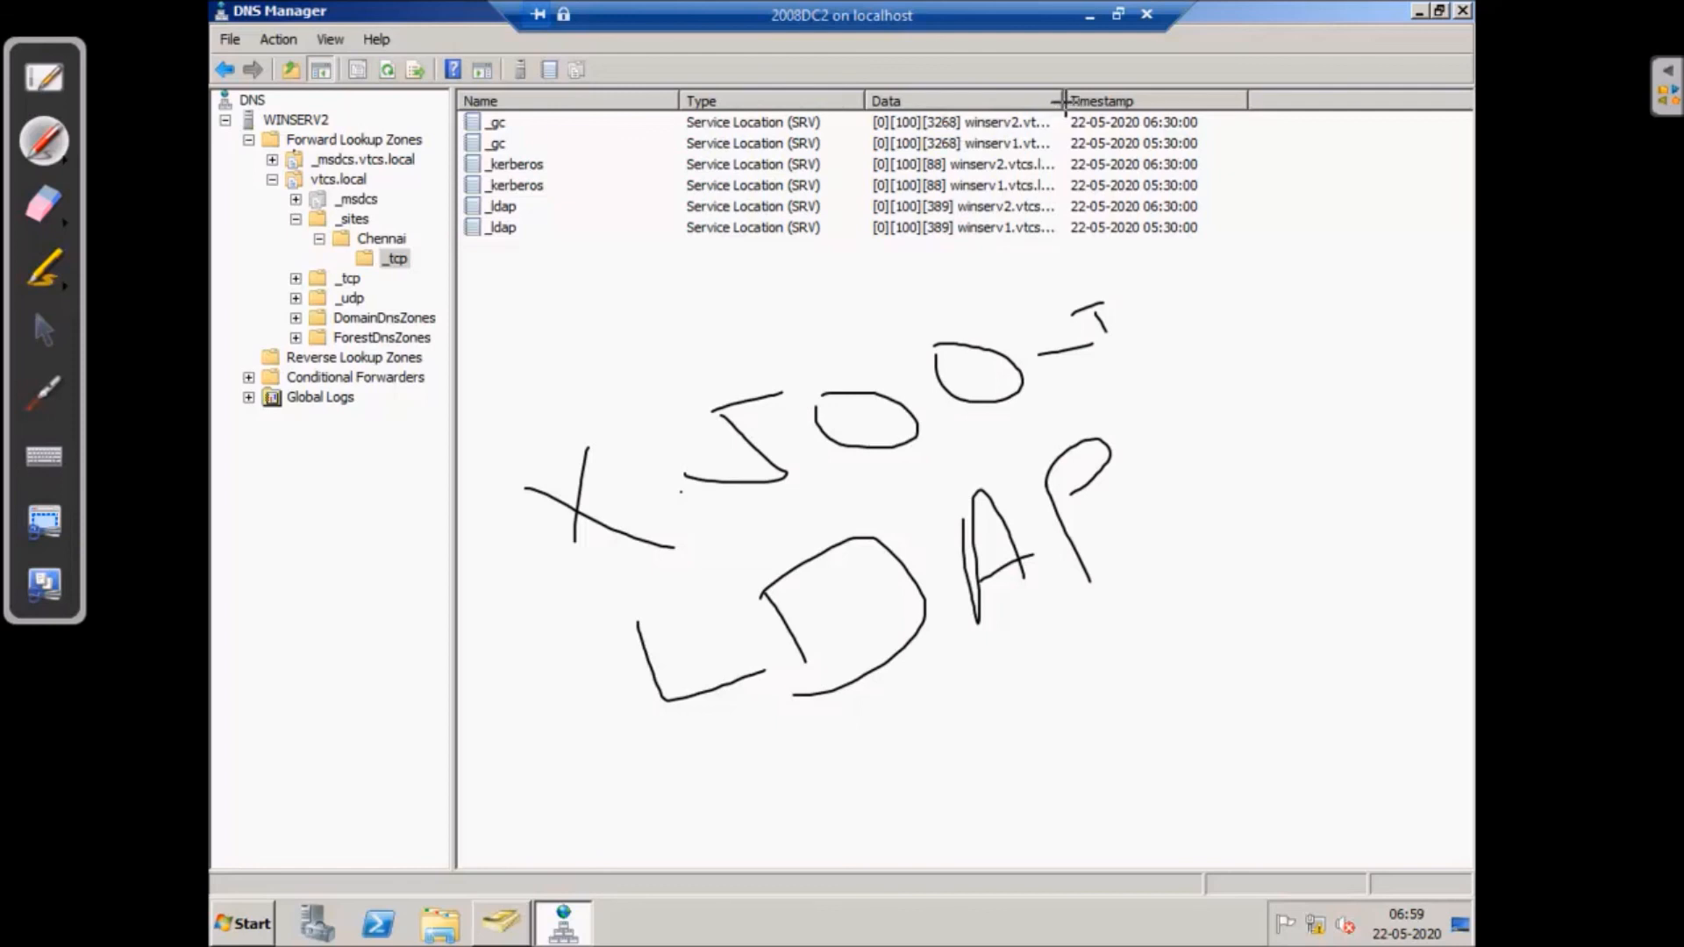
pyautogui.moveTo(1064, 102); pyautogui.dragTo(1027, 832)
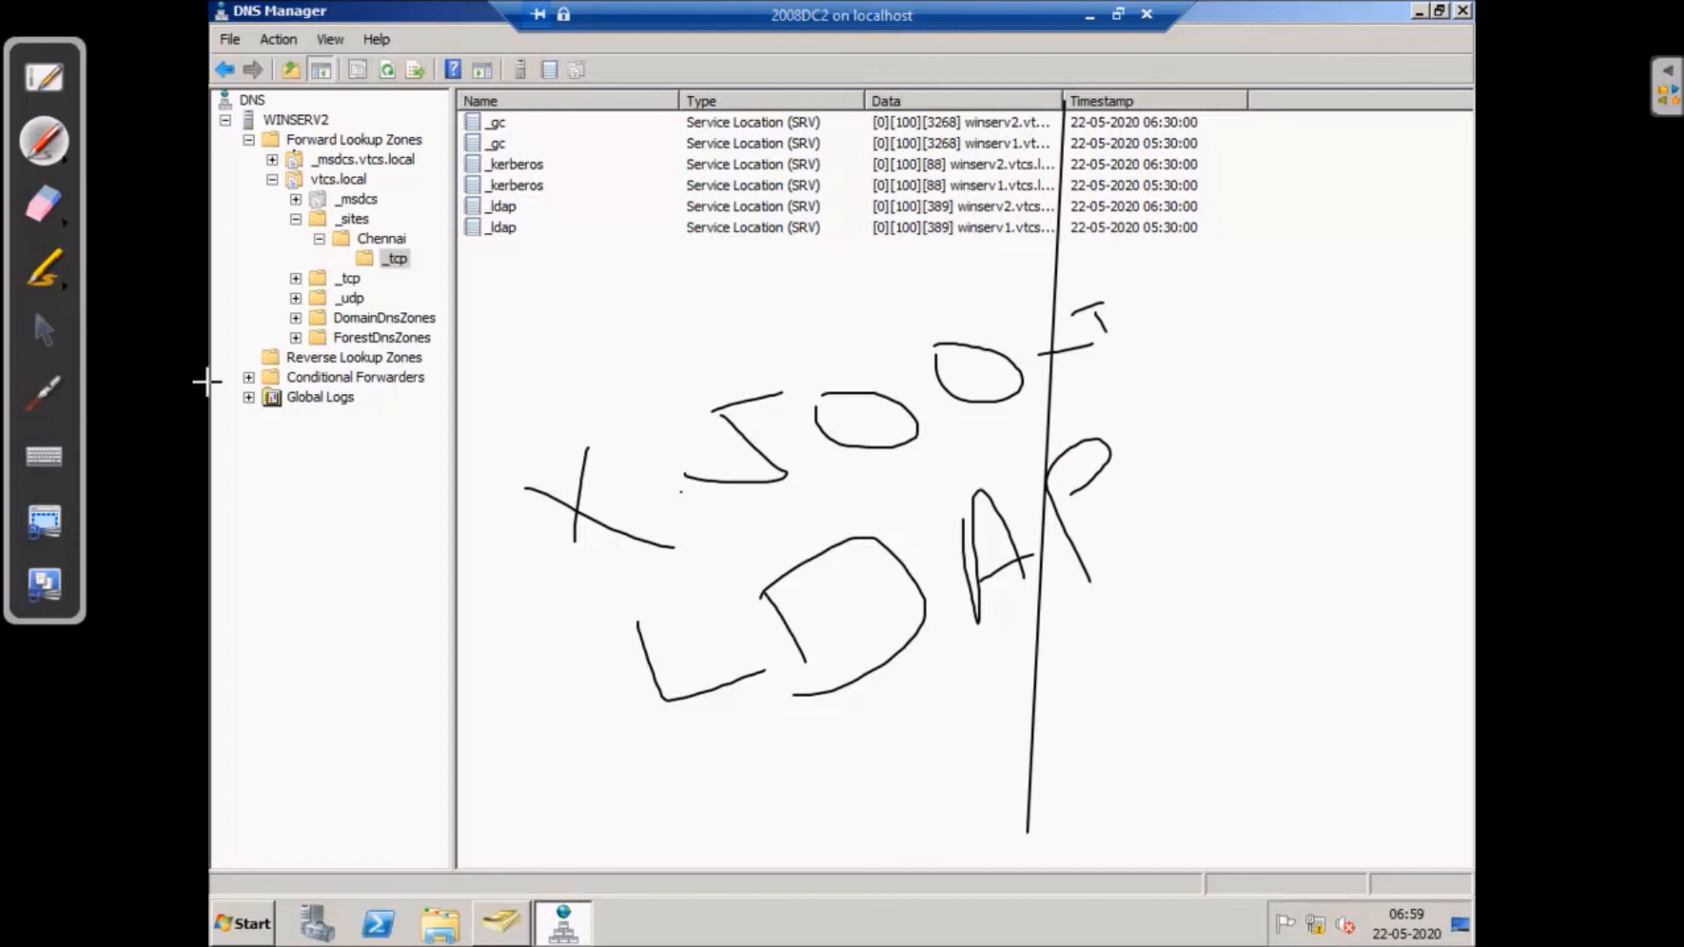
pyautogui.click(41, 328)
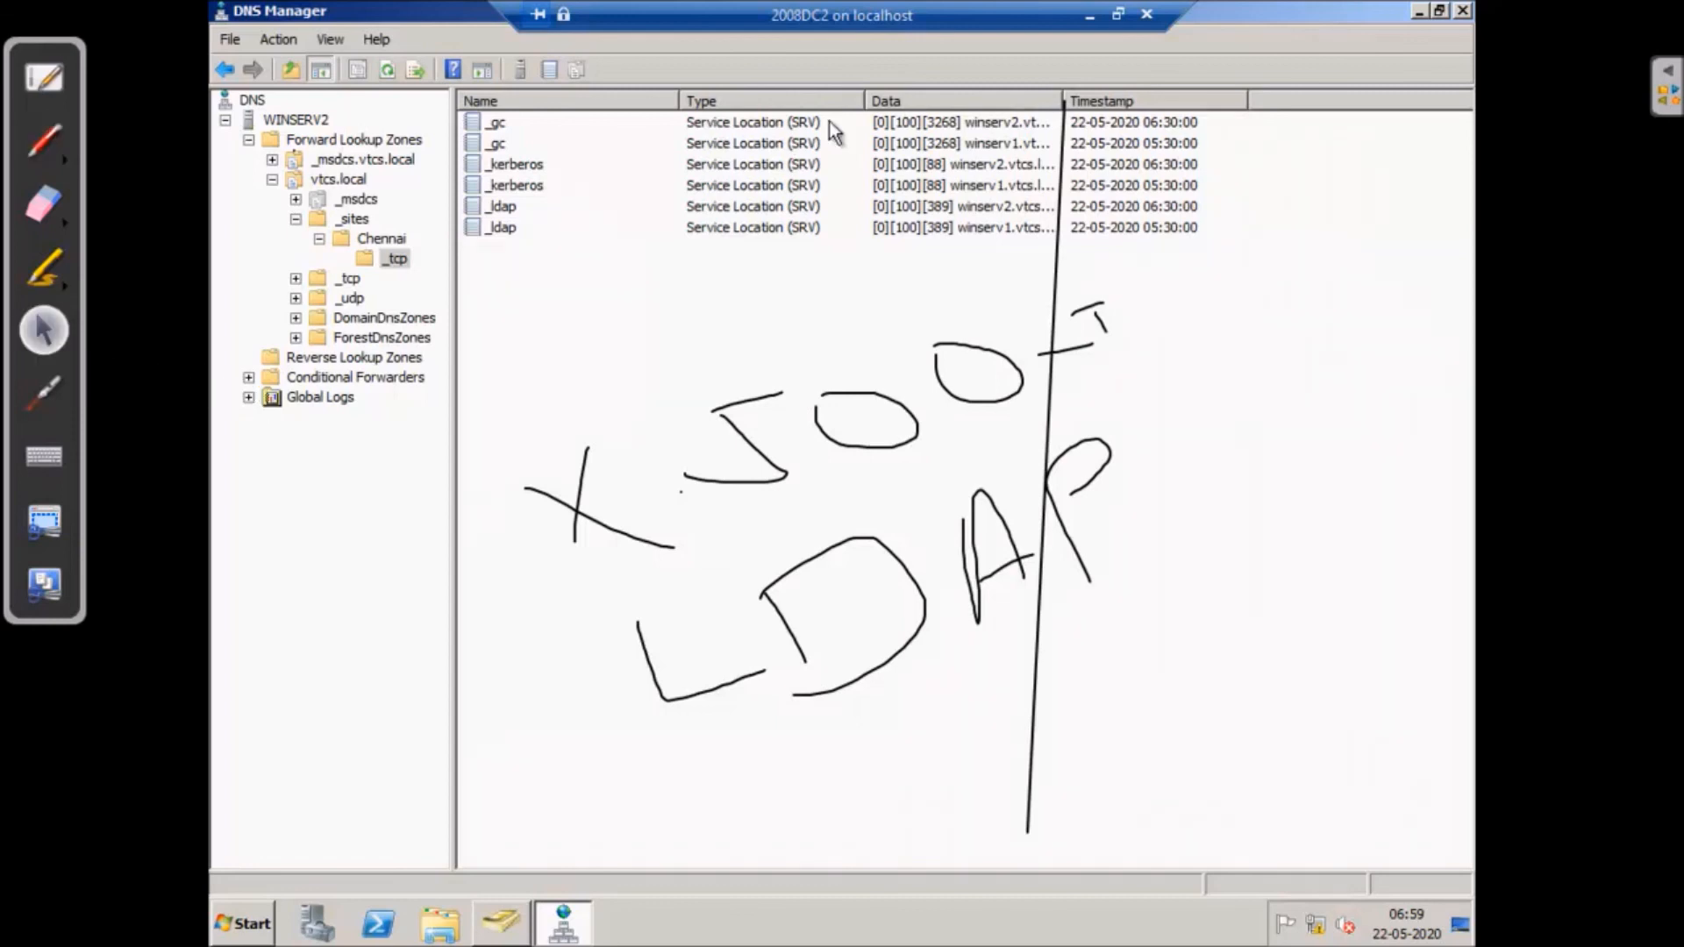
# - Widen the Data column and compare the domain-wide _tcp records with Chennai's _tcp records
pyautogui.moveTo(1064, 95); pyautogui.dragTo(1182, 95)
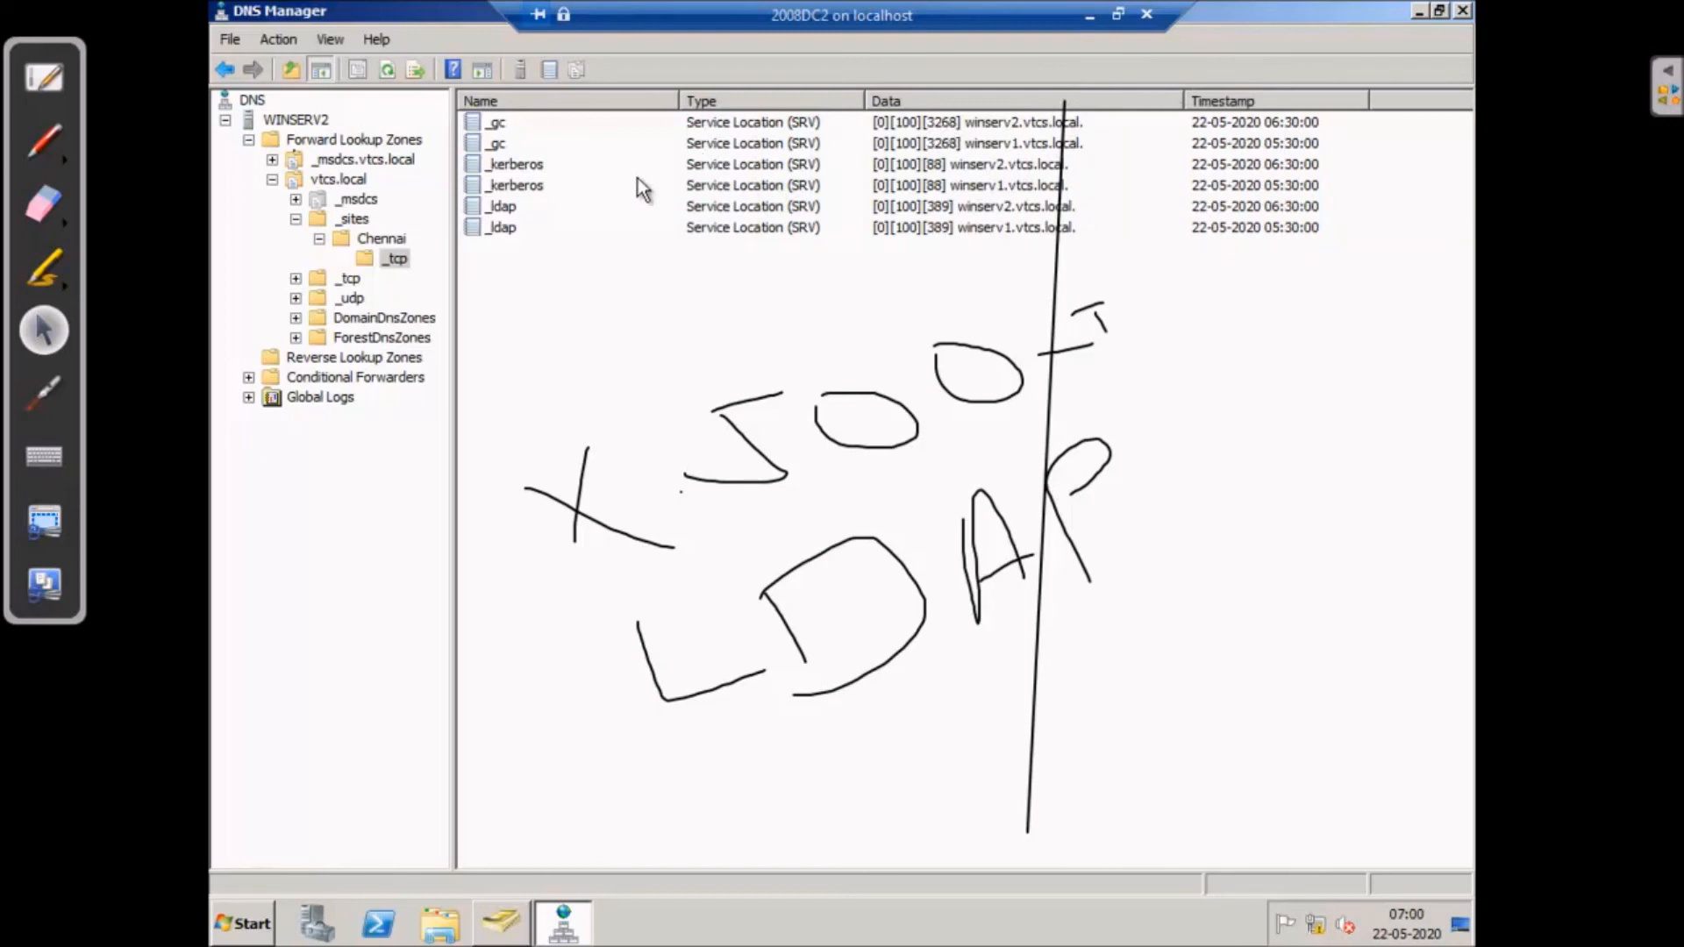
pyautogui.click(349, 278)
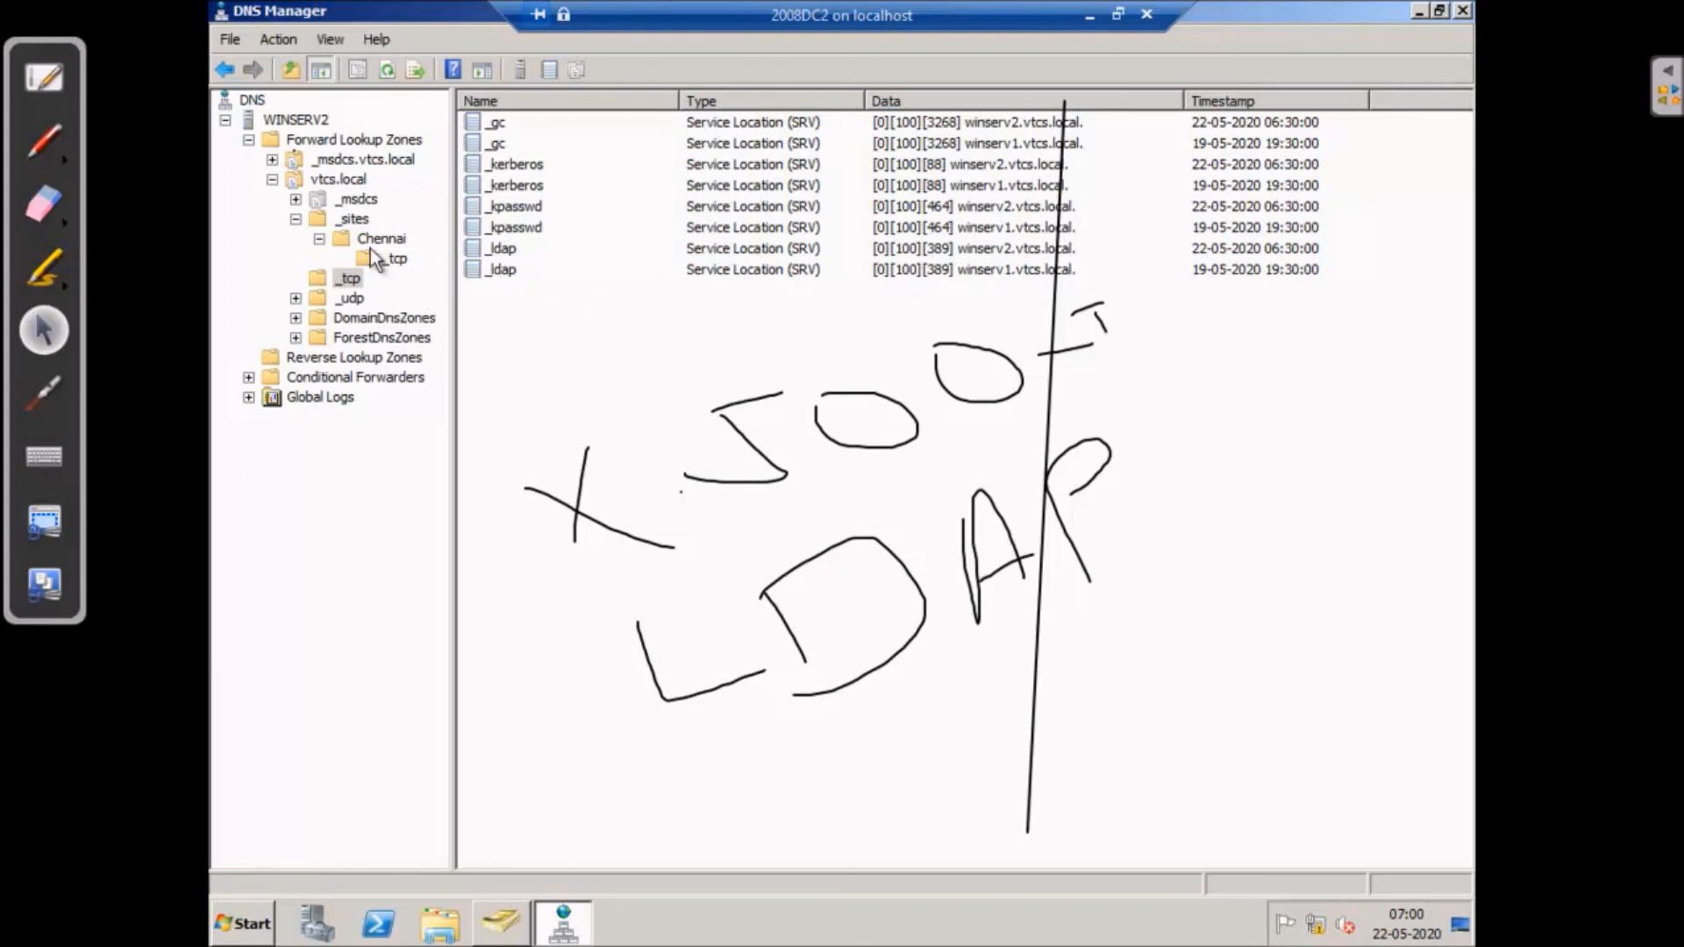
pyautogui.click(396, 259)
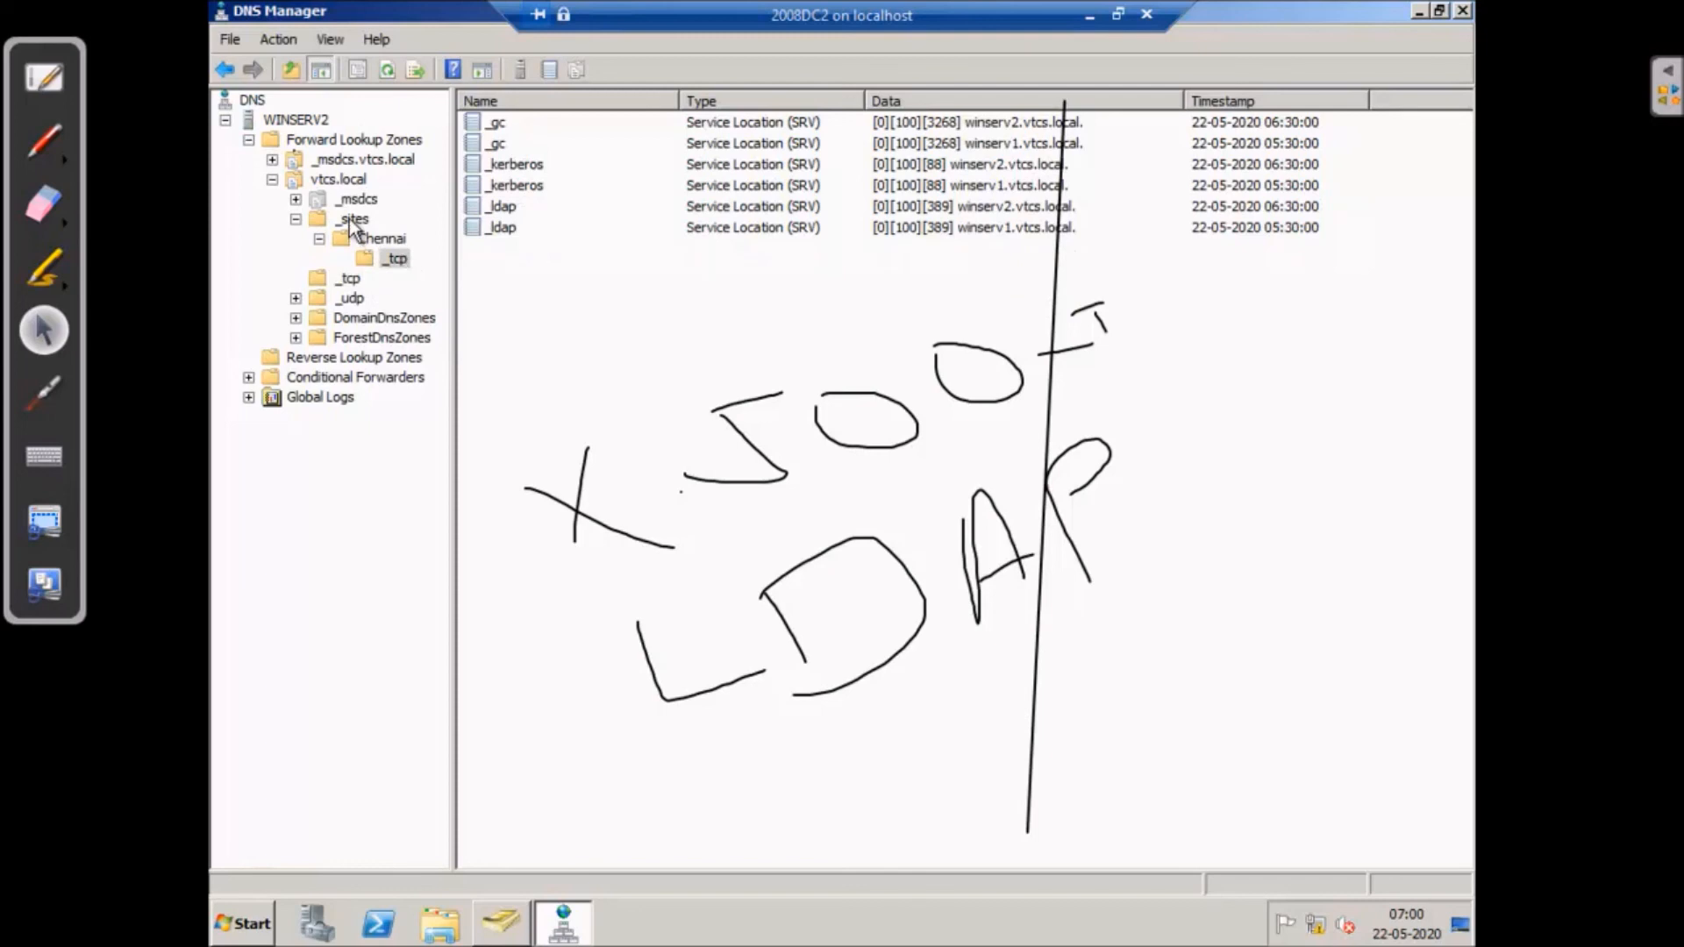
pyautogui.click(351, 220)
pyautogui.click(380, 240)
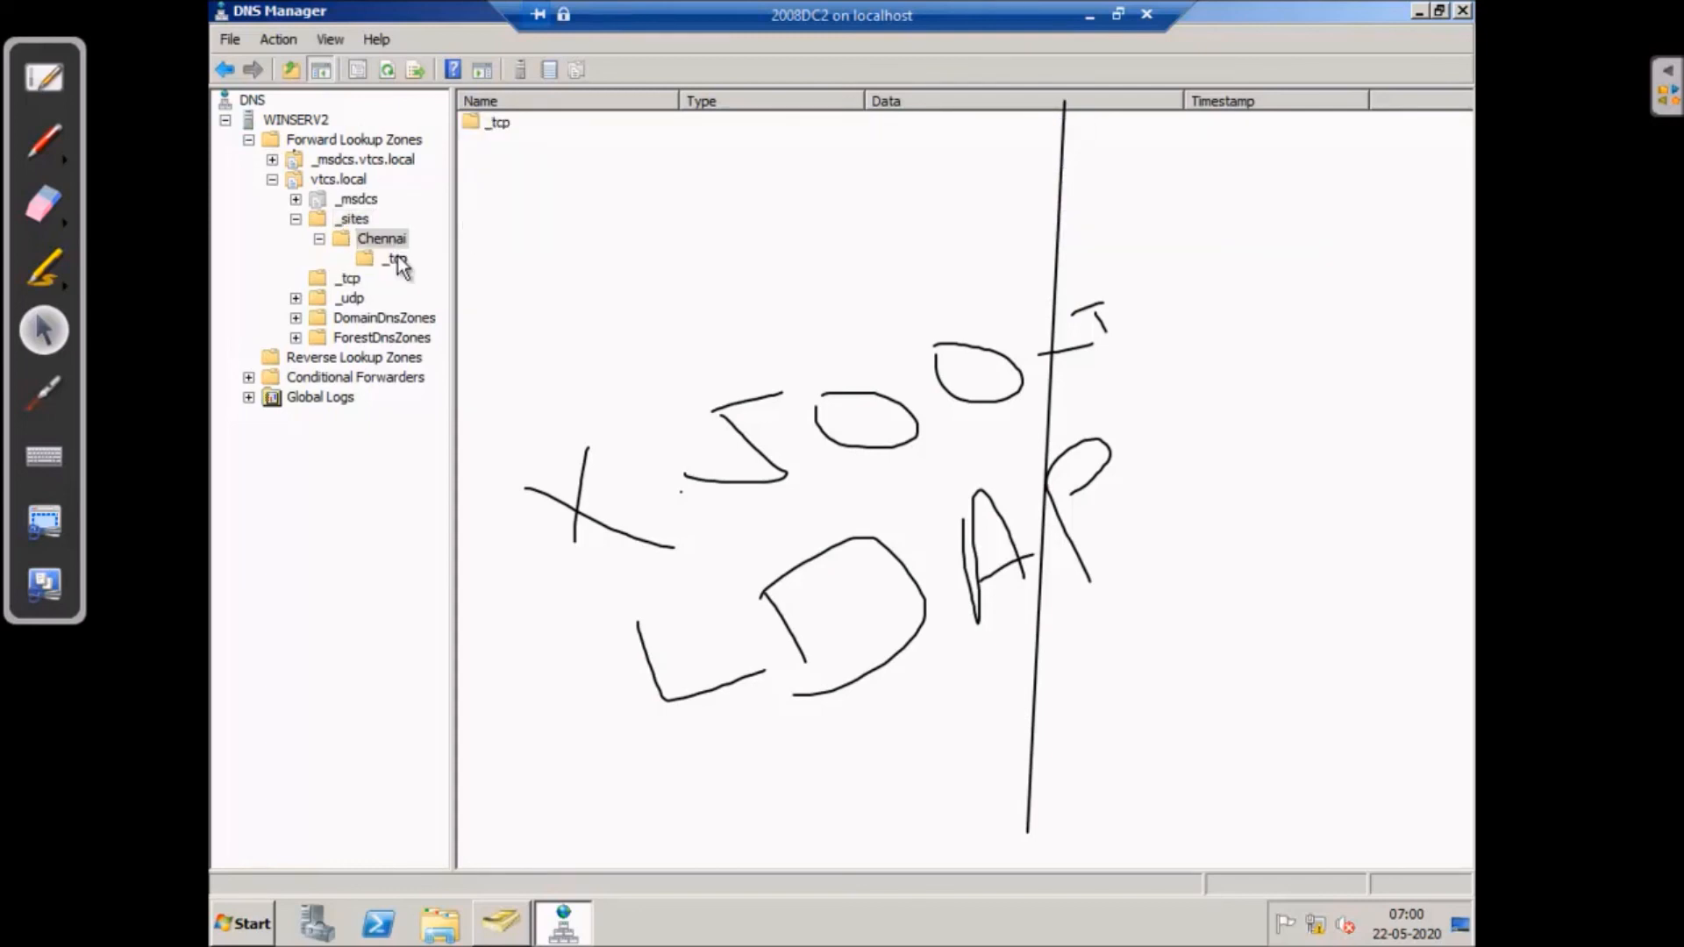
pyautogui.click(393, 259)
# - Inspect winserv1's _kerberos SRV record properties (priority 0, weight 100, port 88) without changes
pyautogui.click(514, 187)
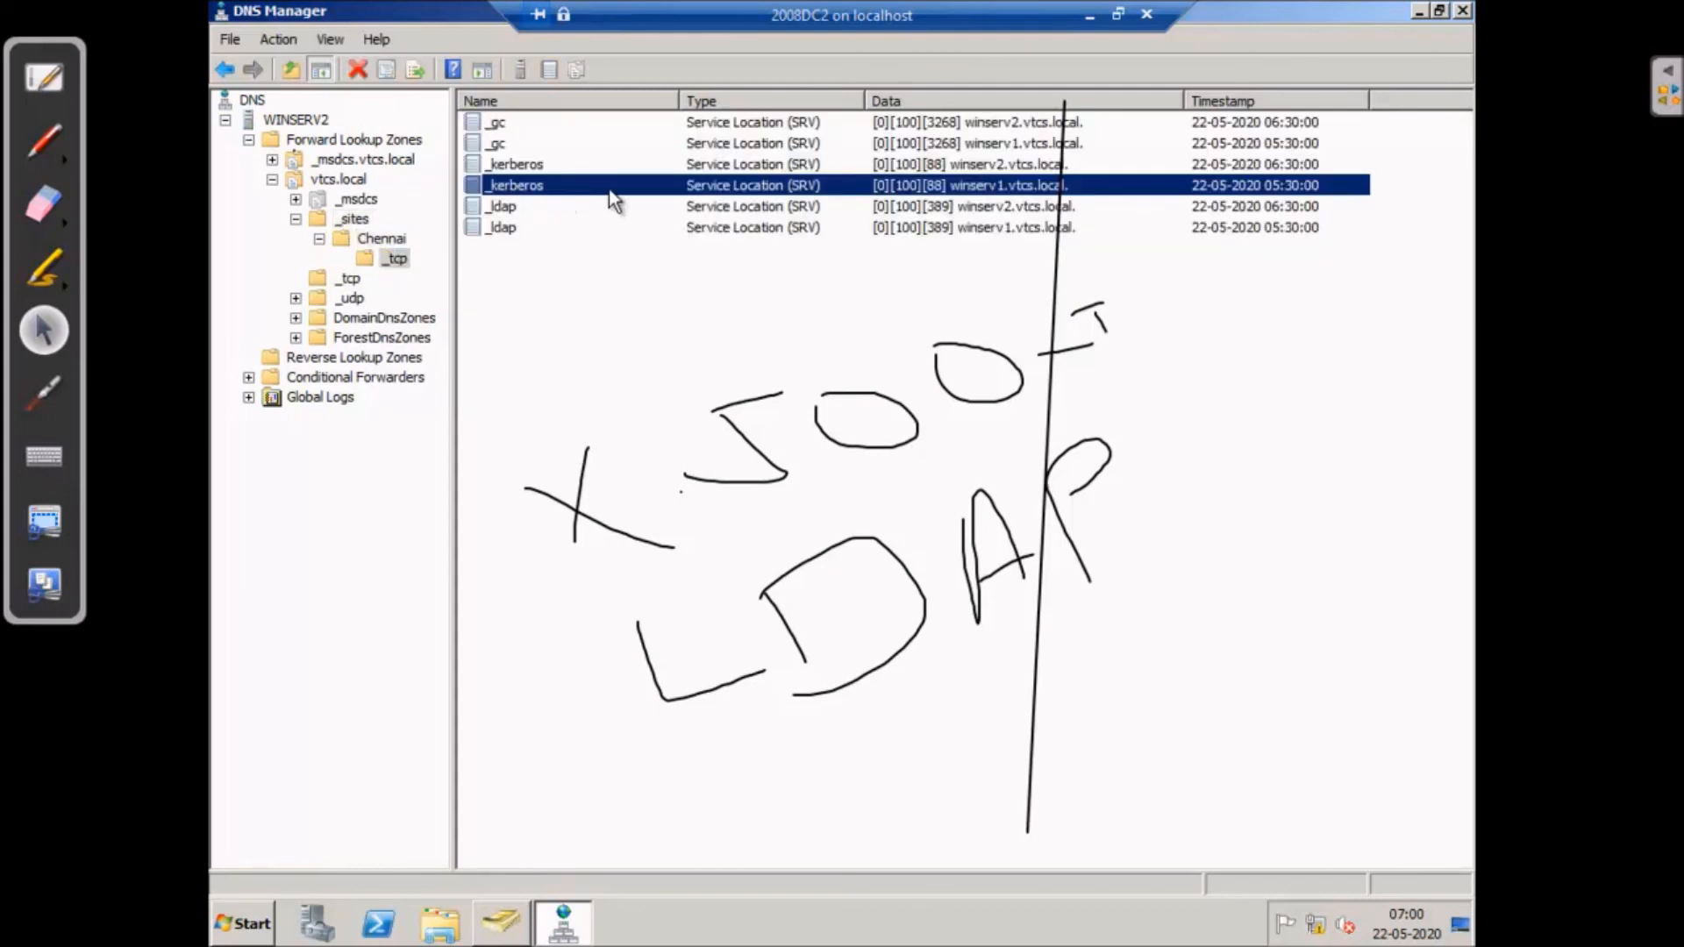
pyautogui.rightClick(607, 186)
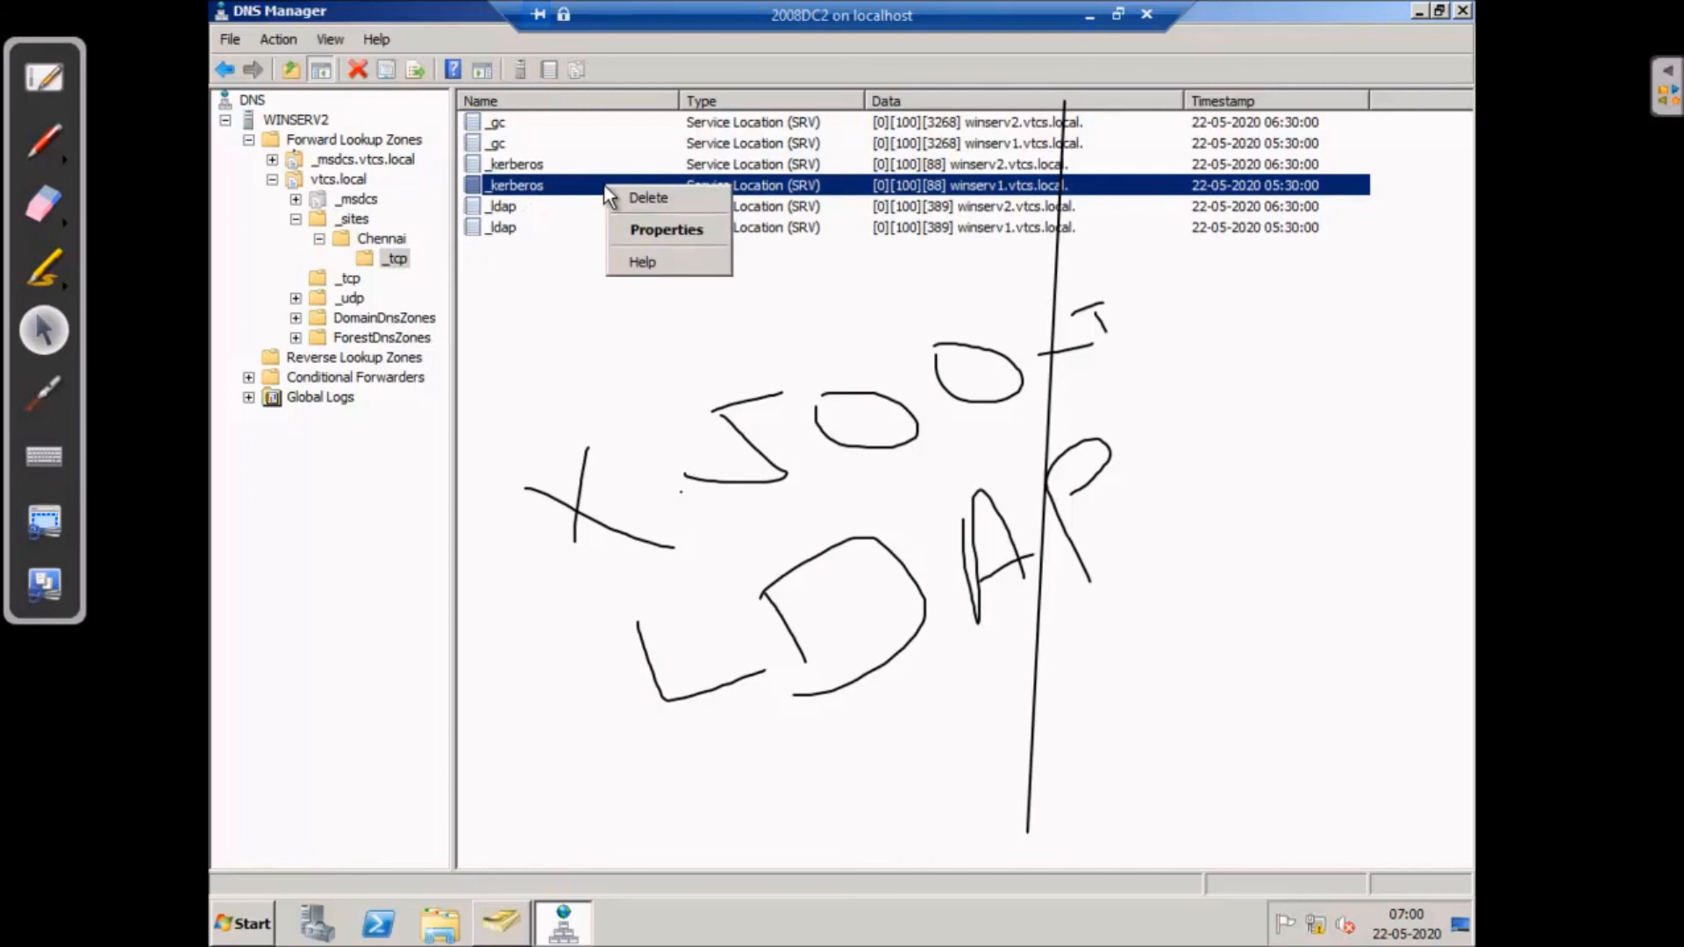
pyautogui.click(687, 233)
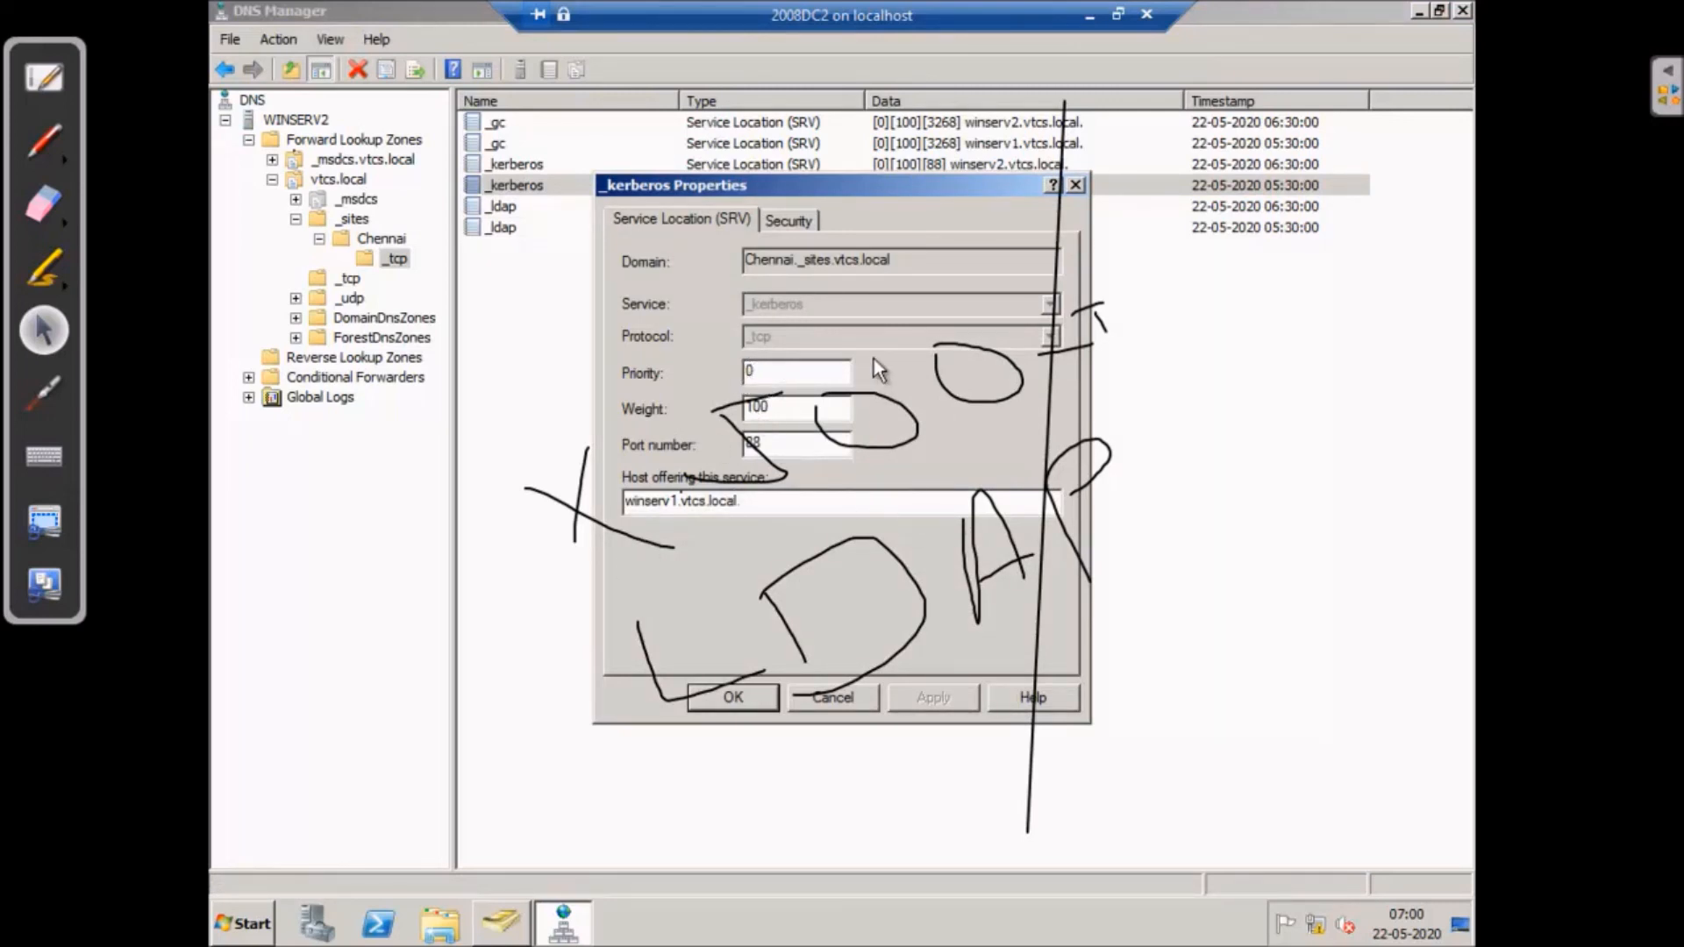
pyautogui.click(849, 697)
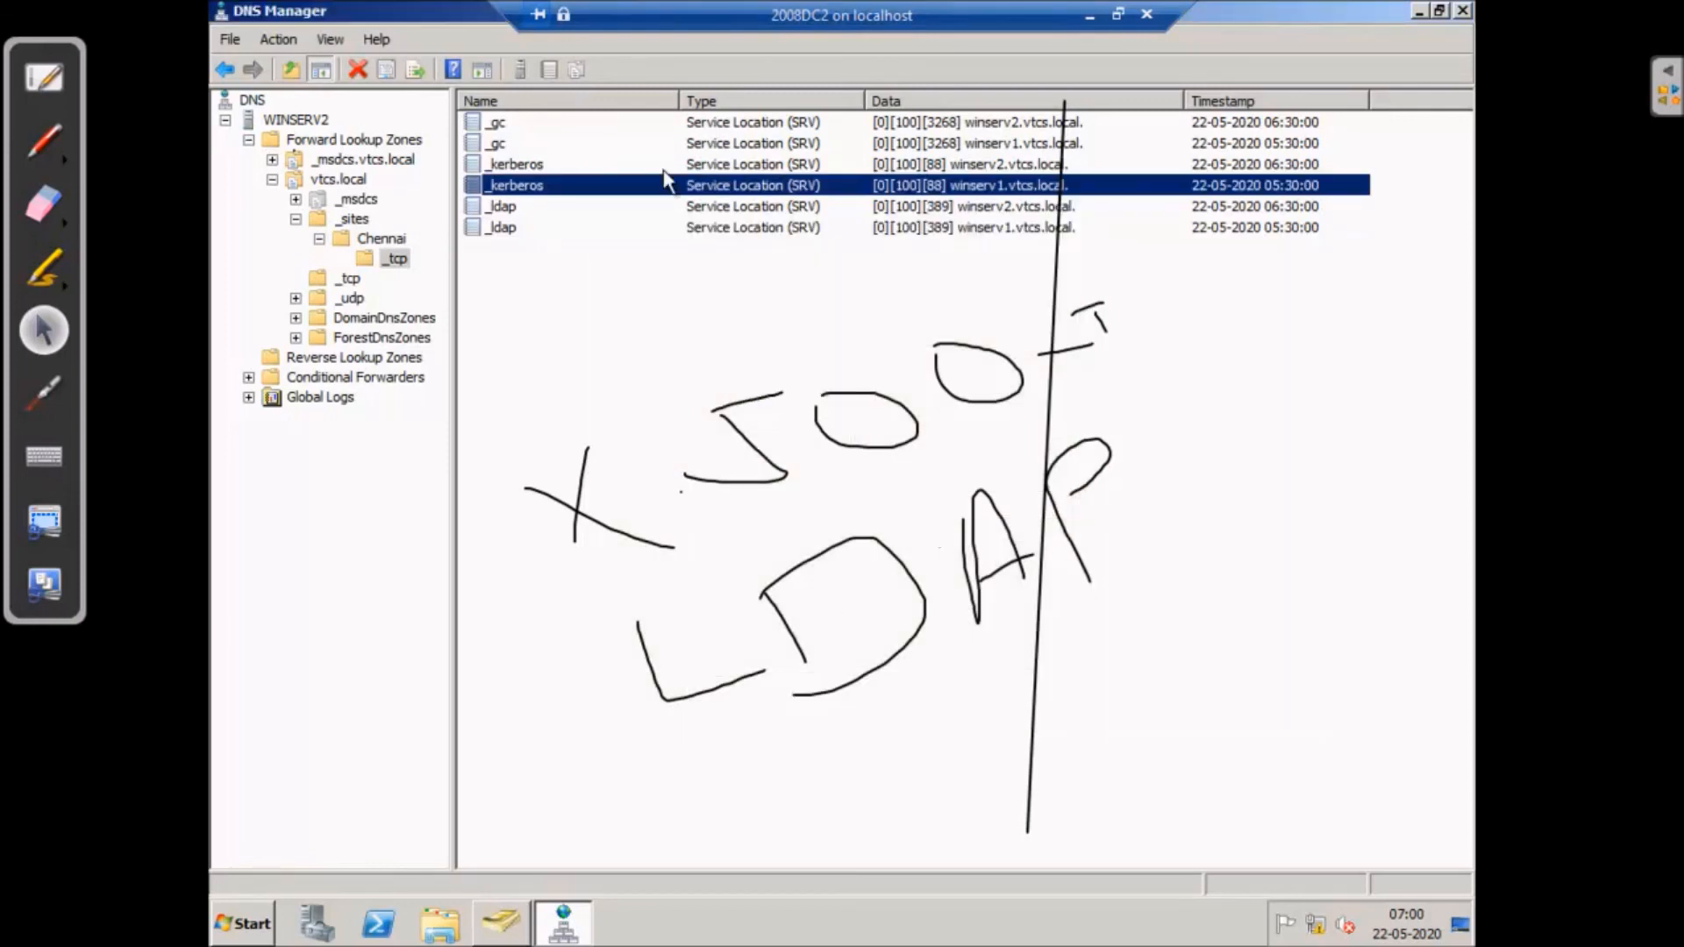